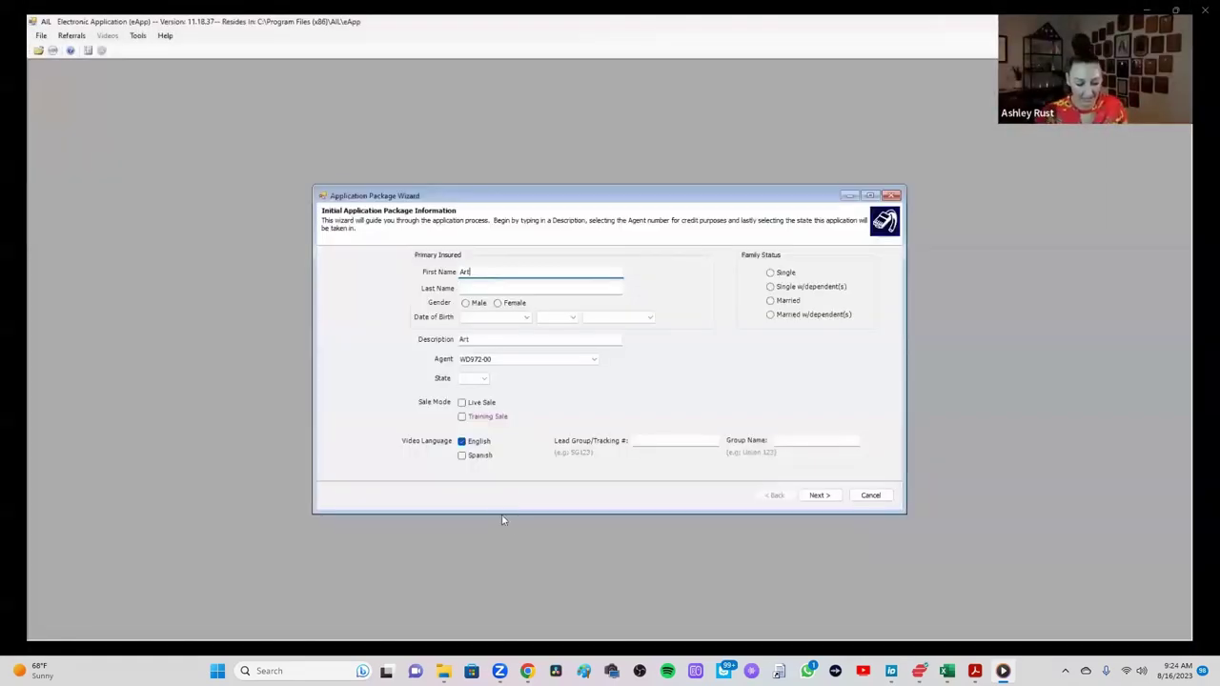
- Enter the primary insured's last name and set the gender to Male
key(Tab)
text(Fran)
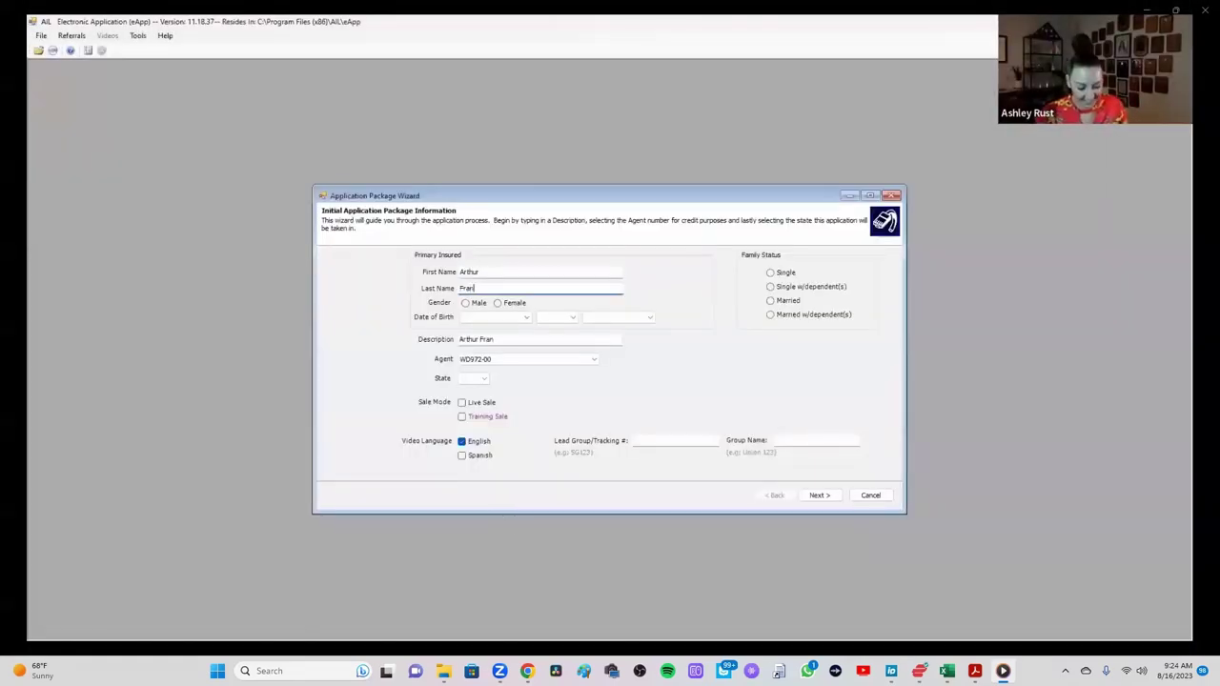
text(cis)
click(467, 303)
- Set the application state to PA and mark it as a training sale
click(480, 379)
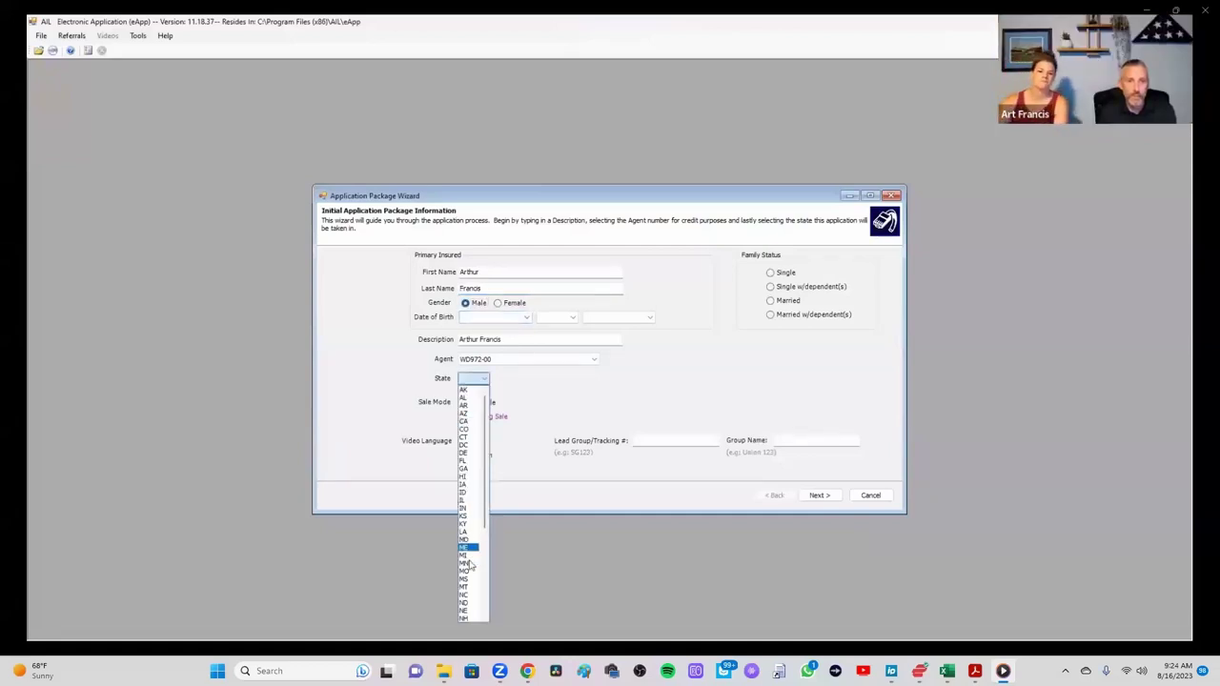
scroll(470, 572, down, 2)
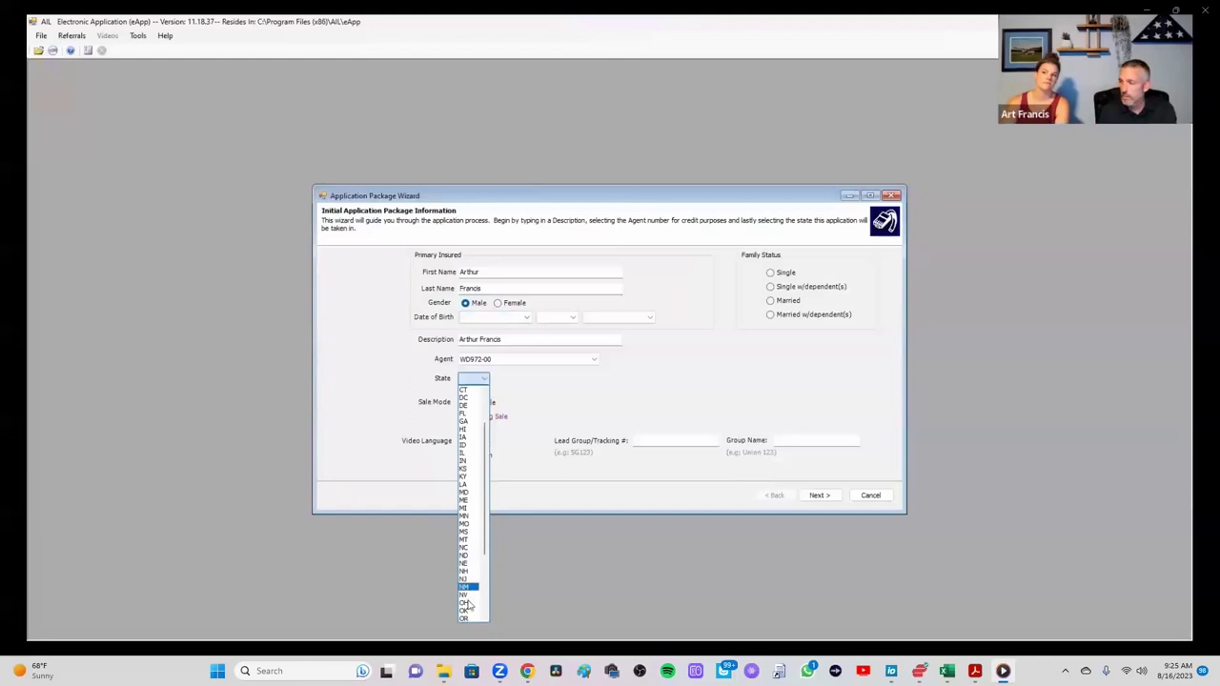
scroll(467, 596, down, 2)
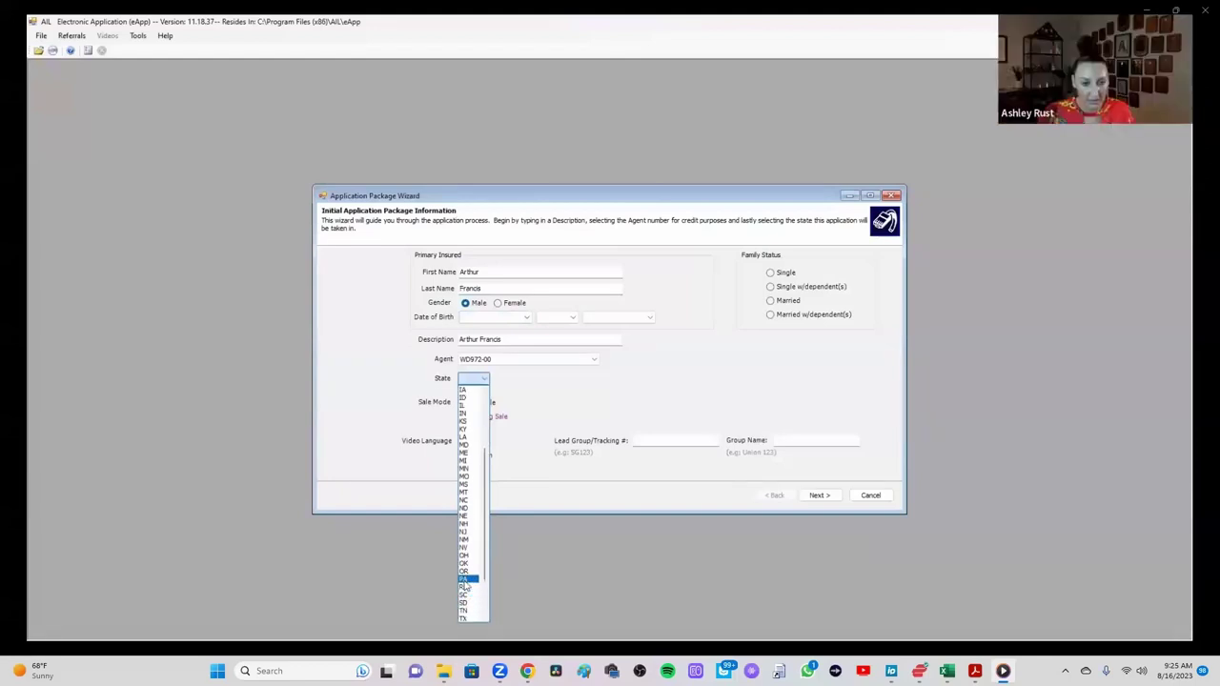
click(465, 579)
click(461, 416)
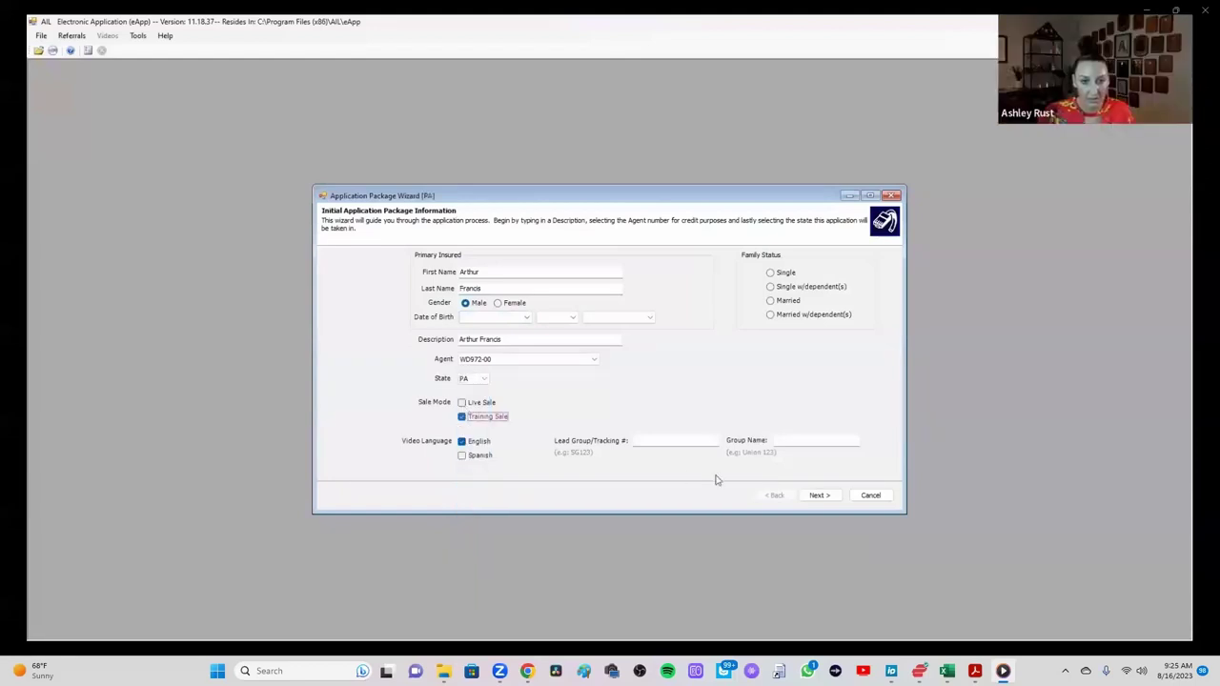
- Restart the package wizard with the insured's existing package and advance to form selection
click(870, 495)
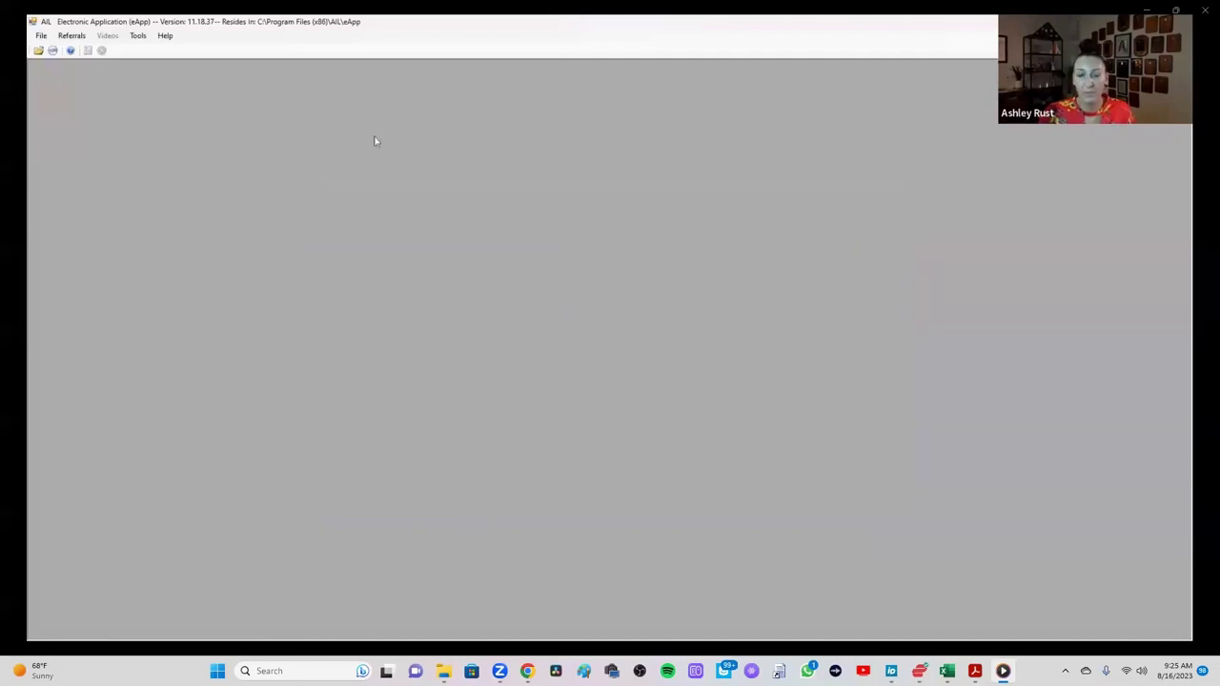
click(38, 52)
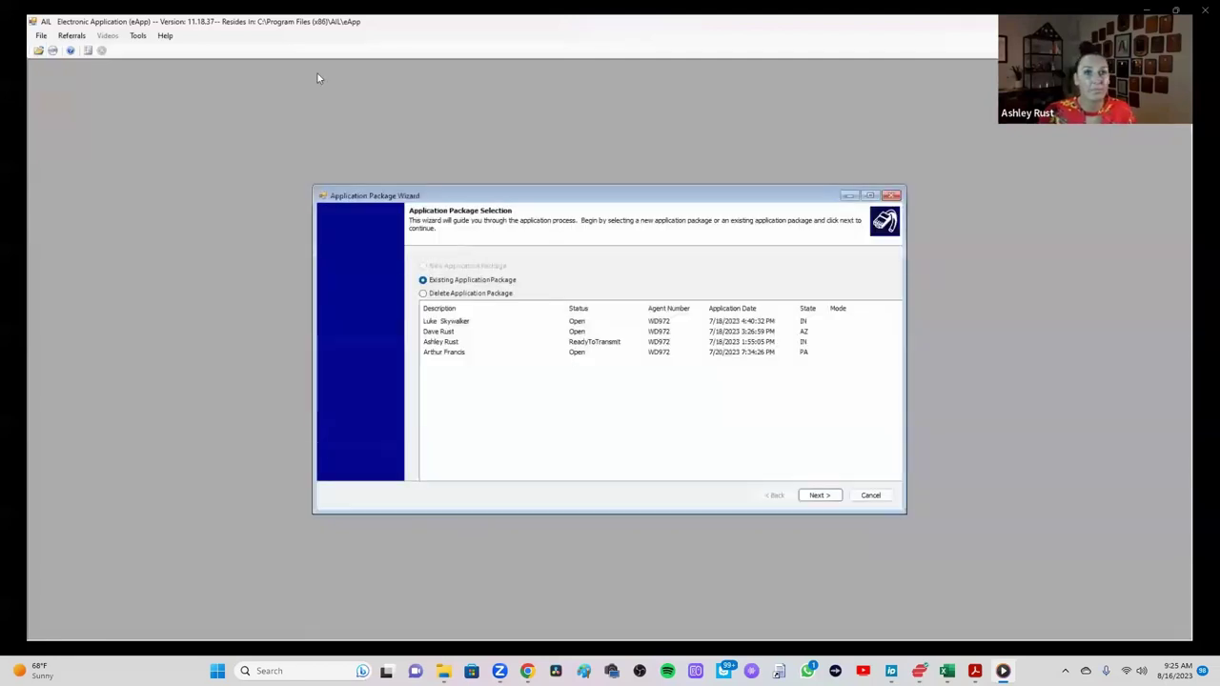
click(577, 353)
click(818, 495)
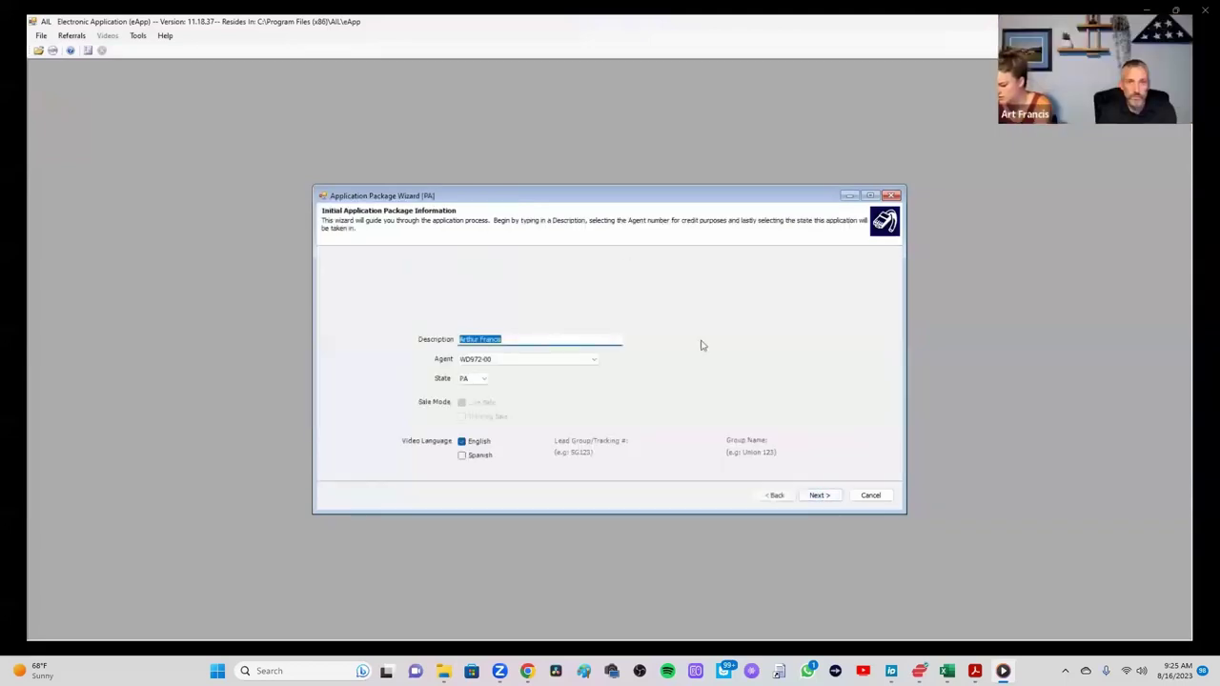
click(823, 495)
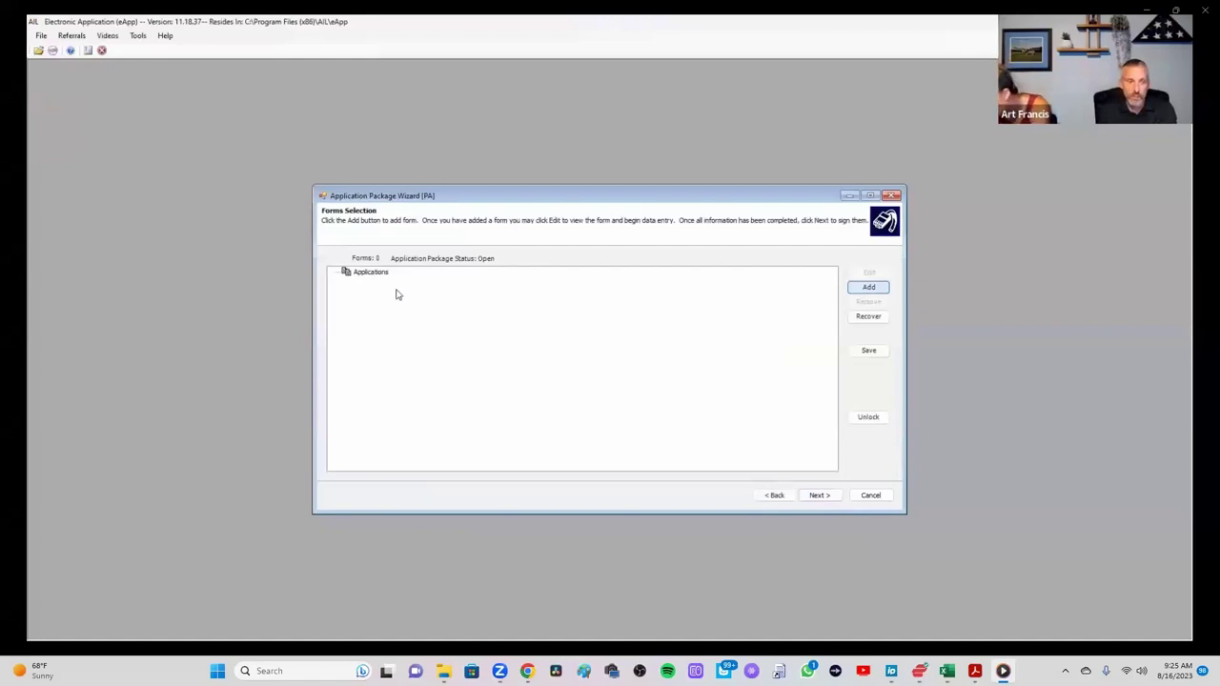
- Add the SUPER COMBO form to the package and open it for data entry
click(624, 268)
double_click(624, 268)
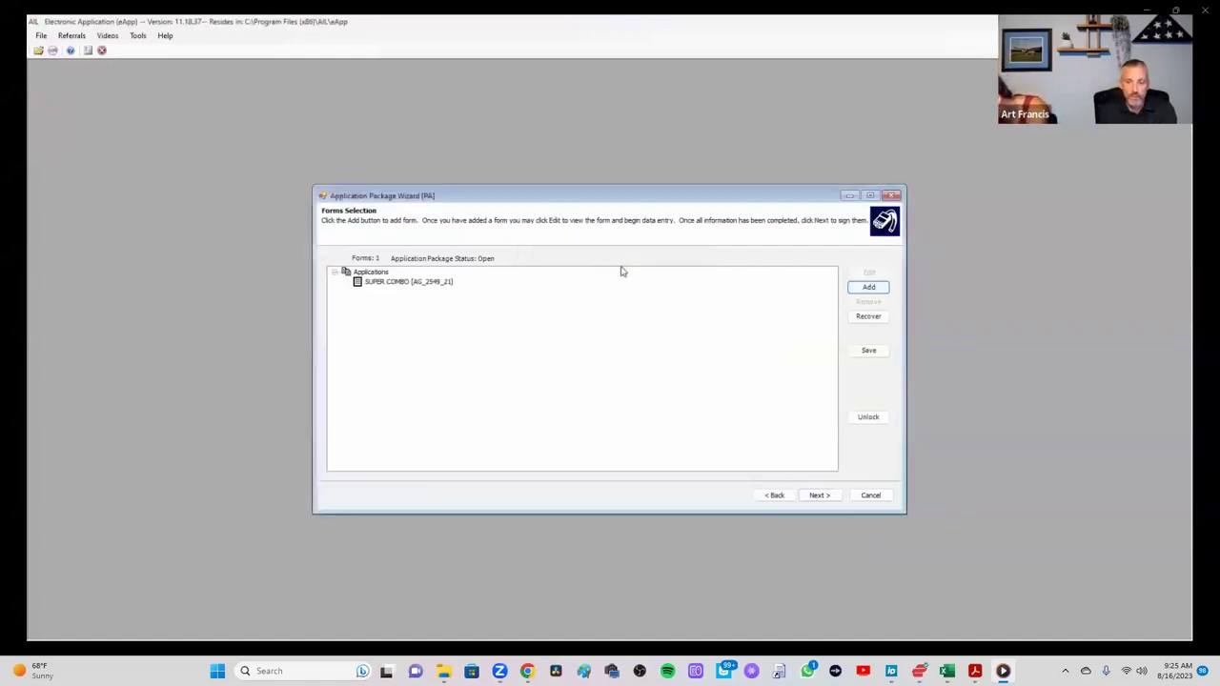
double_click(452, 283)
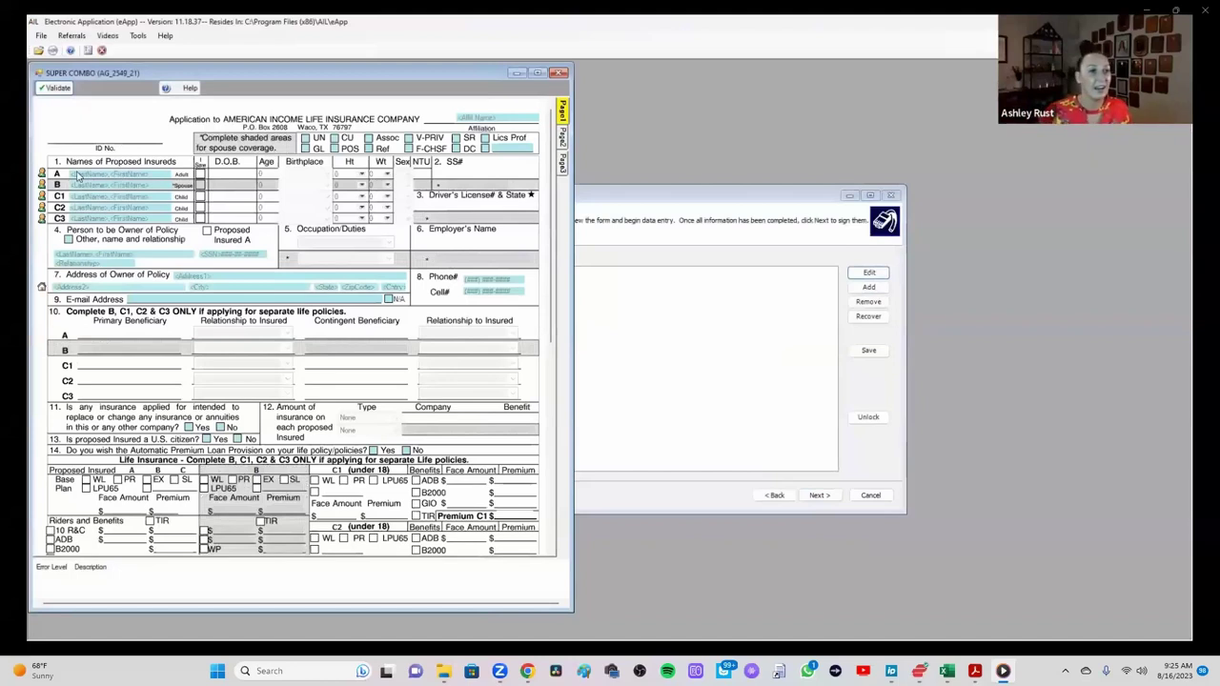
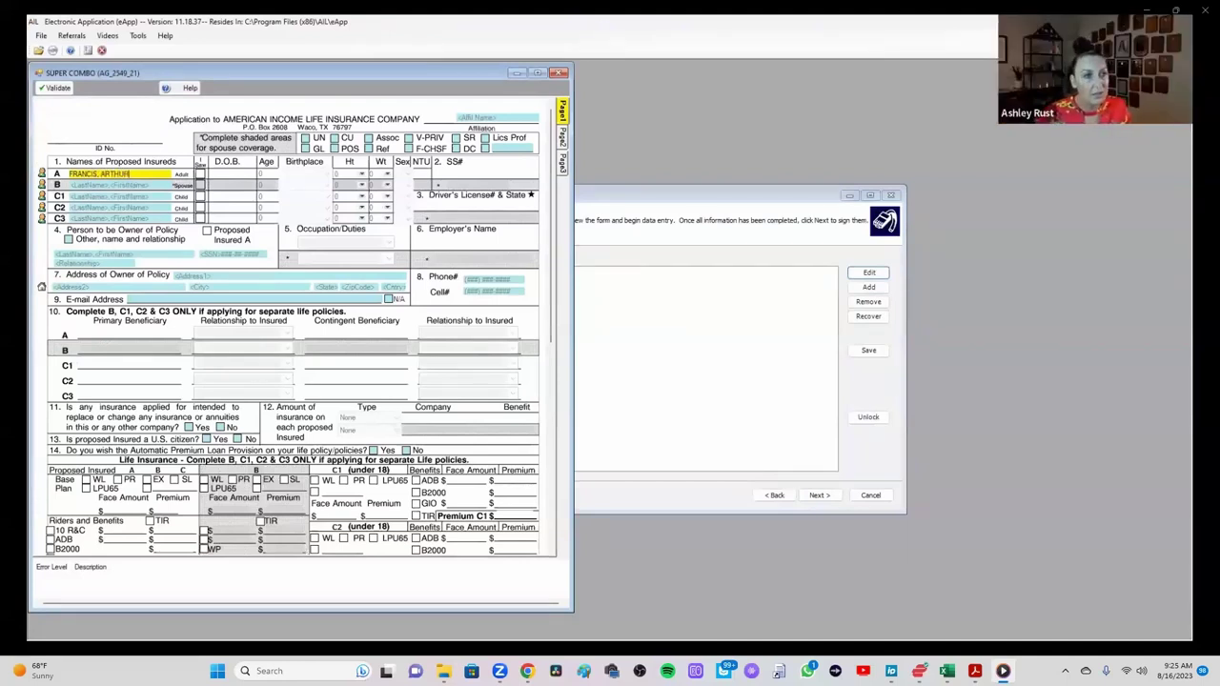
- Enter the primary insured in row A, born 06/14/1980 in Pennsylvania
key(Tab)
click(200, 175)
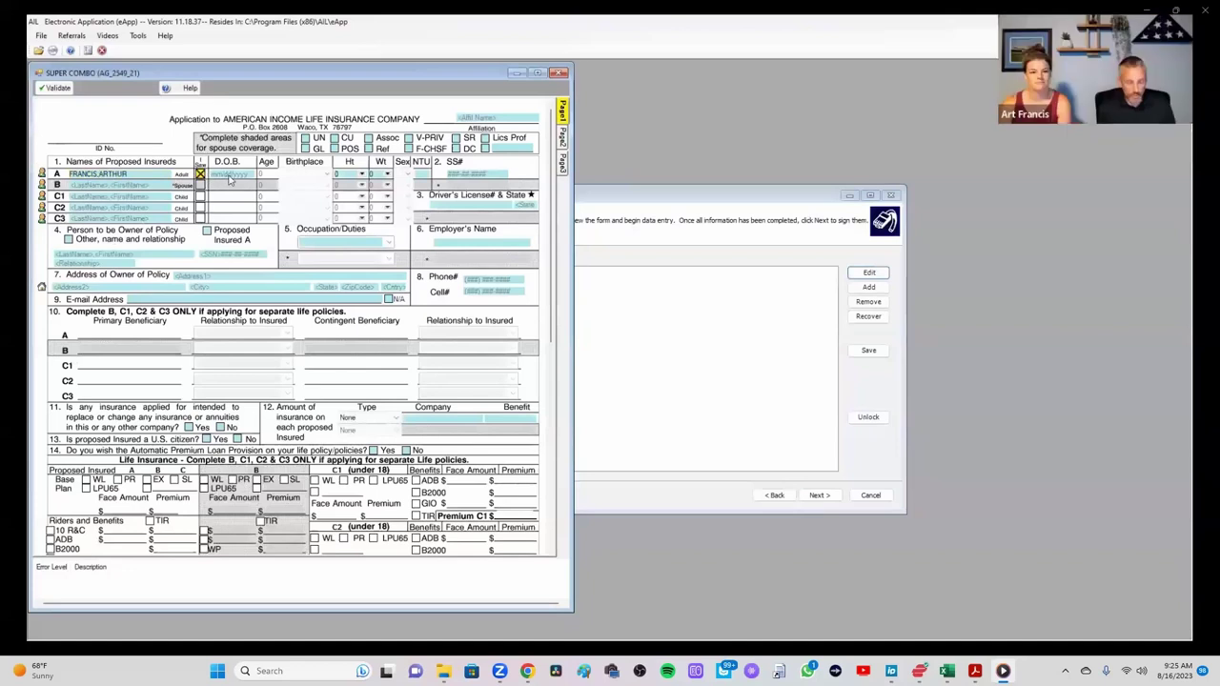
click(230, 177)
text(06/14/1980)
key(Tab)
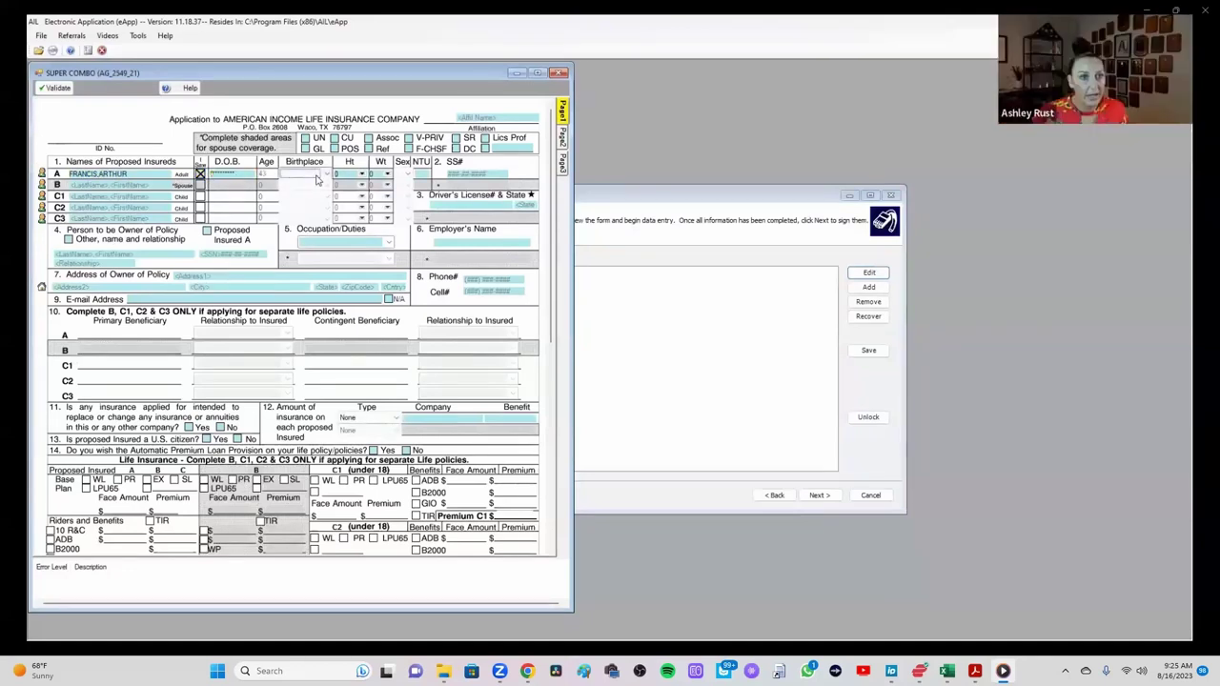
click(322, 182)
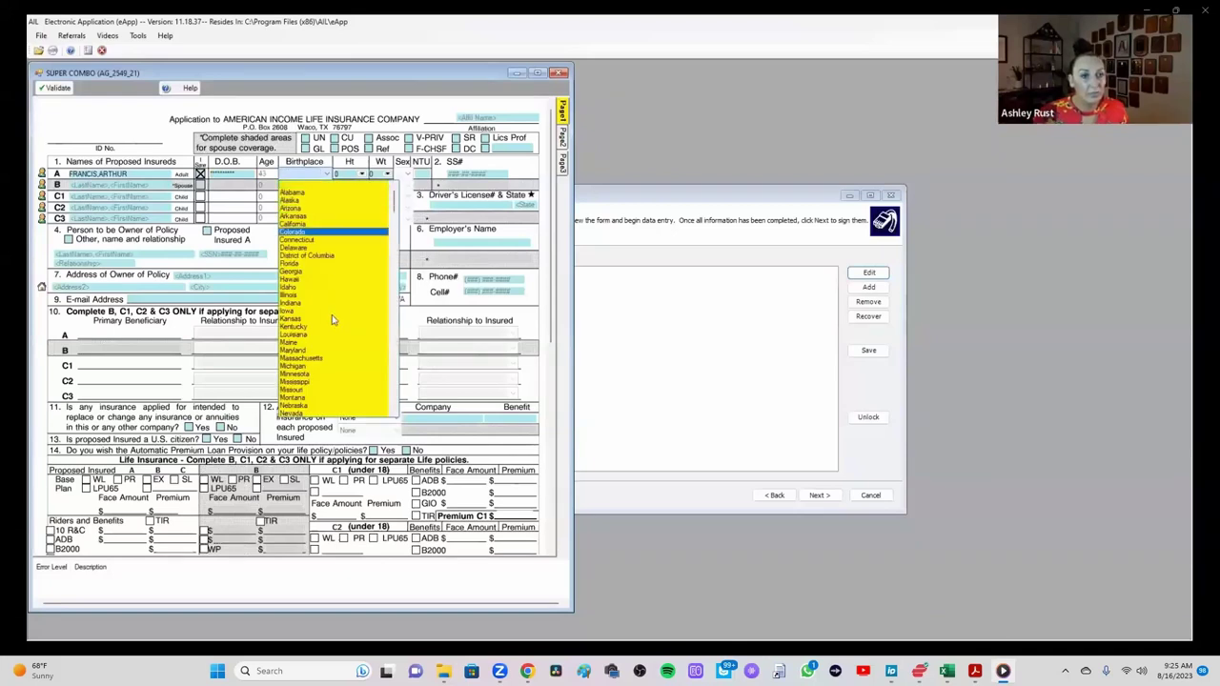
scroll(335, 386, down, 4)
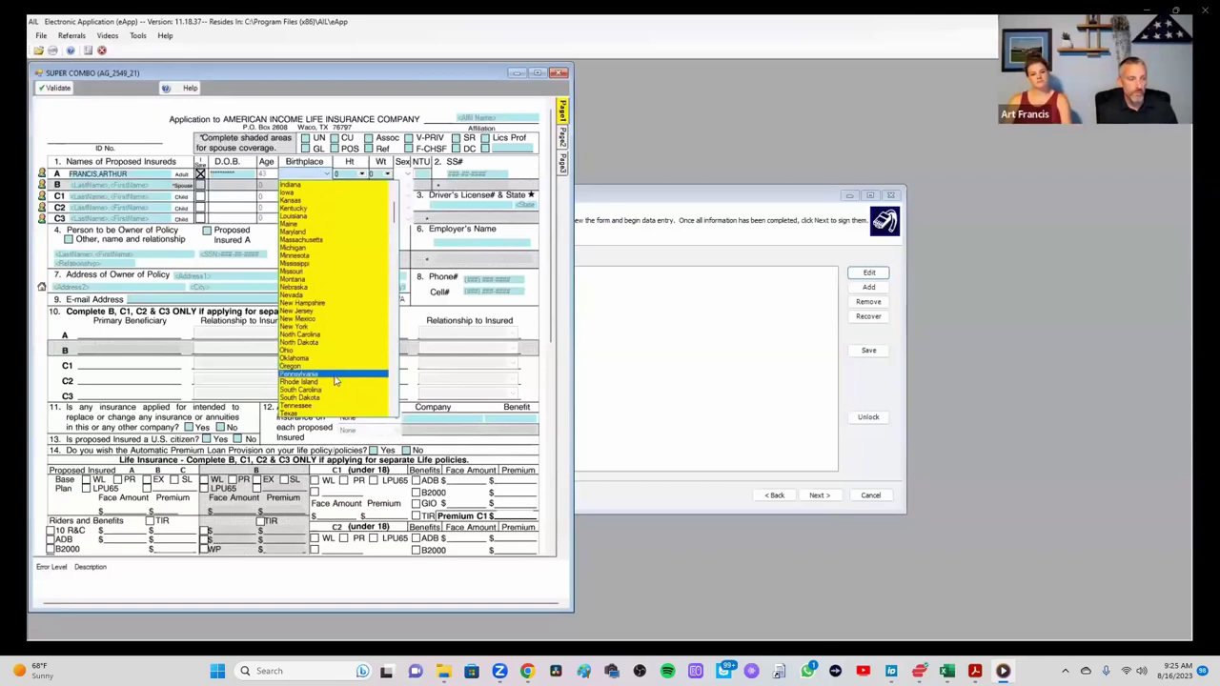
click(336, 391)
click(131, 186)
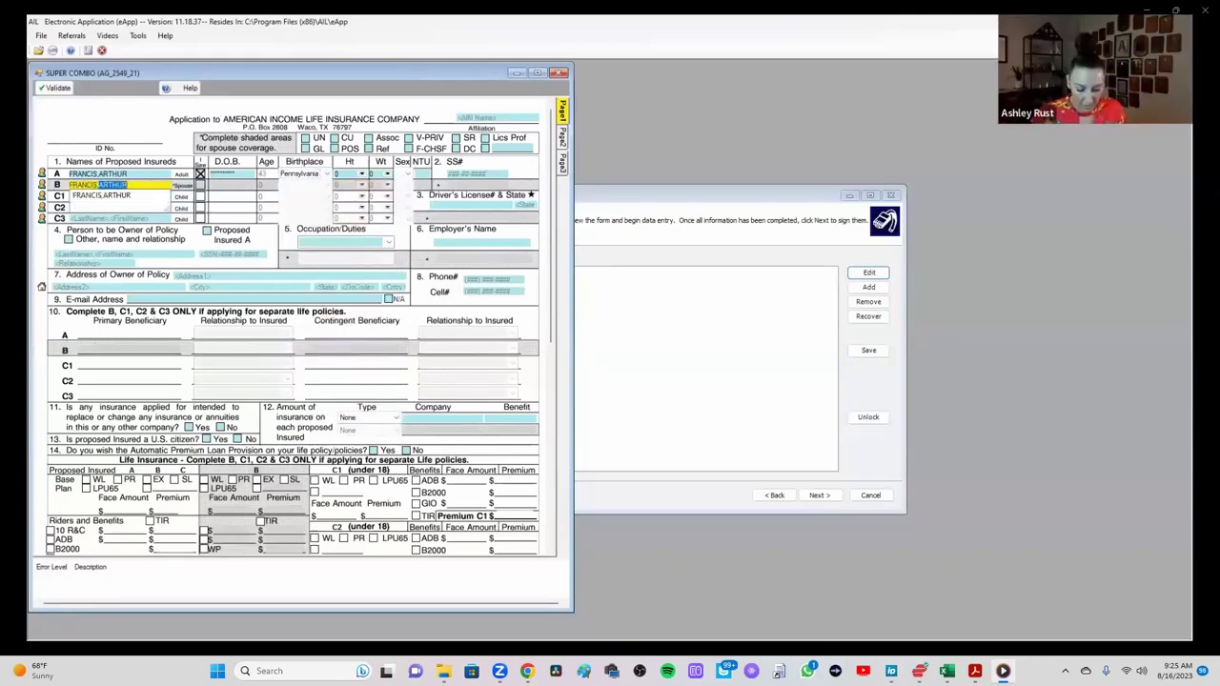
key(Tab)
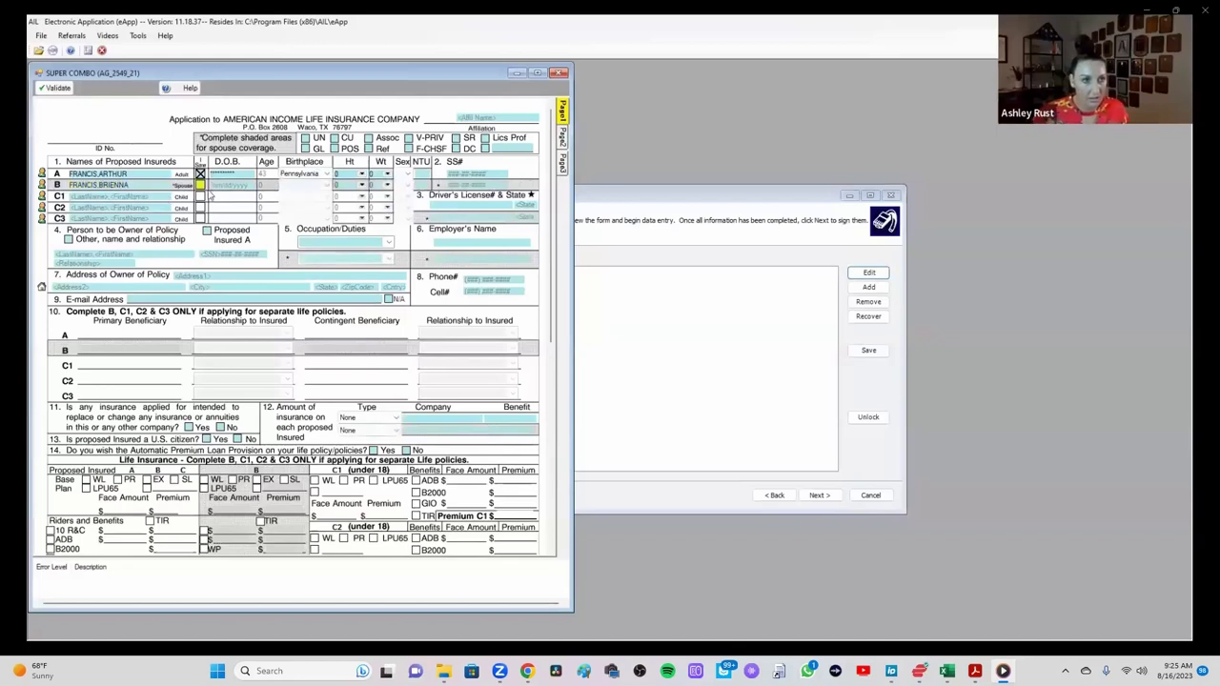
click(248, 188)
text(01/26/1988)
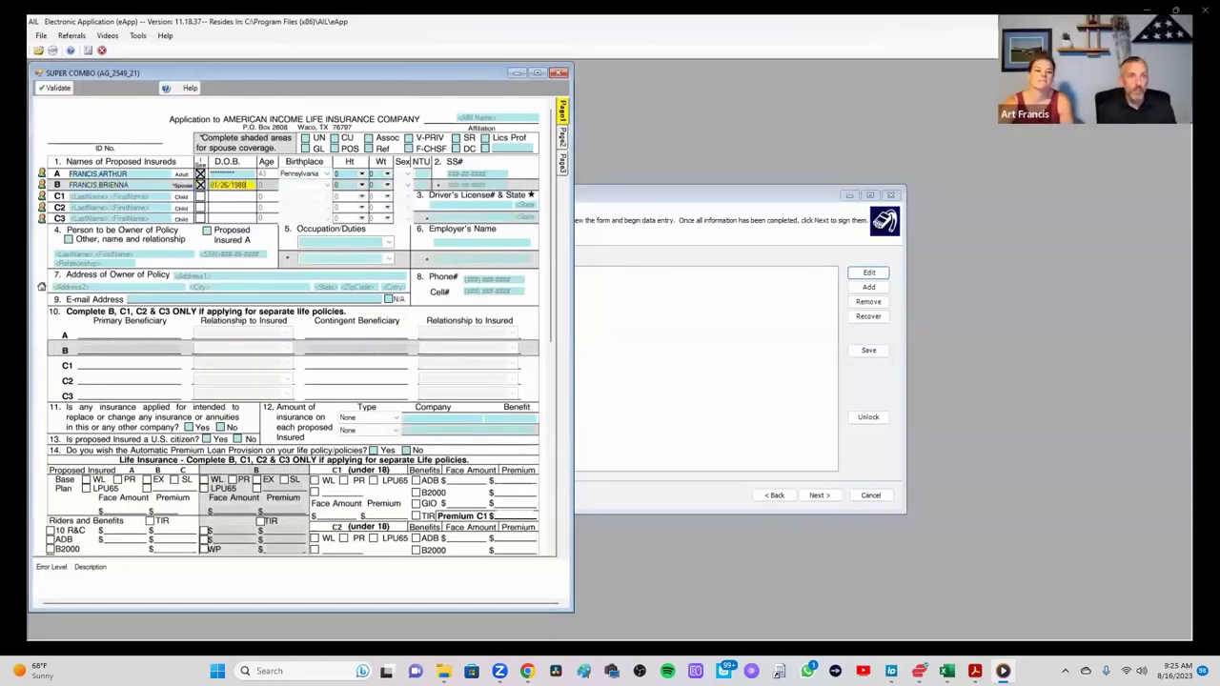
key(Tab)
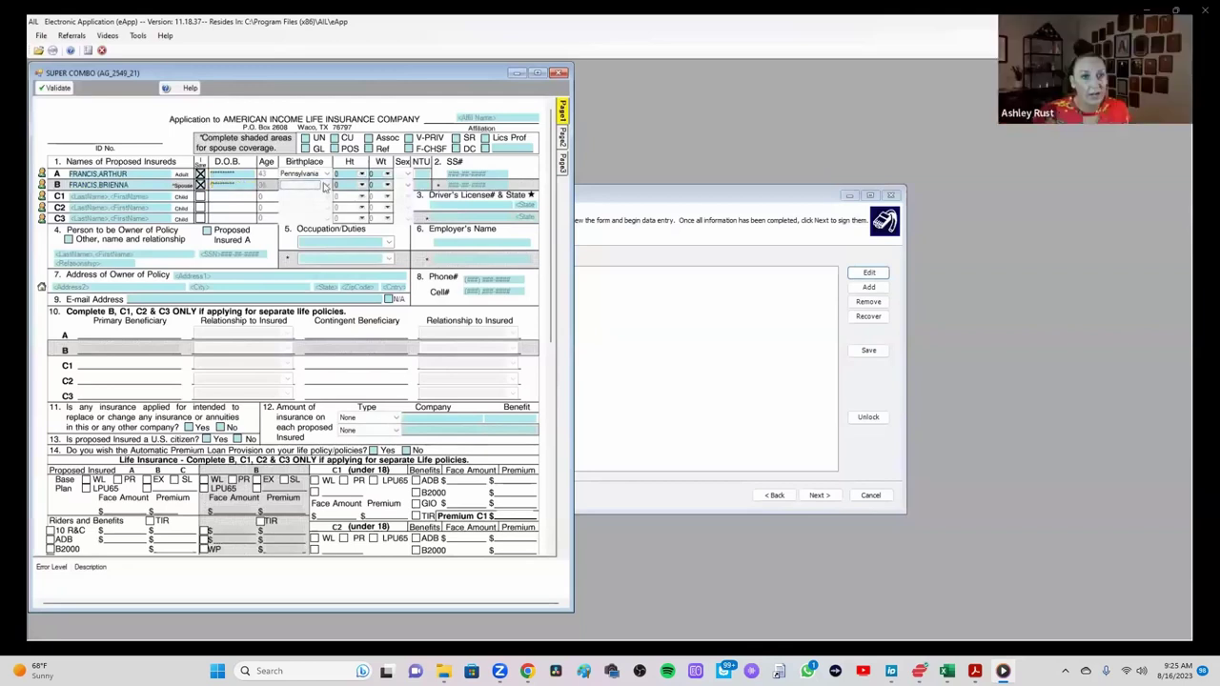
key(i)
scroll(310, 343, down, 3)
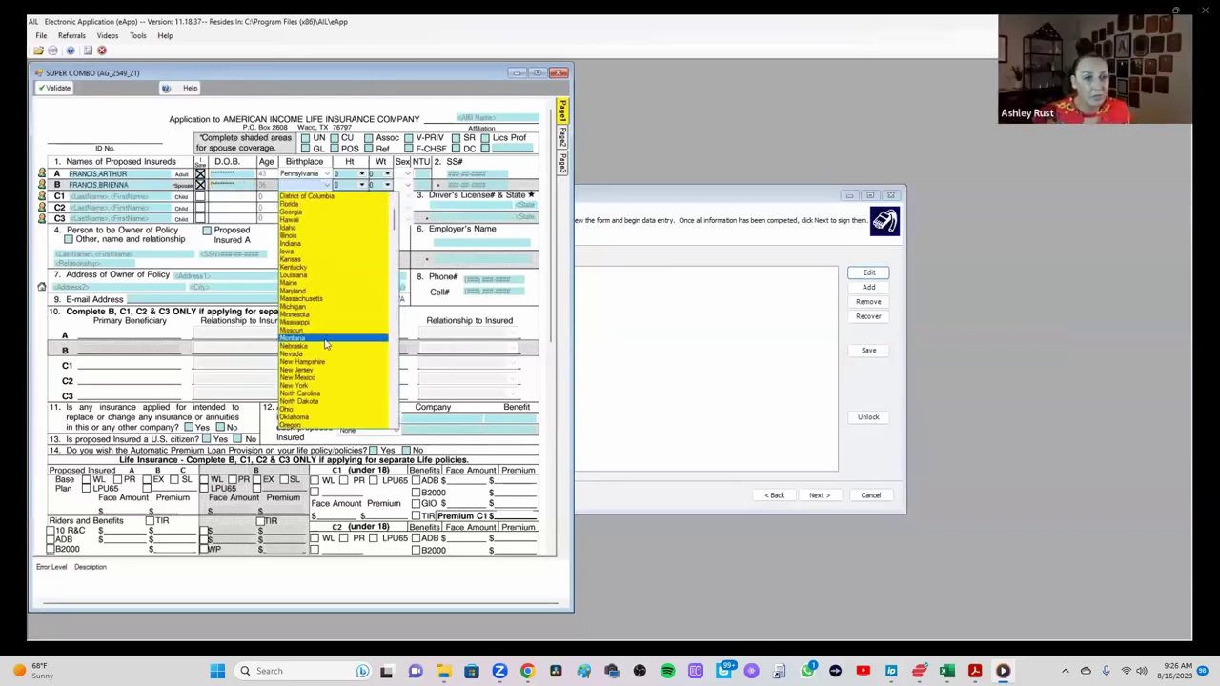
click(329, 372)
click(76, 197)
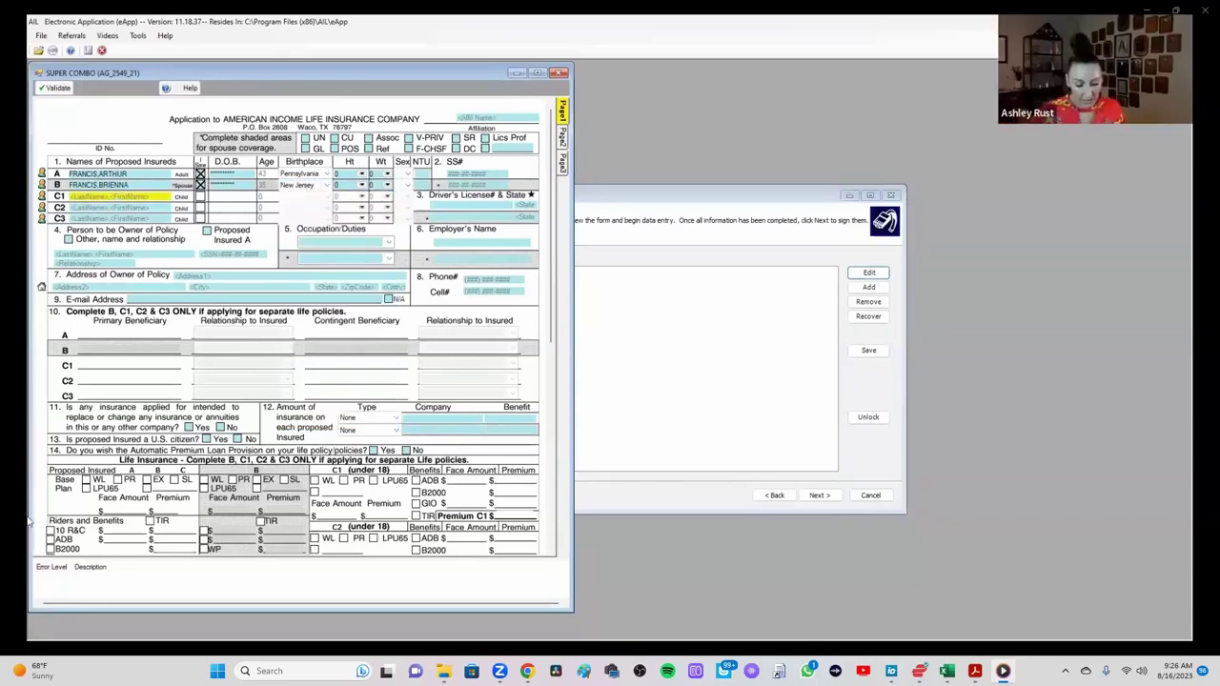
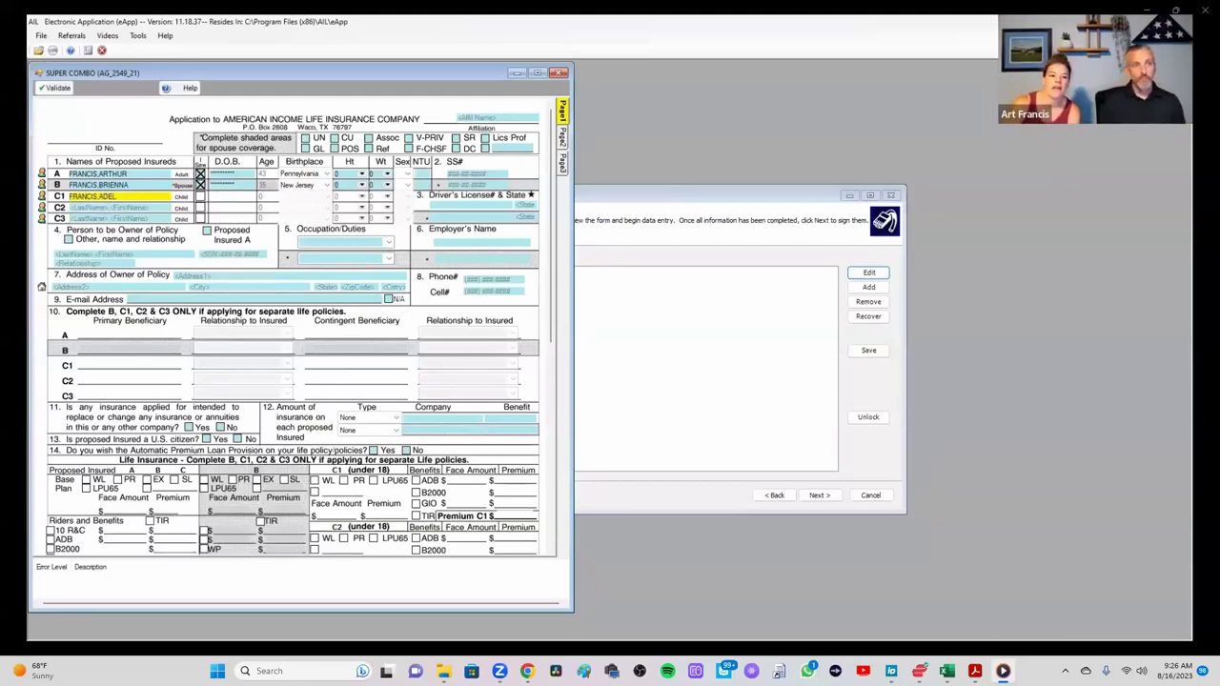
- Enter the first child's full name in row C1, correcting the typo
key(Tab)
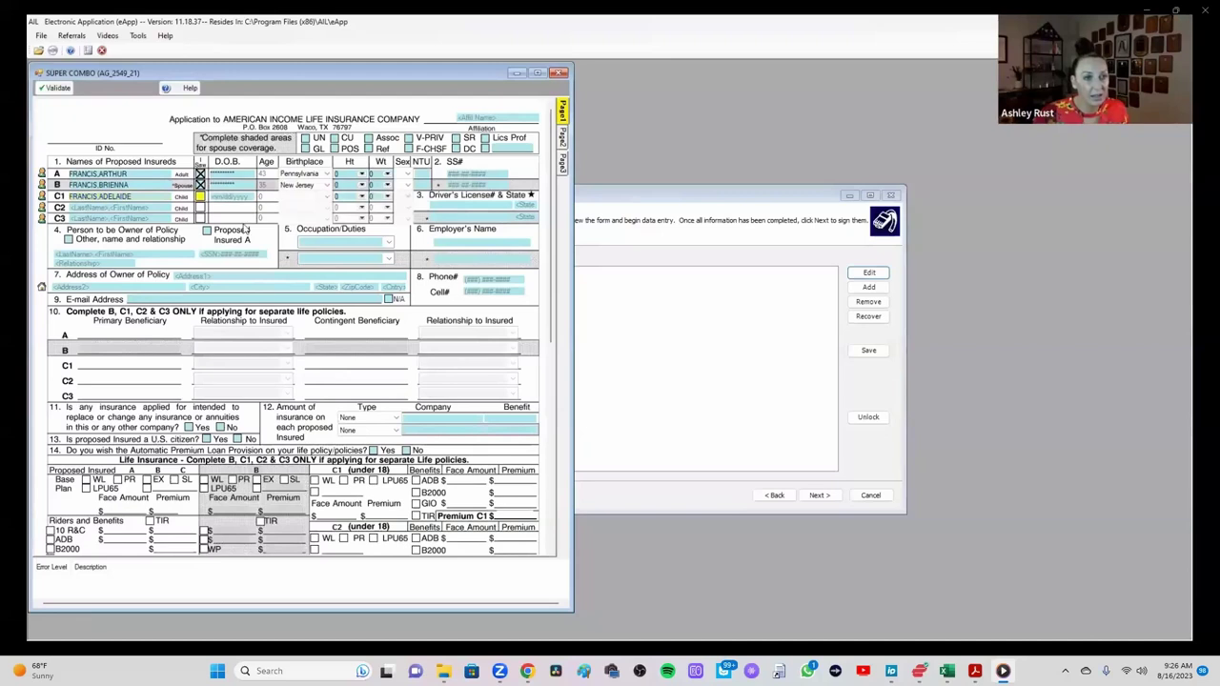
- Tick C1's box, commit C1's date of birth, and set birthplace to Pennsylvania
click(200, 198)
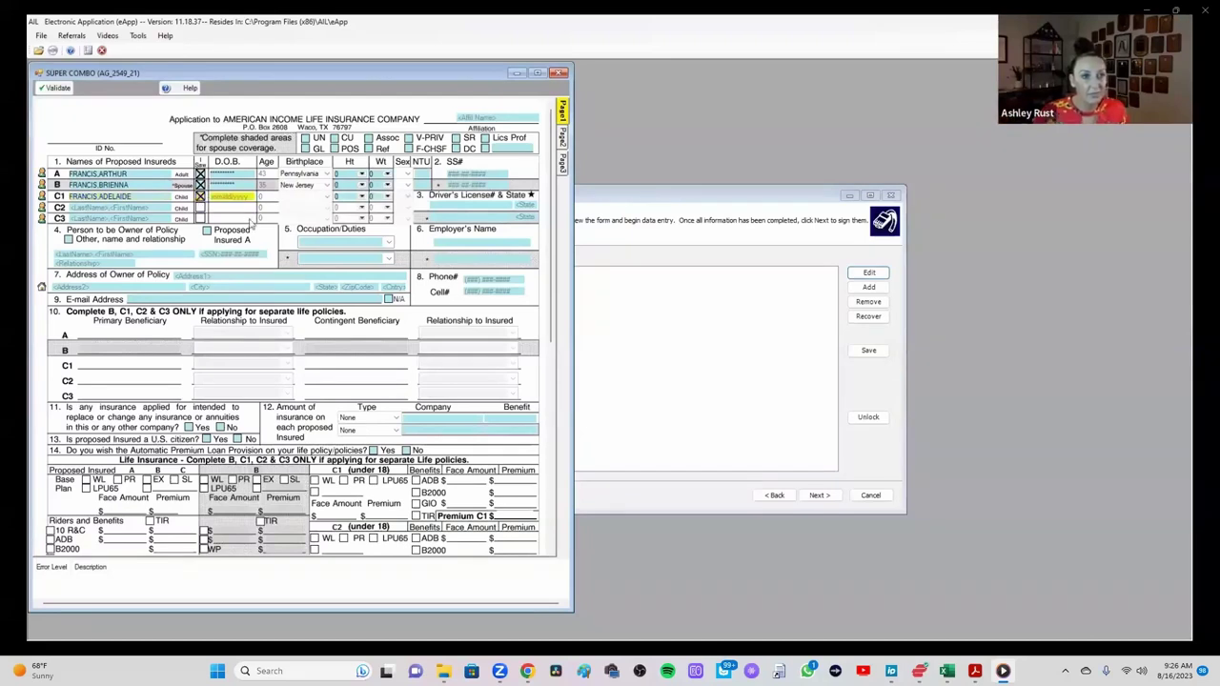
text(04/21/2017)
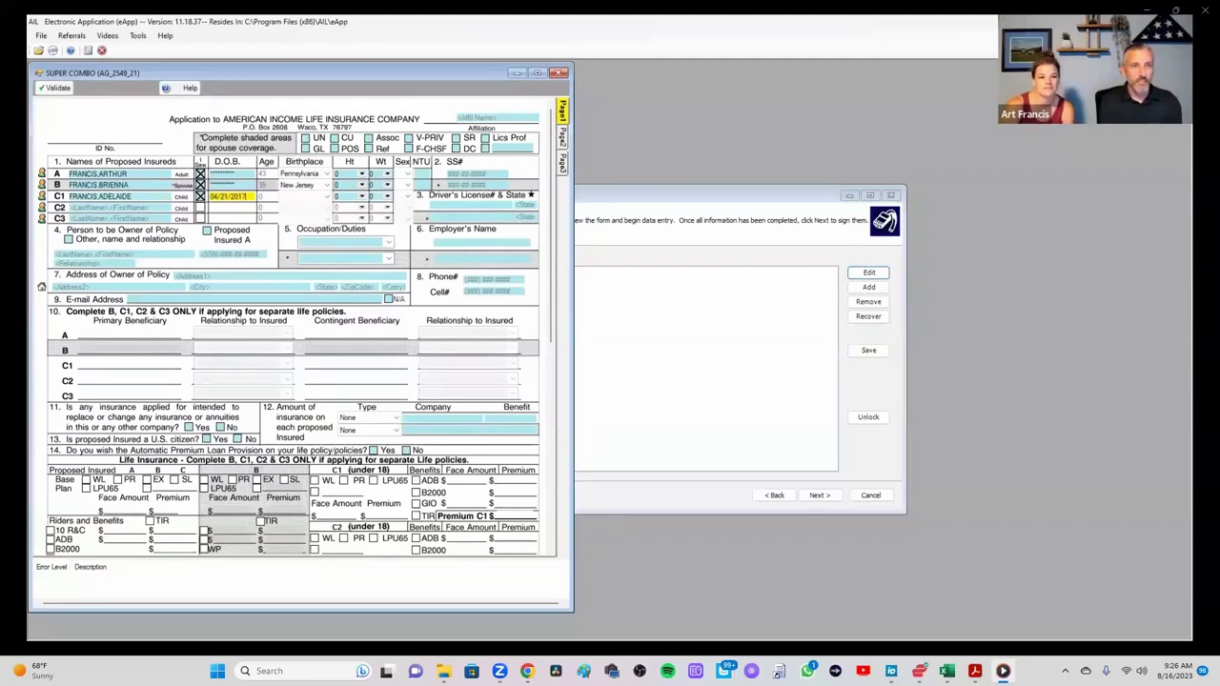
key(Tab)
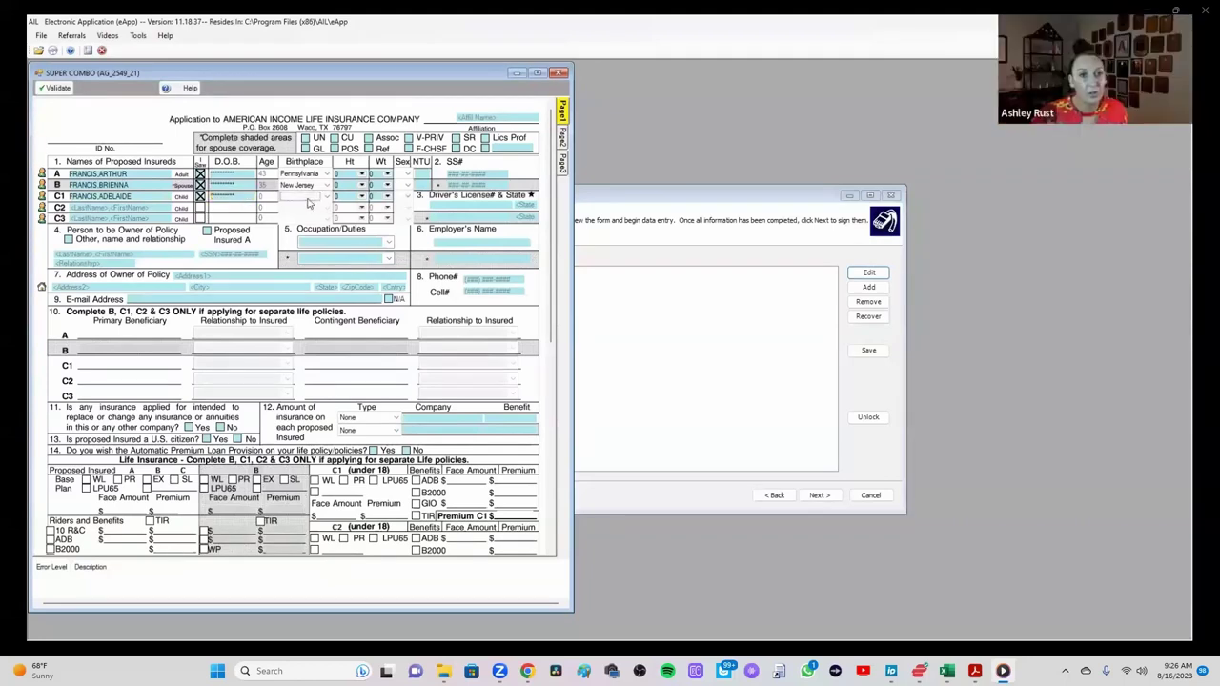
click(309, 197)
scroll(320, 419, down, 3)
scroll(324, 423, down, 3)
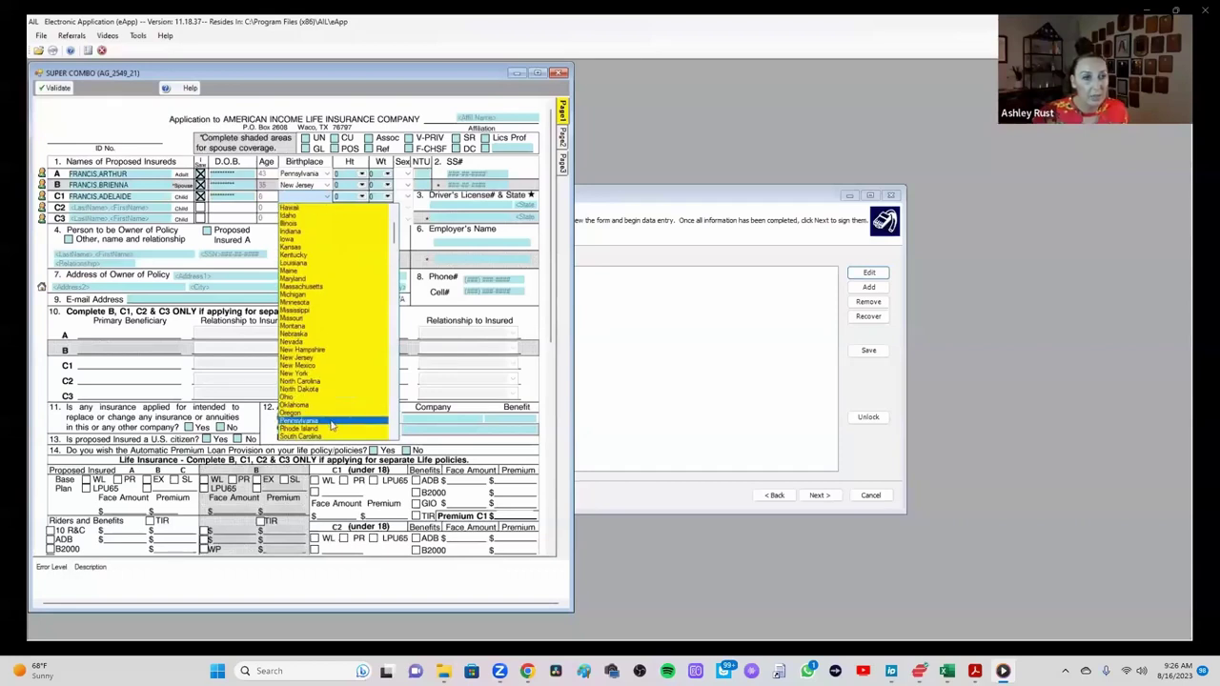
click(82, 212)
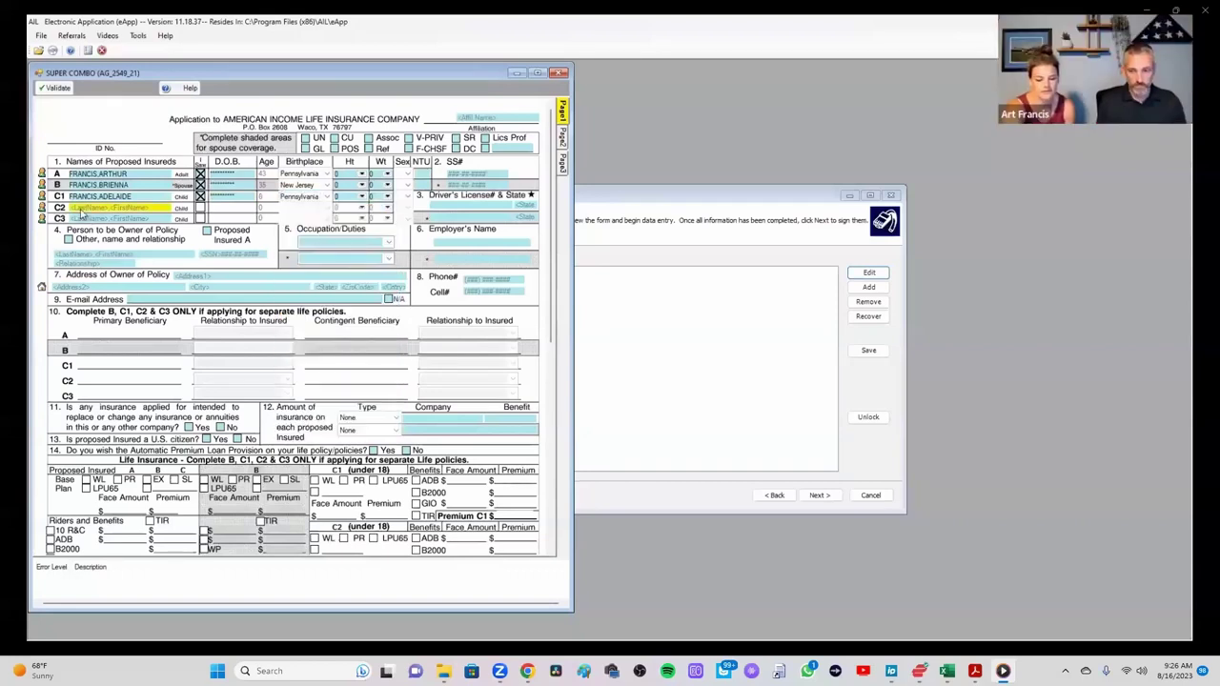
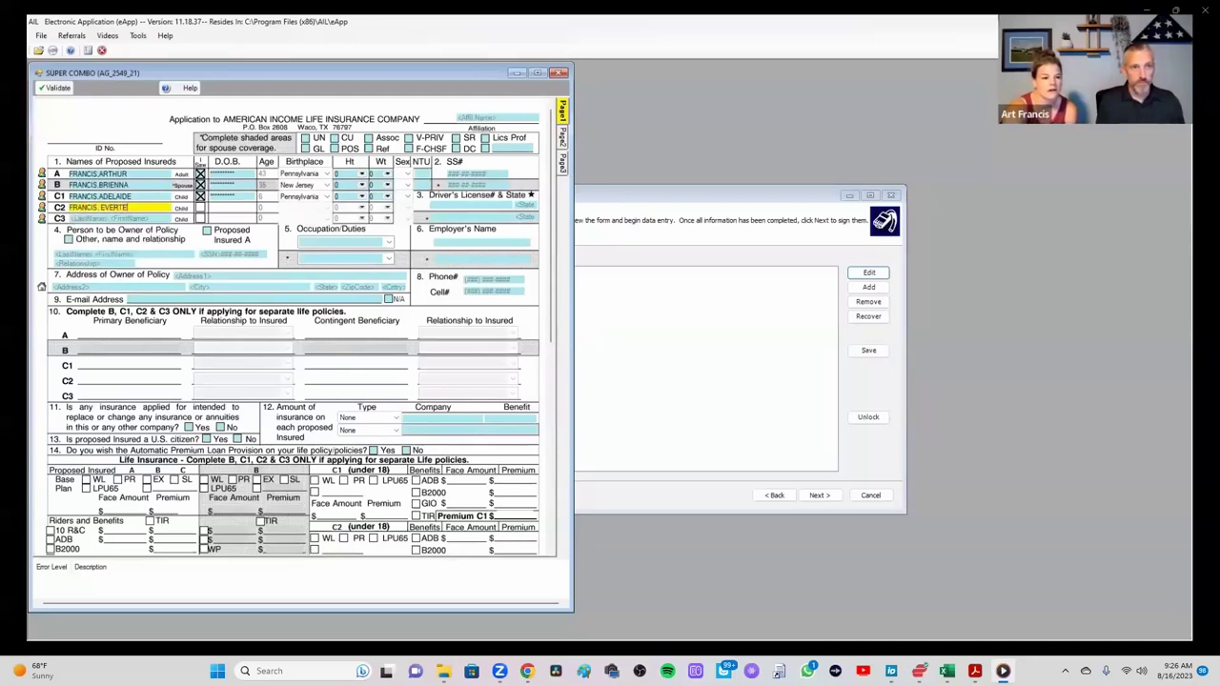
text(E)
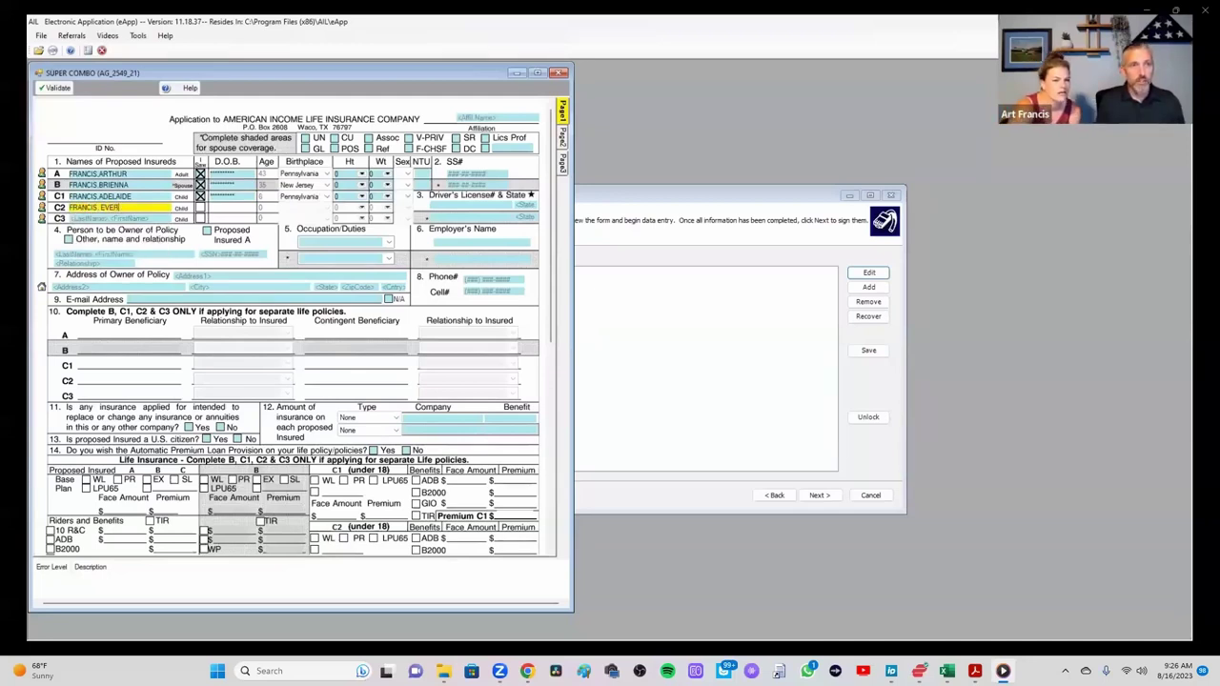
text(TT)
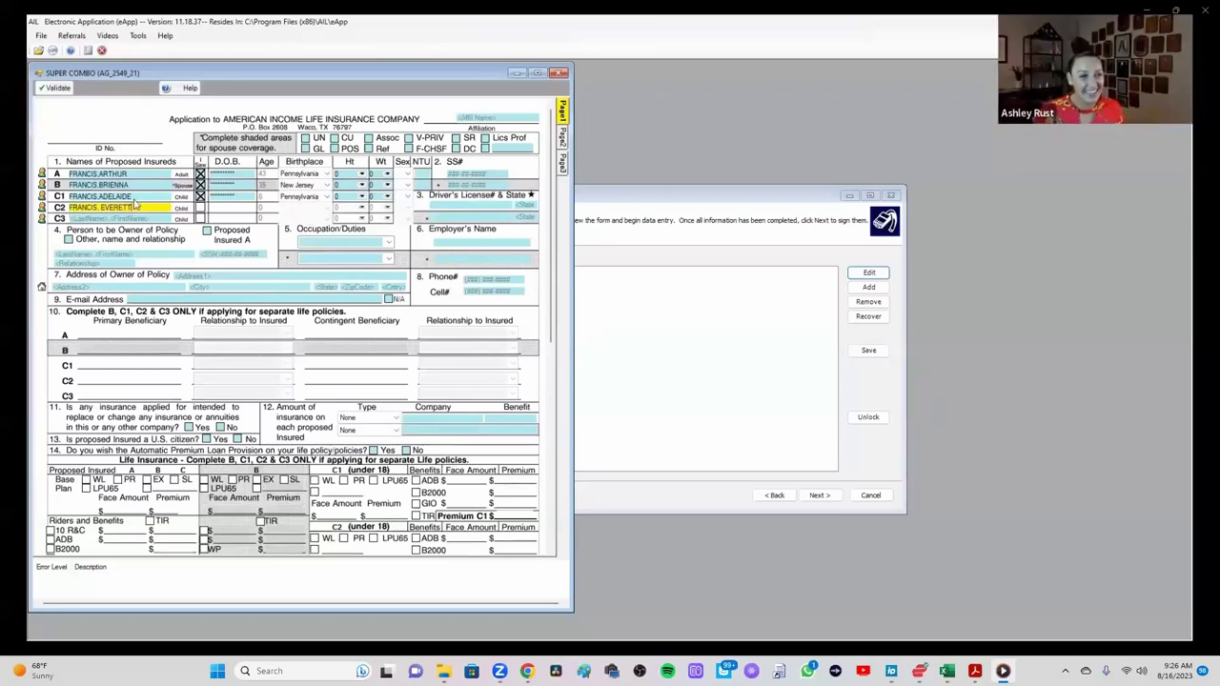
key(Tab)
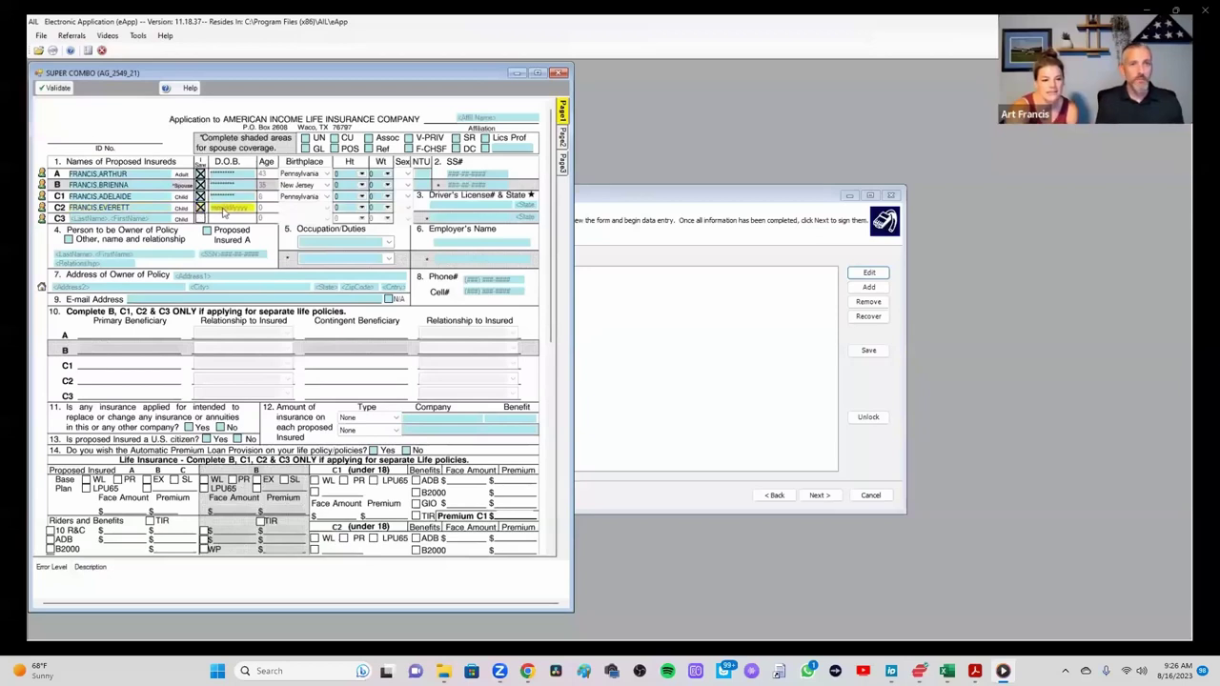
text(08/01)
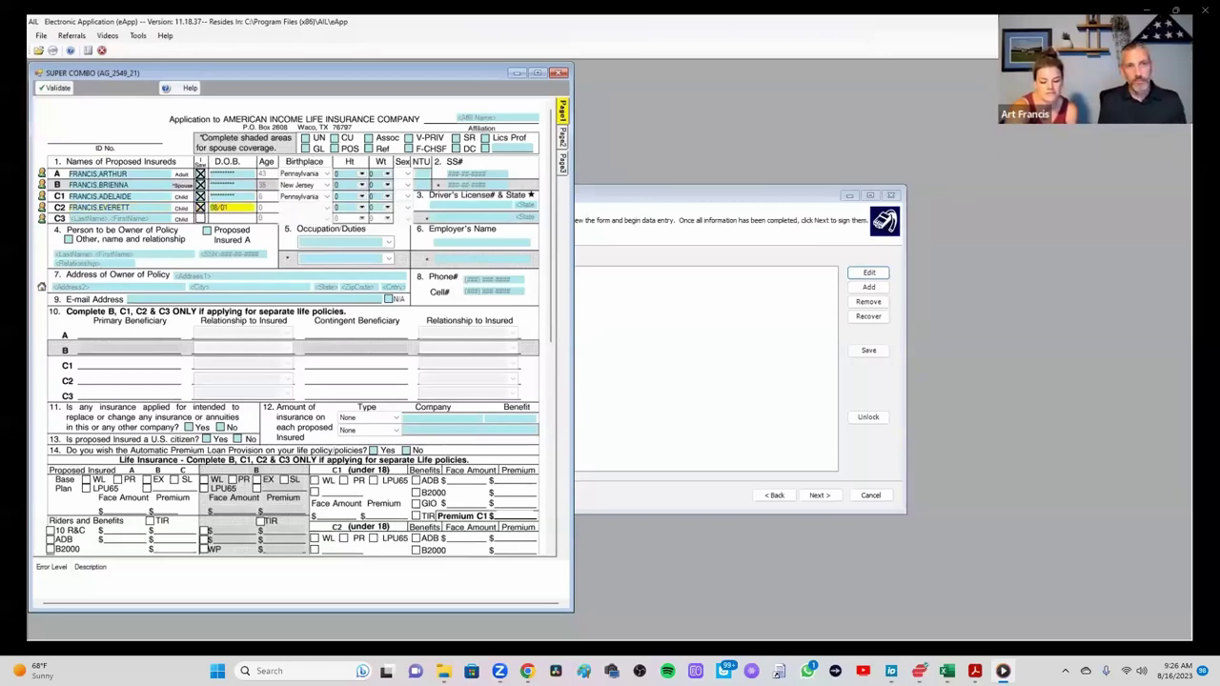
text(2019)
key(Tab)
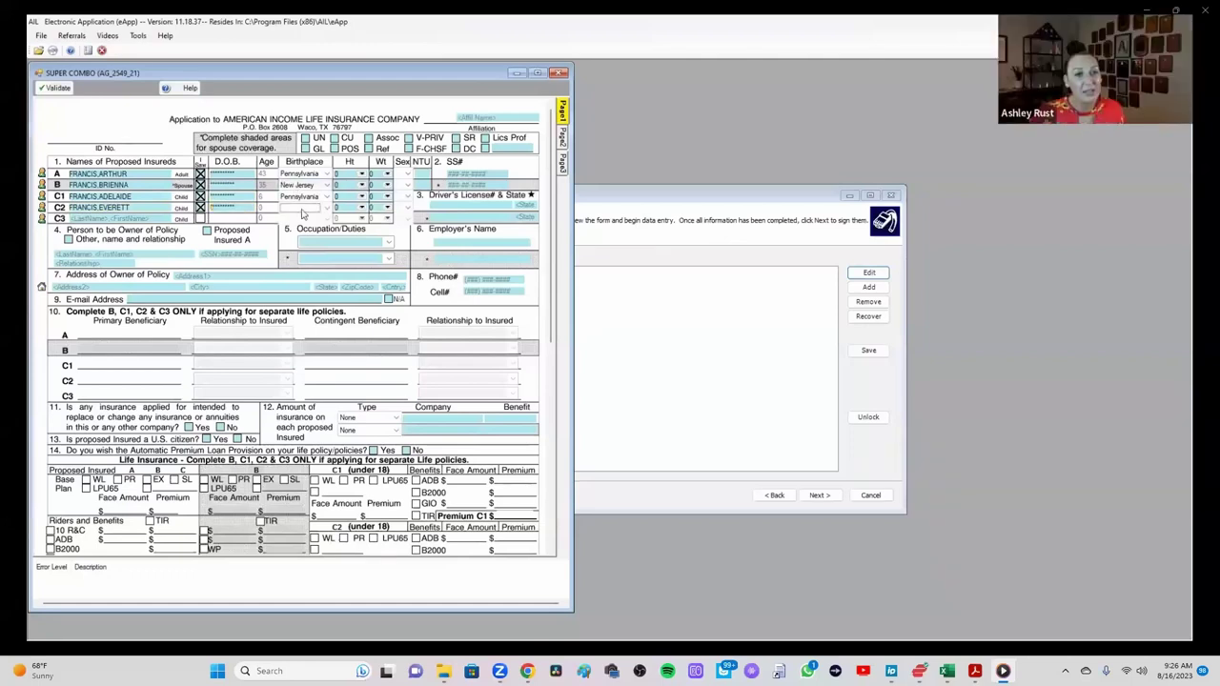
key(n)
scroll(348, 433, down, 4)
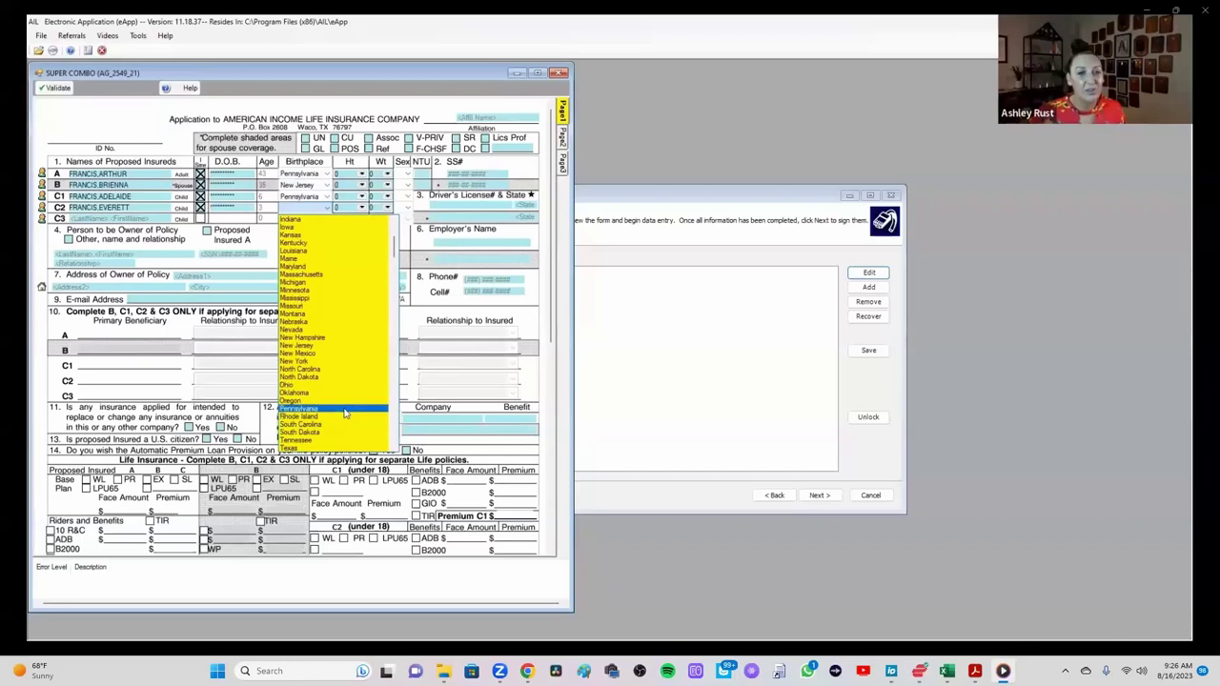
click(345, 412)
- Add the third child in row C3 with date of birth 112022 and Pennsylvania birthplace
click(95, 219)
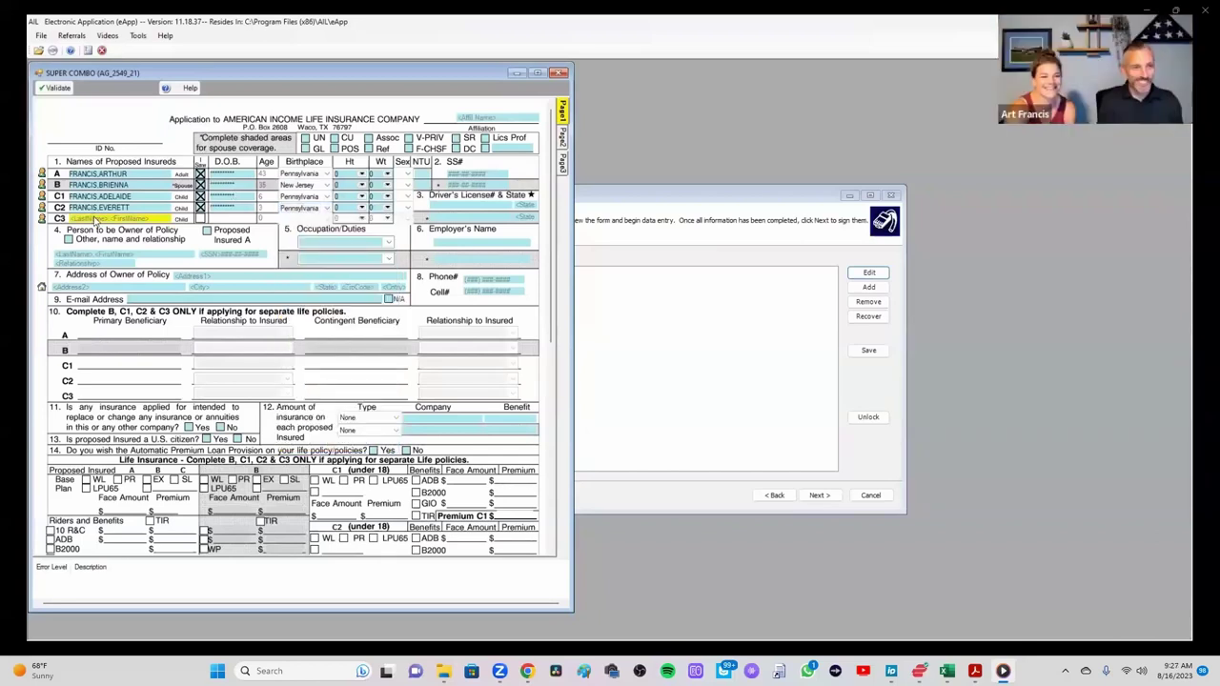
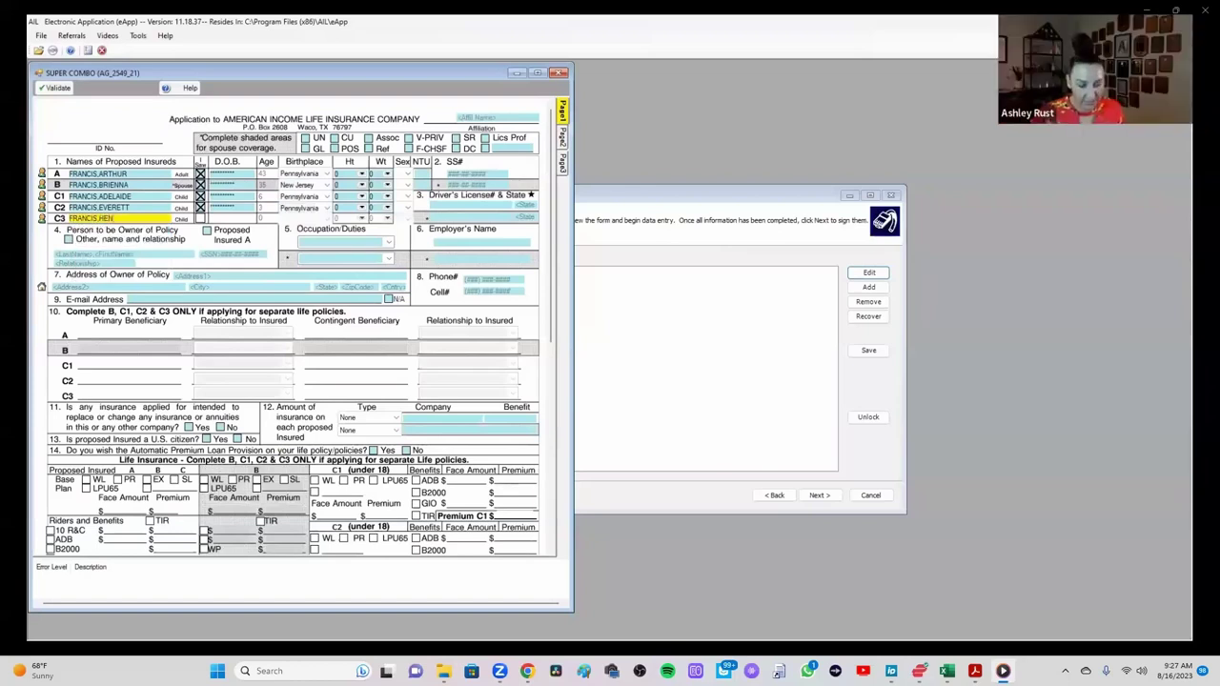
key(Tab)
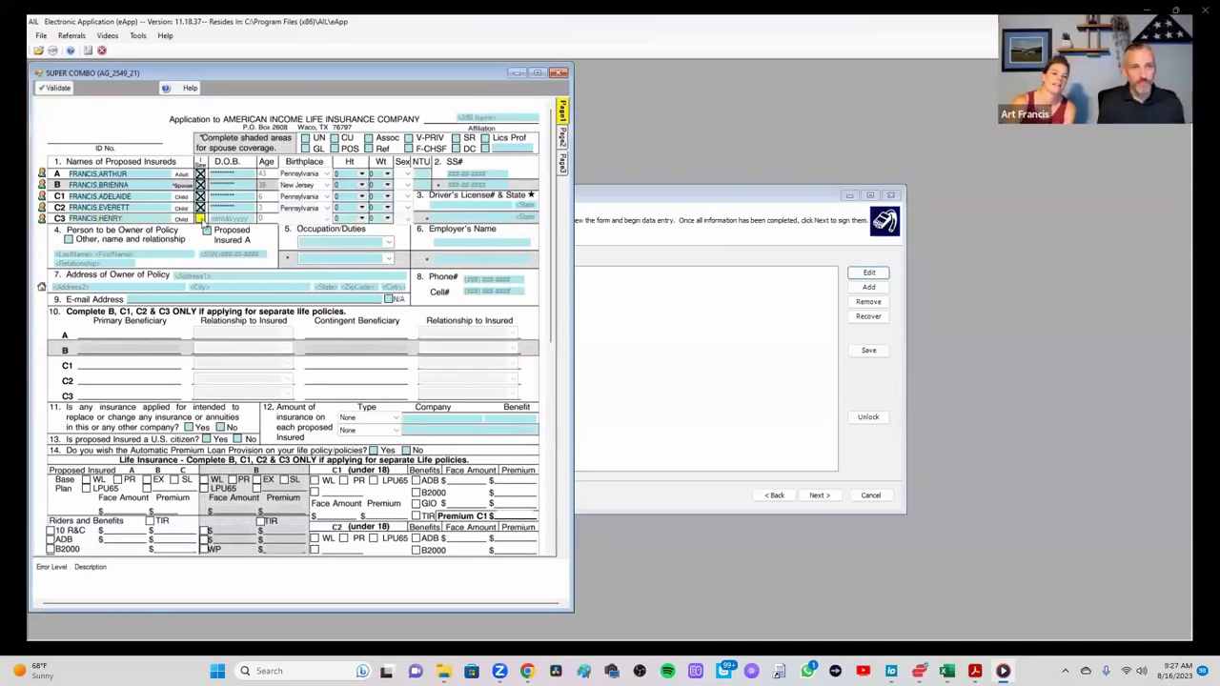
click(229, 220)
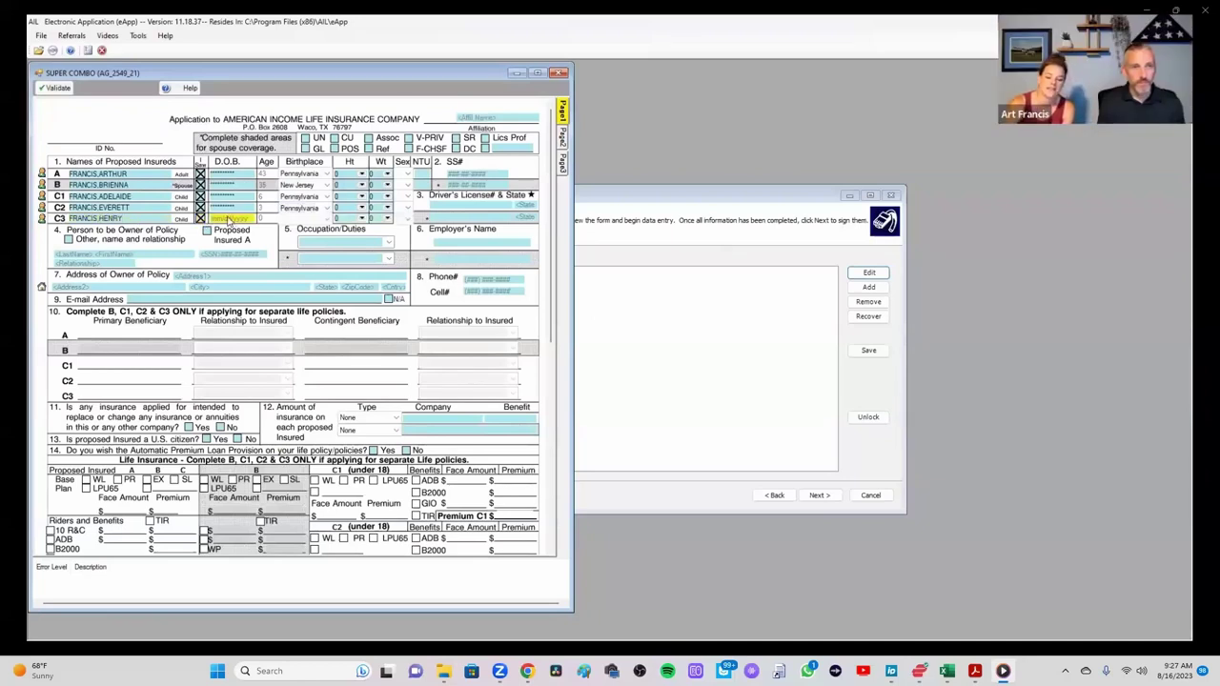
text(112022)
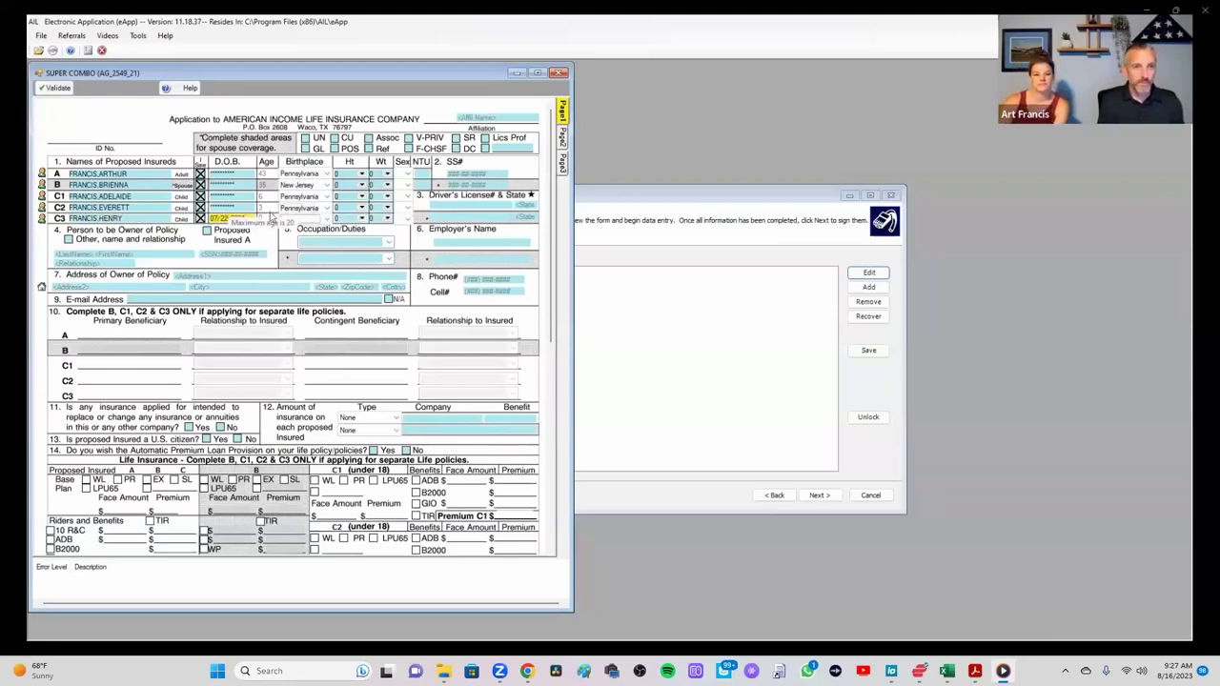
key(Tab)
click(329, 221)
scroll(314, 431, down, 4)
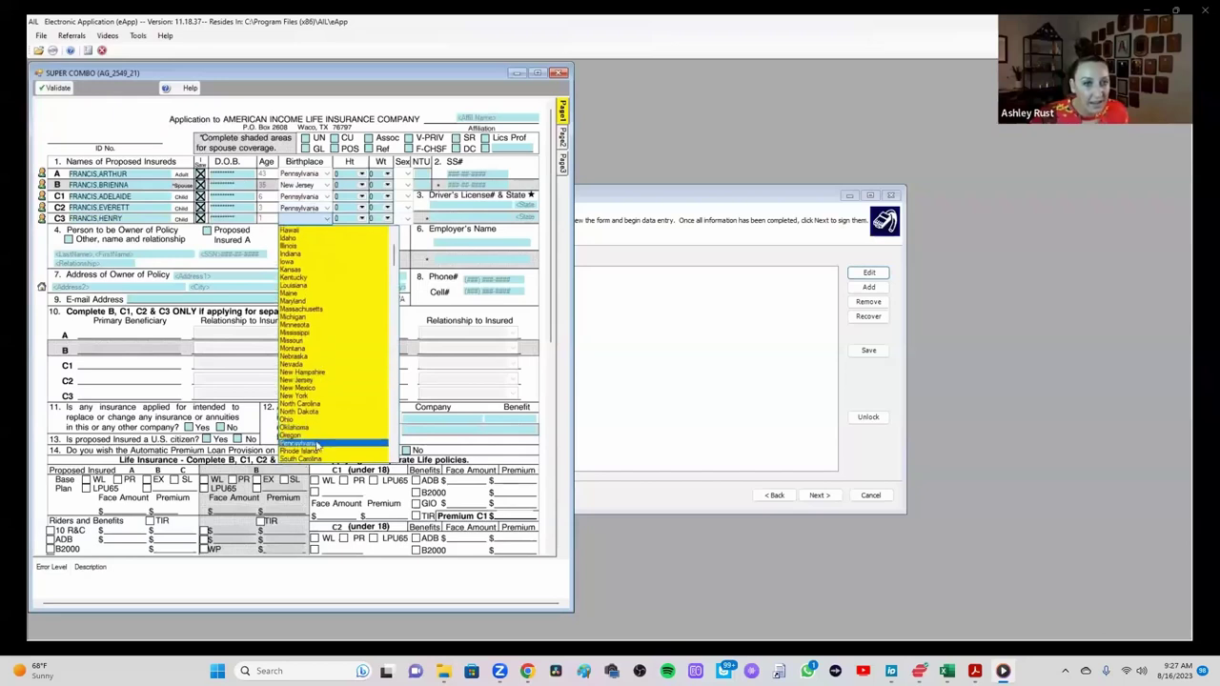
click(318, 444)
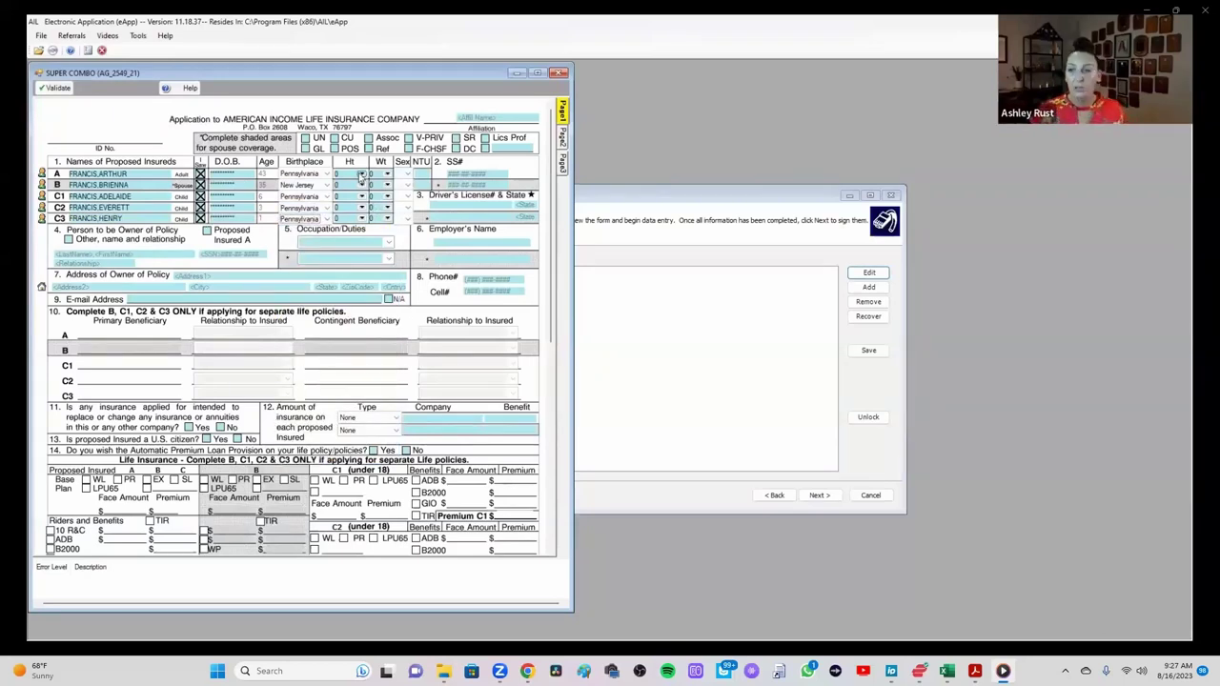
- Record insured A's height as 5 ft 10 in (70 in) and weight 170 lb
click(361, 177)
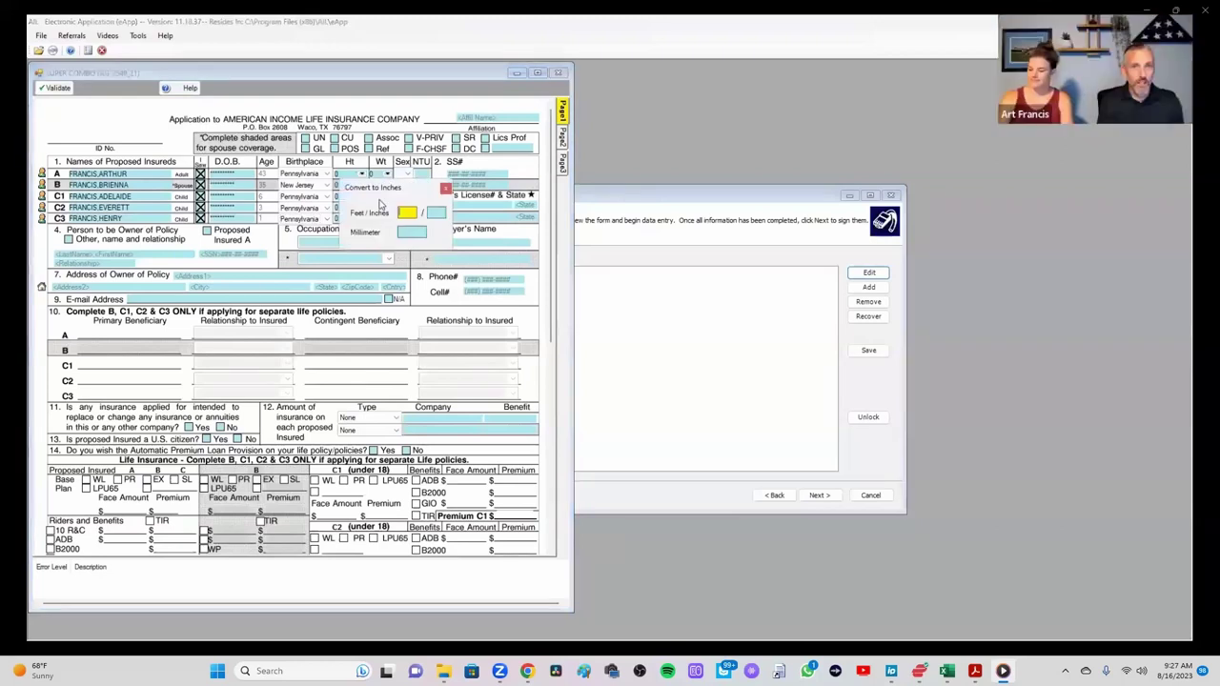
text(5)
click(432, 211)
text(10)
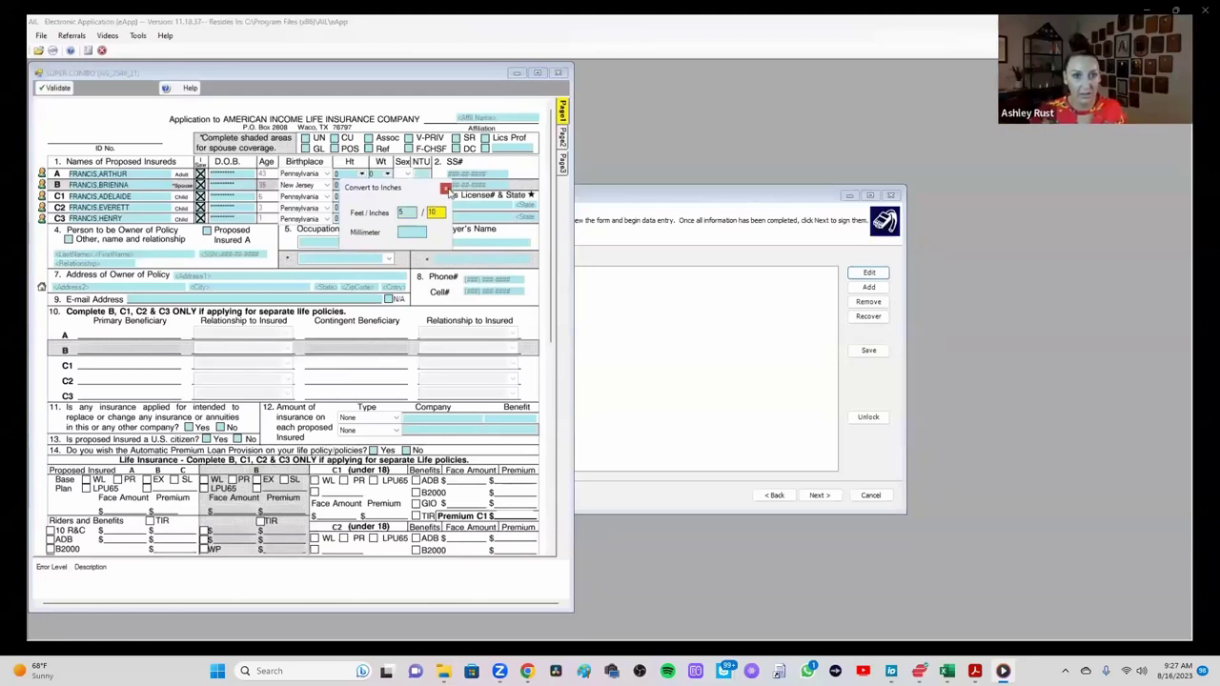
right_click(362, 172)
click(381, 181)
click(387, 174)
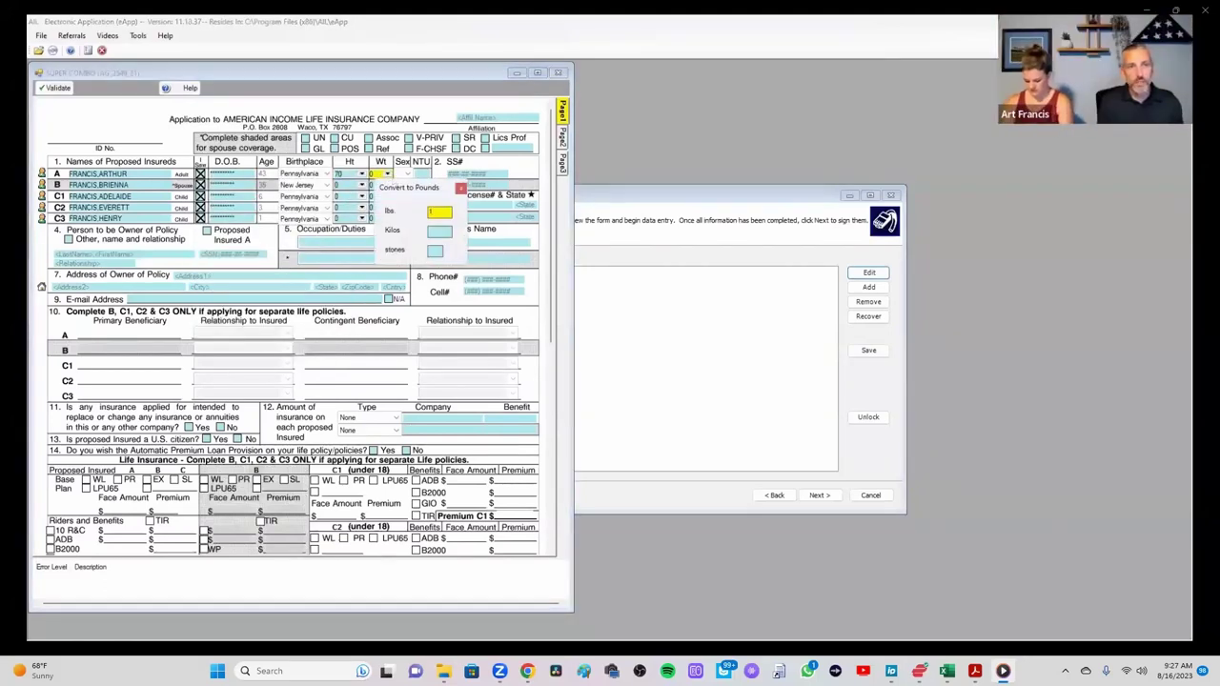
click(460, 189)
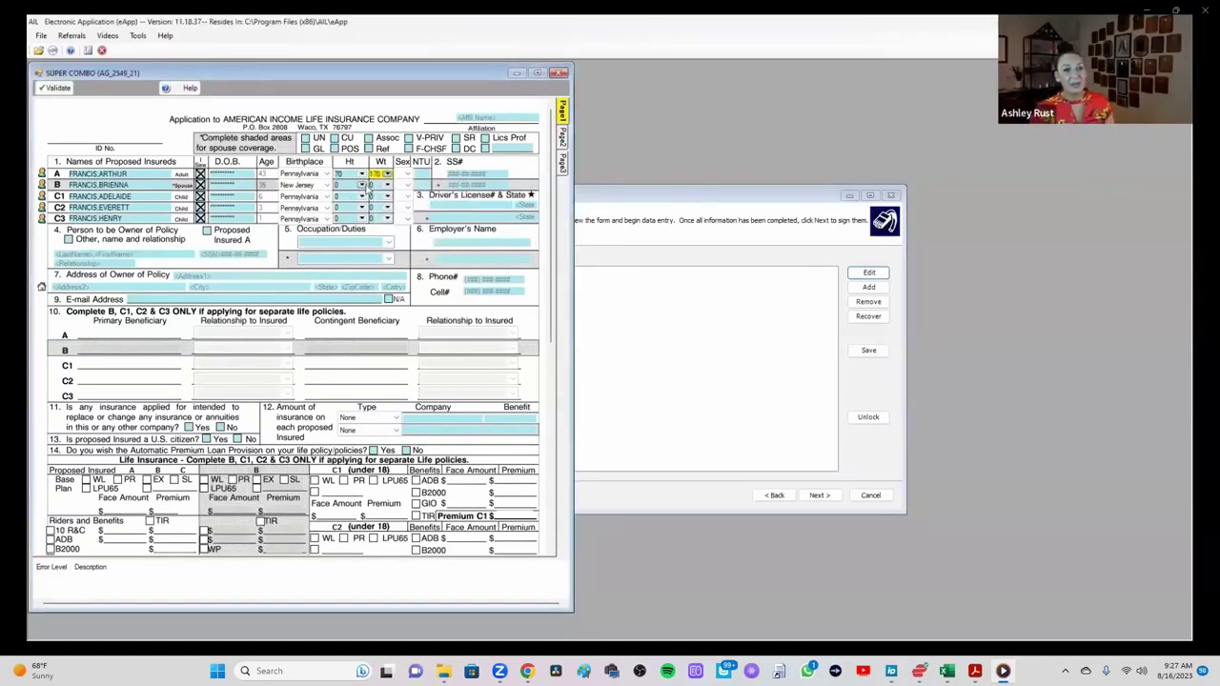
- Record insured B's height as 5 ft 4 in (64 in) and weight 145 lb
click(363, 186)
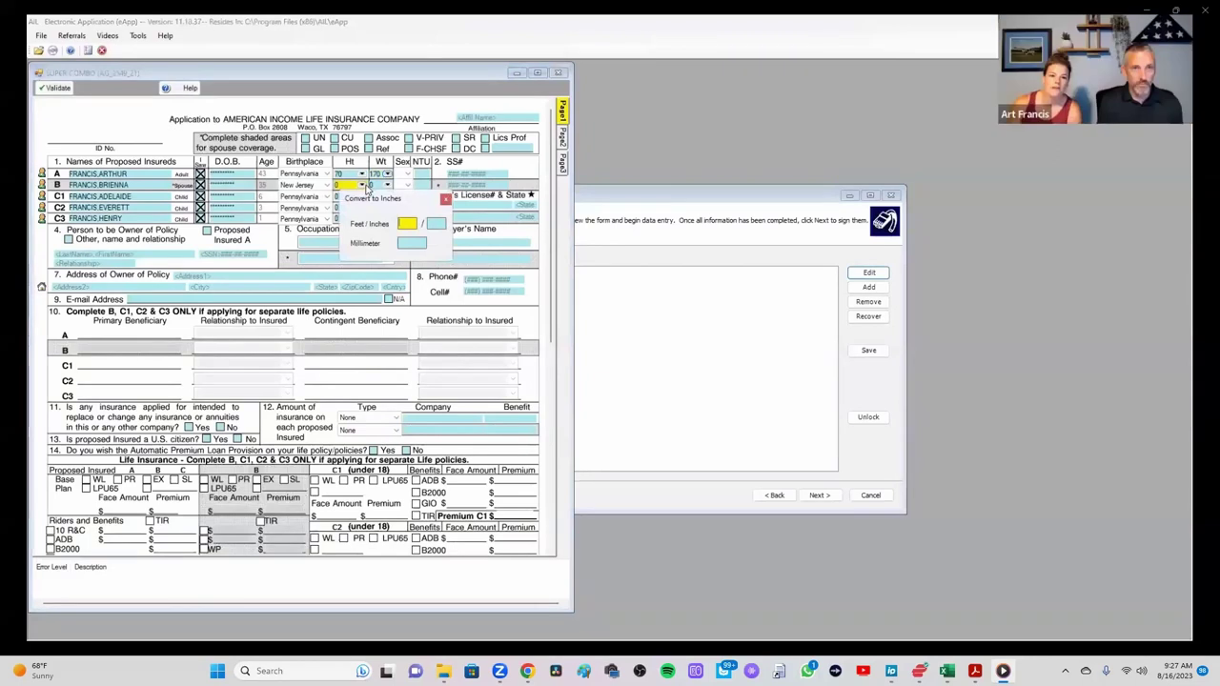
text(5)
click(434, 223)
text(4)
click(446, 200)
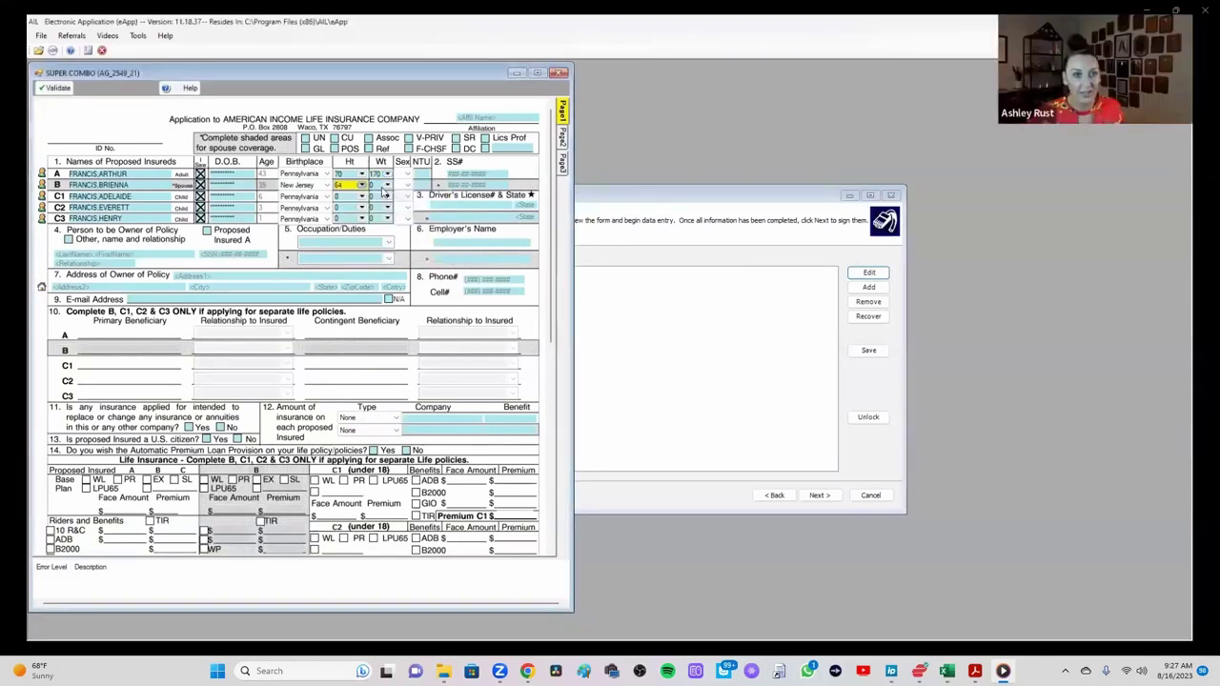
click(380, 186)
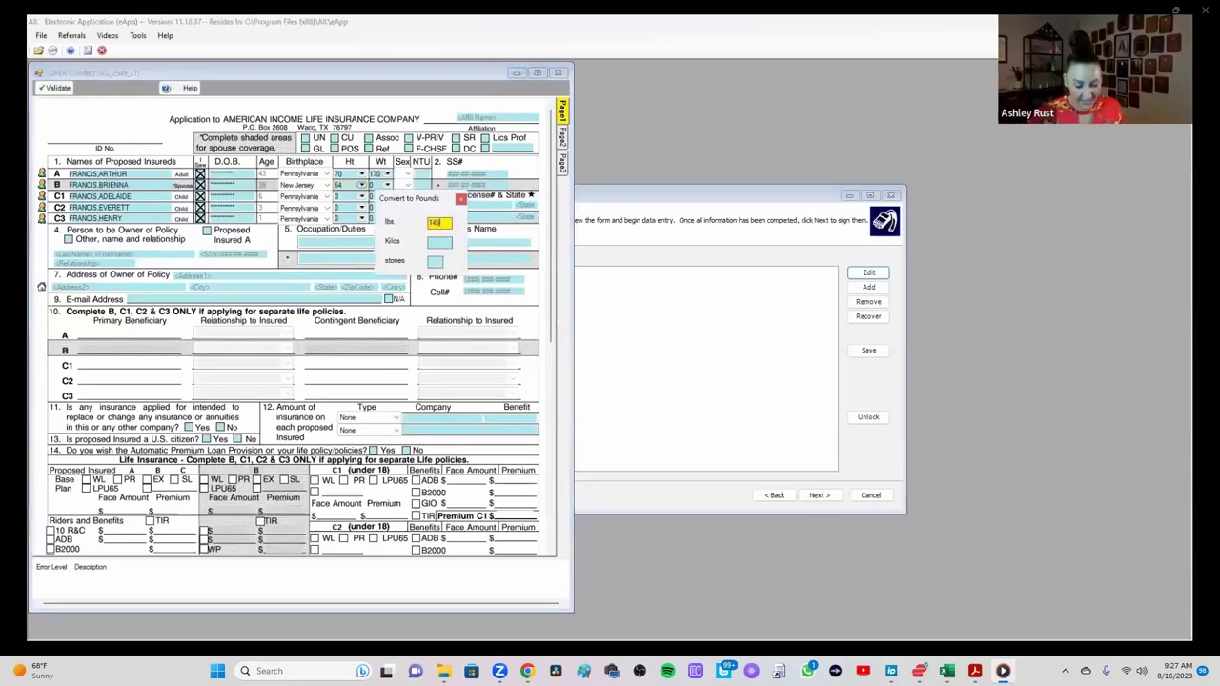
click(461, 200)
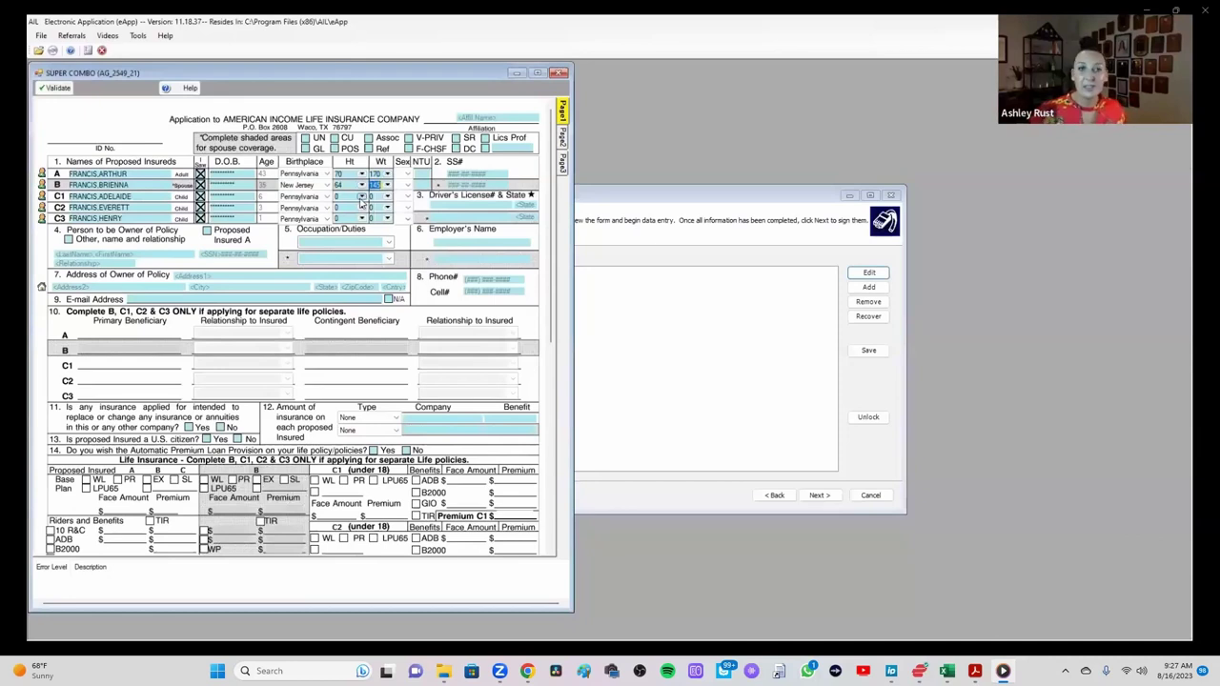
click(360, 198)
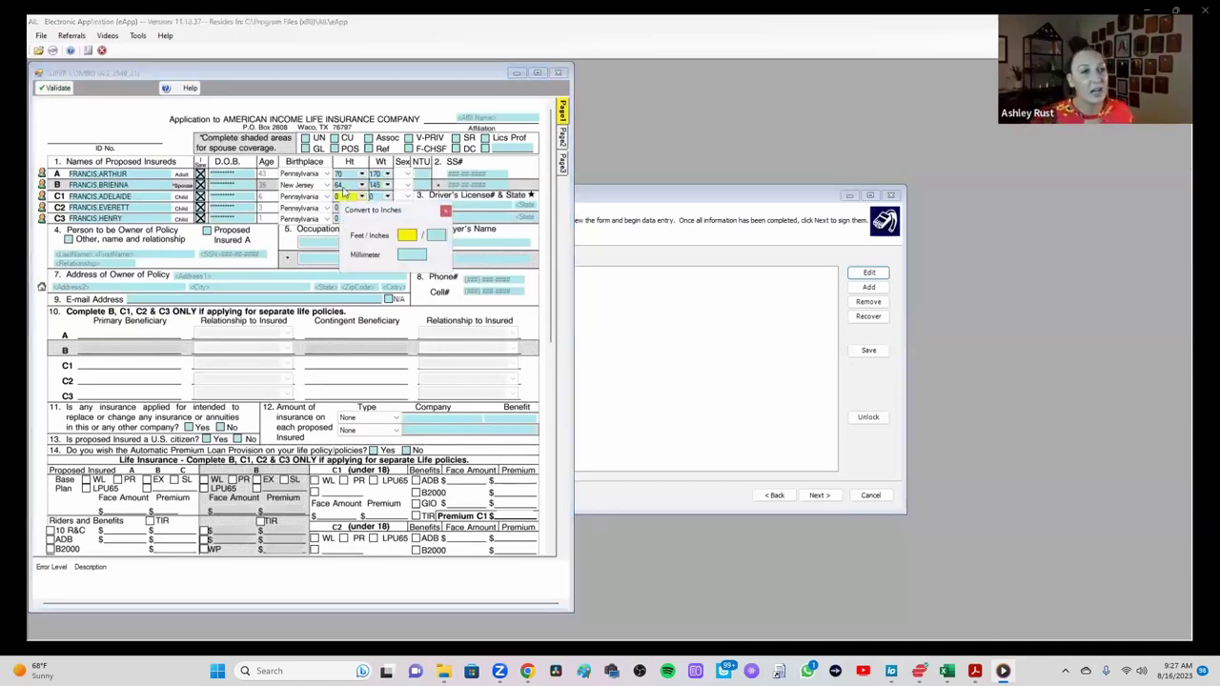
- Make proposed insured A the owner, enter the agent code, and set Lics Prof to PAVET
click(446, 212)
click(207, 230)
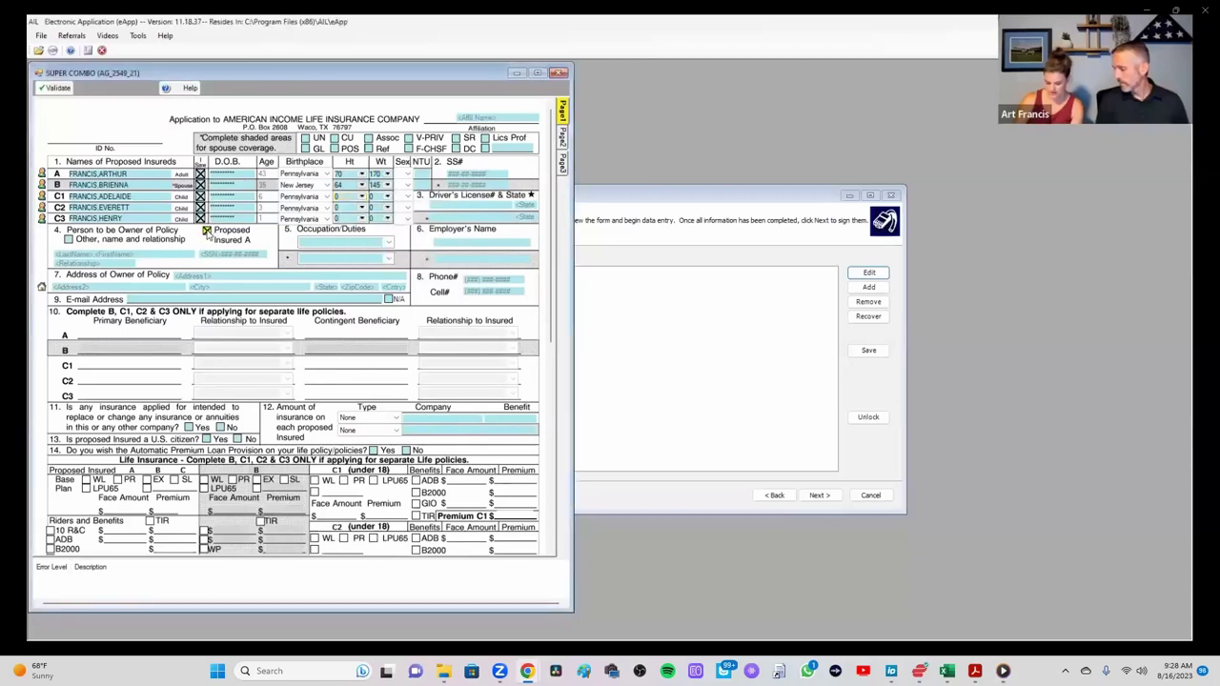
click(495, 118)
text(PAVE1)
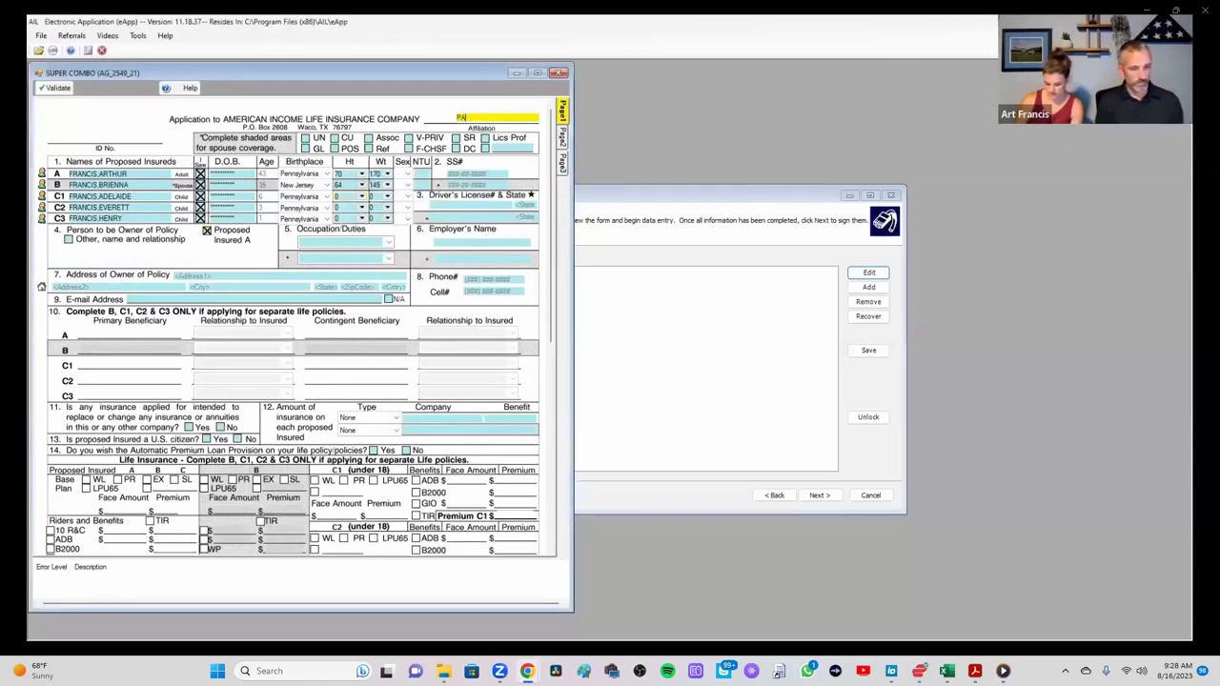
click(485, 150)
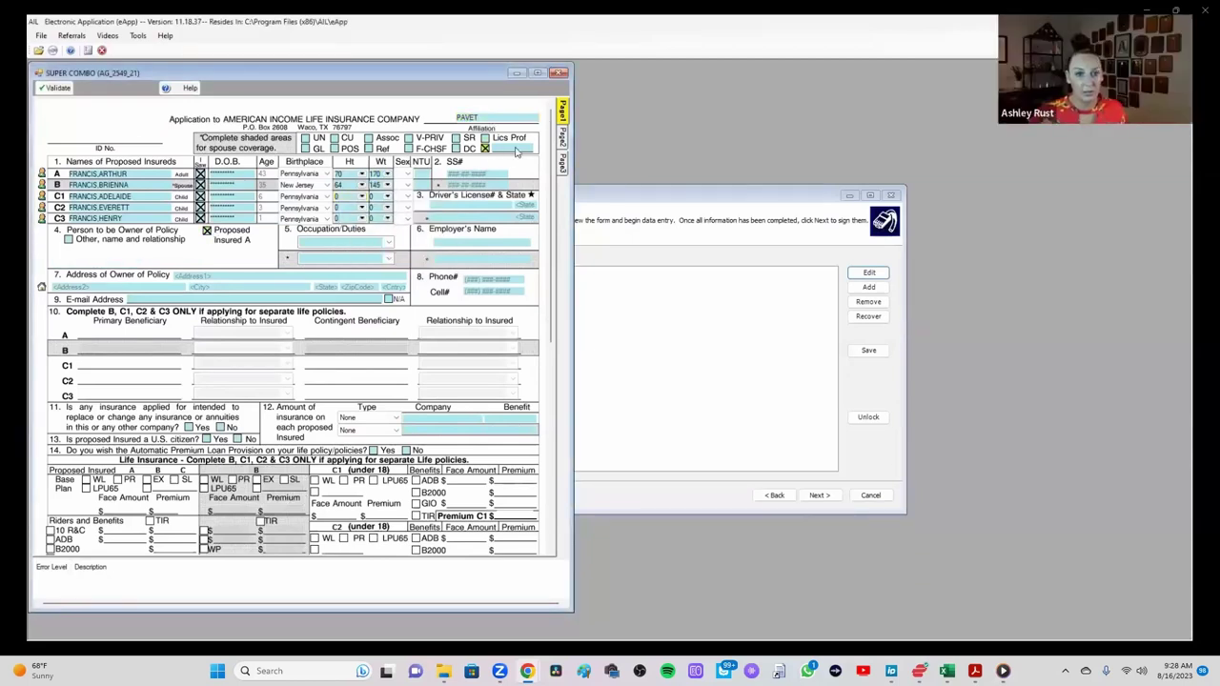
text(PAVET)
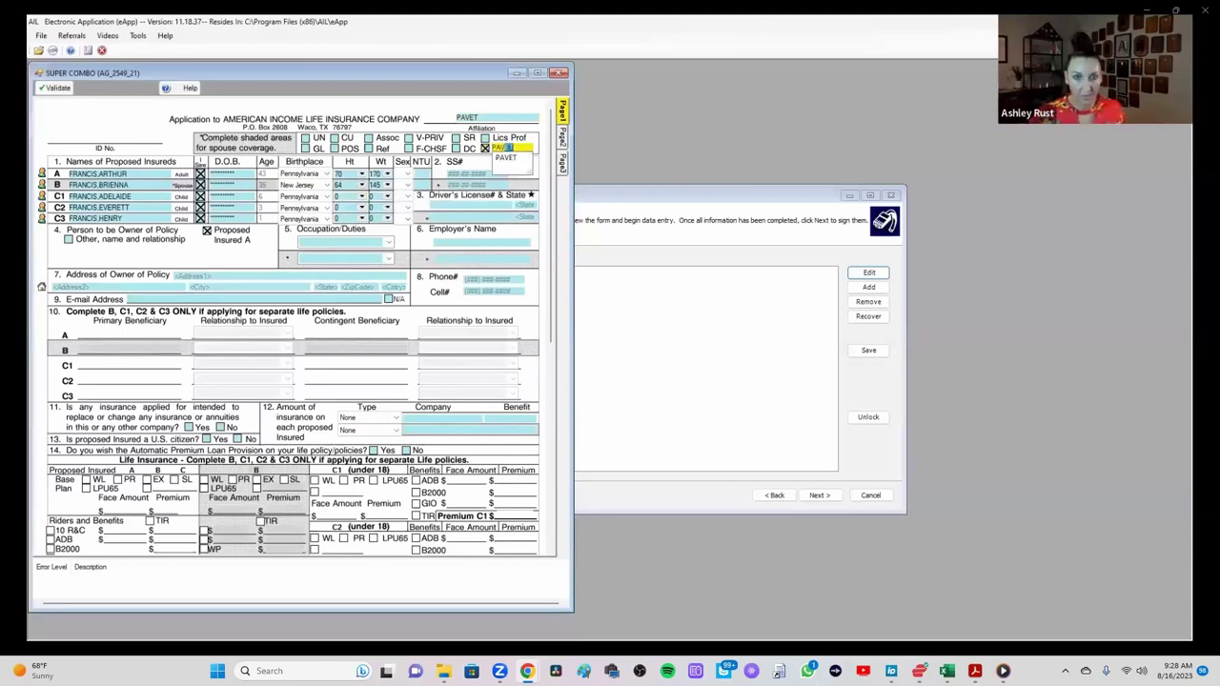
key(Tab)
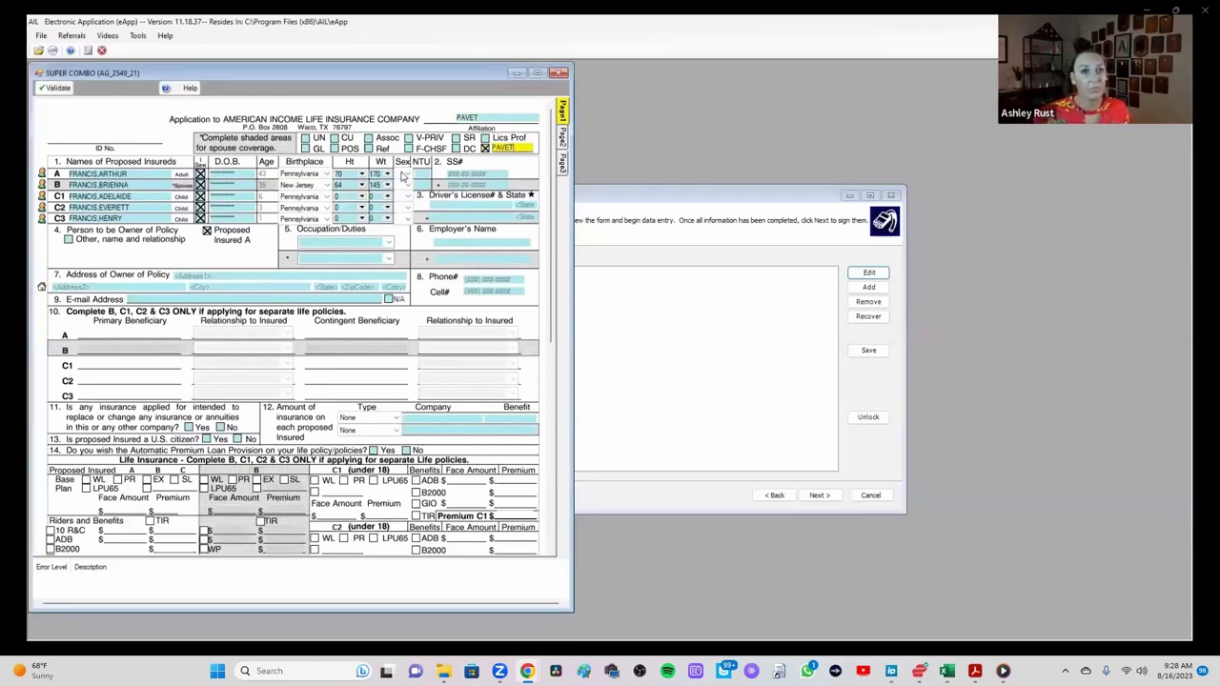
- Set each insured's sex: A male, B female, C1 female, C2 male, plus C3
click(405, 190)
click(405, 193)
click(401, 185)
click(402, 210)
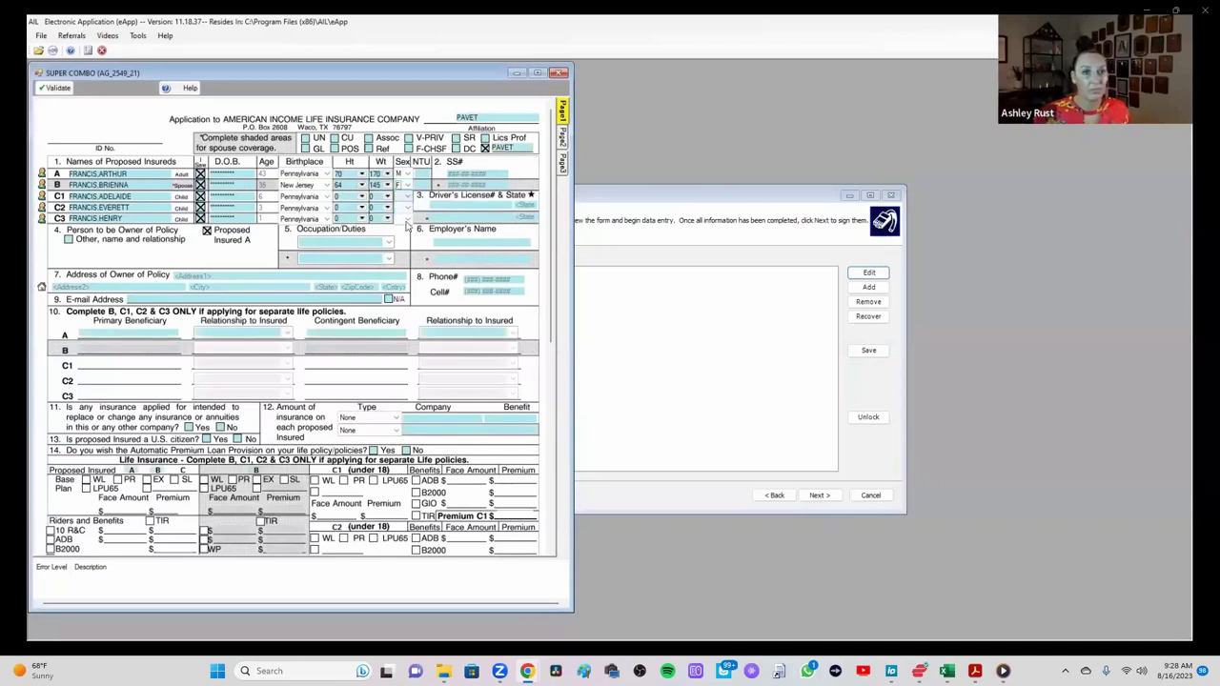
click(405, 218)
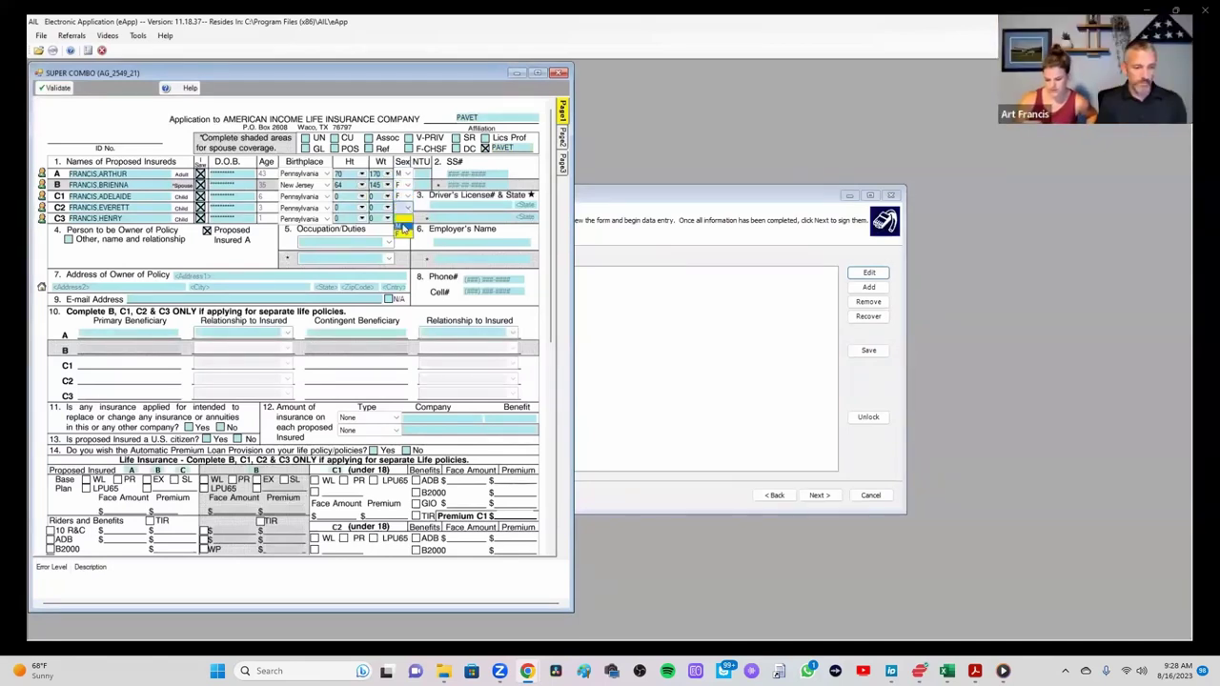
click(404, 222)
click(404, 220)
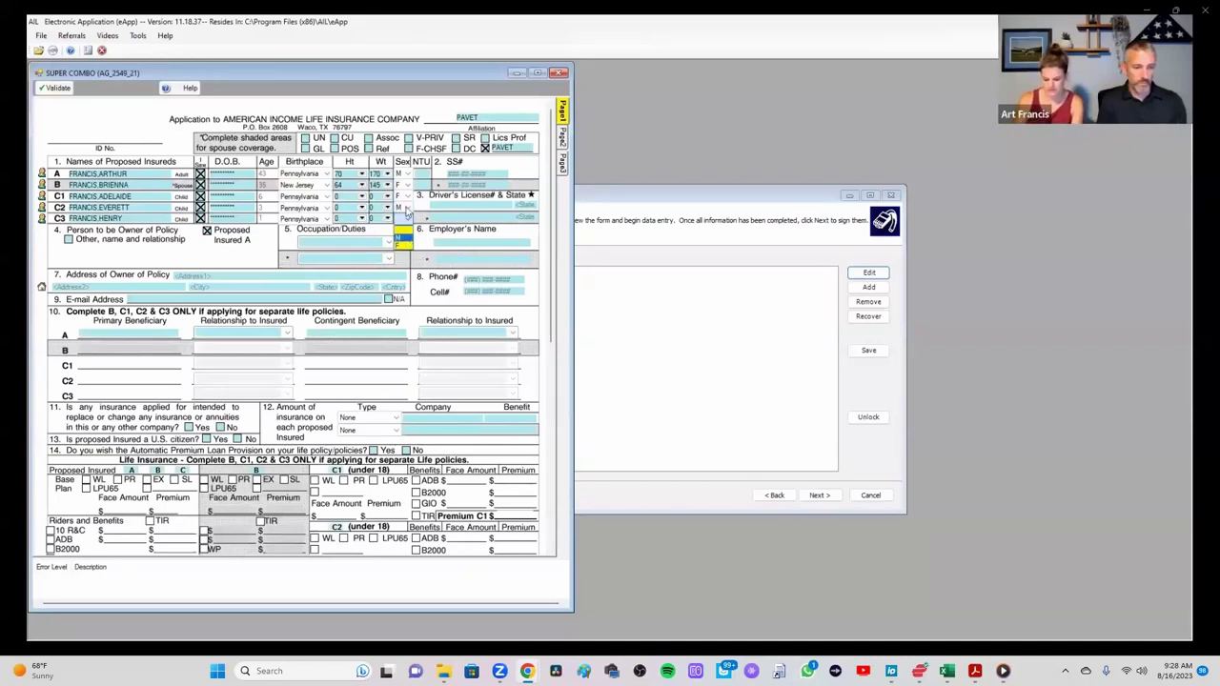
click(405, 208)
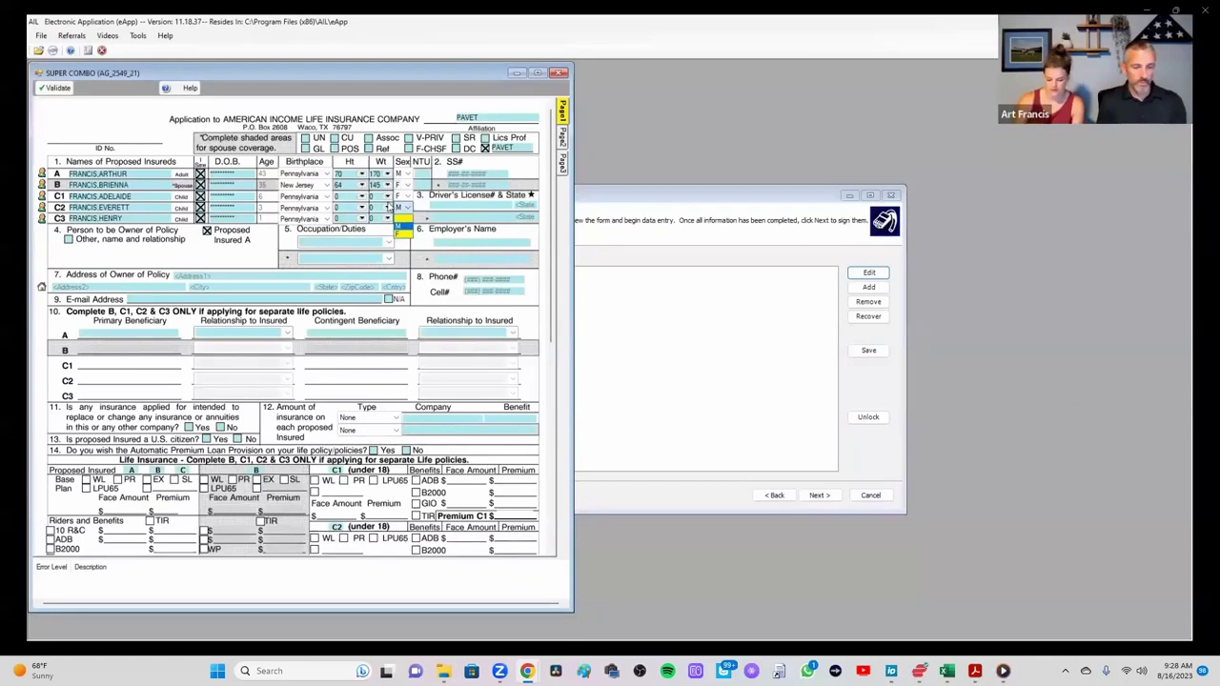
- Record child C1's height as 3 ft 10 in (46 in) and weight 38 lb
click(362, 199)
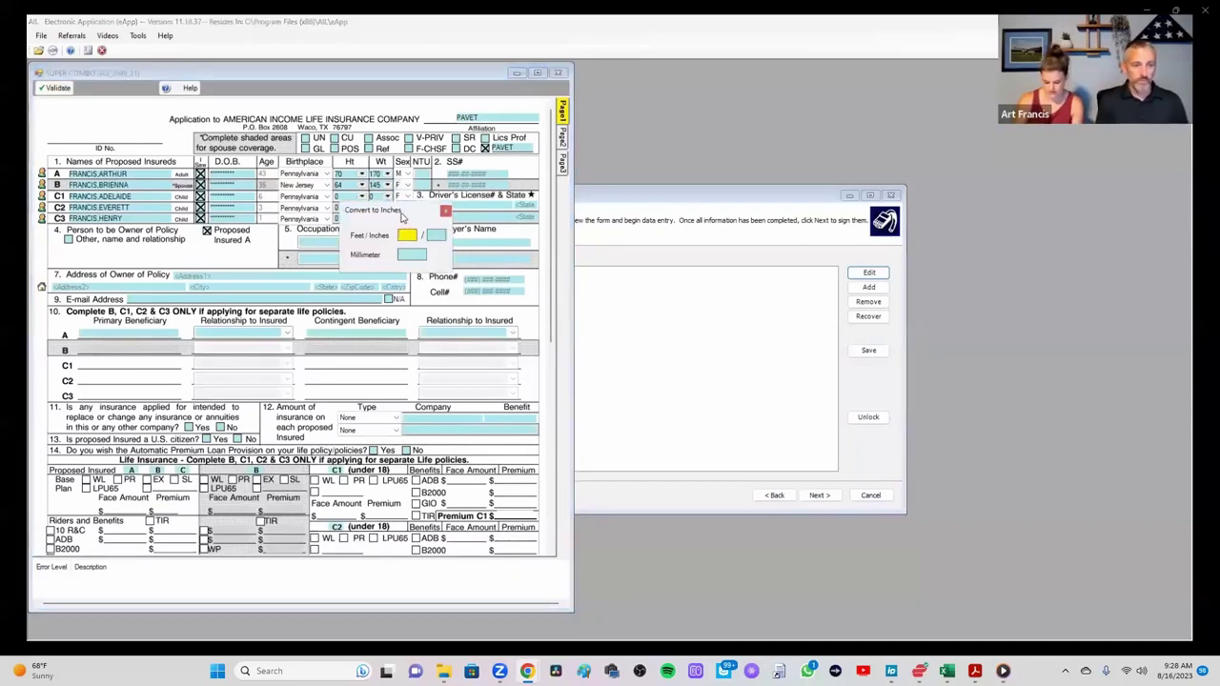
text(3)
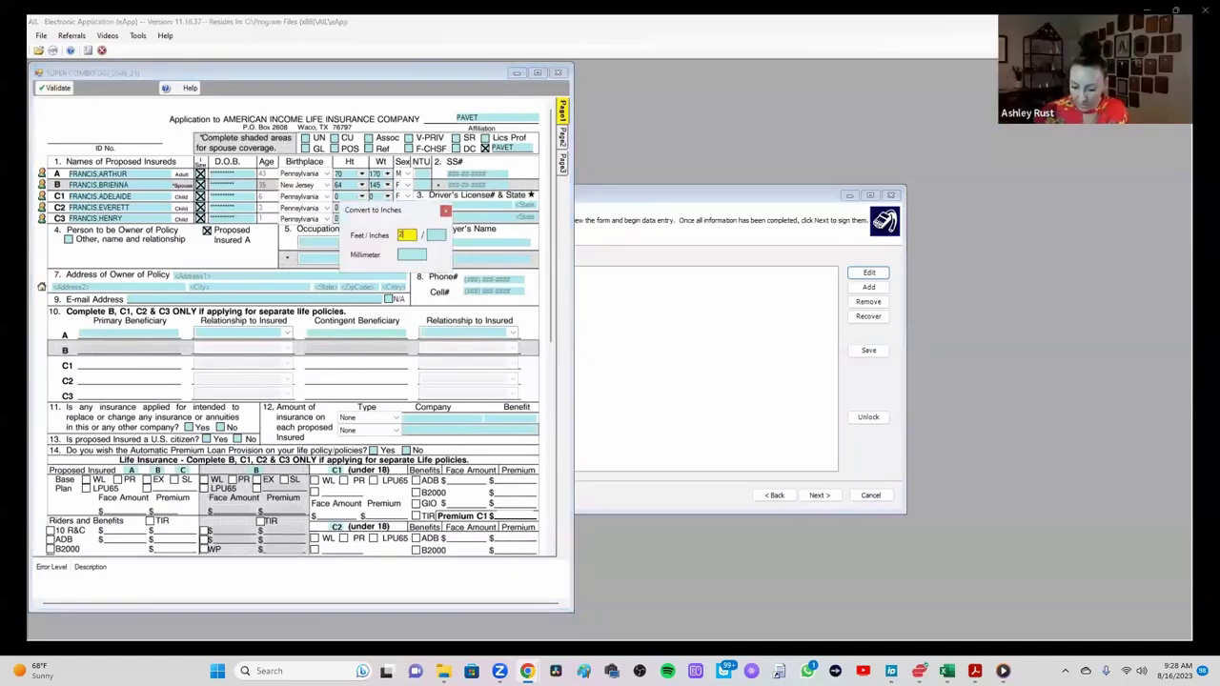
click(428, 235)
text(10)
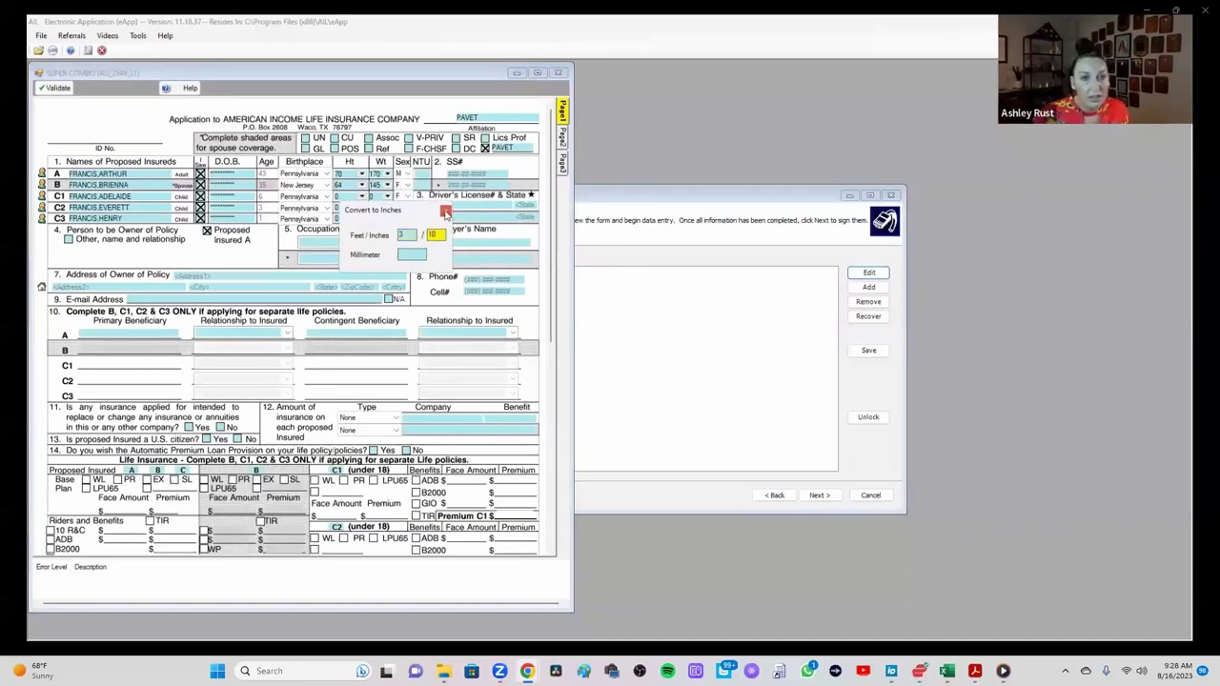
click(445, 211)
click(386, 197)
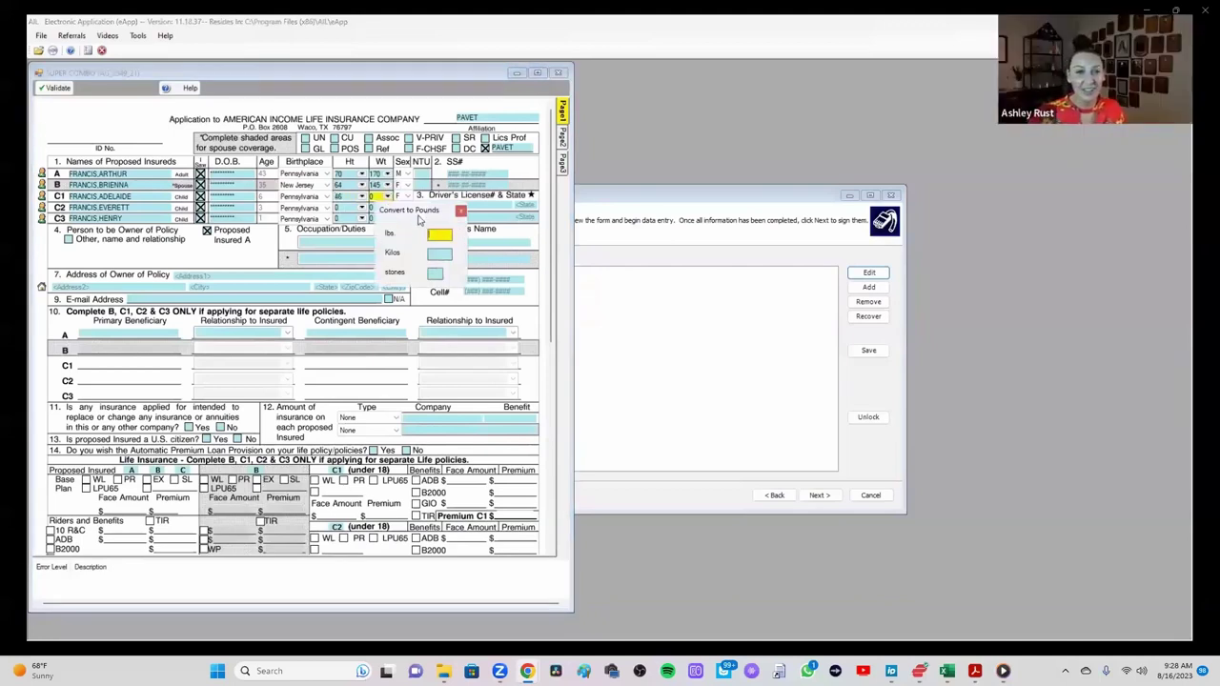
text(38)
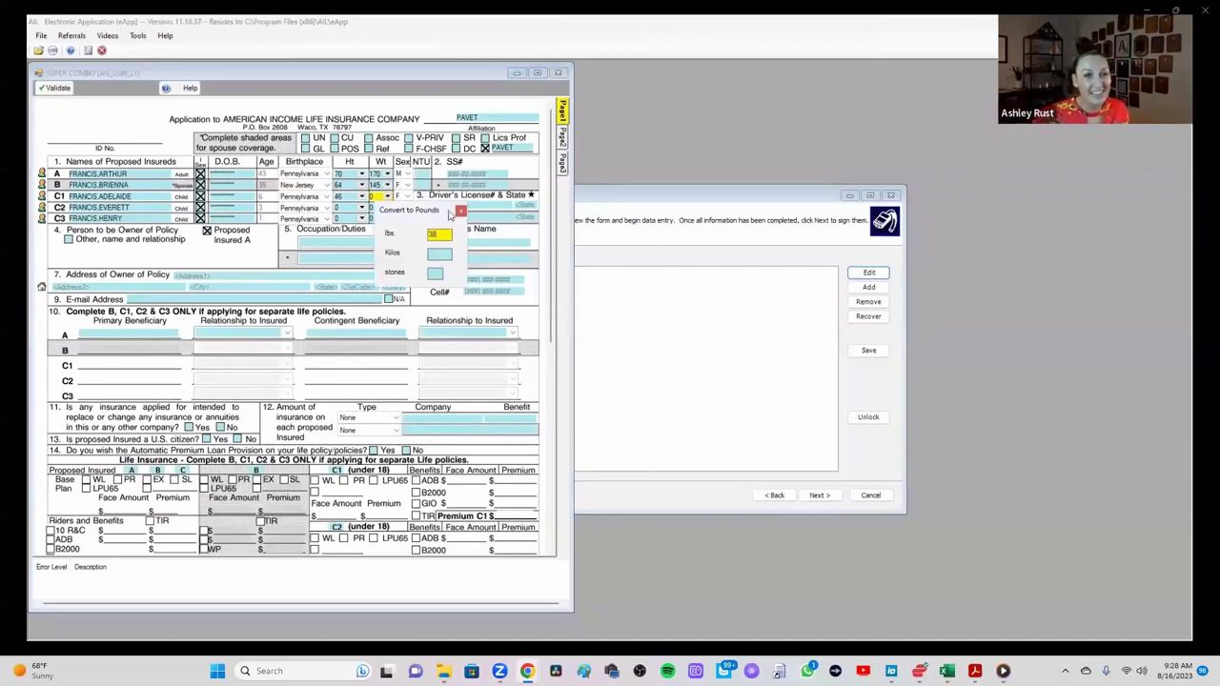
click(461, 211)
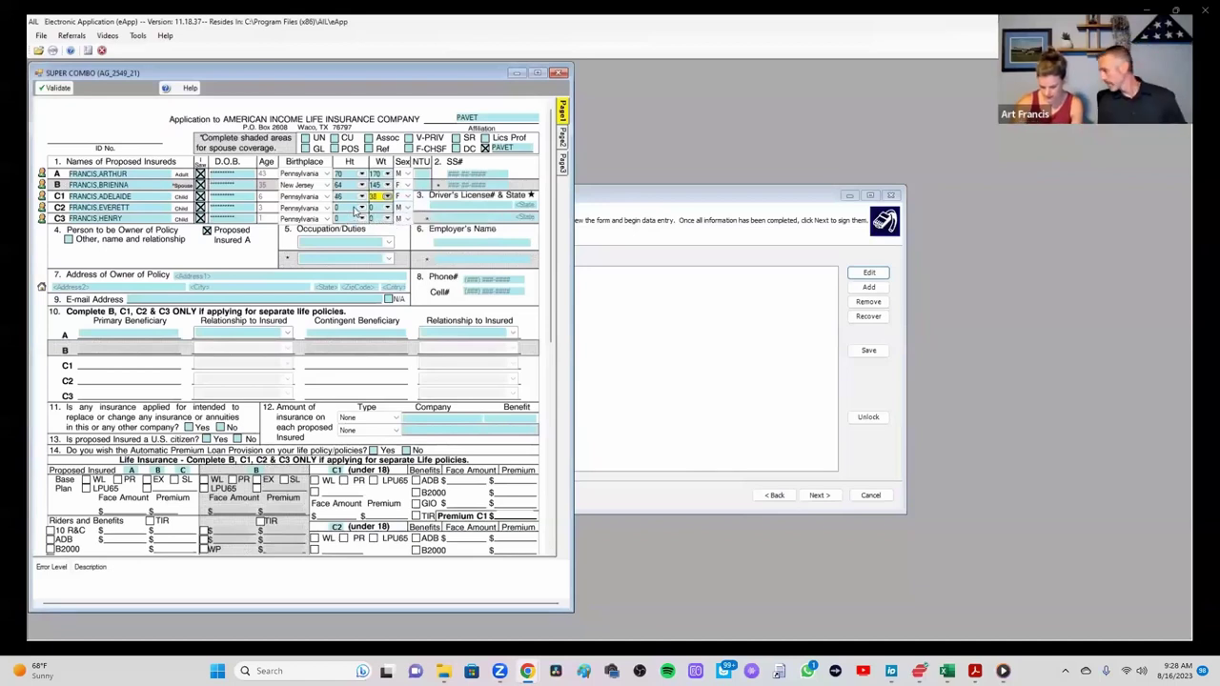
- Record child C2's height as 3 ft 1 in (37 in) and weight 30 lb
click(362, 207)
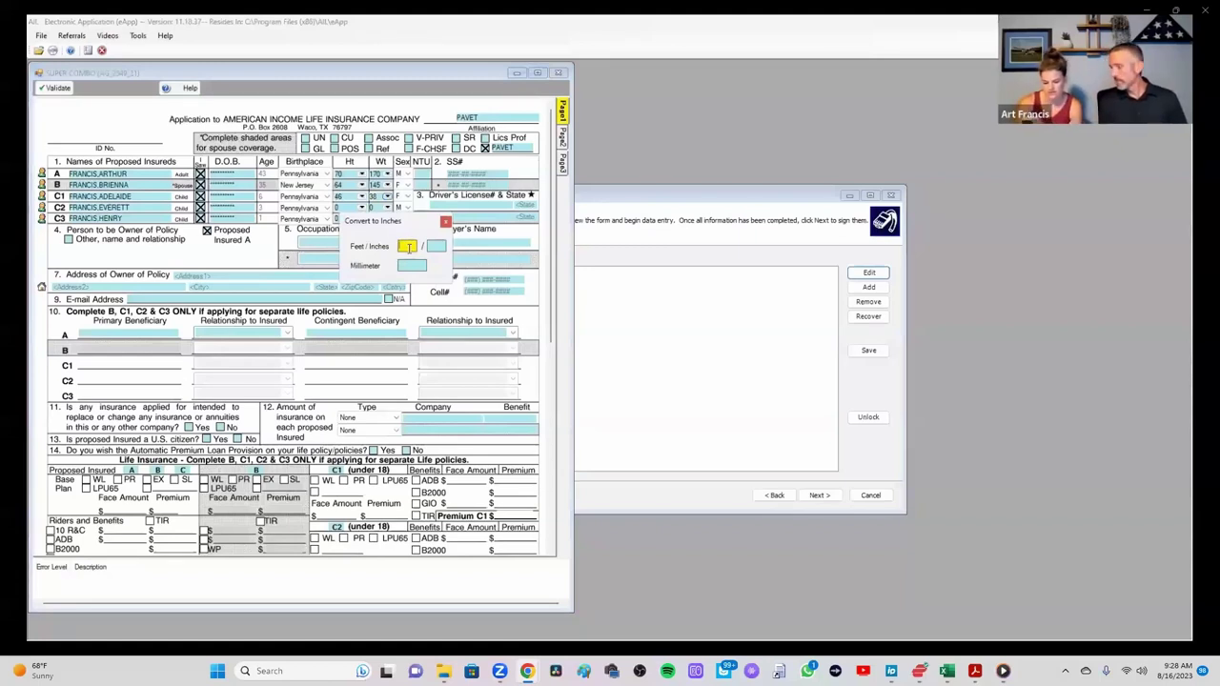
text(3)
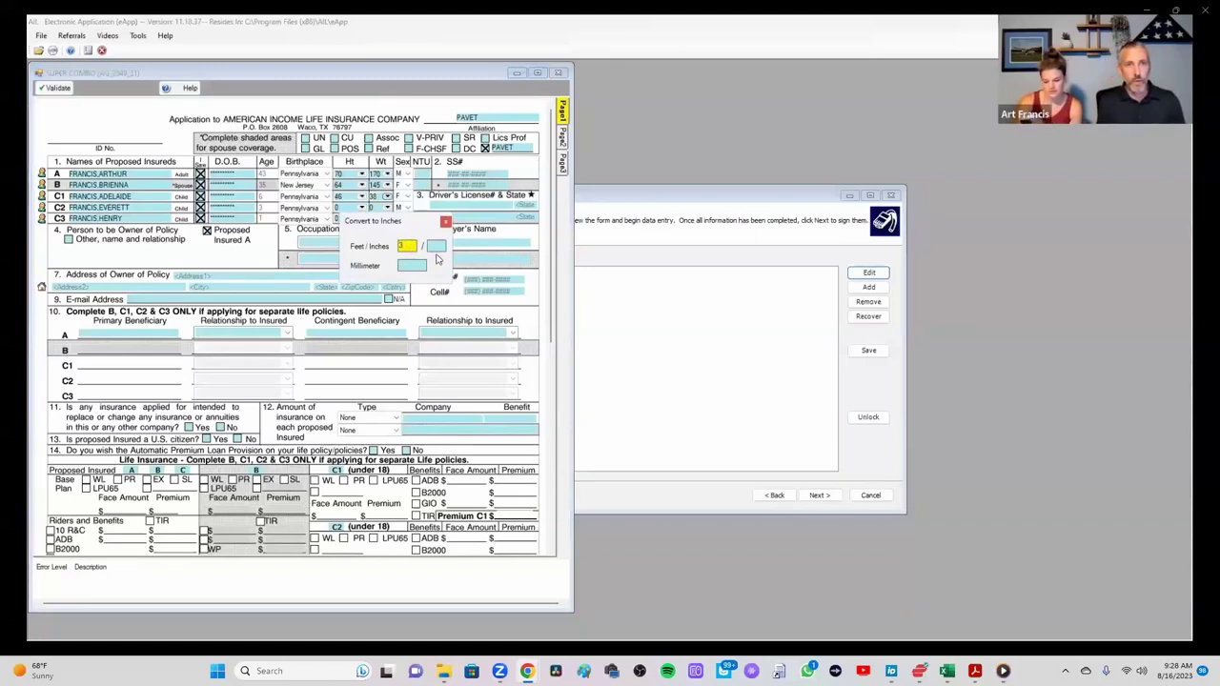
click(437, 245)
text(1)
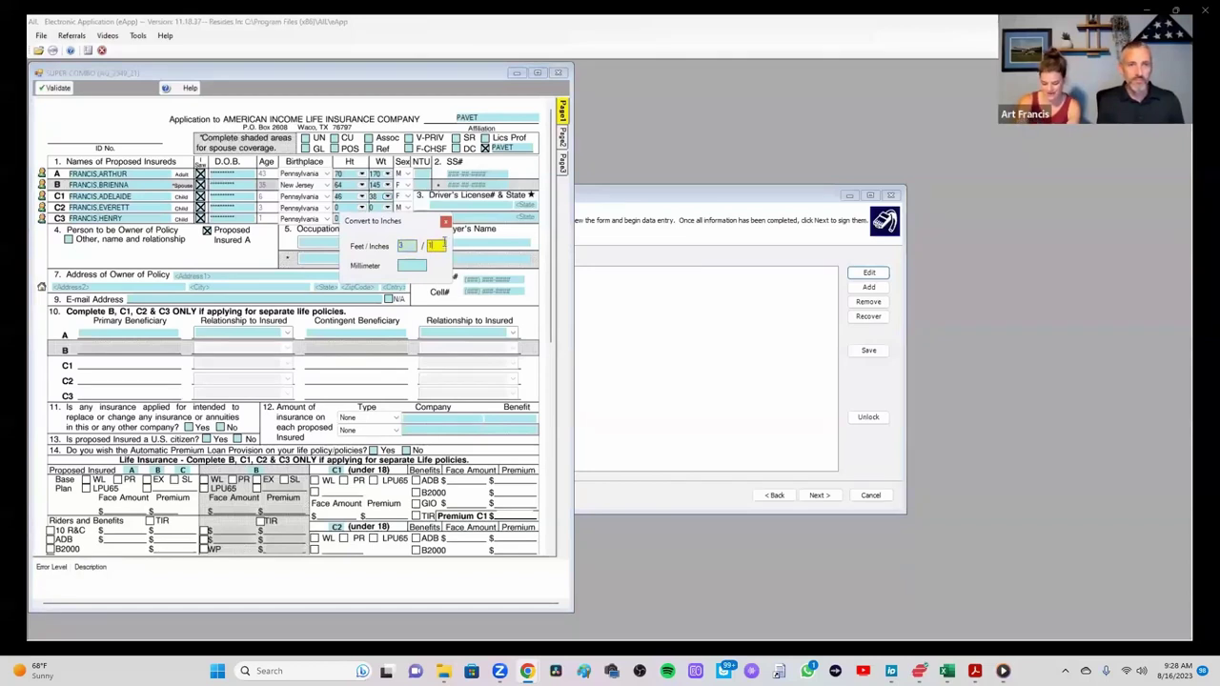
click(444, 223)
key(Tab)
text(30)
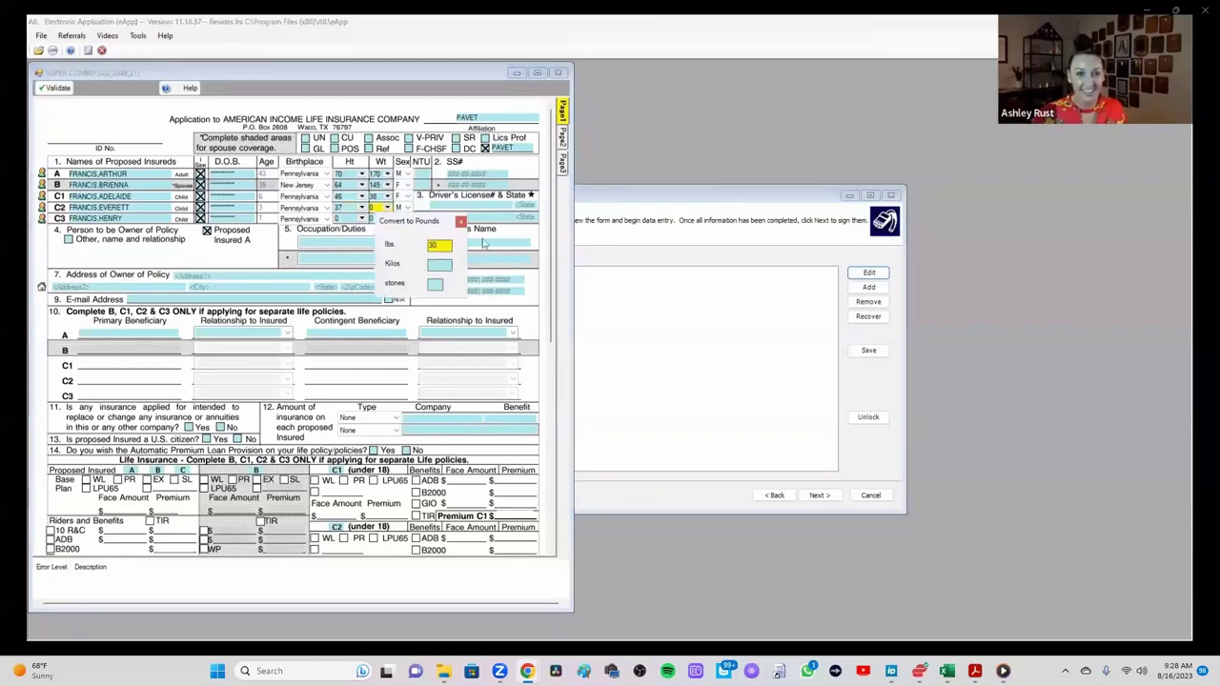
click(461, 223)
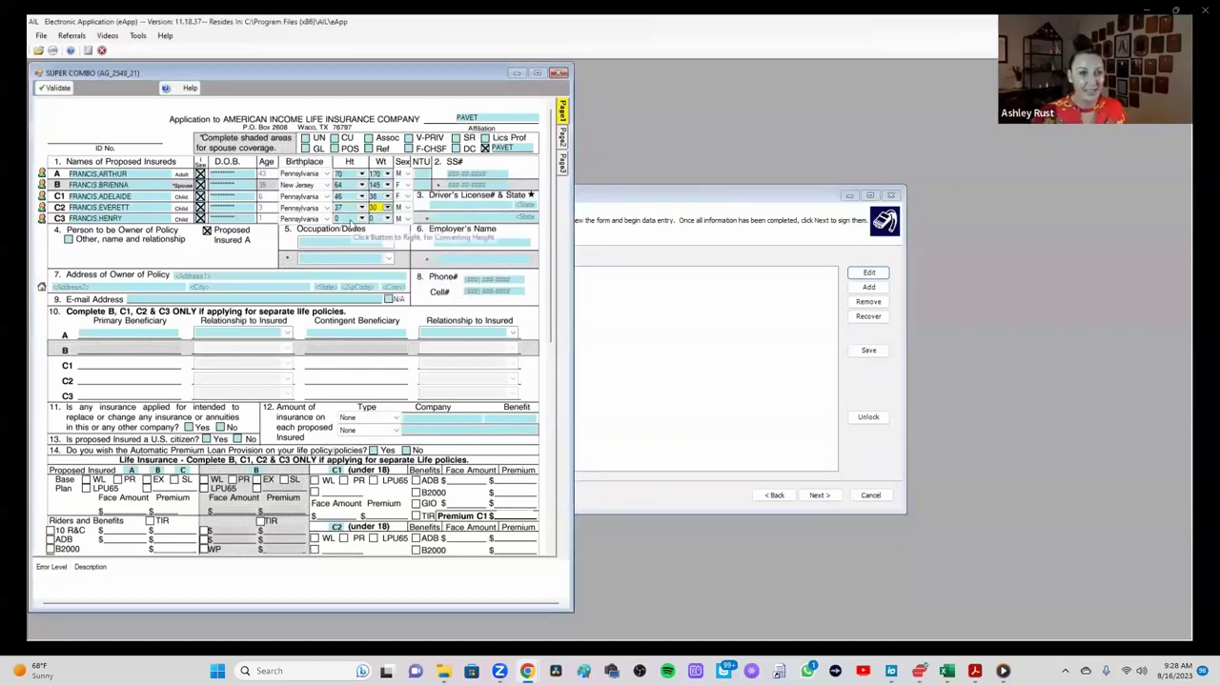
- Record child C3's height 33 in and weight 26 lb, then mark NTU for insured B
click(350, 223)
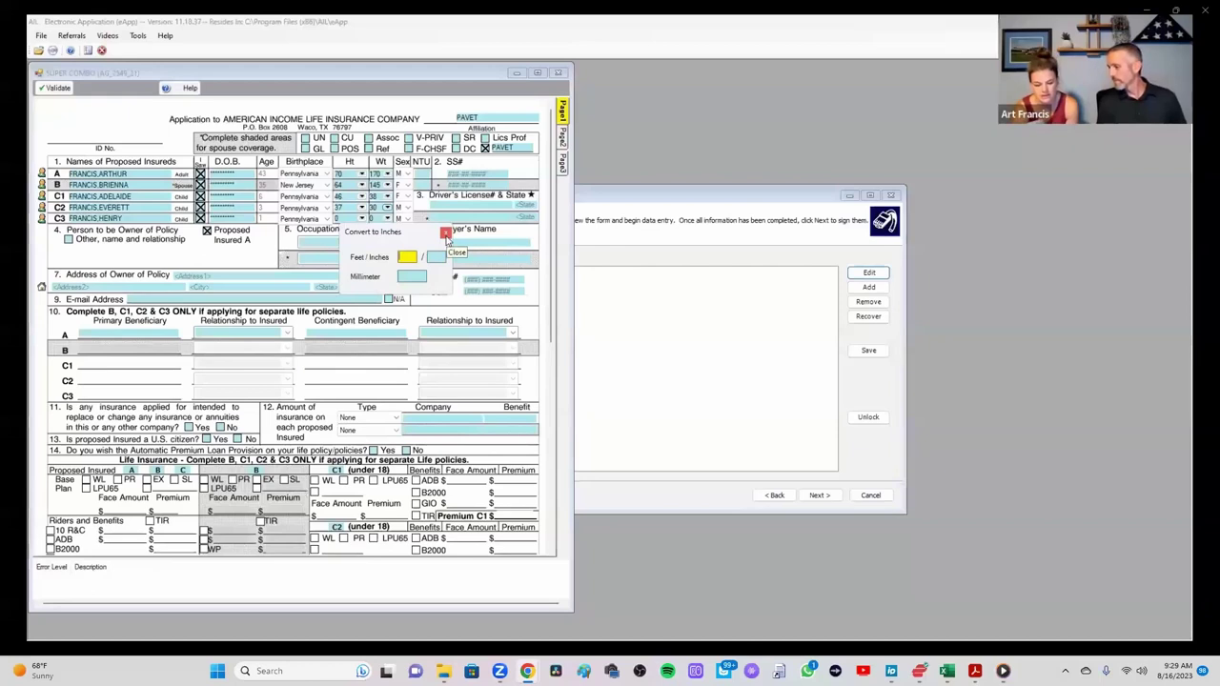
text(5)
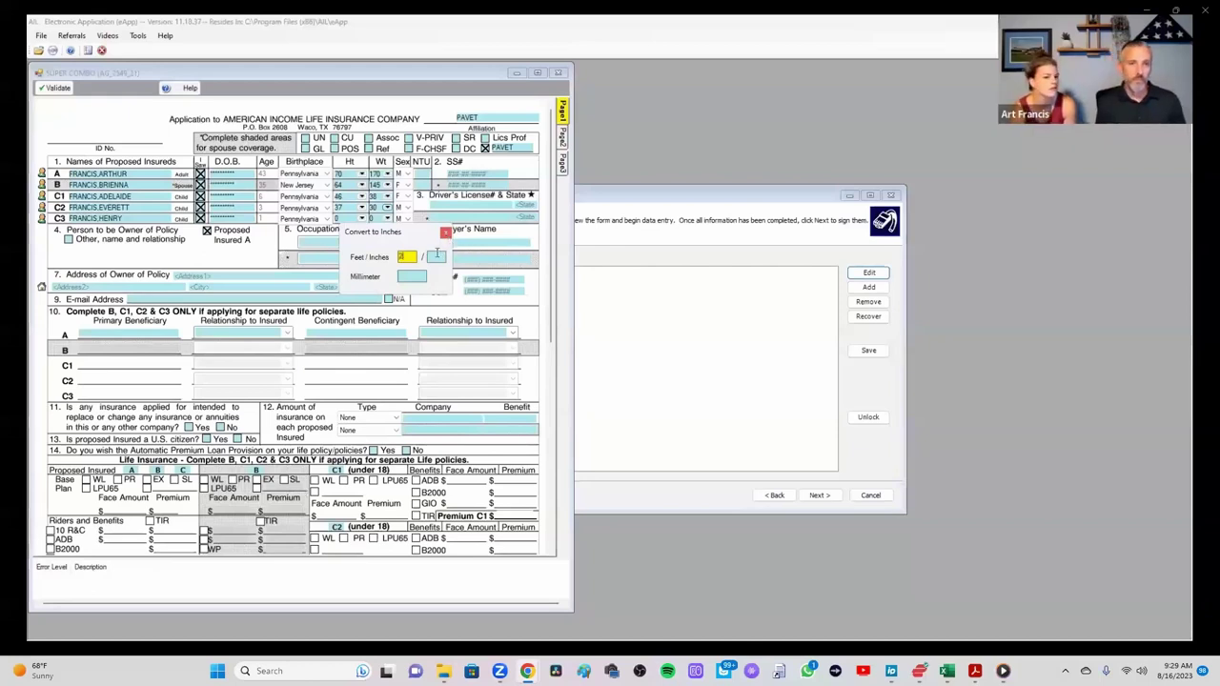
click(436, 255)
text(5)
click(445, 234)
text(26)
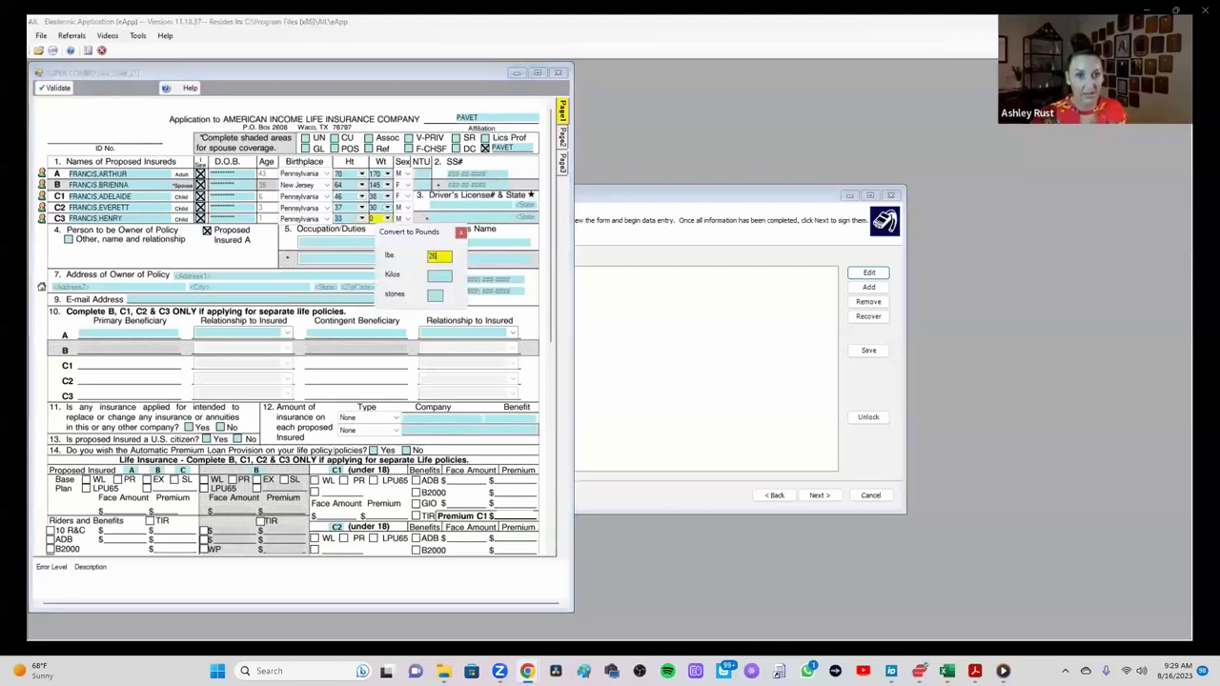
click(461, 233)
click(422, 184)
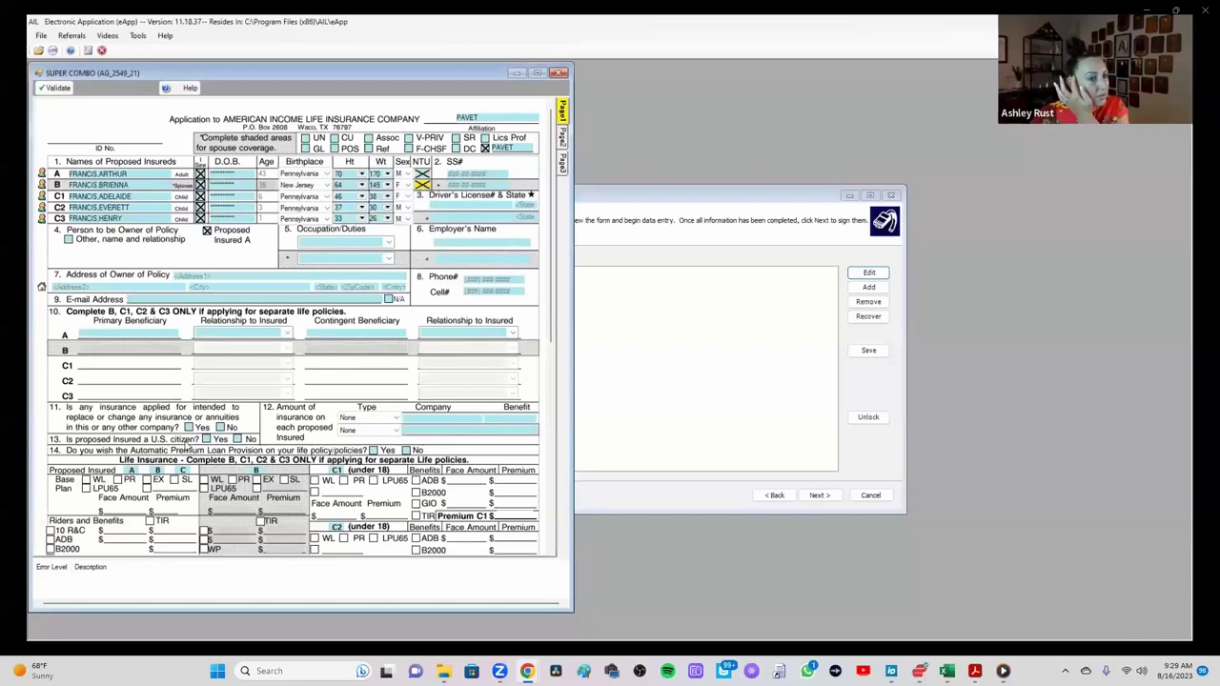
- Choose whole life for insured A with a 13,409 face amount, giving a 36.92 premium
scroll(125, 464, down, 1)
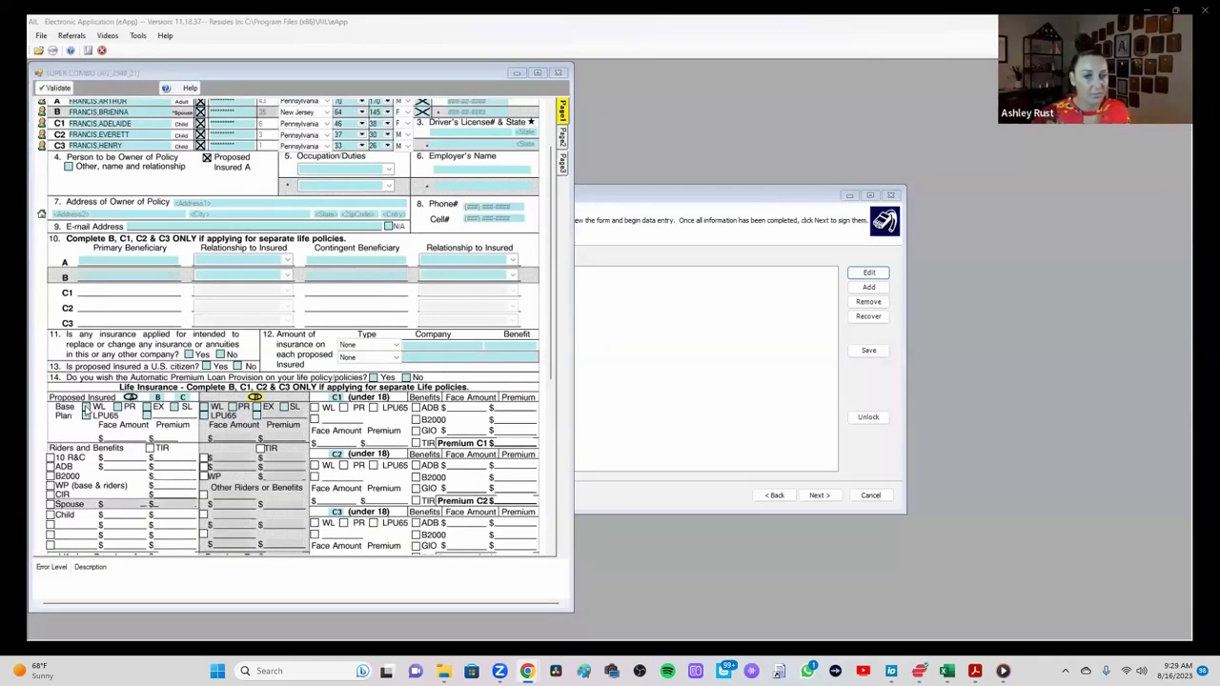
click(86, 408)
text(0.134)
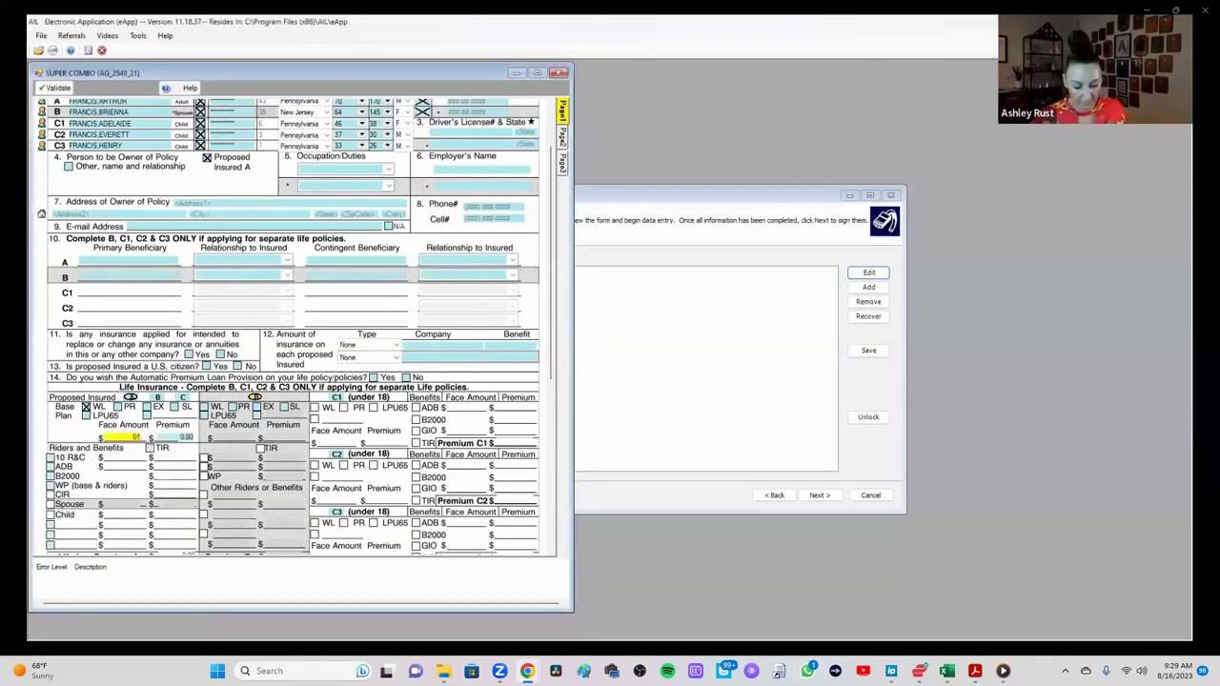
text(05)
key(Tab)
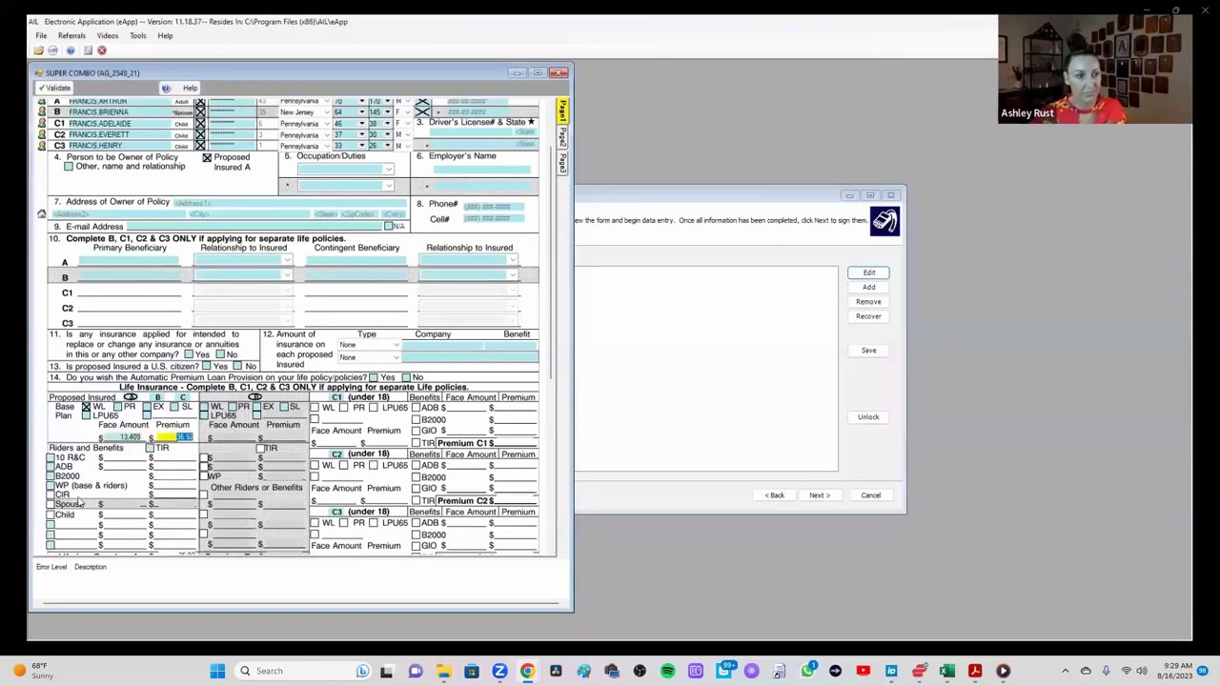
key(Tab)
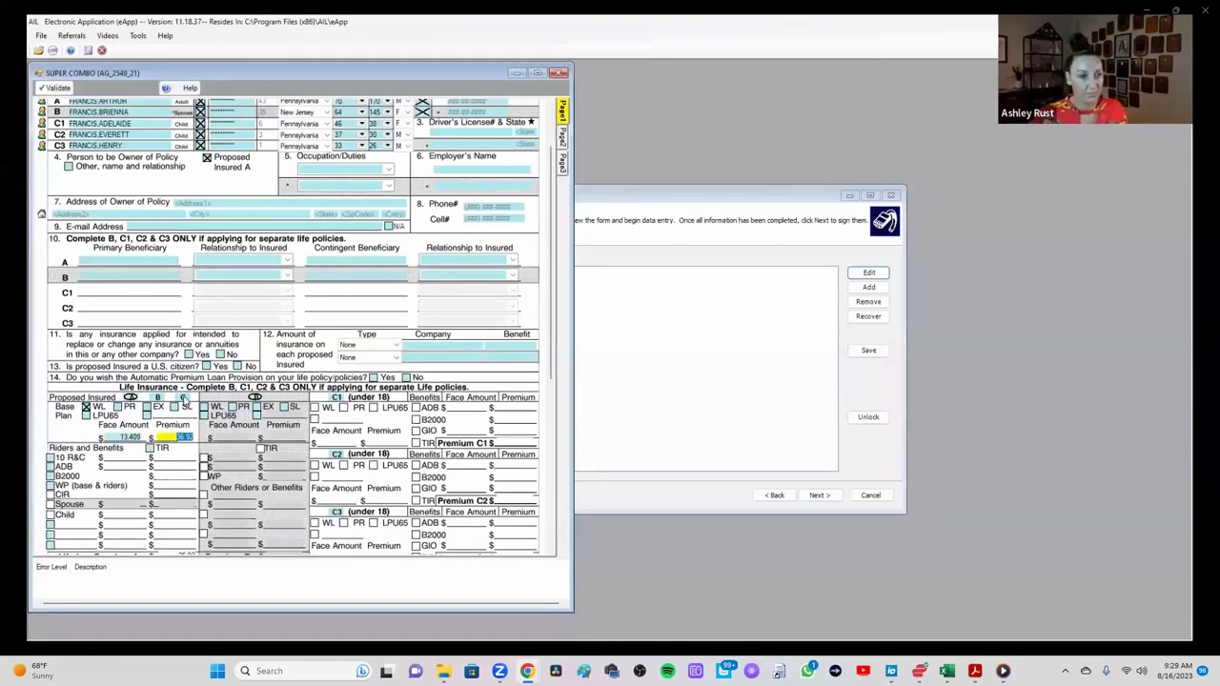
- Add a Child rider with a 10,000 amount
click(50, 515)
text(100000)
key(Tab)
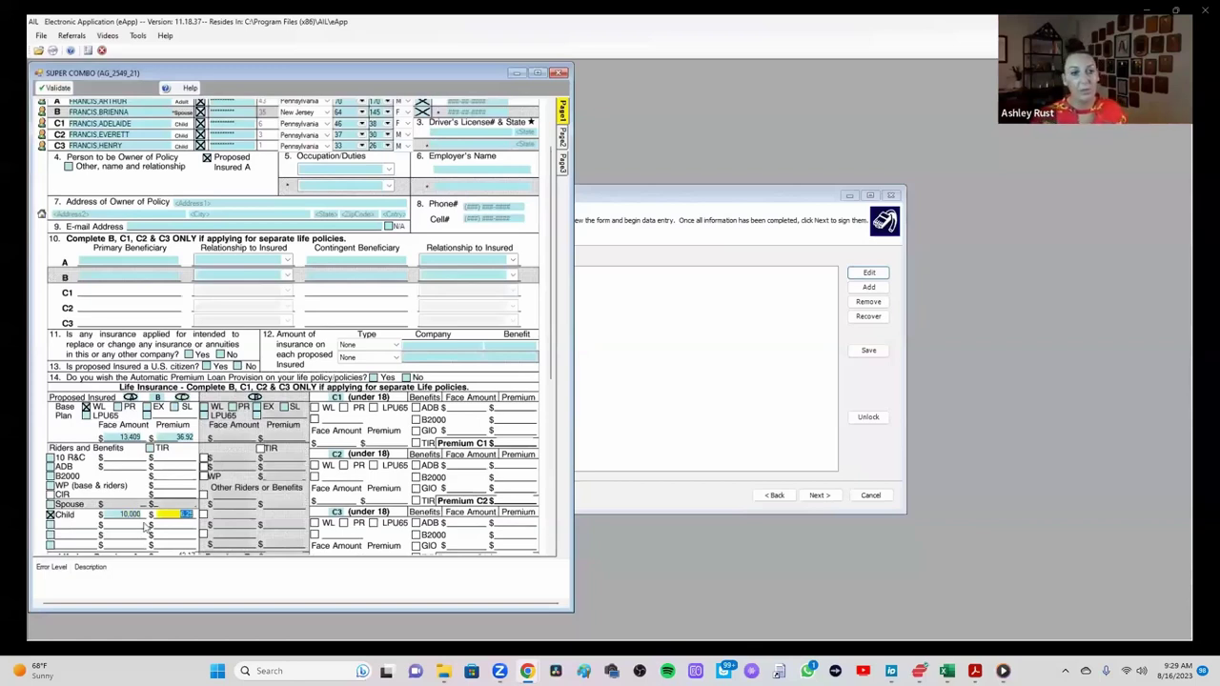
scroll(174, 486, down, 1)
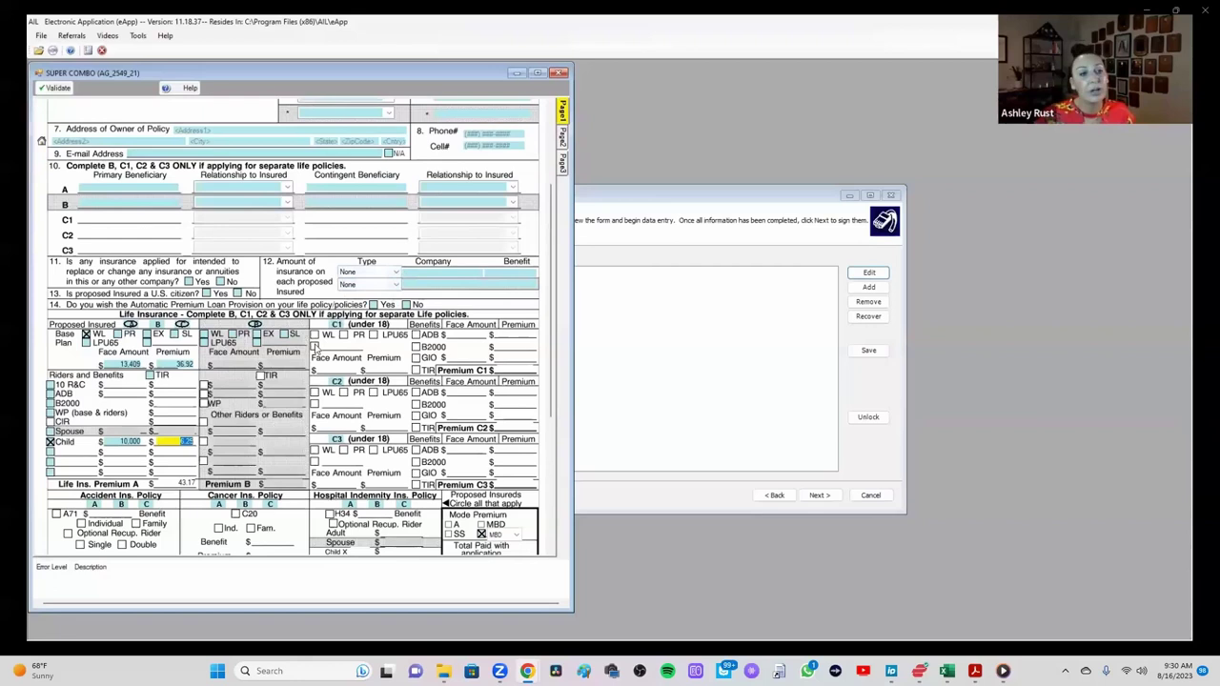
- Choose whole life as insured B's base plan with a 12,250 face amount
click(204, 334)
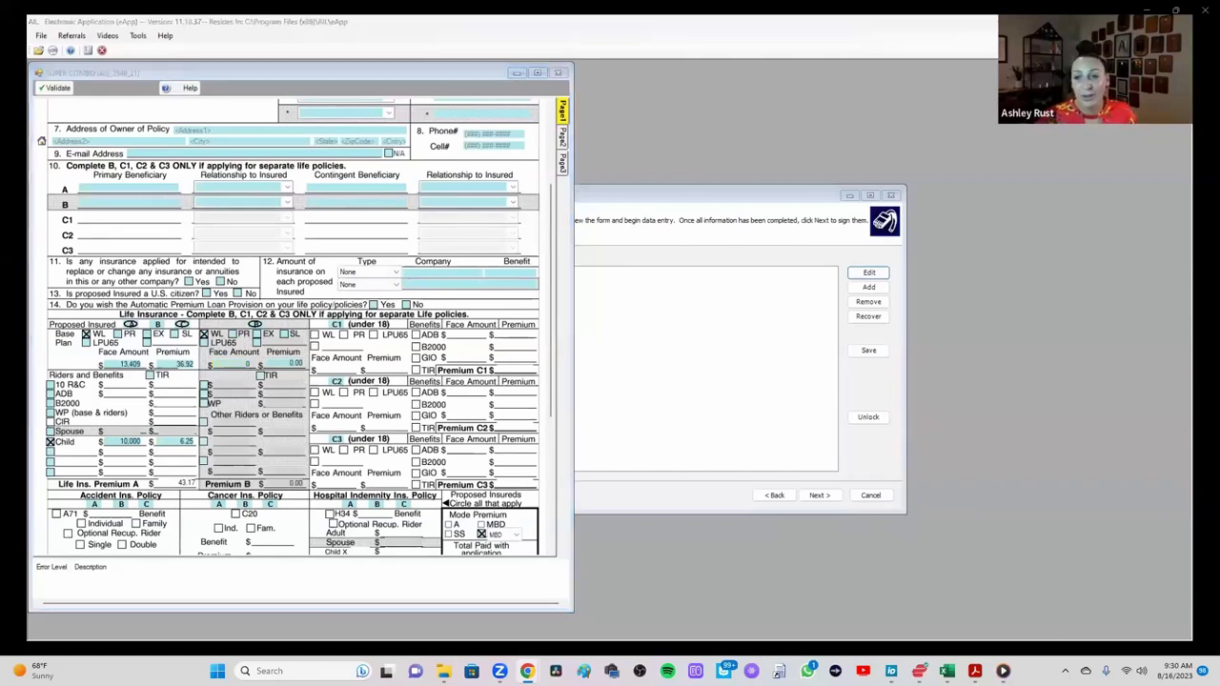
click(244, 364)
text(12)
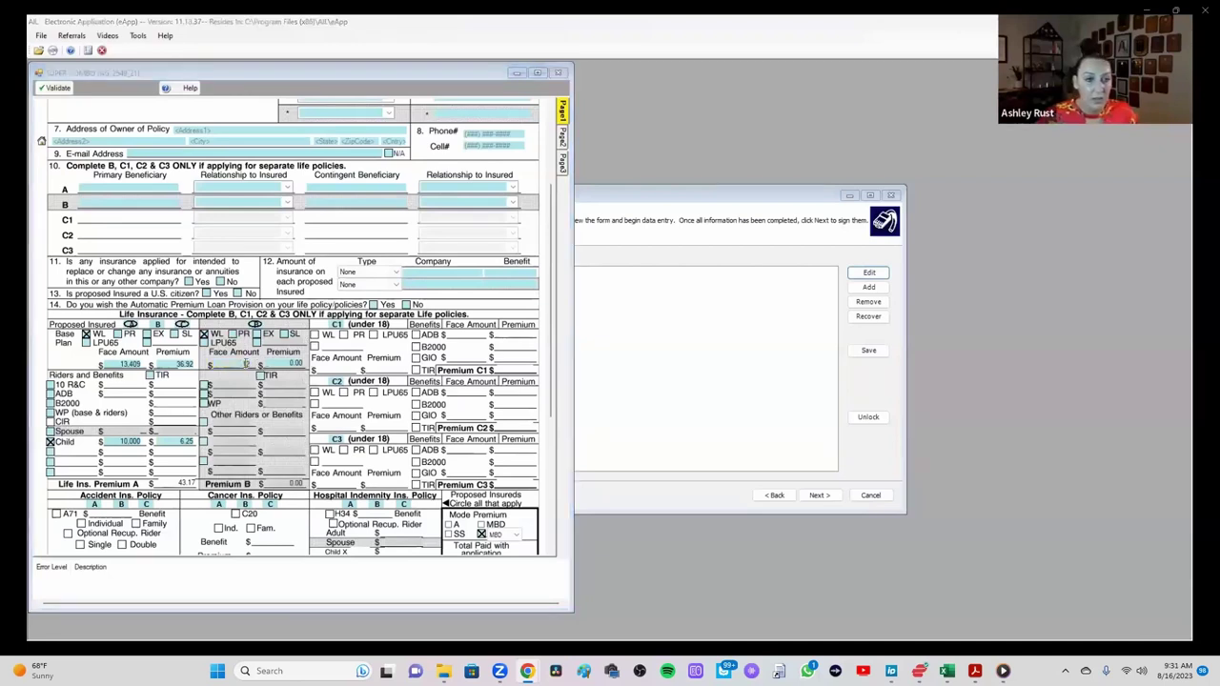
click(245, 363)
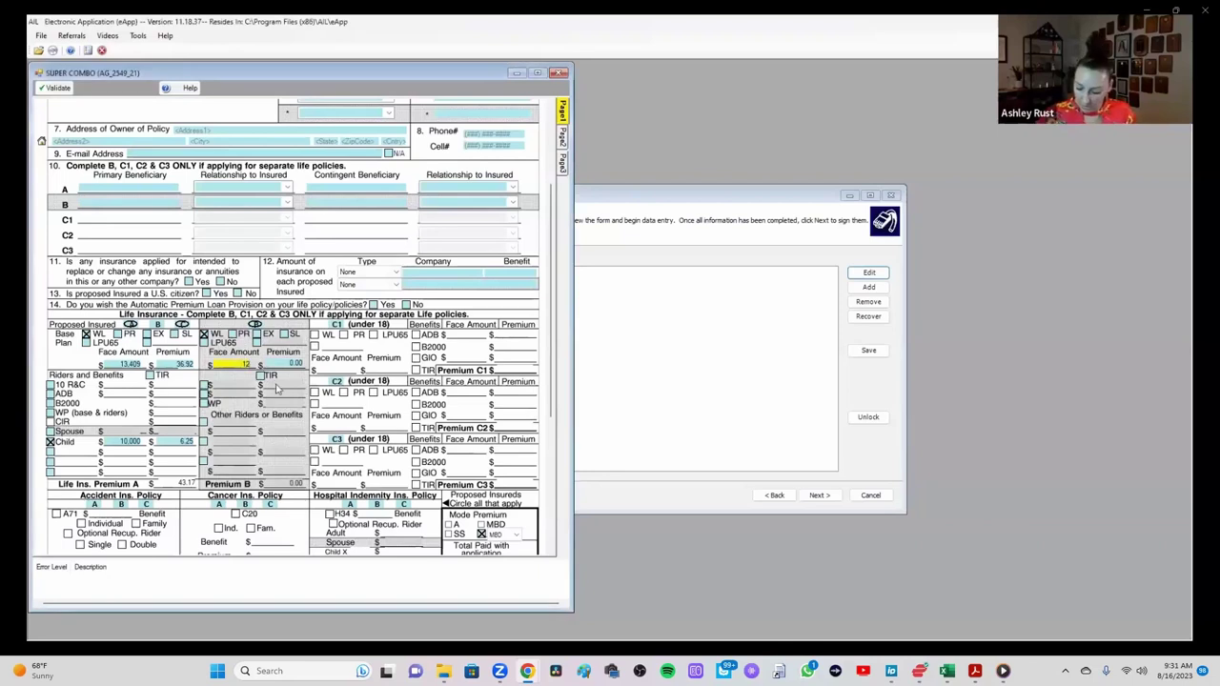
text(50)
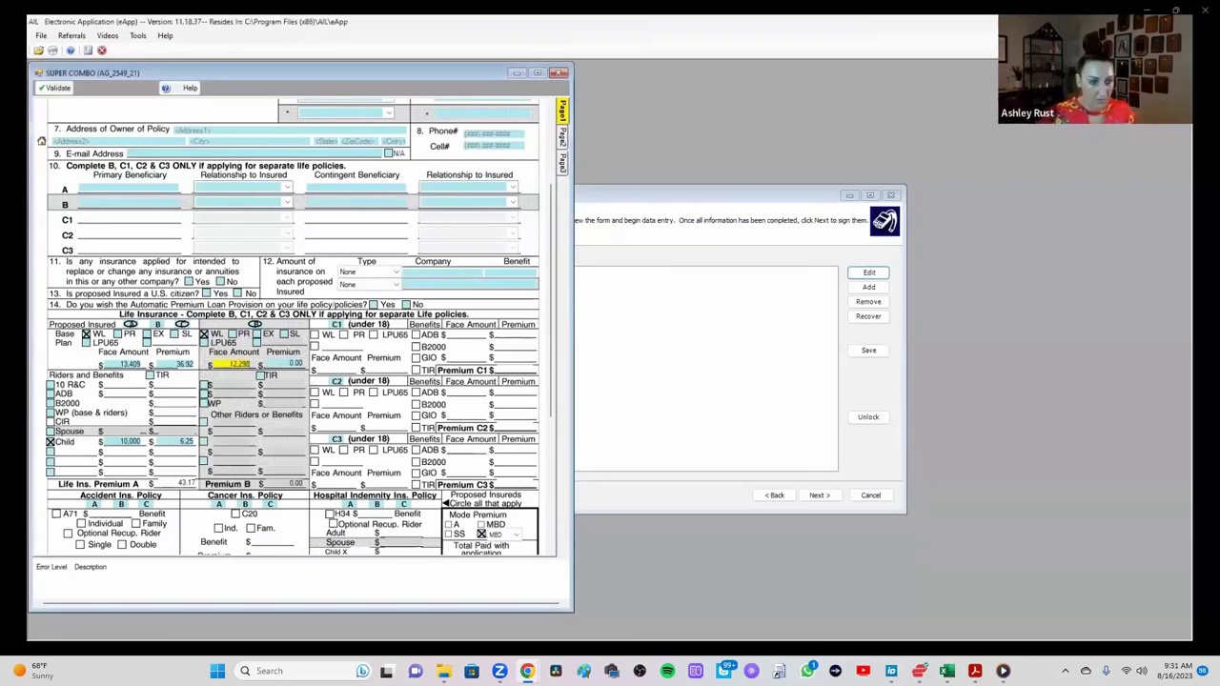
- Add a 10 R&C rider for insured A with a face amount entry, recalculating A's premium
click(50, 384)
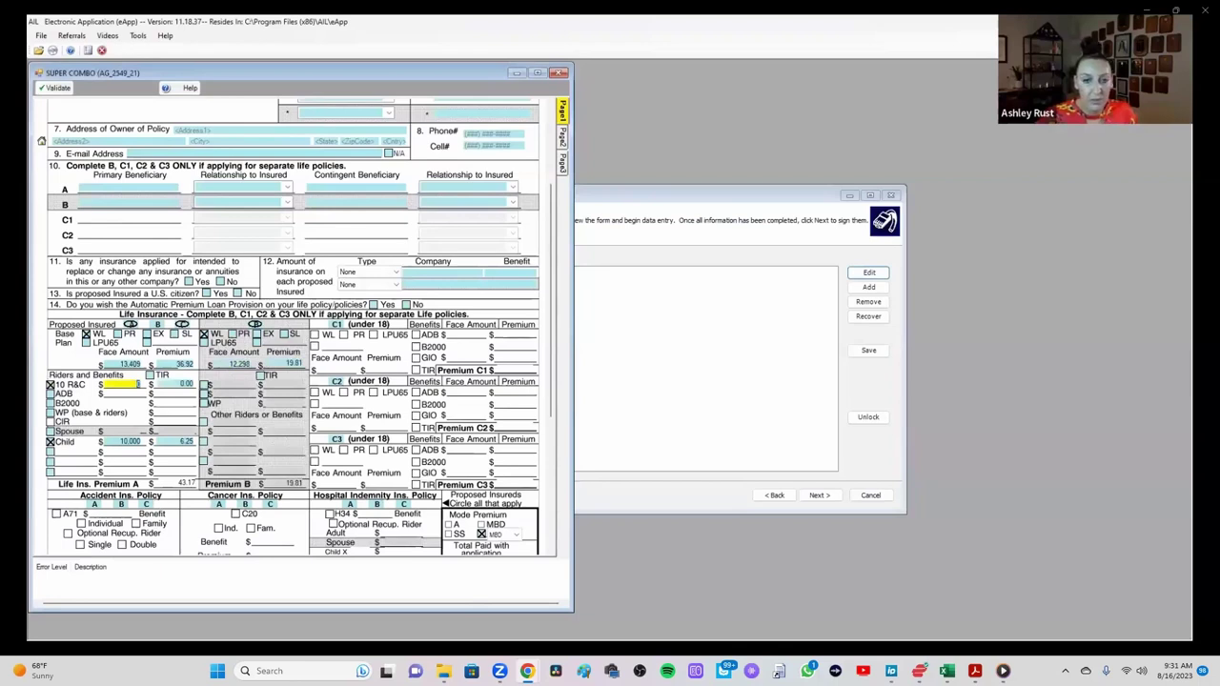
key(Tab)
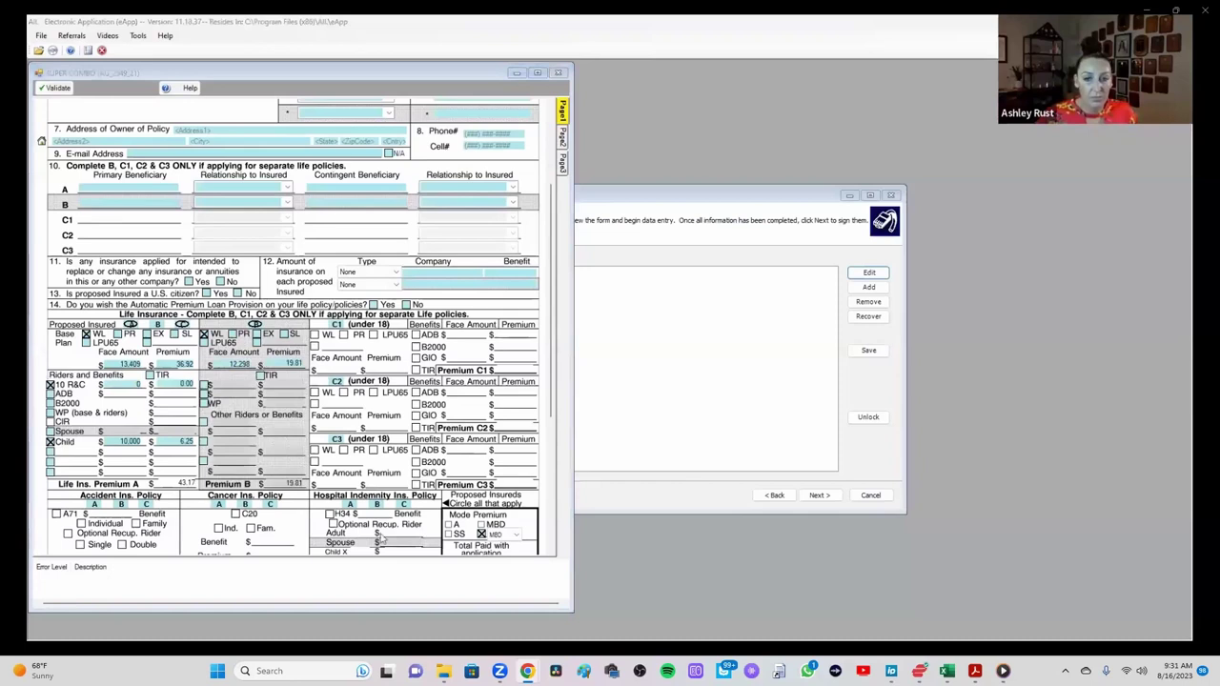
click(152, 387)
text(10000)
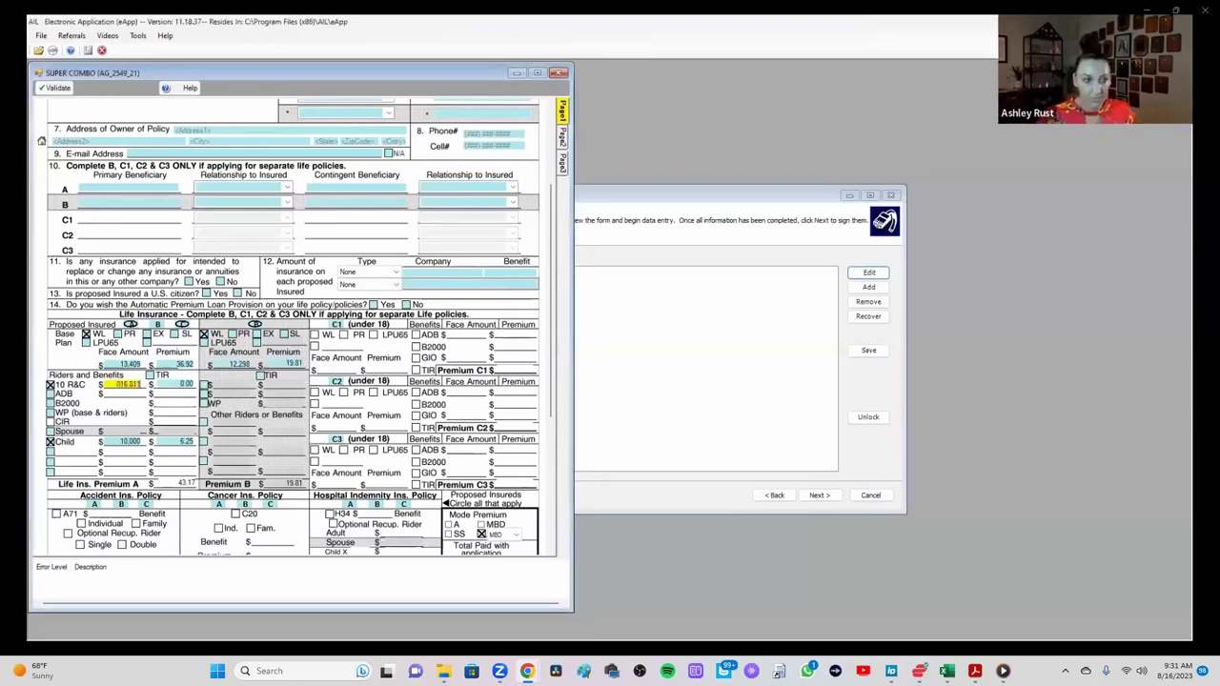
key(Tab)
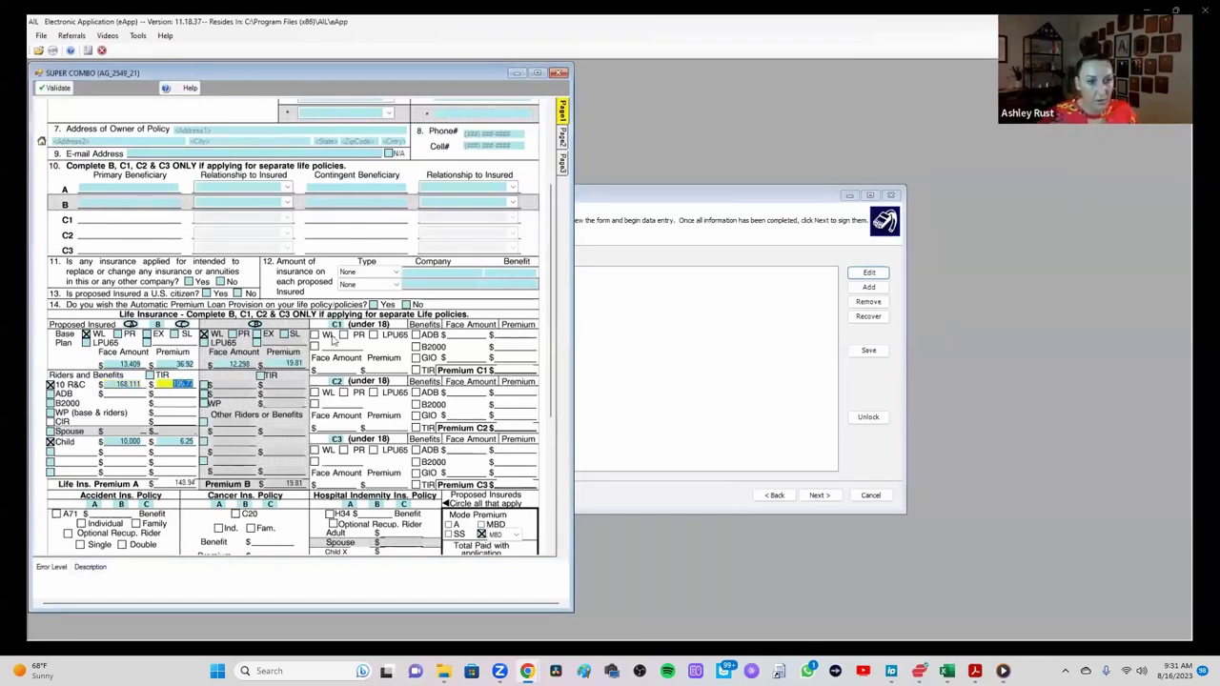
click(336, 325)
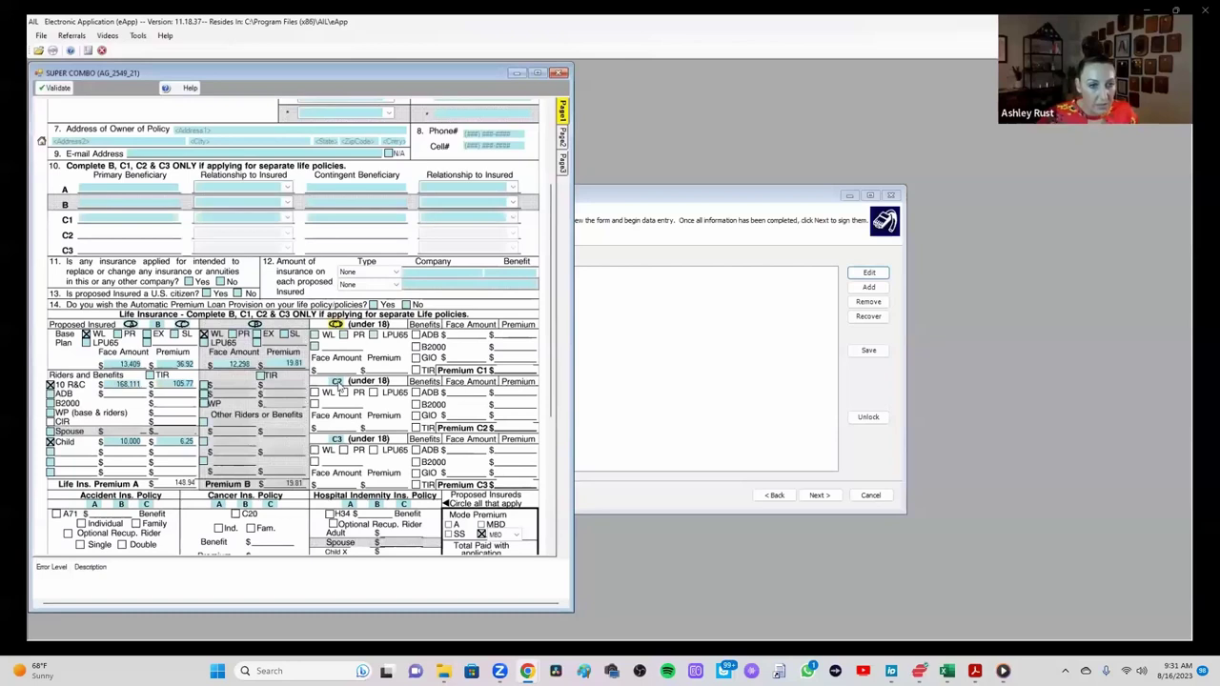
- Select the PR plan for children C1, C2 and C3, each with a 25000 face amount
click(344, 335)
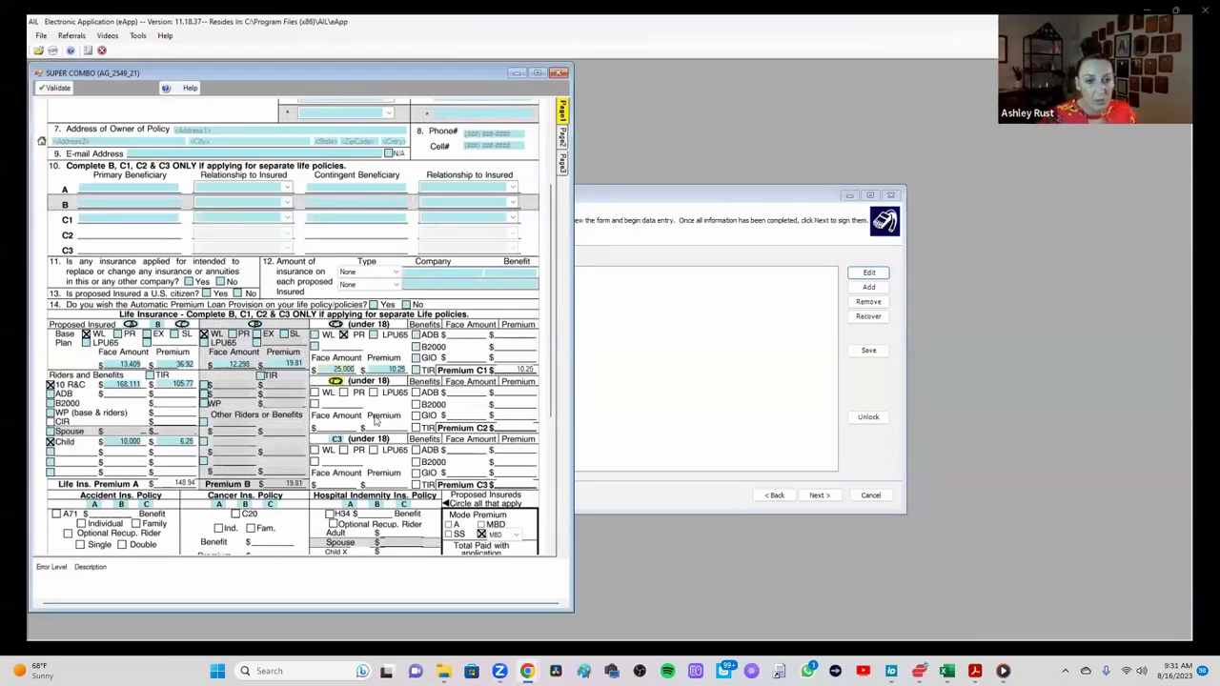
click(335, 426)
text(250000)
key(Tab)
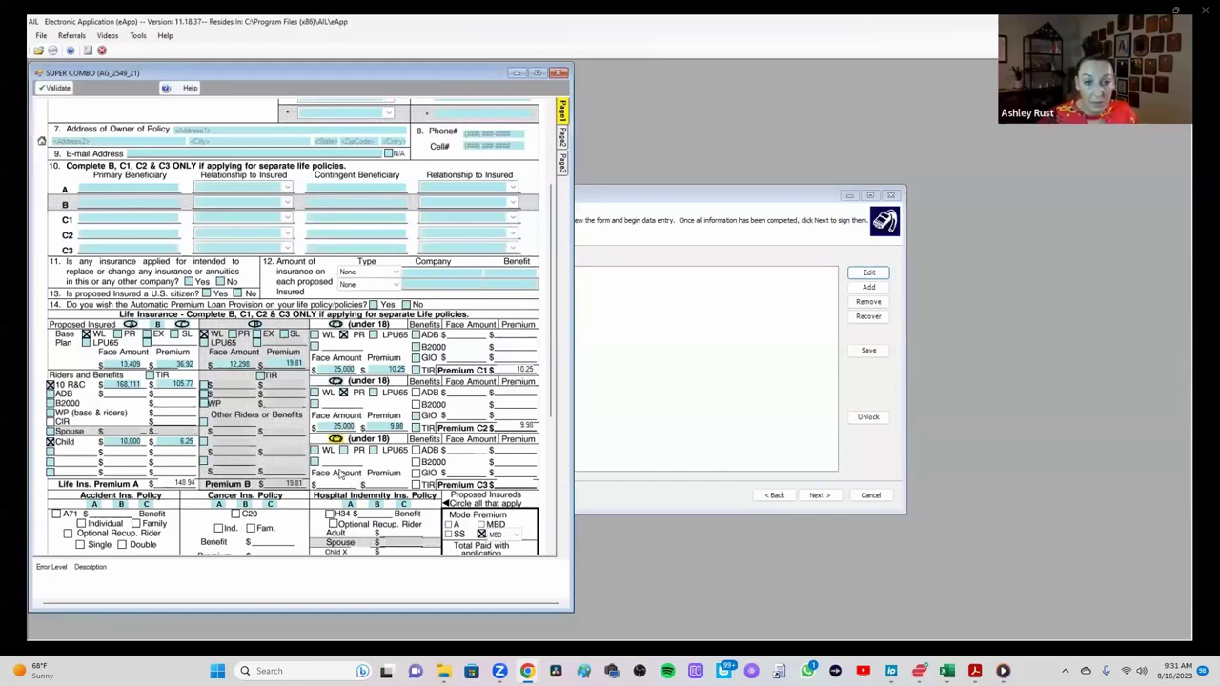
click(343, 451)
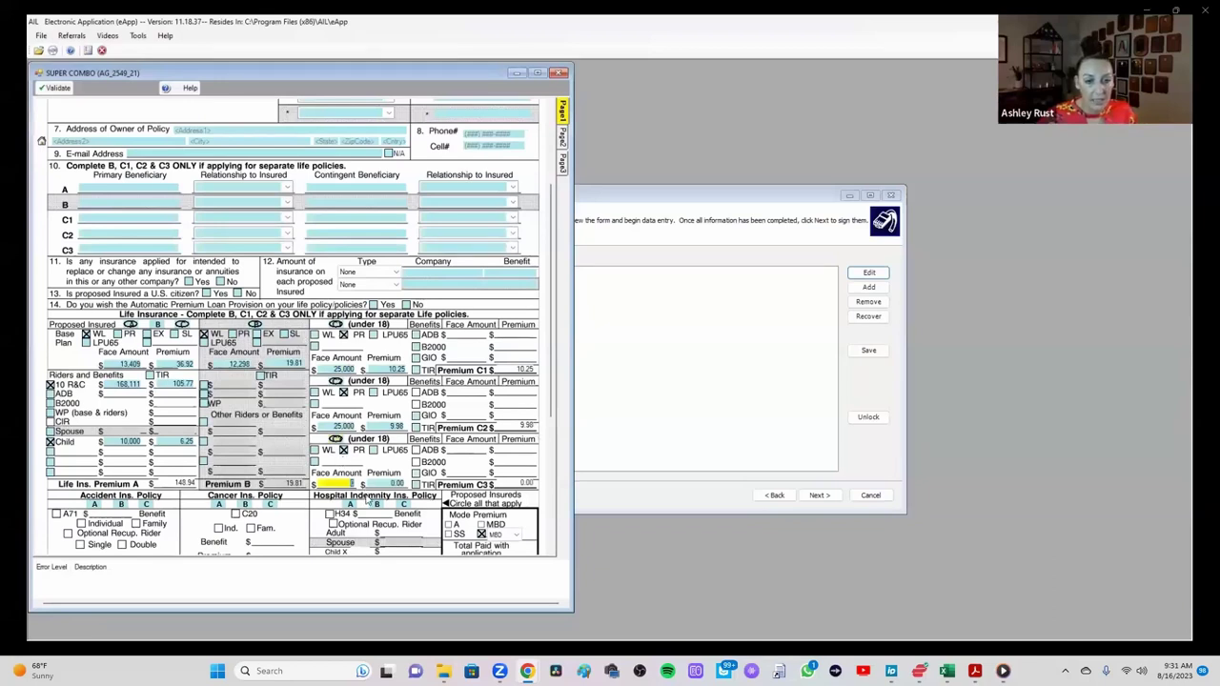
click(345, 484)
text(250000)
key(Tab)
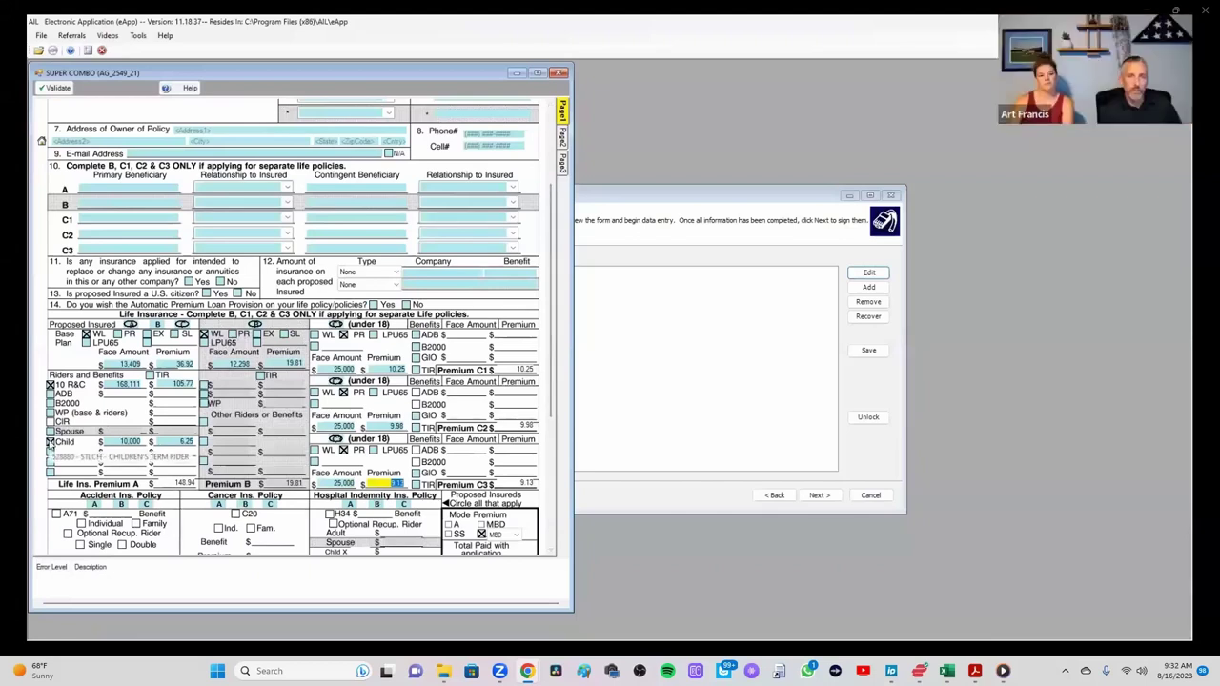
- Remove insured A's Child rider and add TIR riders for C1, C2, C3, A and B
click(50, 442)
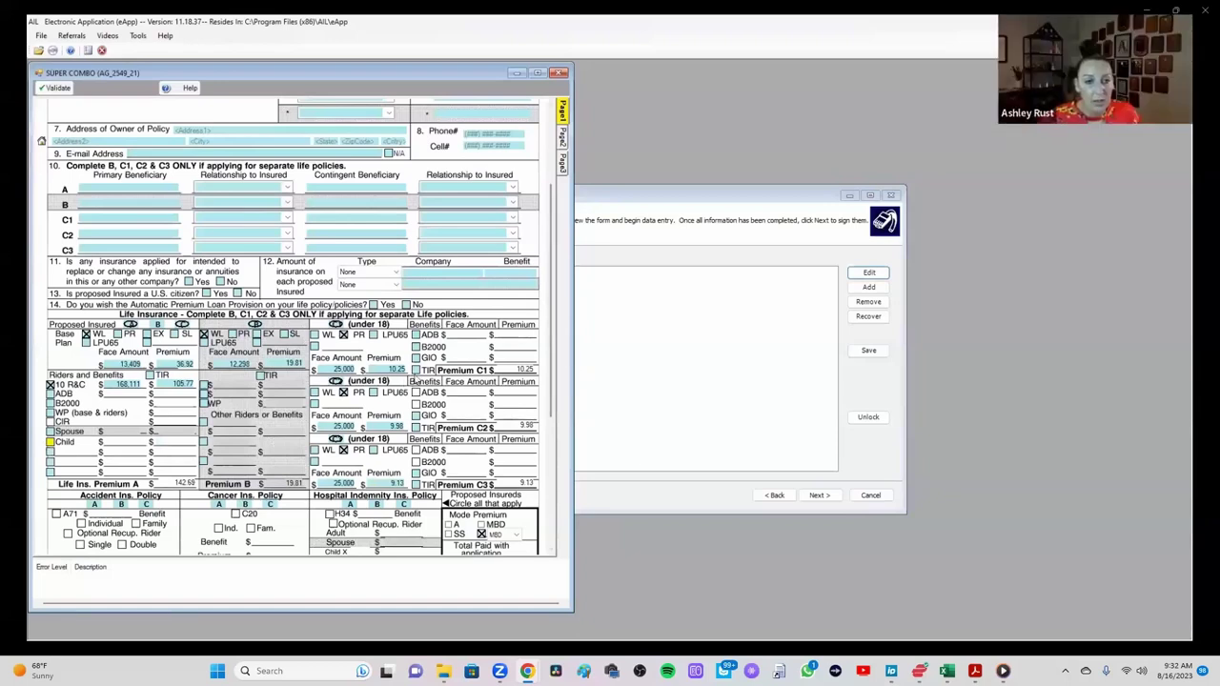
click(415, 369)
click(416, 427)
click(416, 484)
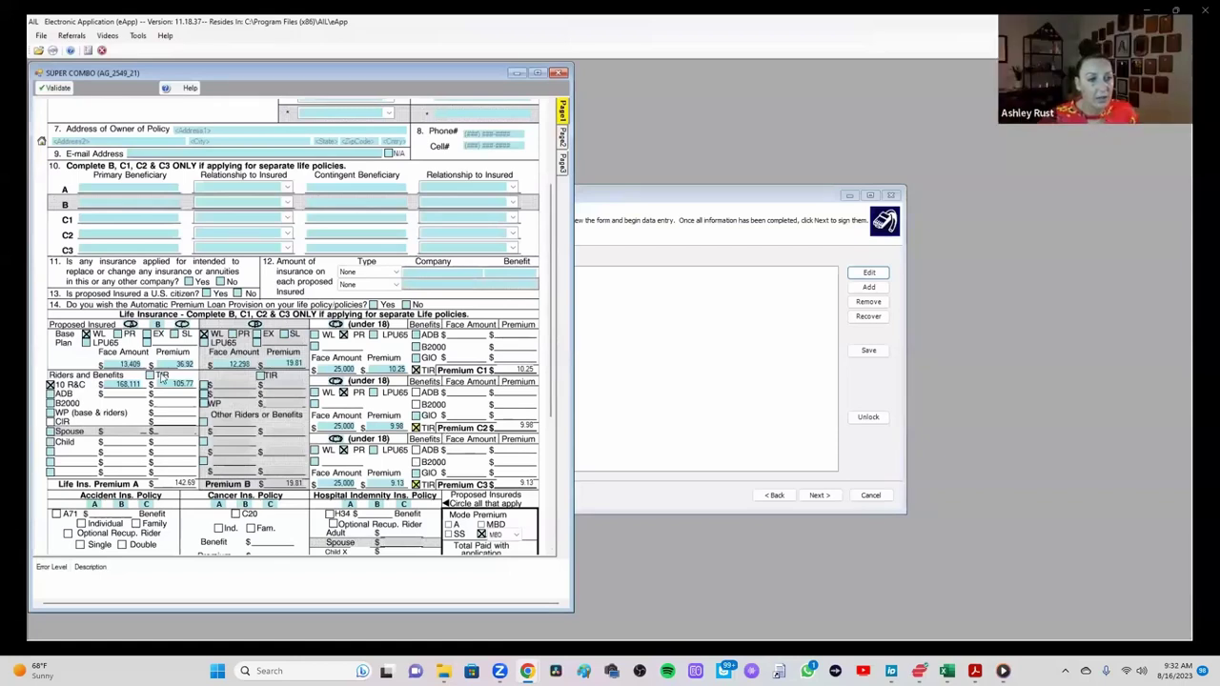
click(151, 375)
click(261, 378)
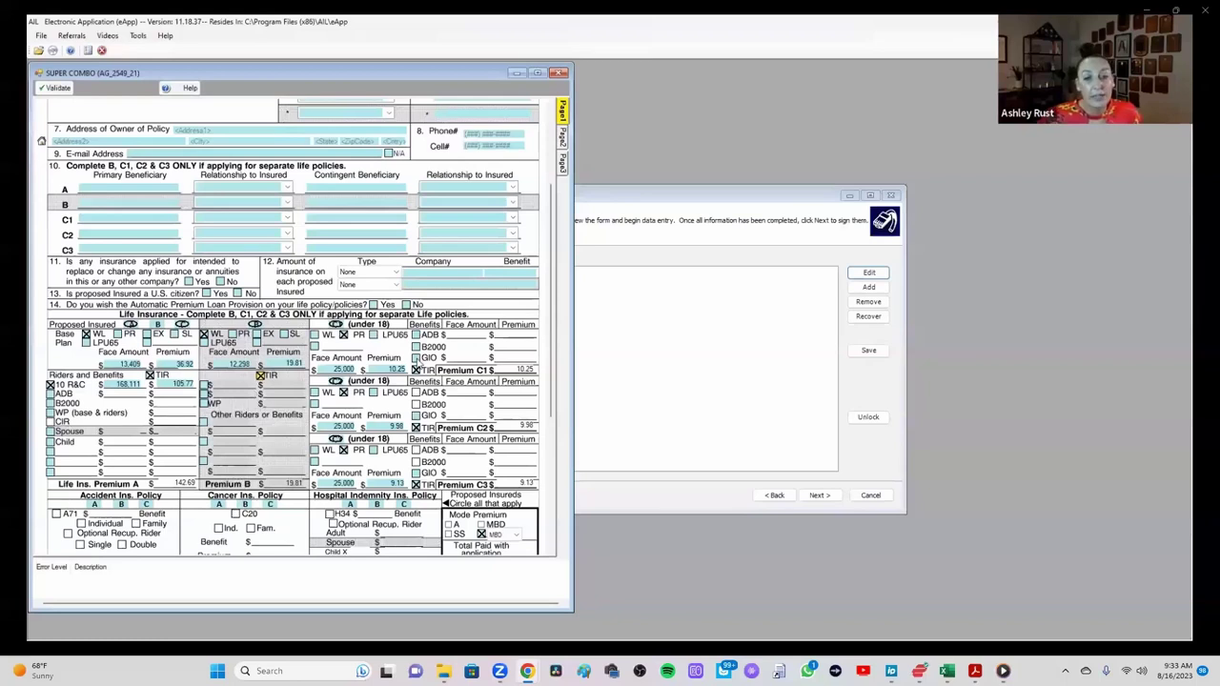
- Add GIO riders of 25,000 for children C1, C2 and C3
click(416, 359)
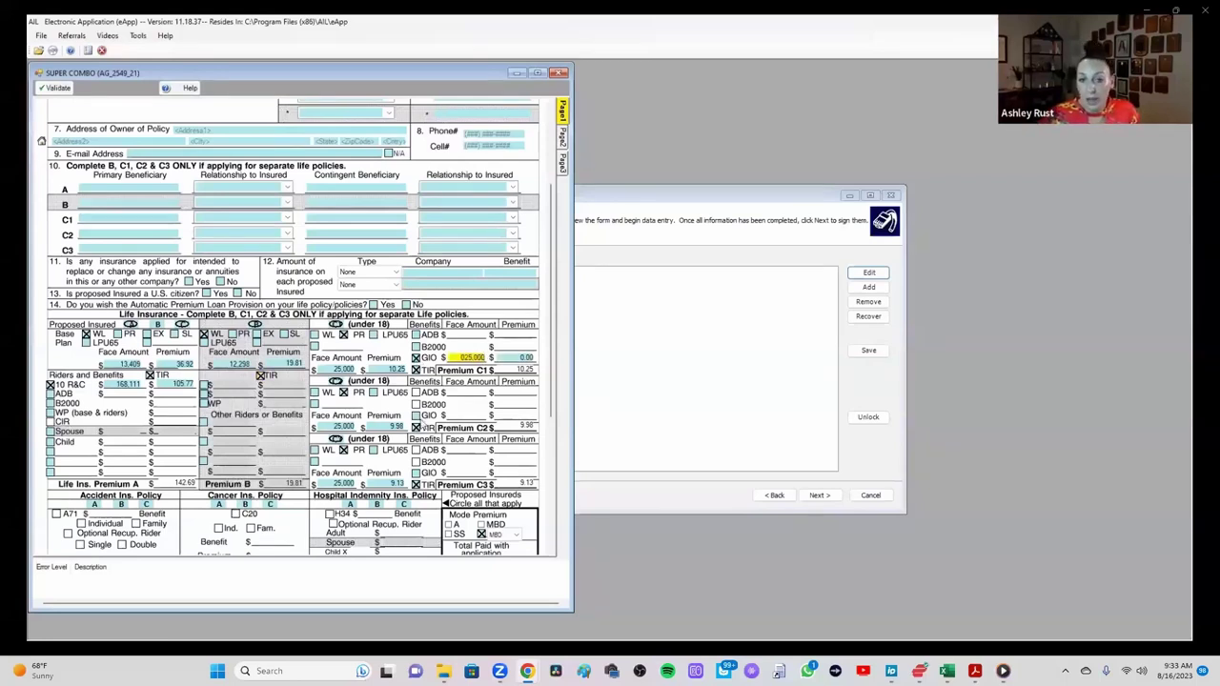
click(416, 415)
text(250000)
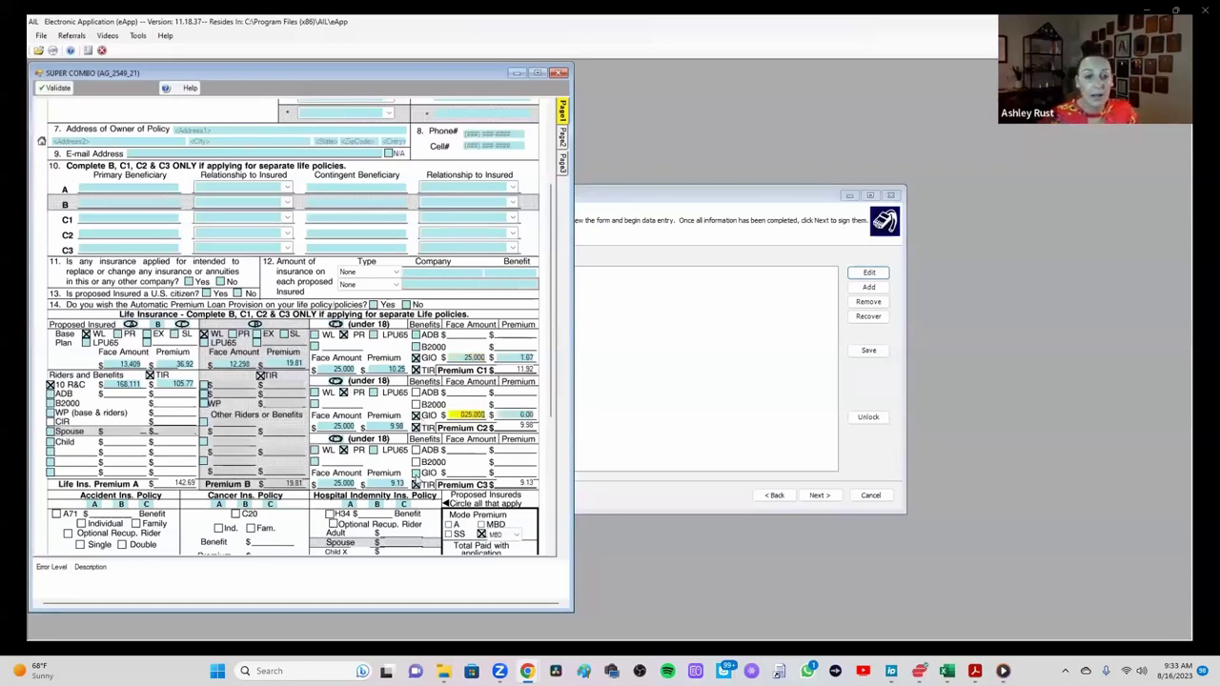
click(416, 473)
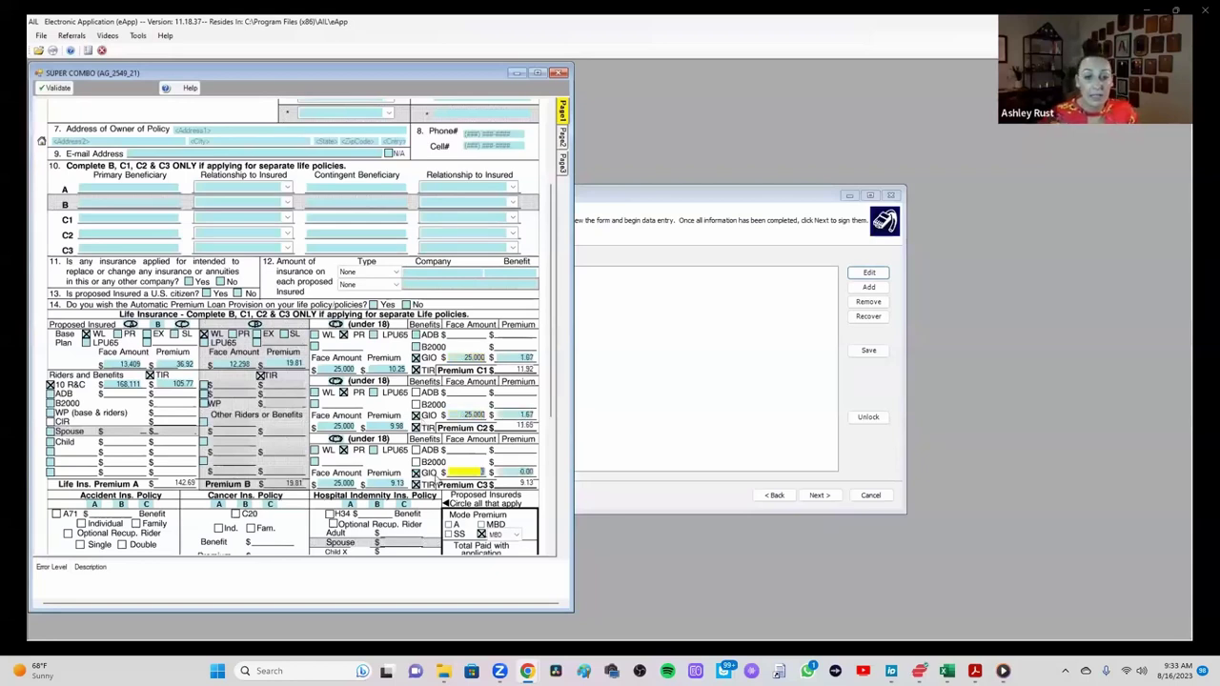
text(25,000)
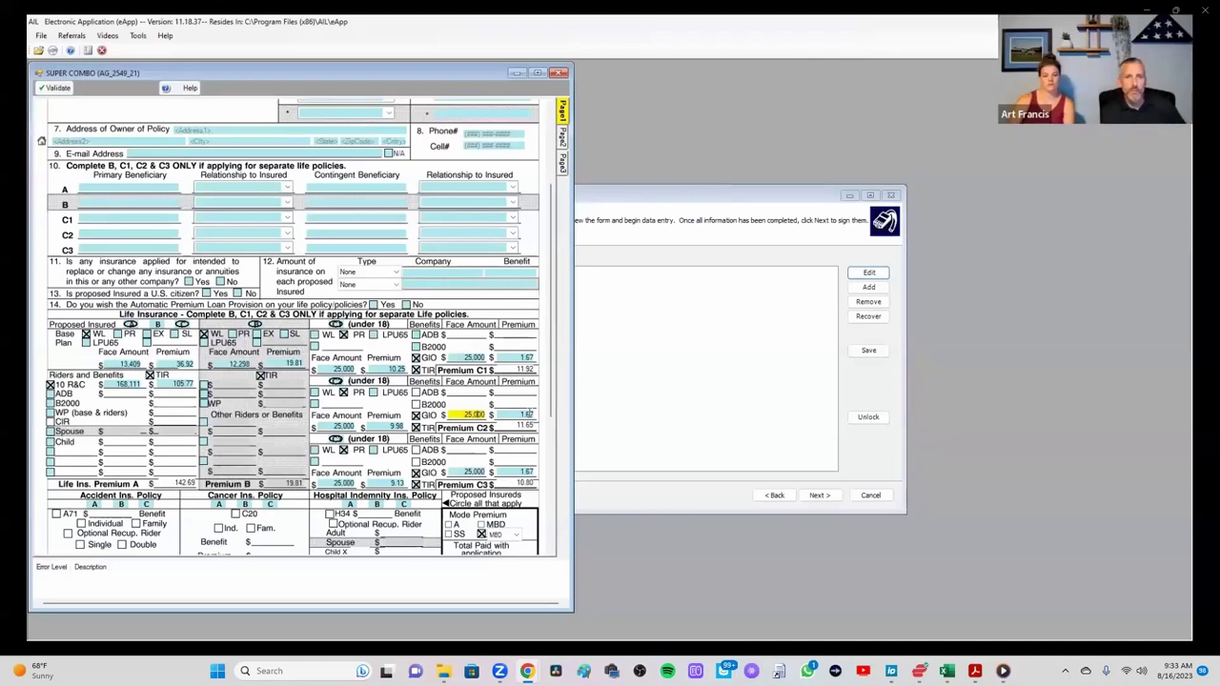
scroll(496, 447, up, 1)
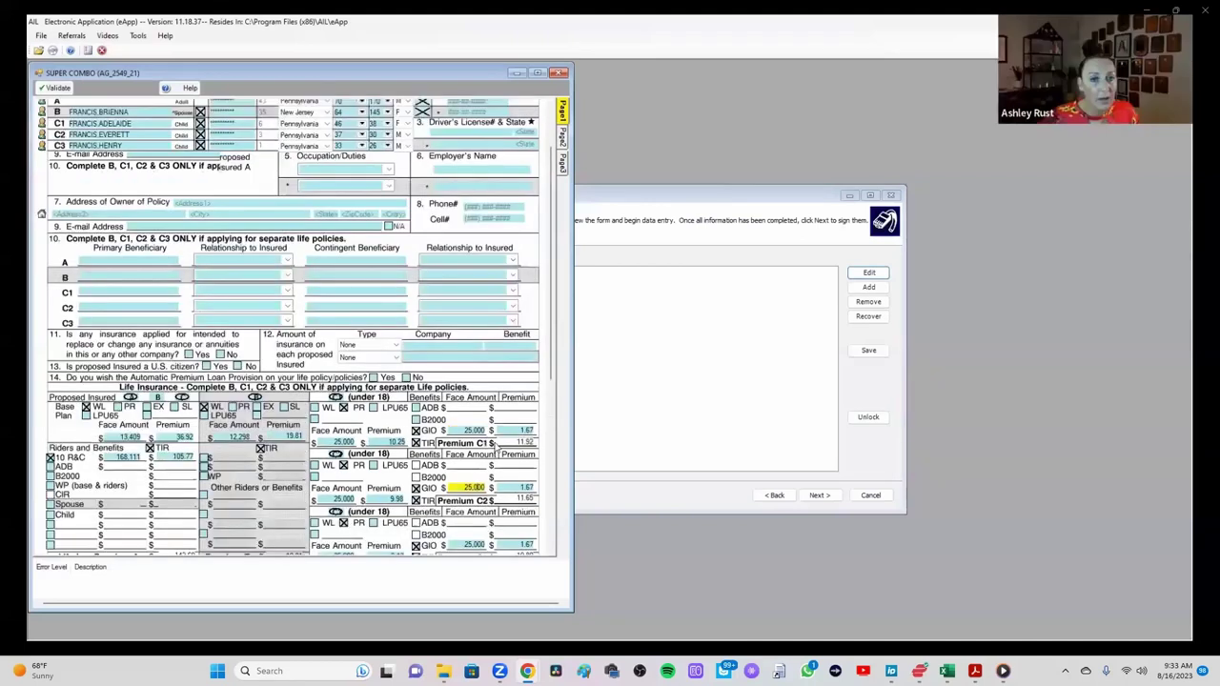
- On page 2, answer No to health questions 18 through 27
scroll(495, 447, up, 1)
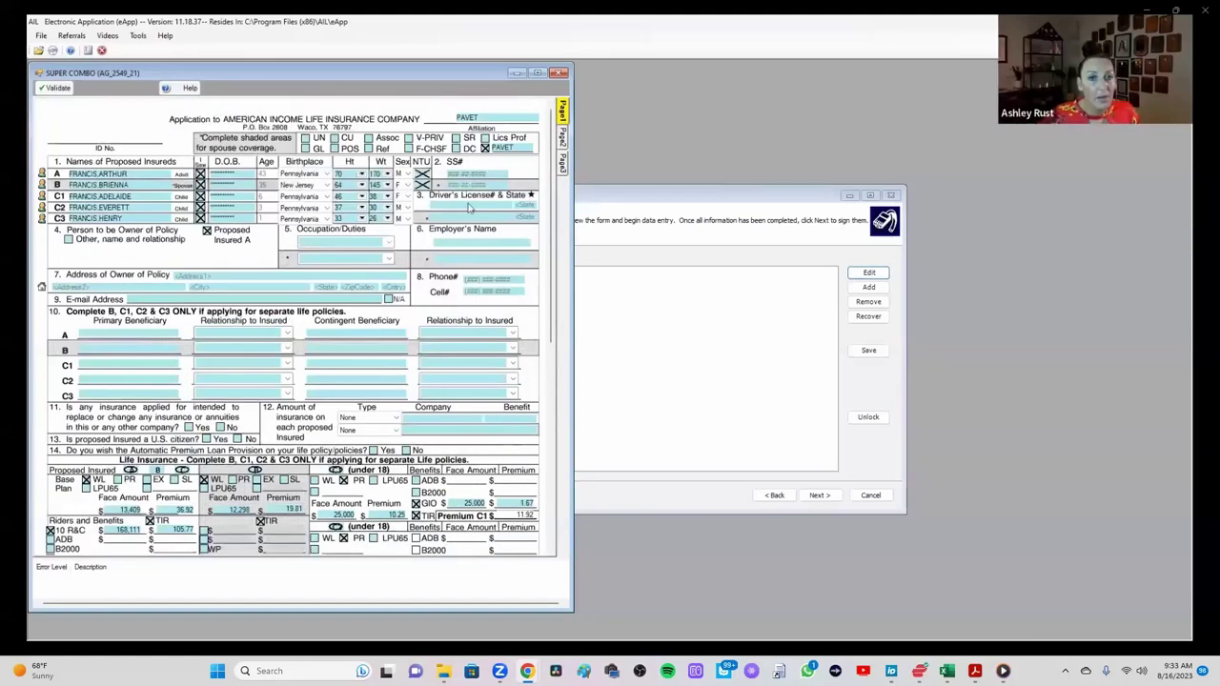
click(562, 135)
click(274, 195)
click(273, 230)
click(274, 290)
click(273, 325)
click(272, 369)
click(274, 396)
click(273, 415)
click(273, 441)
click(273, 469)
click(274, 517)
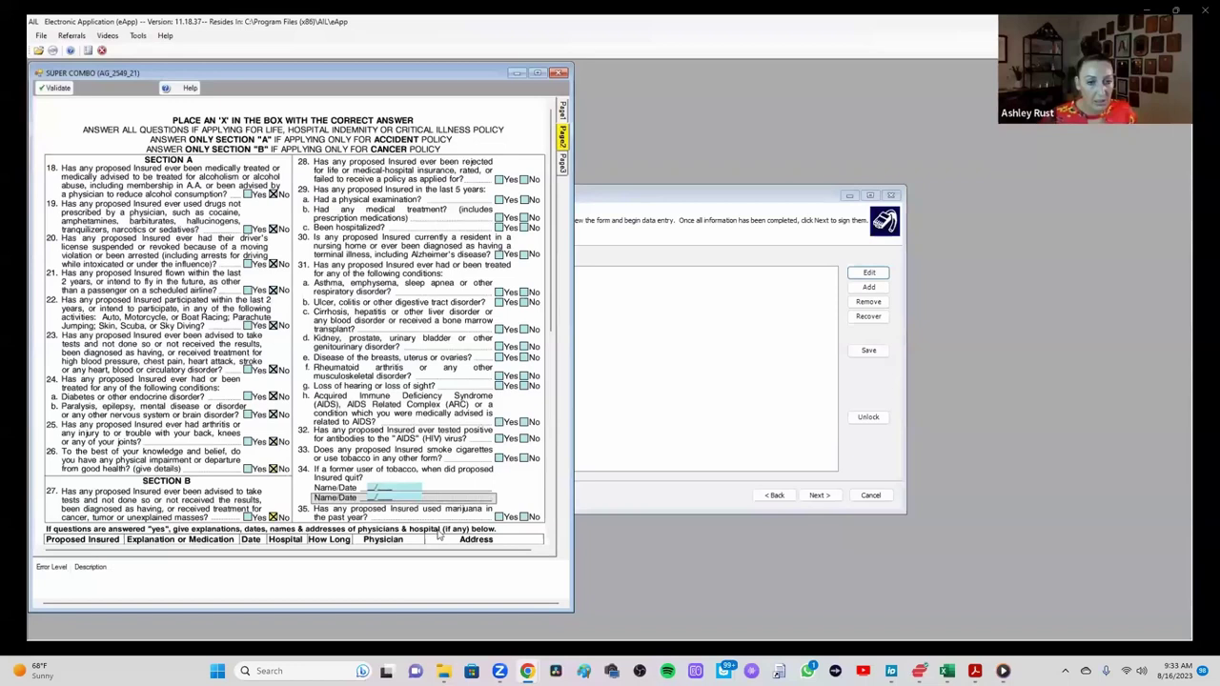
- Answer No to questions 35, 33, 32, 31a–31h, 30, 29b and 29c
click(523, 516)
click(523, 458)
click(523, 438)
click(523, 421)
click(523, 386)
click(523, 376)
click(523, 358)
click(523, 347)
click(523, 328)
click(523, 302)
click(523, 292)
click(523, 254)
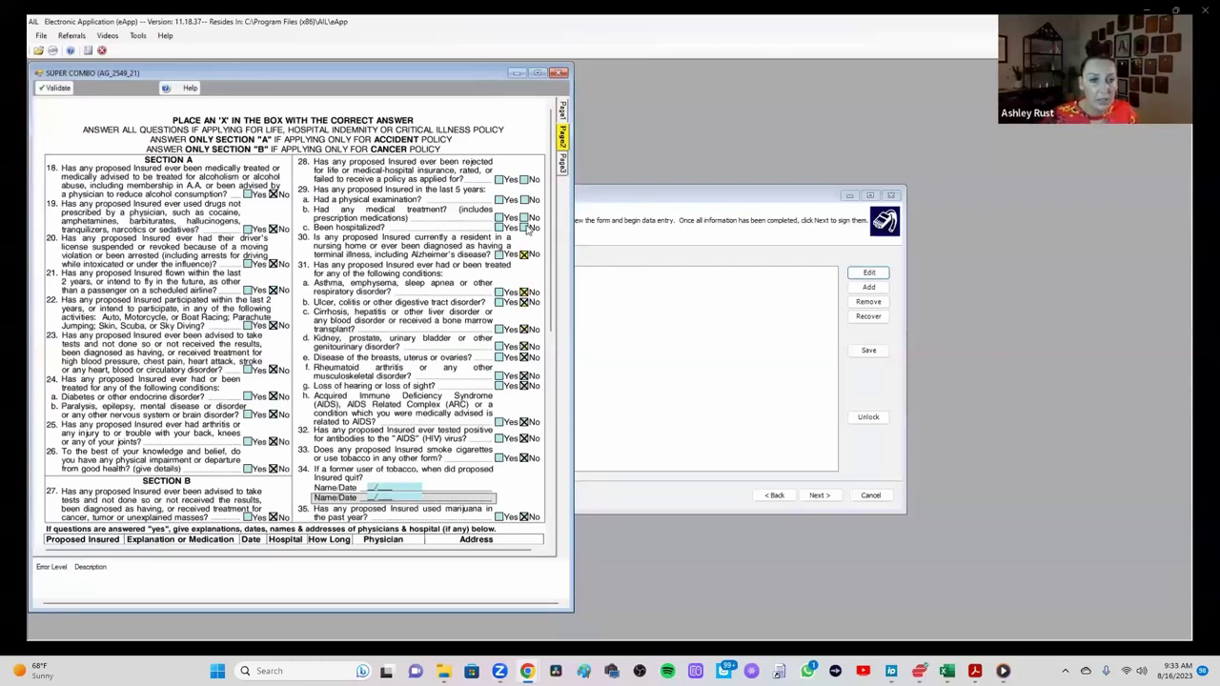
click(523, 226)
click(523, 217)
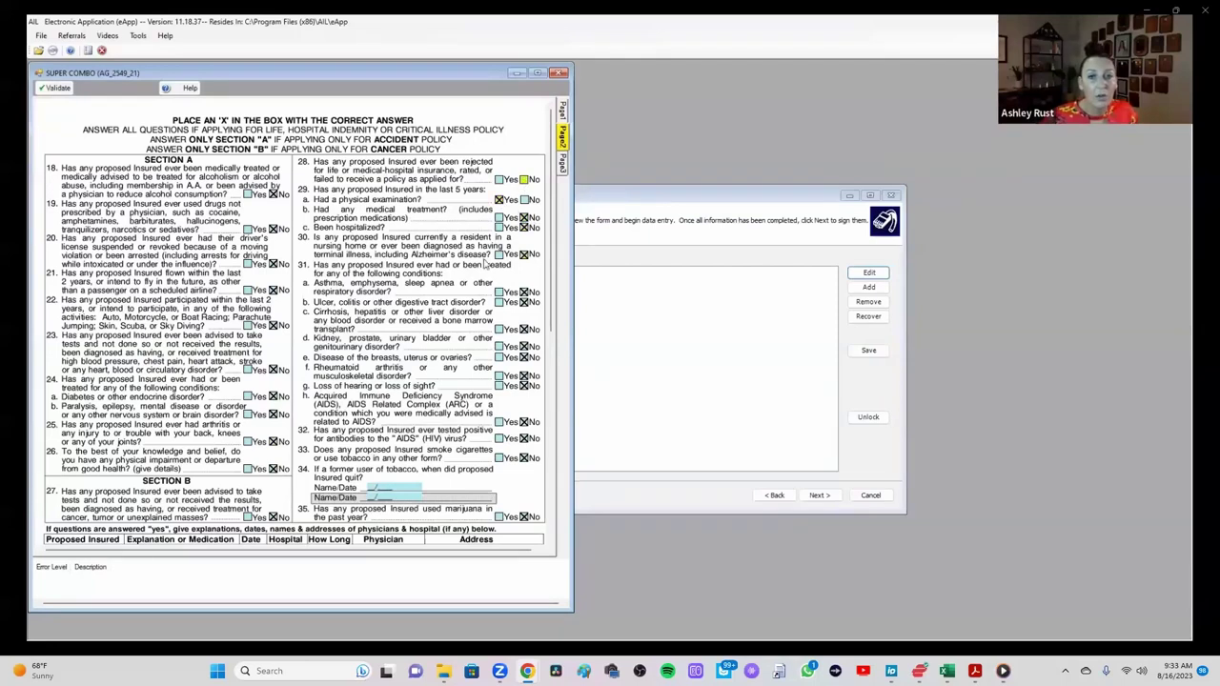
scroll(342, 369, down, 3)
click(108, 389)
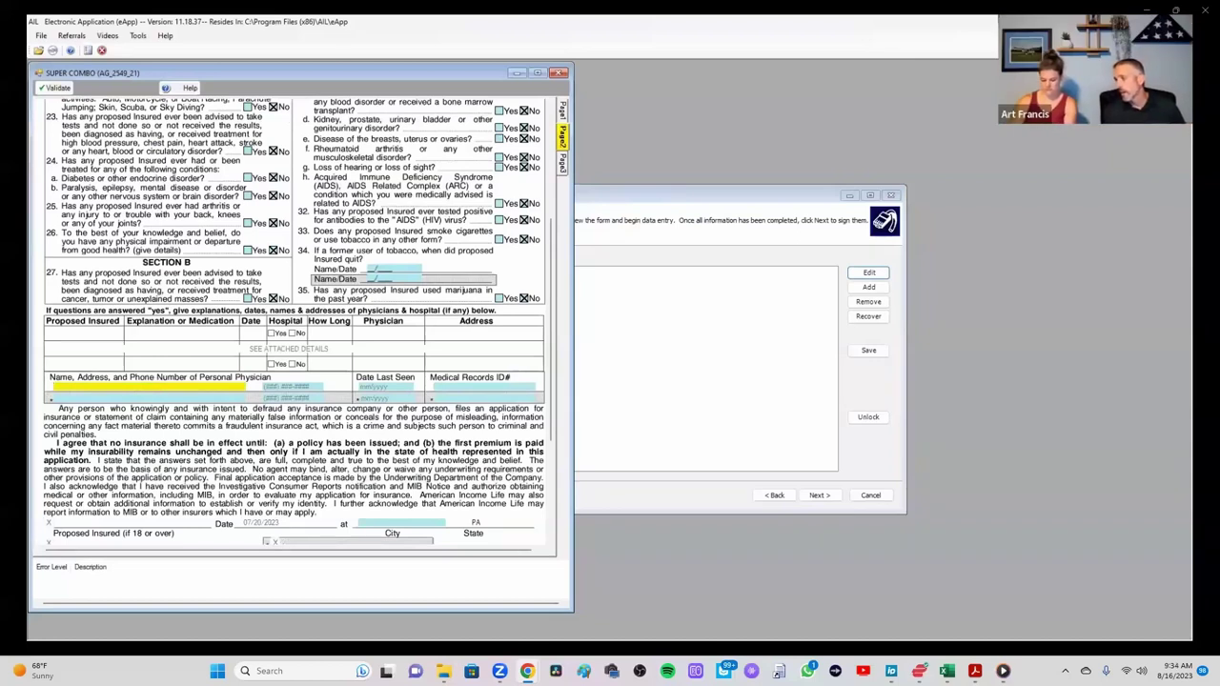
- Enter the first personal physician's name, office address and phone number
text(DR)
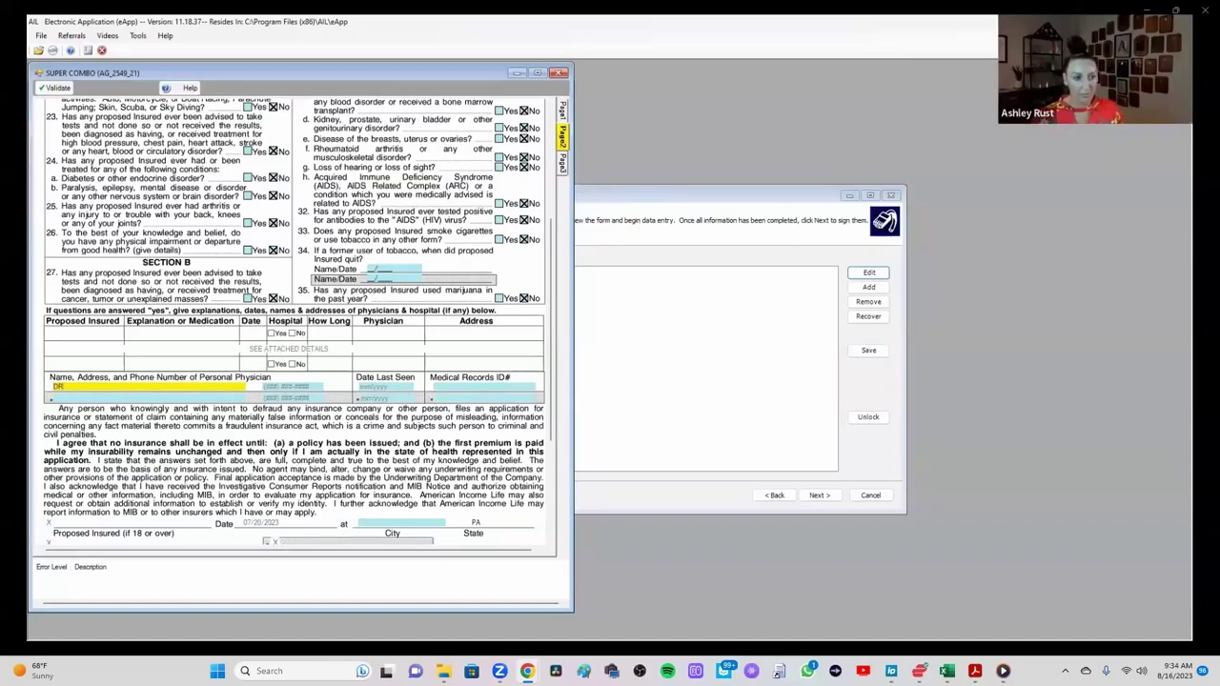
text( MILLER)
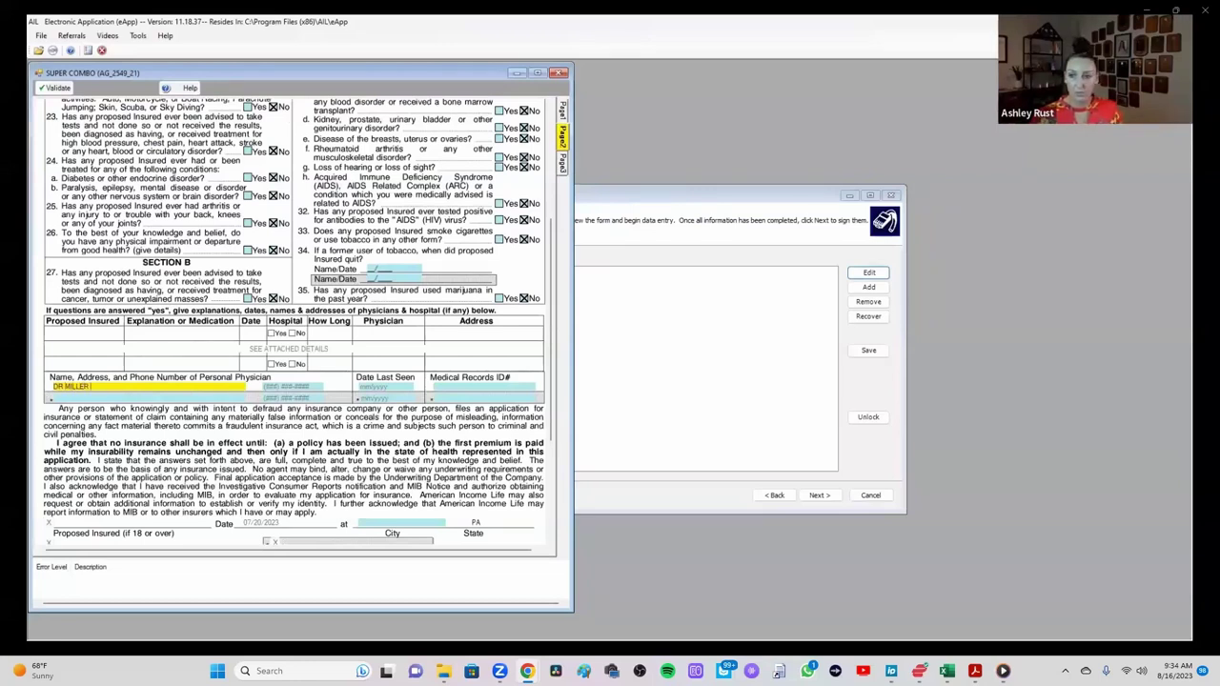
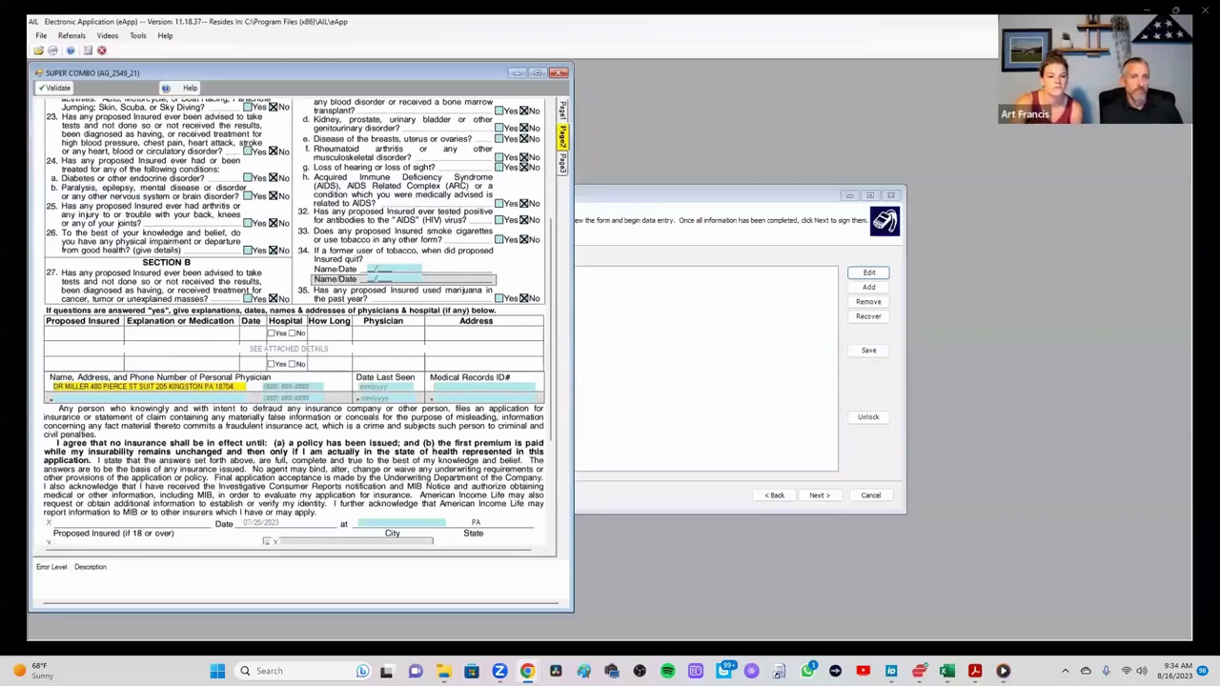
click(272, 386)
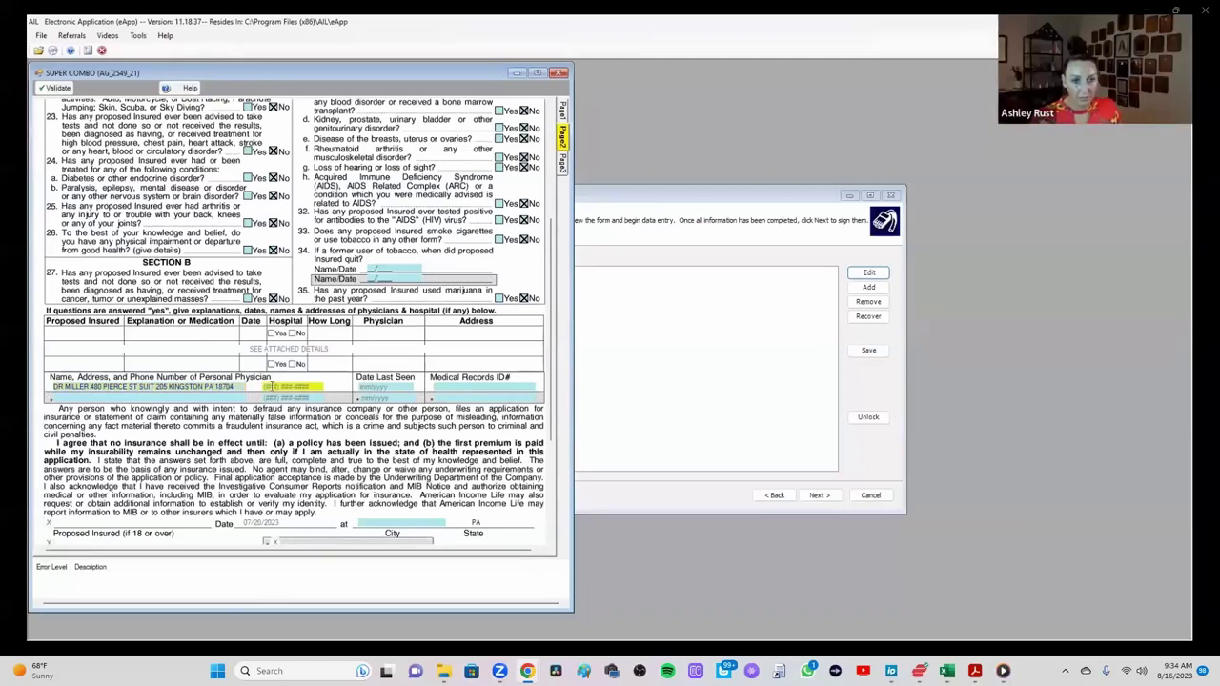
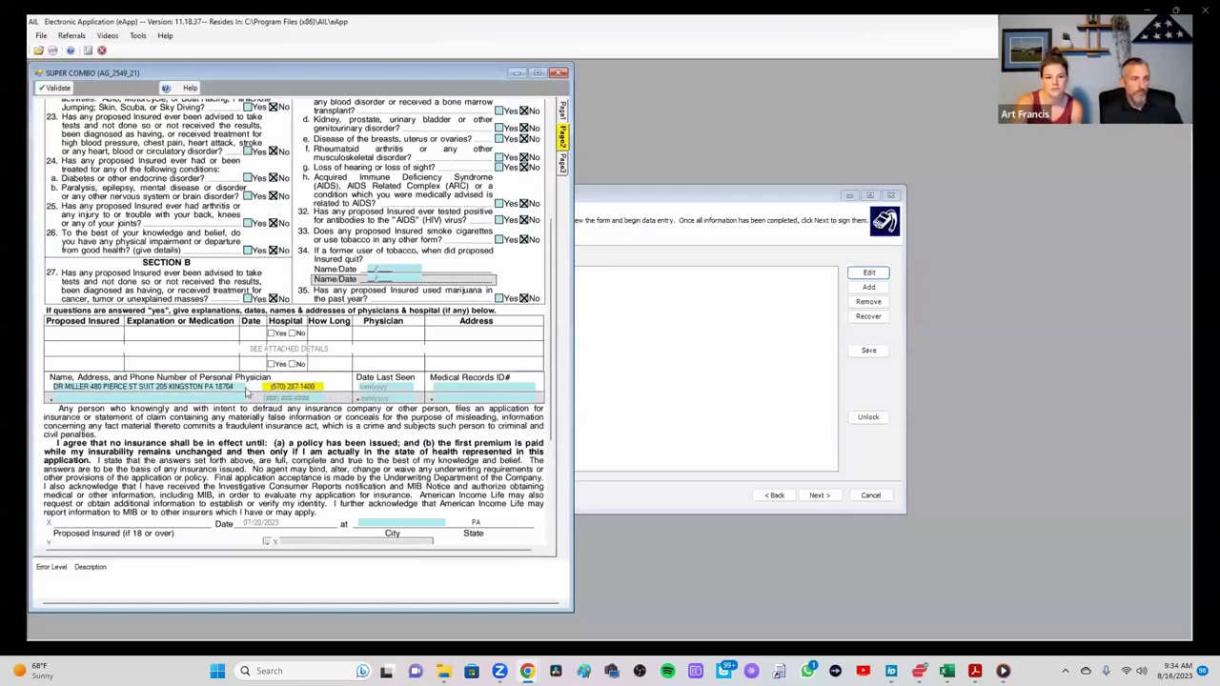
- Fill the second physician row with the same doctor and phone number
key(Tab)
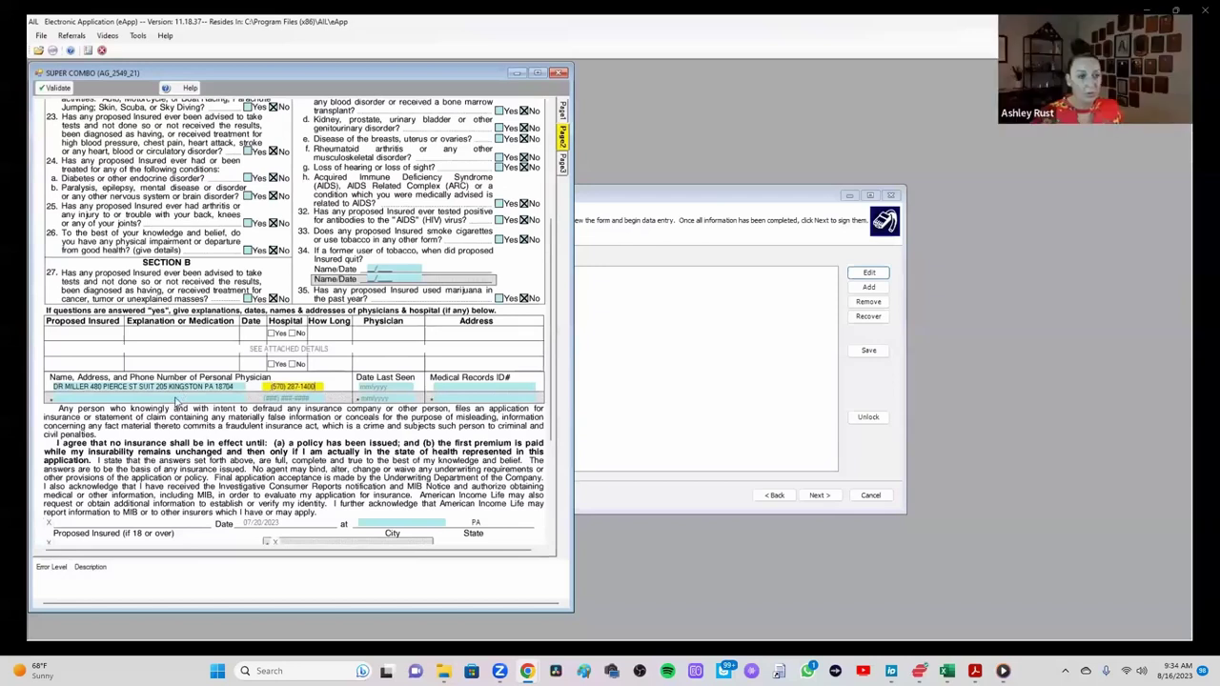
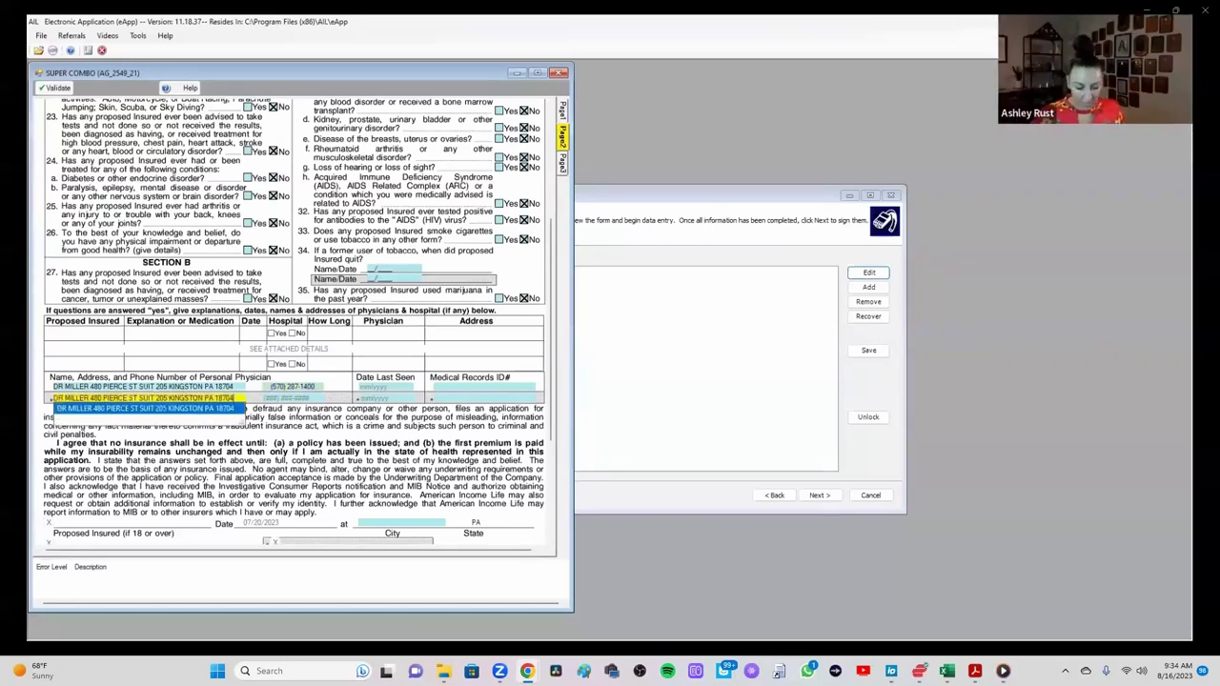
key(Tab)
text(570287)
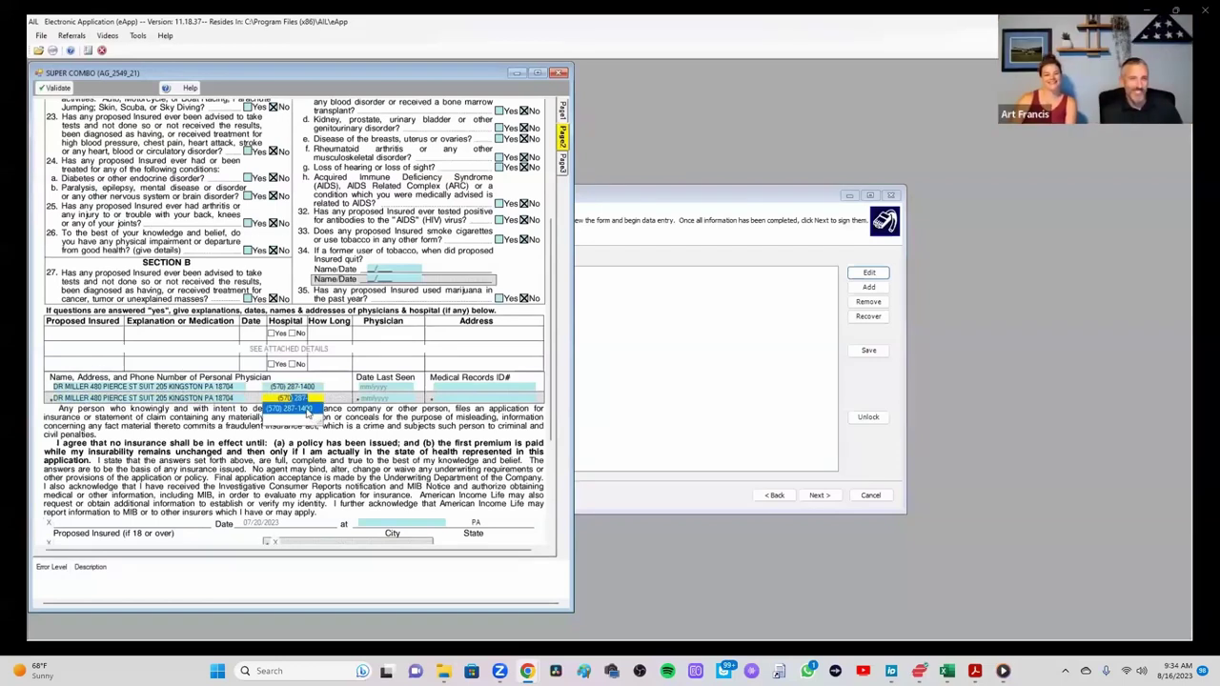
click(307, 410)
- Set the Date Last Seen values to 02/2023 and 06/2023
click(379, 387)
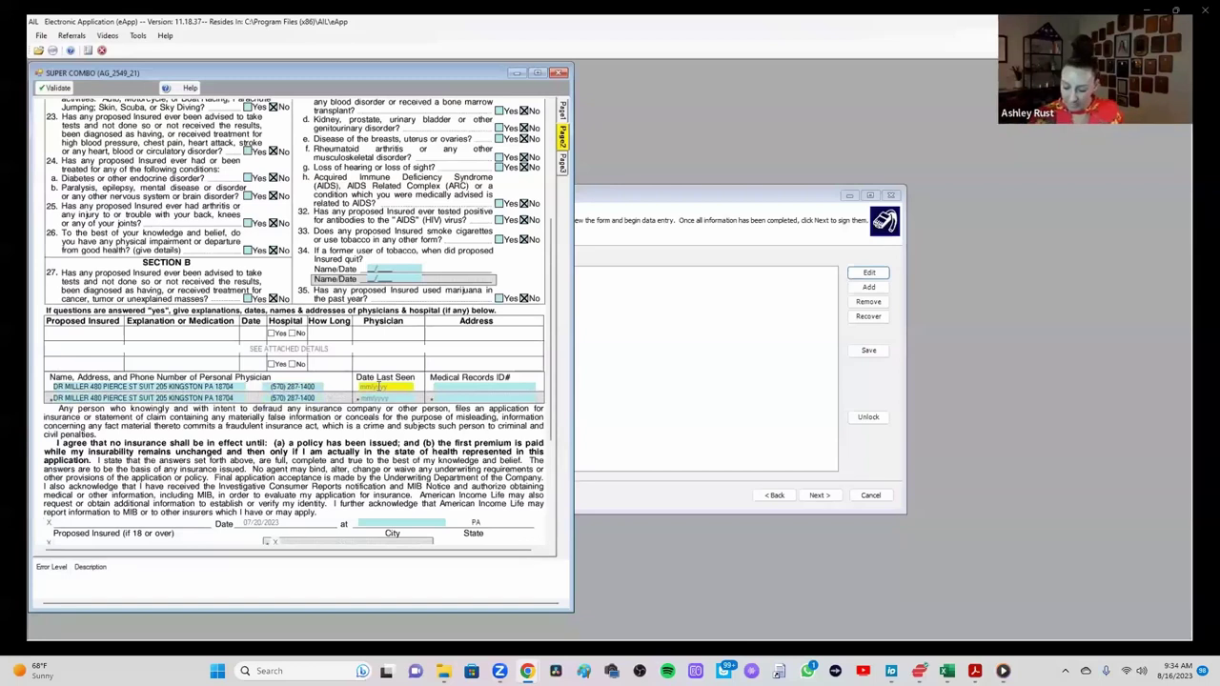
text(02/2023)
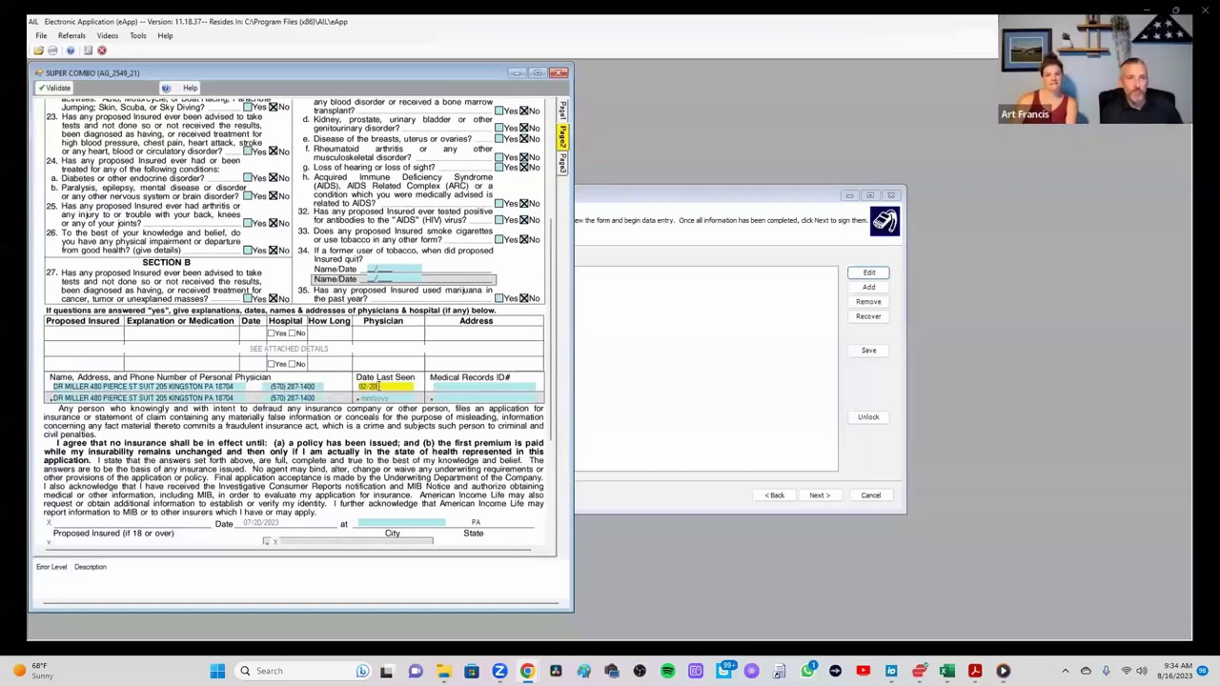
click(377, 397)
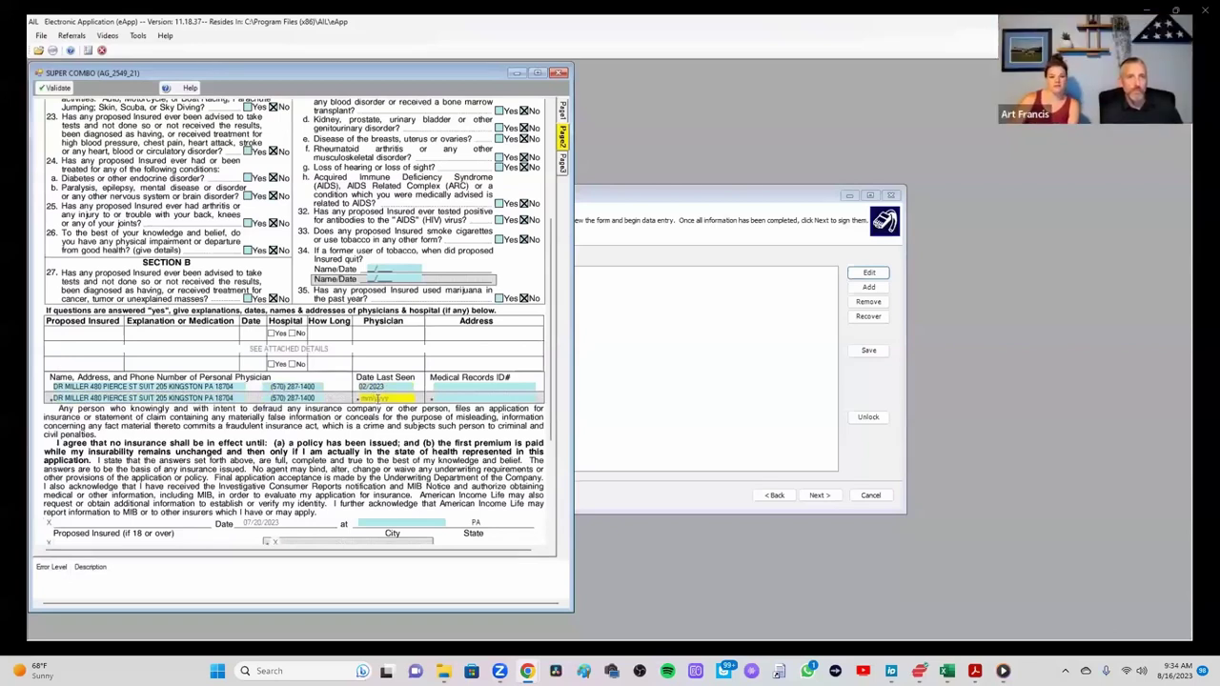
text(06/2023)
click(394, 526)
- Record PLAINS as signing city, no replacement of insurance, and policy mailed to policyholder
scroll(476, 486, down, 1)
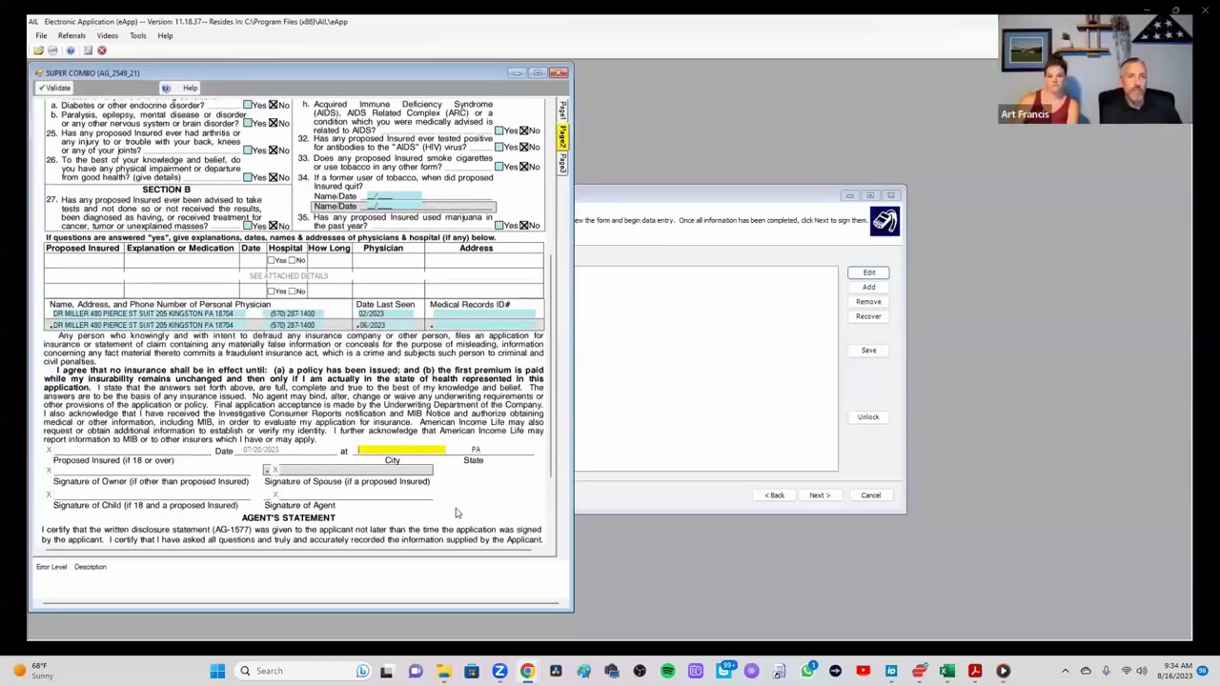
text(PLAINS)
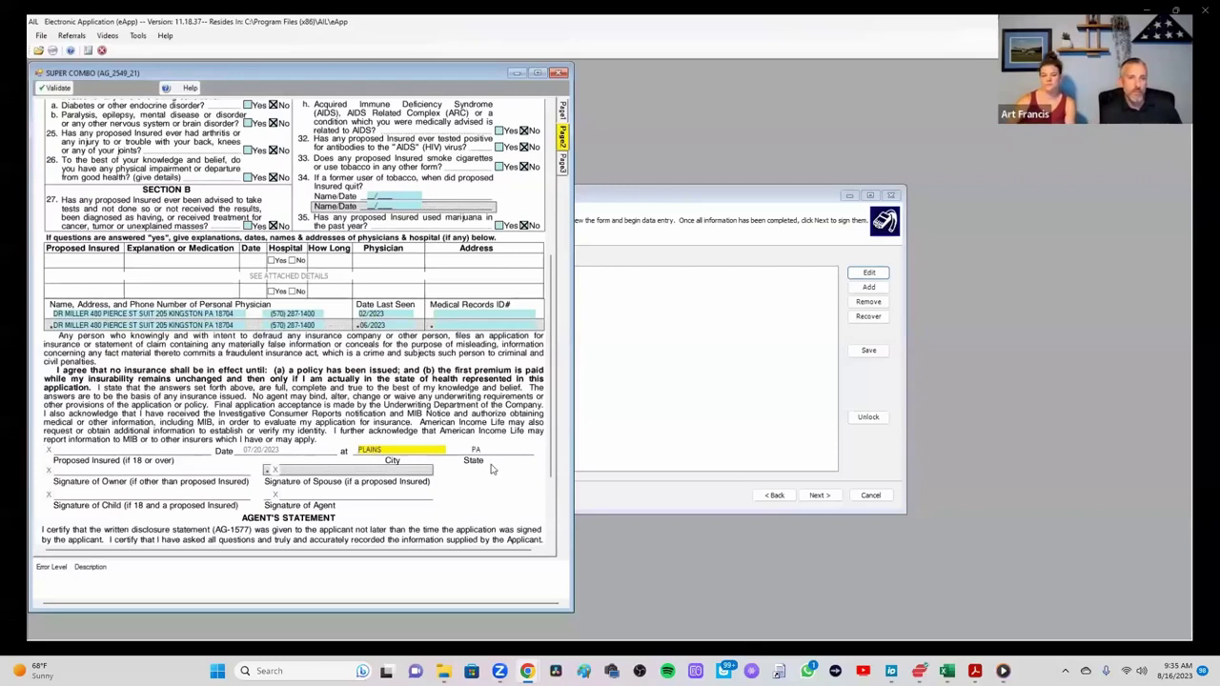
key(Tab)
key(space)
click(322, 527)
click(505, 480)
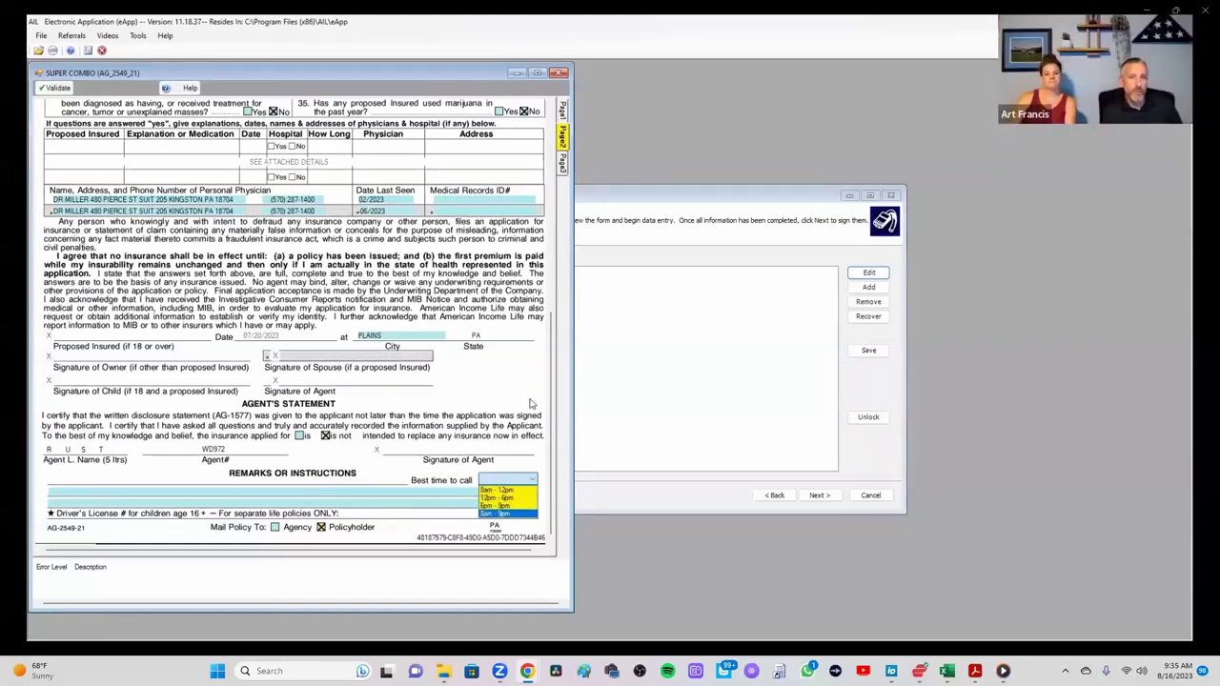
- Return to Page 1 of the SUPER COMBO form
scroll(531, 402, up, 5)
scroll(531, 402, up, 1)
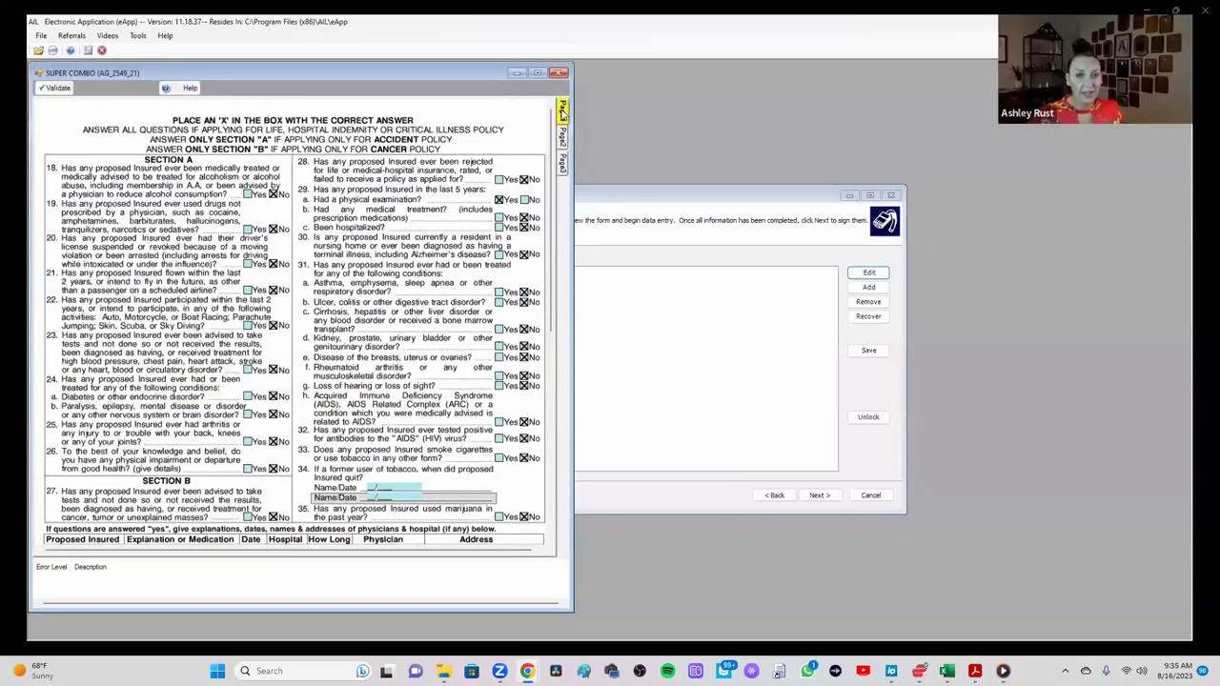
click(562, 110)
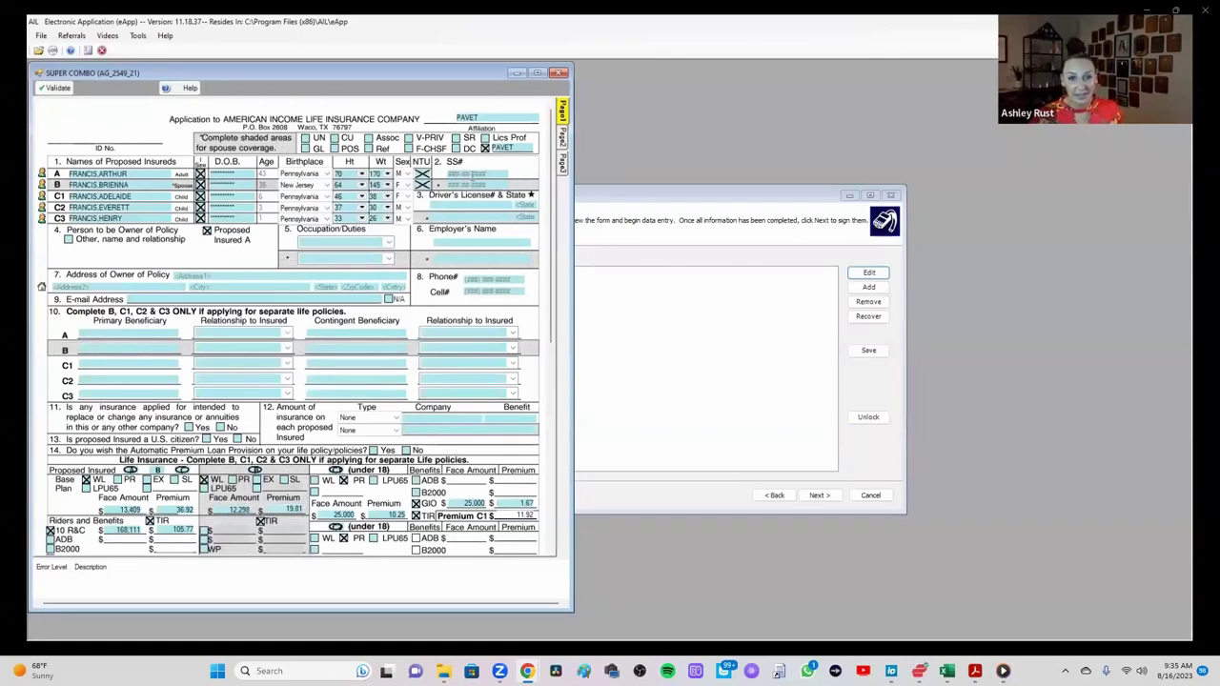
- Enter the Social Security numbers for insured A and spouse insured B
click(470, 174)
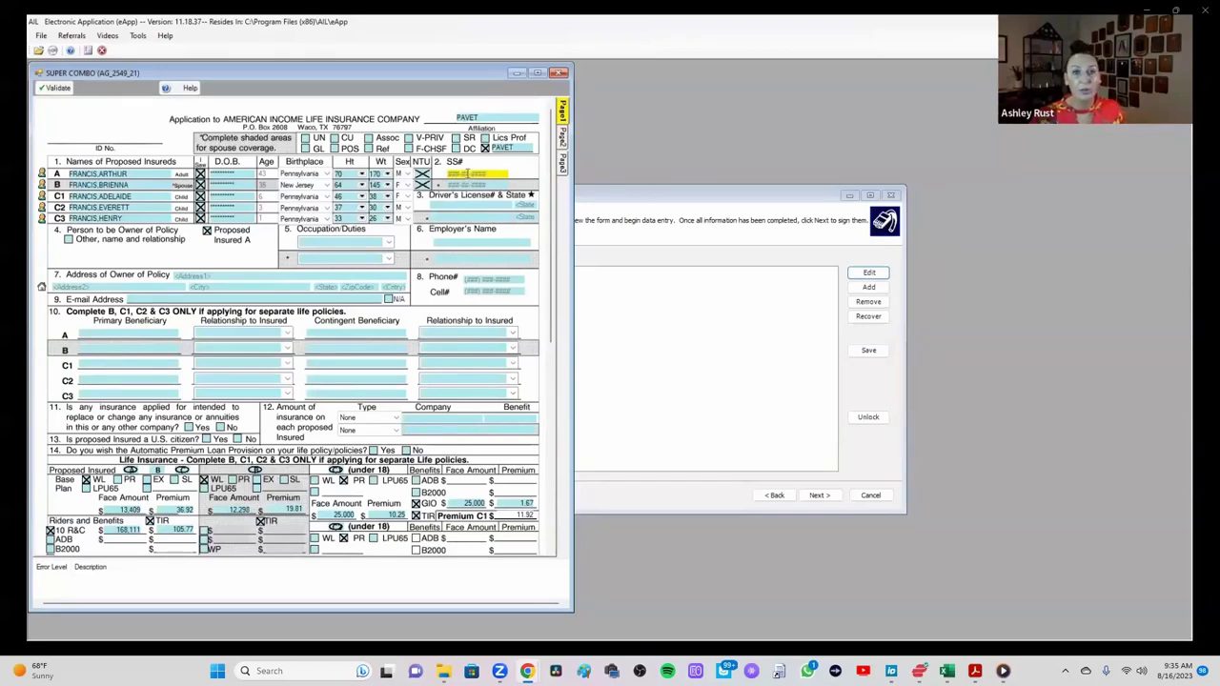
click(466, 174)
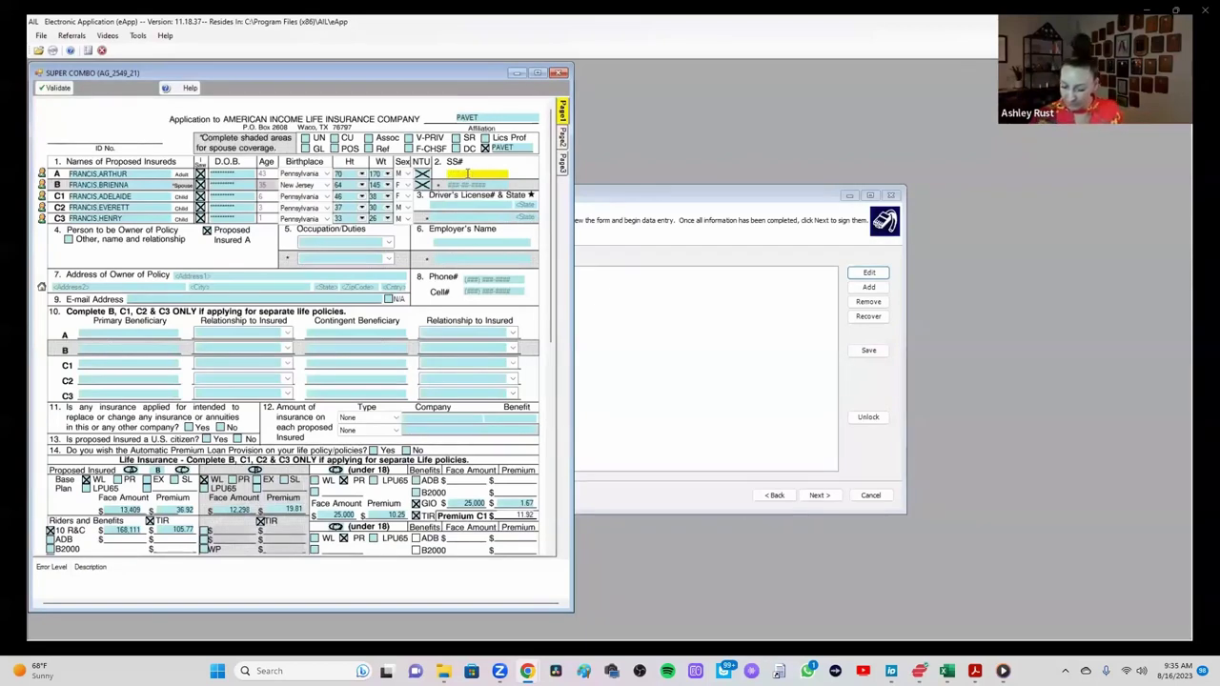
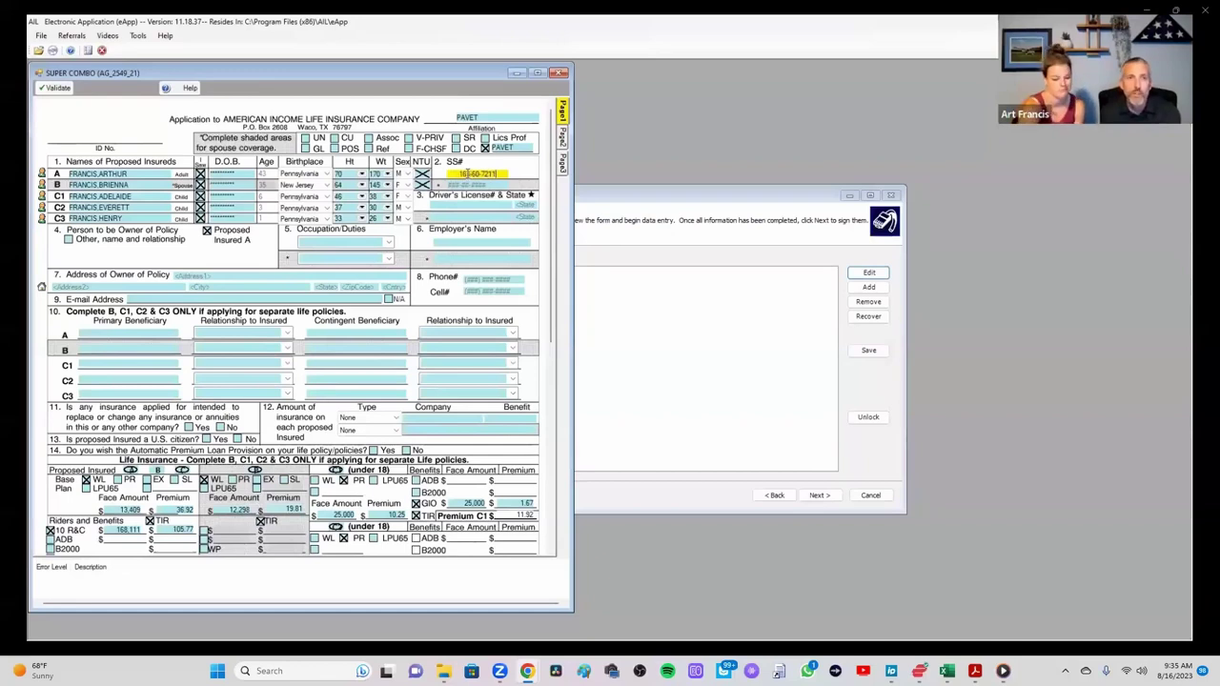
click(472, 185)
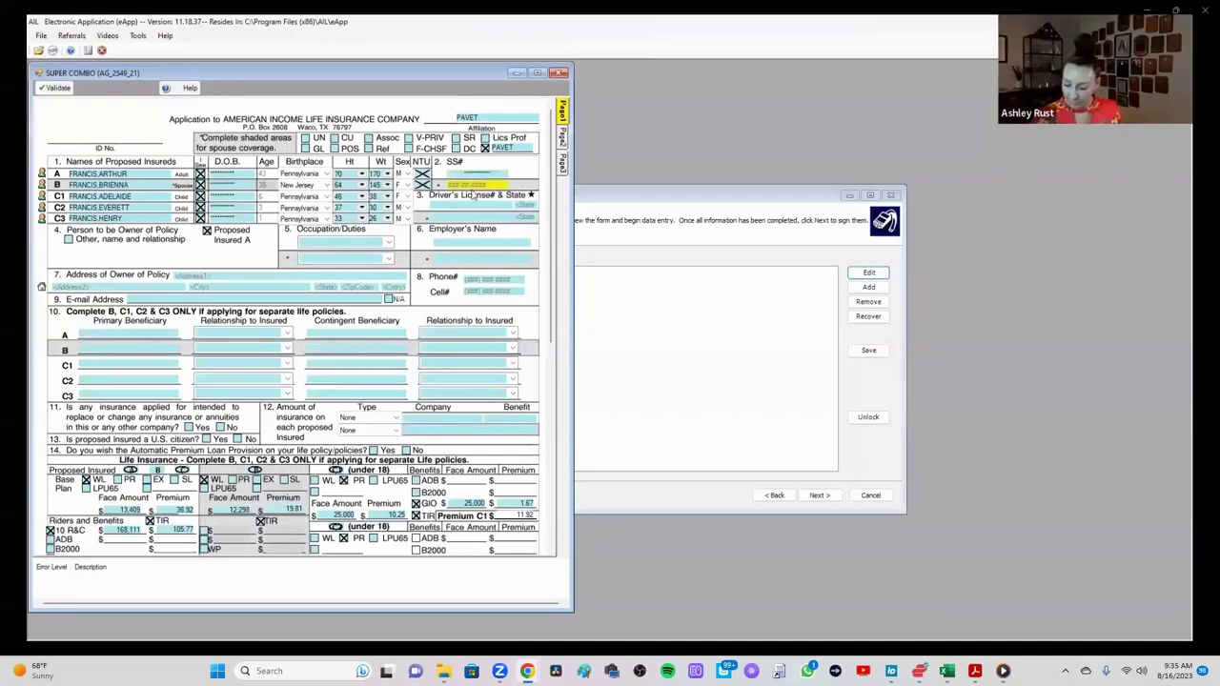
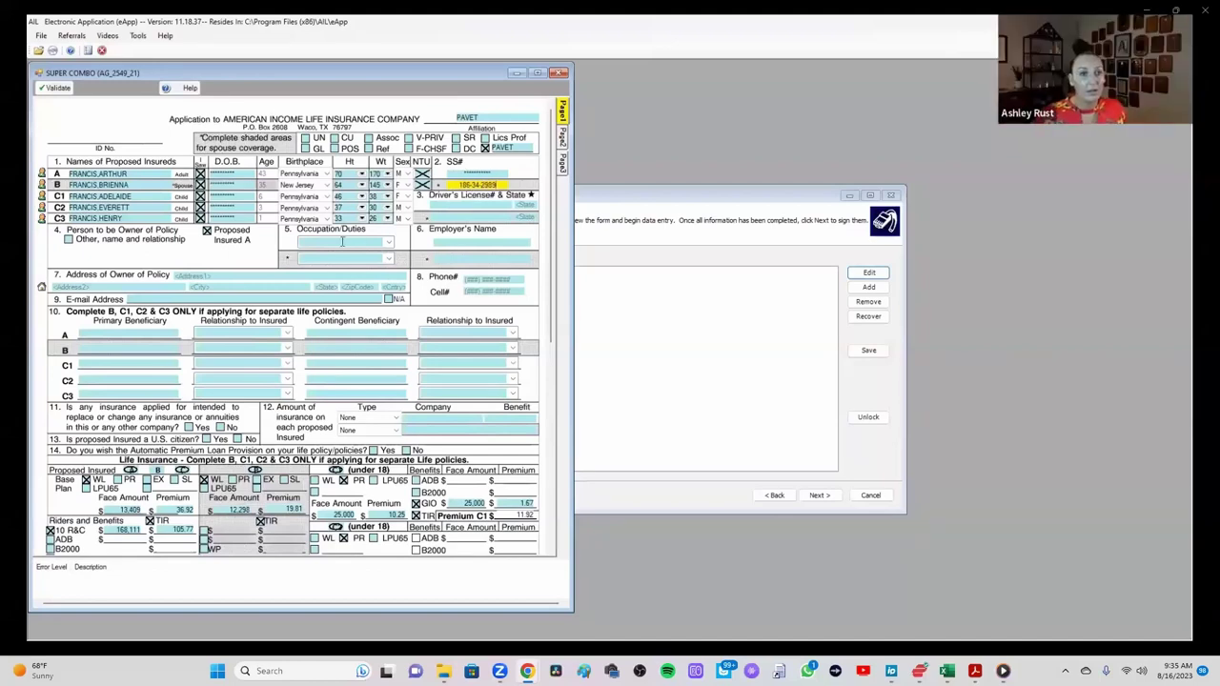
- Record insured A's occupation as VP of Sales with employer ANDUS
click(341, 242)
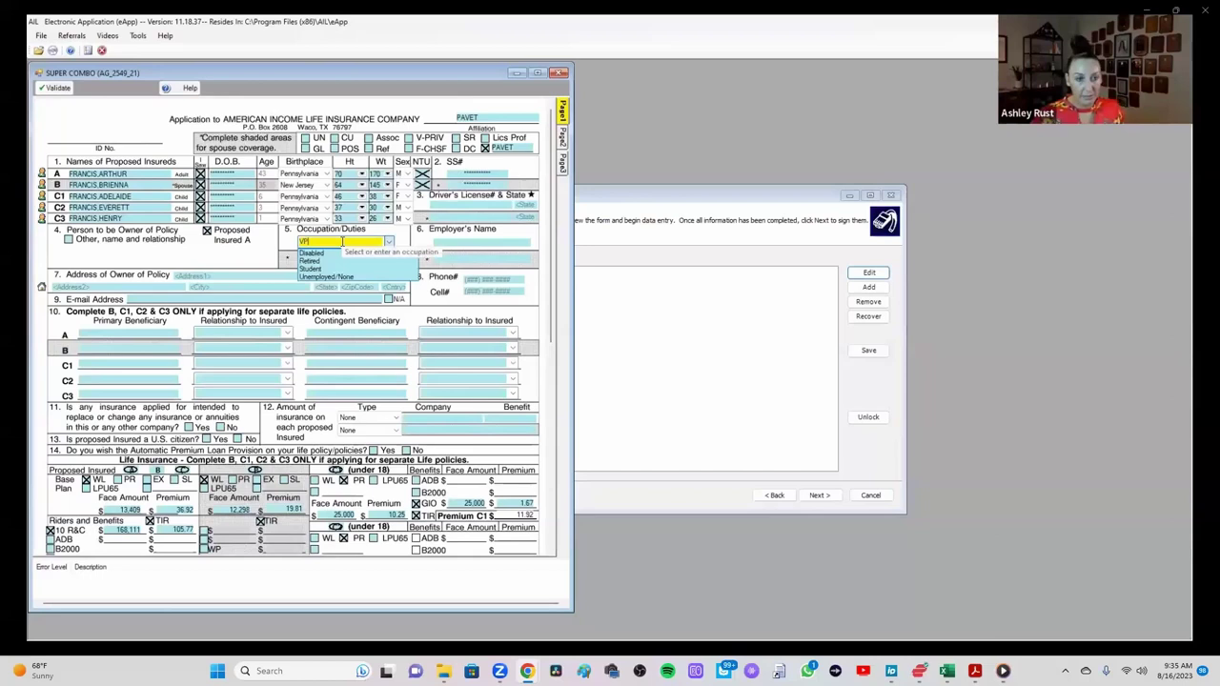
text(VP of Sales)
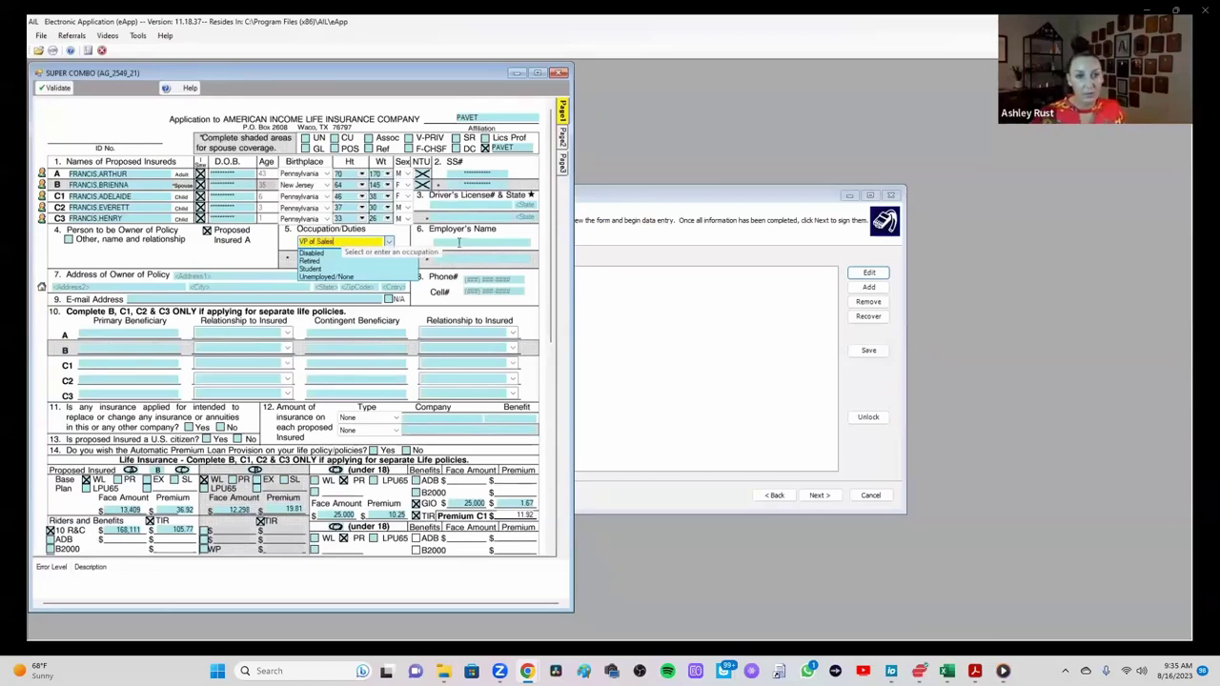
click(461, 247)
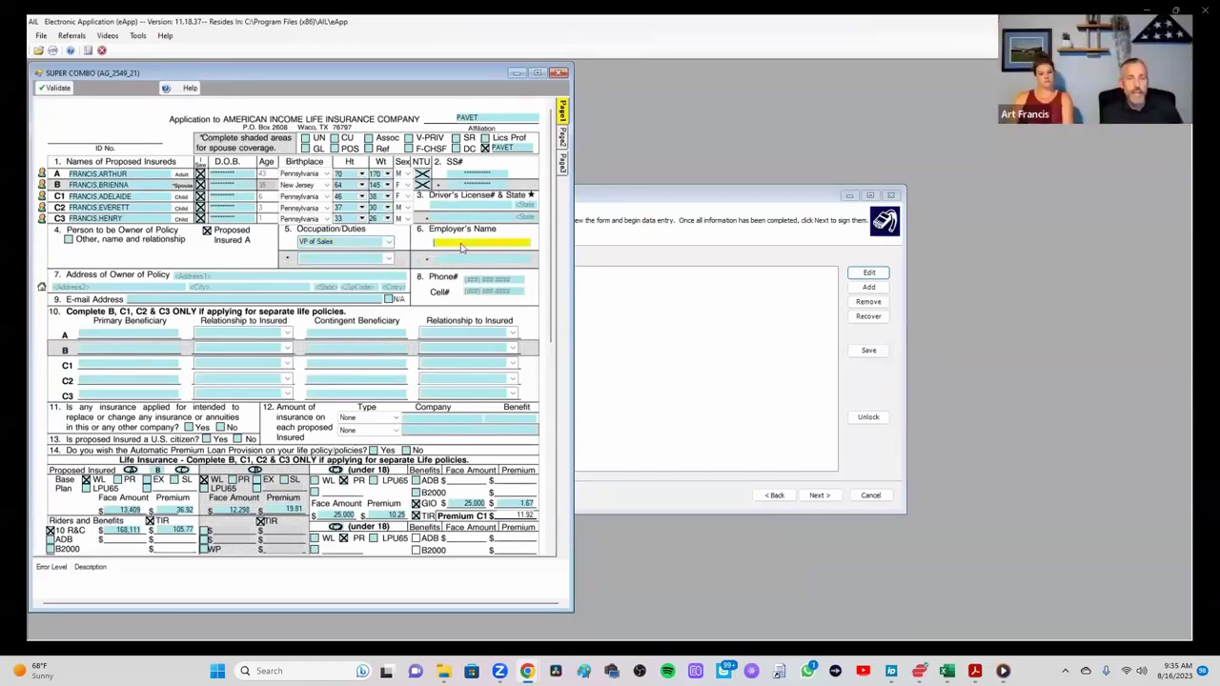
text(NN)
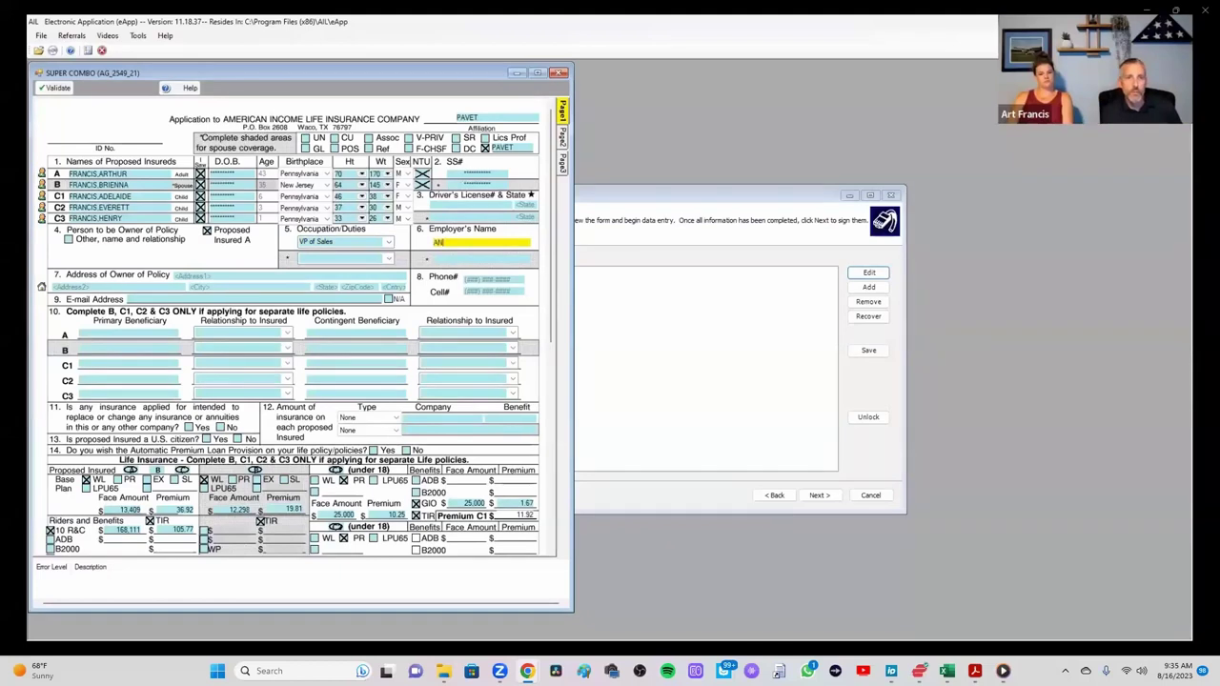
text(DUS)
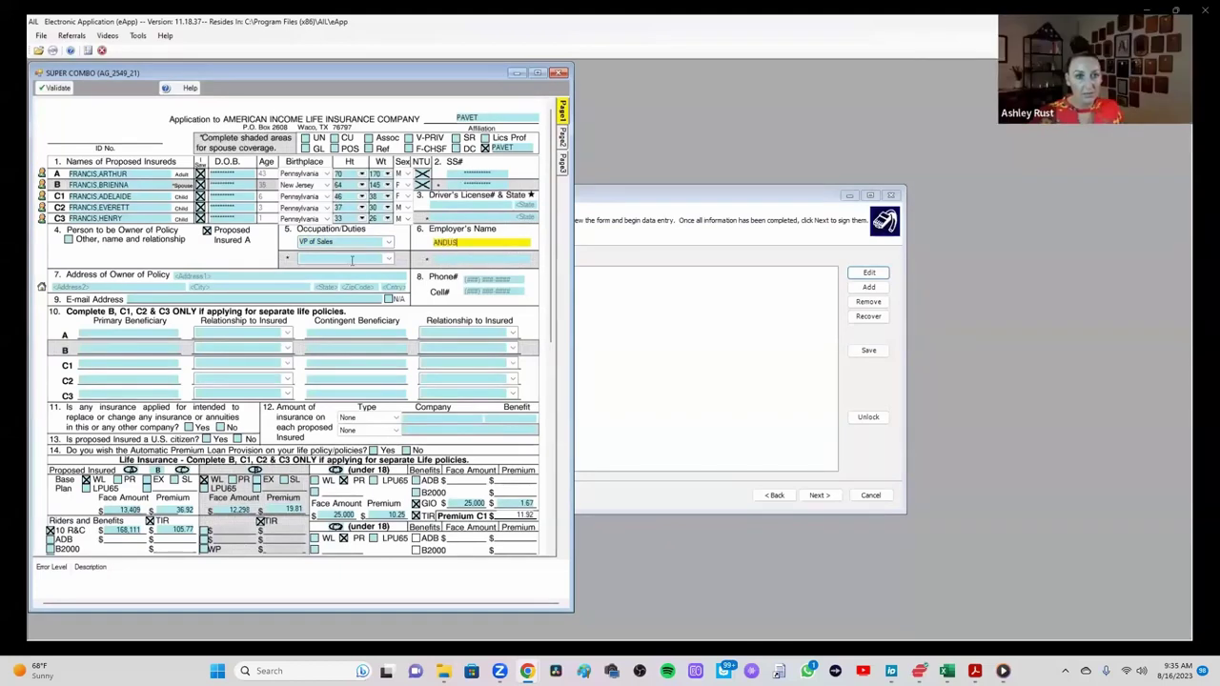
- Record the spouse's occupation as Homemaker with employer SELF
click(351, 259)
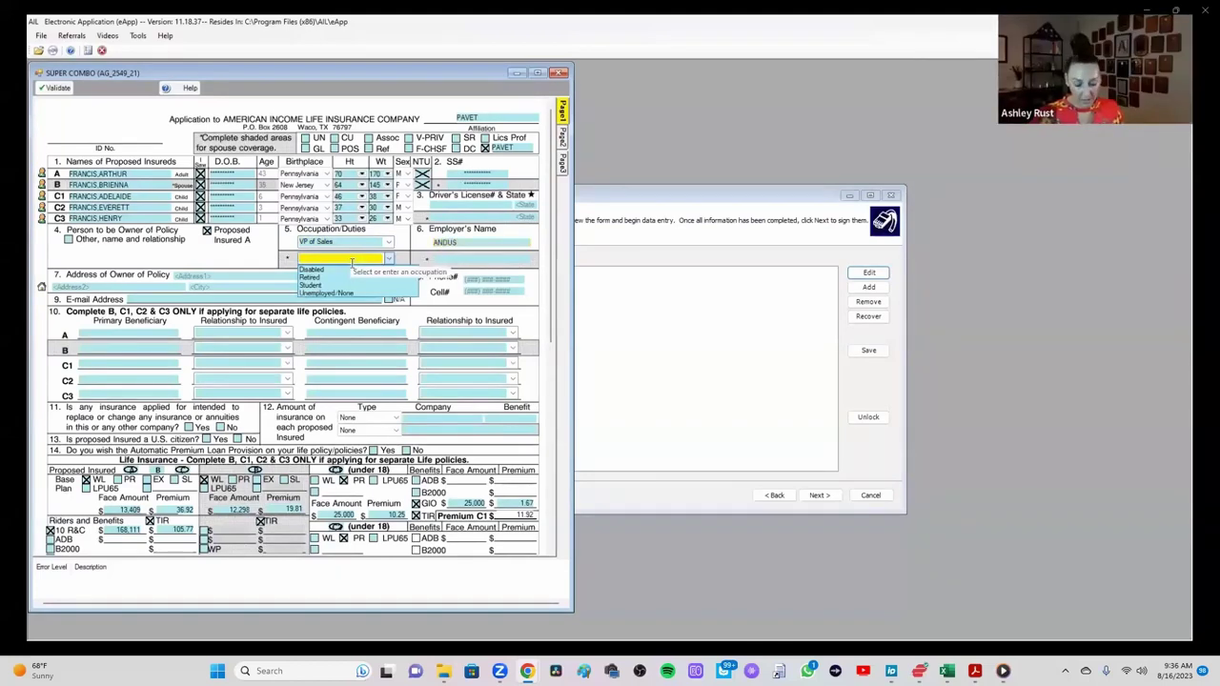
text(Homemaker)
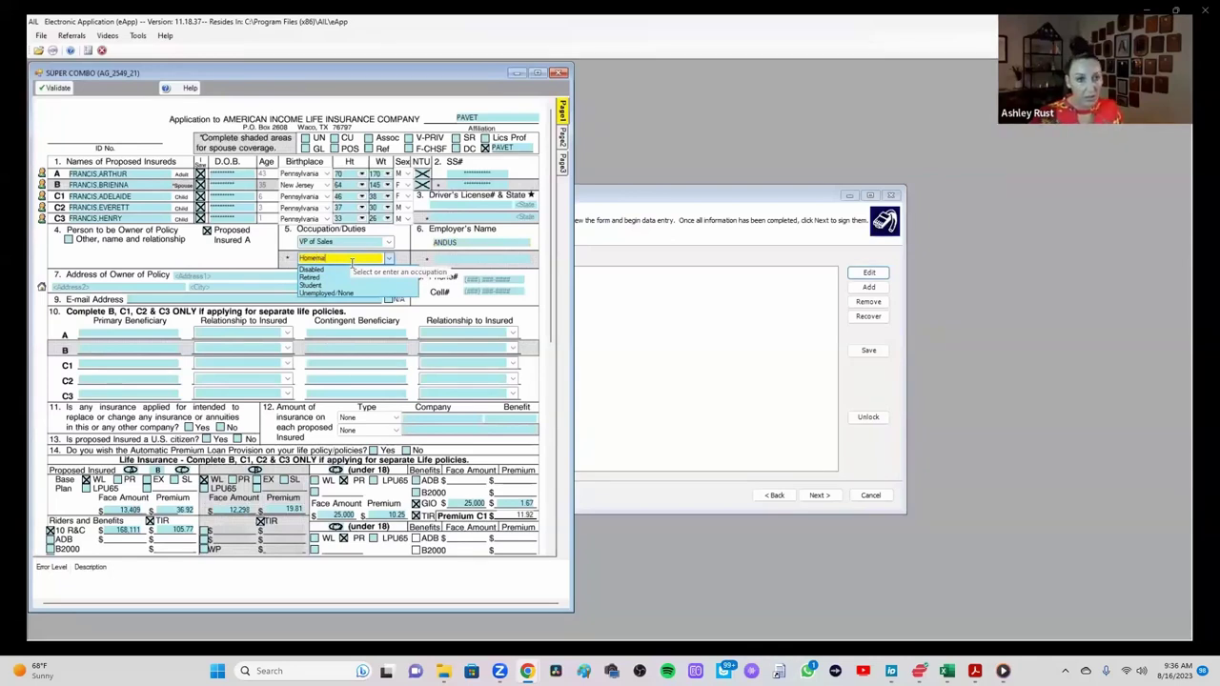
click(477, 259)
text(SELF)
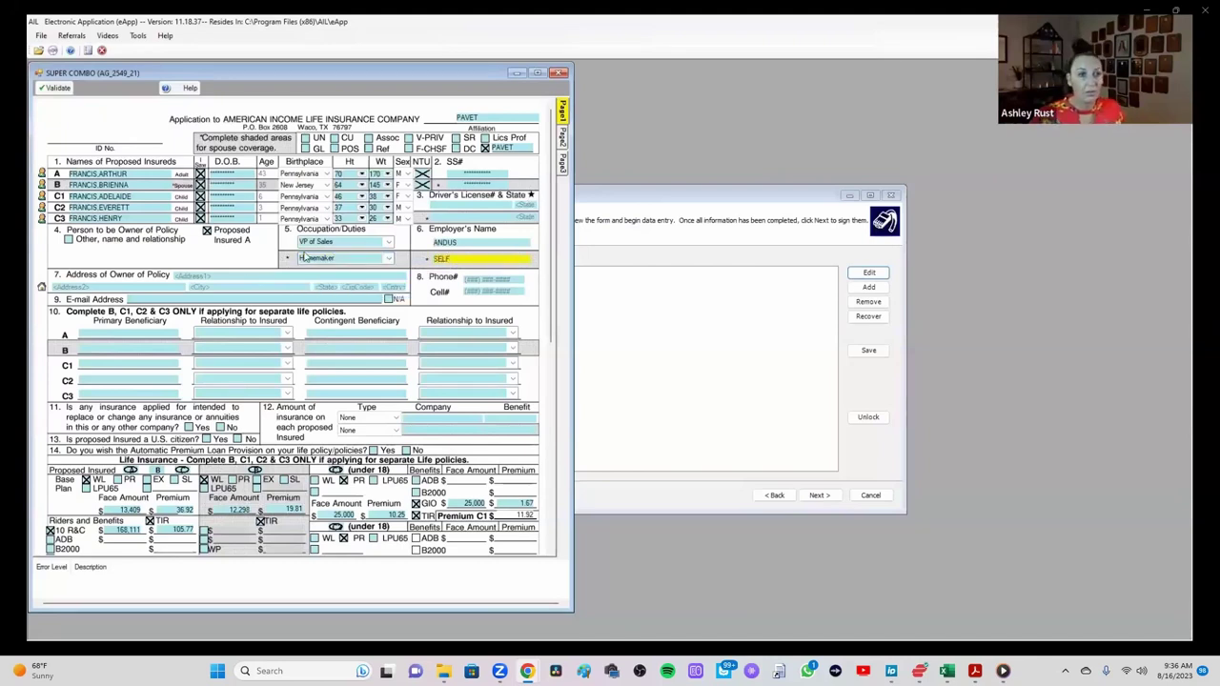
click(222, 277)
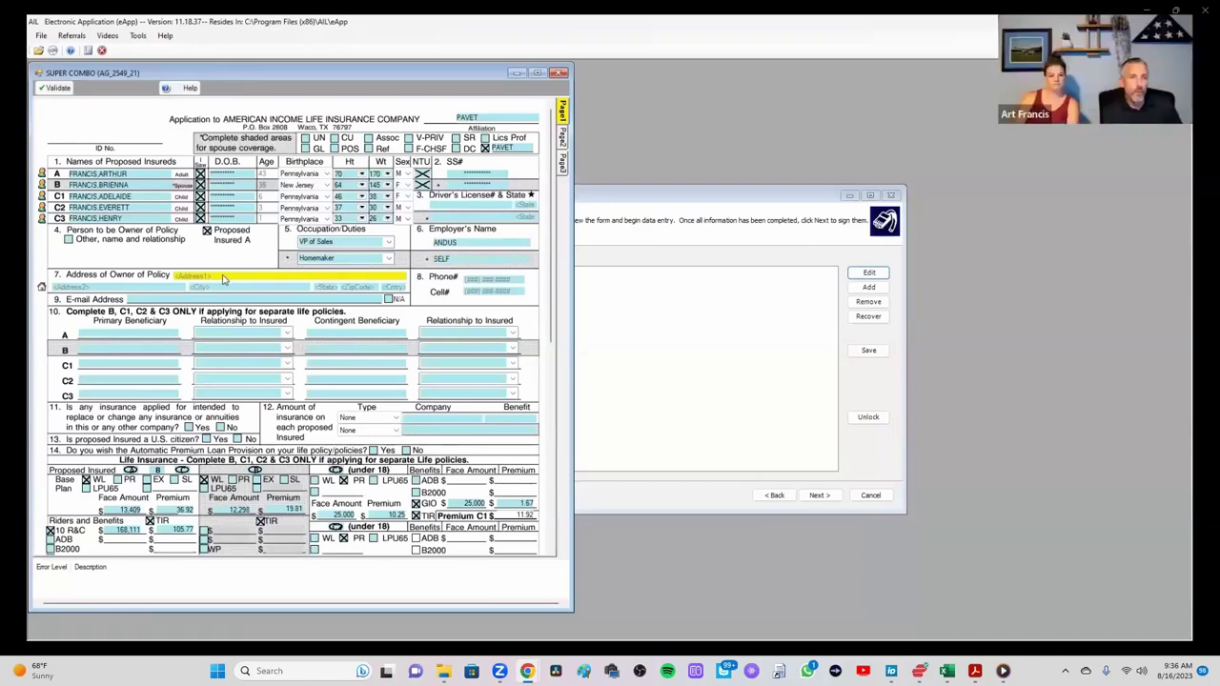
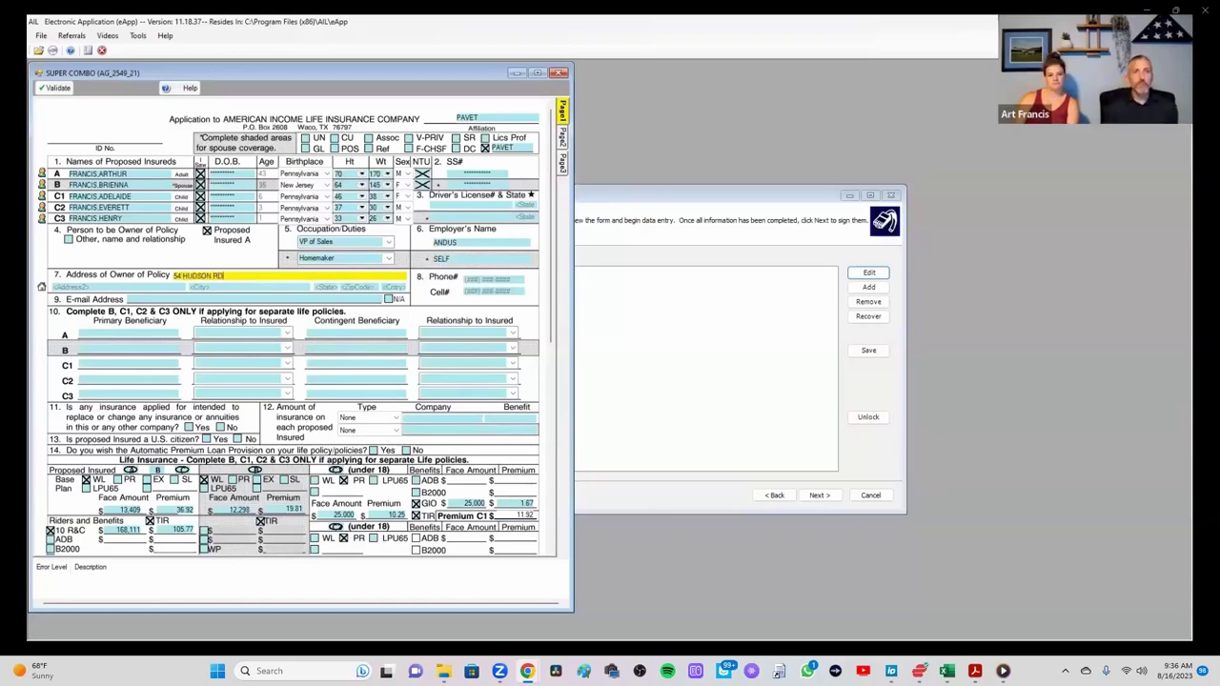
- Enter the policy owner's street, city, state and zip code
click(228, 285)
text(PLAINS)
key(Tab)
text(PA)
key(Tab)
text(18705)
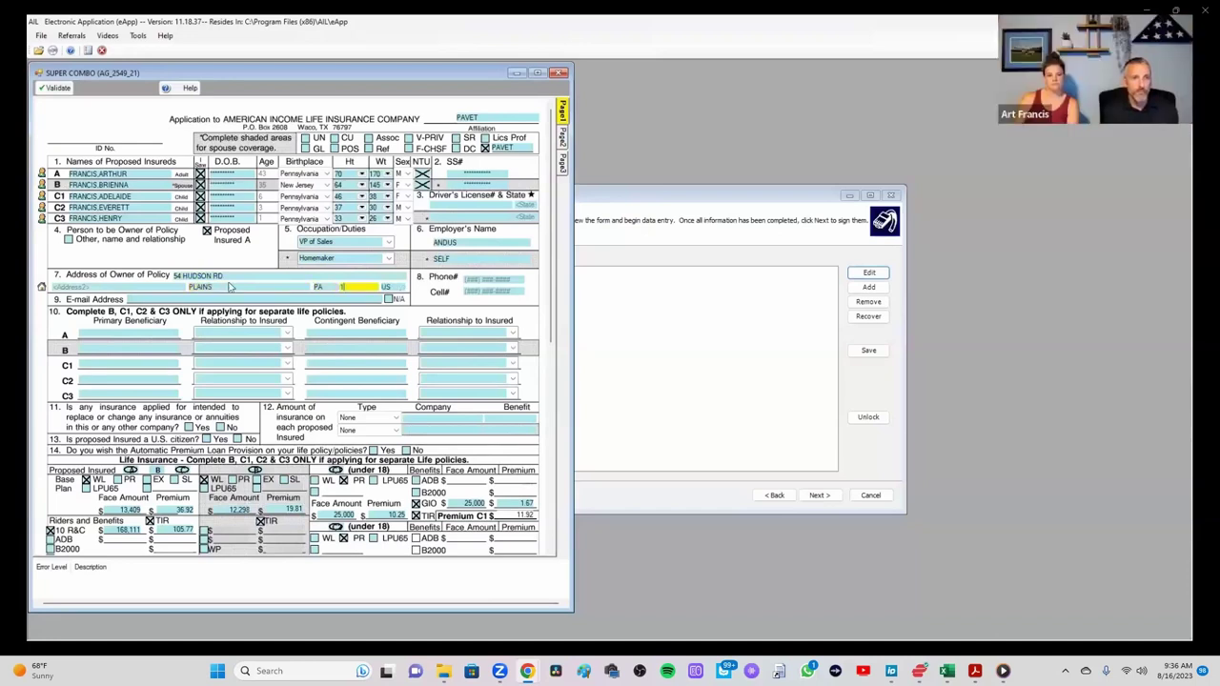
- Fill in the owner's e-mail address and phone and cell numbers
click(241, 302)
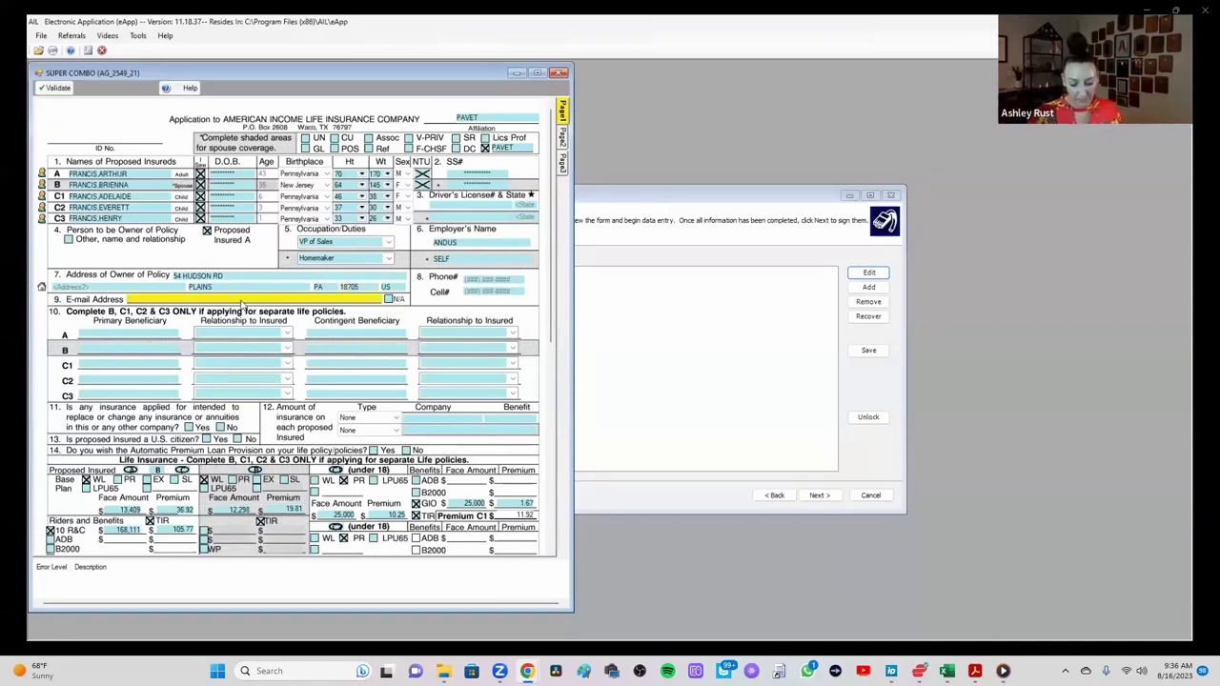
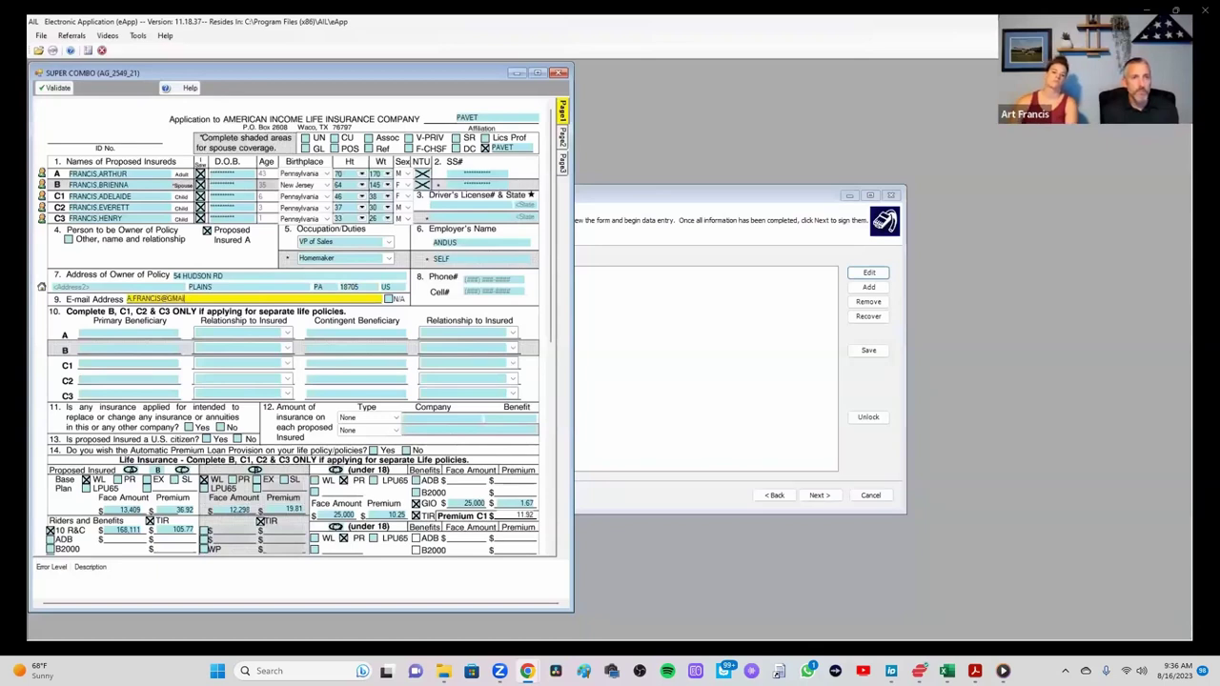
click(473, 277)
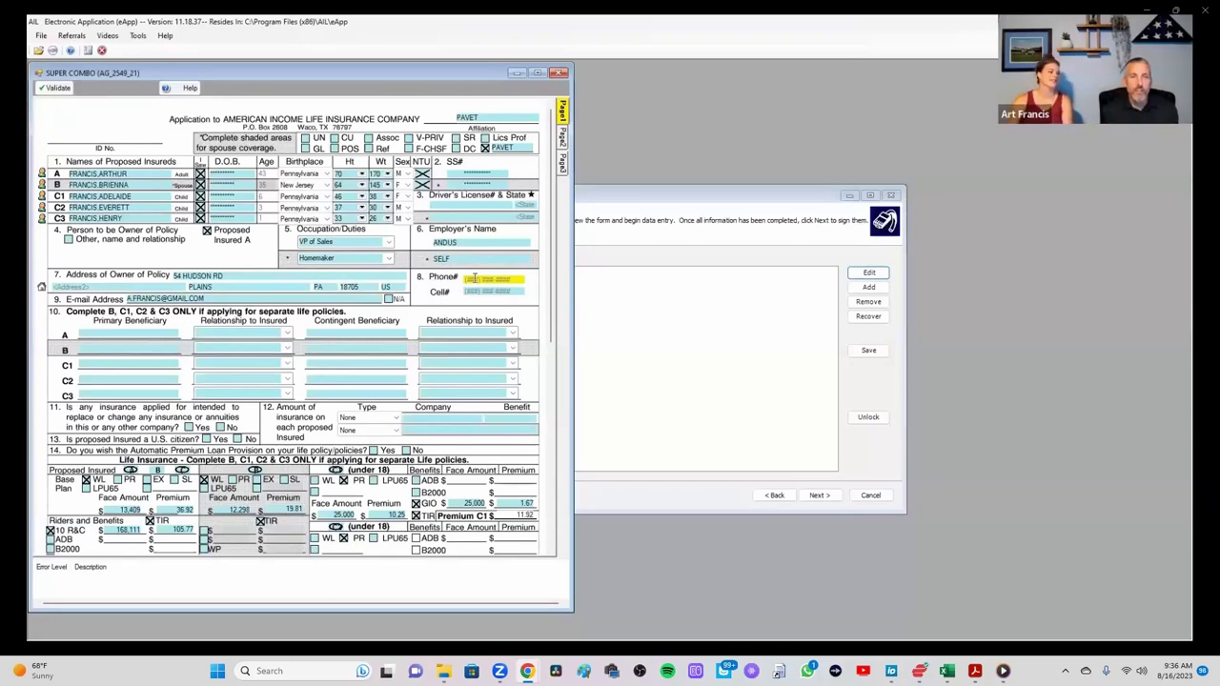
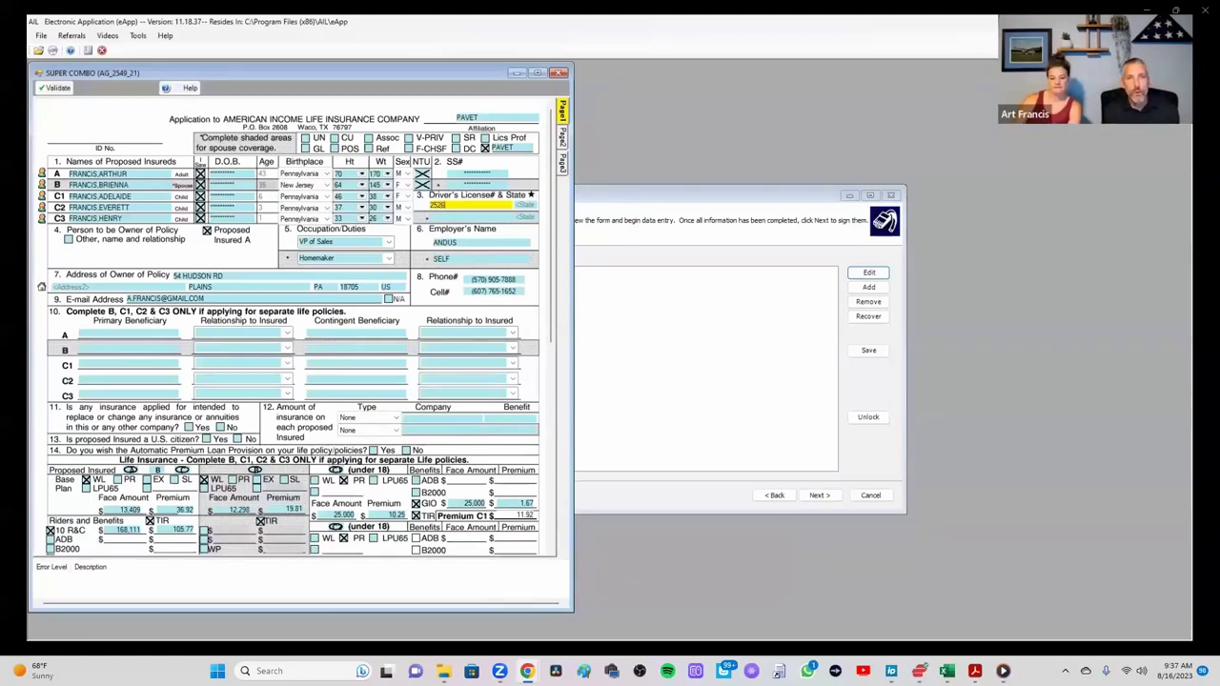
- Enter driver's license numbers for insureds A and B, both issued in PA
key(Tab)
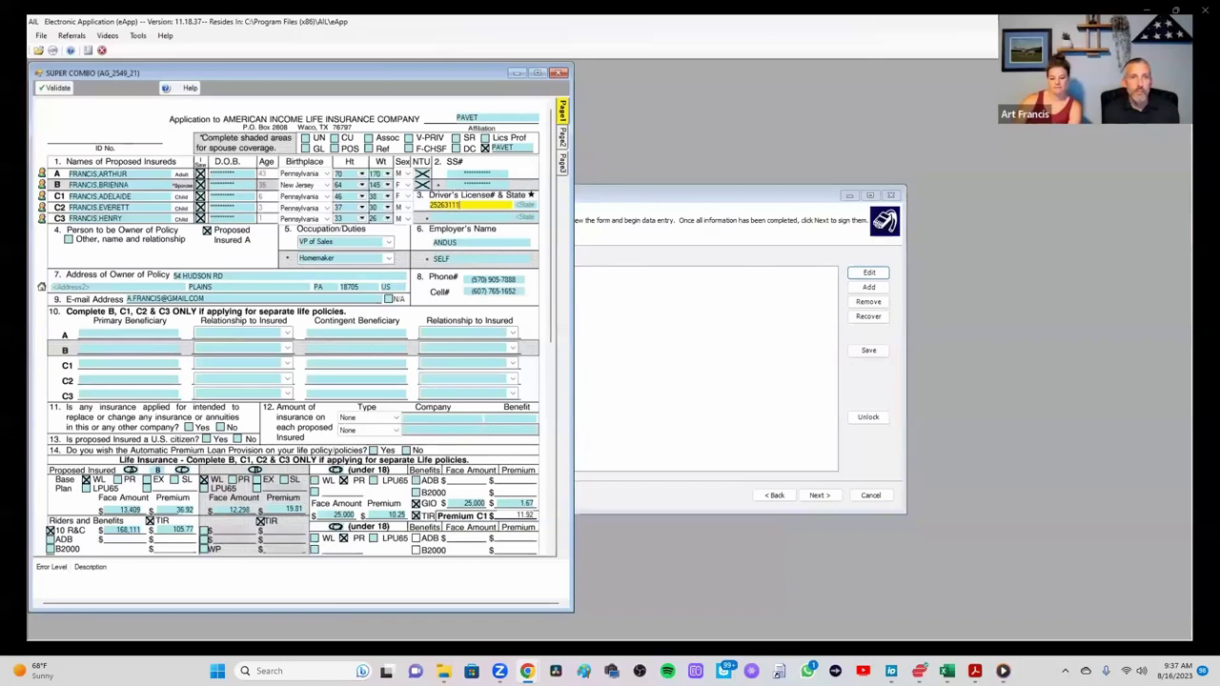
text(PA)
key(Tab)
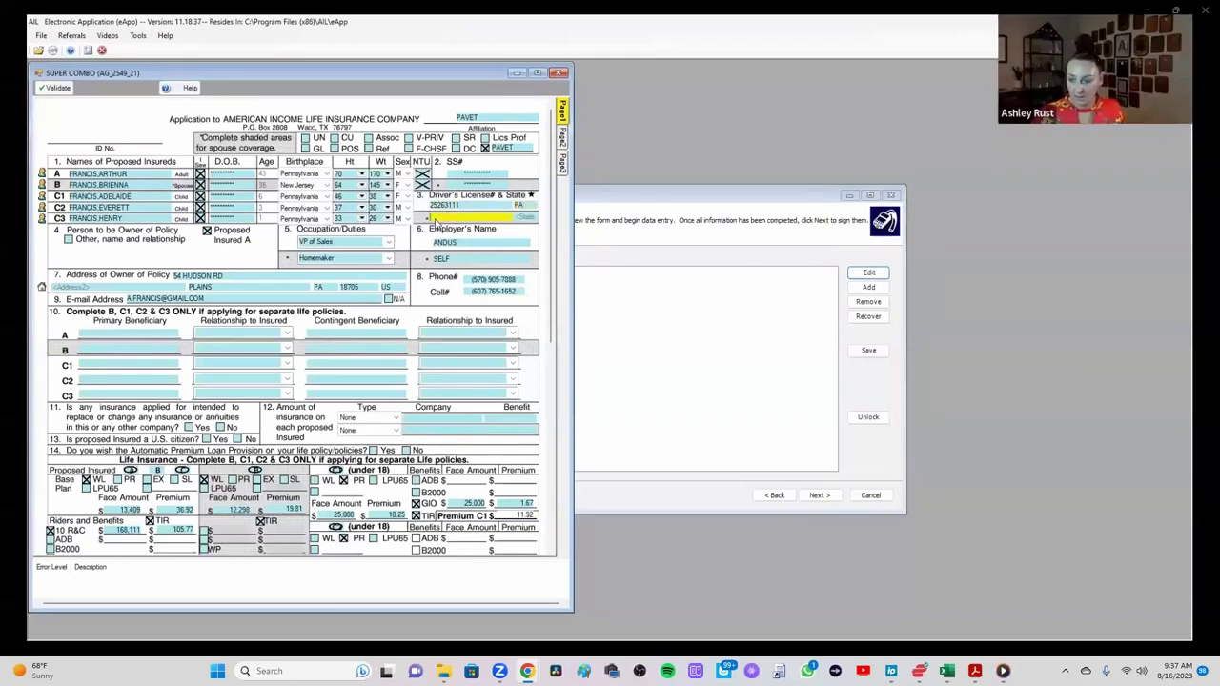
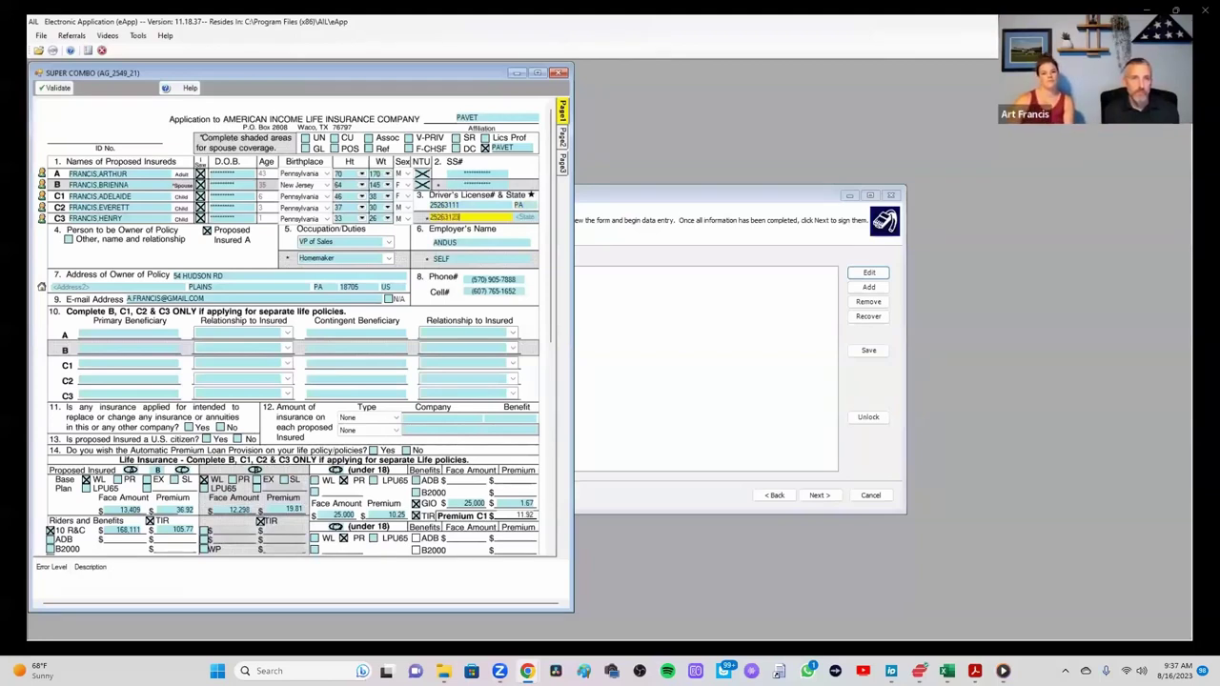
key(Tab)
text(PA)
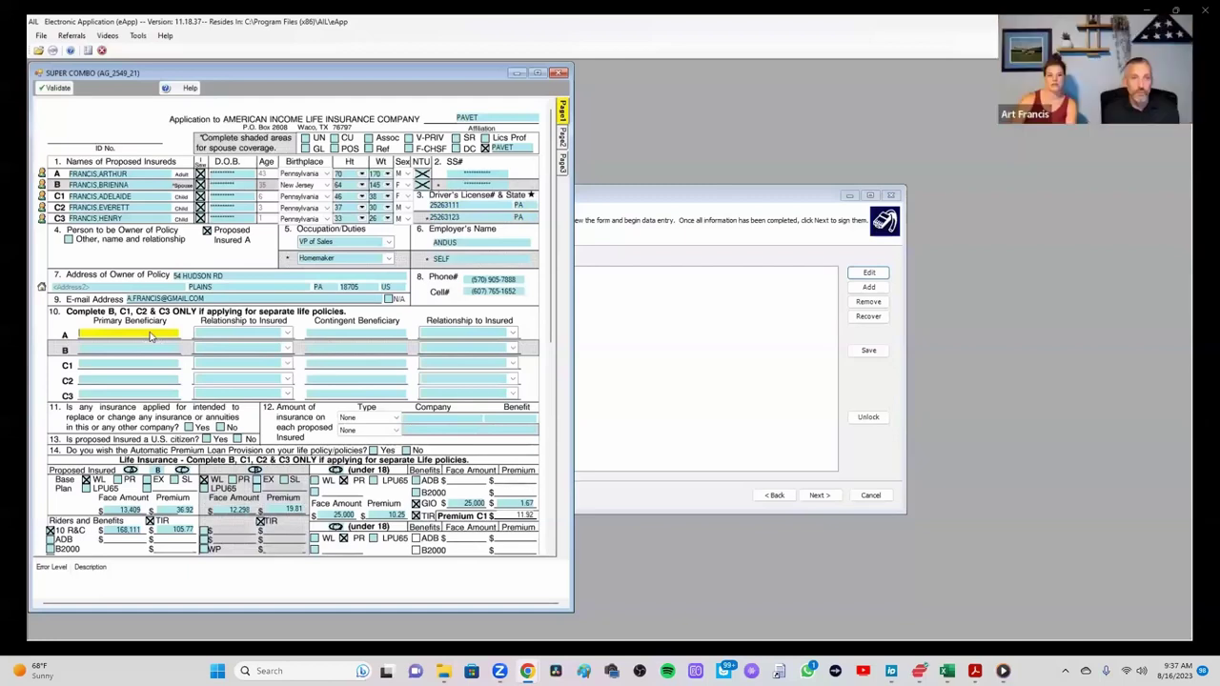
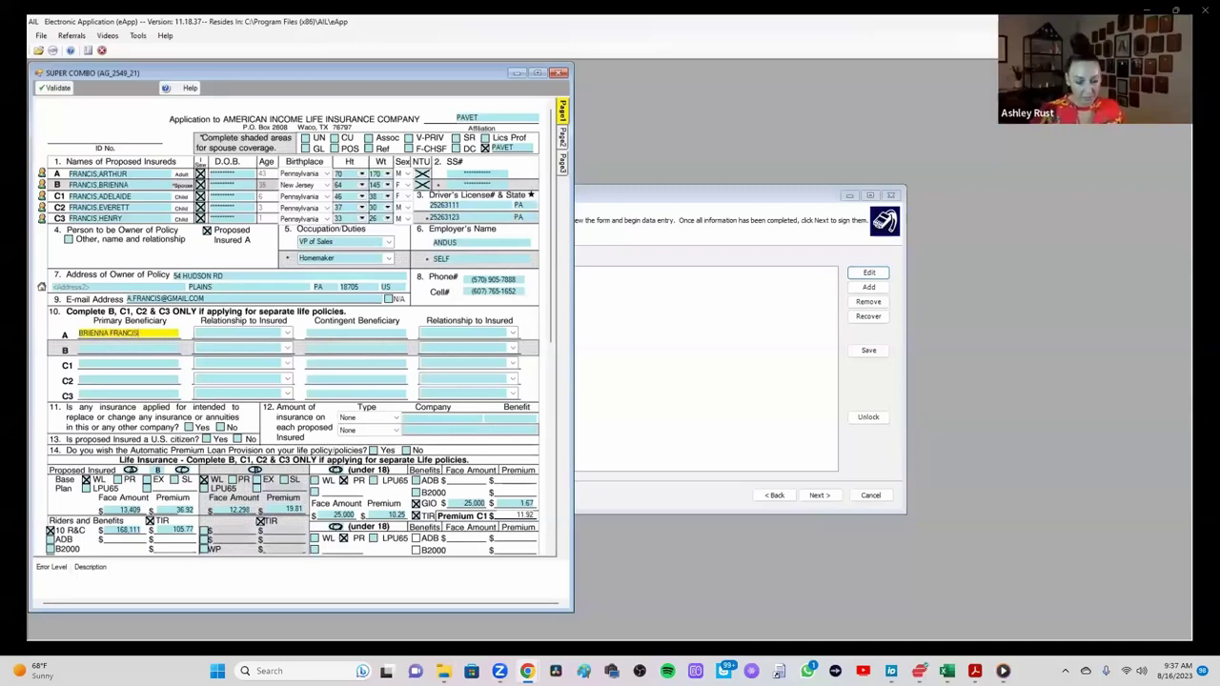
- For insured A, name the wife as primary beneficiary and the sister as contingent beneficiary
key(Tab)
text(W)
key(Tab)
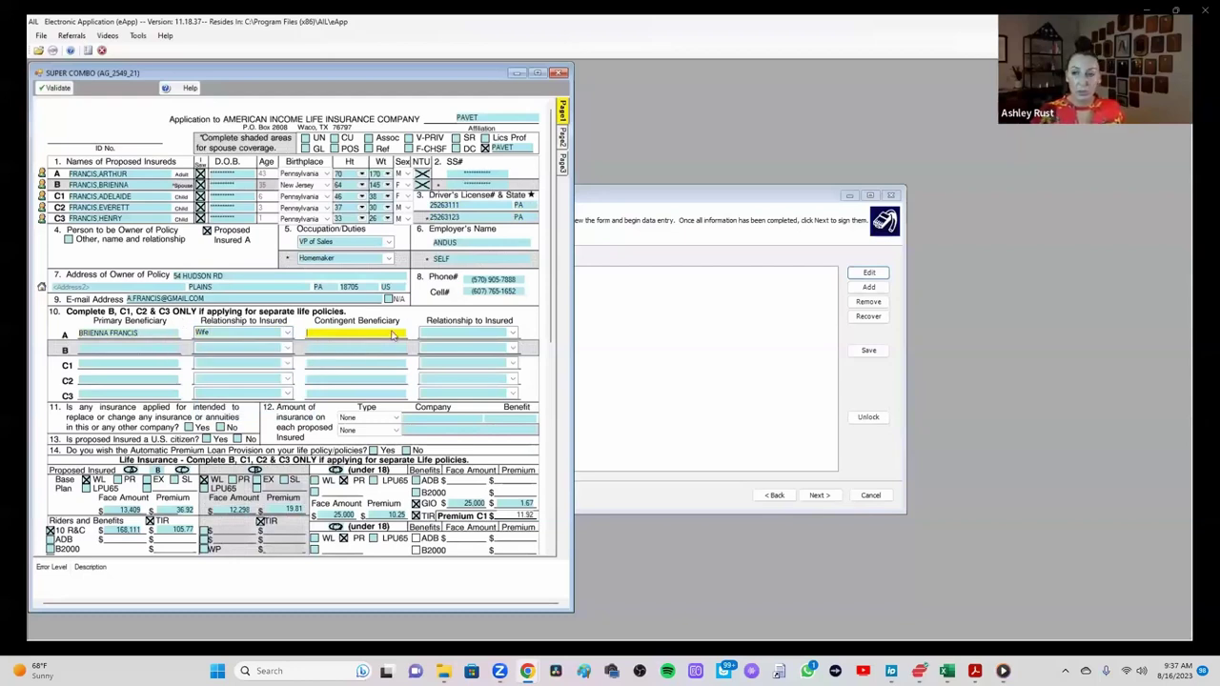
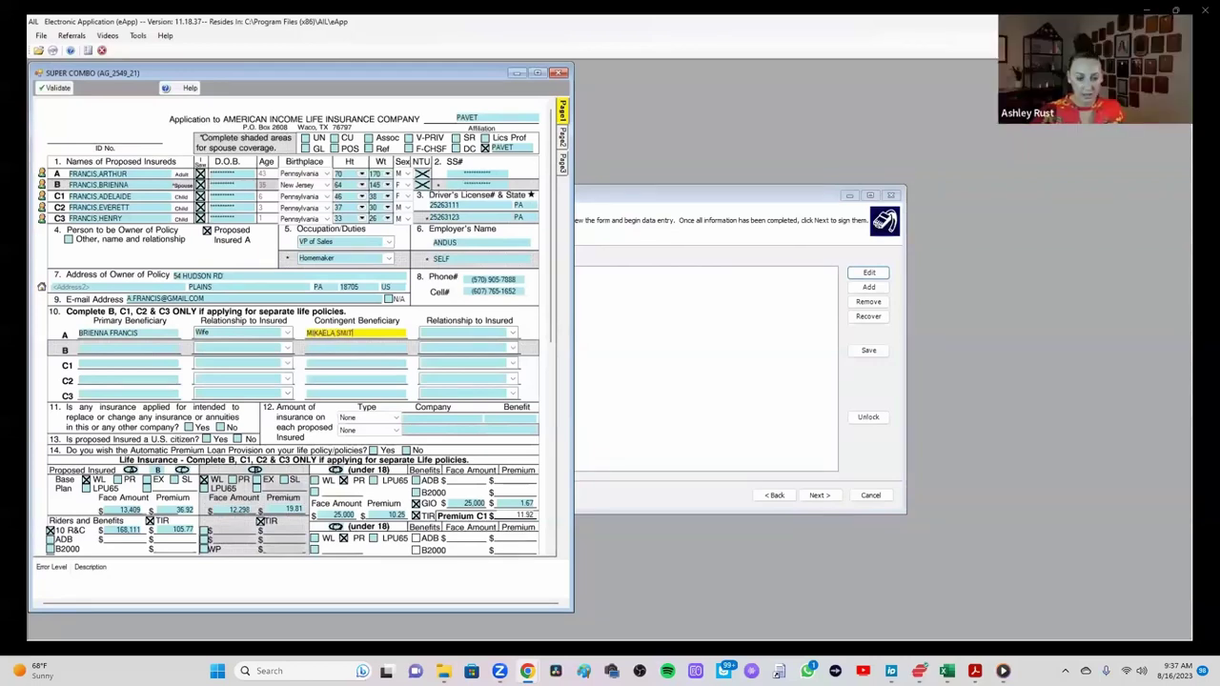
key(Tab)
text(Siste)
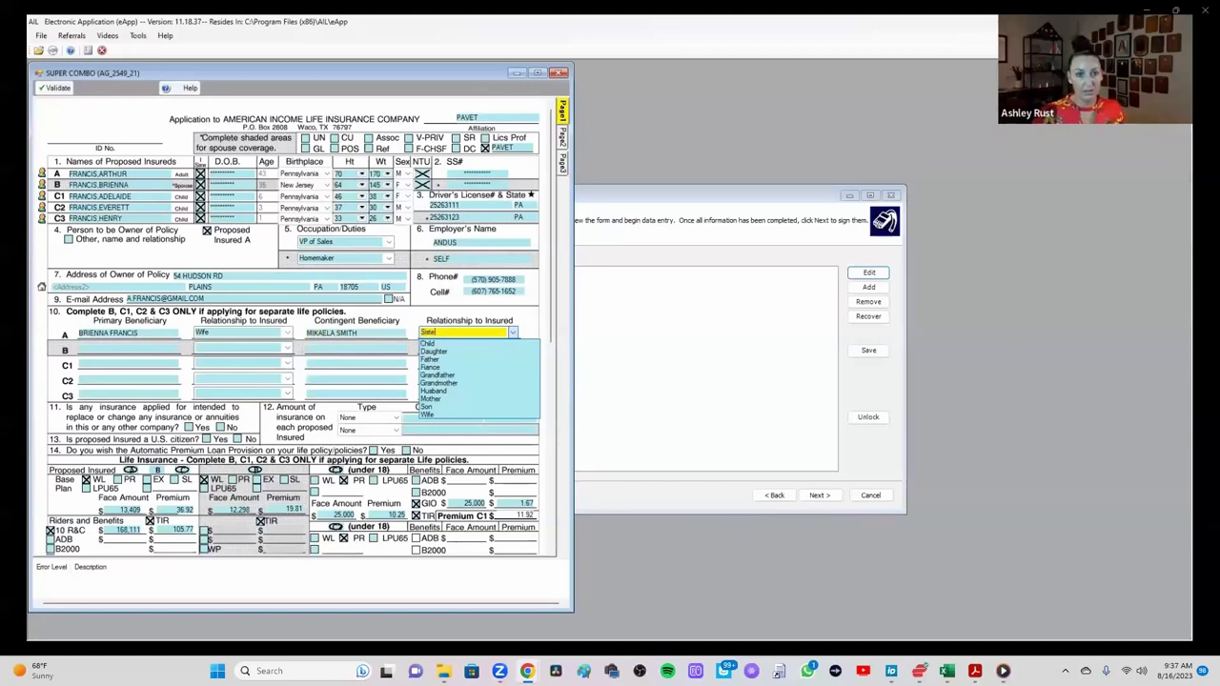
key(Tab)
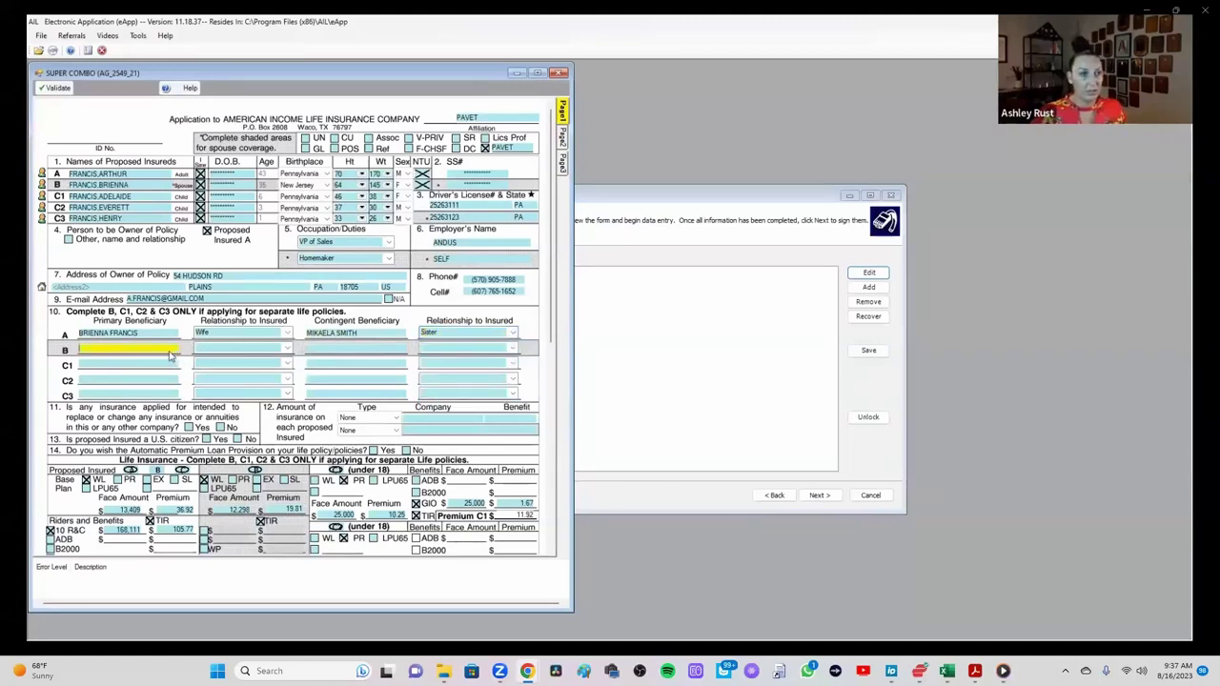
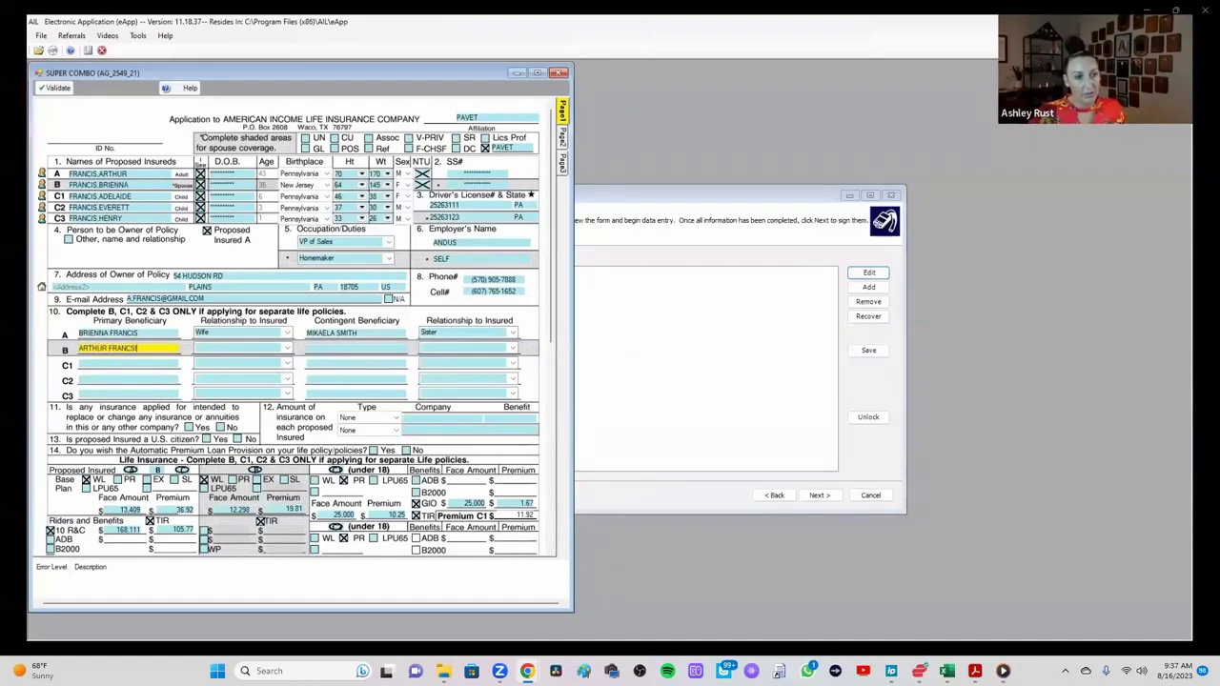
- For insured B, name the husband as primary (Husband) and the sister as contingent (Sister)
key(Tab)
text(Husband)
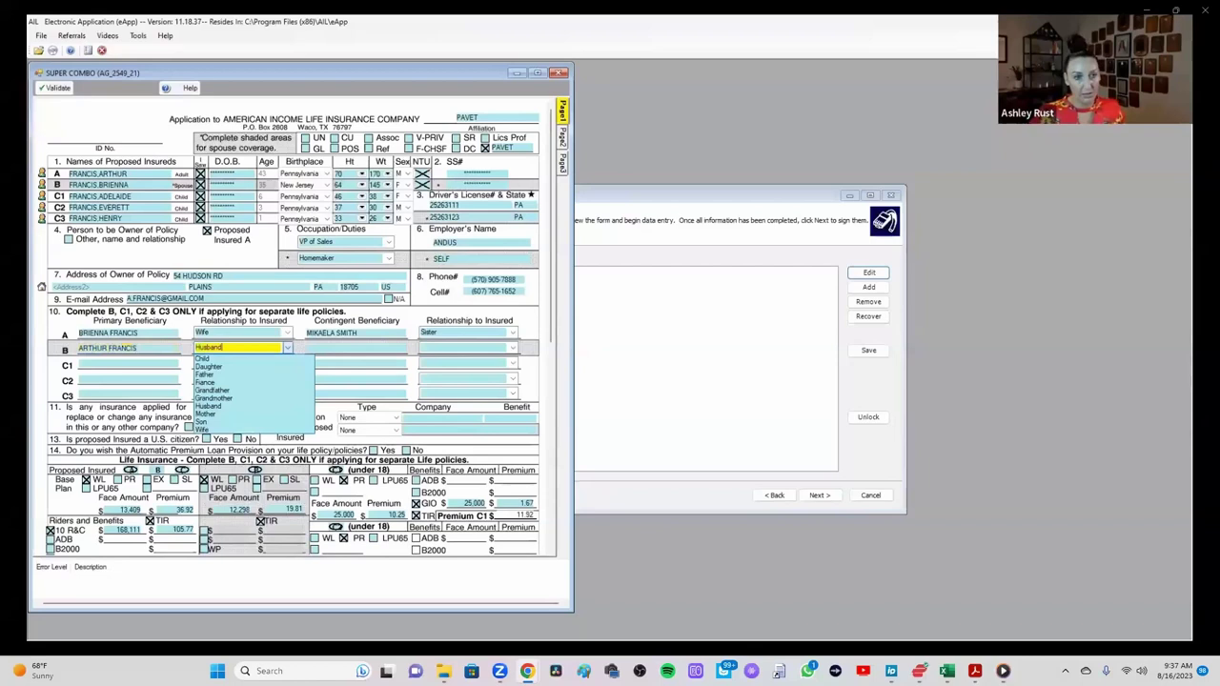
key(Tab)
text(MI)
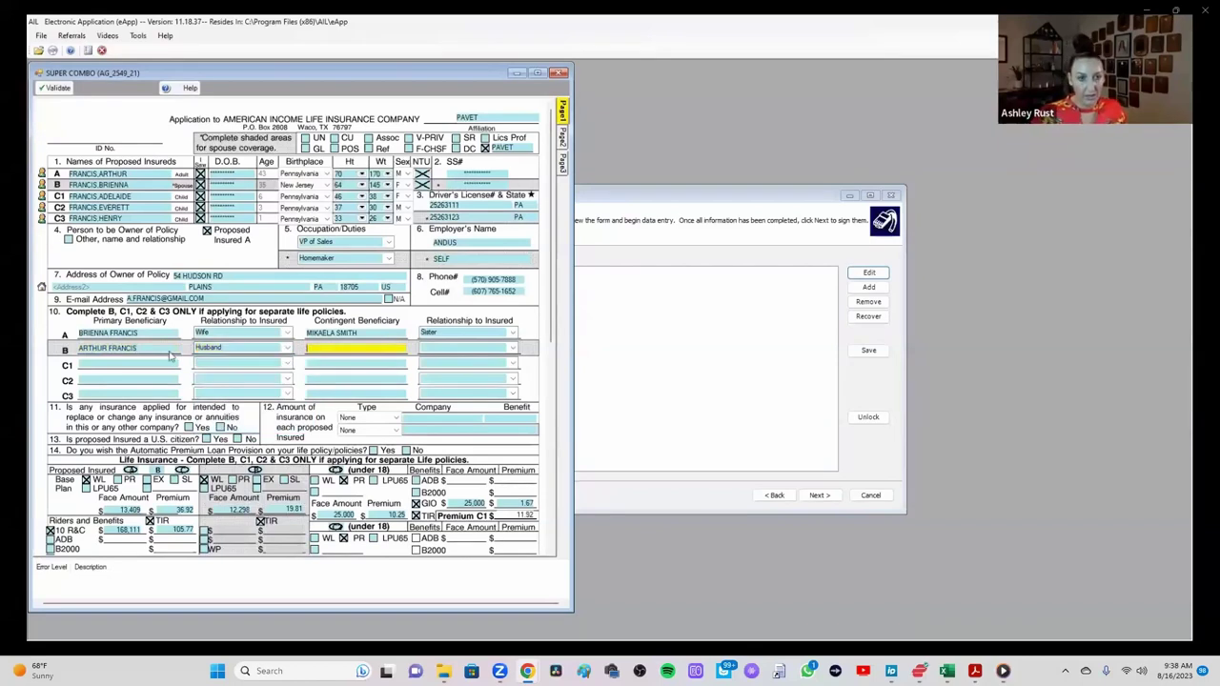
key(Tab)
text(S)
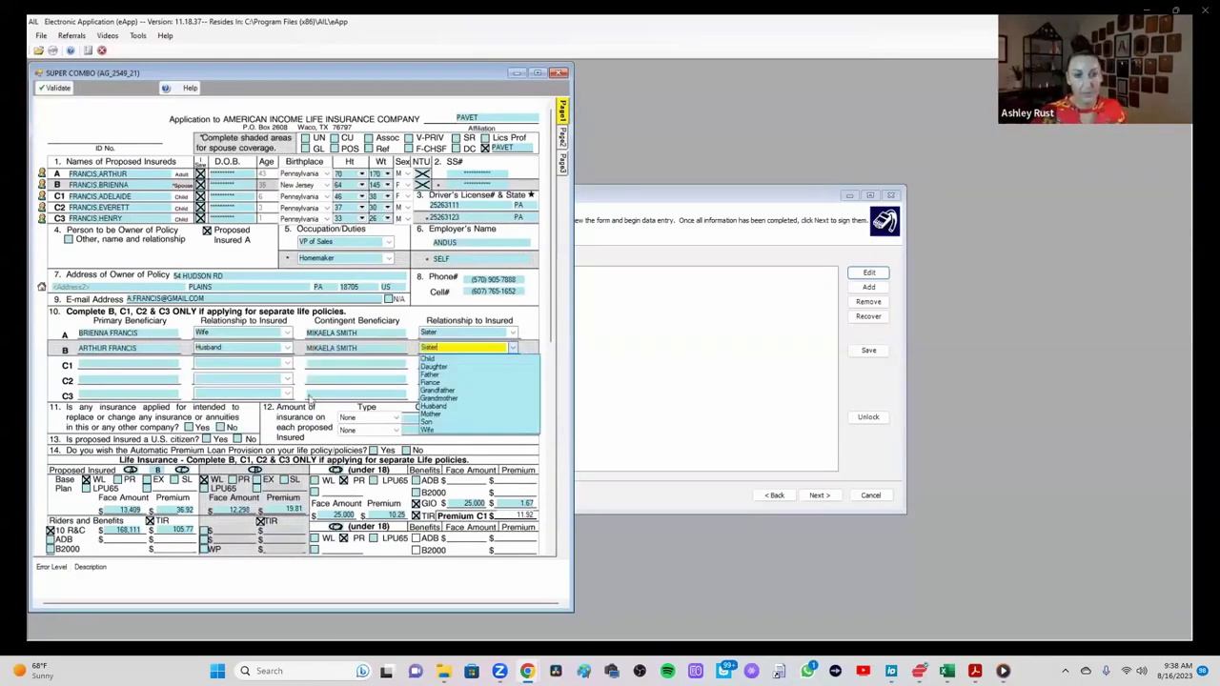
click(119, 367)
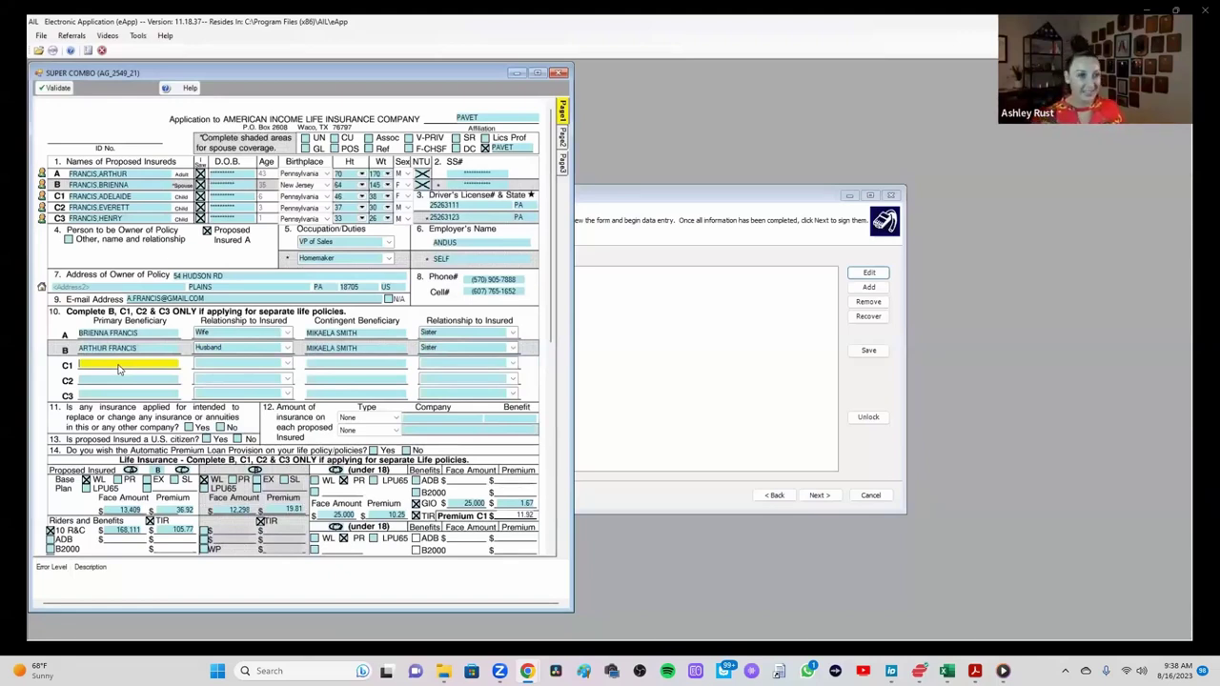
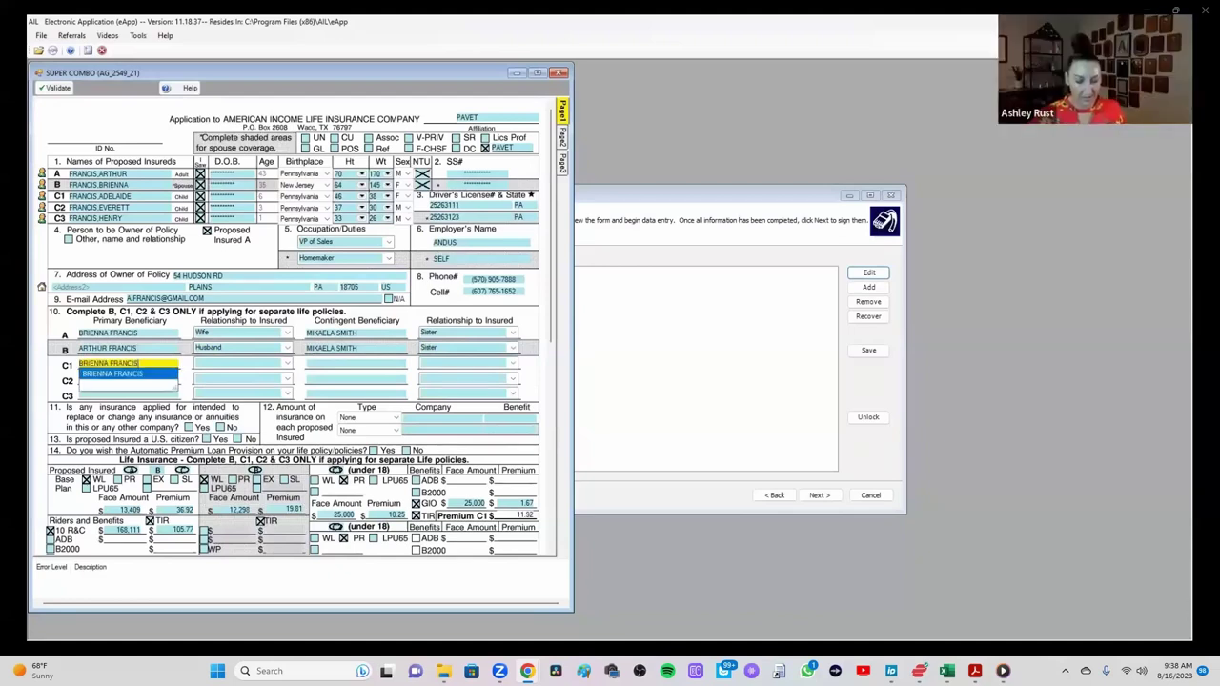
- Give child C1 the mother as primary (Mother) and father as contingent (Father) beneficiary
key(Tab)
text(M)
key(Tab)
text(ARTHU)
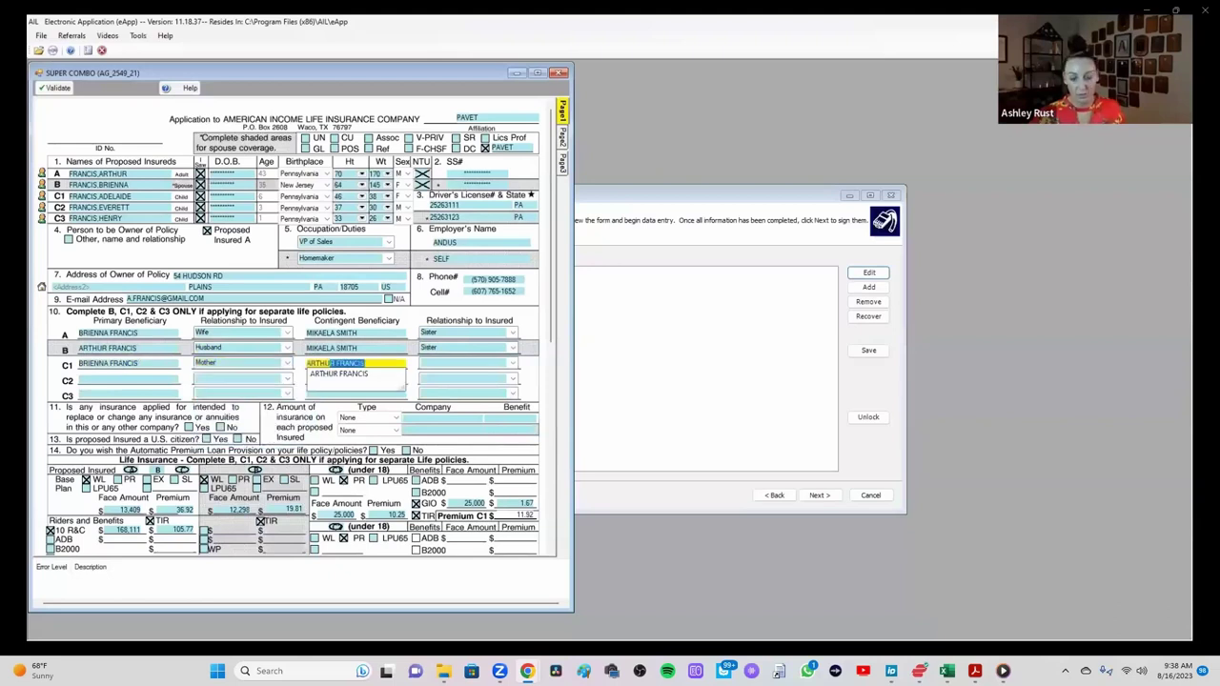
key(Down)
key(Tab)
text(Fa)
key(Tab)
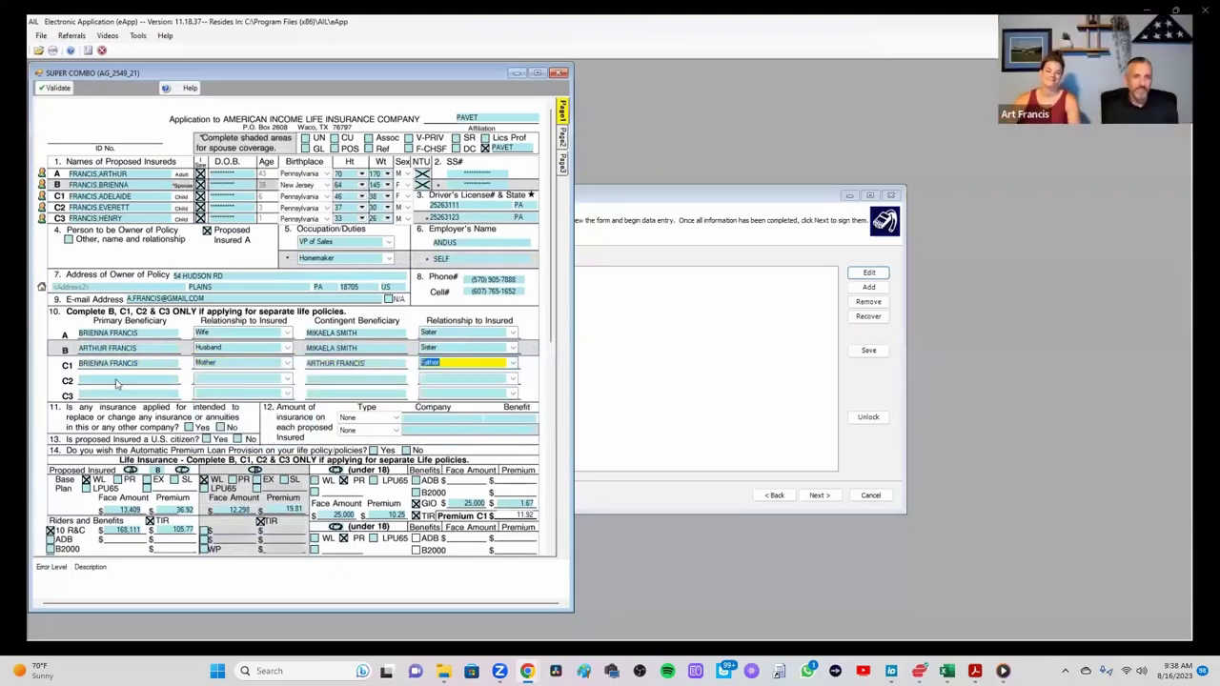
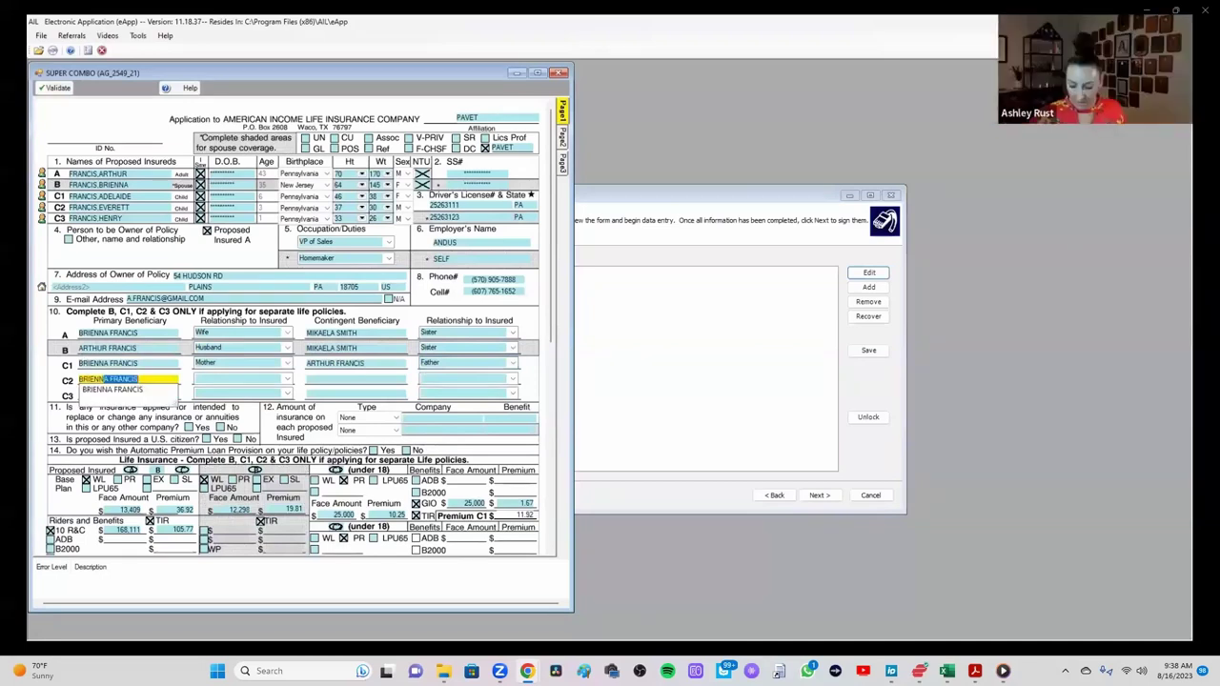
- Give child C2 the mother as primary (Mother) and father as contingent (Father) beneficiary
key(Down)
key(Tab)
text(M)
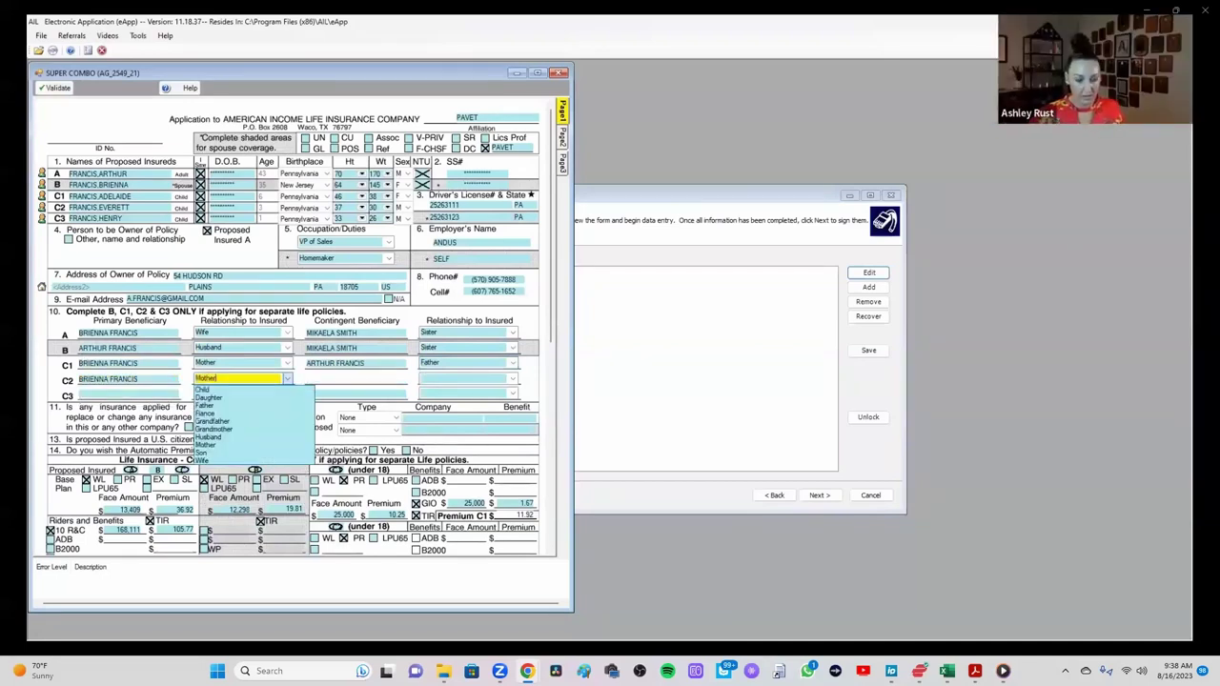
key(Tab)
text(ARTHUR)
key(Down)
key(Tab)
text(F)
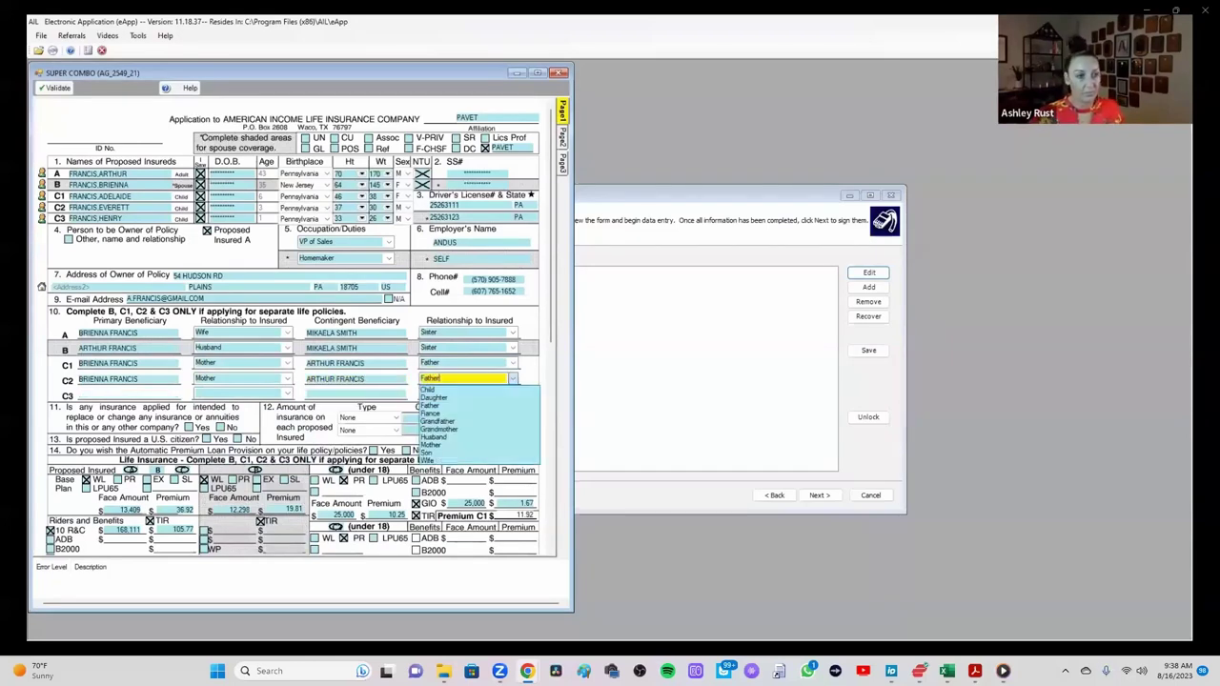
key(Tab)
- Name the mother (Mother) as C3's primary and the father as C3's contingent beneficiary
text(B)
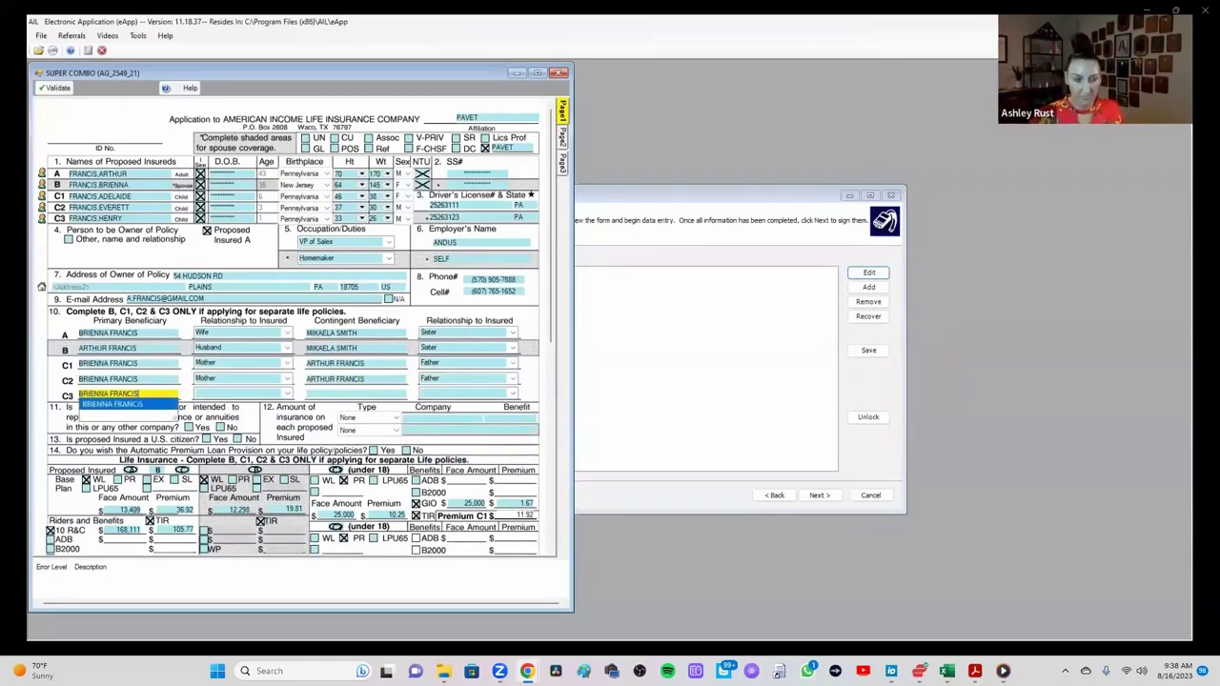
key(Tab)
text(M)
key(Tab)
text(A)
key(Tab)
- Set C3's contingent relationship to Father, answer No to replacement, Yes to citizenship and Automatic Premium Loan
text(F)
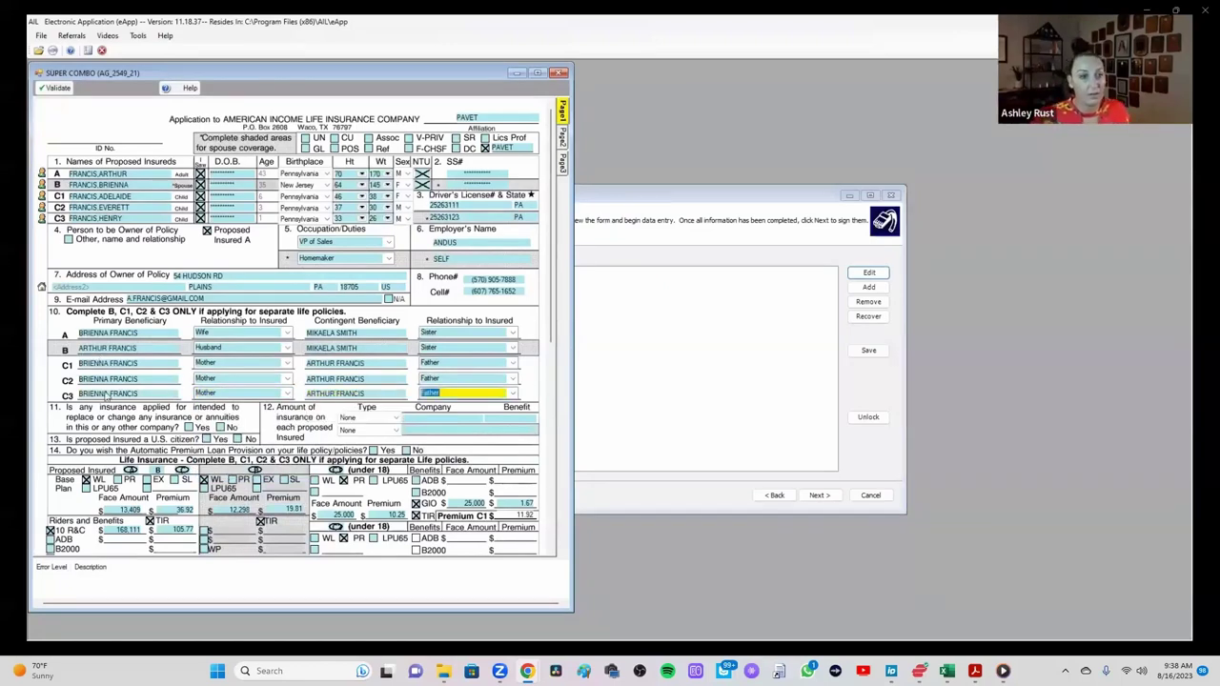
click(219, 427)
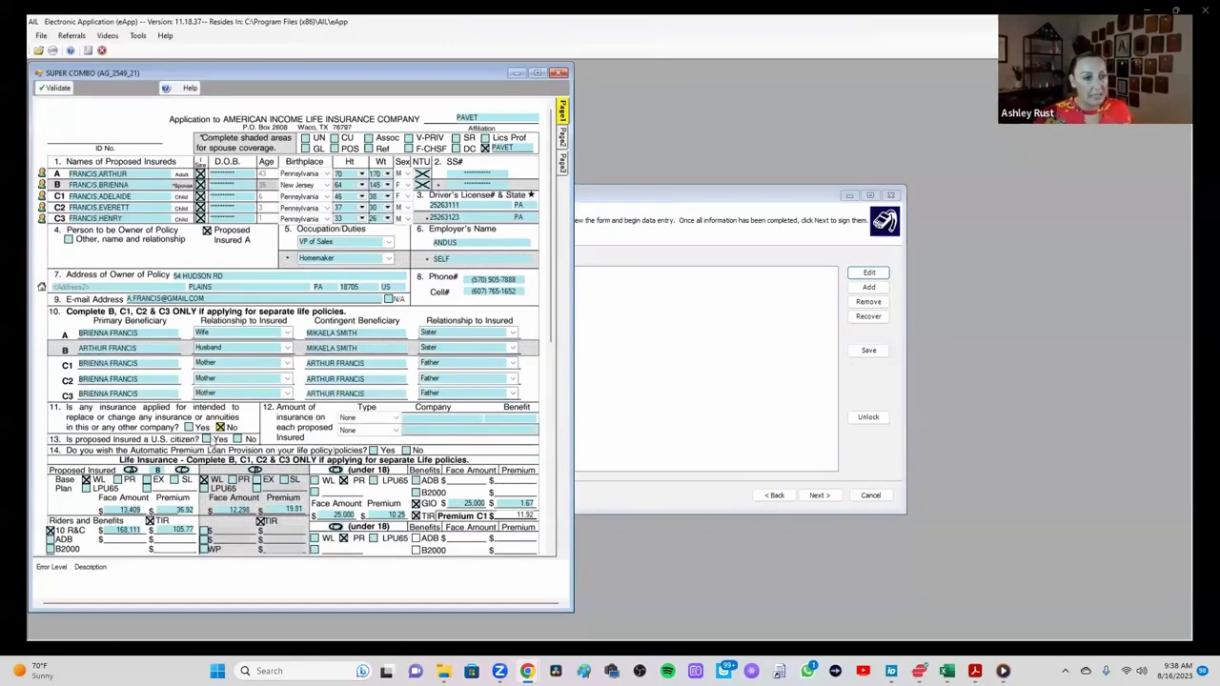
click(207, 440)
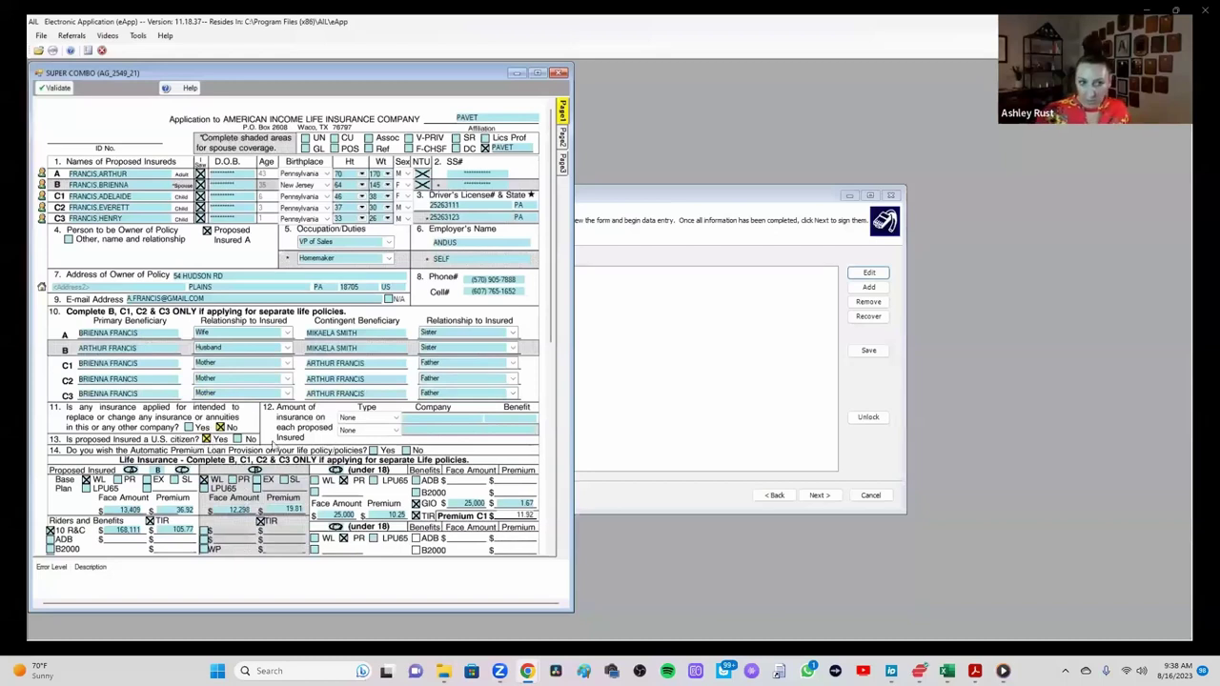
scroll(322, 444, down, 2)
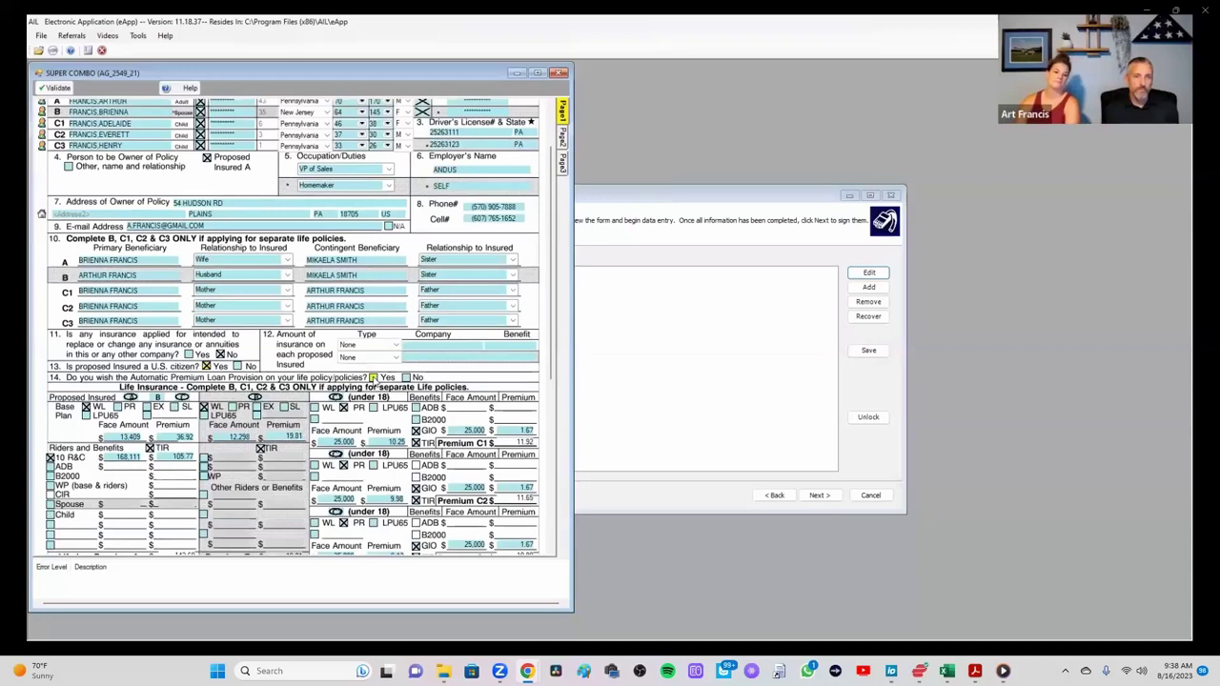
click(373, 378)
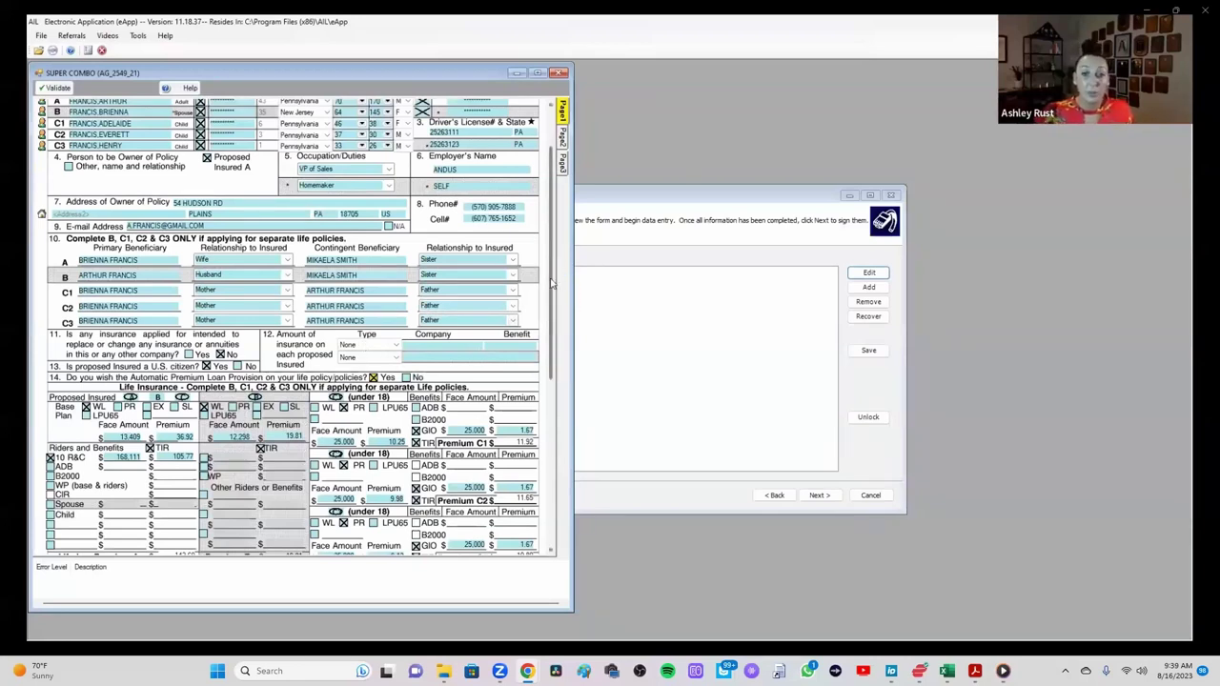
- Add a Family A71 accident policy with a 300.00 benefit
drag(551, 283, 575, 481)
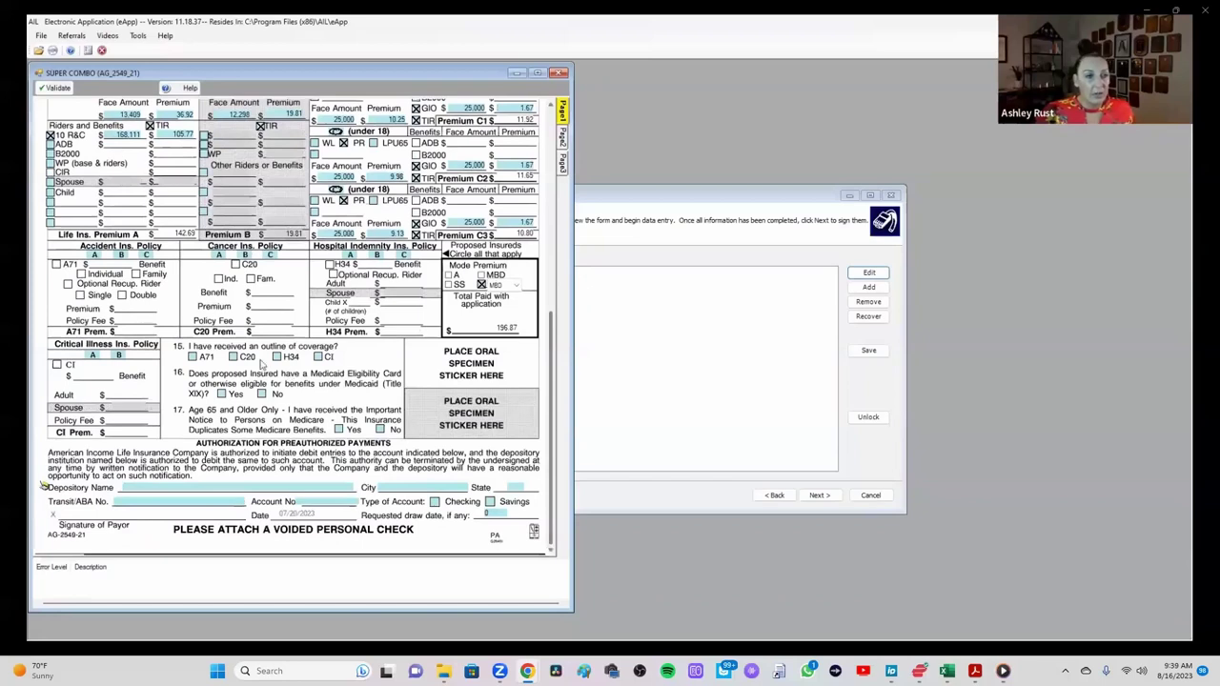
click(93, 255)
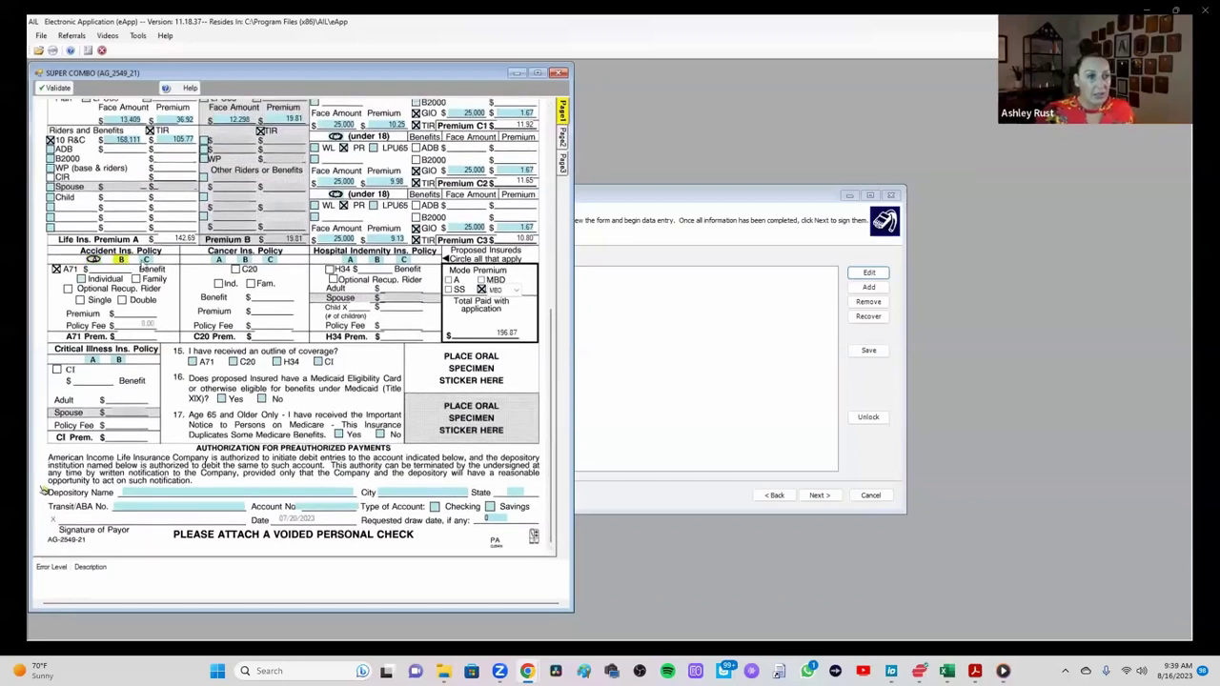
click(137, 280)
click(106, 303)
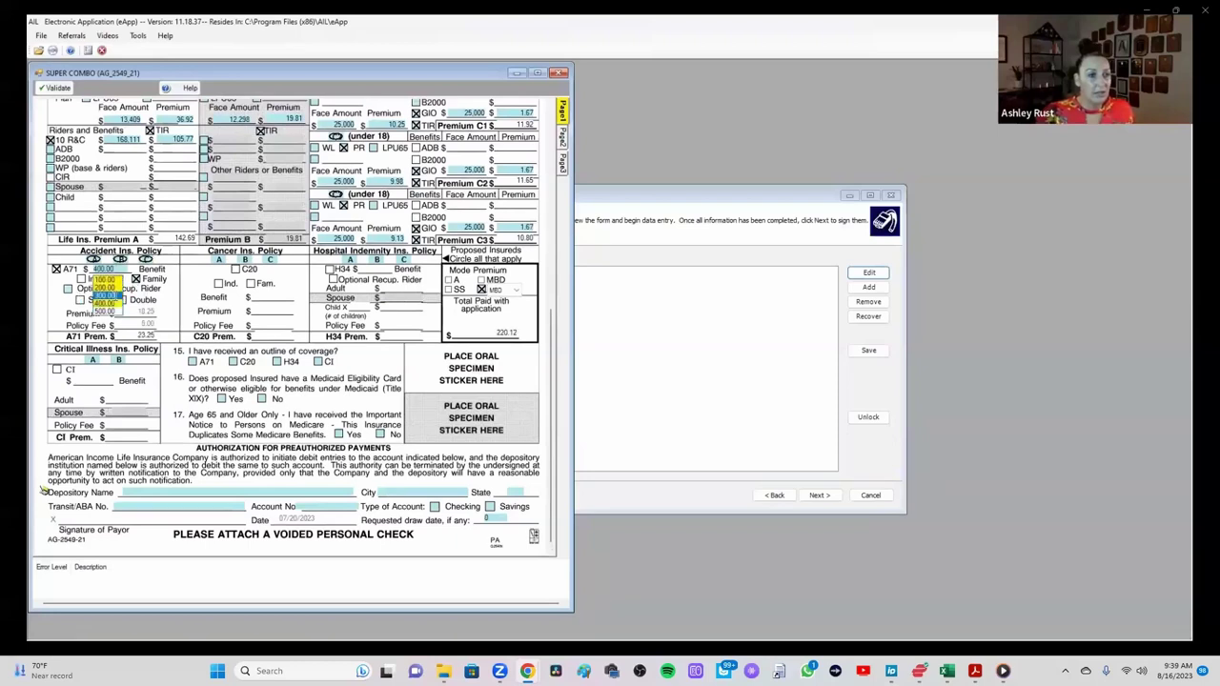
key(Up)
key(Return)
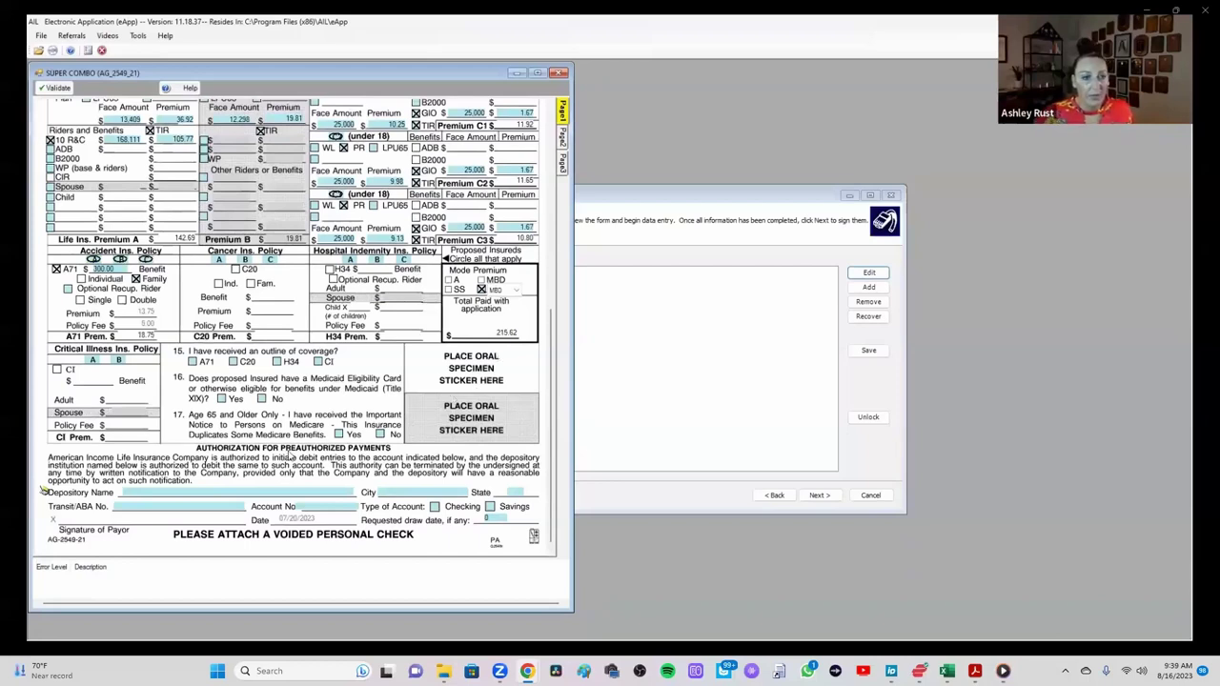
- Enter CHASE BANK, PITTSTON, PA as the depository bank
click(253, 493)
text(CHASE)
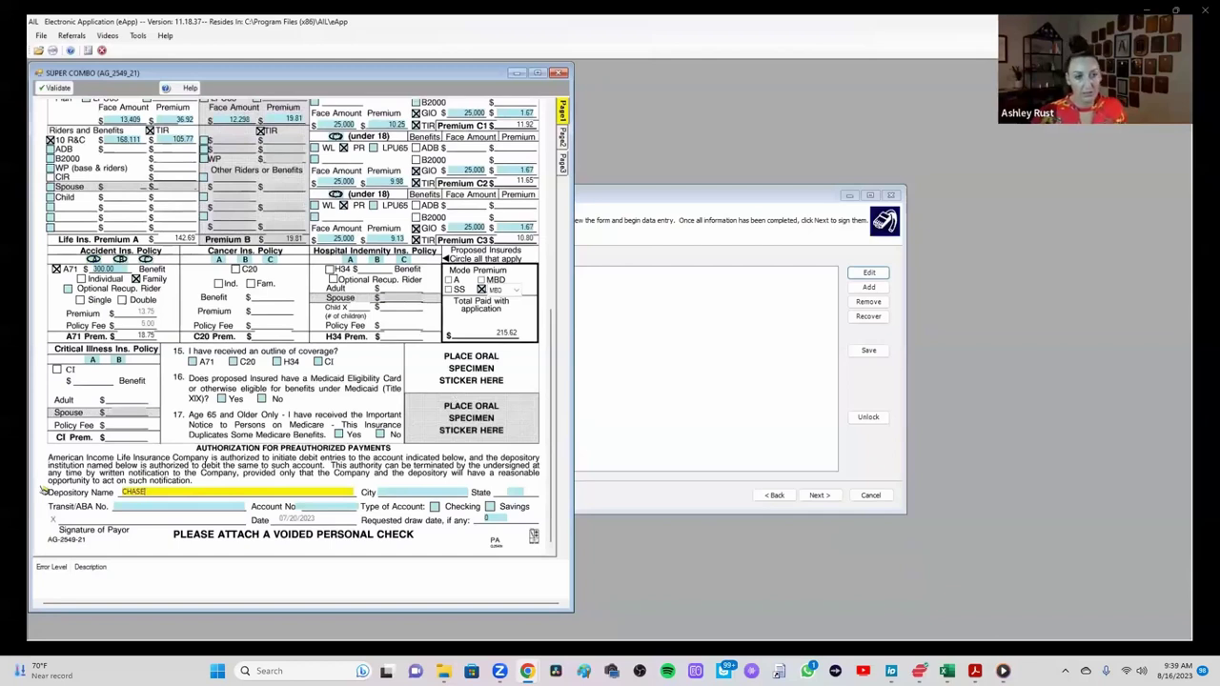
text( BANK)
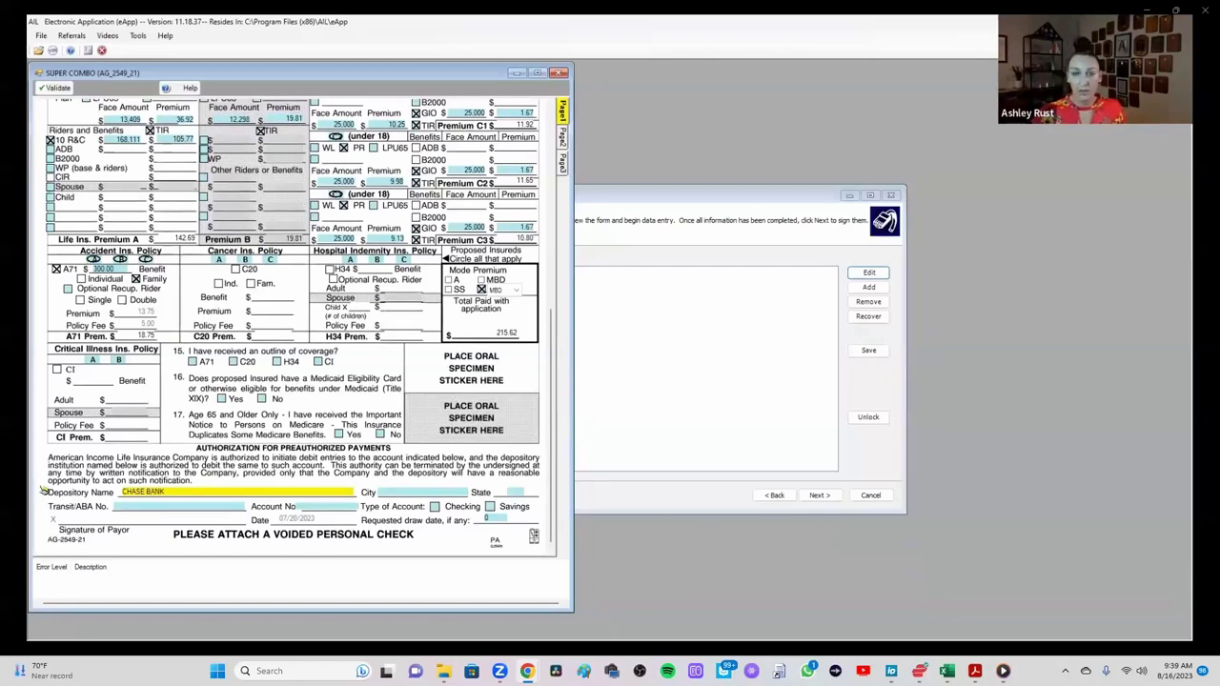
key(Tab)
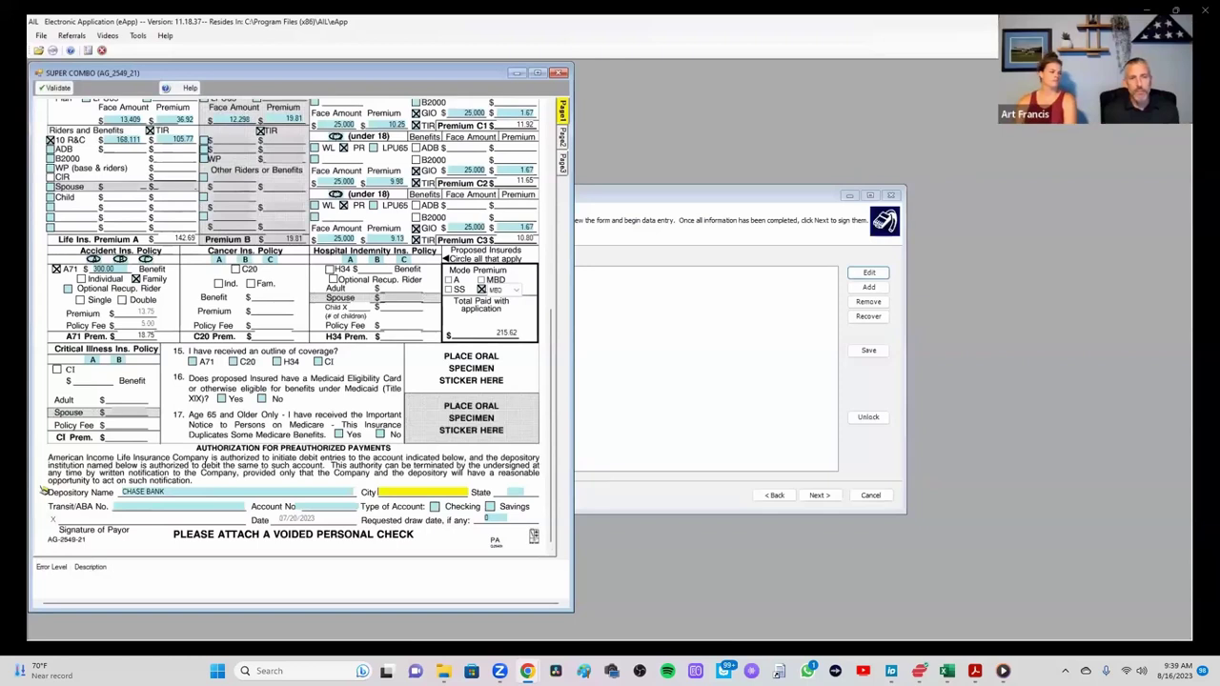
text(PITTSTON)
key(Tab)
text(PA)
key(Tab)
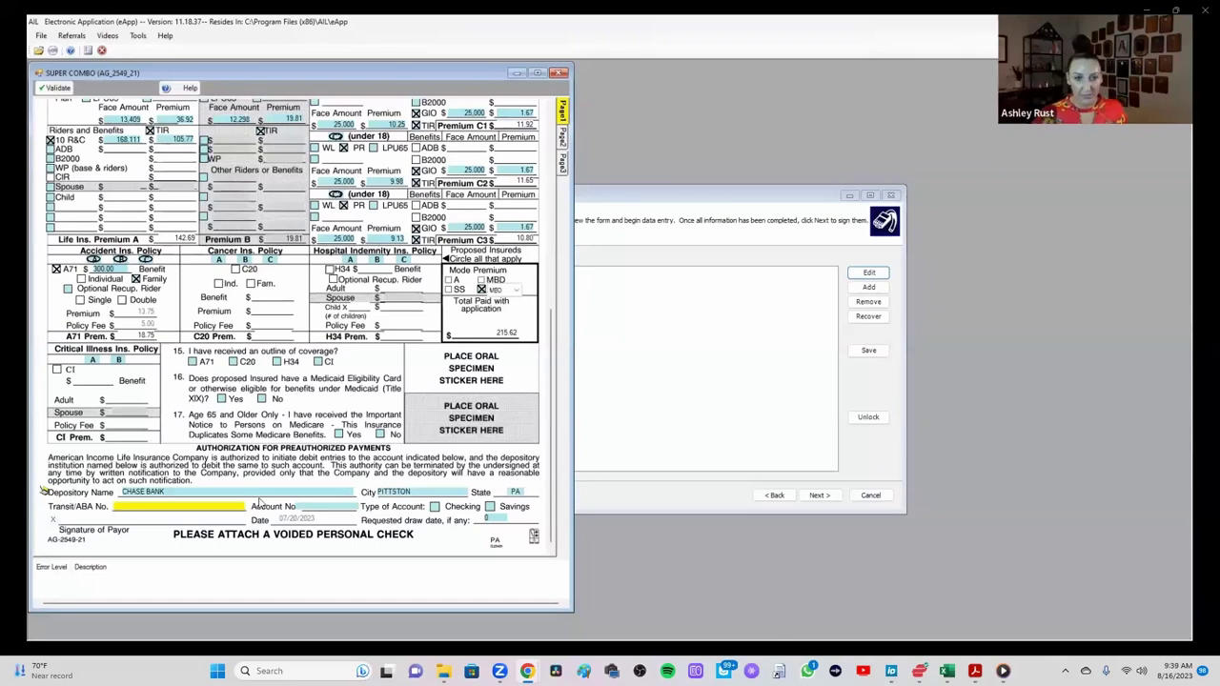
- Enter transit/ABA routing number 031312216 and confirm it in the re-entry dialog
click(239, 510)
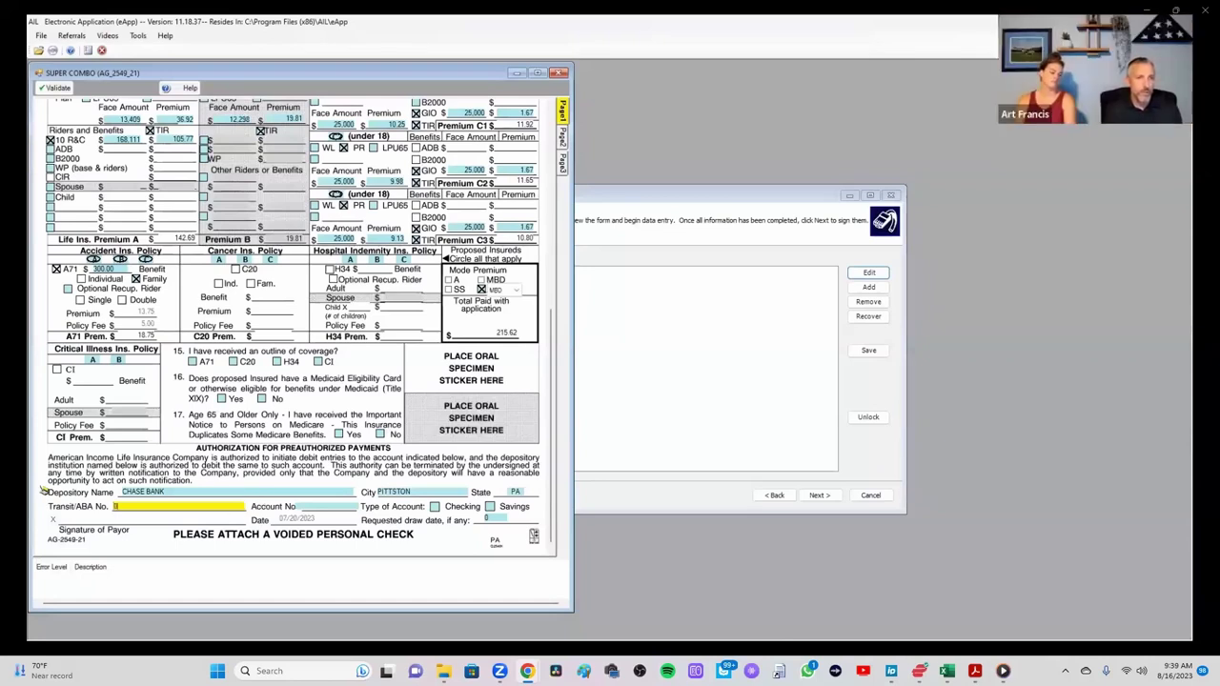
text(02)
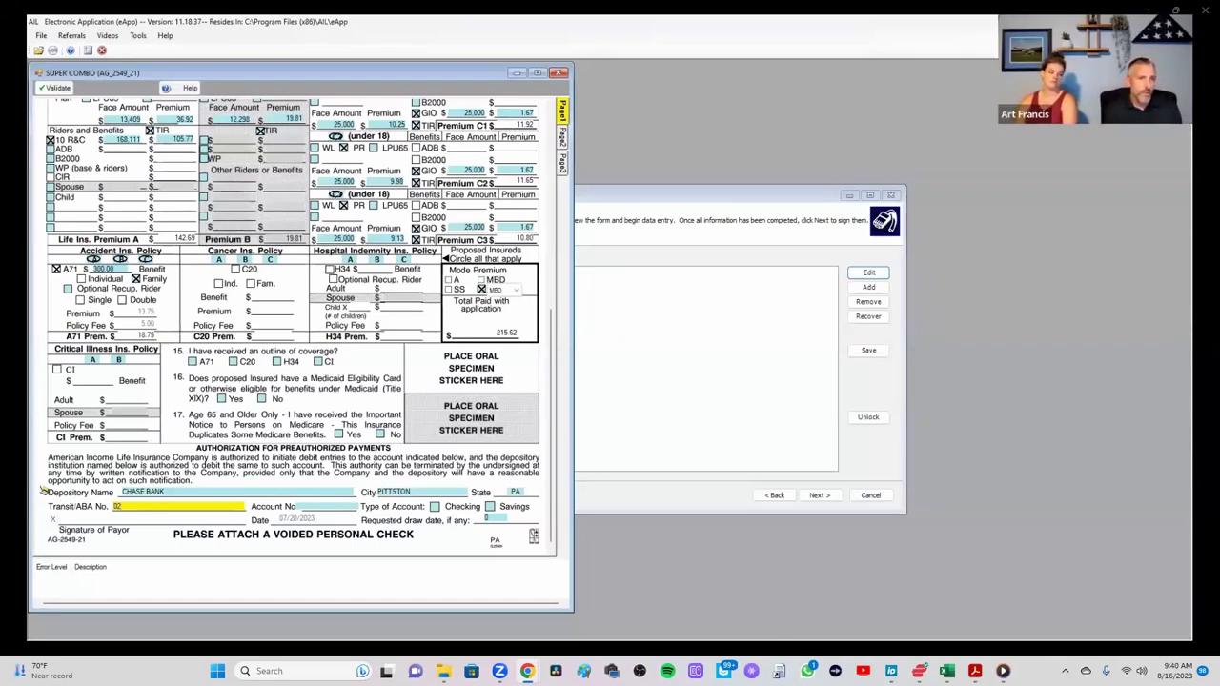
text(3131)
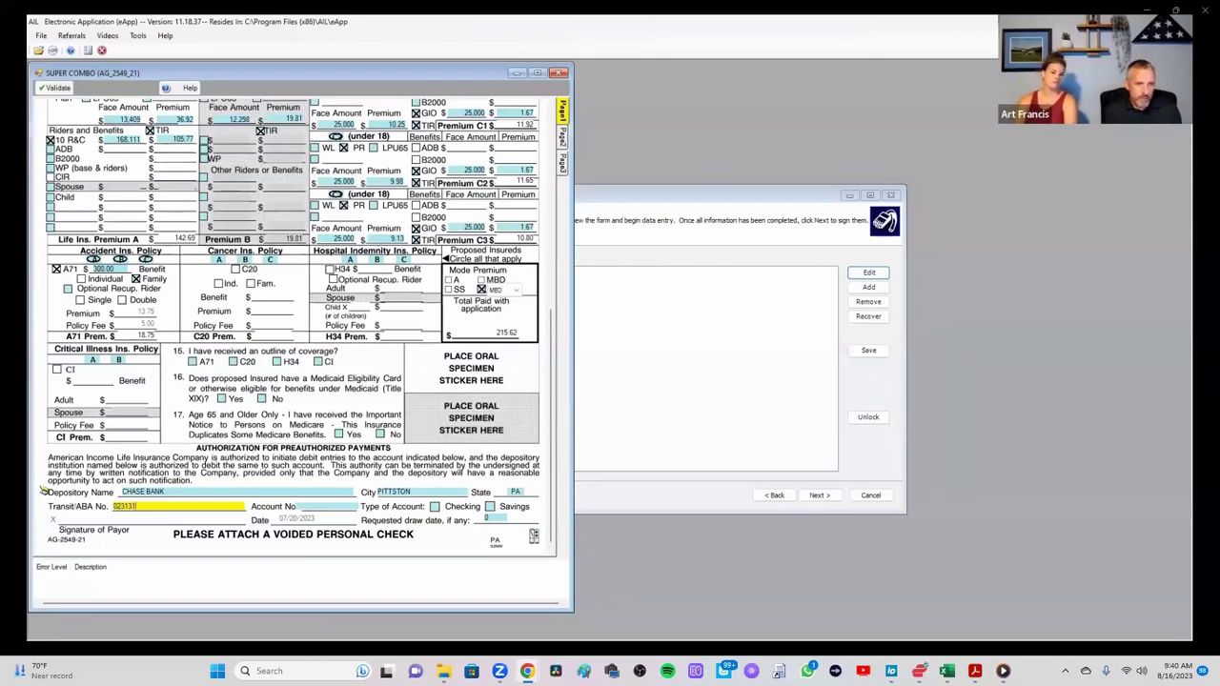
text(202)
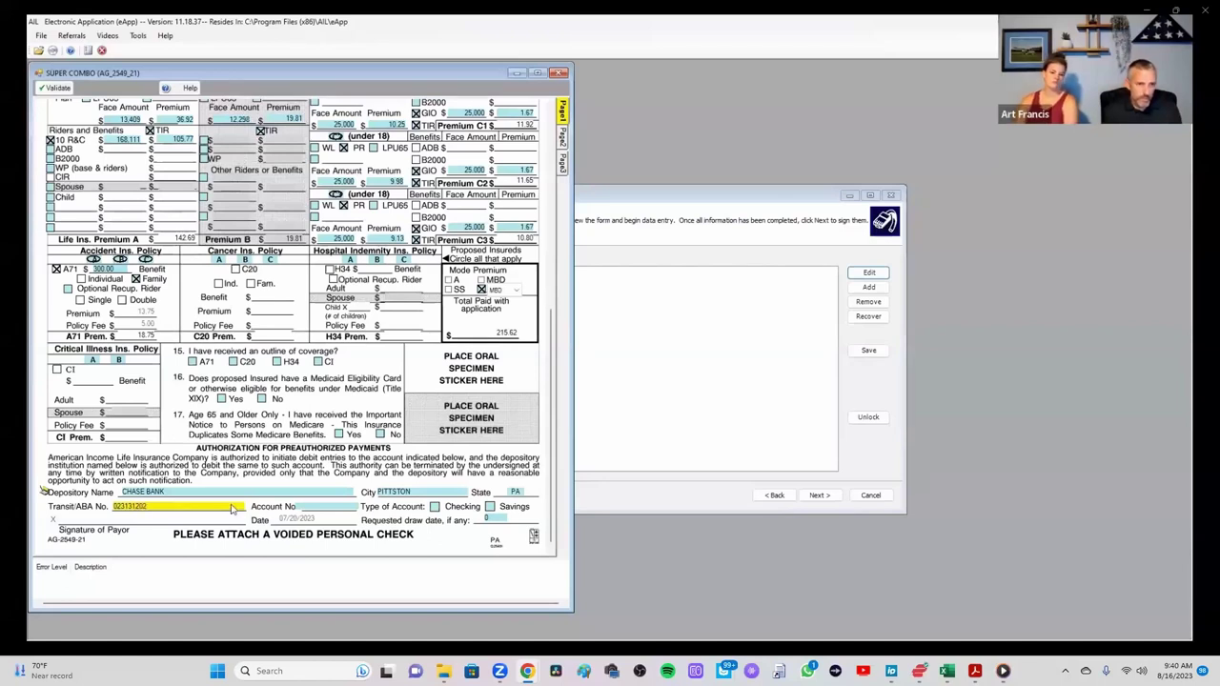
key(BackSpace)
key(BackSpace)
key(BackSpace)
key(BackSpace)
key(BackSpace)
key(BackSpace)
key(BackSpace)
key(BackSpace)
key(BackSpace)
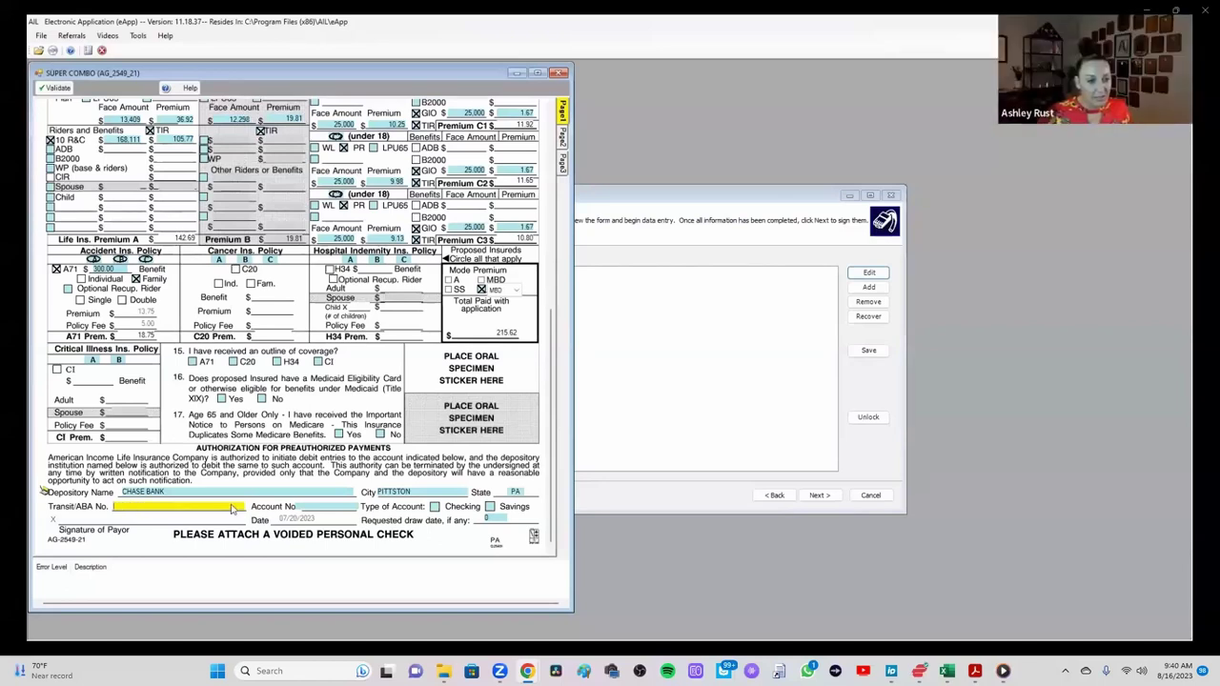
text(0)
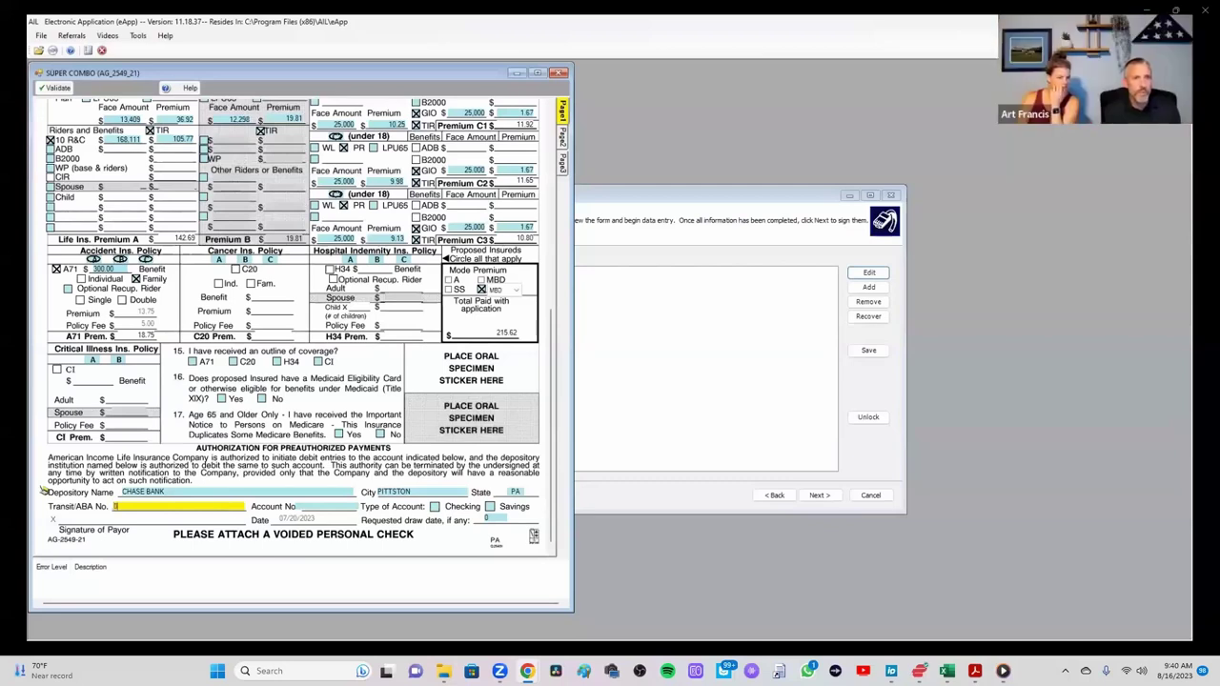
text(3131)
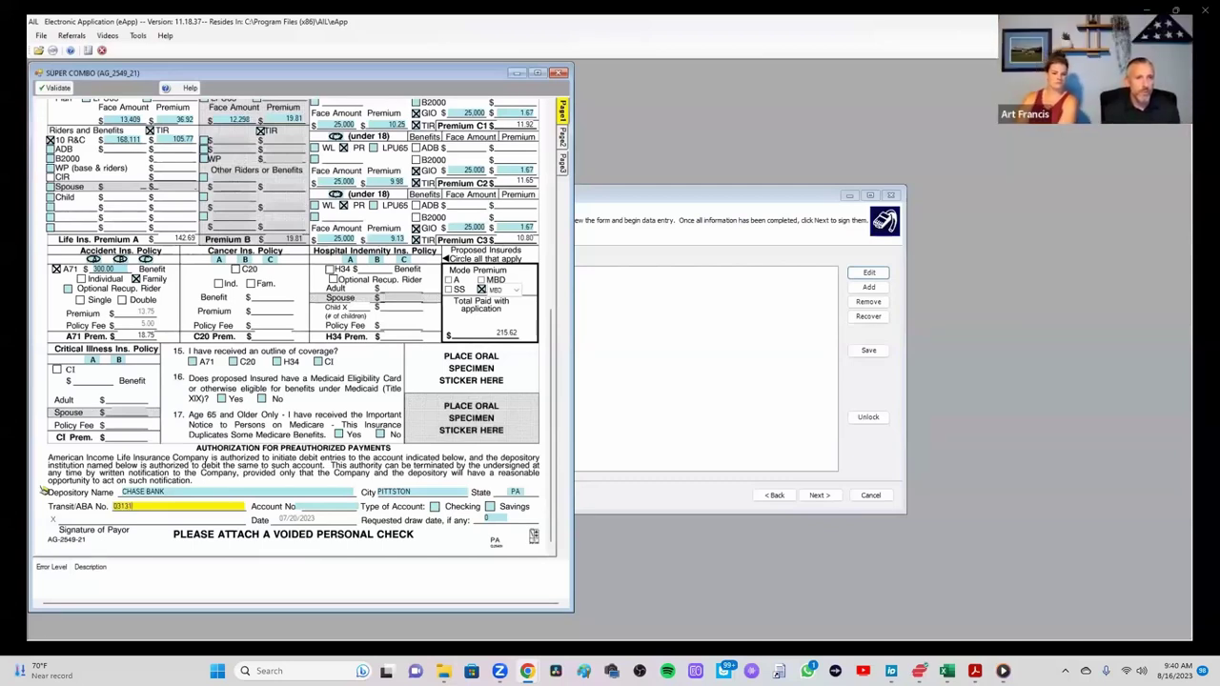
text(2216)
drag(169, 508, 101, 510)
key(ctrl+c)
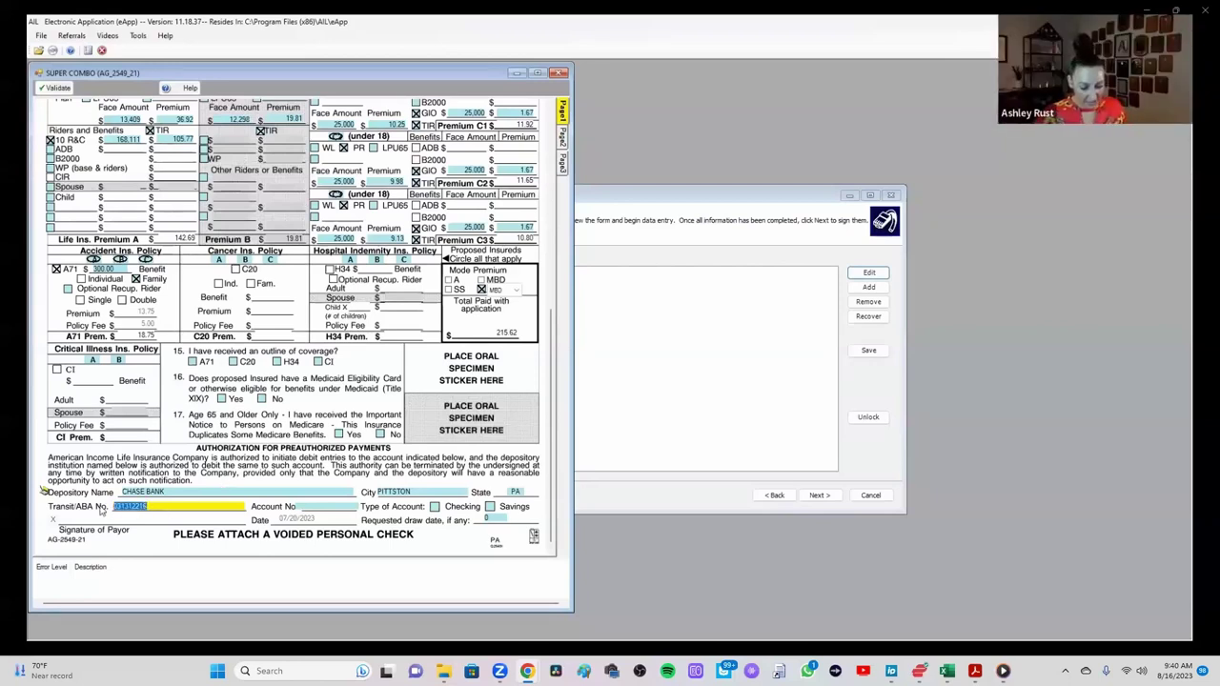
key(Tab)
key(ctrl+v)
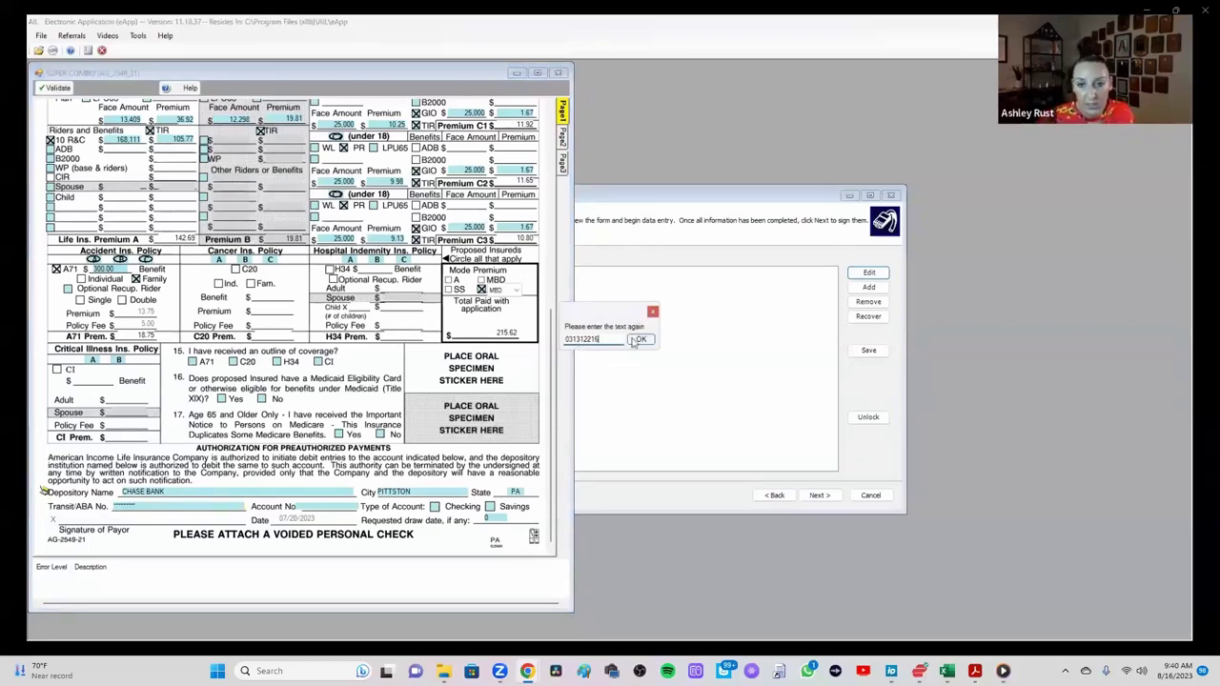
click(640, 340)
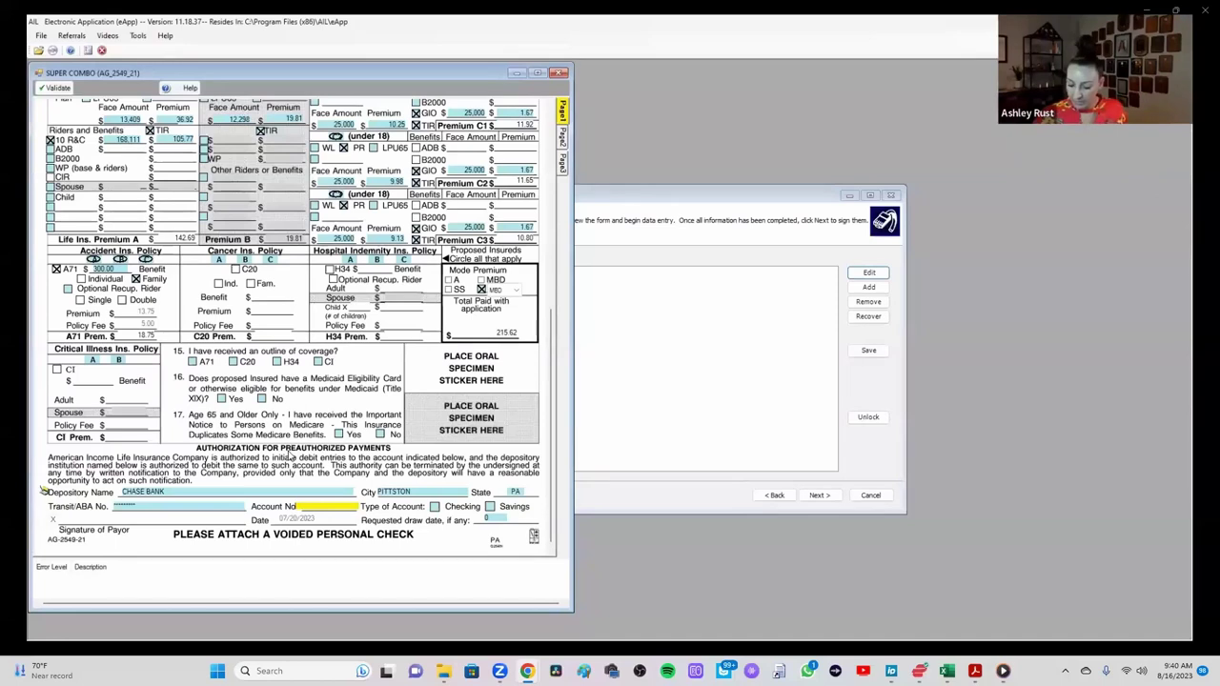
- Enter and confirm the bank account number as Checking, tick A71 for question 15 and No for 16
text(001)
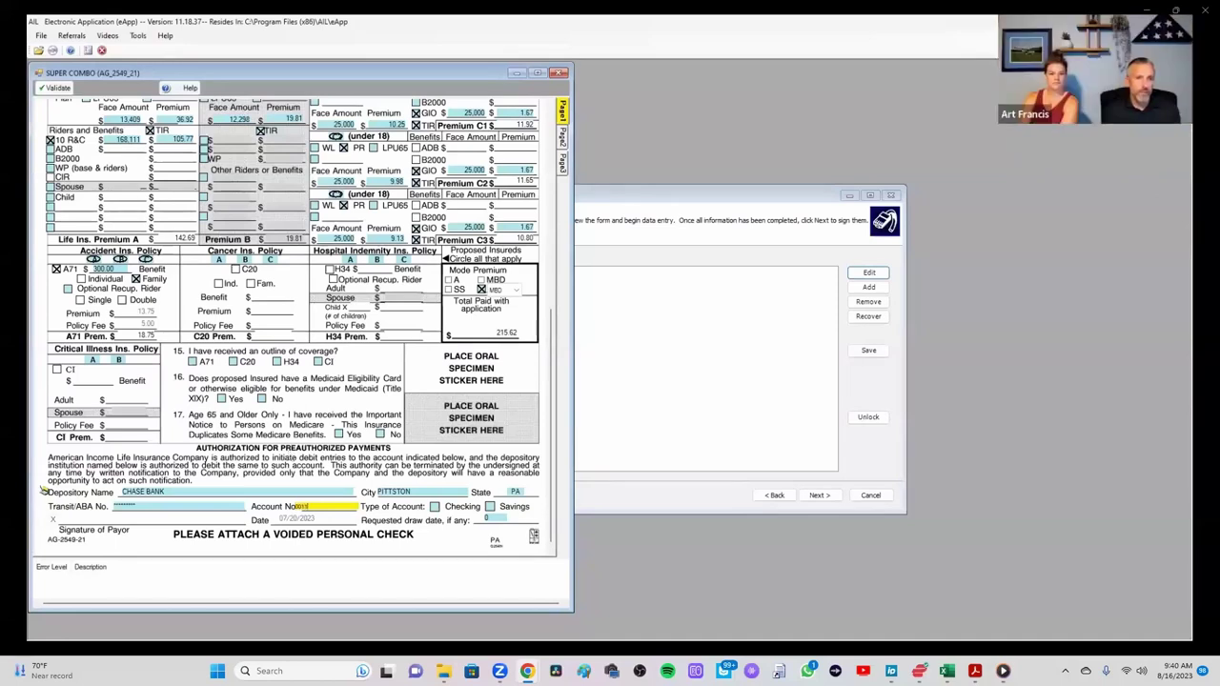
text(234567)
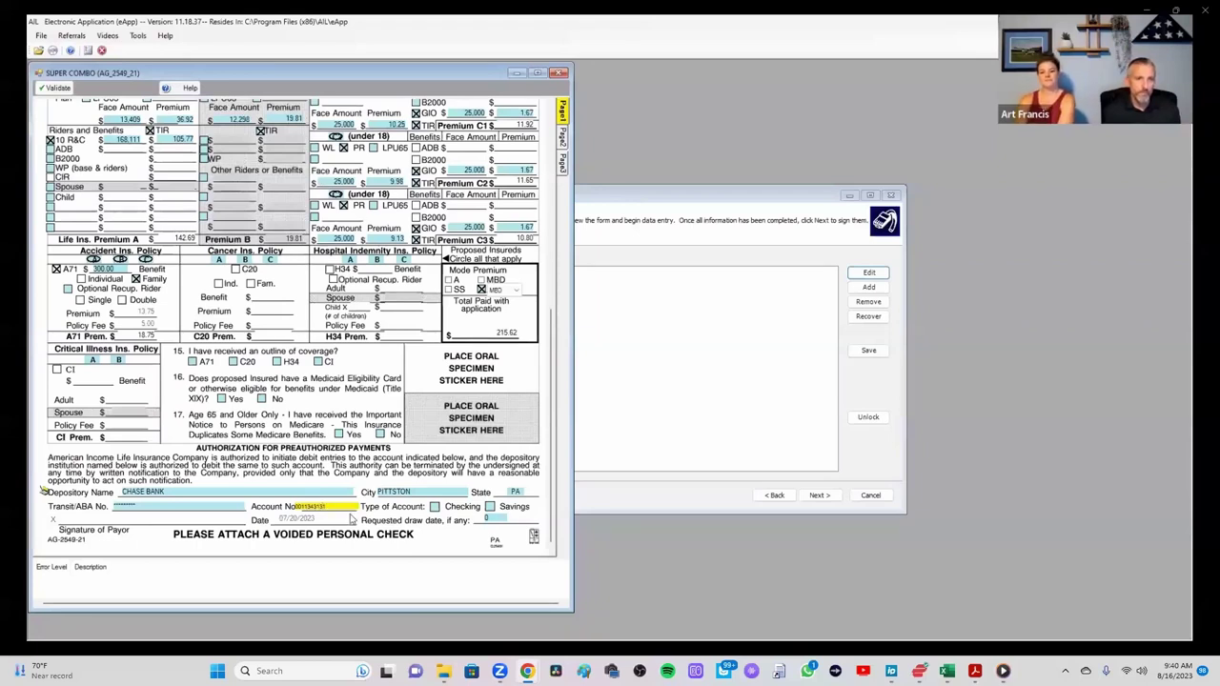
drag(335, 511, 269, 531)
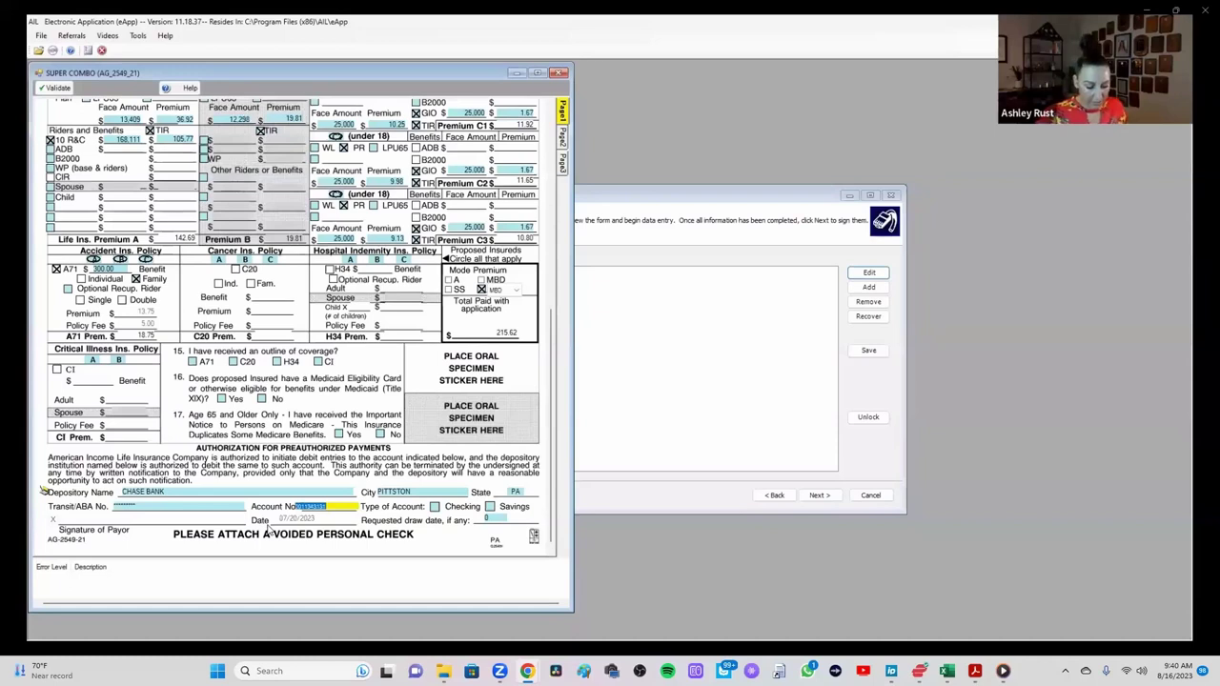
click(409, 534)
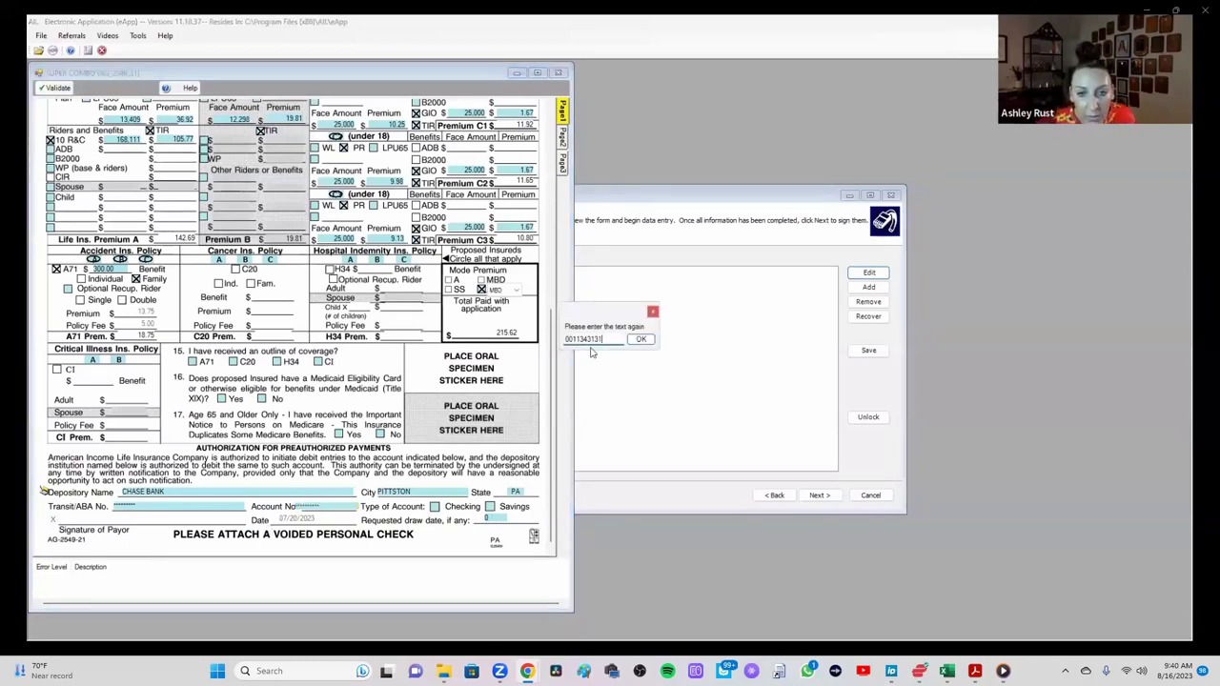
click(638, 340)
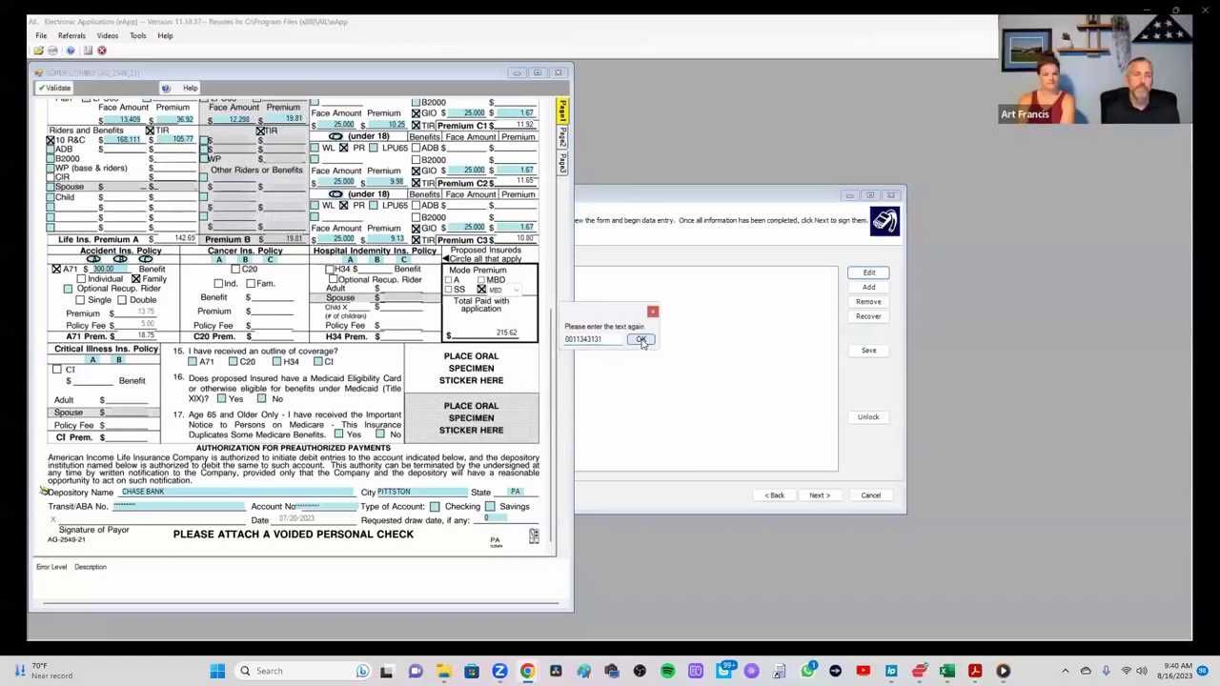
click(435, 508)
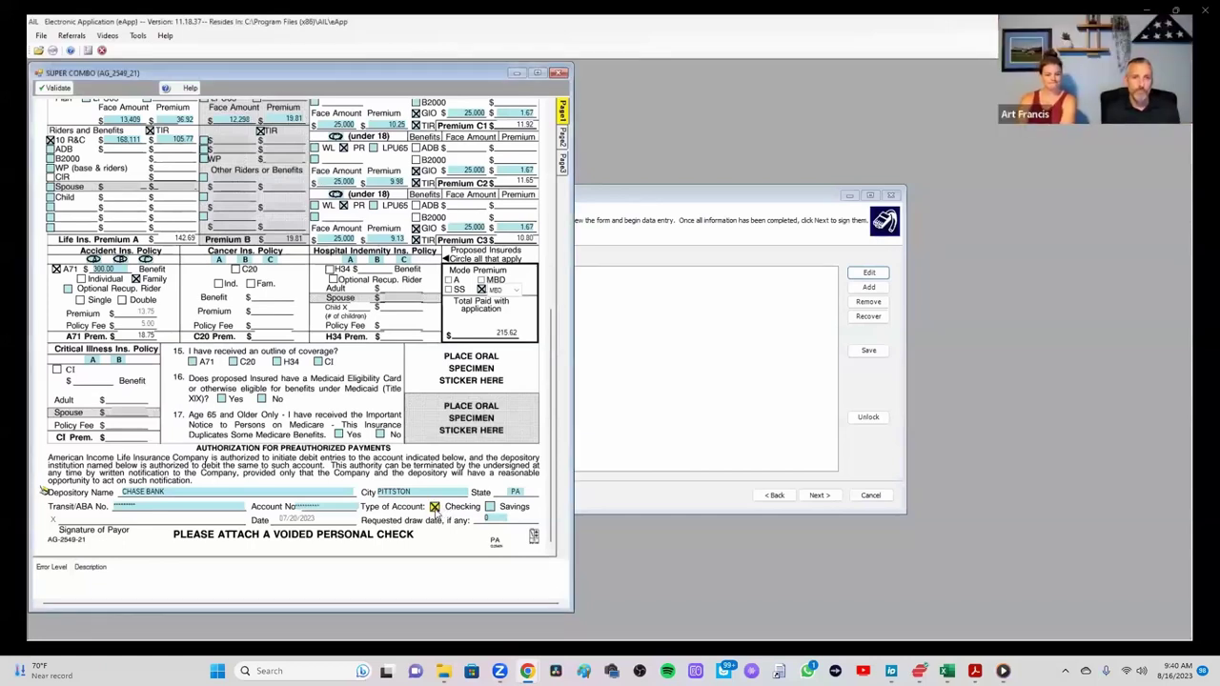
click(194, 361)
click(262, 398)
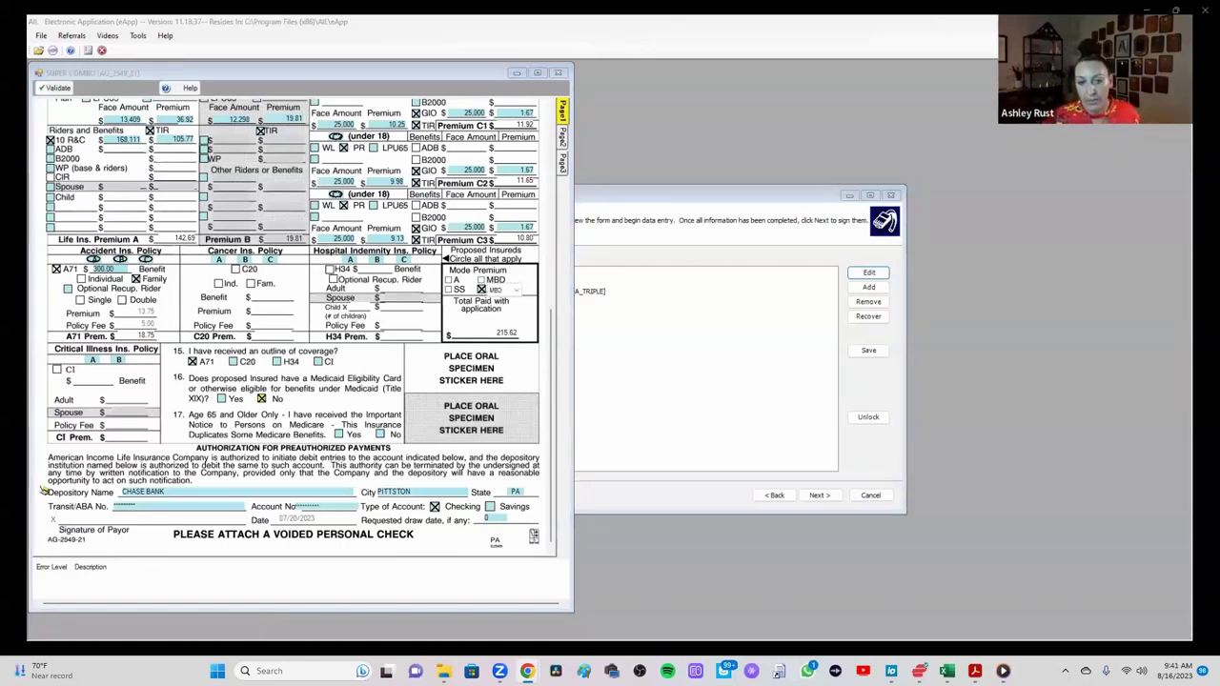
- Set the requested draw date to 1 and acknowledge the 09/01/2023 draft notice
click(498, 522)
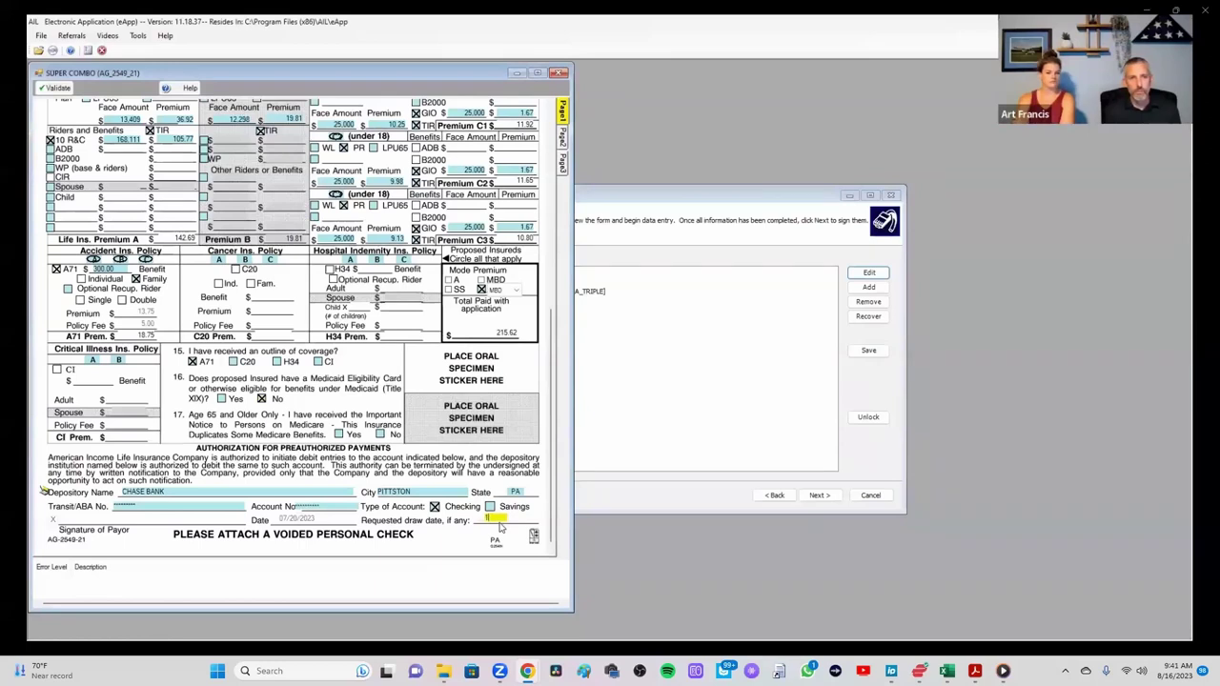
key(Tab)
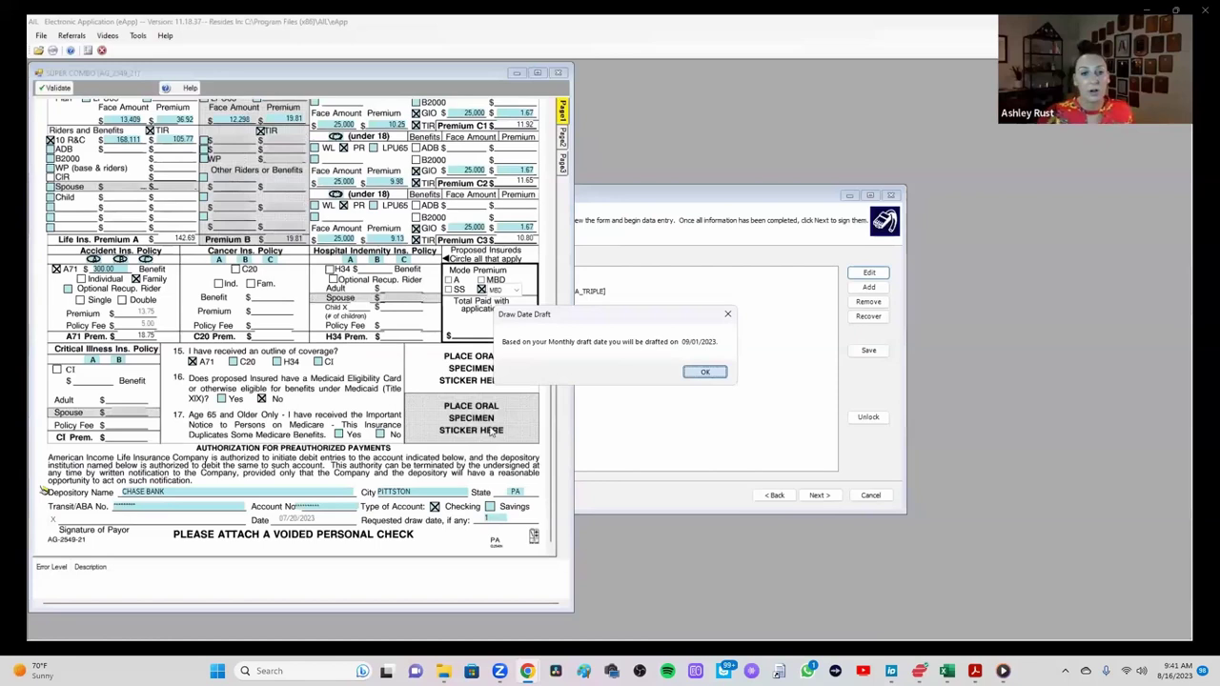
click(697, 378)
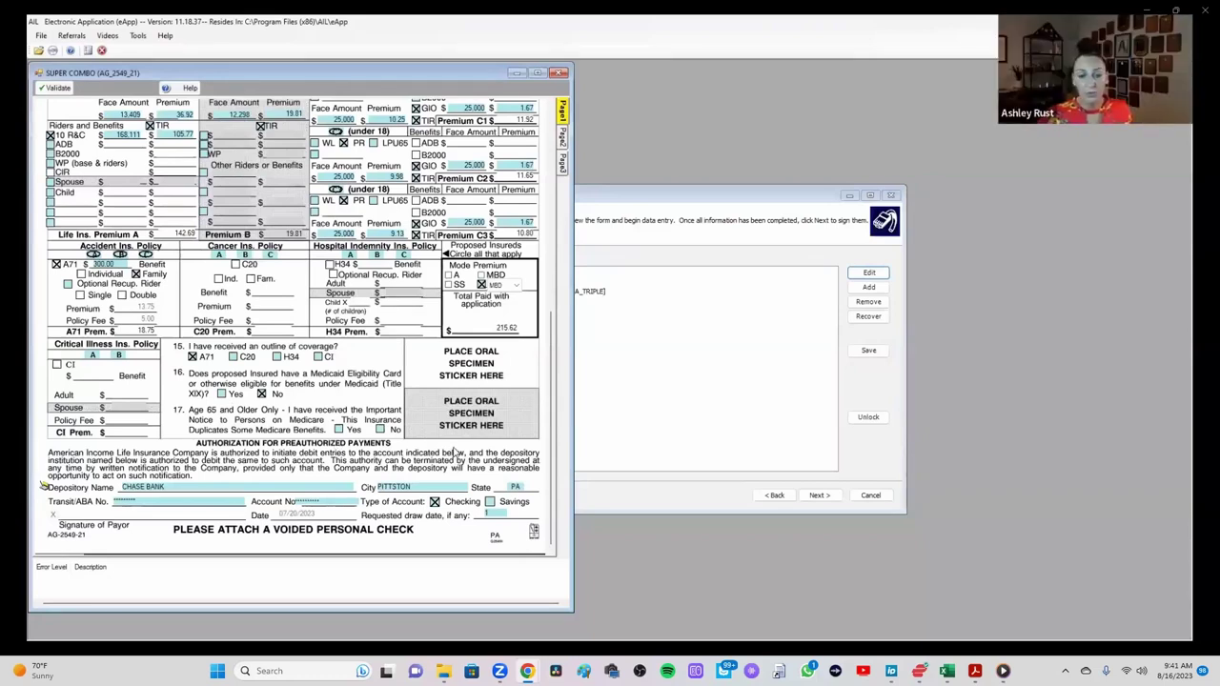
- Answer No to question 17 and run a first validation of the form
click(380, 430)
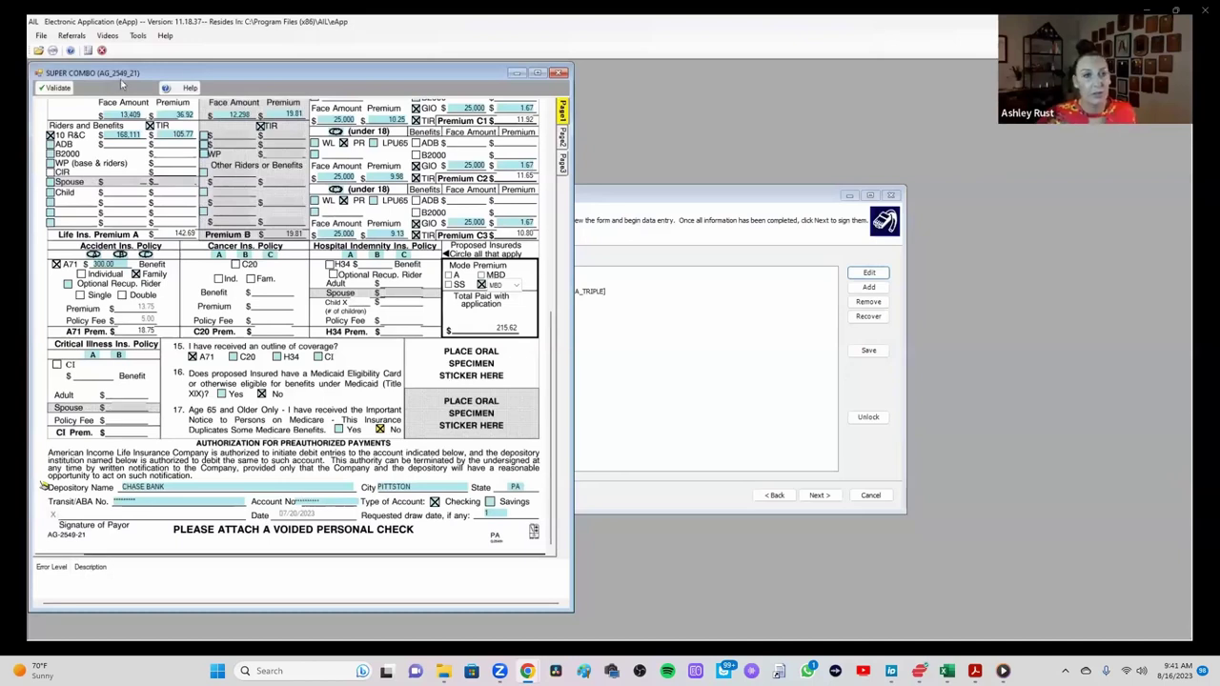
click(58, 88)
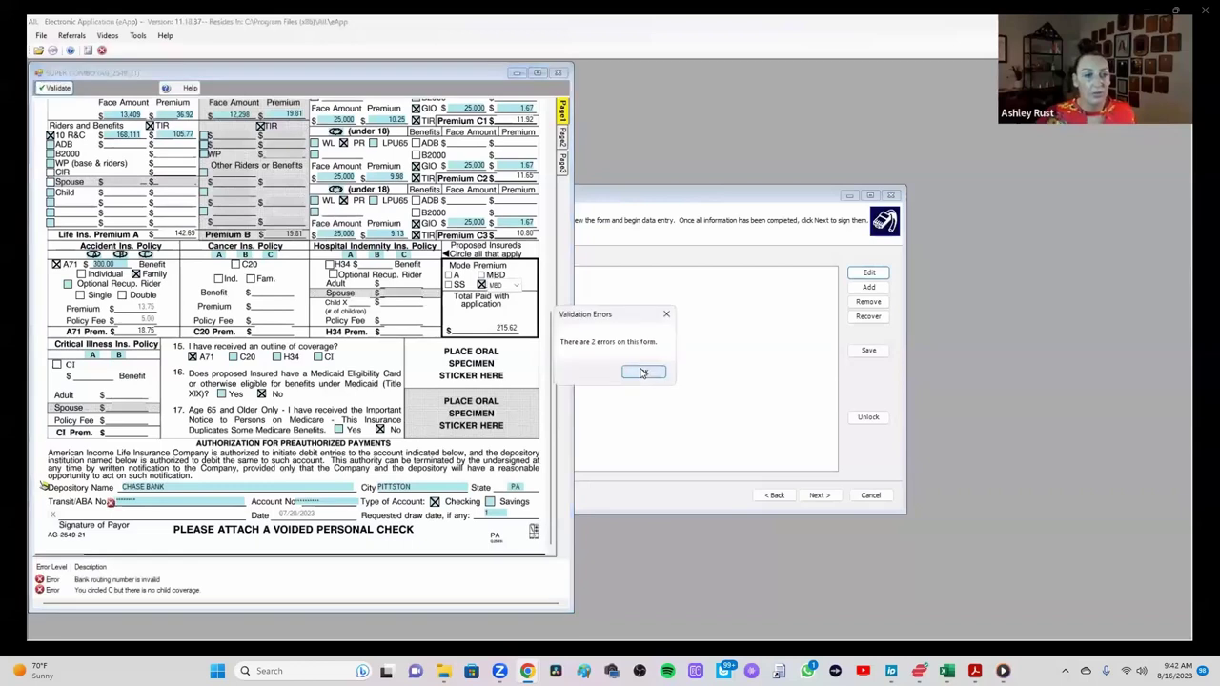
click(643, 372)
- Re-enter and confirm routing number 074000010 and the new bank account number
click(170, 503)
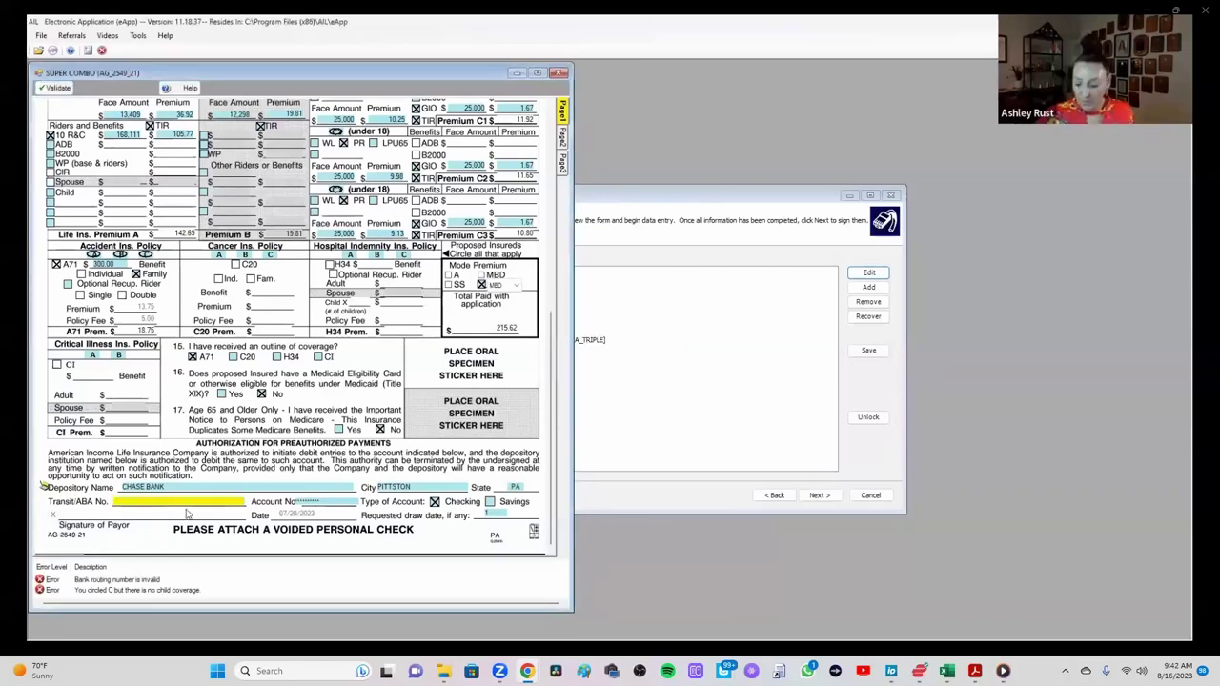
text(074000010)
key(Tab)
text(07400001)
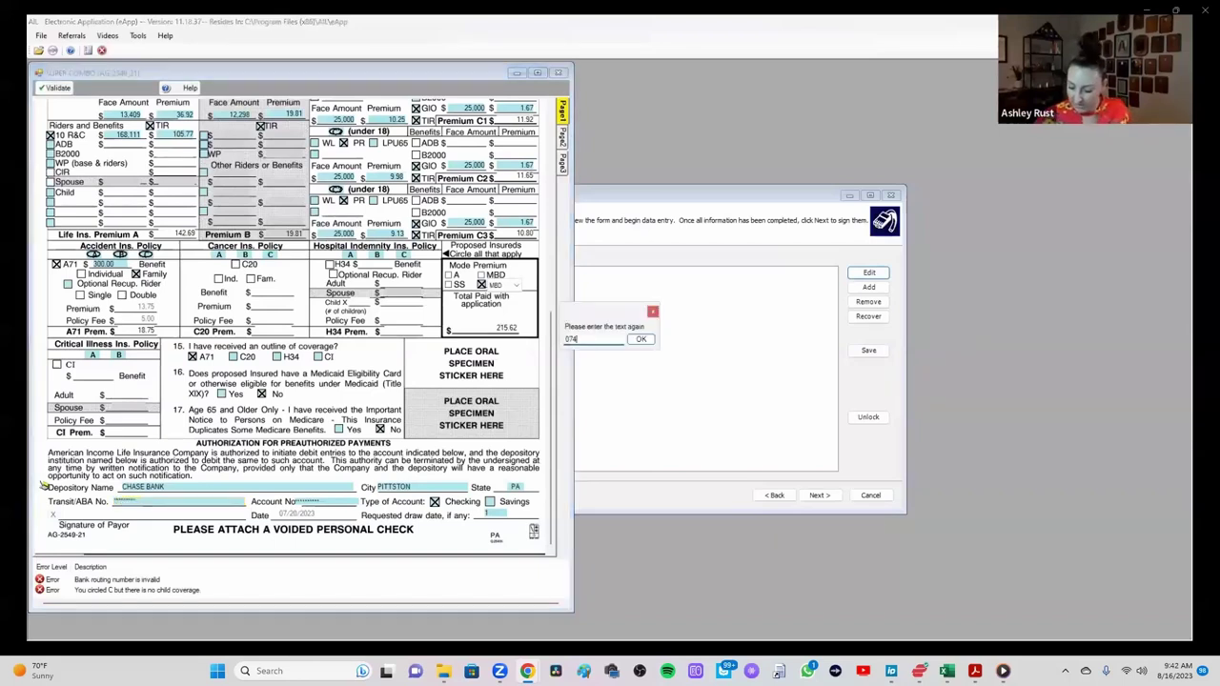
text(0)
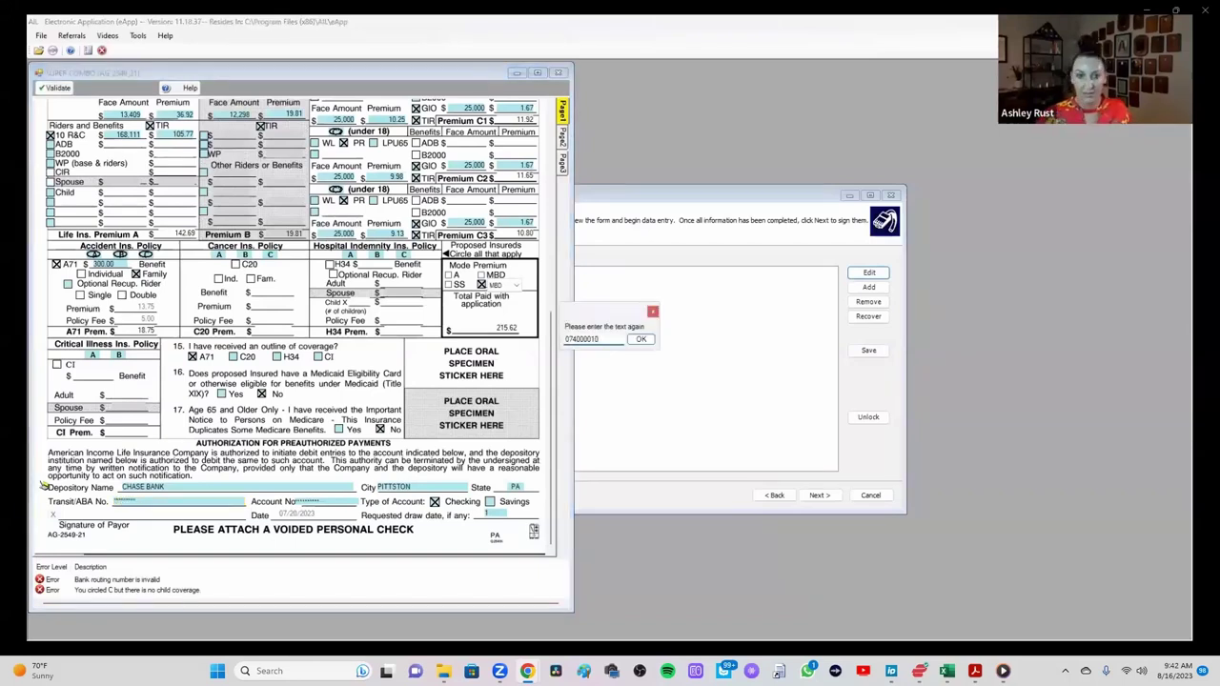
key(Return)
text(123456)
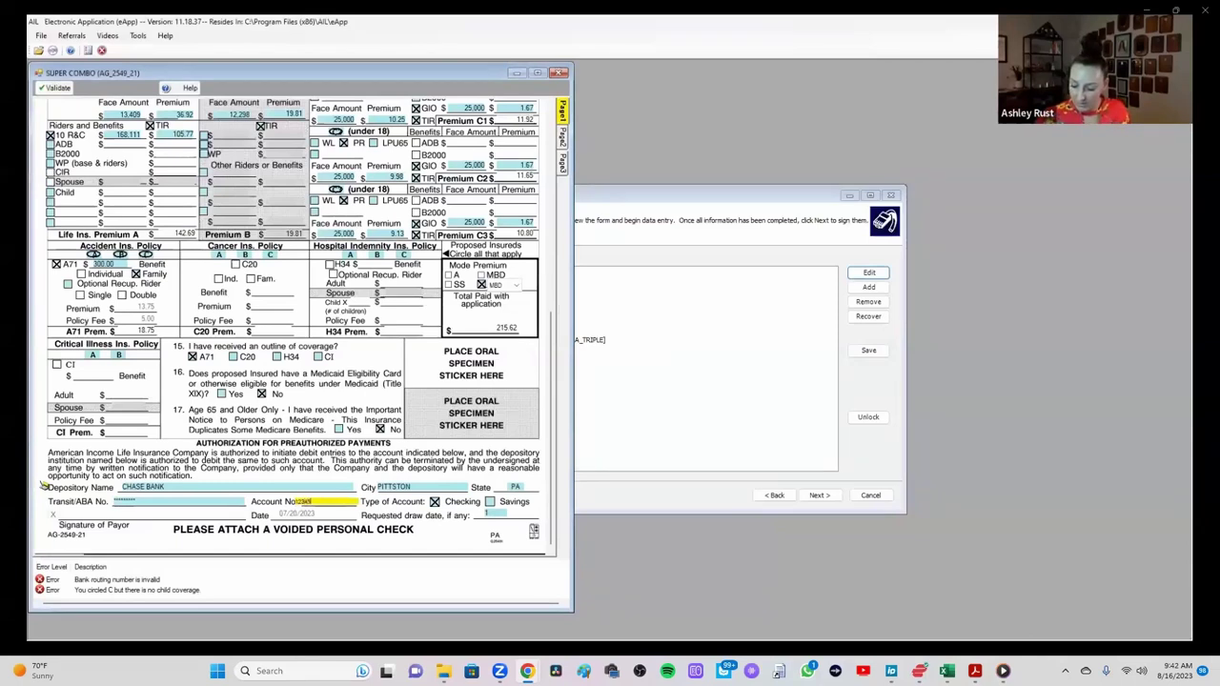
key(Tab)
text(1234)
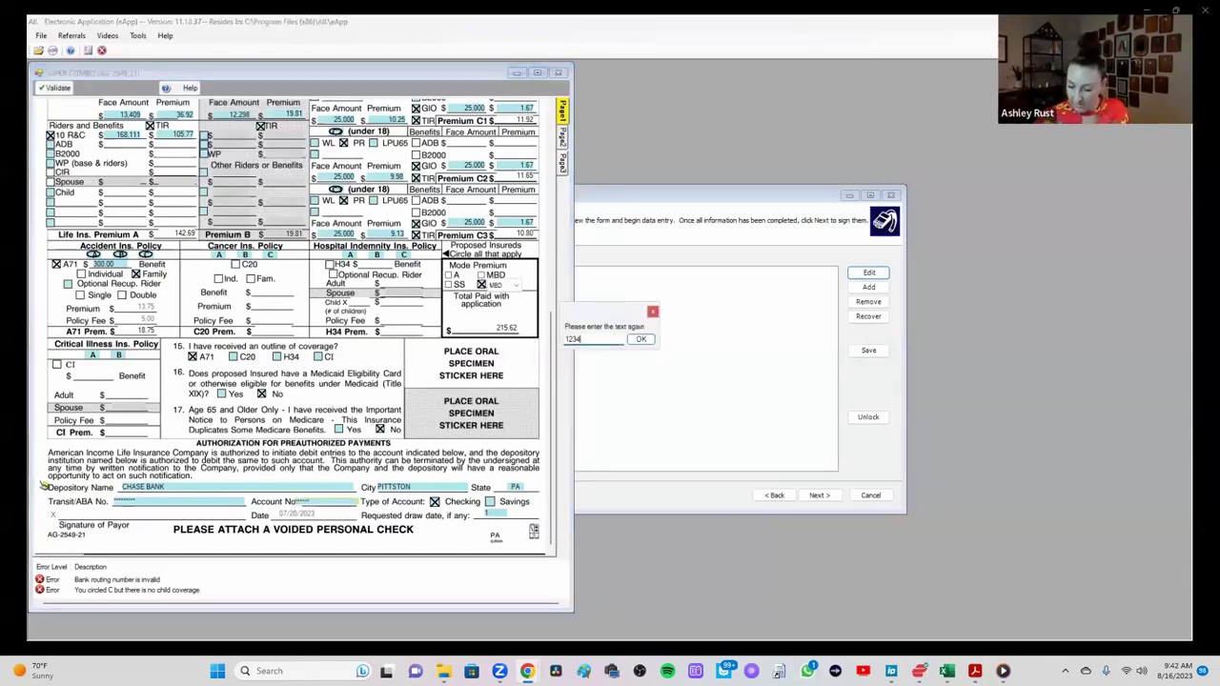
text(56)
key(Return)
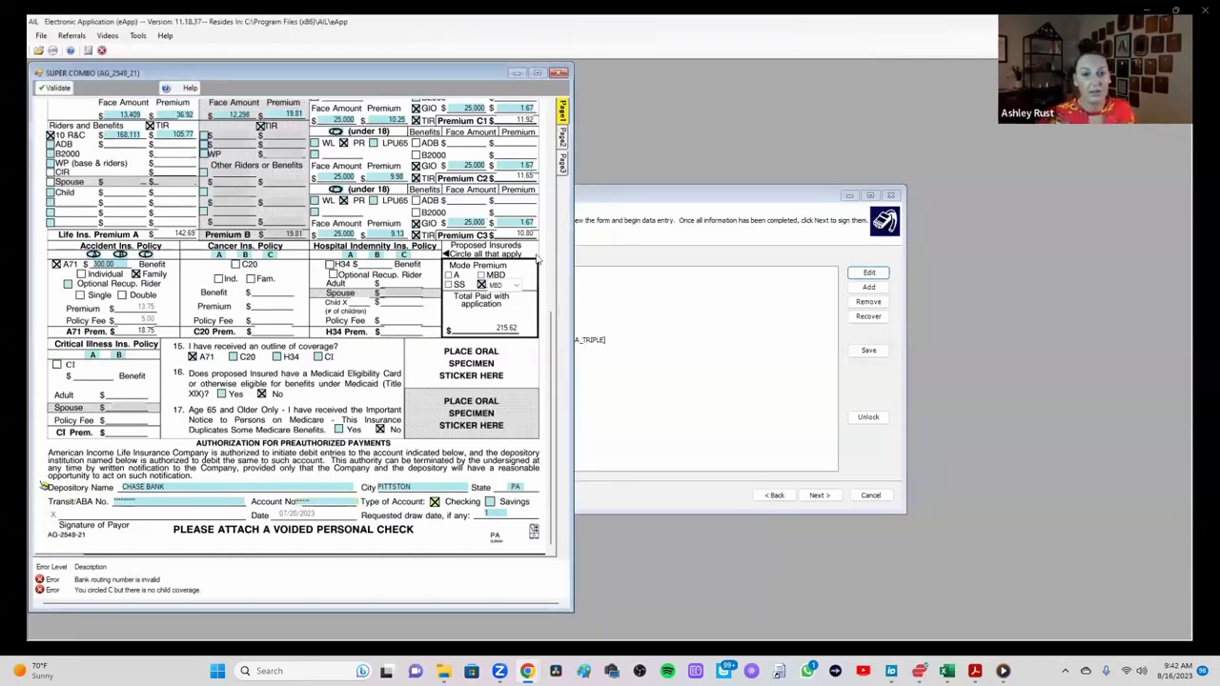
- Change the circled insureds to fix child coverage and validate the form again
scroll(438, 291, up, 3)
click(180, 221)
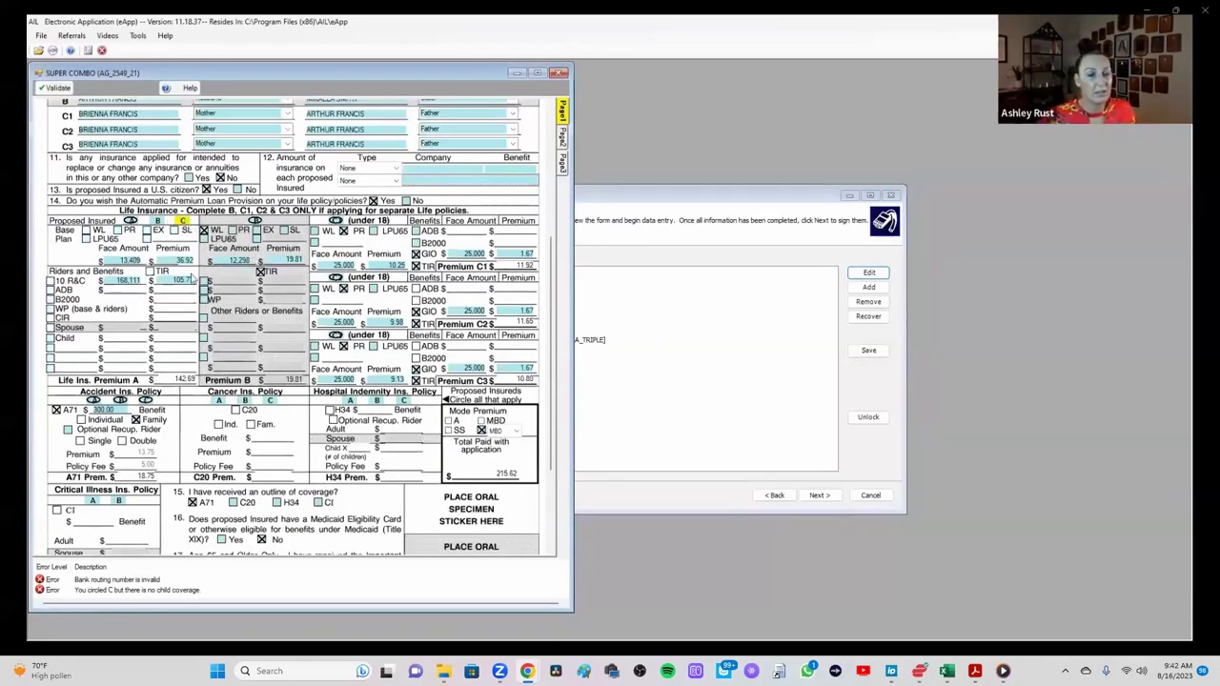
click(66, 89)
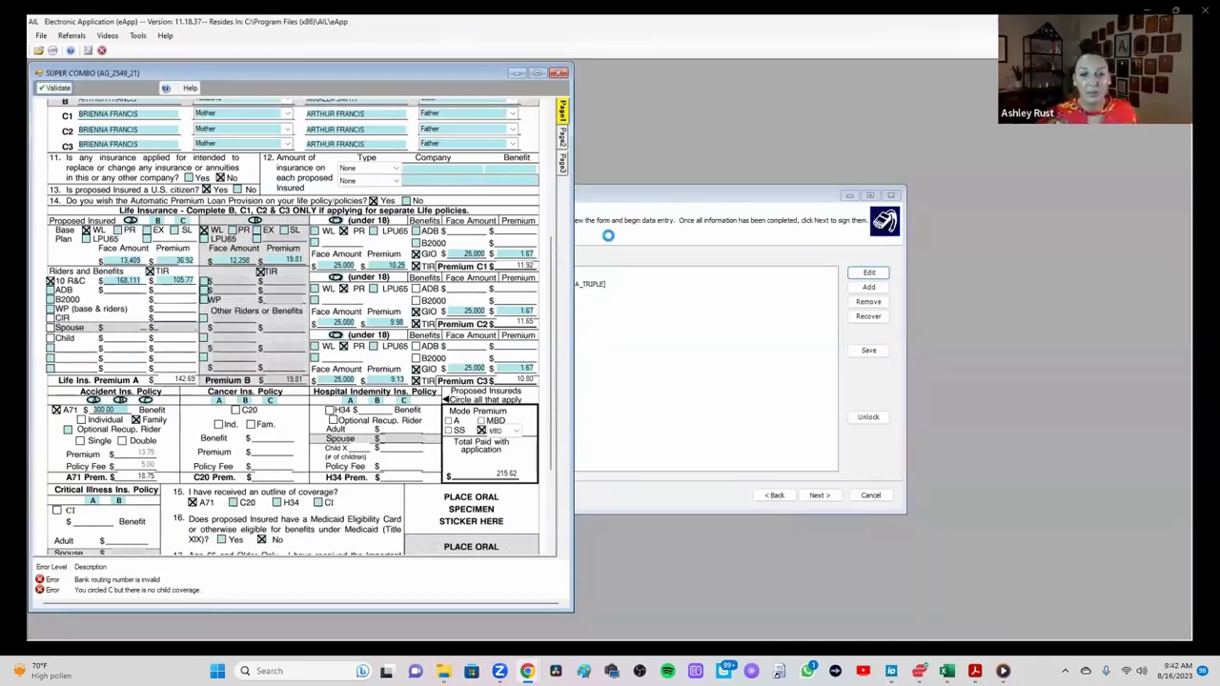
- Review each of the five Accelerated Death Benefit forms in the package
click(642, 373)
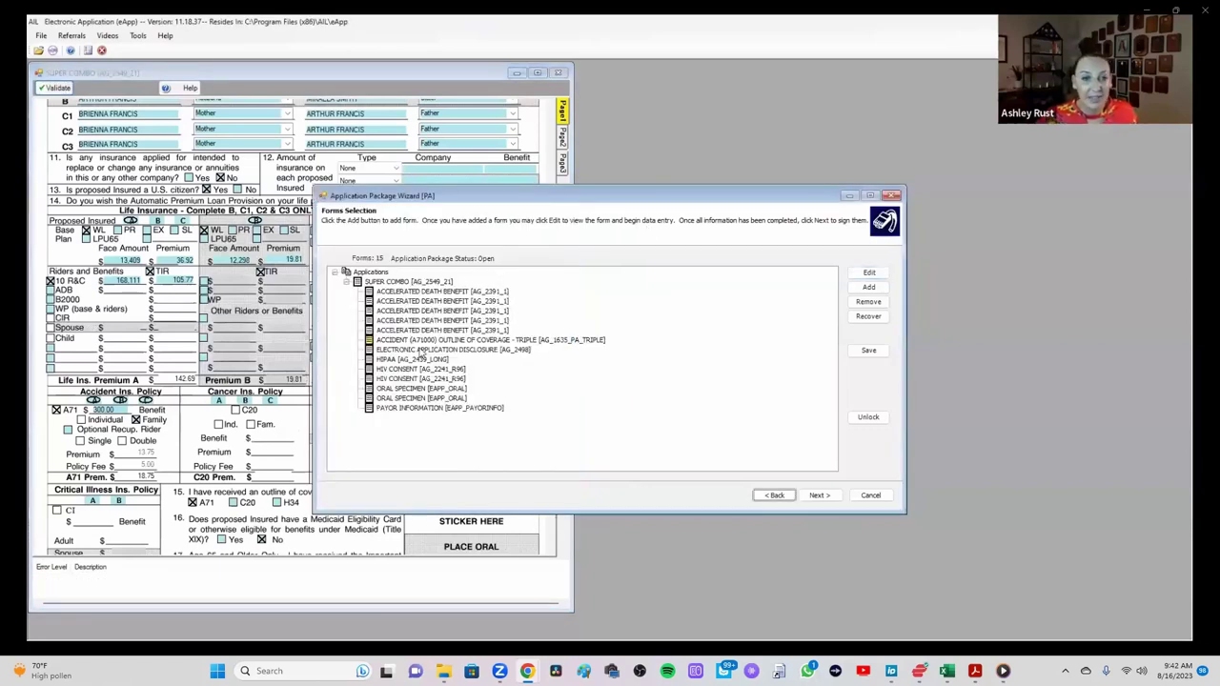
double_click(419, 291)
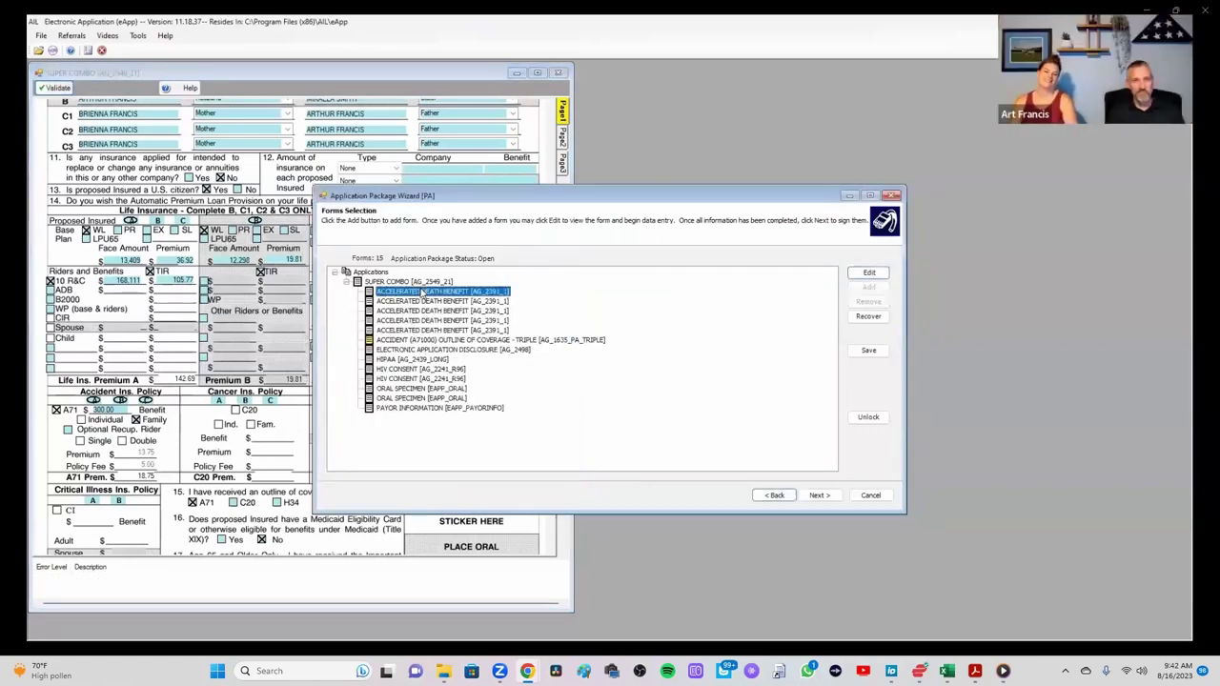
scroll(445, 267, down, 5)
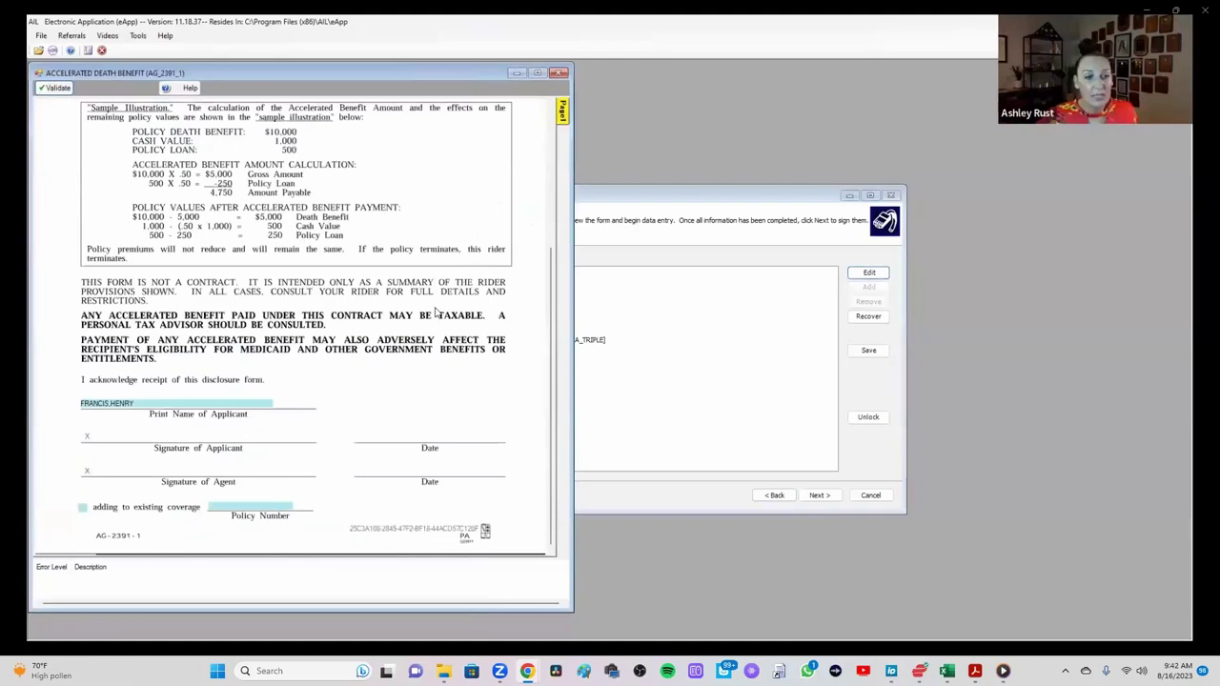
scroll(436, 319, up, 5)
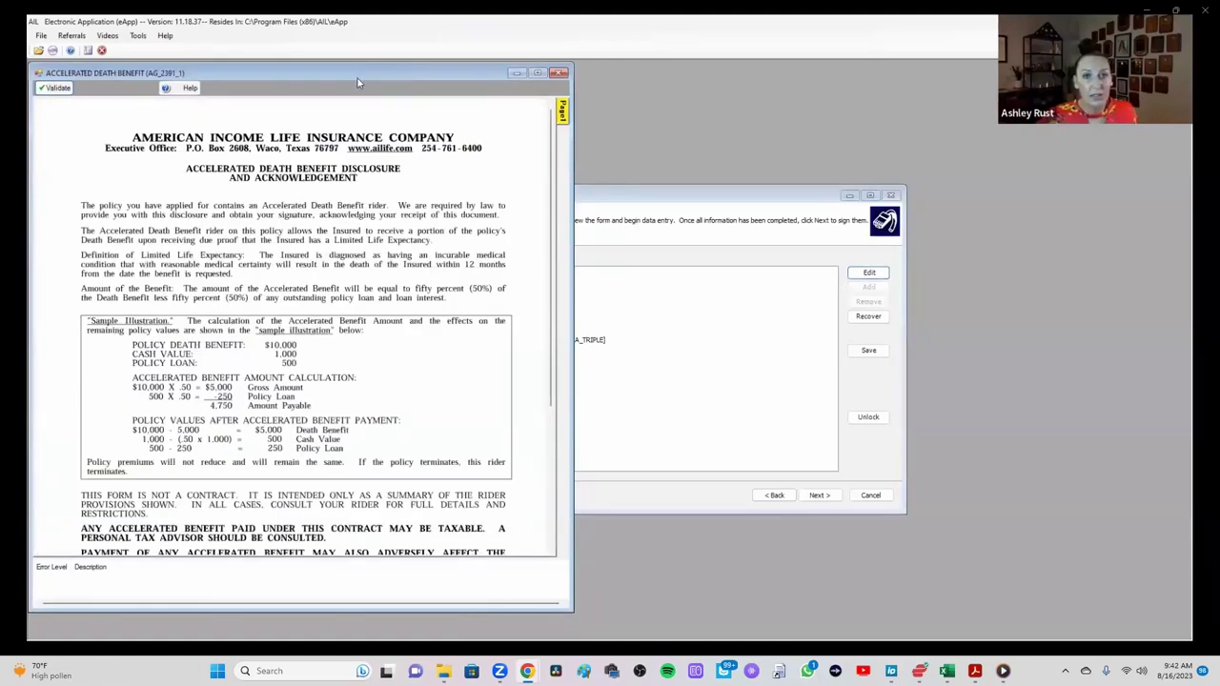
key(alt+F4)
click(409, 303)
double_click(408, 305)
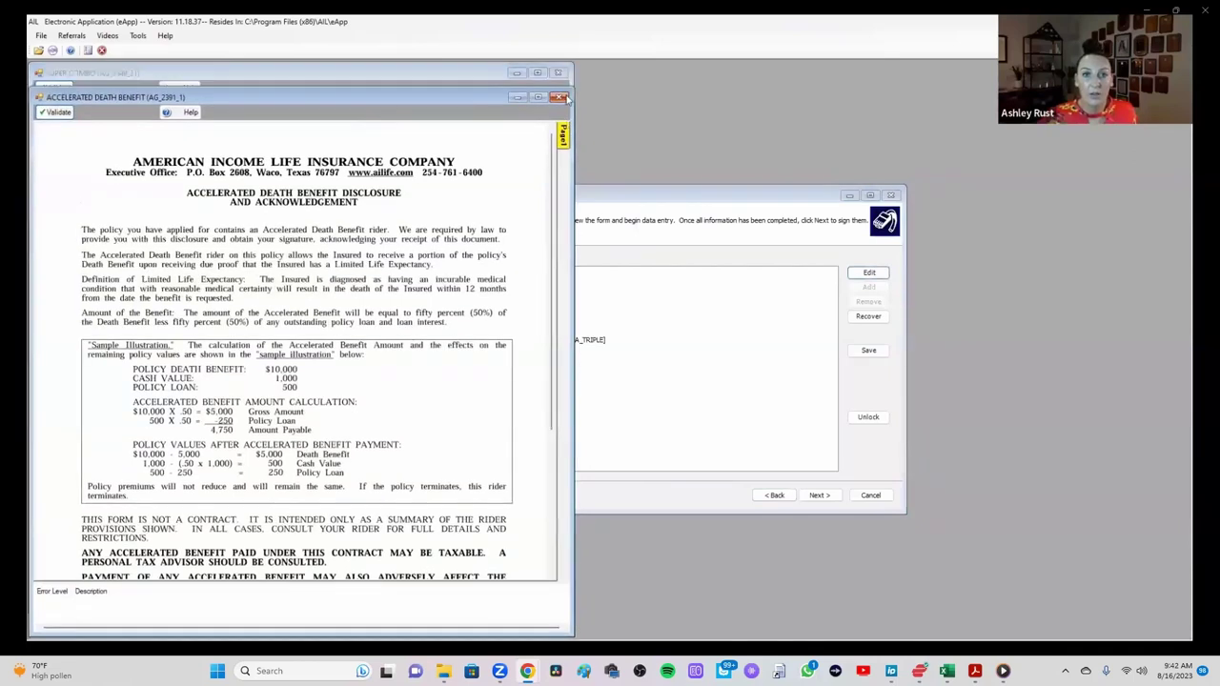
key(alt+F4)
double_click(420, 314)
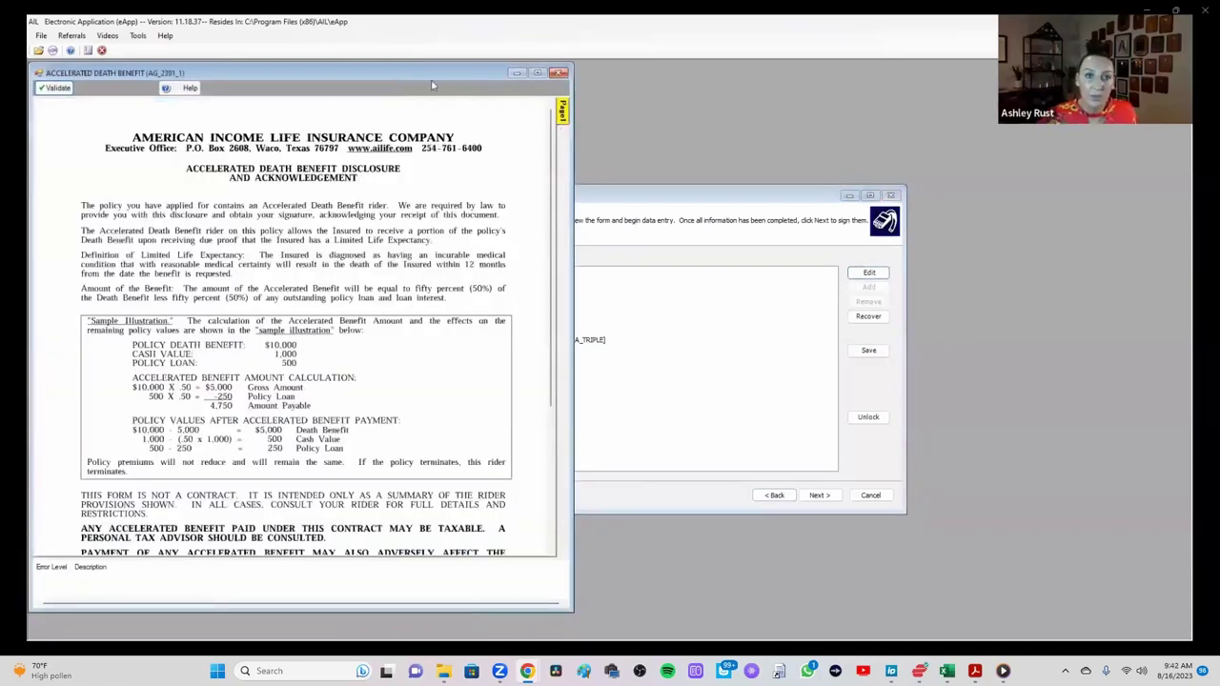
key(alt+F4)
double_click(424, 322)
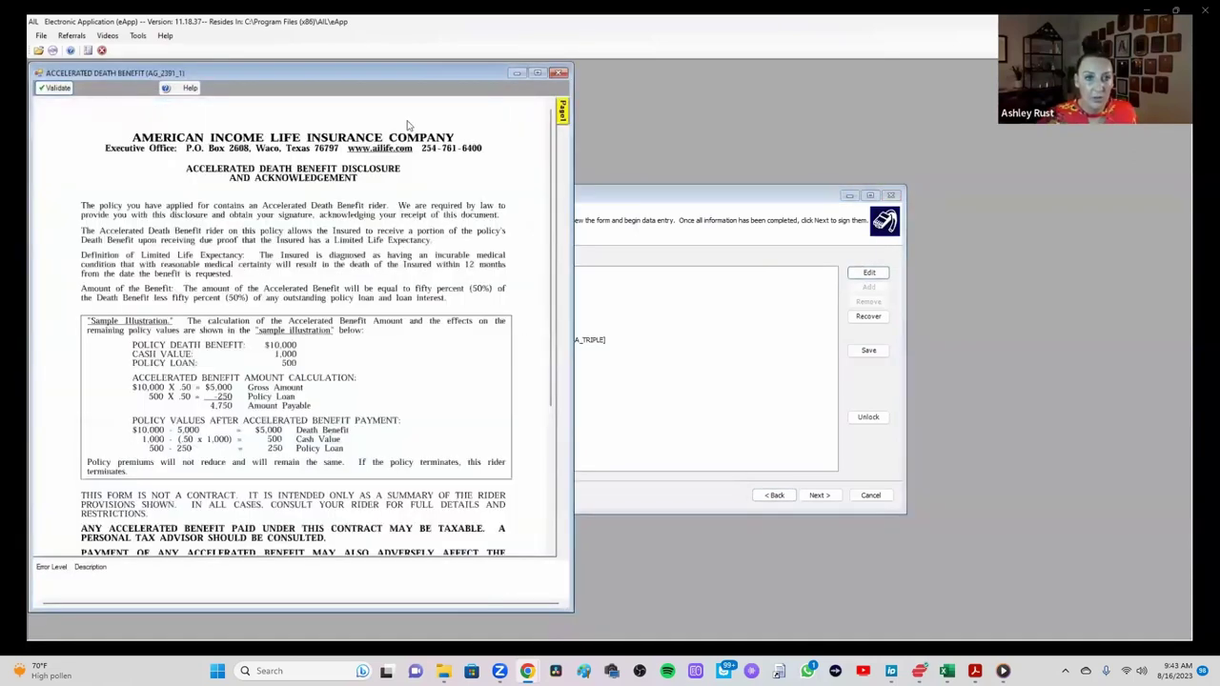
key(alt+F4)
double_click(424, 329)
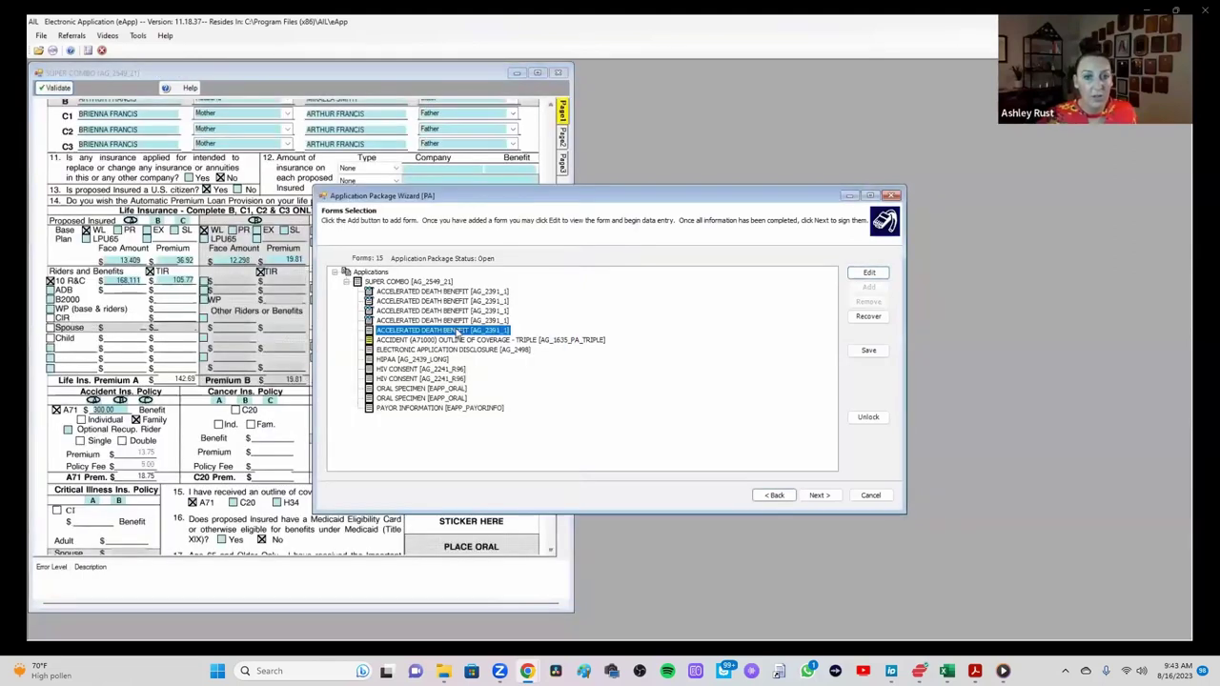
key(alt+F4)
- Review the A71 accident outline of coverage and the Electronic Application Disclosure
double_click(431, 340)
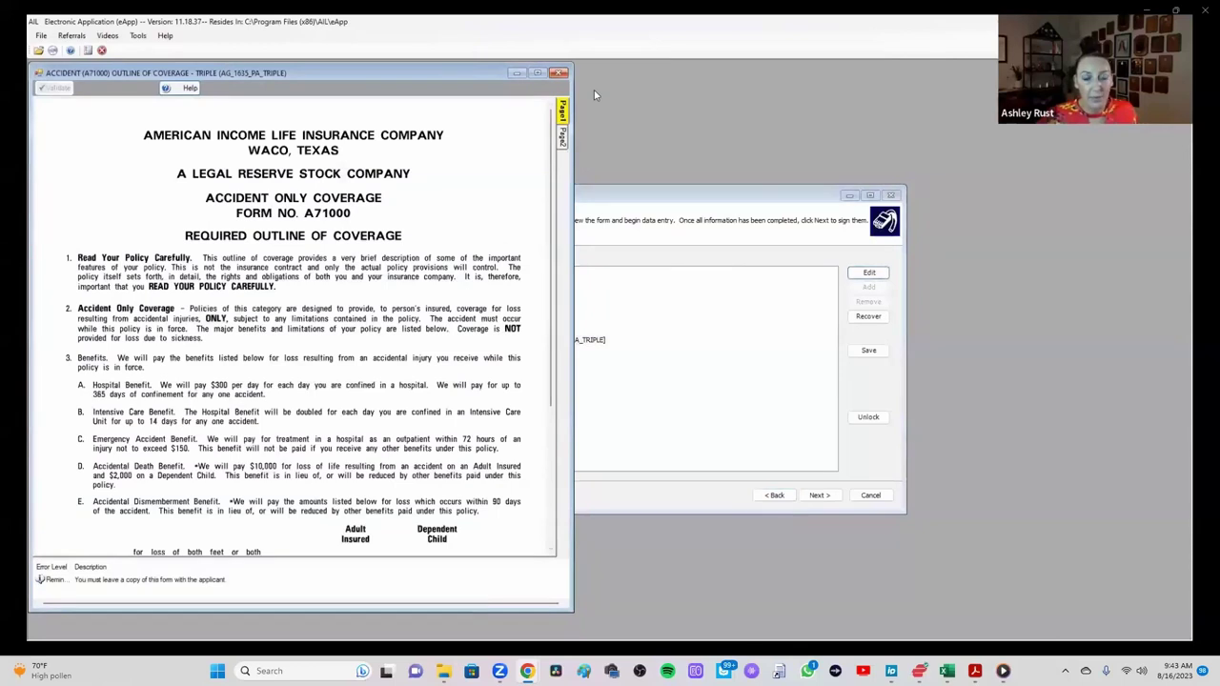
key(alt+F4)
click(469, 350)
double_click(469, 351)
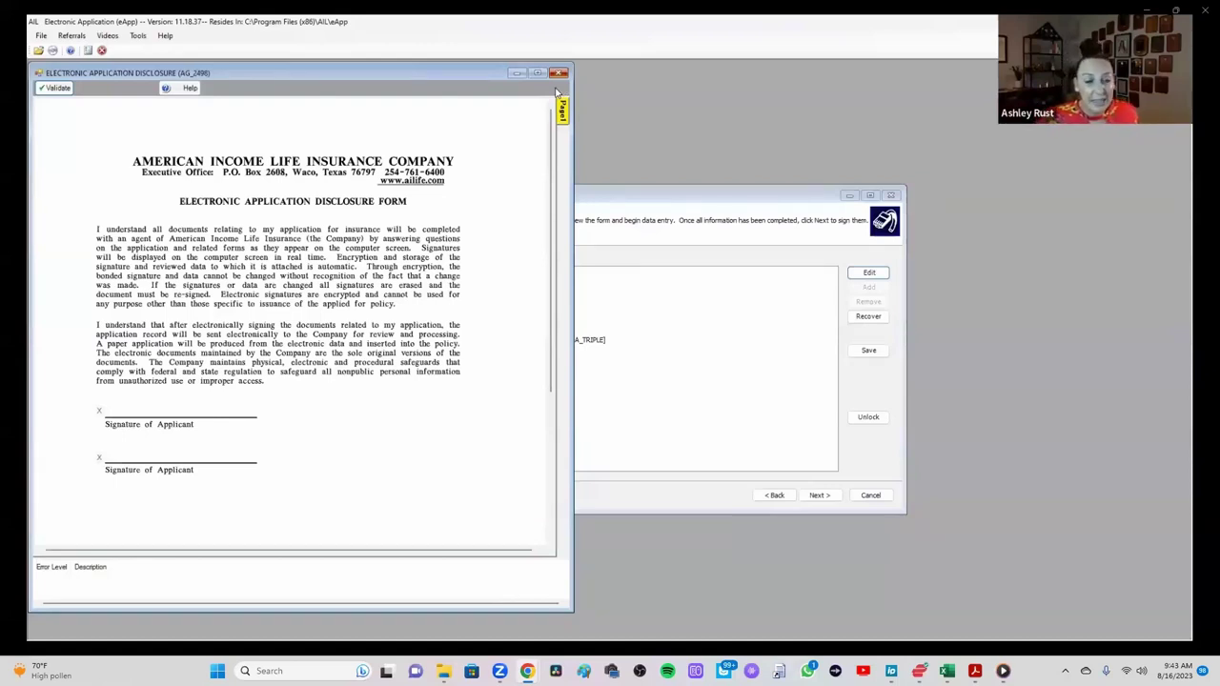
click(558, 74)
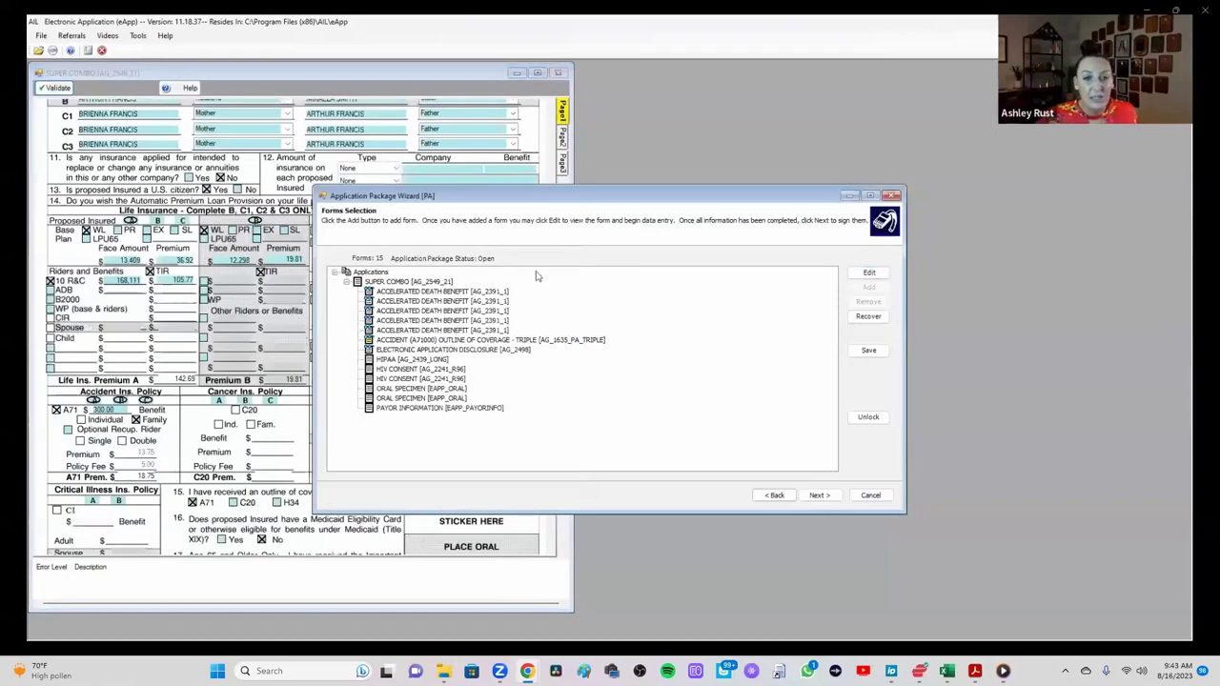
- Review the HIPAA authorization form from top to bottom
click(436, 365)
double_click(434, 363)
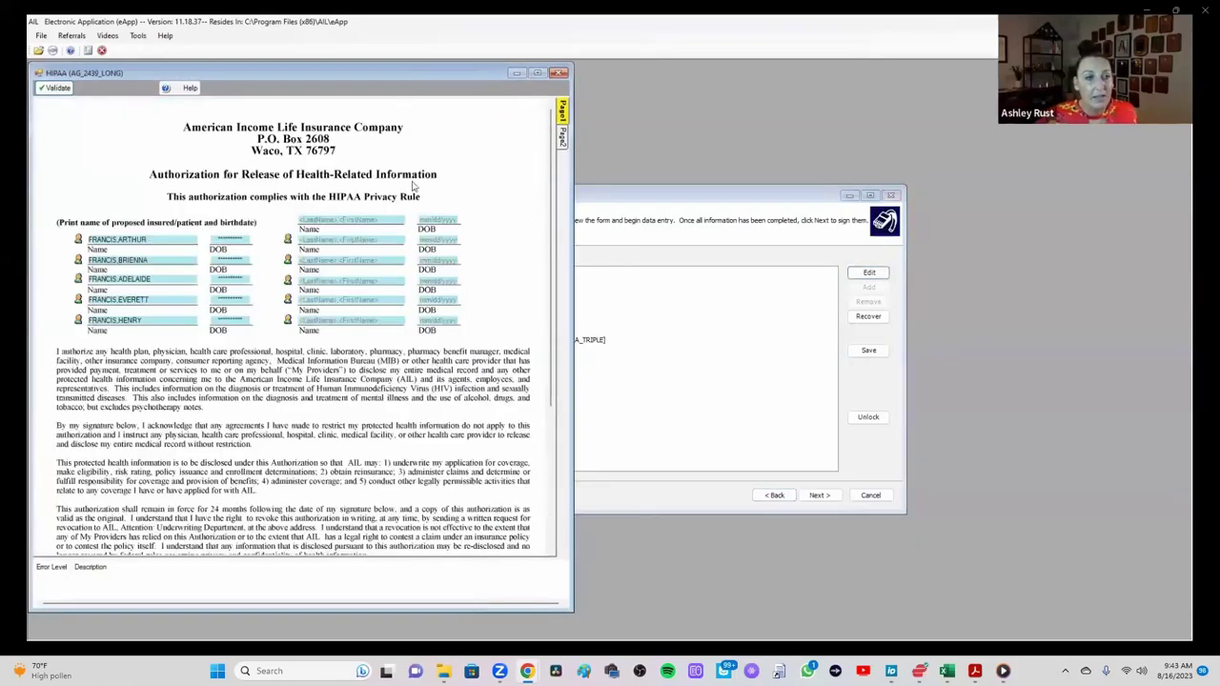
scroll(329, 432, down, 5)
scroll(329, 432, down, 2)
scroll(335, 435, up, 5)
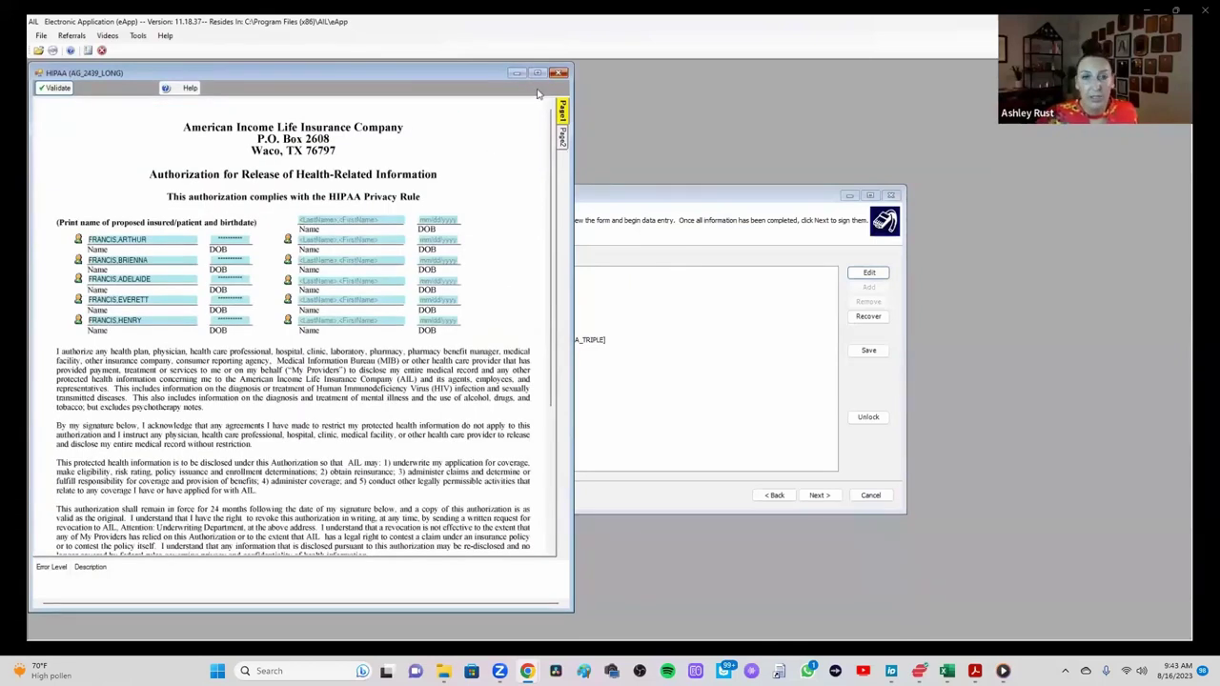
click(559, 72)
- Review both HIV CONSENT forms
click(423, 370)
double_click(426, 372)
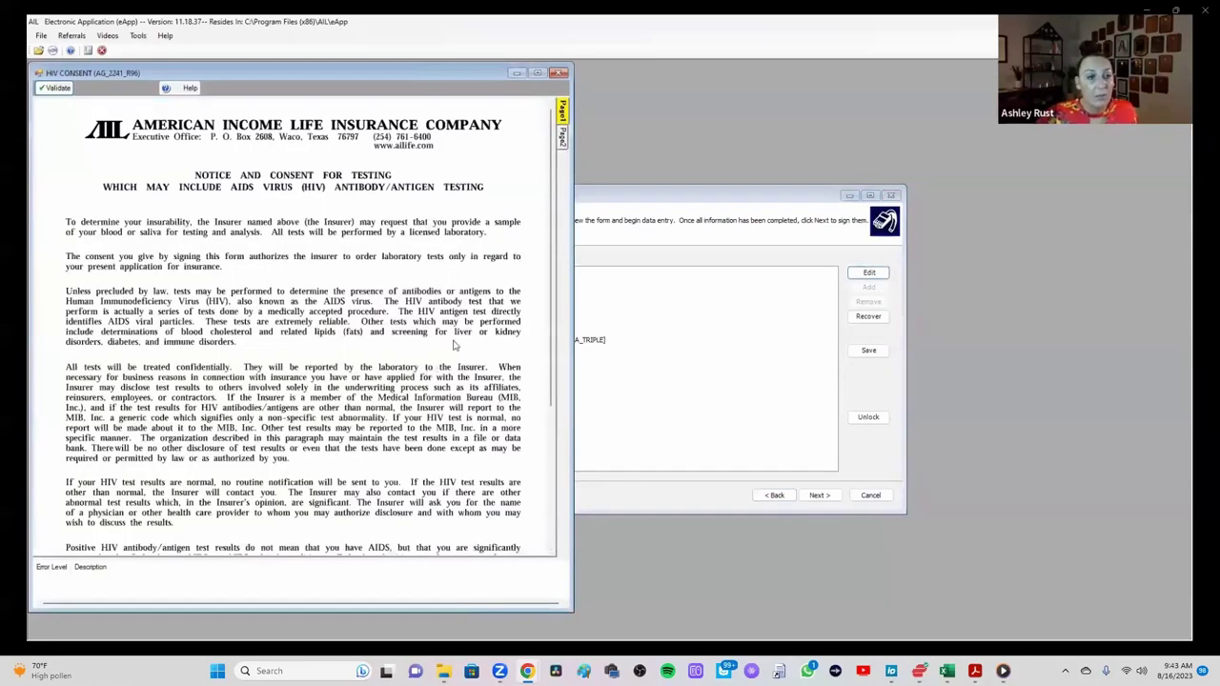
scroll(446, 357, down, 3)
scroll(446, 357, up, 3)
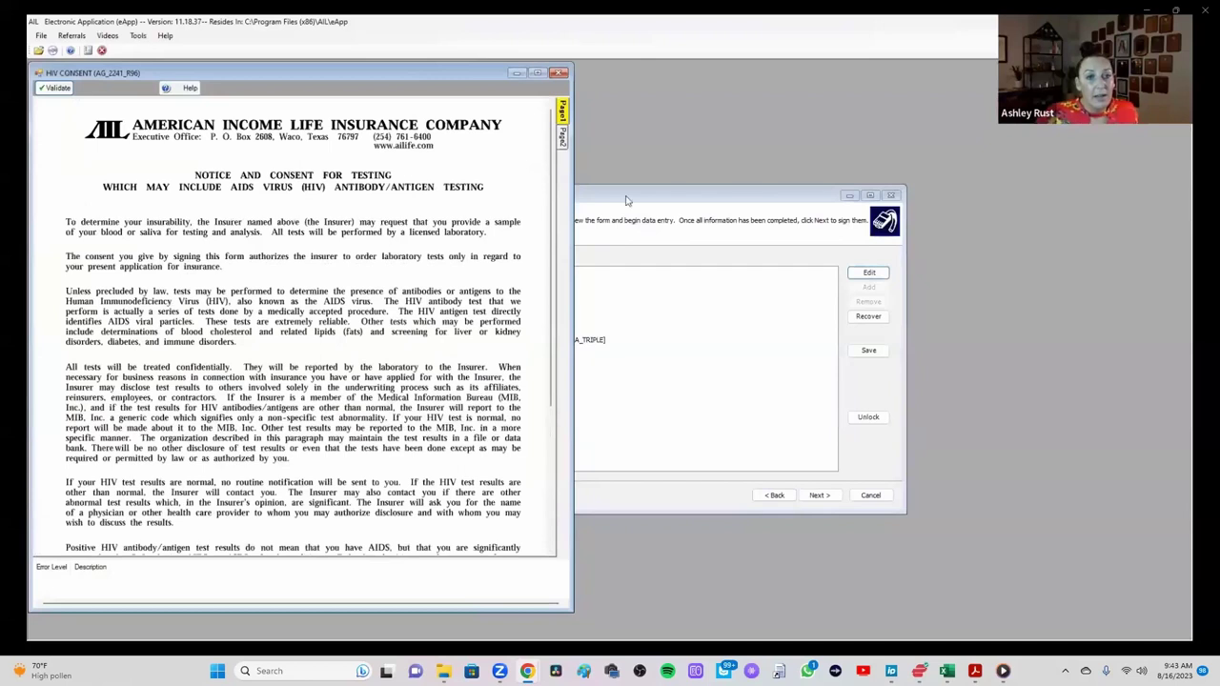
click(559, 73)
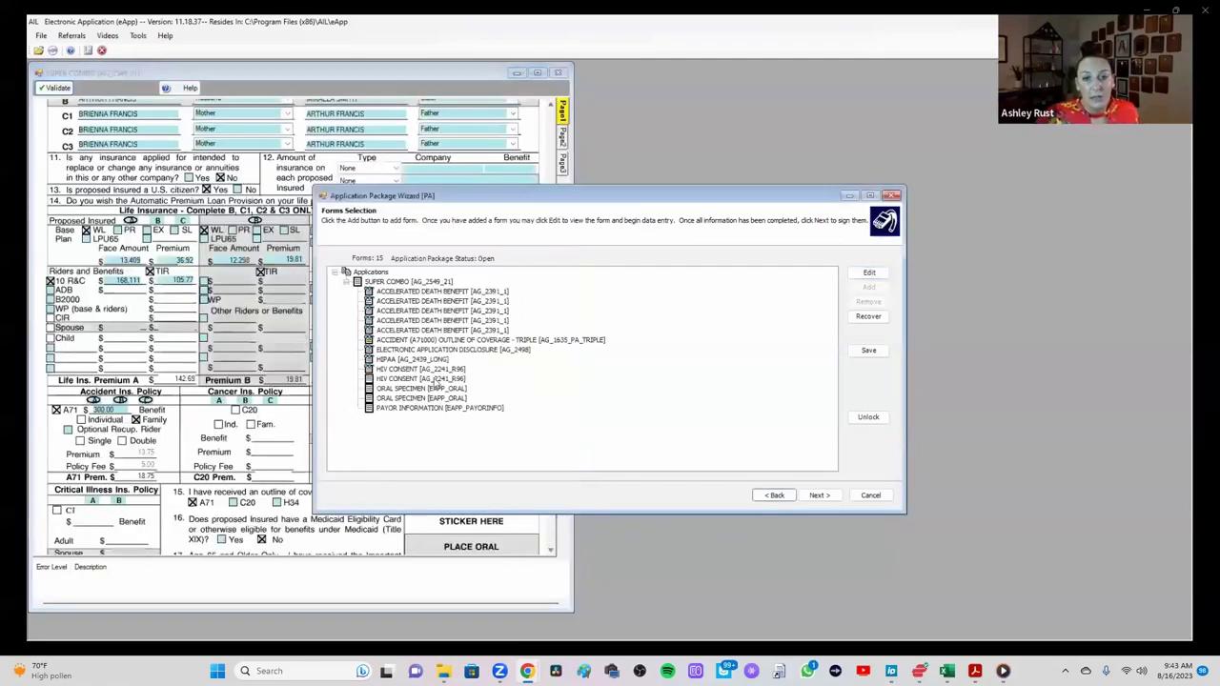
double_click(435, 376)
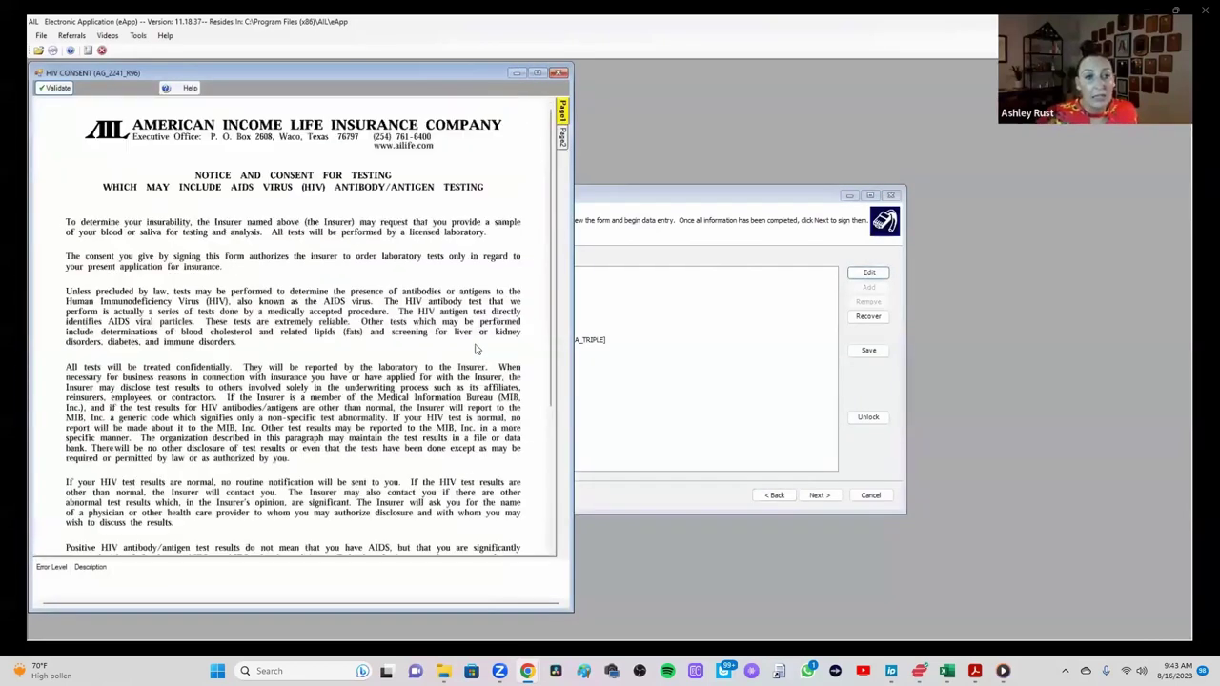
click(559, 73)
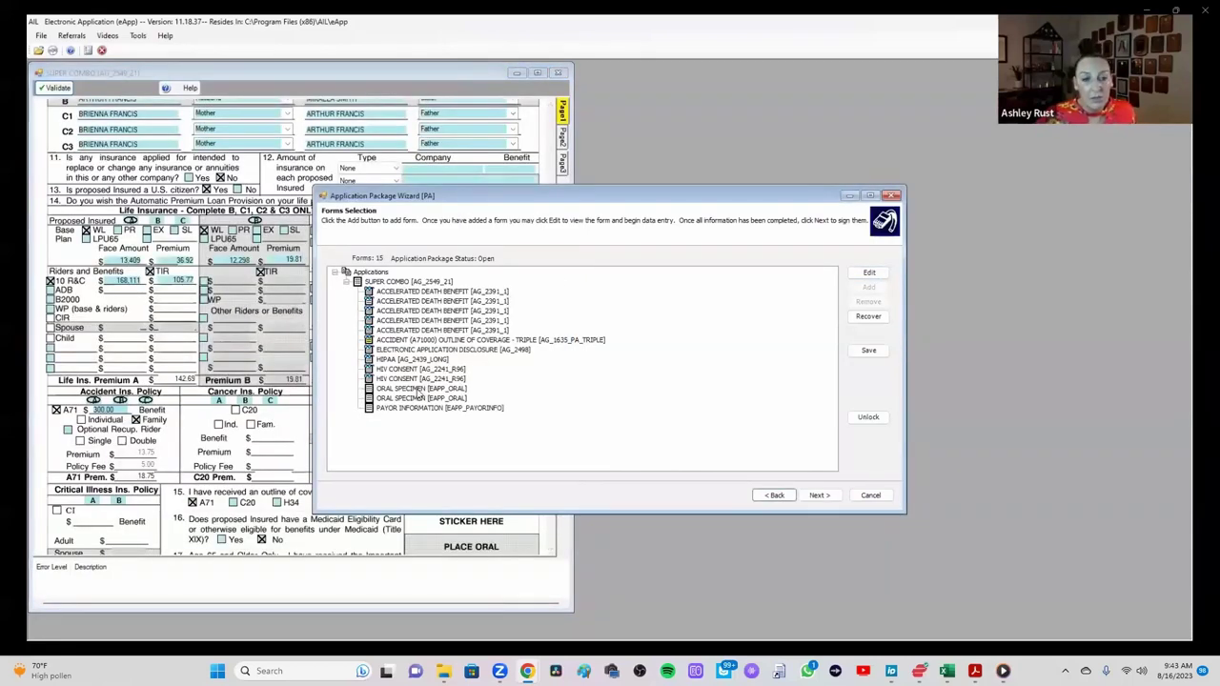
- Enter VIRTUAL APPLICATION as the kit number on both Oral Specimen forms
double_click(419, 392)
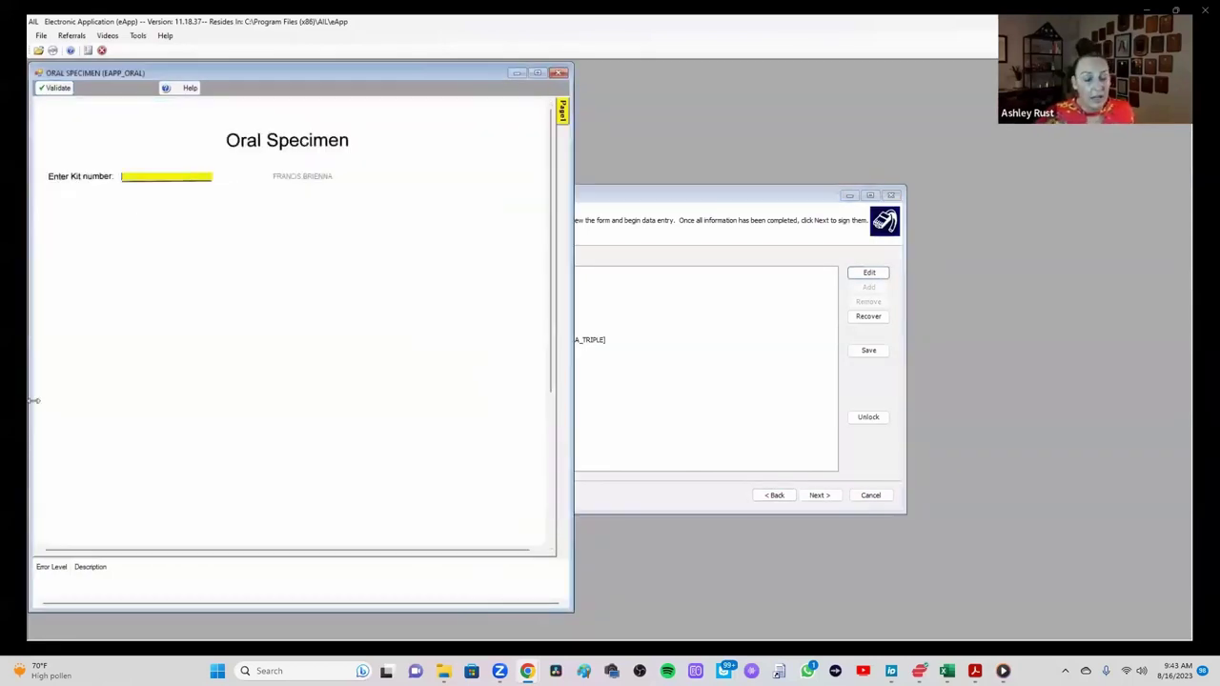
text(VIRTUAL AP)
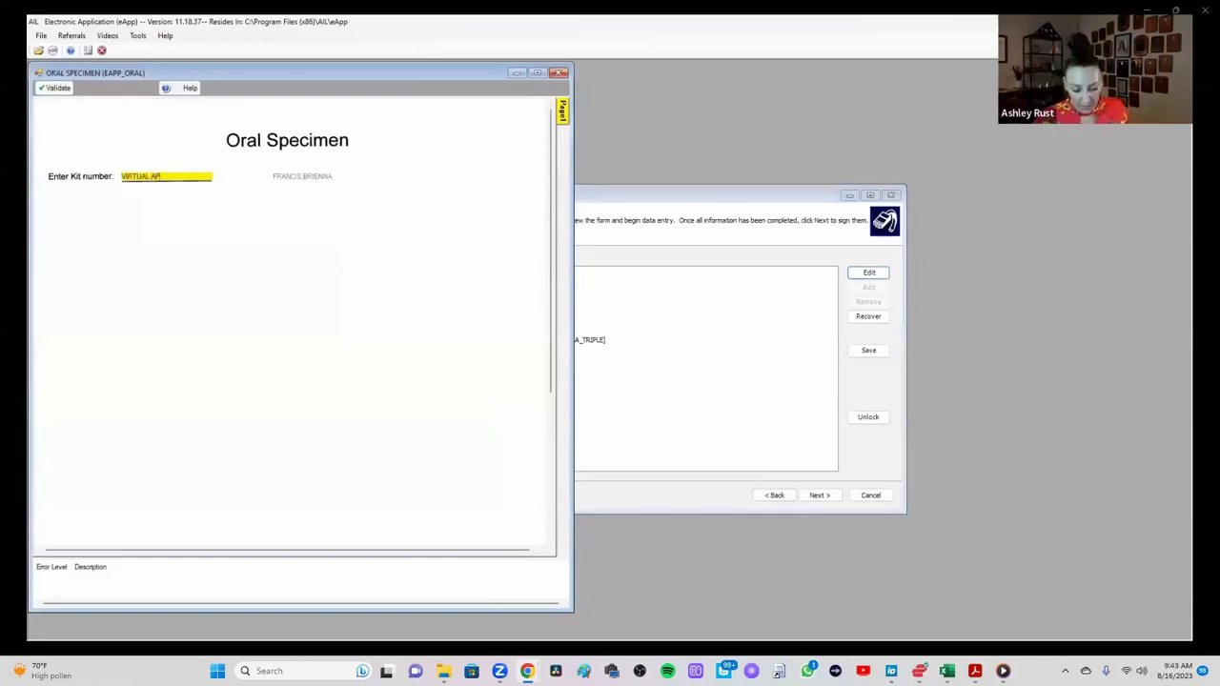
text(PLICATION)
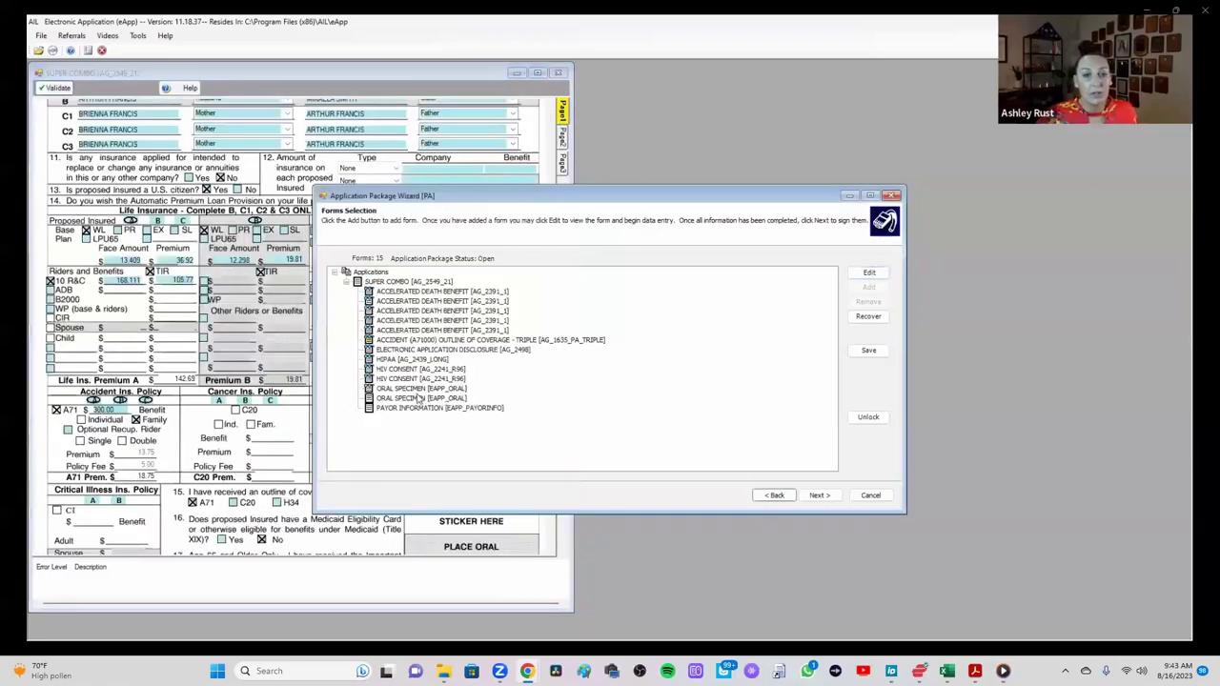
click(422, 398)
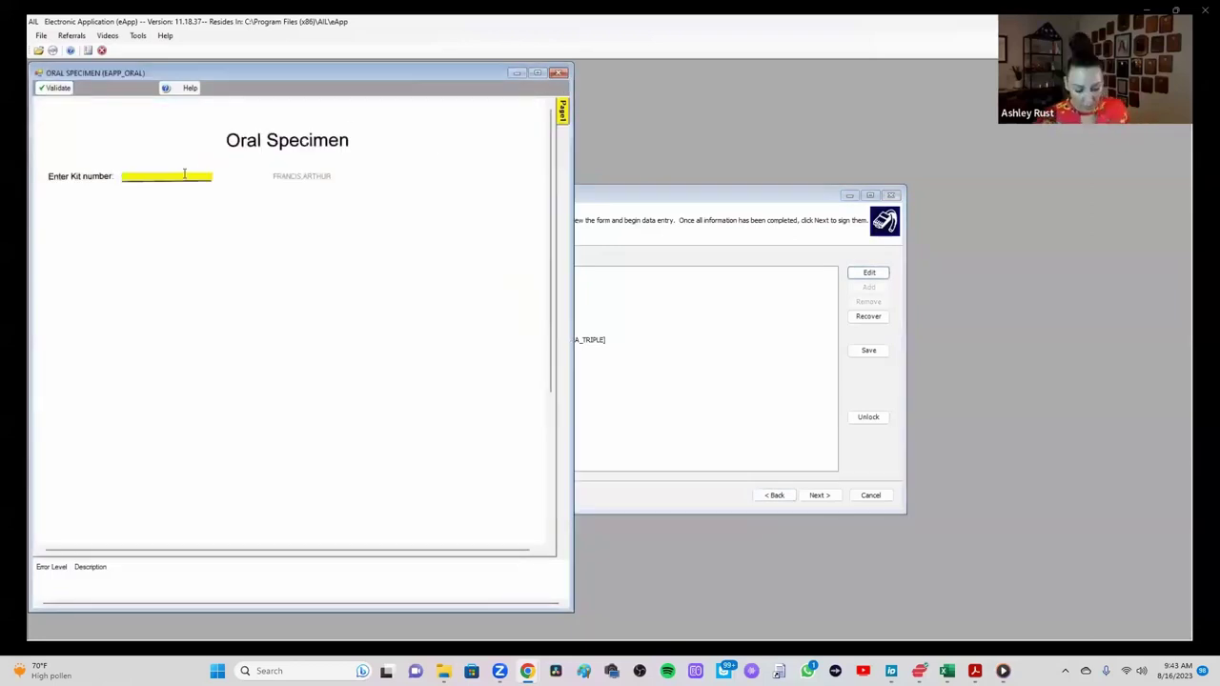
text(VIRTUAL APPLICATION)
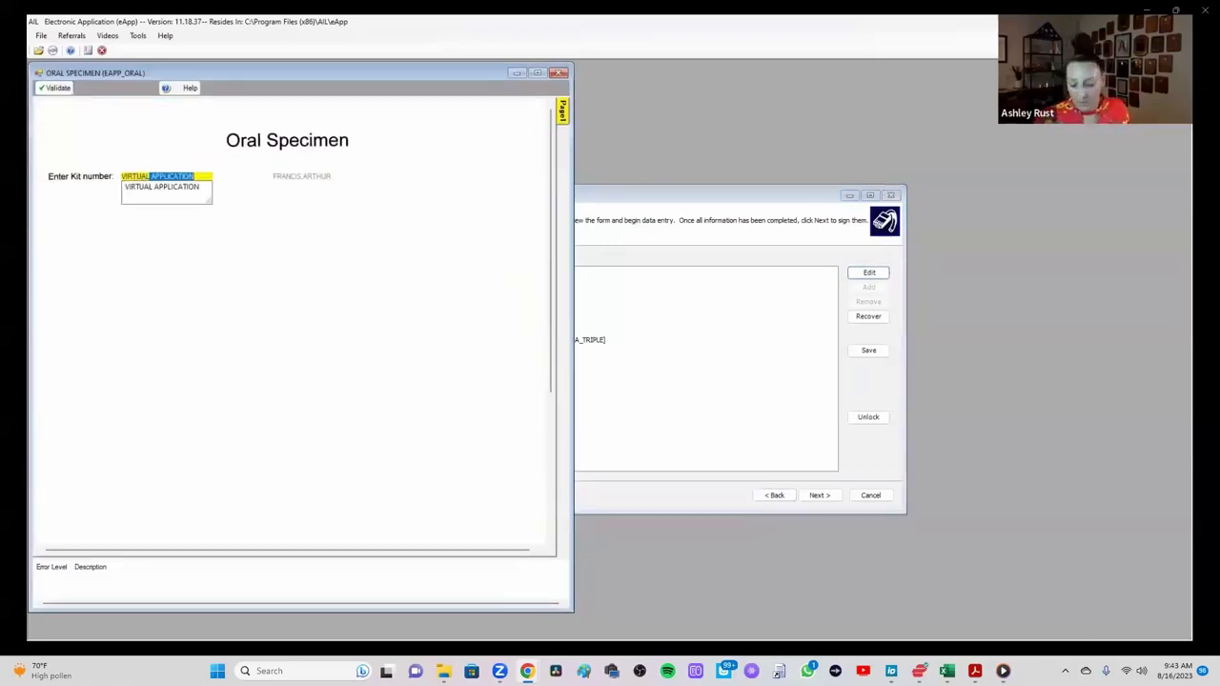
key(Return)
click(737, 92)
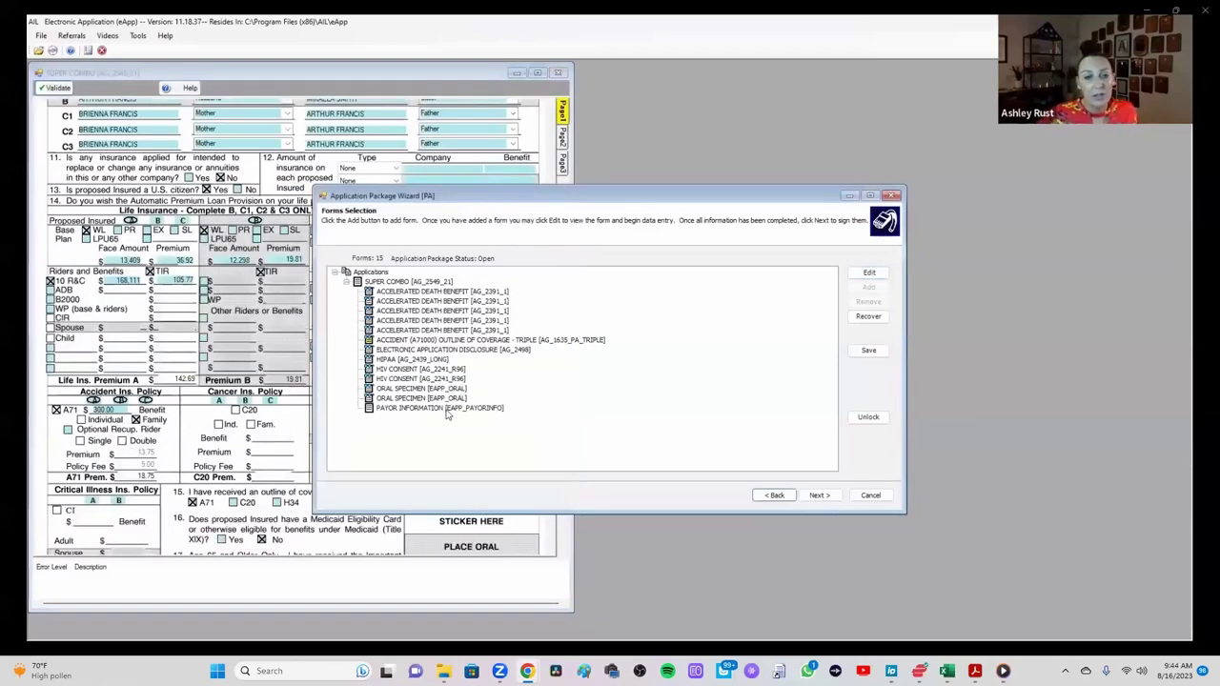
- Review the Payor Information form and the SUPER COMBO application
double_click(447, 408)
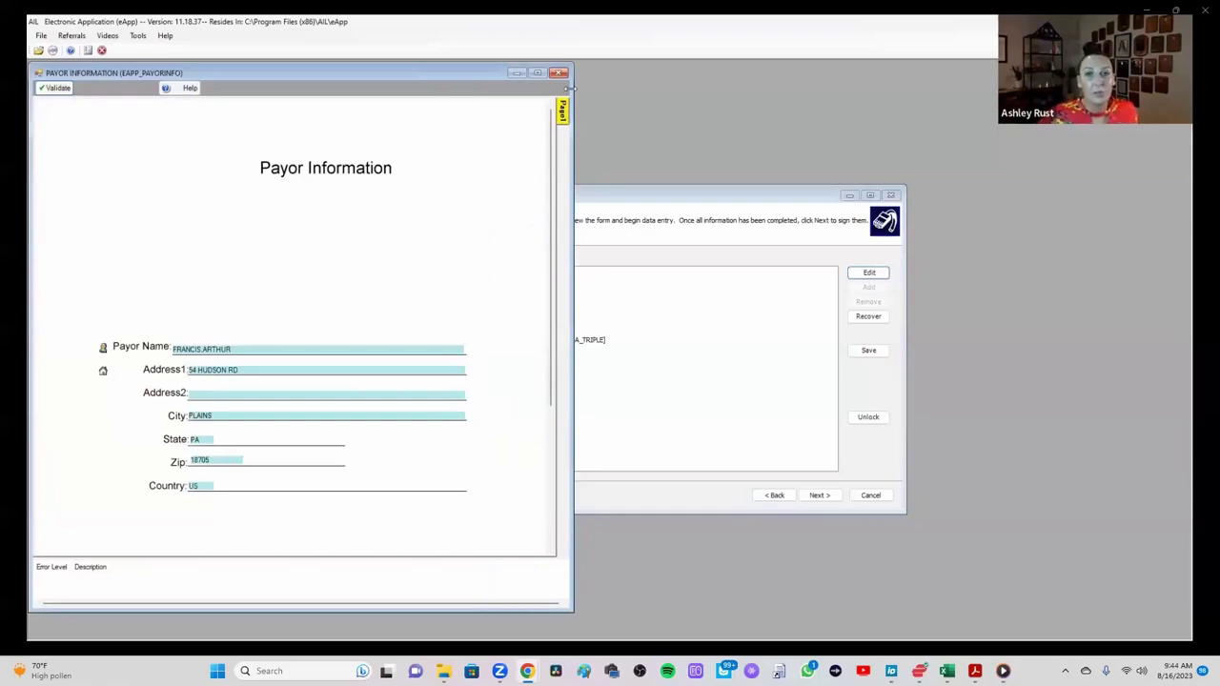
click(559, 72)
click(416, 281)
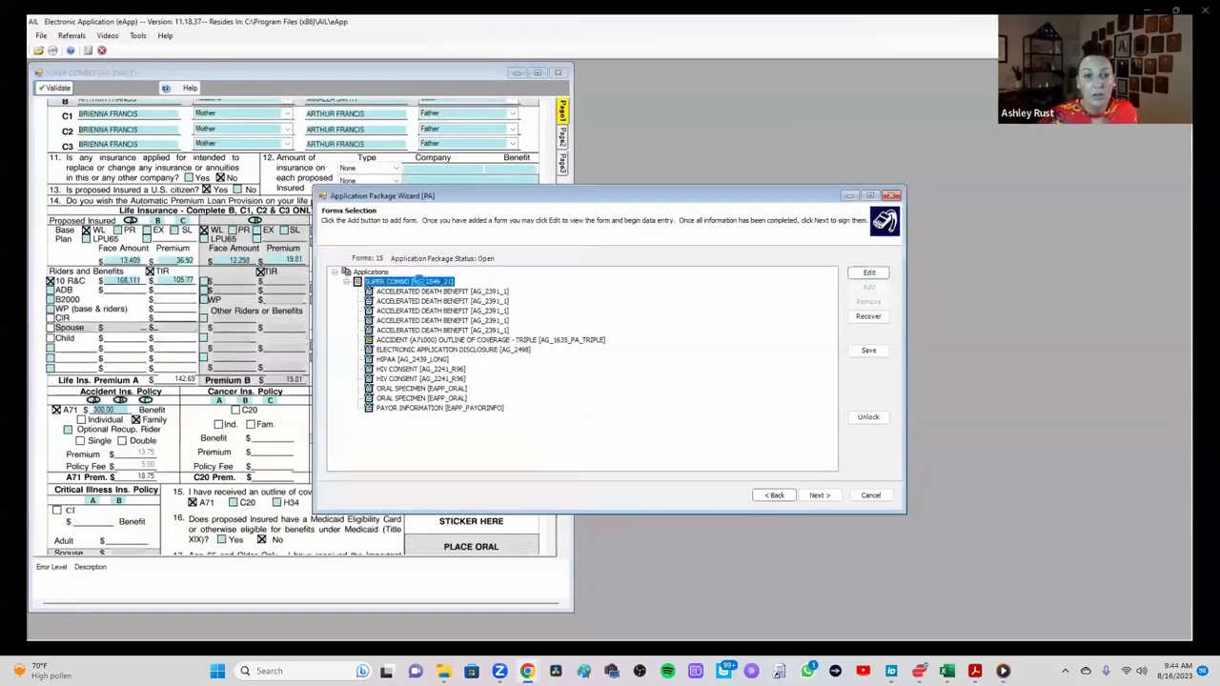
double_click(416, 281)
scroll(440, 515, up, 5)
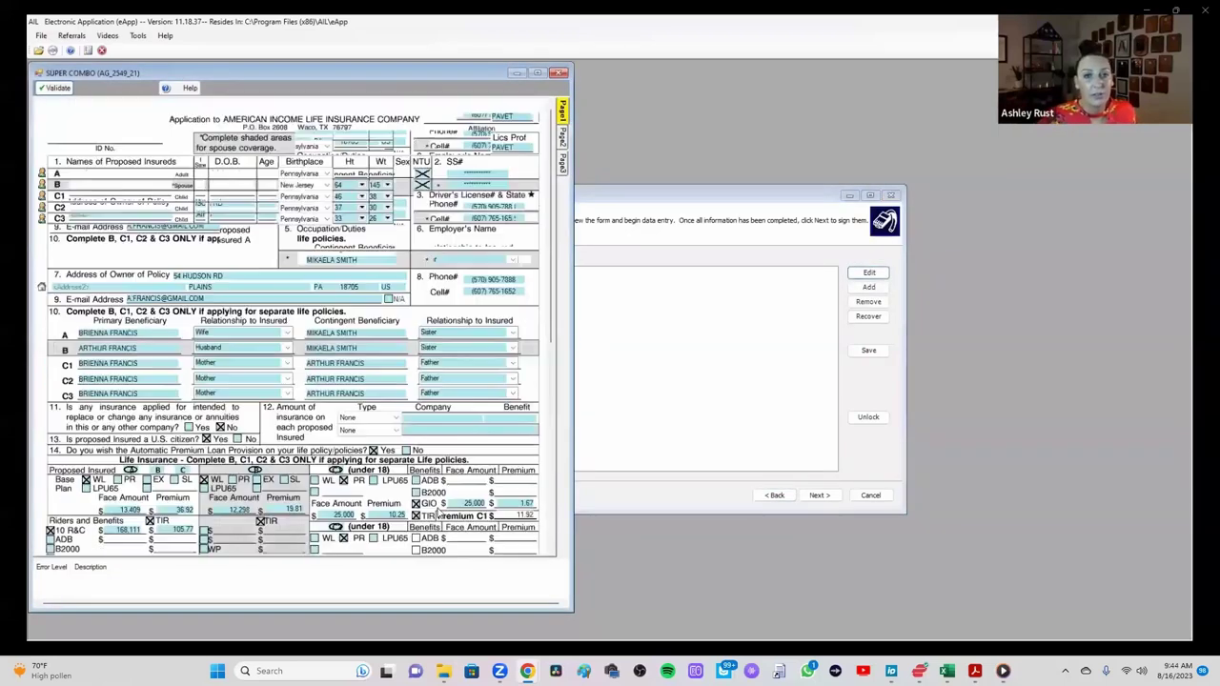
click(559, 72)
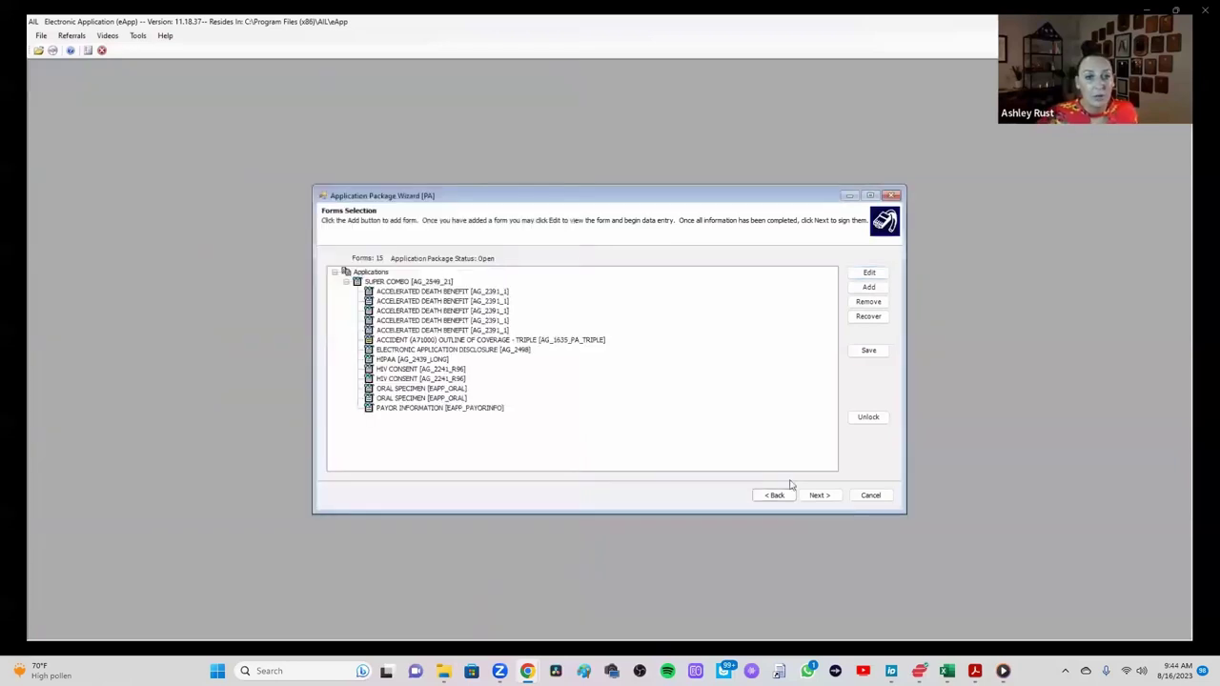
- Continue to signing, acknowledge the text-message opt-in notice, and enter the spouse's e-mail address
click(821, 497)
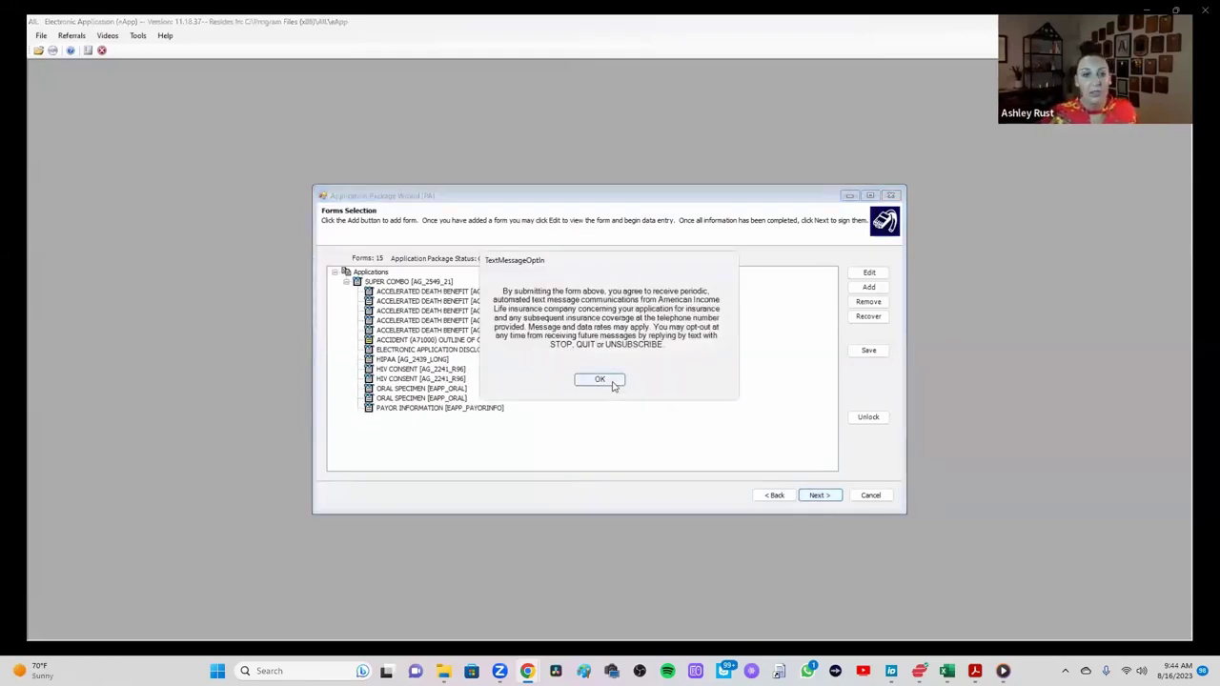
click(601, 381)
click(649, 362)
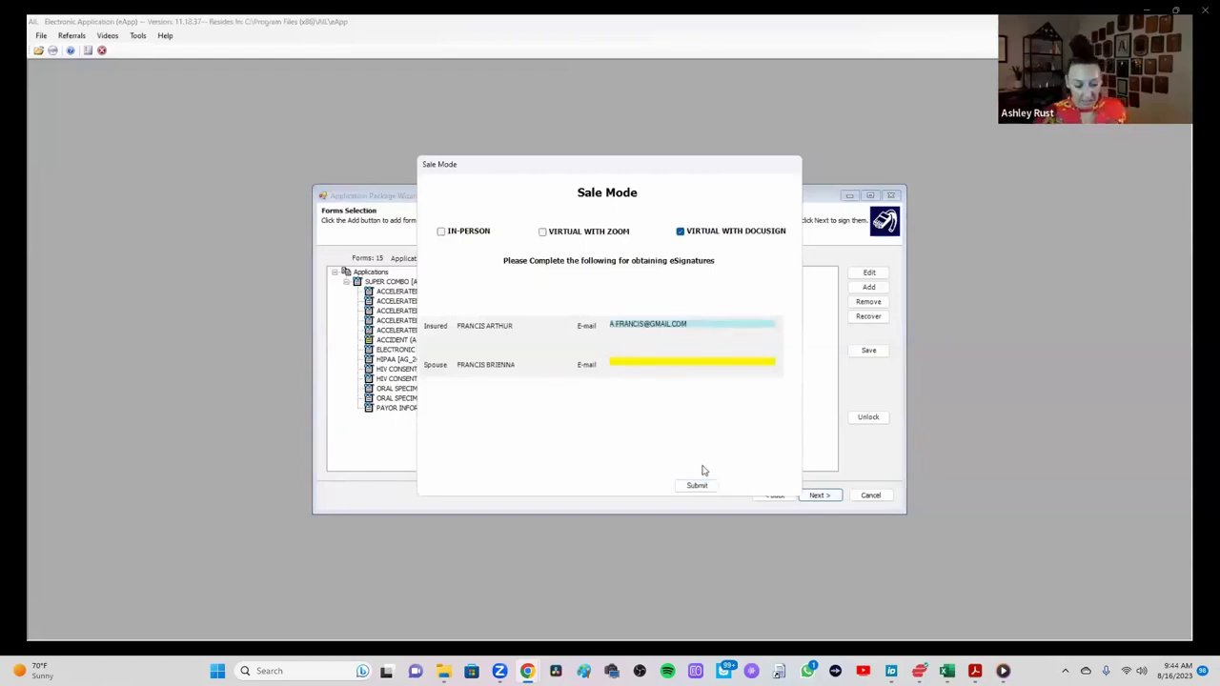
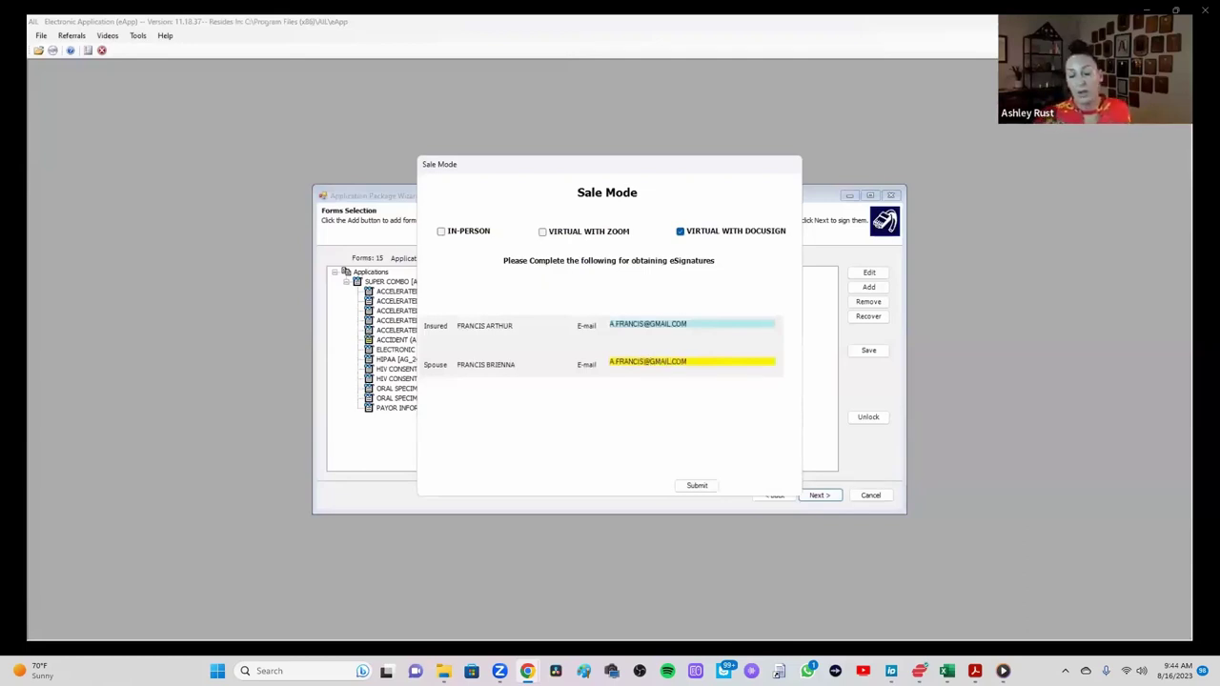
click(698, 486)
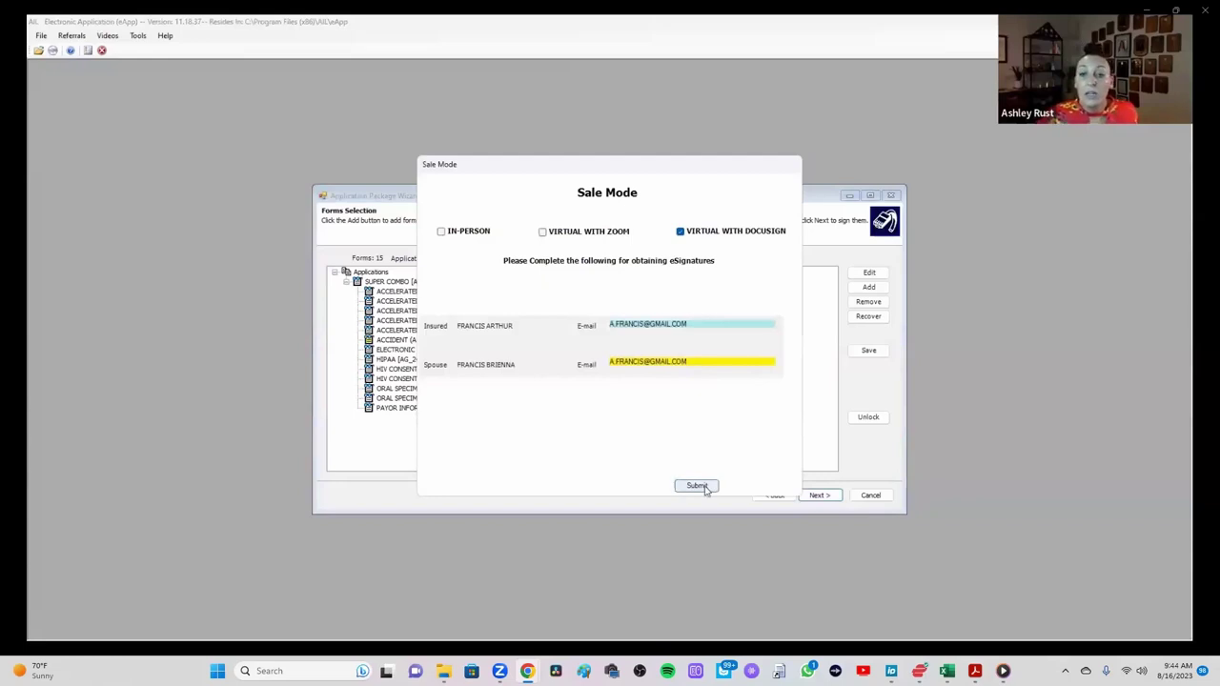
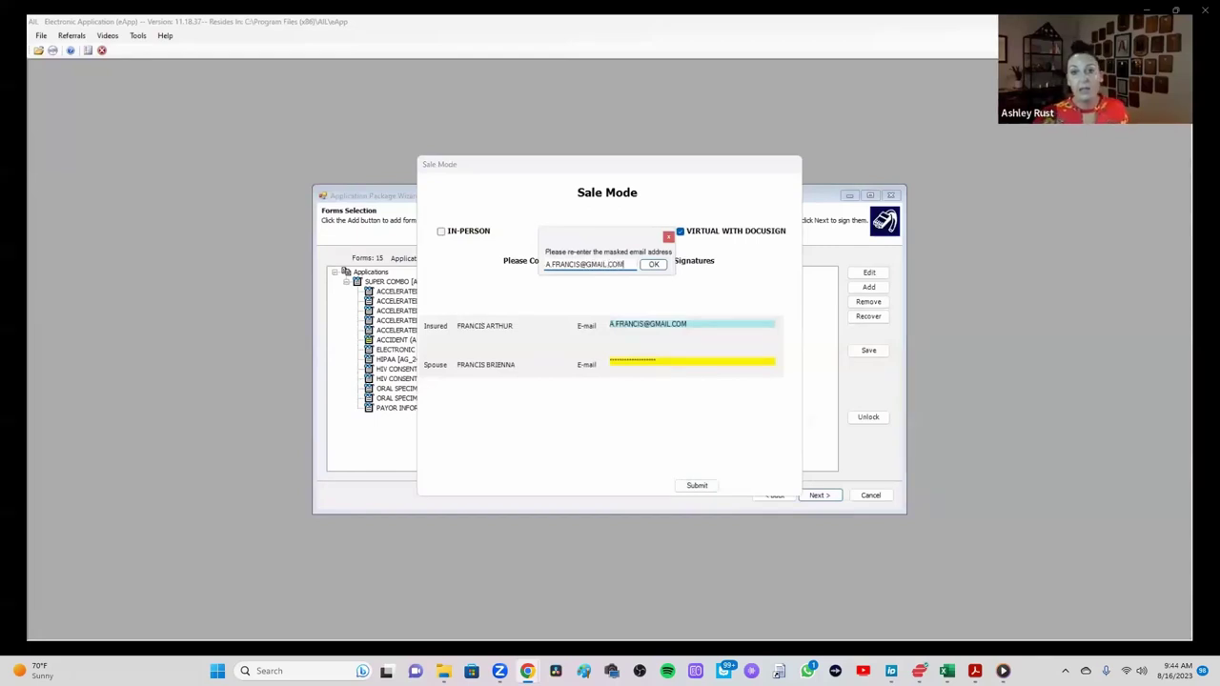
- Re-enter and confirm the spouse's and insured's e-mail addresses, then submit them for DocuSign
click(654, 264)
click(709, 489)
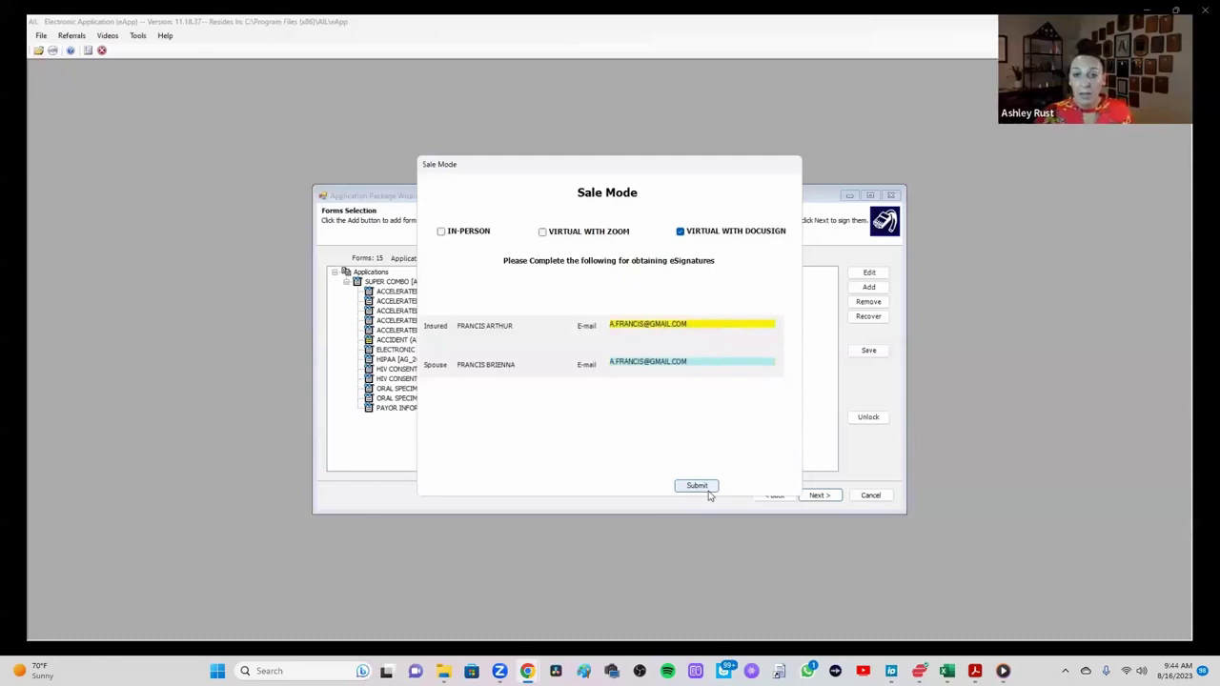
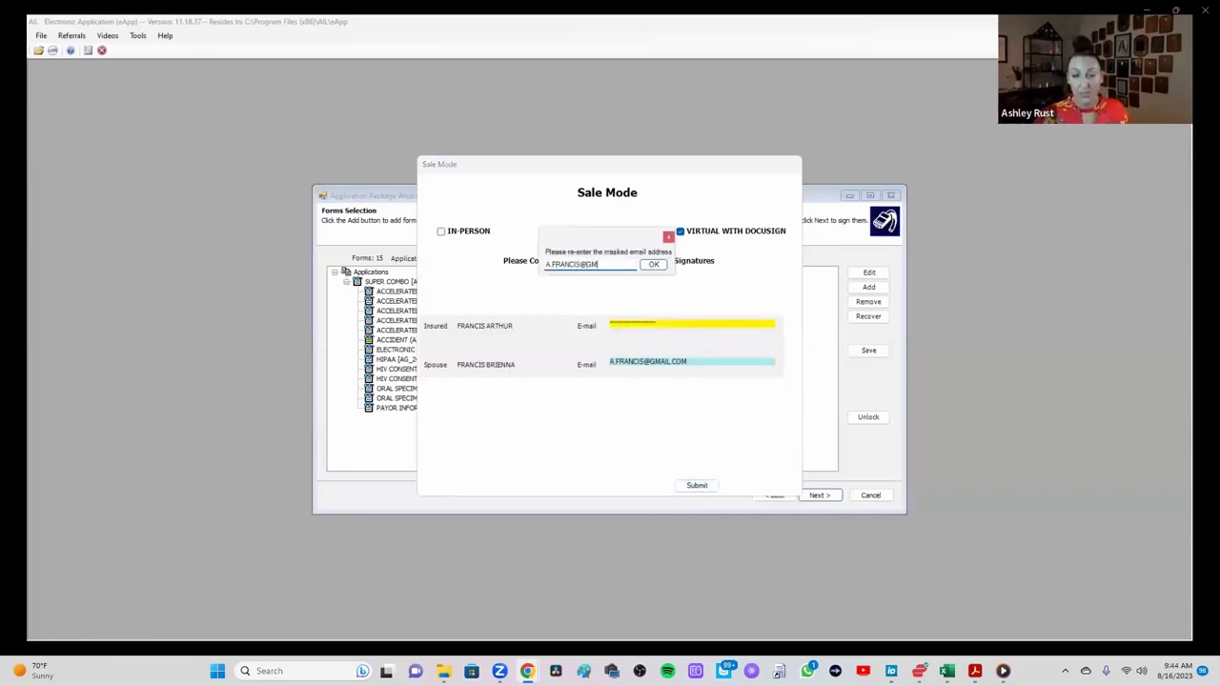
click(654, 266)
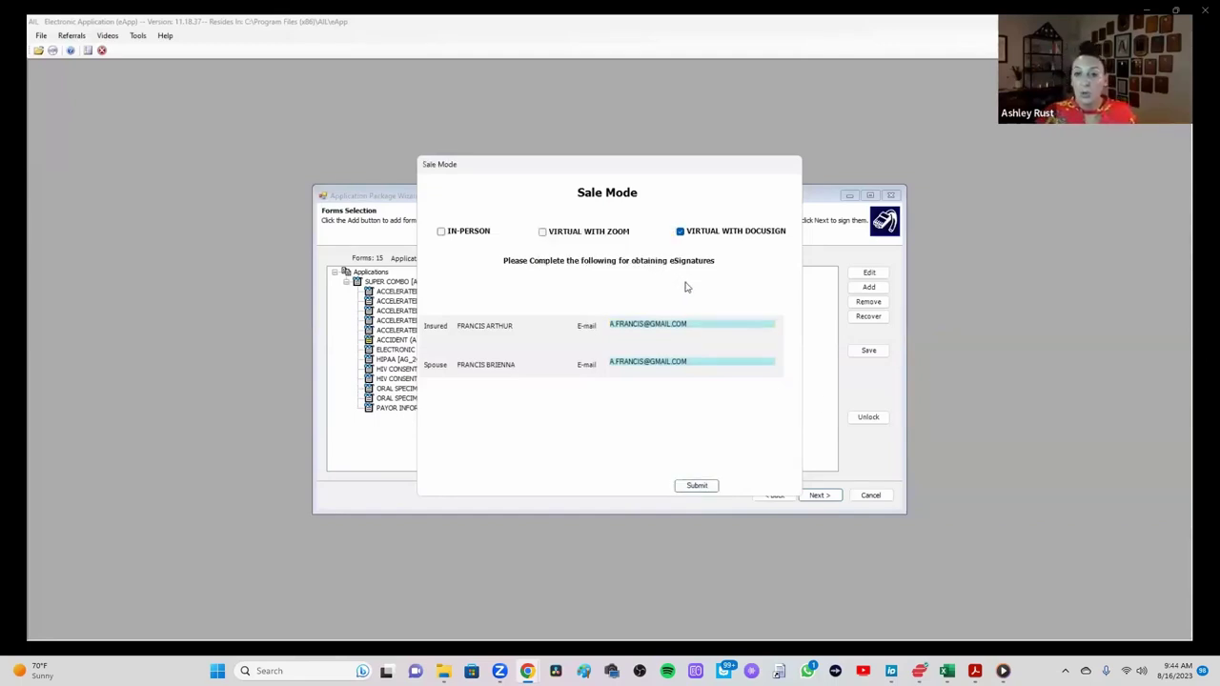
click(695, 487)
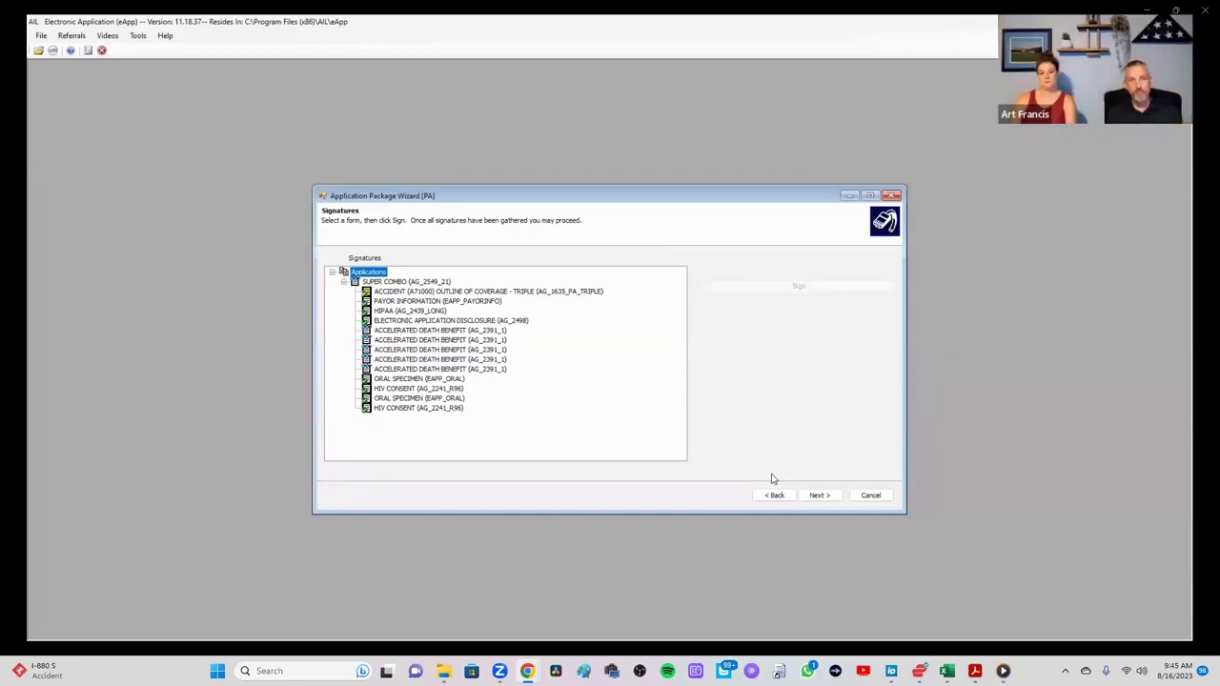
- Open the SUPER COMBO application form from the Signatures list for signing
double_click(423, 283)
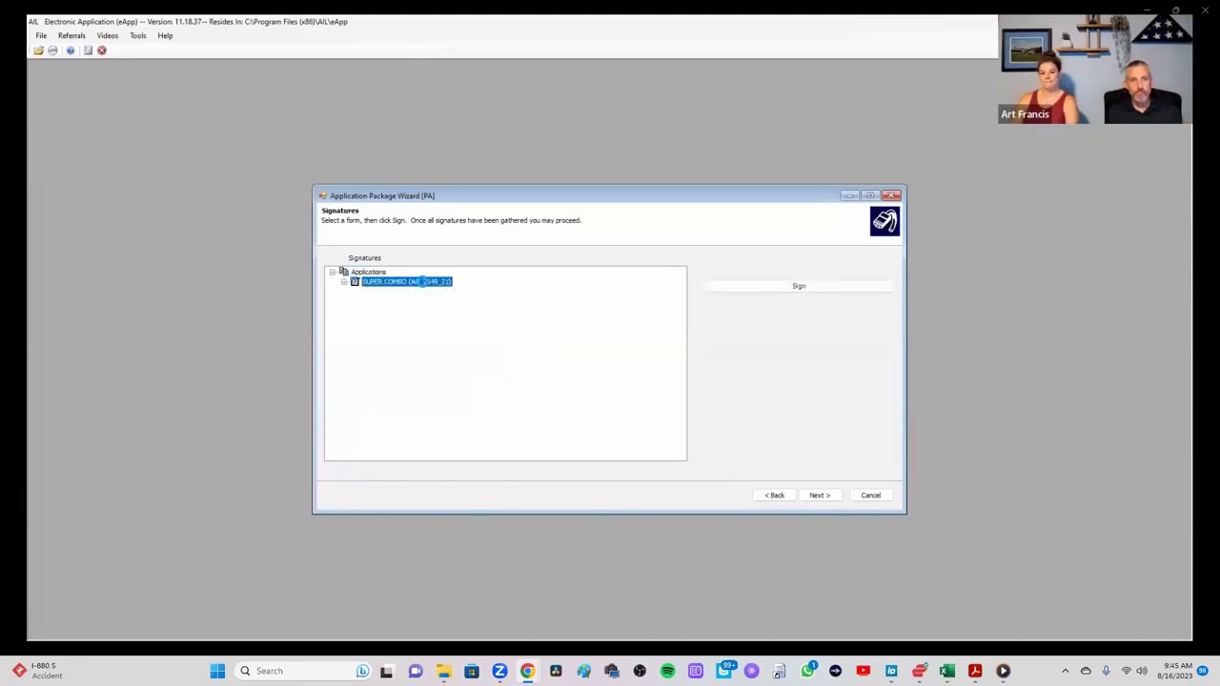
double_click(423, 283)
- Sign the SUPER COMBO application and agent's statement with the agent's name, accepting the draft date adjustment
click(564, 141)
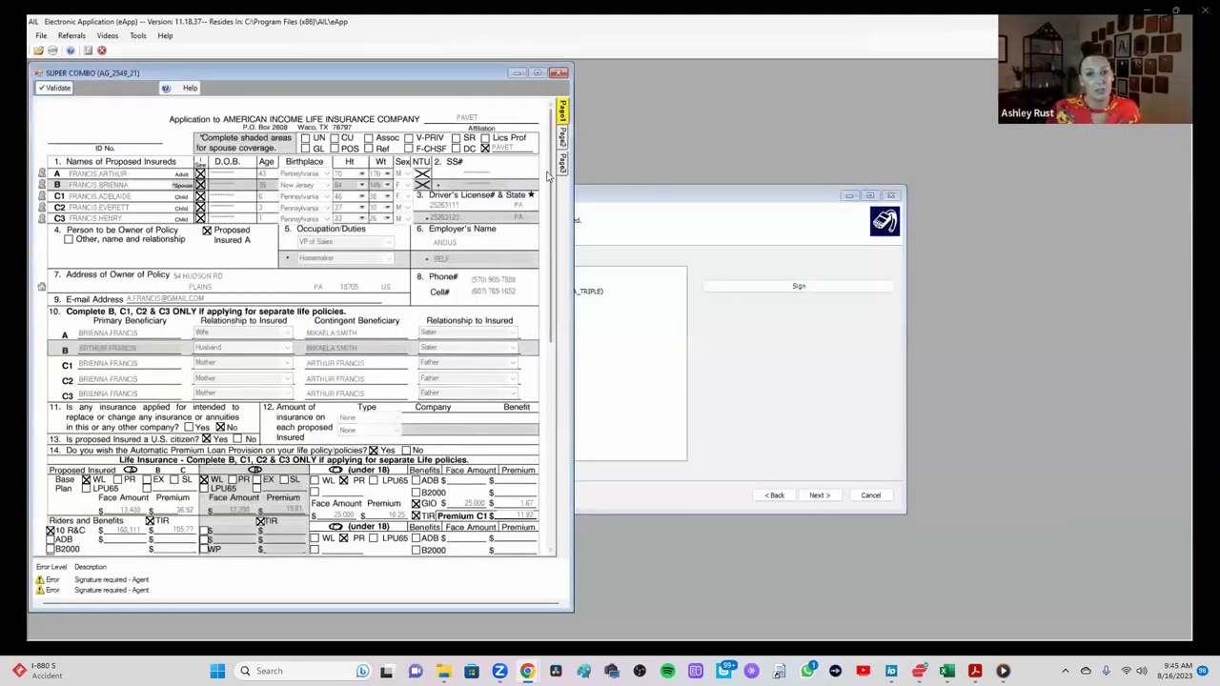
scroll(551, 194, down, 5)
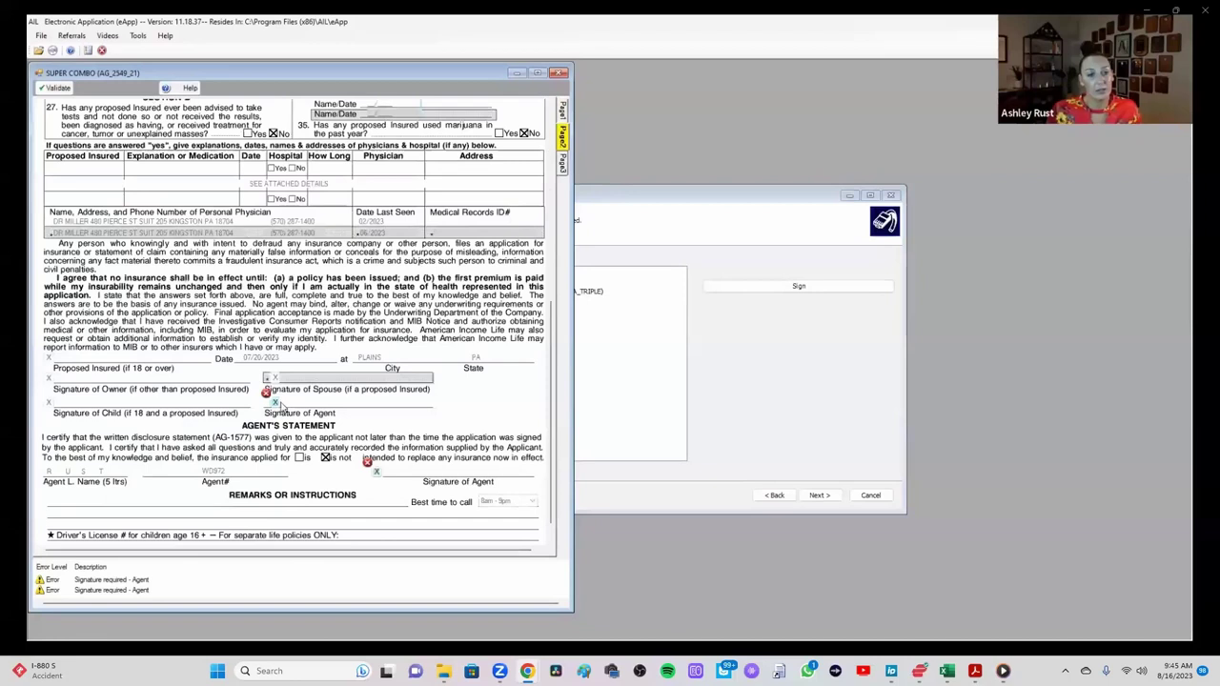
click(275, 403)
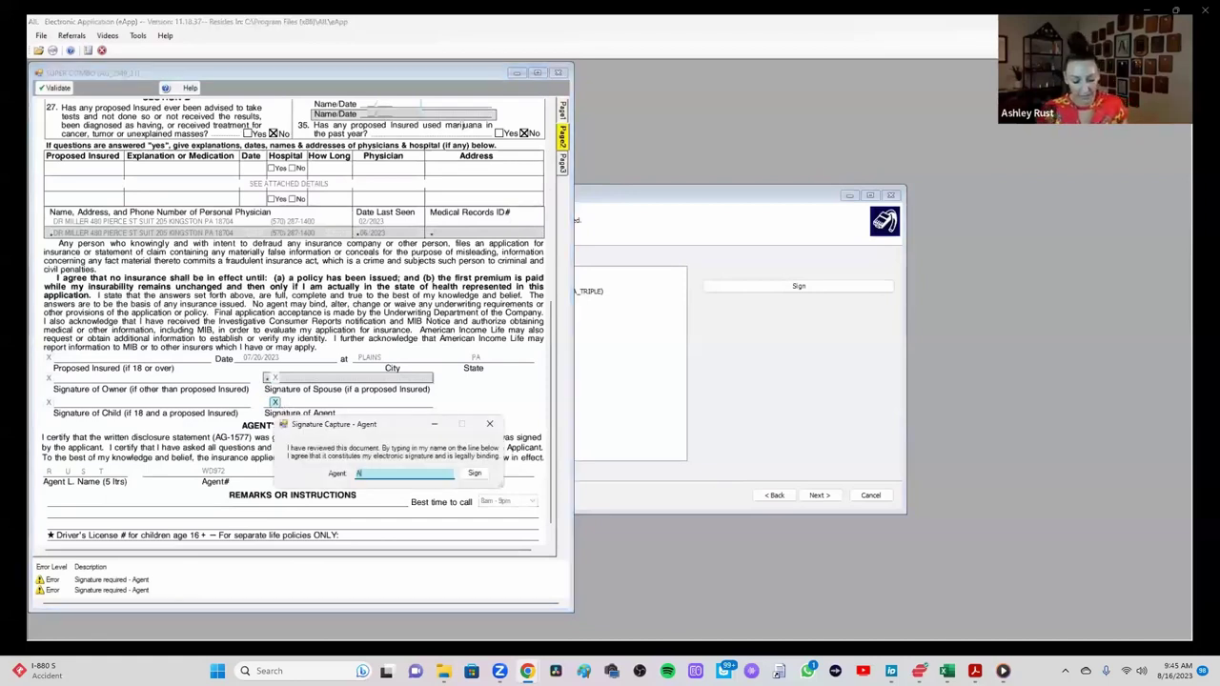
click(473, 473)
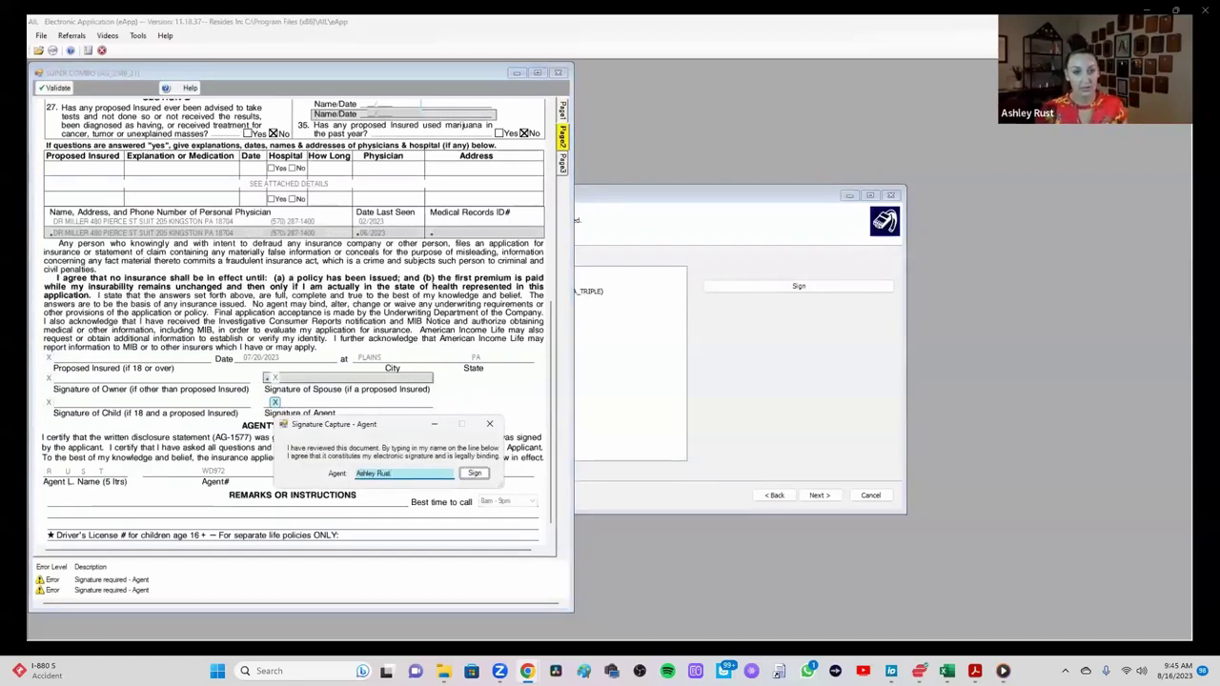
click(377, 472)
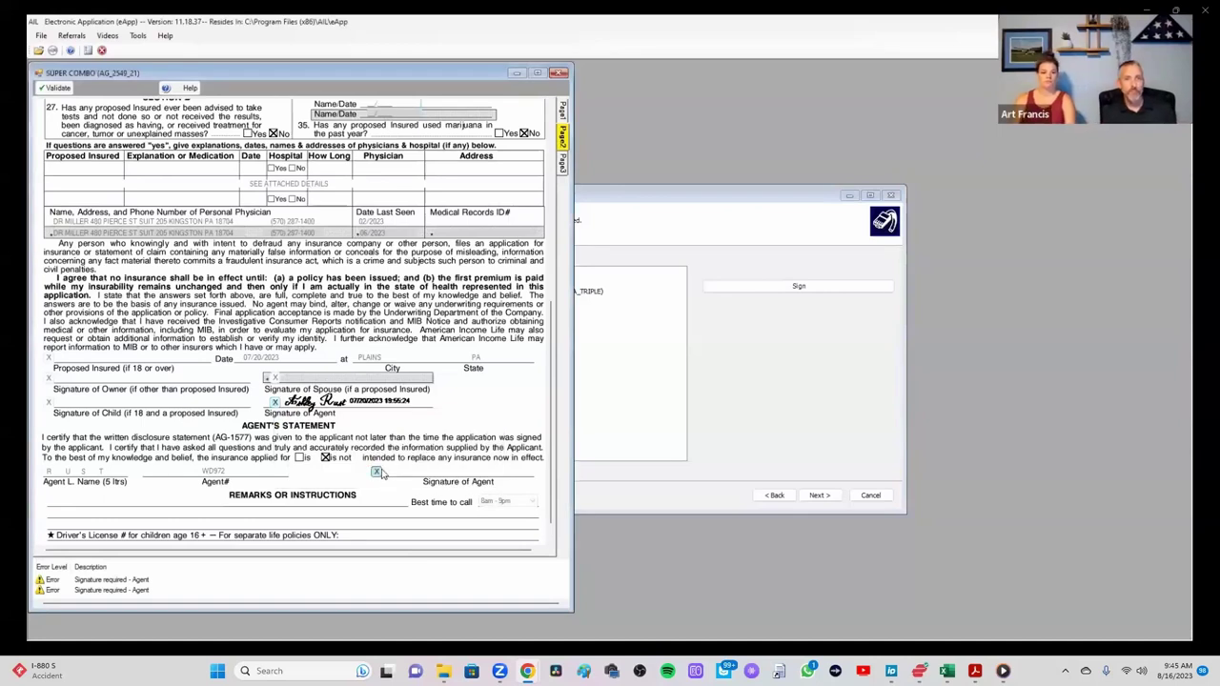
click(495, 542)
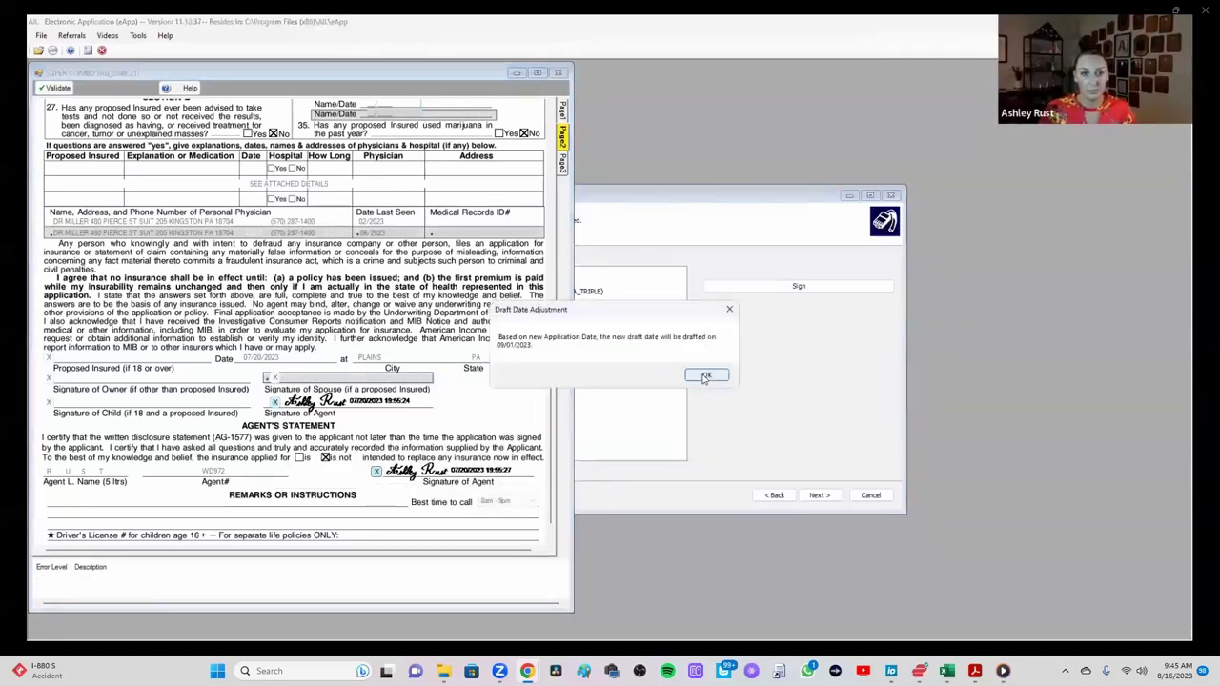
click(705, 377)
- Apply the agent signature to the first two Accelerated Death Benefit disclosures
double_click(486, 345)
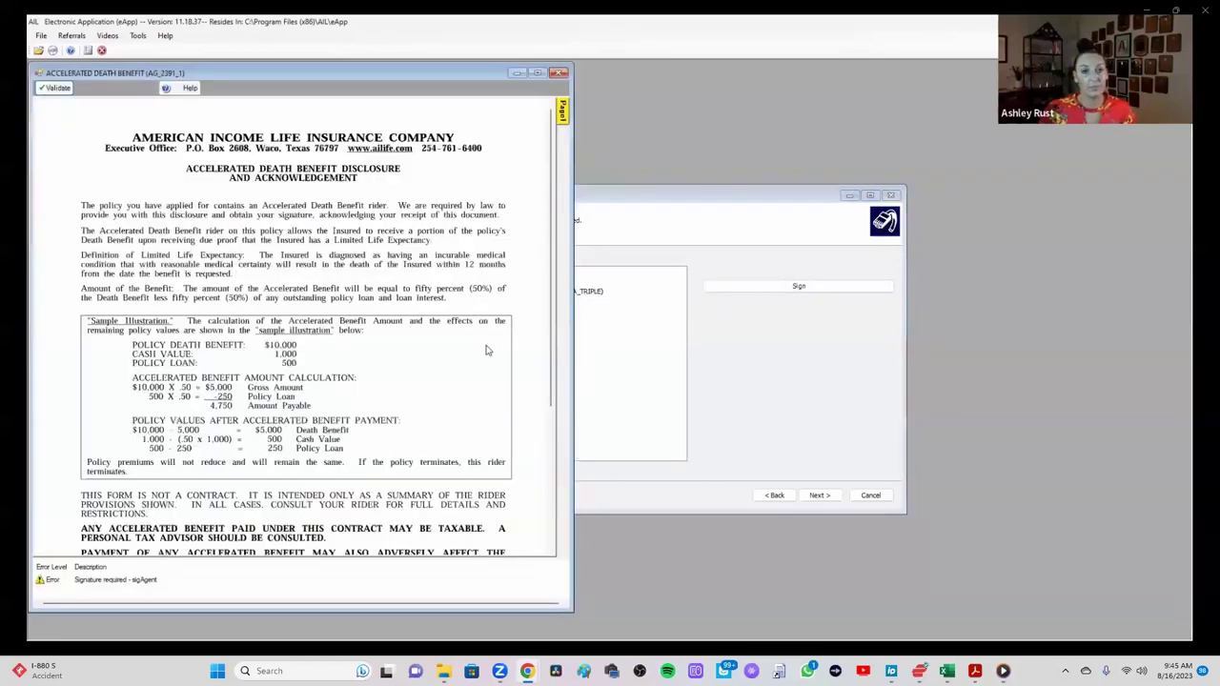
scroll(503, 368, down, 3)
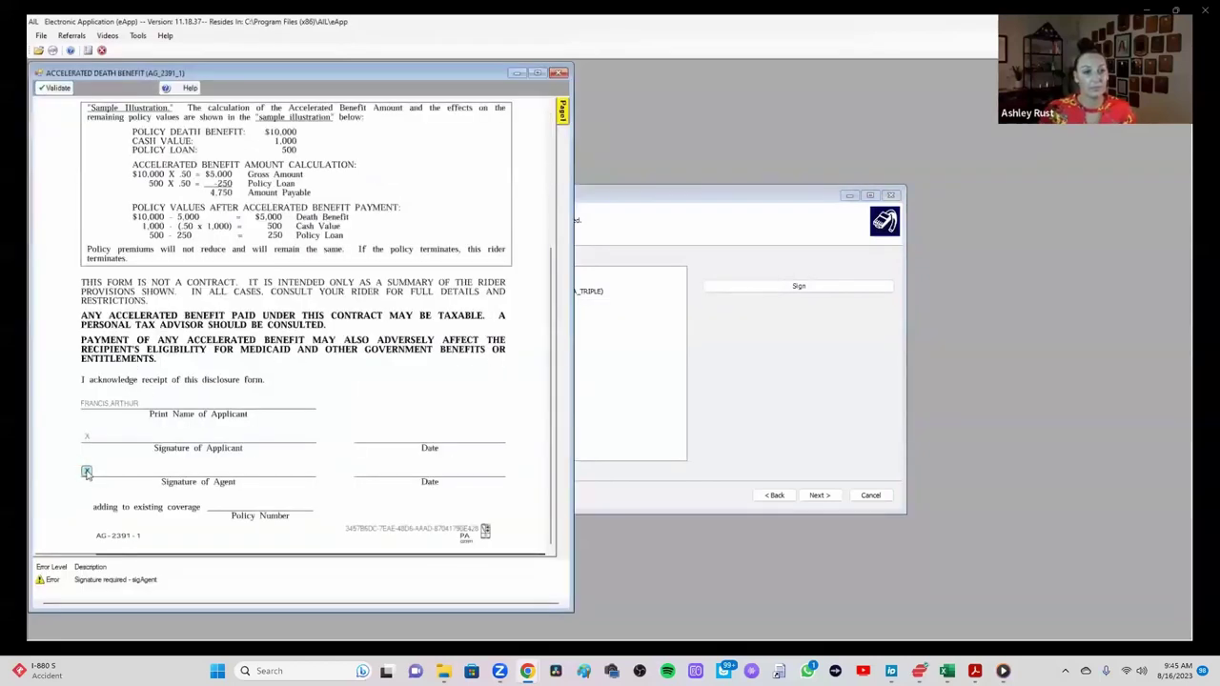
click(86, 471)
click(206, 541)
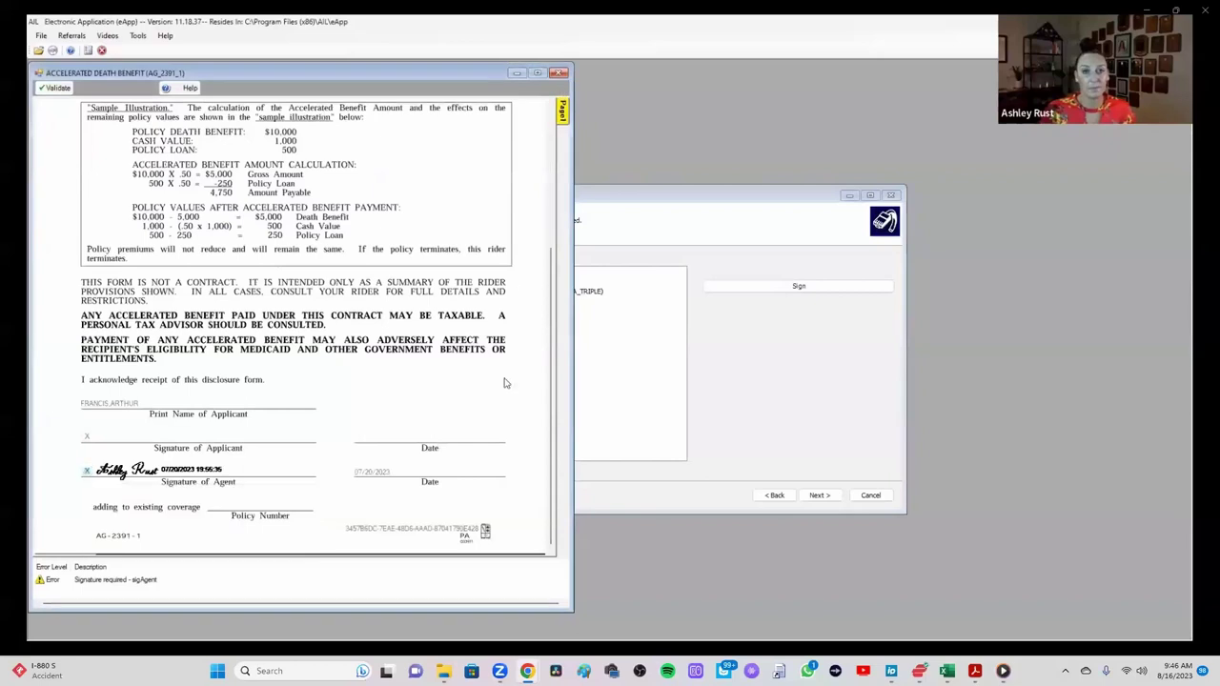
click(558, 73)
double_click(413, 340)
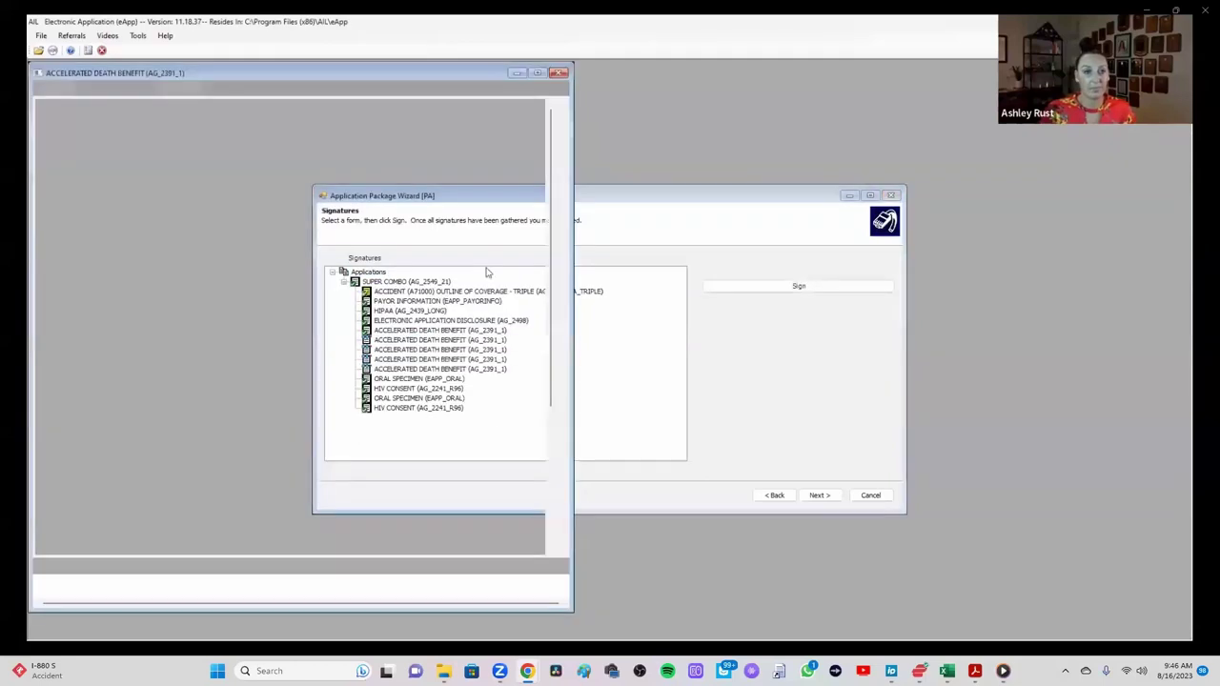
scroll(93, 476, down, 4)
click(85, 471)
click(208, 541)
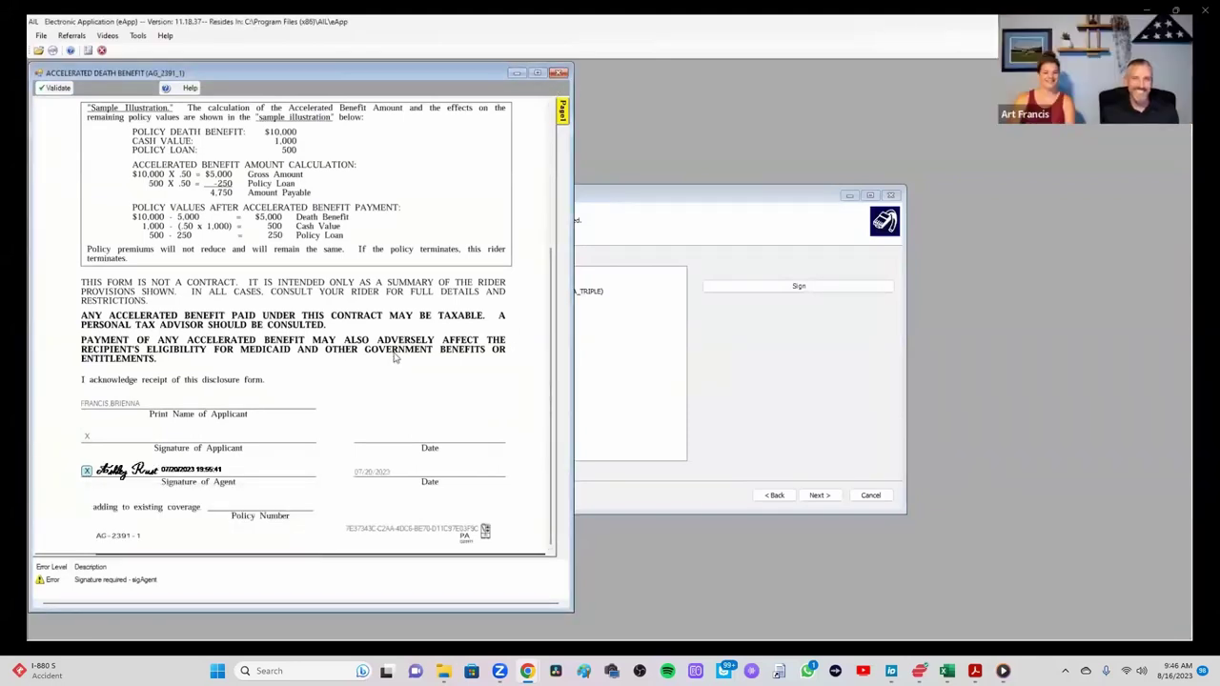
scroll(545, 279, down, 5)
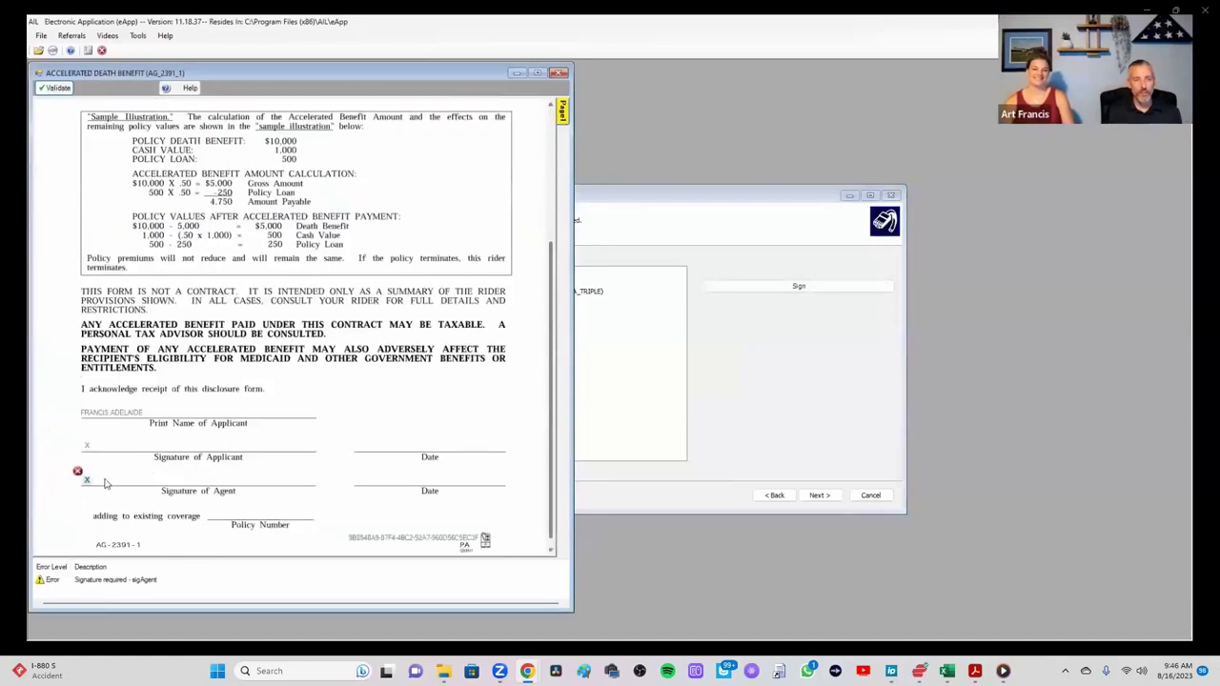
click(87, 481)
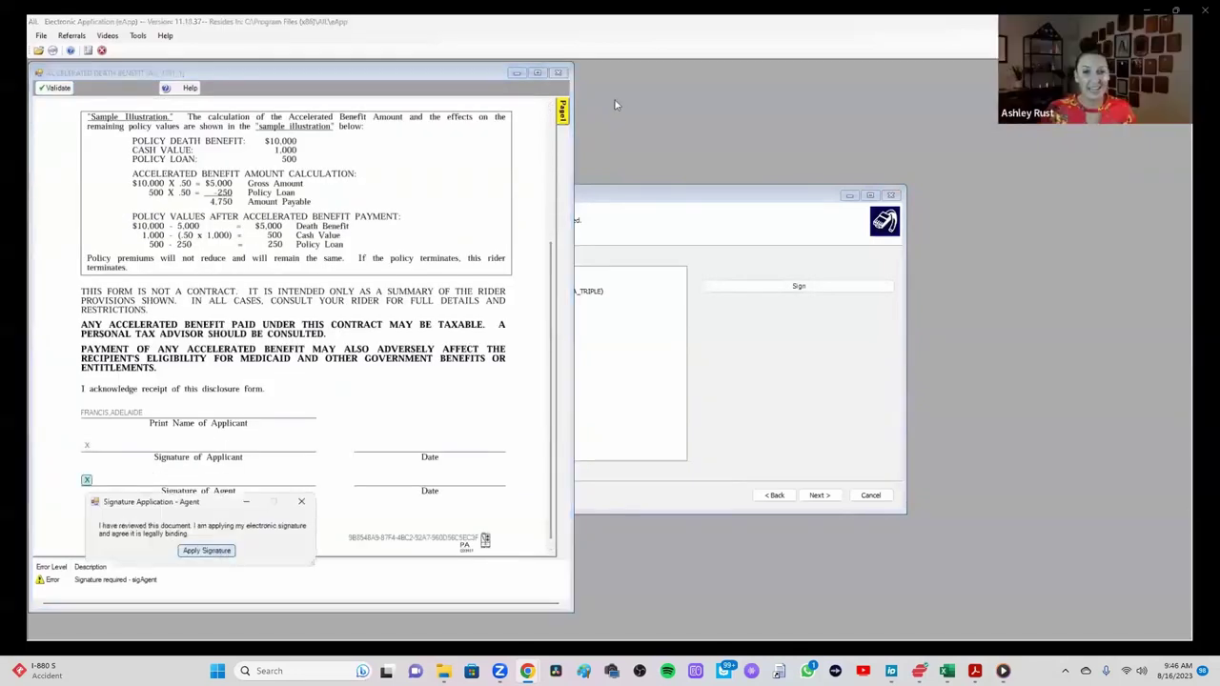
click(208, 541)
- Agent-sign the remaining Accelerated Death Benefit disclosures and close them, returning to the package
double_click(409, 369)
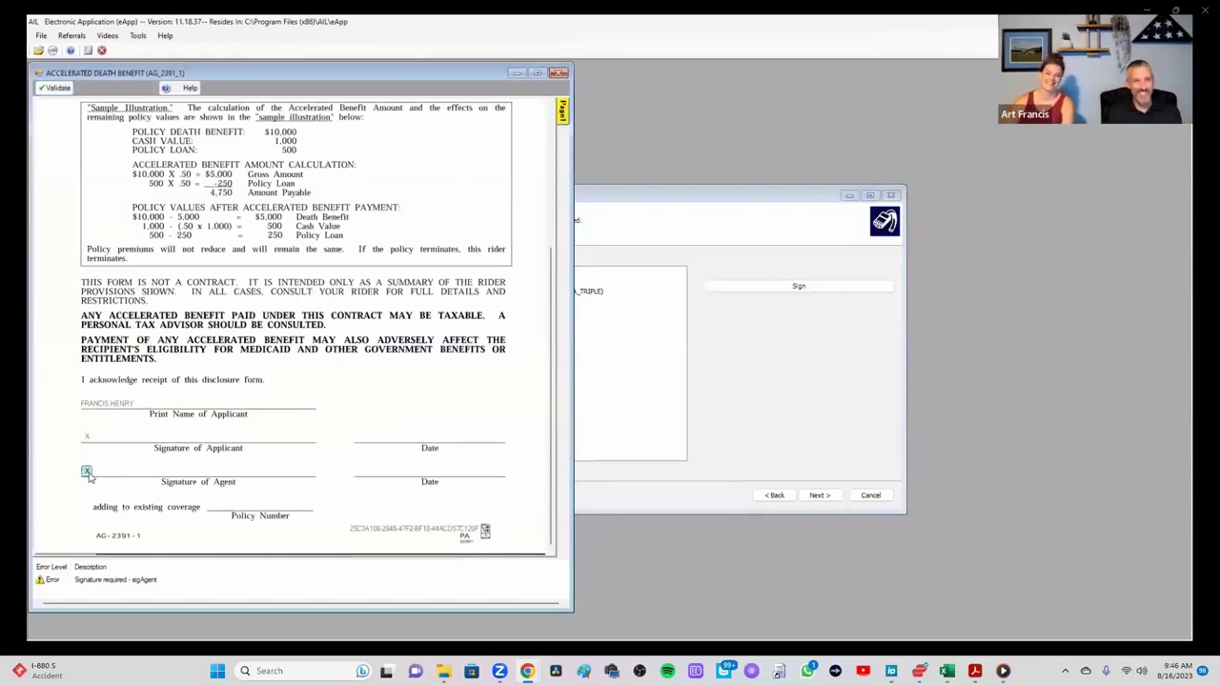
click(85, 471)
key(Return)
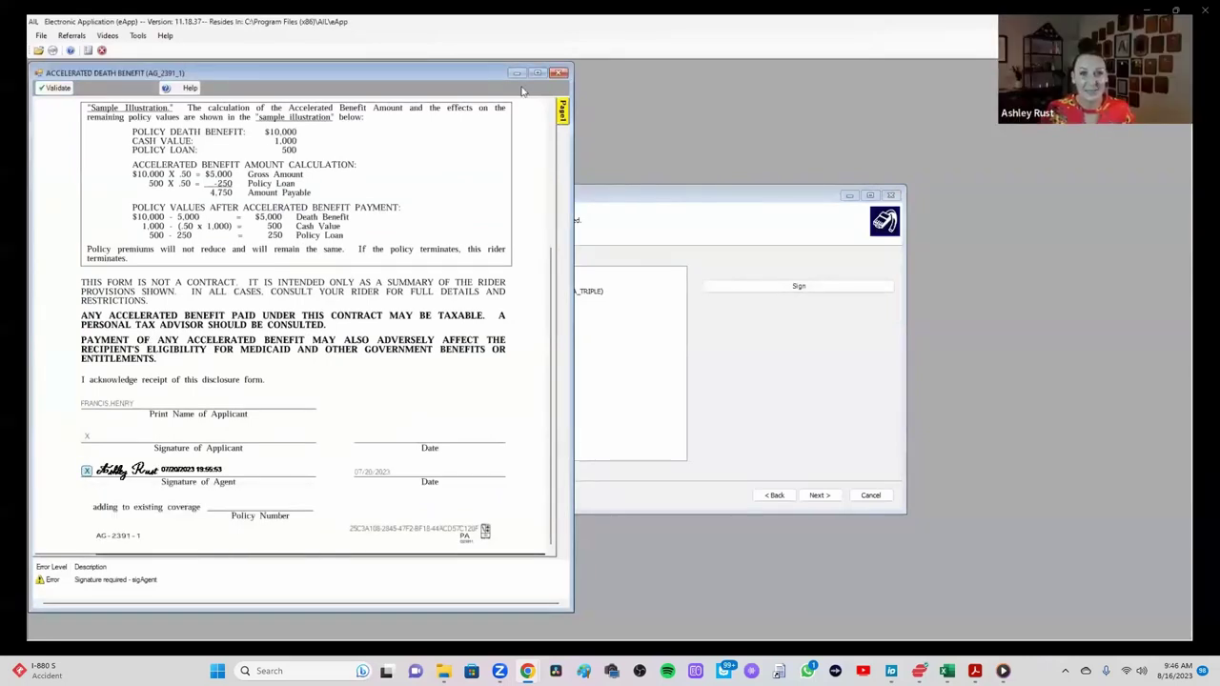
click(558, 72)
double_click(411, 361)
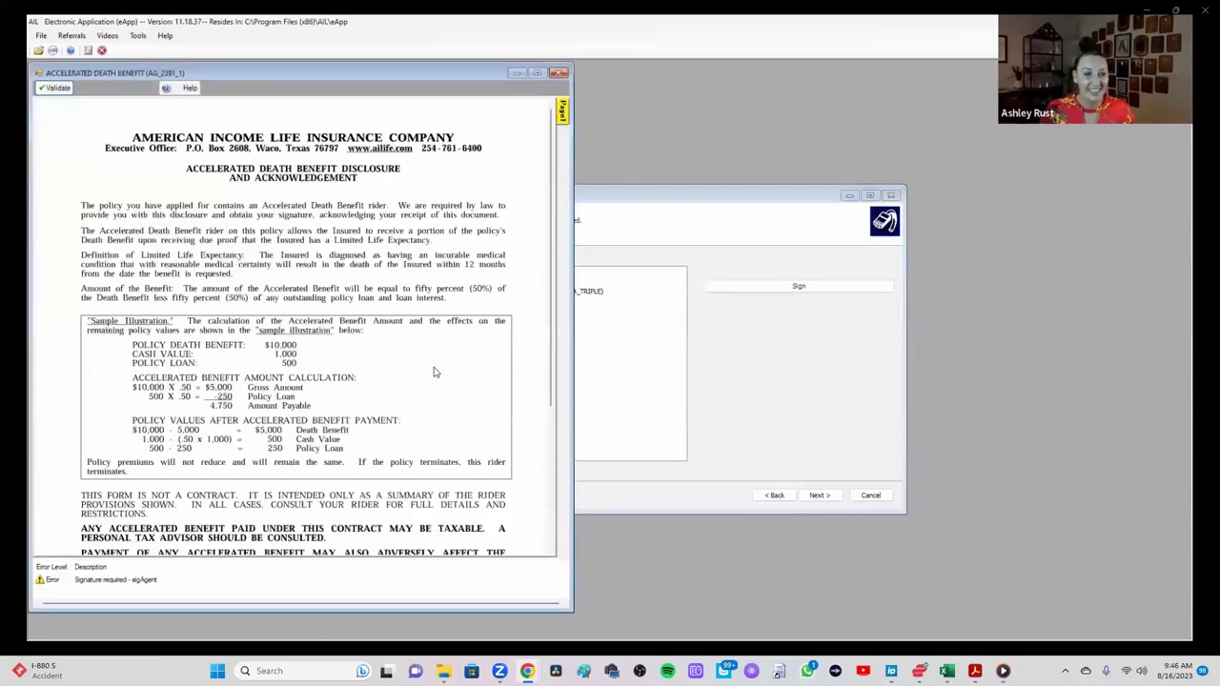
drag(553, 257, 553, 397)
click(86, 473)
key(Return)
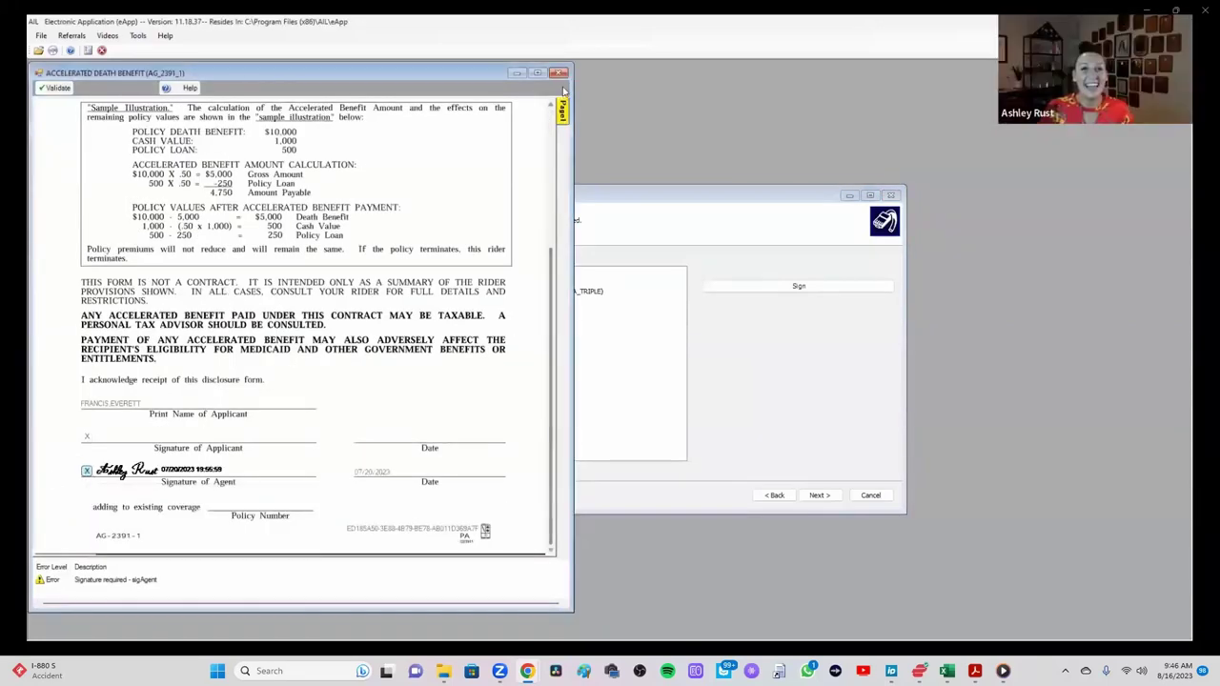
click(558, 73)
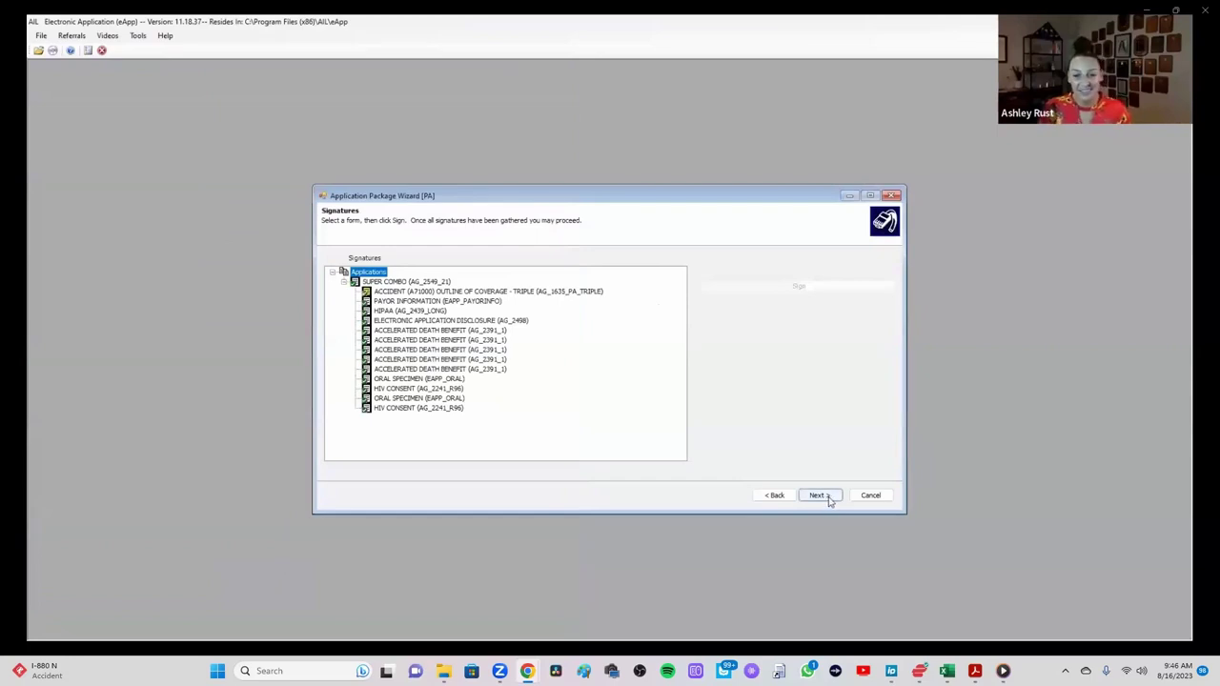
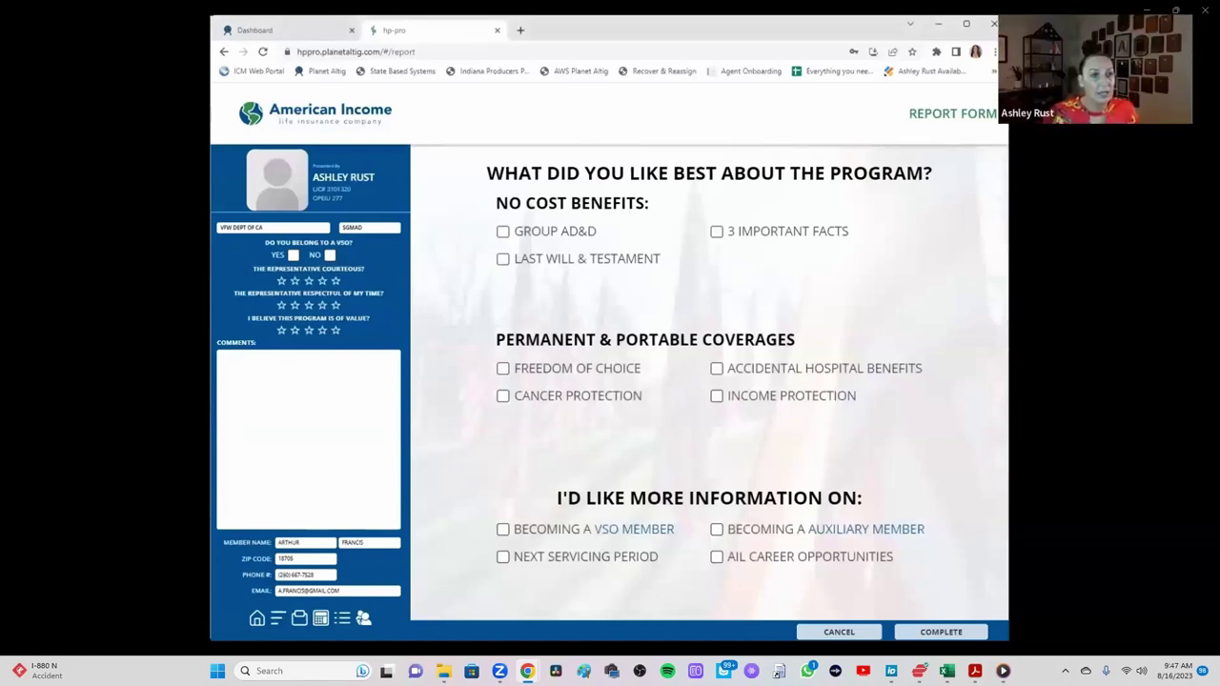
- Mark No for VSO membership and give courtesy, respect of time and program value five stars each
click(331, 256)
click(336, 281)
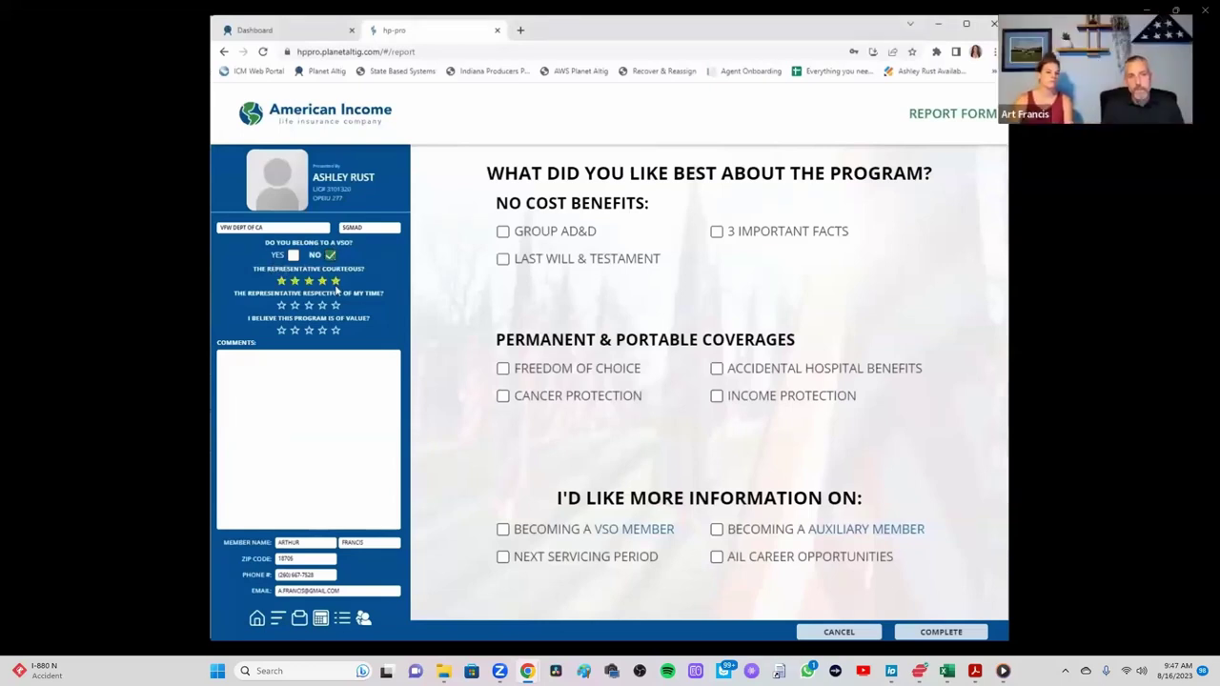
click(281, 281)
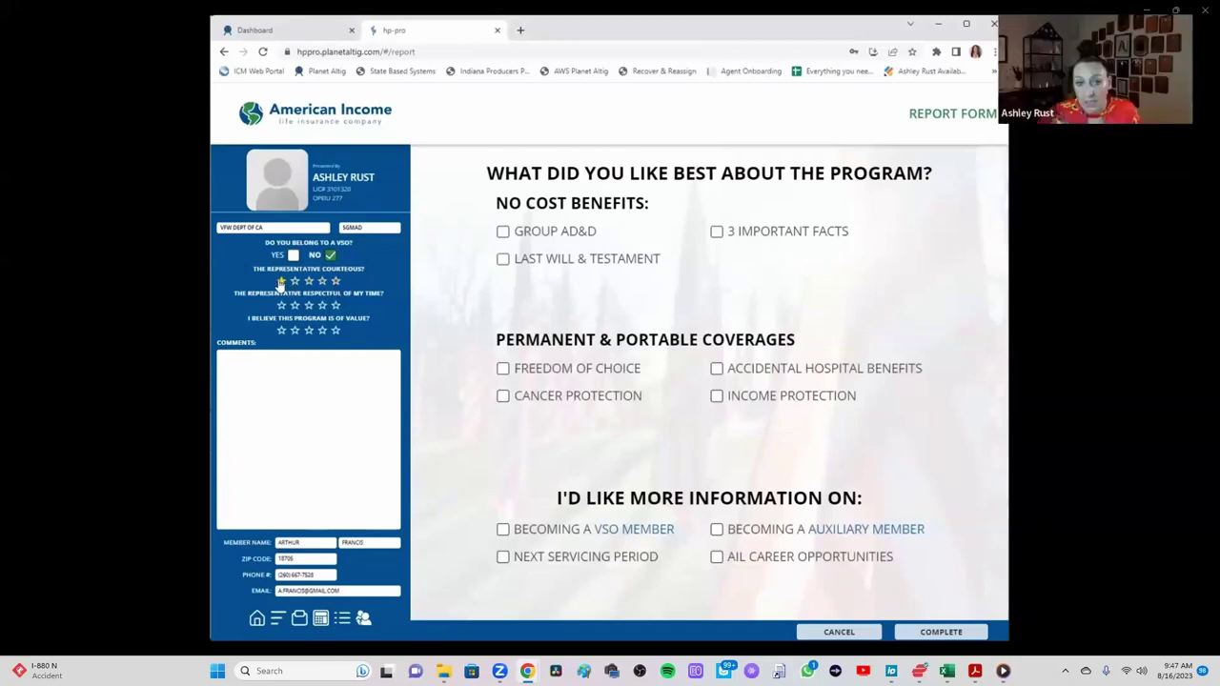
click(283, 288)
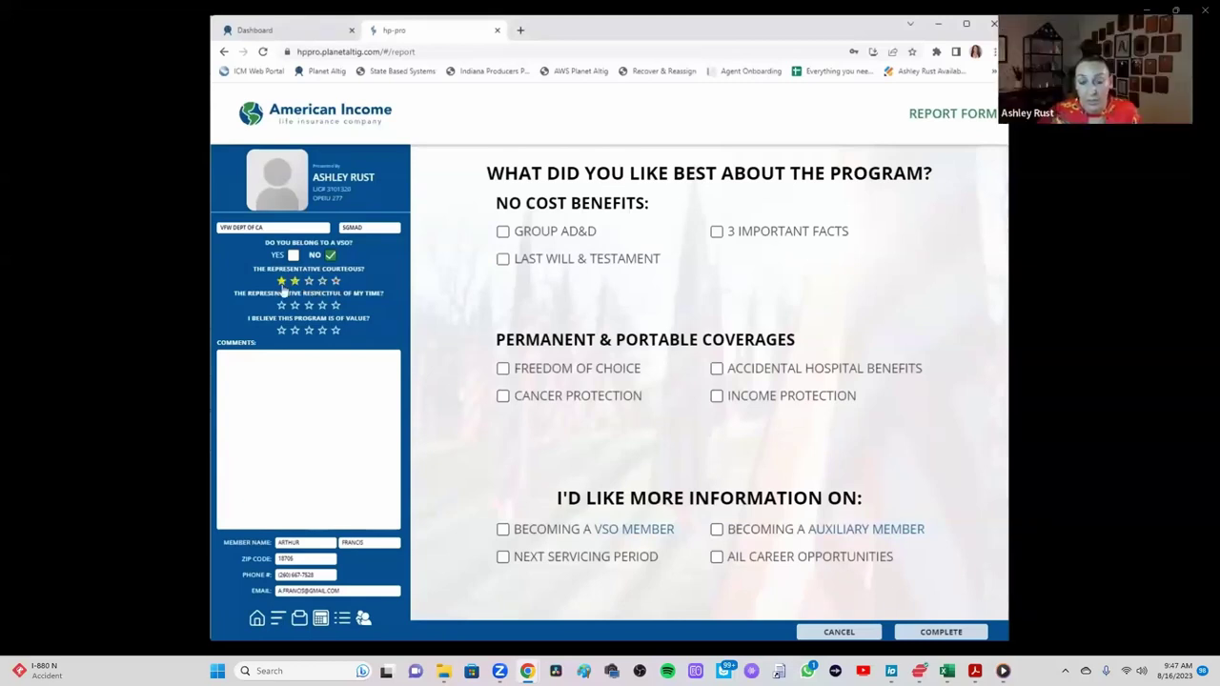
click(336, 282)
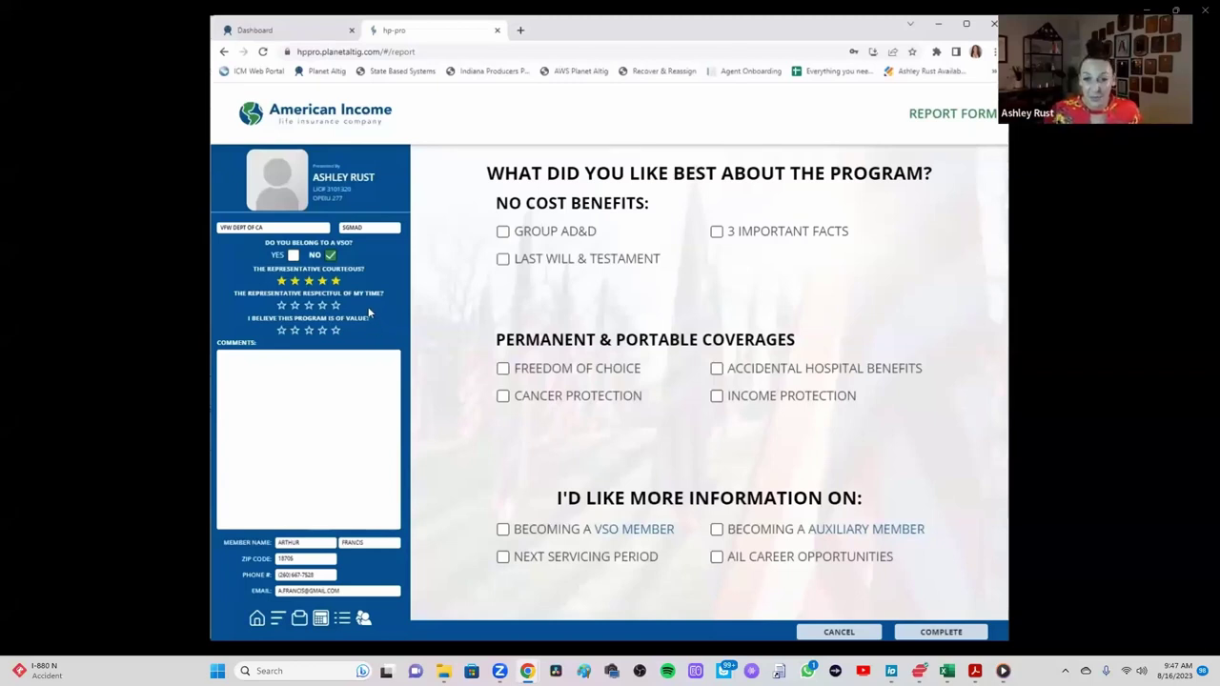
click(335, 305)
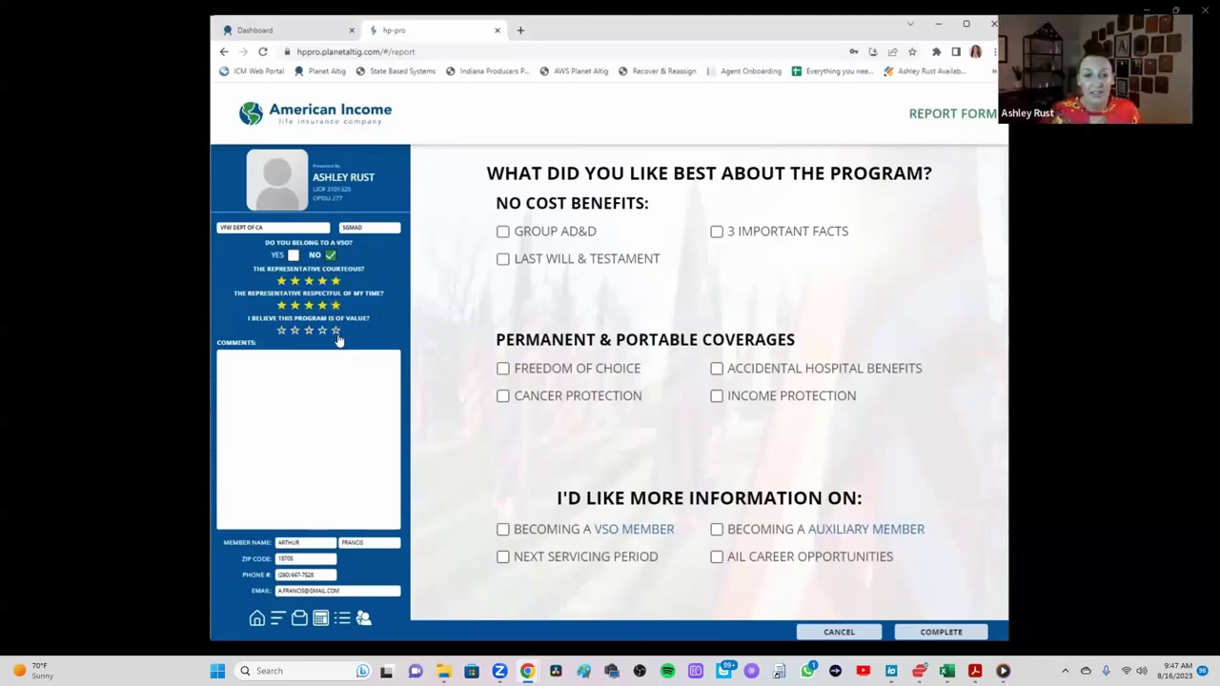
click(336, 331)
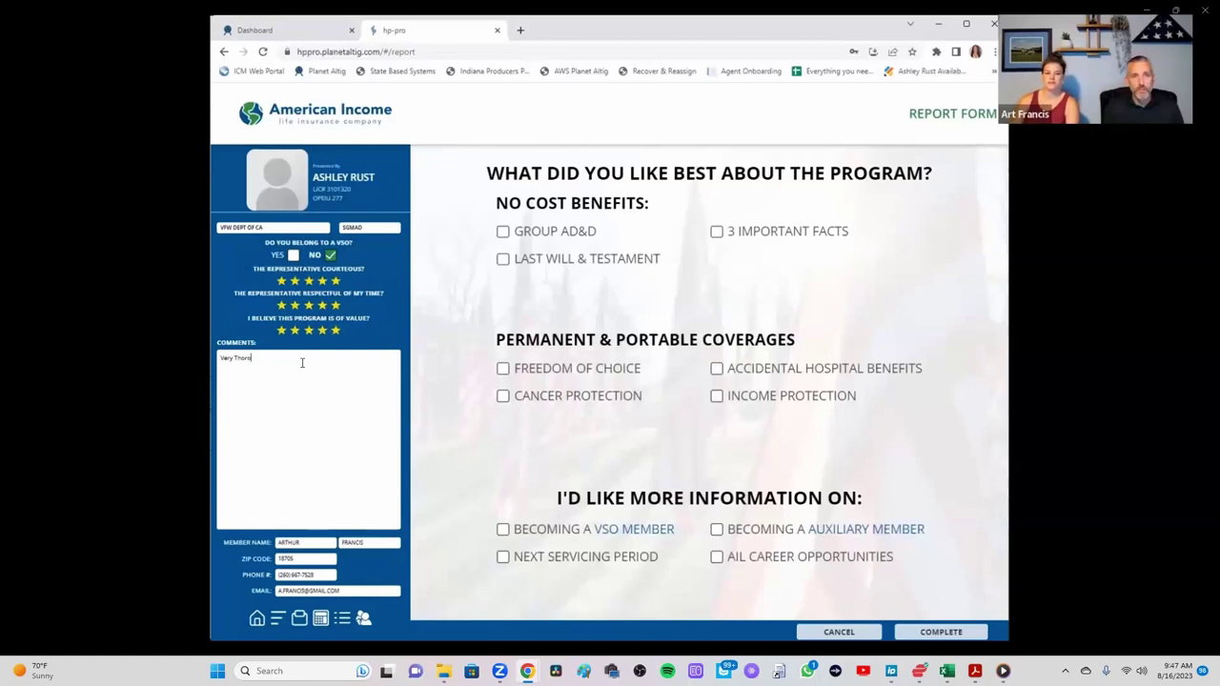
- Delete the mistyped letter so the comment reads 'Very Thorough.'
key(BackSpace)
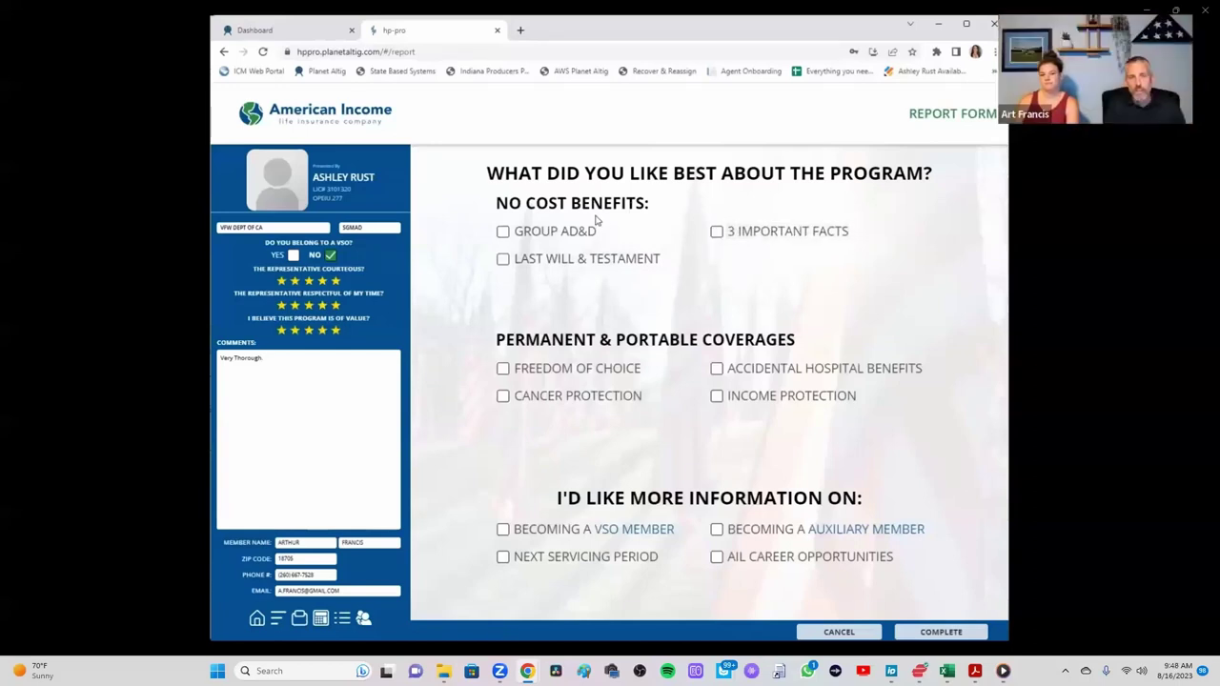
- Tick the Group AD&D, Last Will & Testament and 3 Important Facts benefits
click(600, 233)
click(624, 261)
click(716, 231)
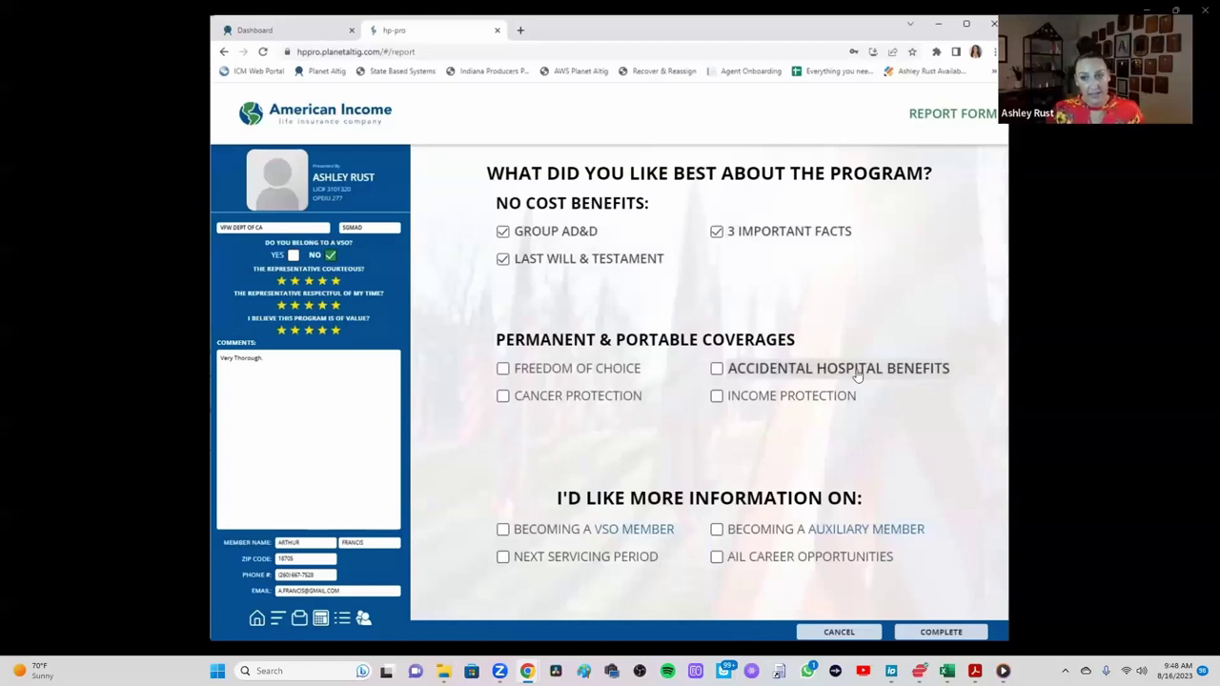
- Tick Freedom of Choice and Becoming a VSO Member, then save the questionnaire
click(636, 369)
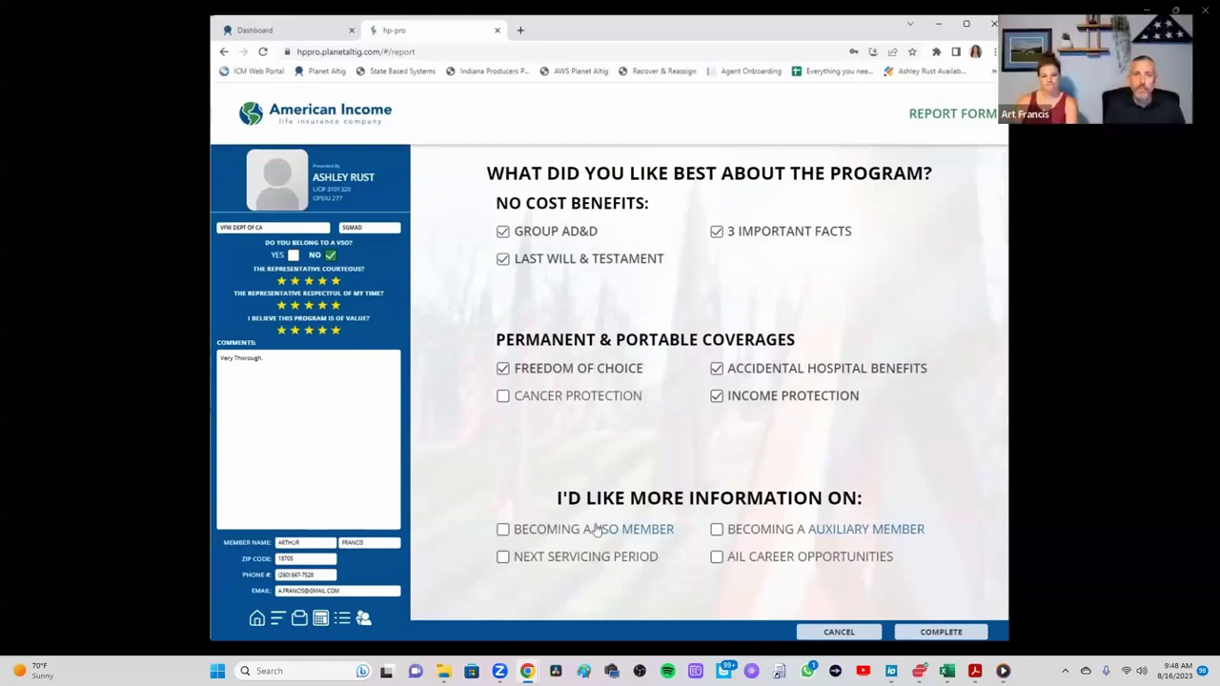
click(560, 516)
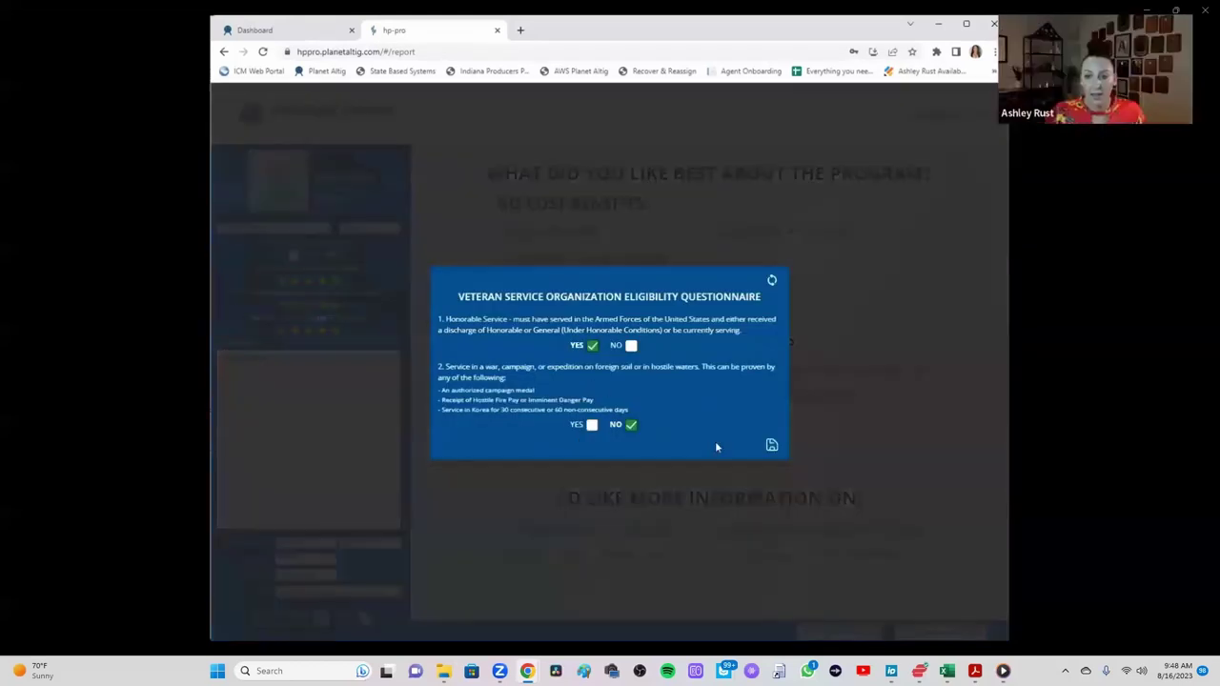
click(772, 444)
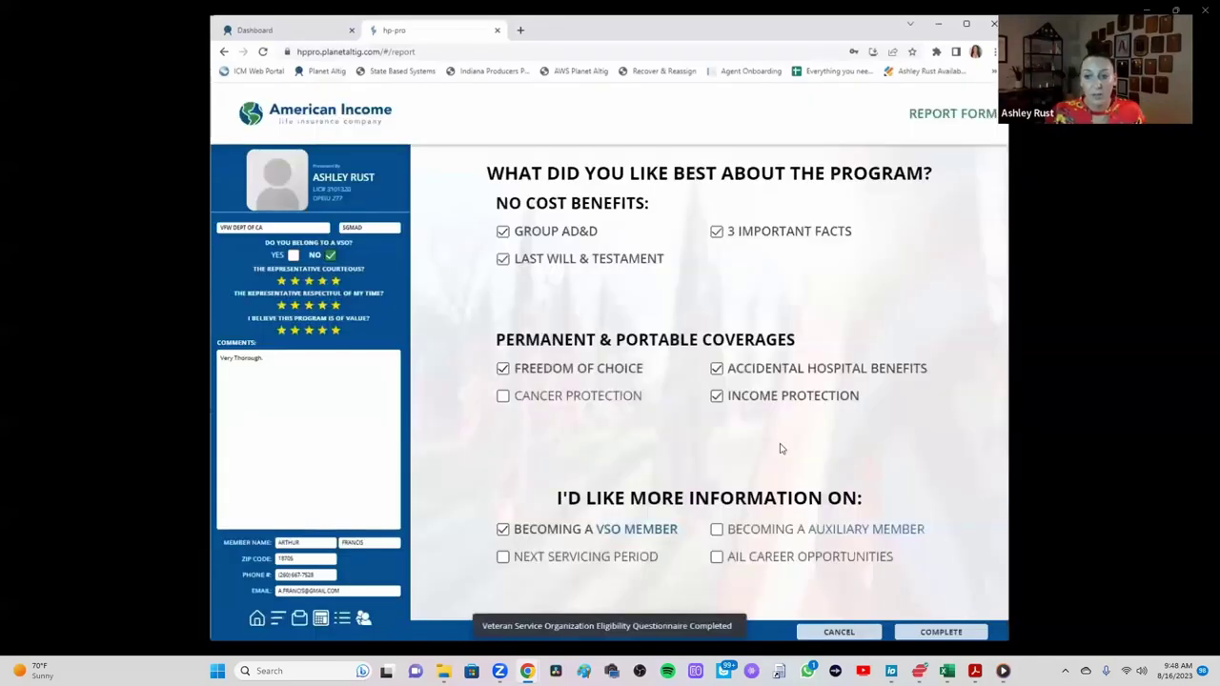
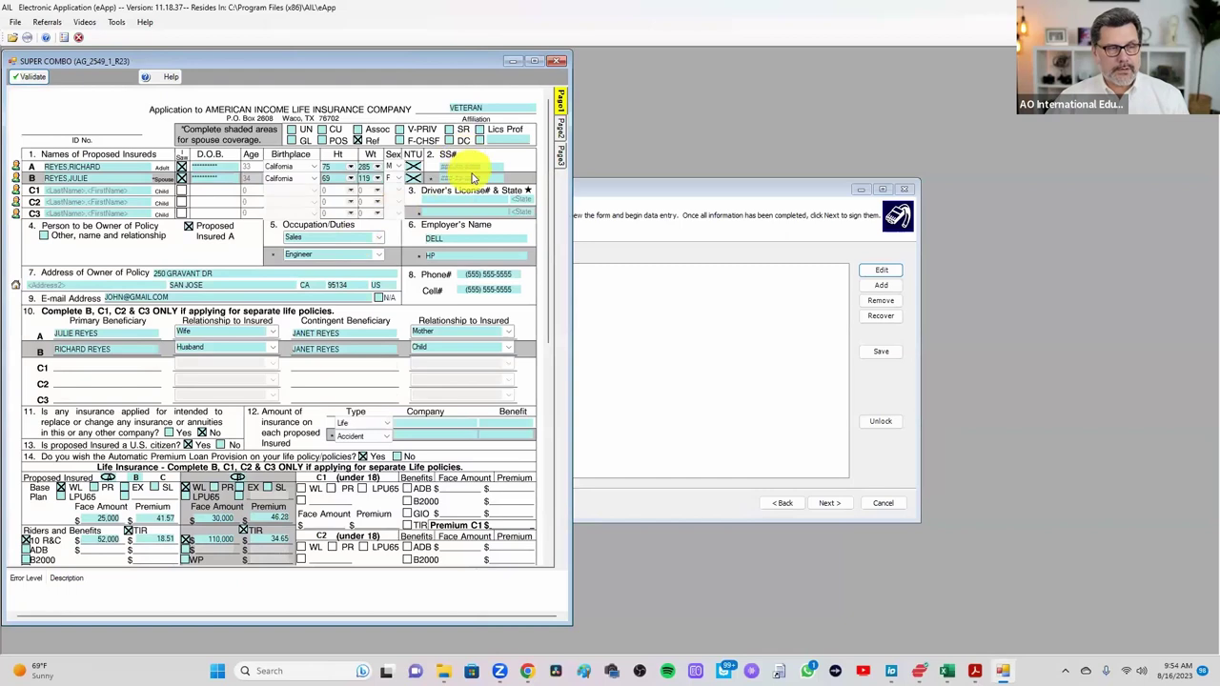
- Review Page 1 of the Super Combo form, then go to the Page 2 health questions
scroll(291, 391, down, 3)
scroll(291, 391, down, 1)
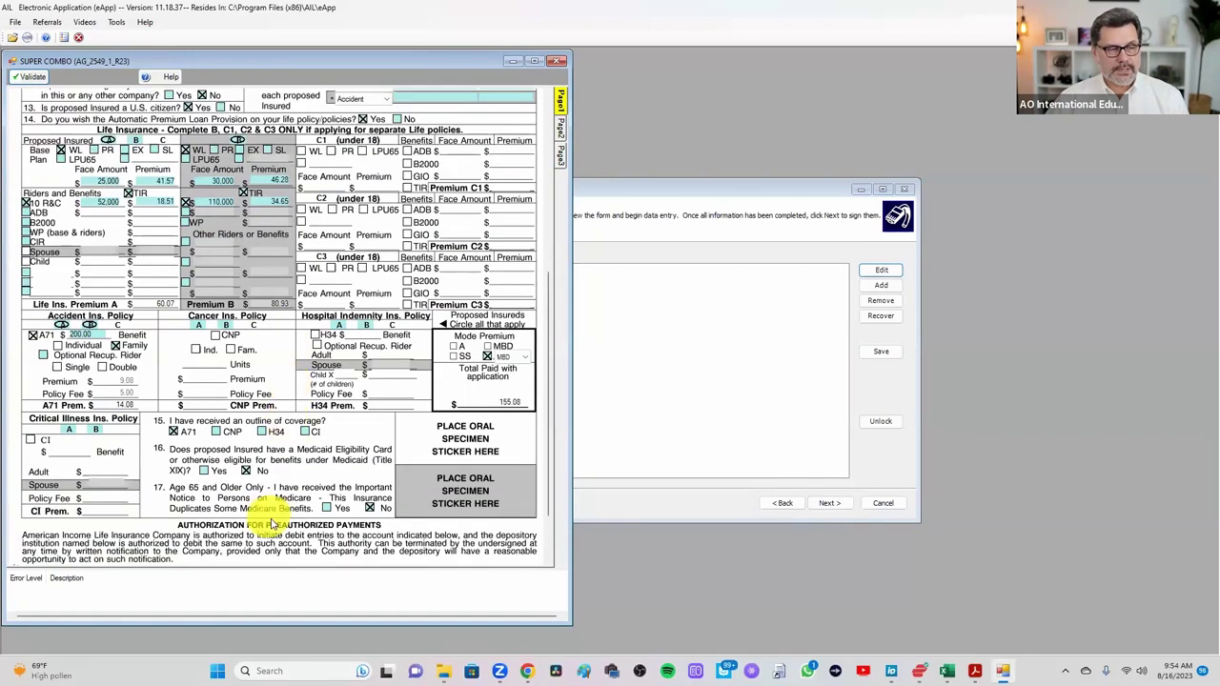
scroll(272, 524, up, 8)
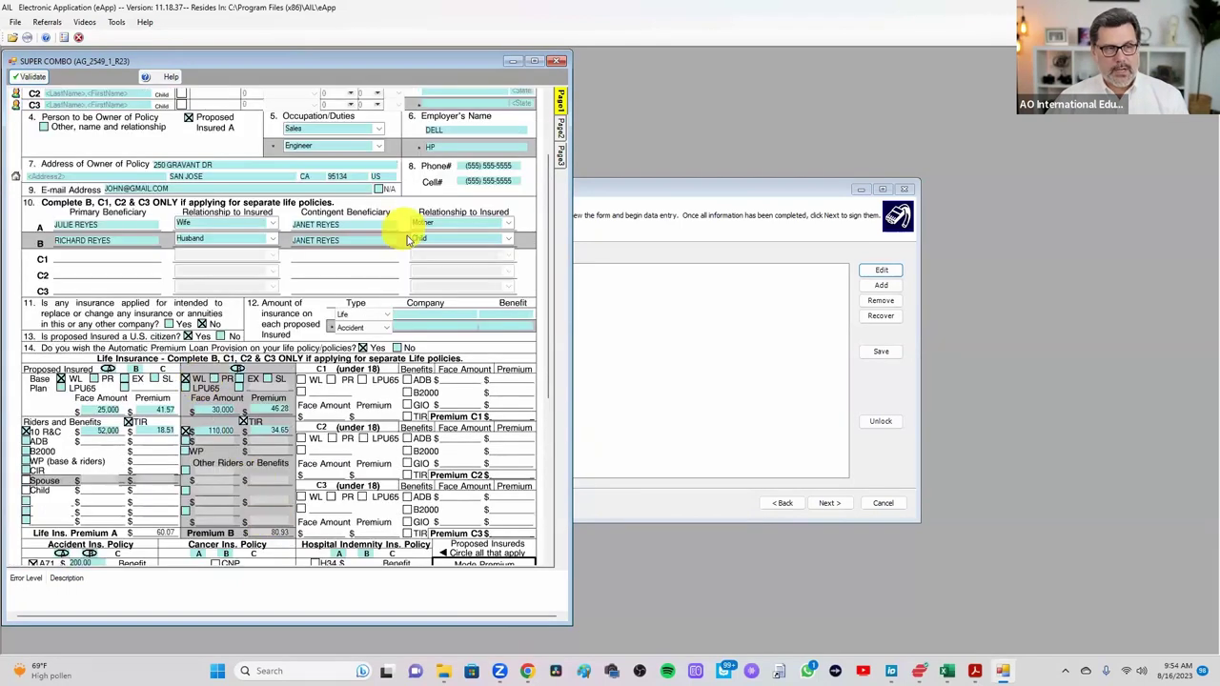
click(560, 136)
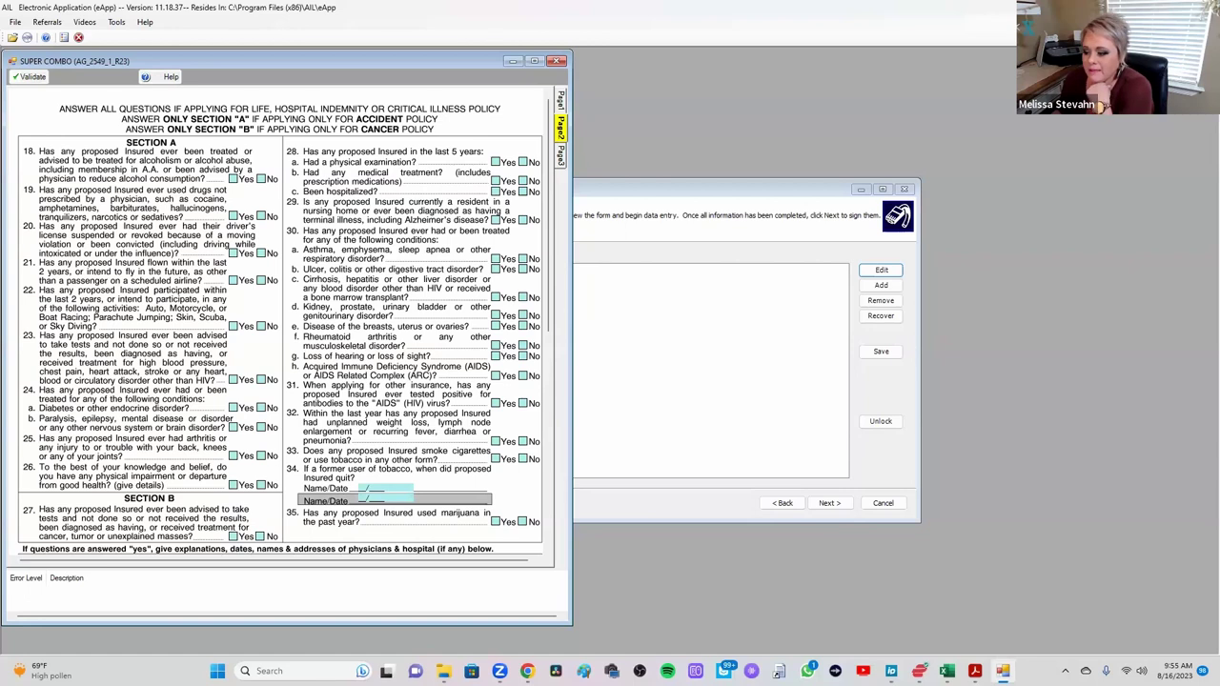
- Go back from the health questions to the Page 1 application details of the Super Combo form
click(559, 99)
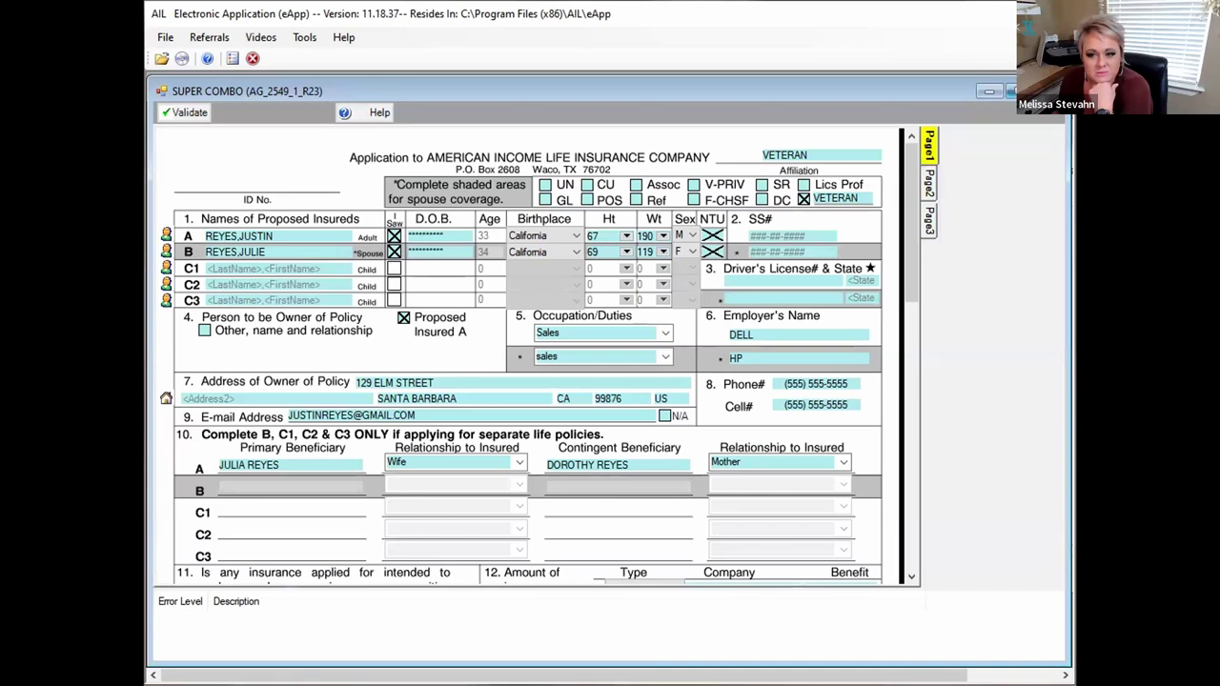
- Maximize the Super Combo form and scroll past question 14 toward the Life Insurance section
click(1012, 91)
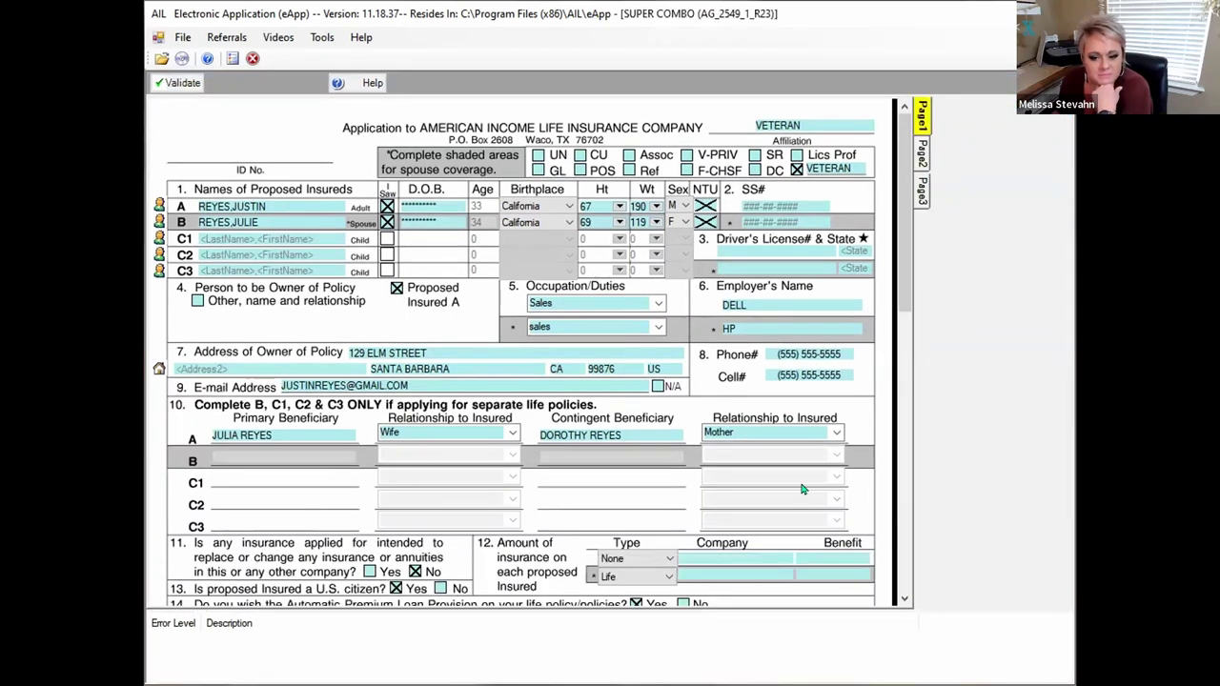
click(903, 601)
click(903, 601)
click(903, 600)
click(903, 600)
click(904, 600)
click(903, 600)
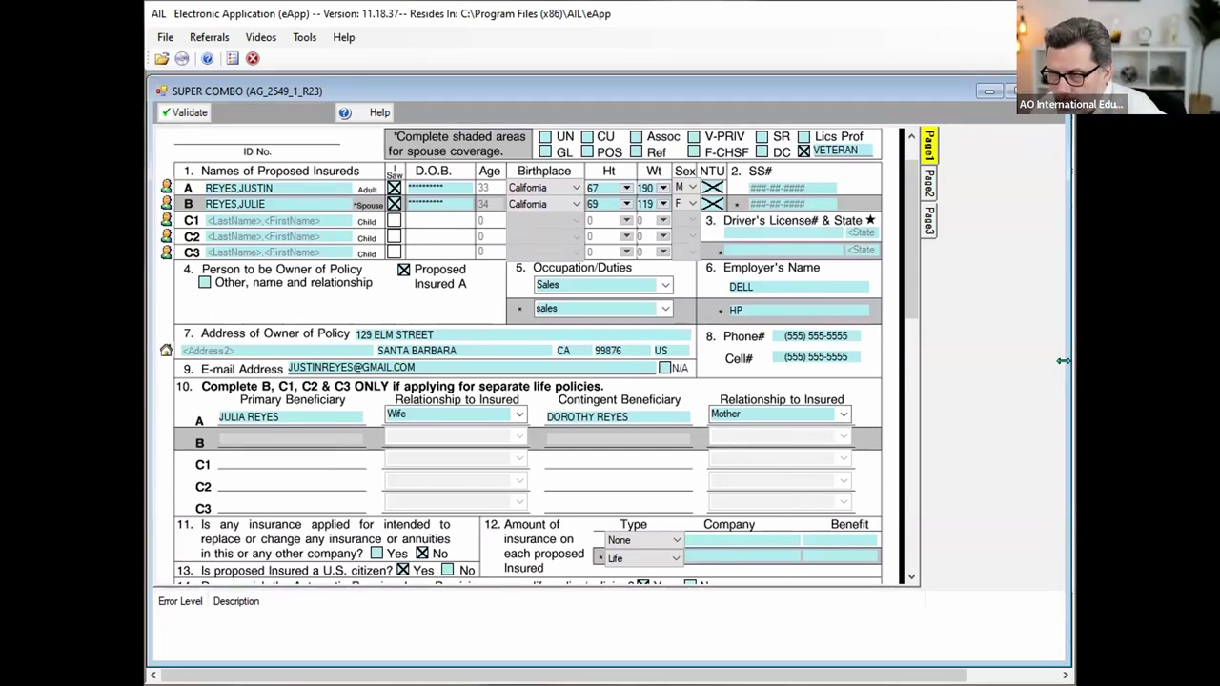
- Bring the Life Insurance base plan and rider rows into view and circle proposed insured B
click(911, 580)
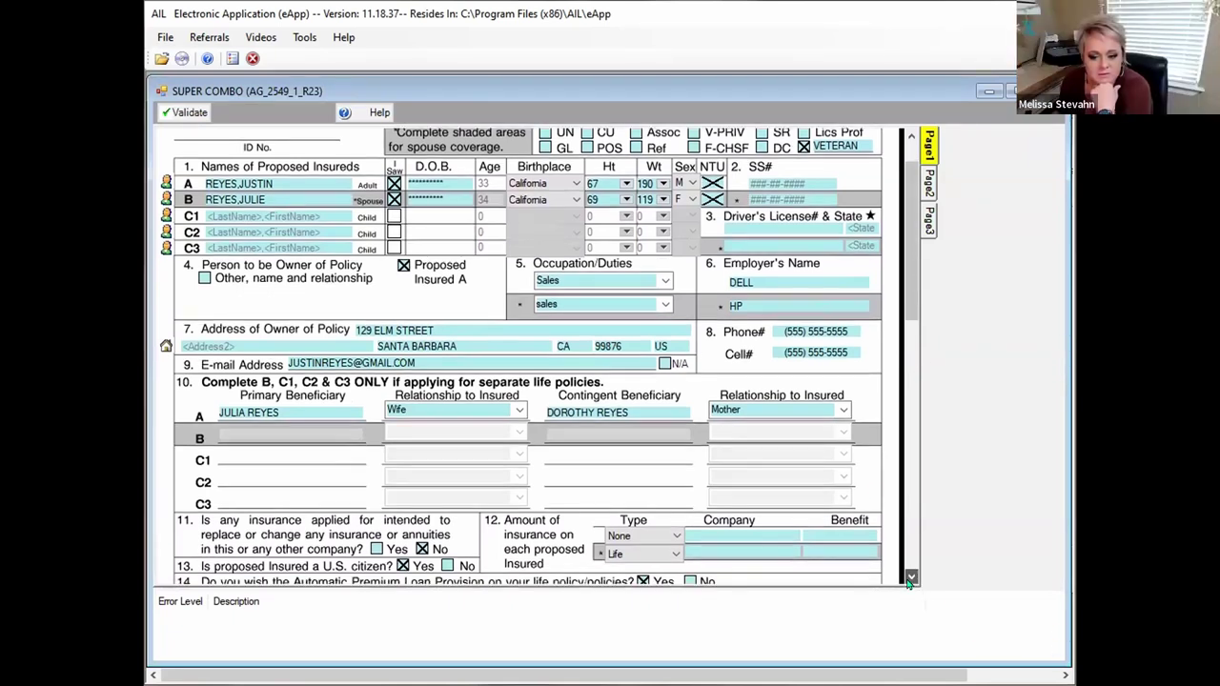
click(910, 580)
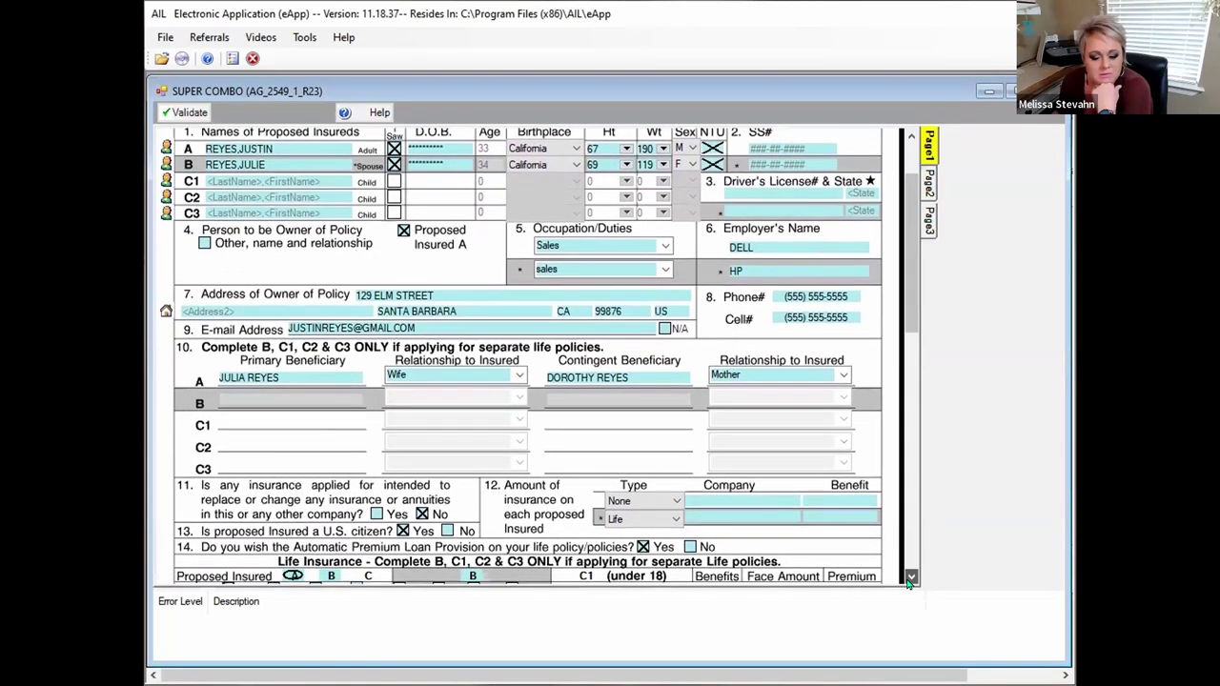
click(910, 580)
click(910, 580)
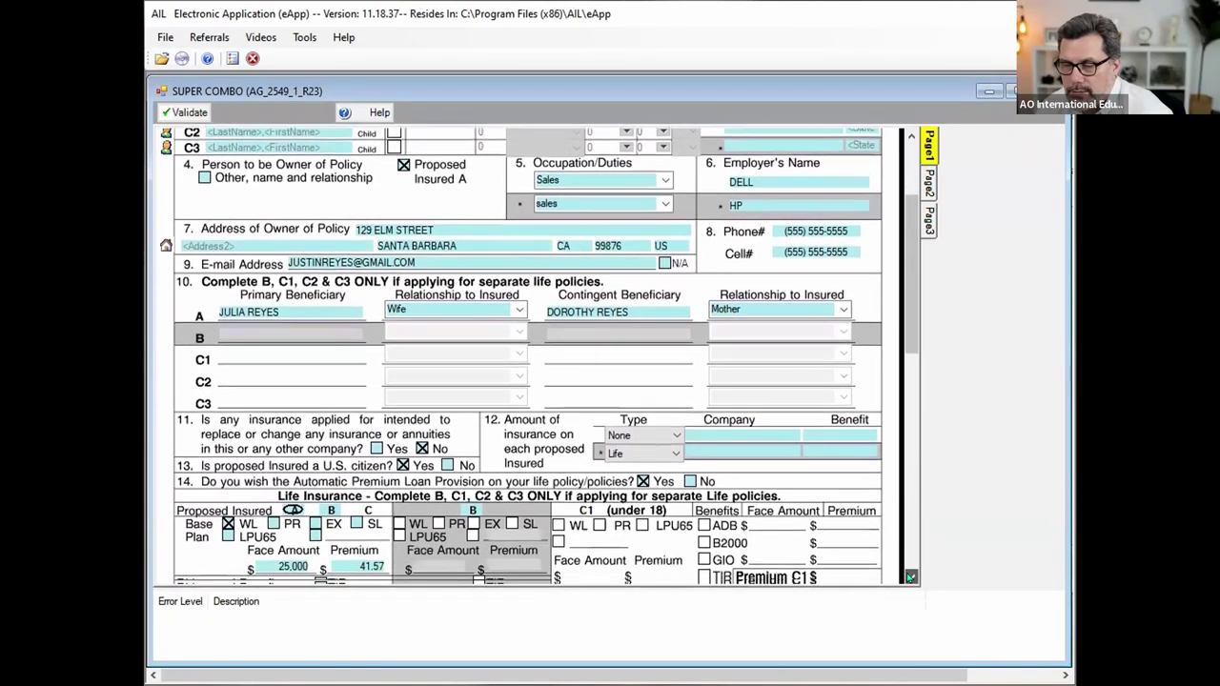
drag(910, 306, 899, 363)
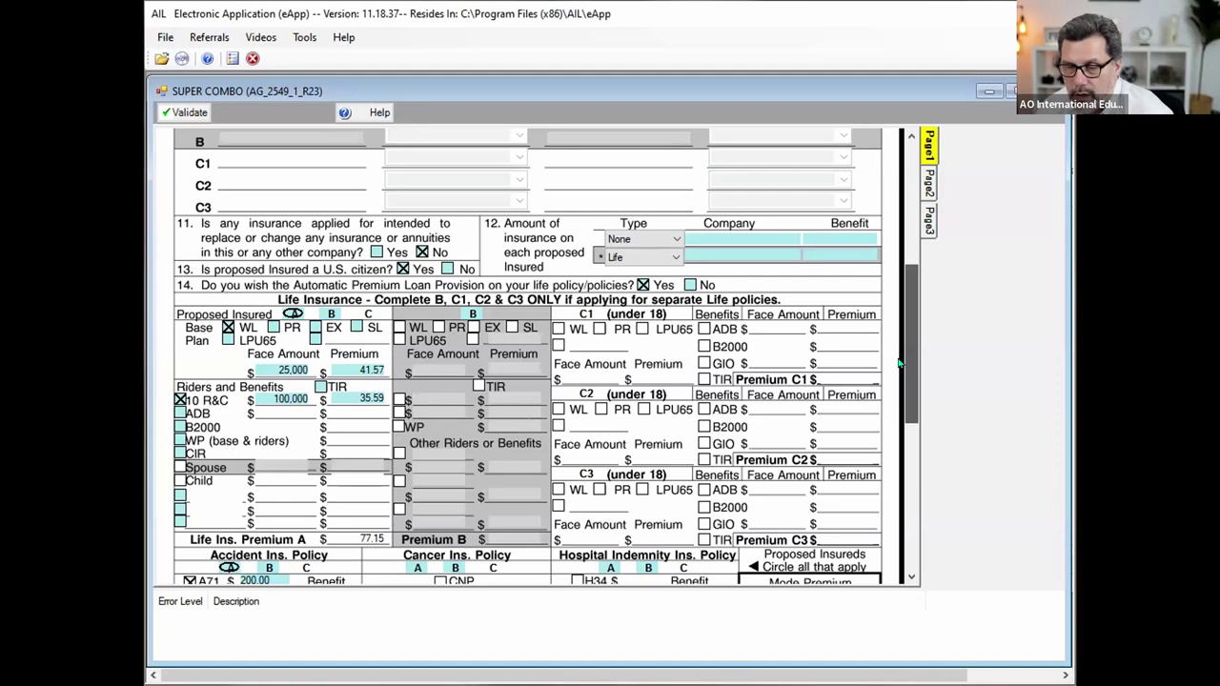
drag(898, 363, 898, 363)
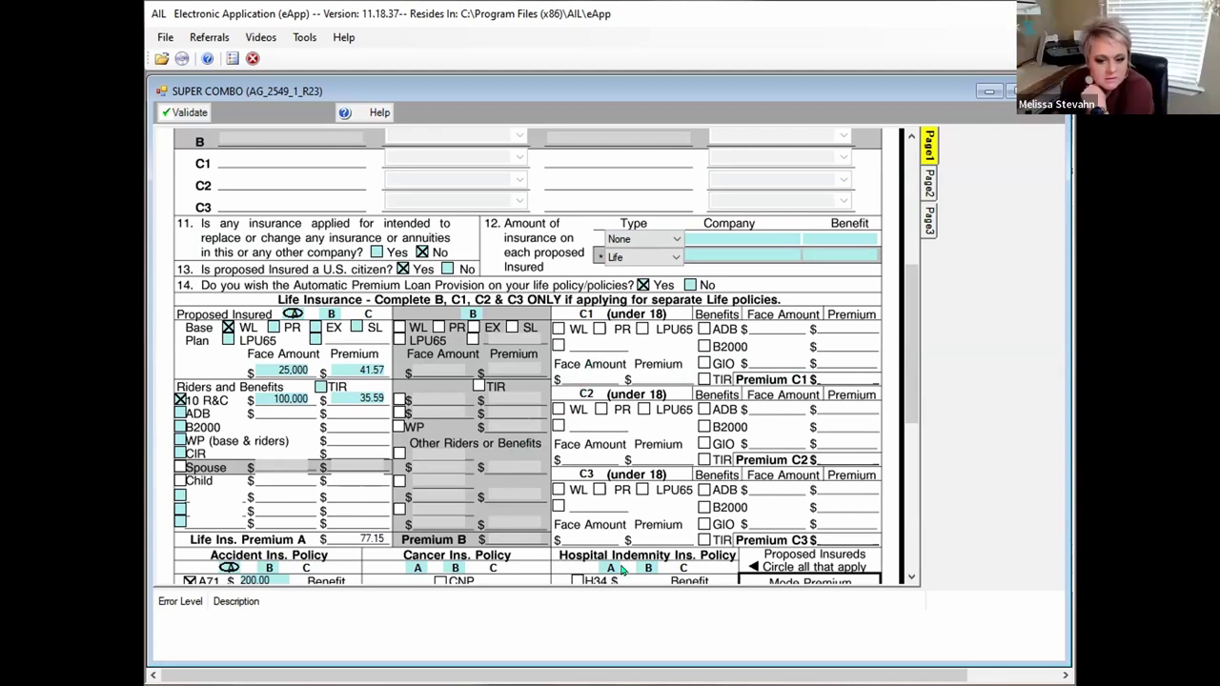
click(471, 314)
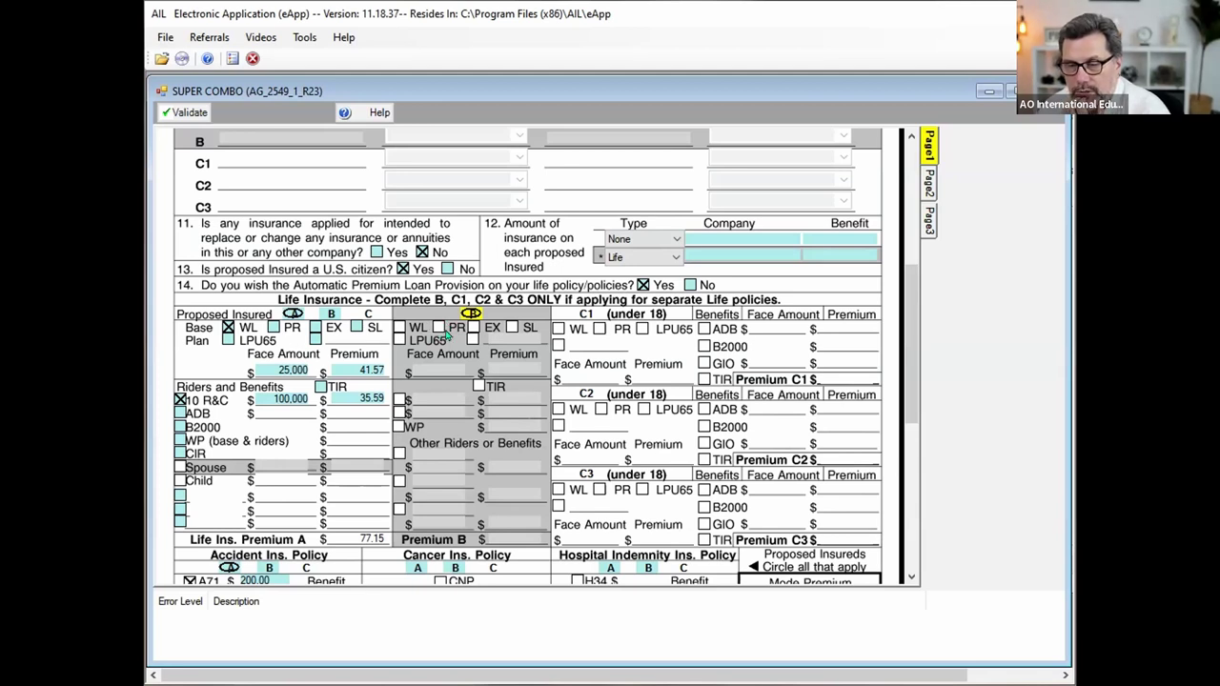
- Give insured B a whole life base plan with a 30,000 face amount
click(442, 329)
click(399, 328)
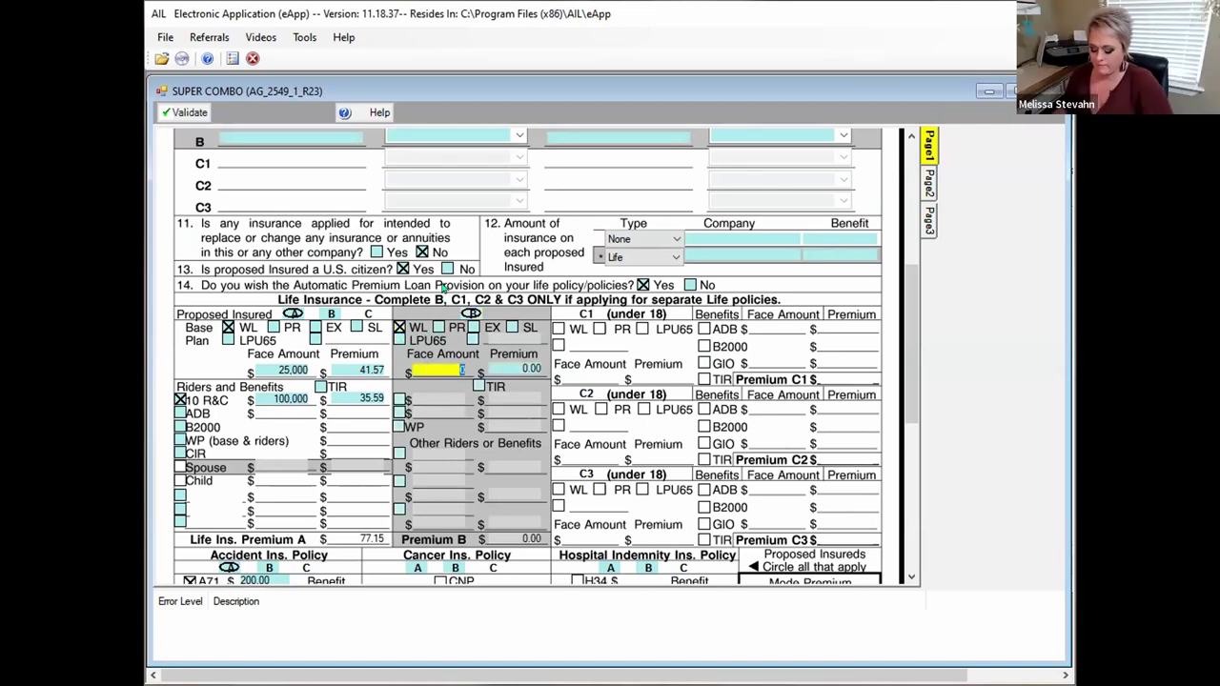
text(03)
text(0)
key(Tab)
key(shift+Tab)
text(30000)
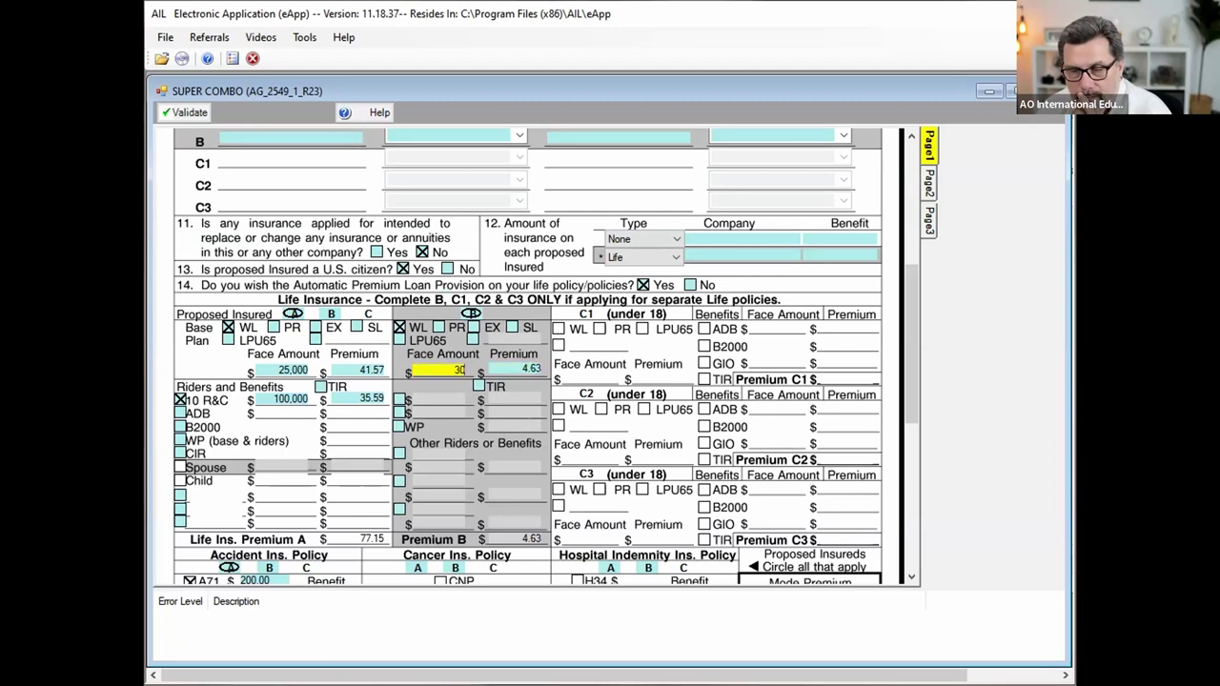
key(Tab)
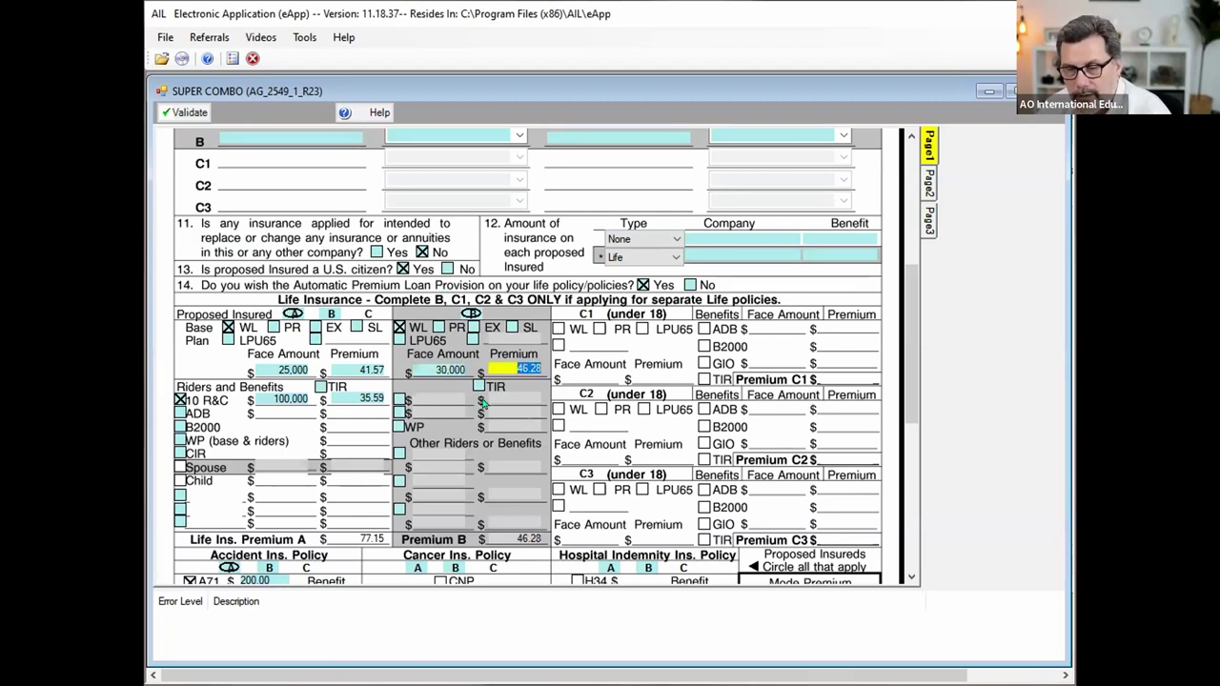
- Check the TIR rider for insureds A and B and enter 50,000 as B's TIR amount
click(479, 386)
click(321, 387)
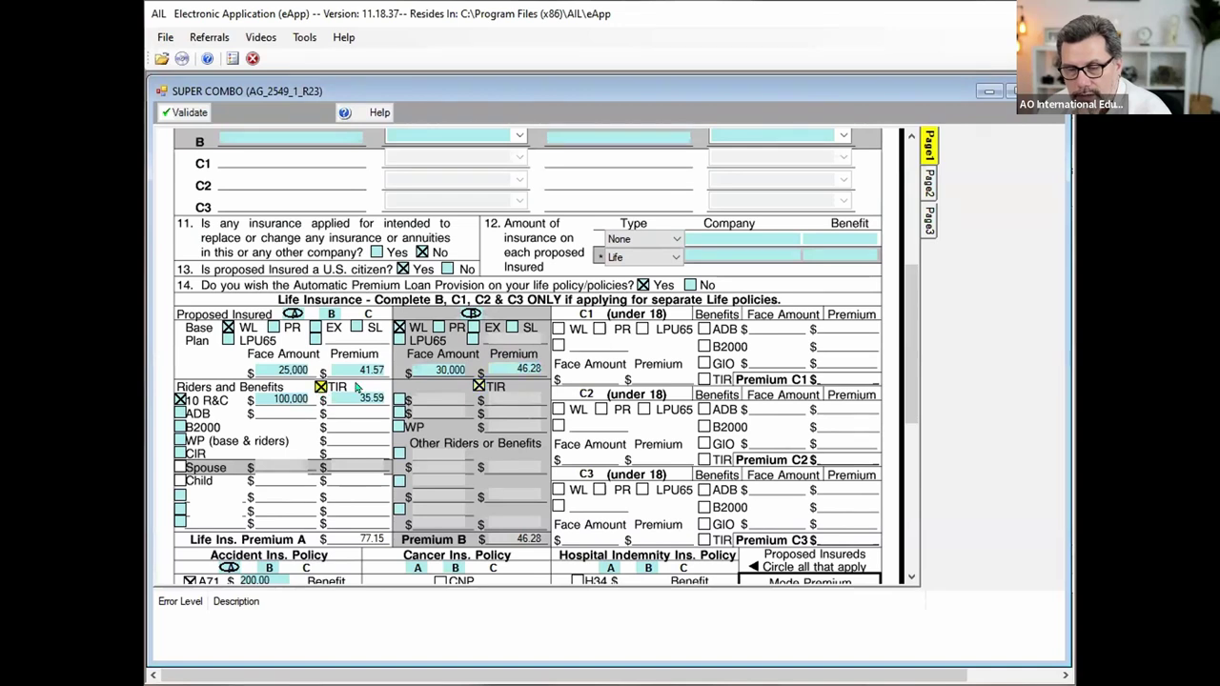
click(437, 397)
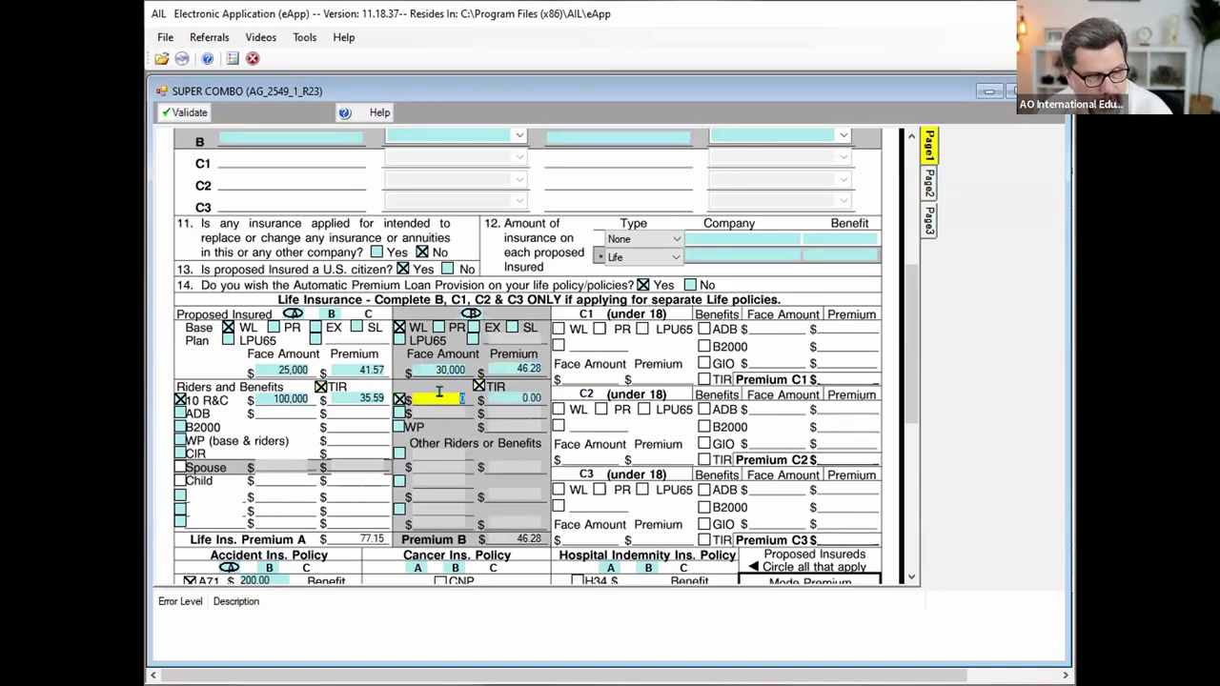
text(50000)
key(Tab)
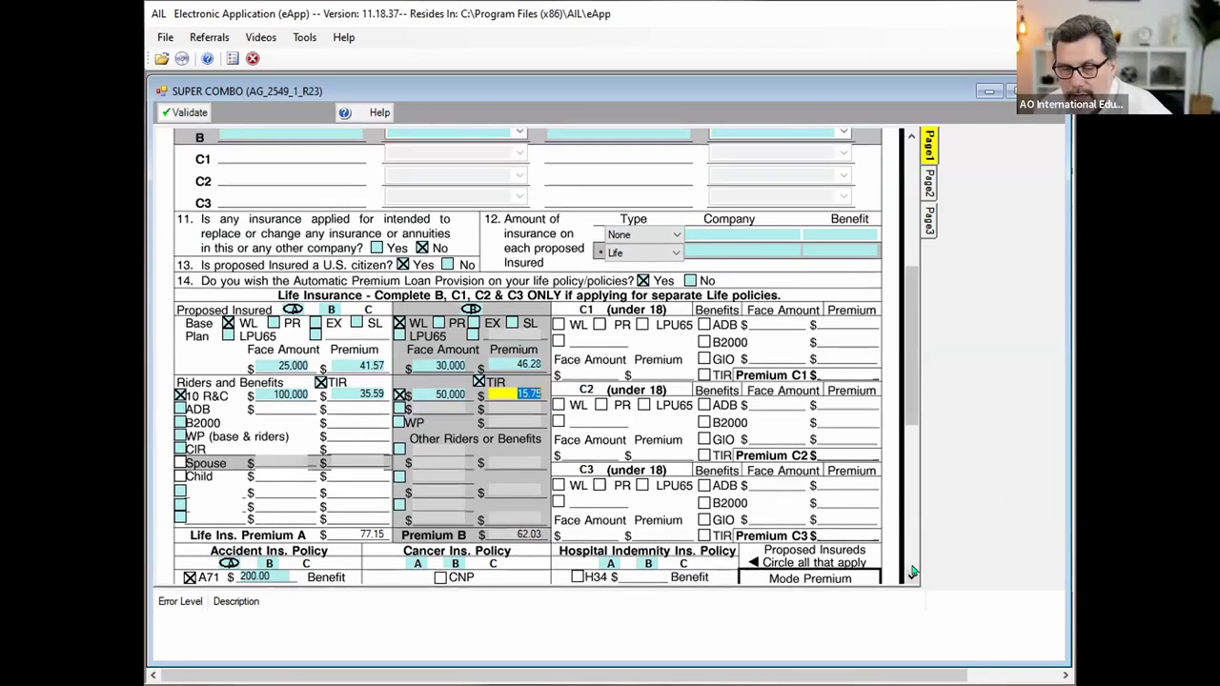
- Cover insured B under the A71 accident policy by switching it to Family coverage
scroll(912, 570, up, 2)
scroll(912, 569, down, 4)
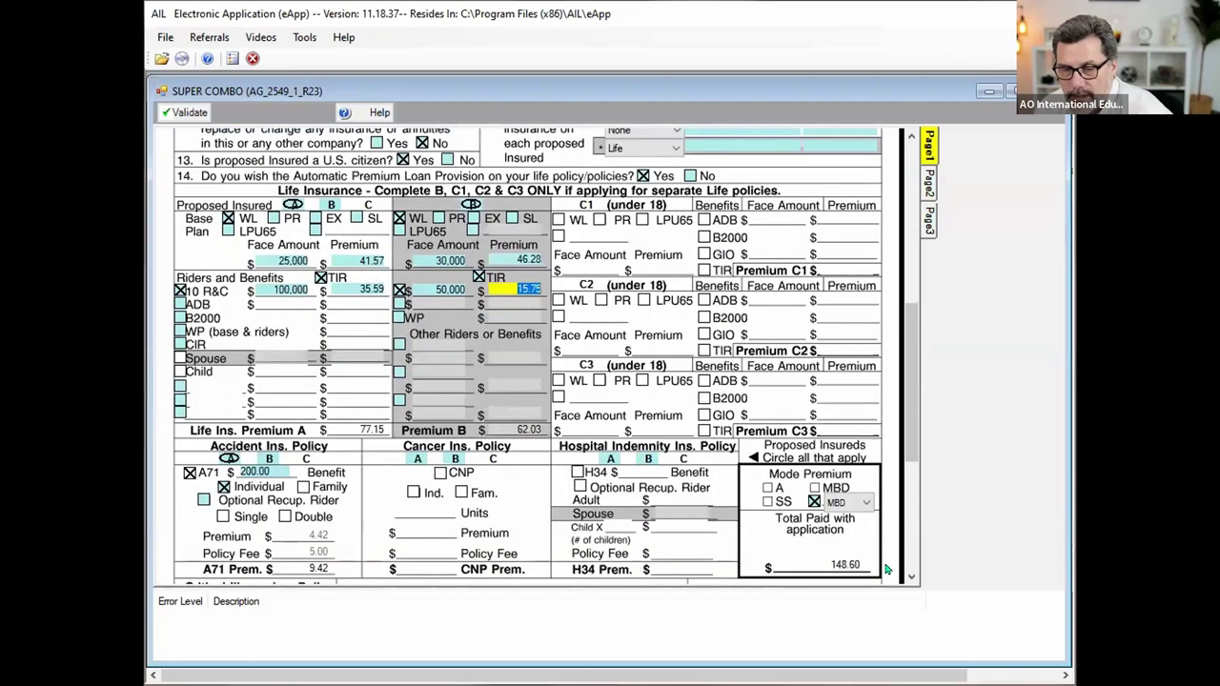
click(268, 459)
click(303, 486)
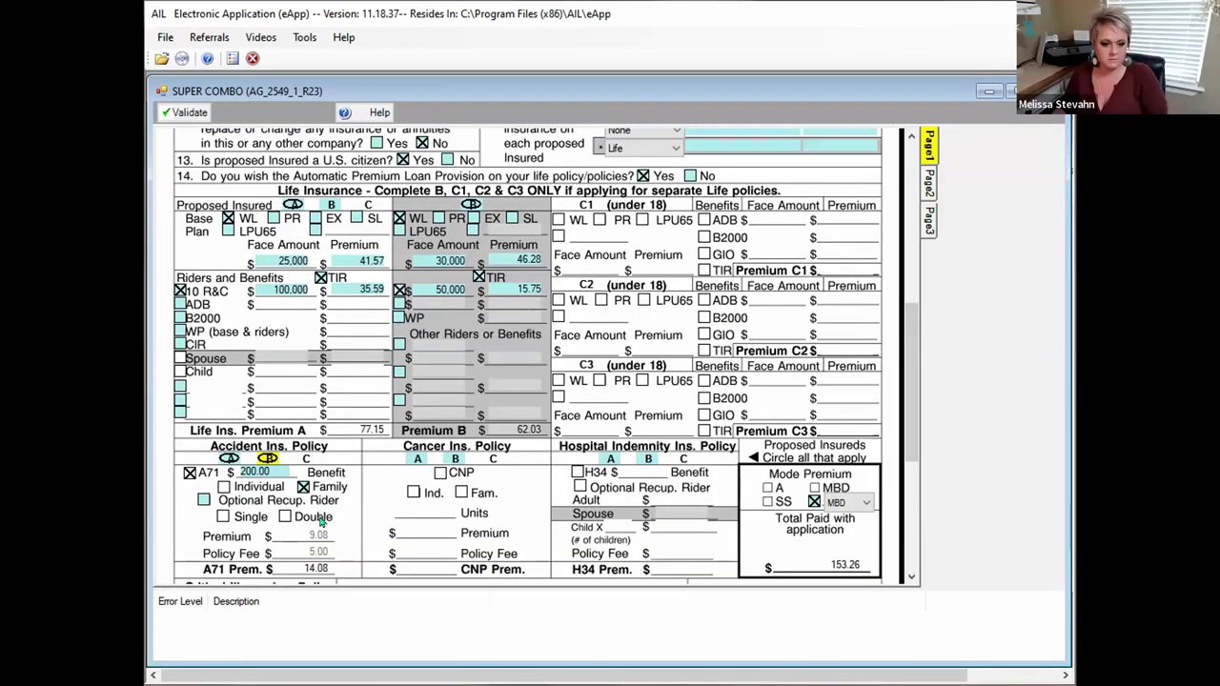
scroll(475, 512, up, 6)
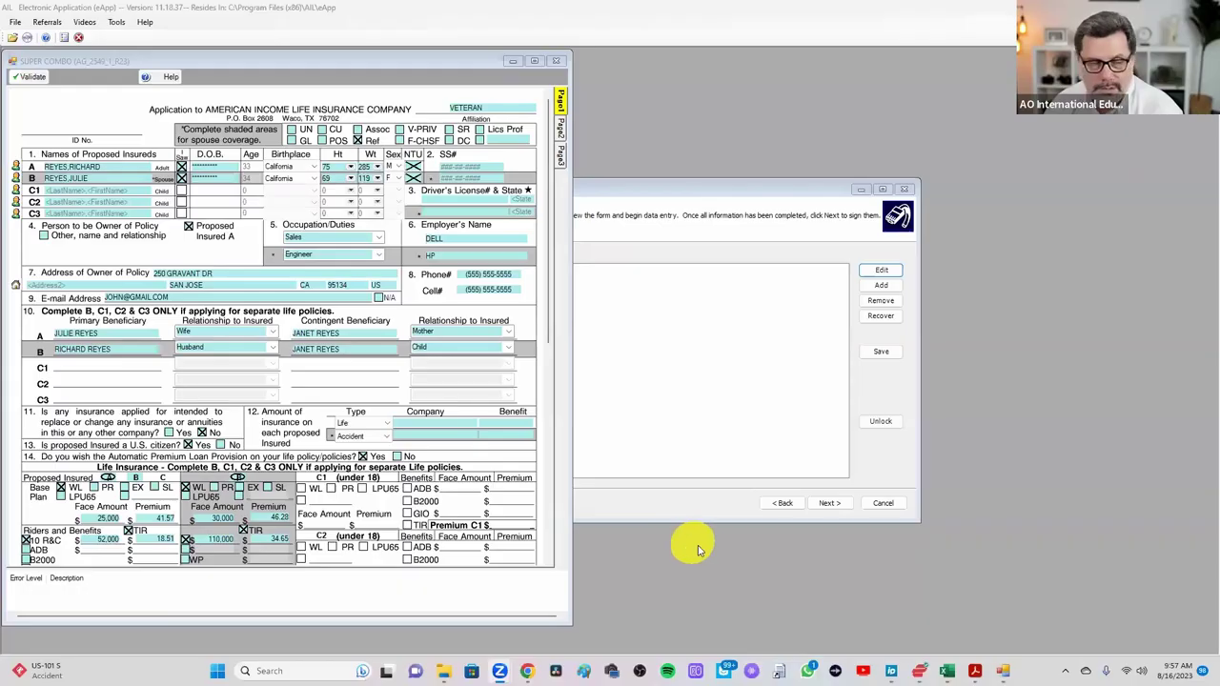
- Switch the Super Combo form to Page 2 to show health questions 18–35
click(560, 122)
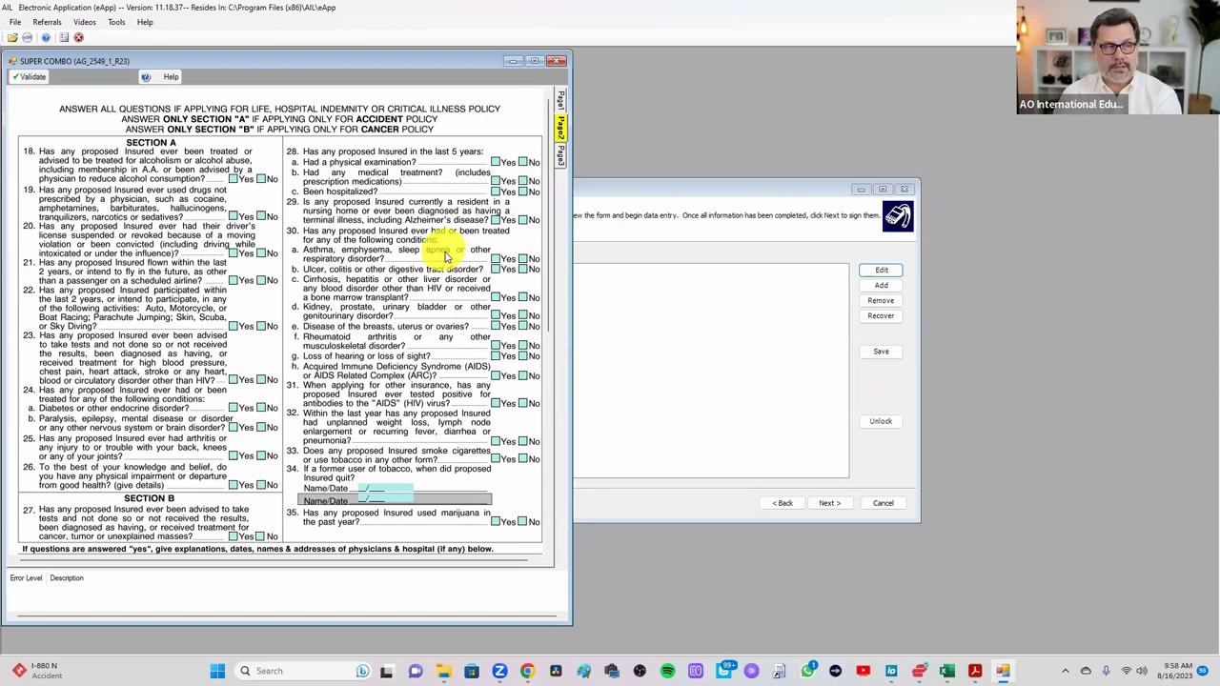
- Answer Yes to question 18 with alcohol use for the first insured, adding the alcohol forms
click(560, 101)
click(561, 126)
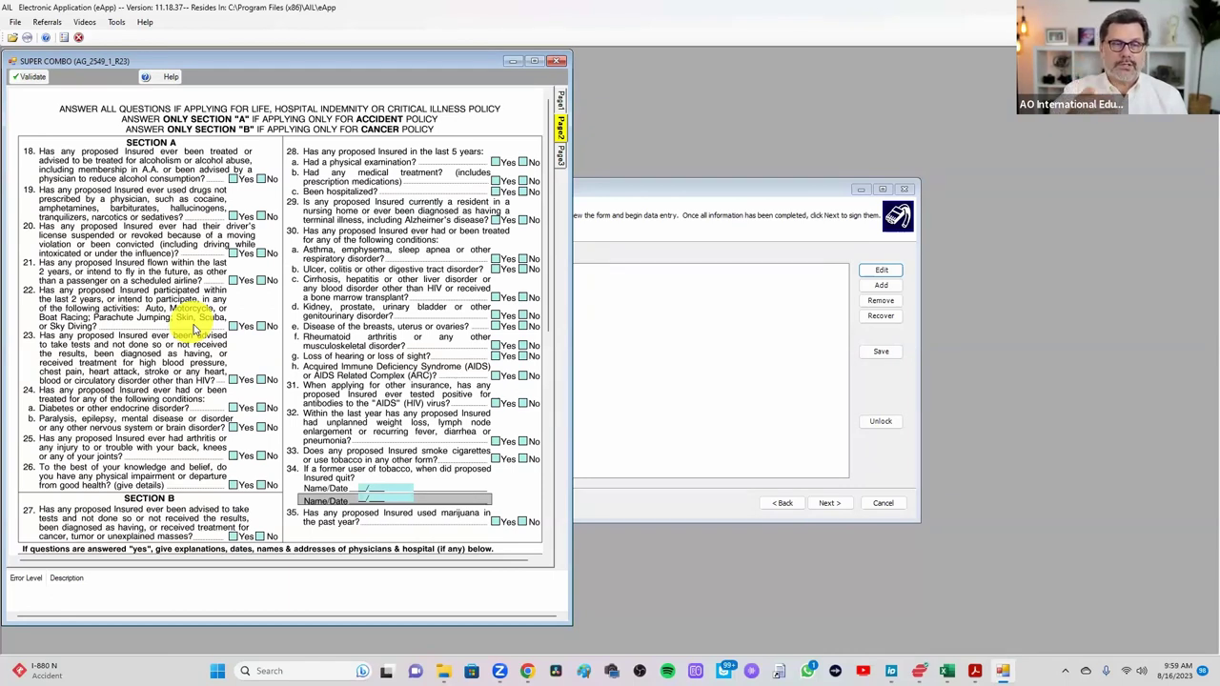
click(261, 178)
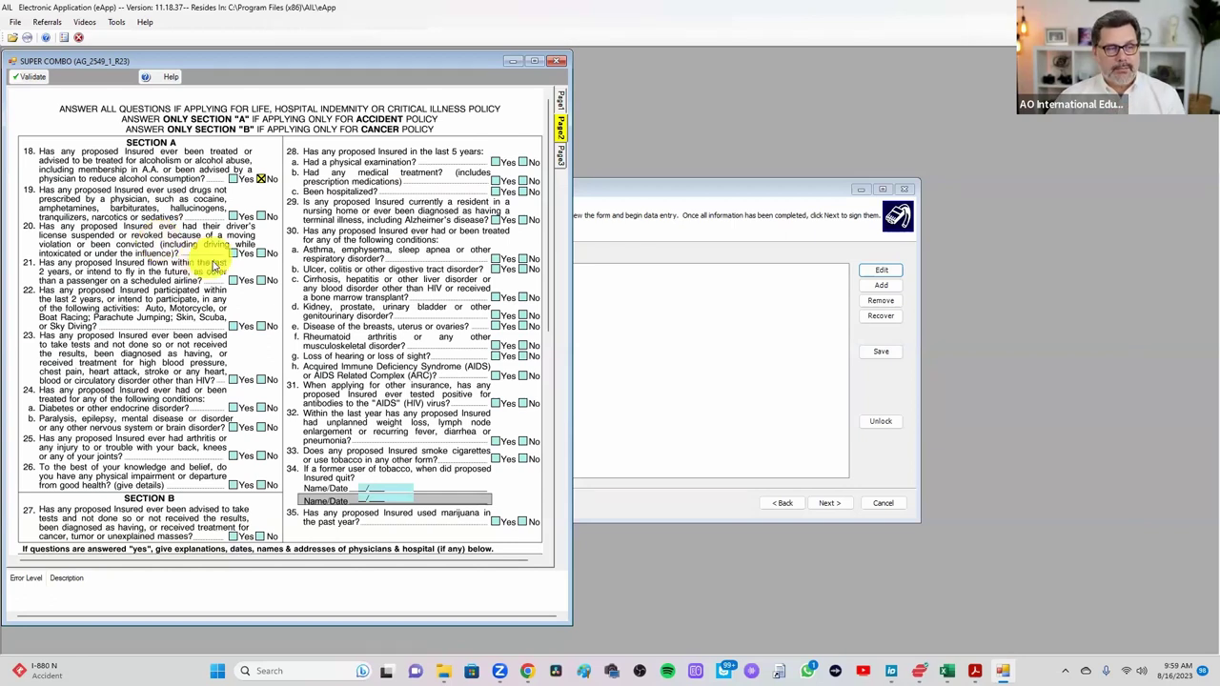
click(232, 178)
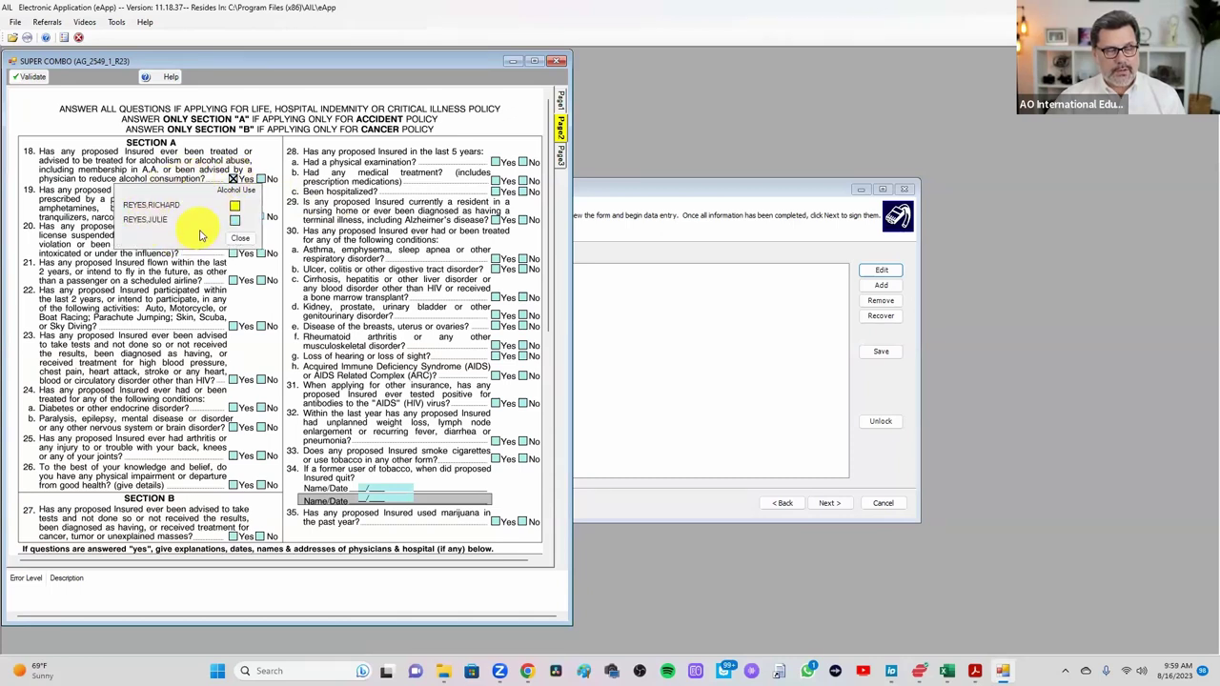
click(618, 190)
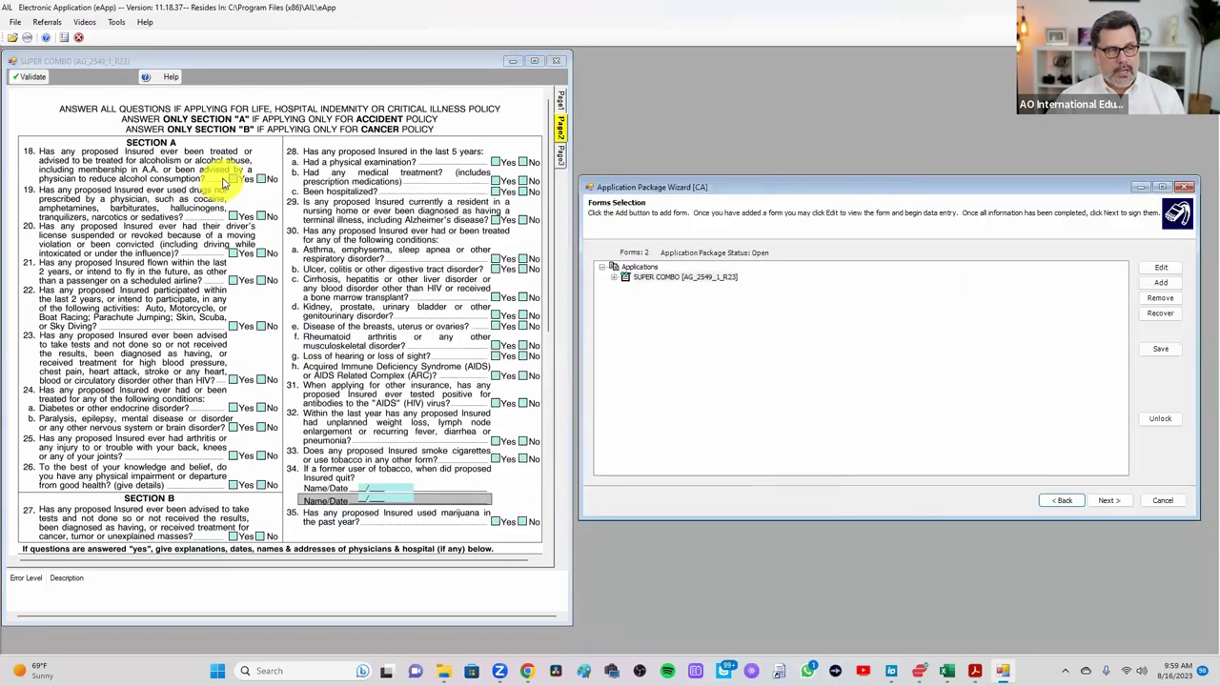
click(232, 178)
click(234, 205)
click(240, 238)
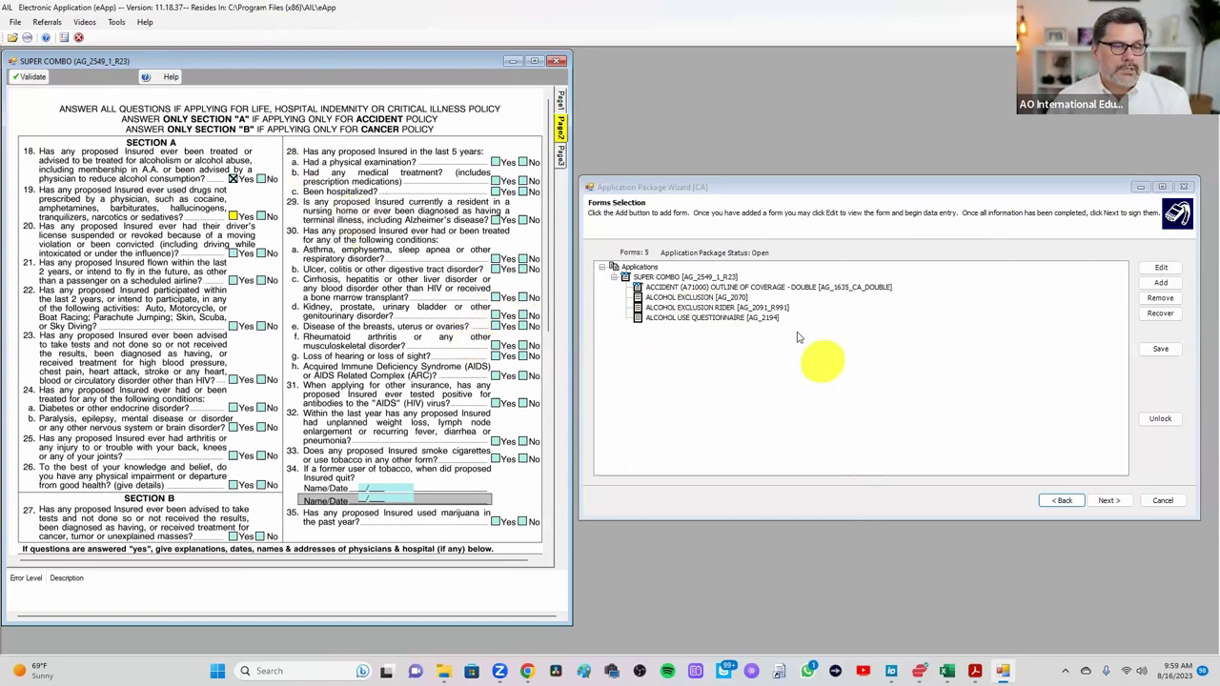
double_click(708, 301)
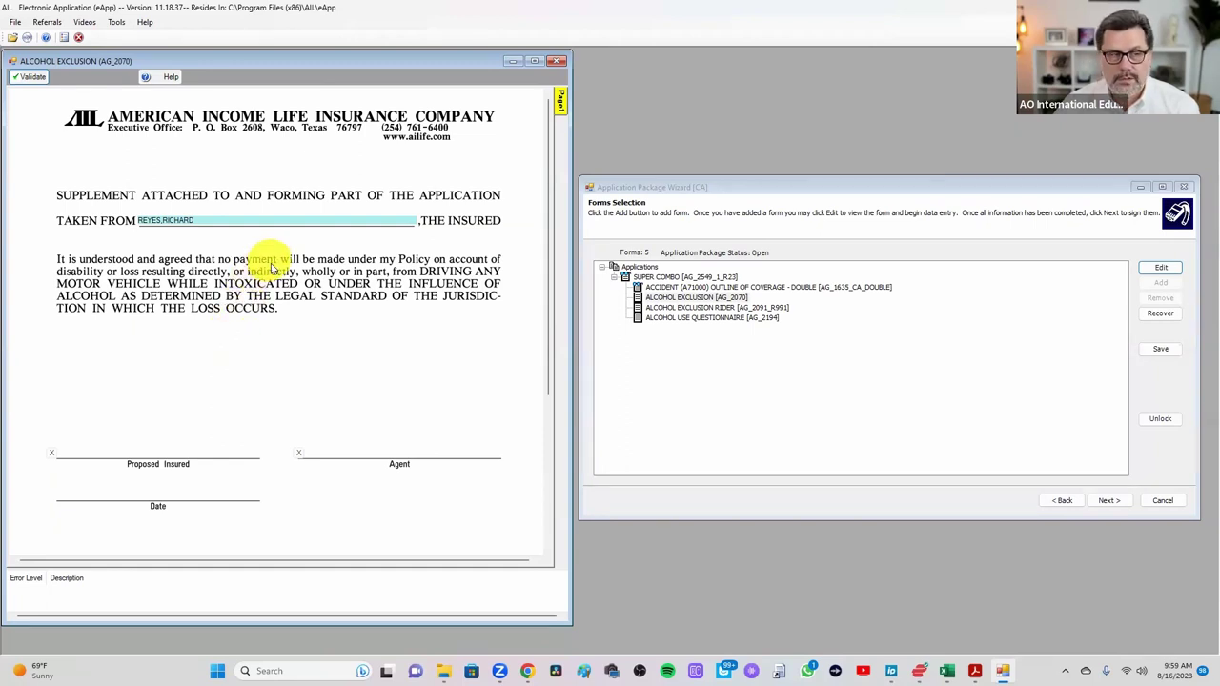
click(555, 60)
double_click(667, 307)
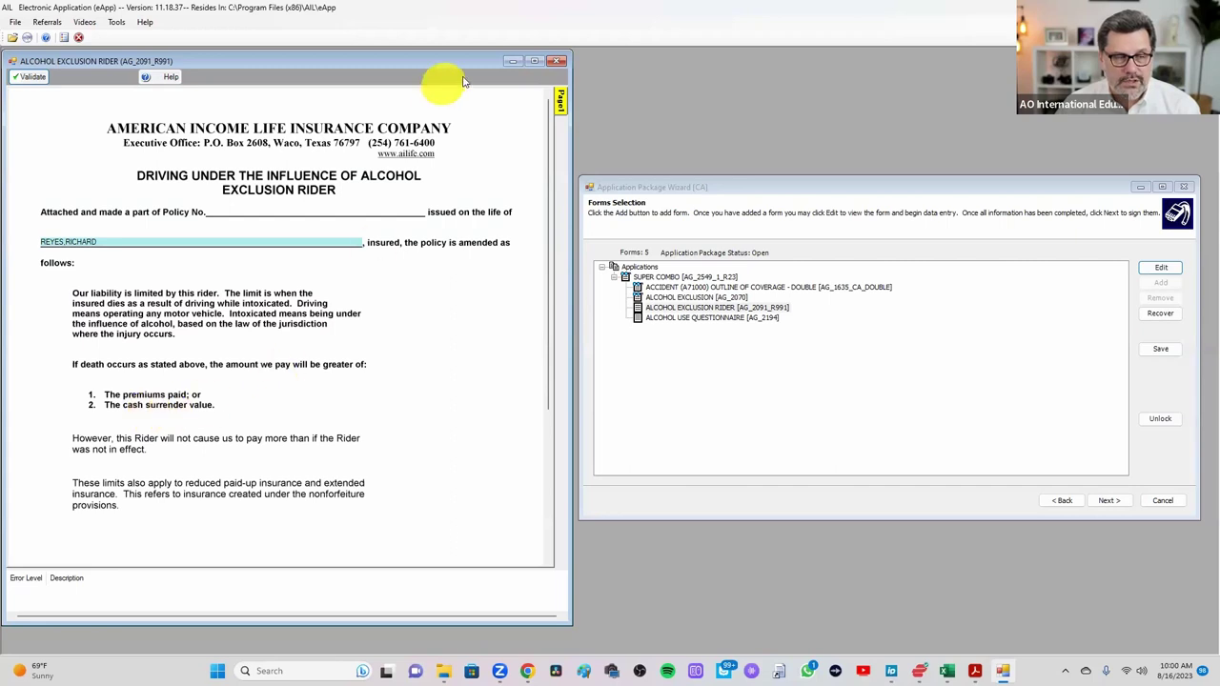
click(556, 61)
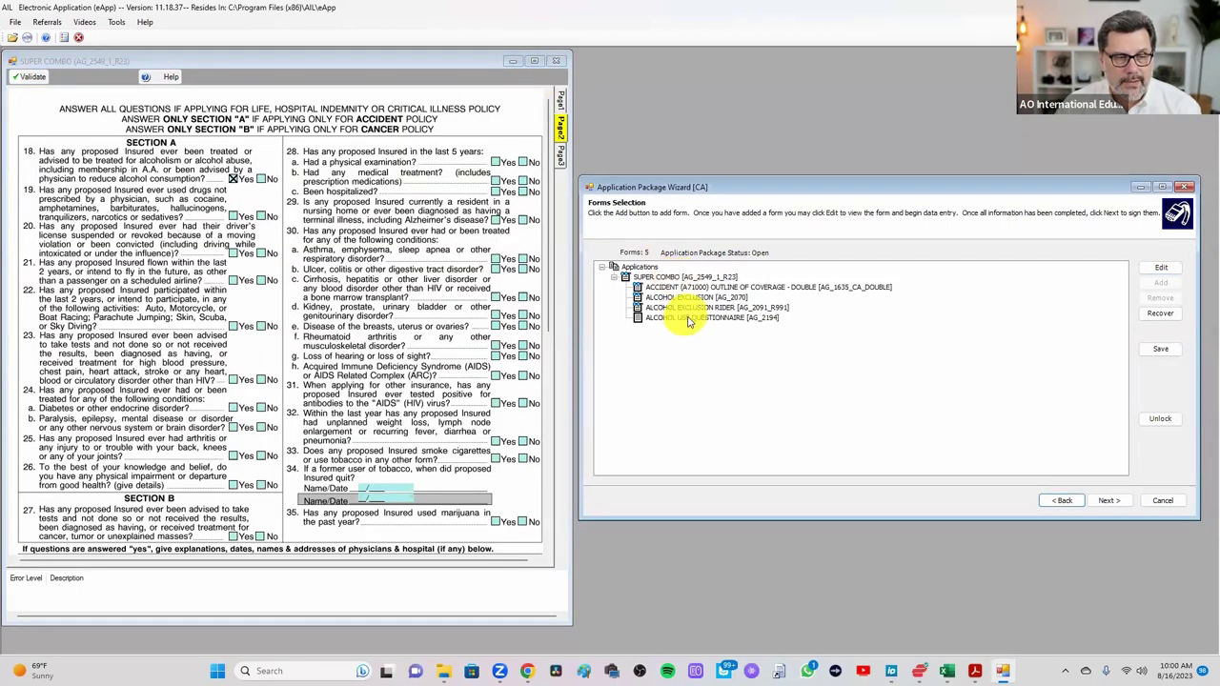
double_click(682, 317)
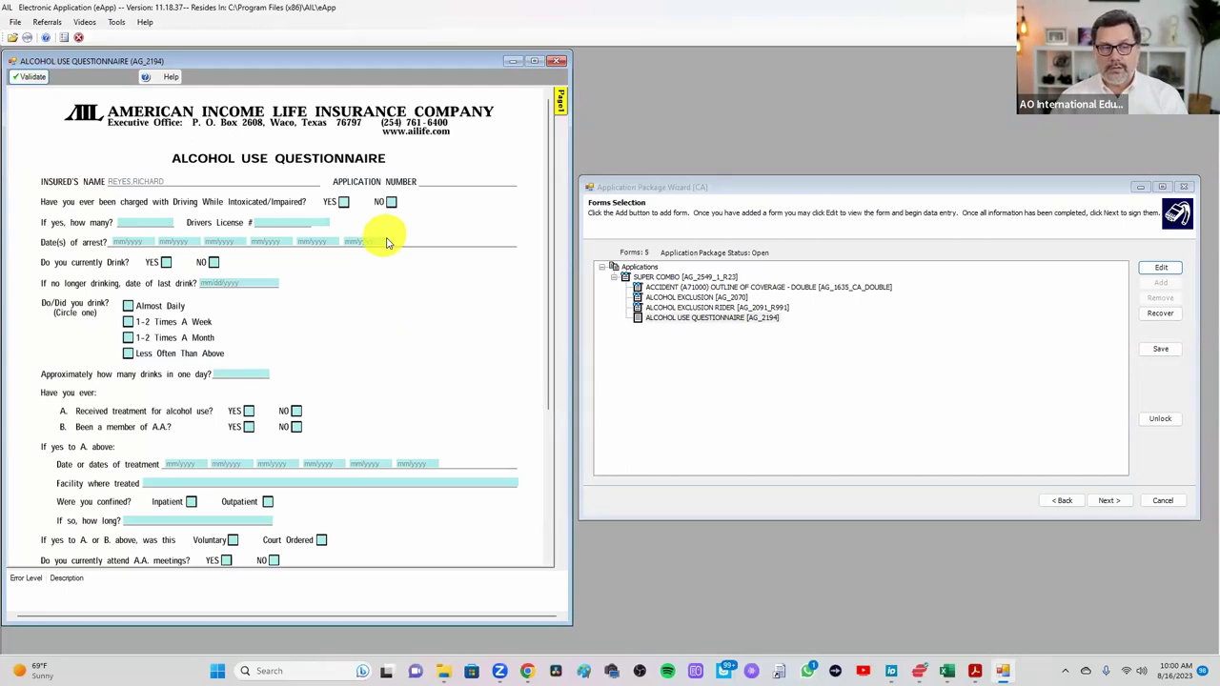
drag(381, 60, 603, 91)
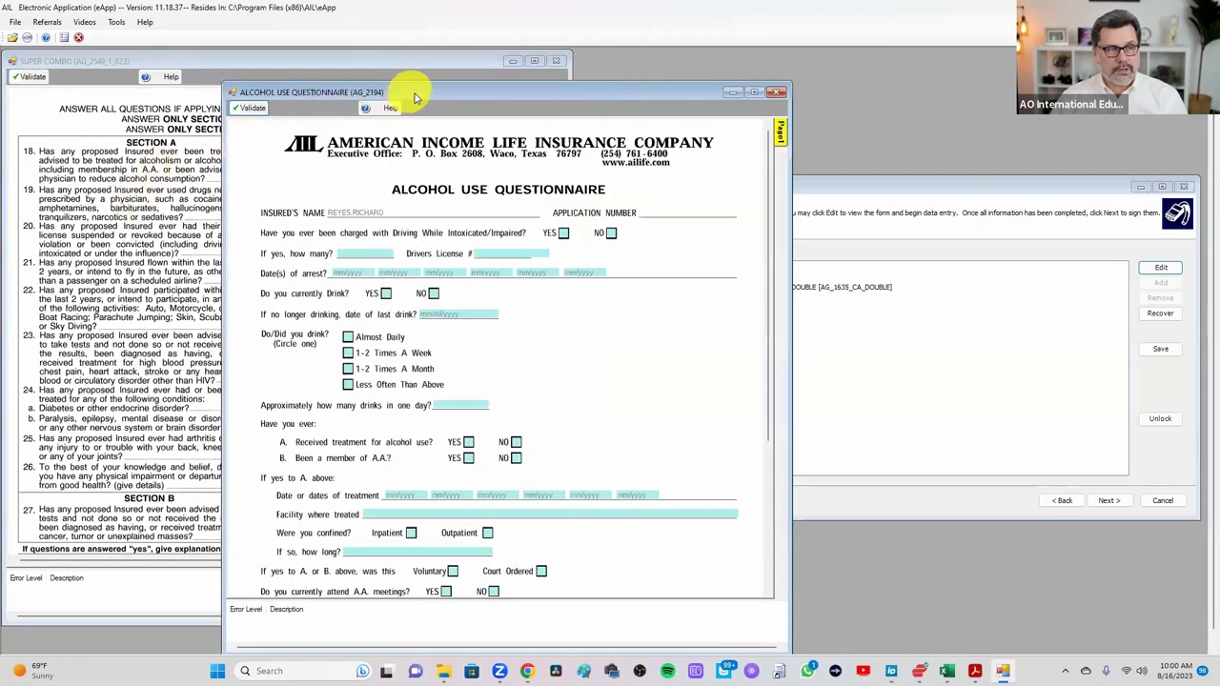
drag(410, 98, 718, 85)
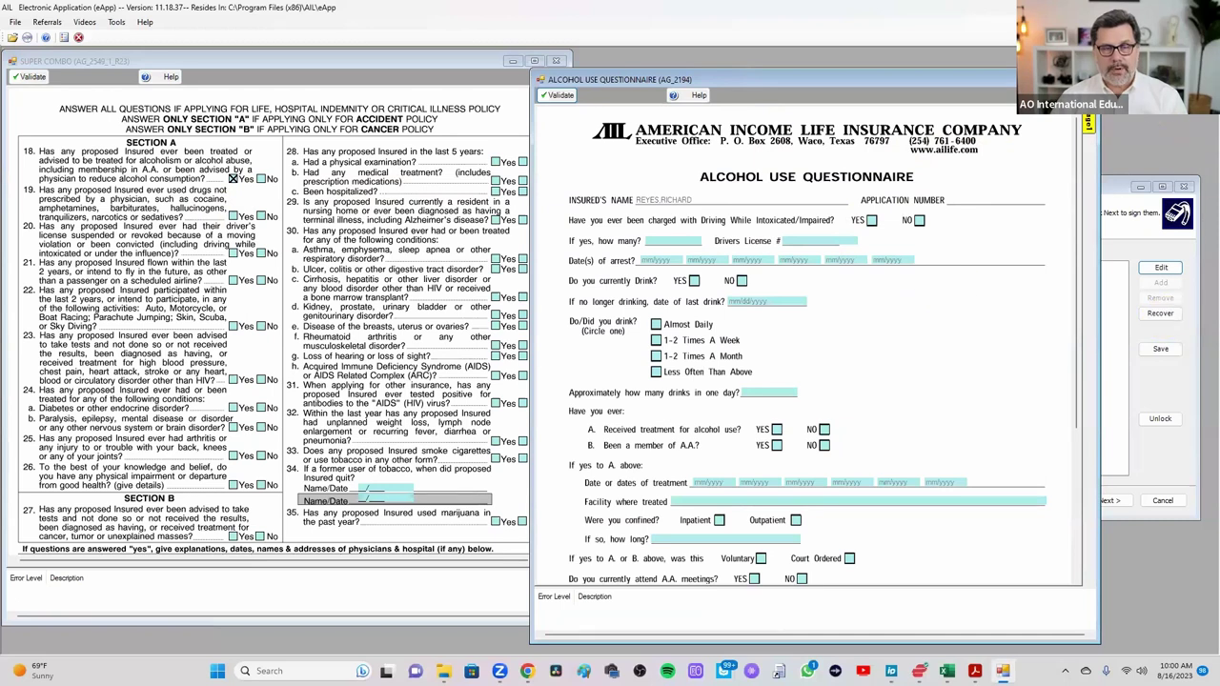
click(1089, 80)
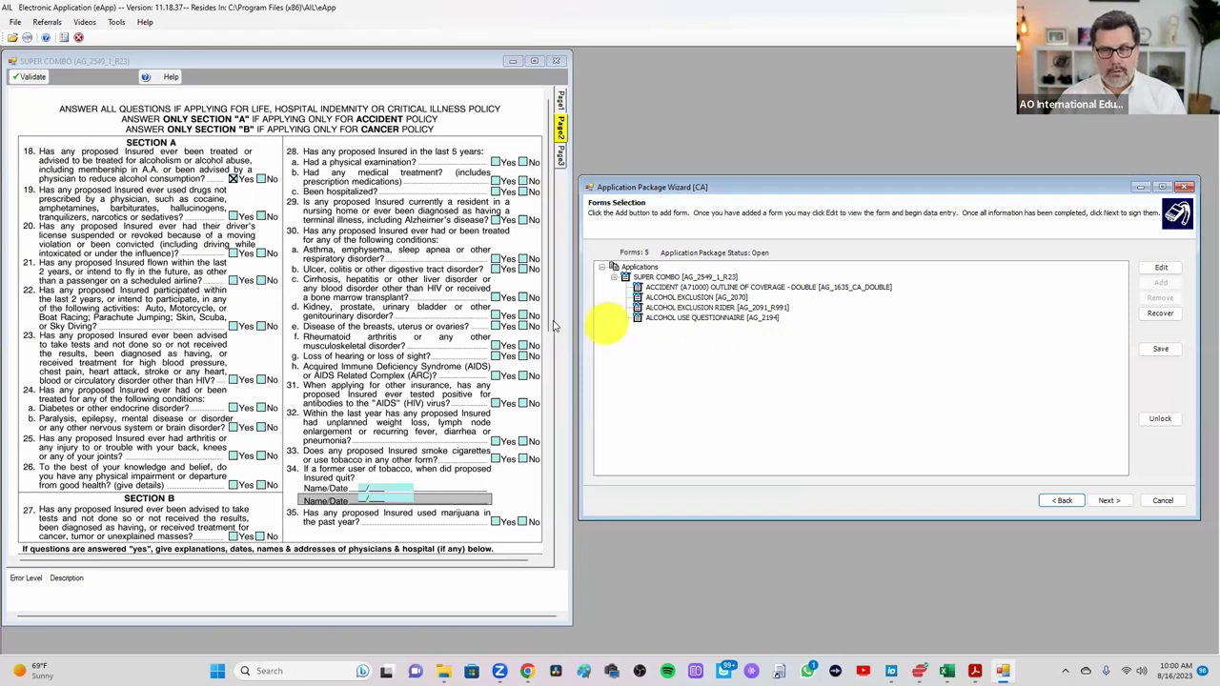
- Change question 18 to No and answer Yes to question 19 with drug use for the first insured
click(231, 181)
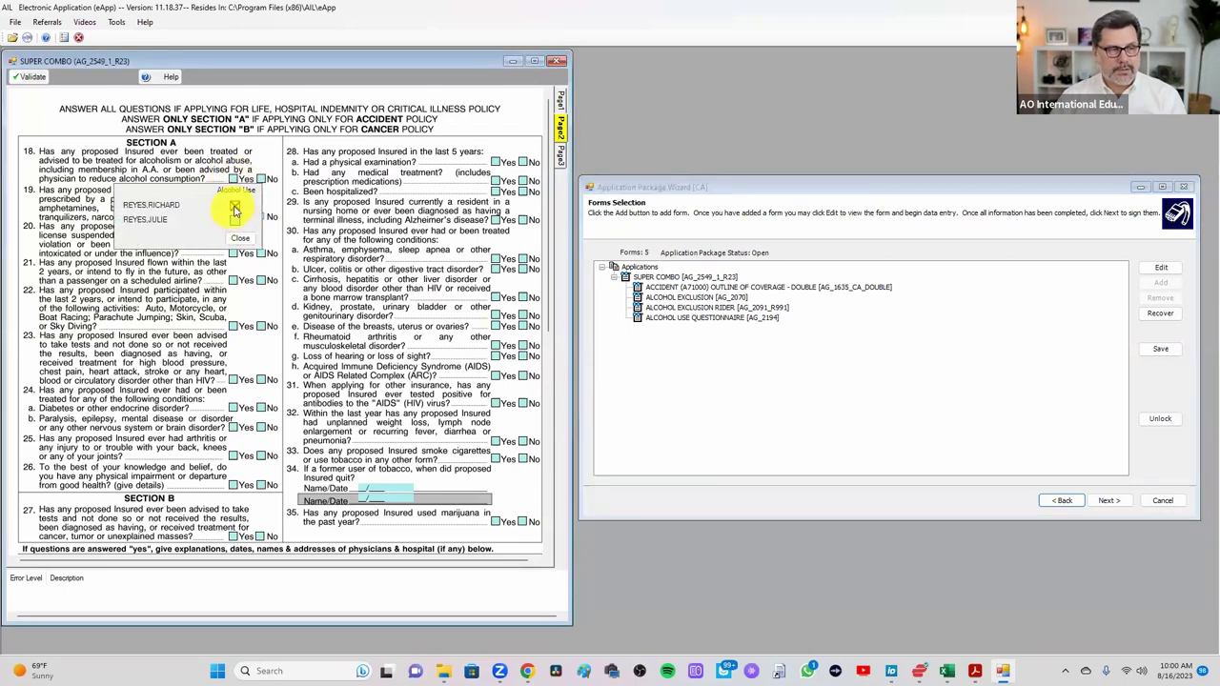
click(263, 180)
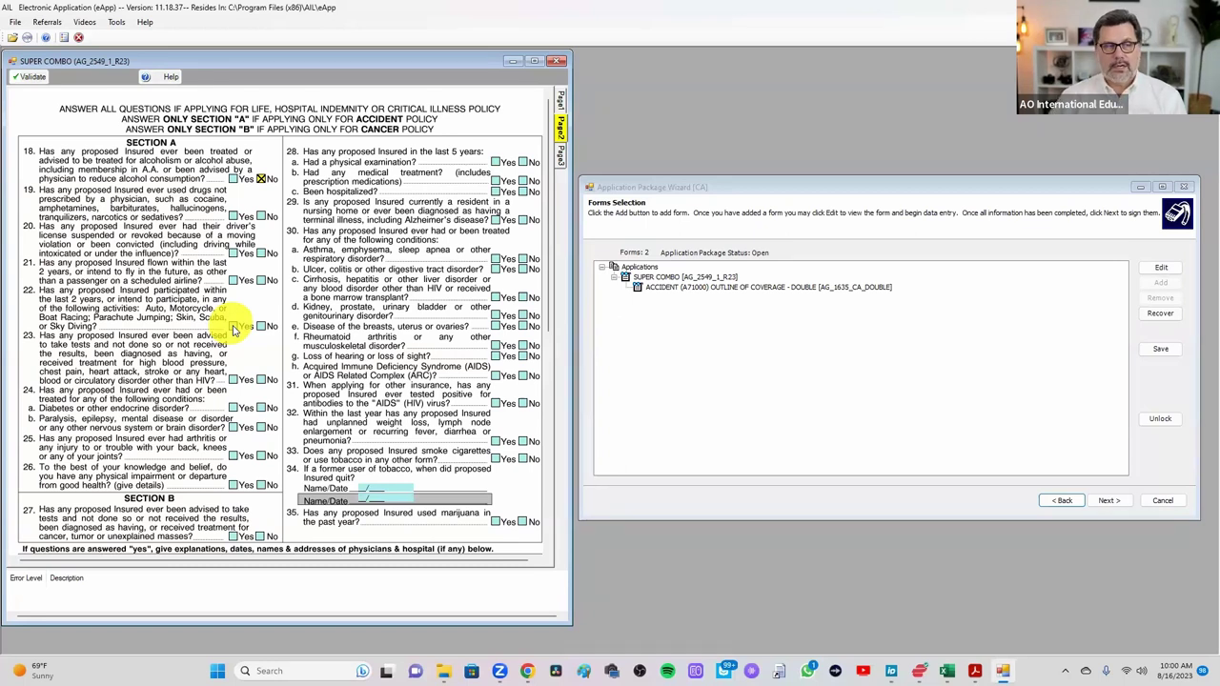
click(232, 216)
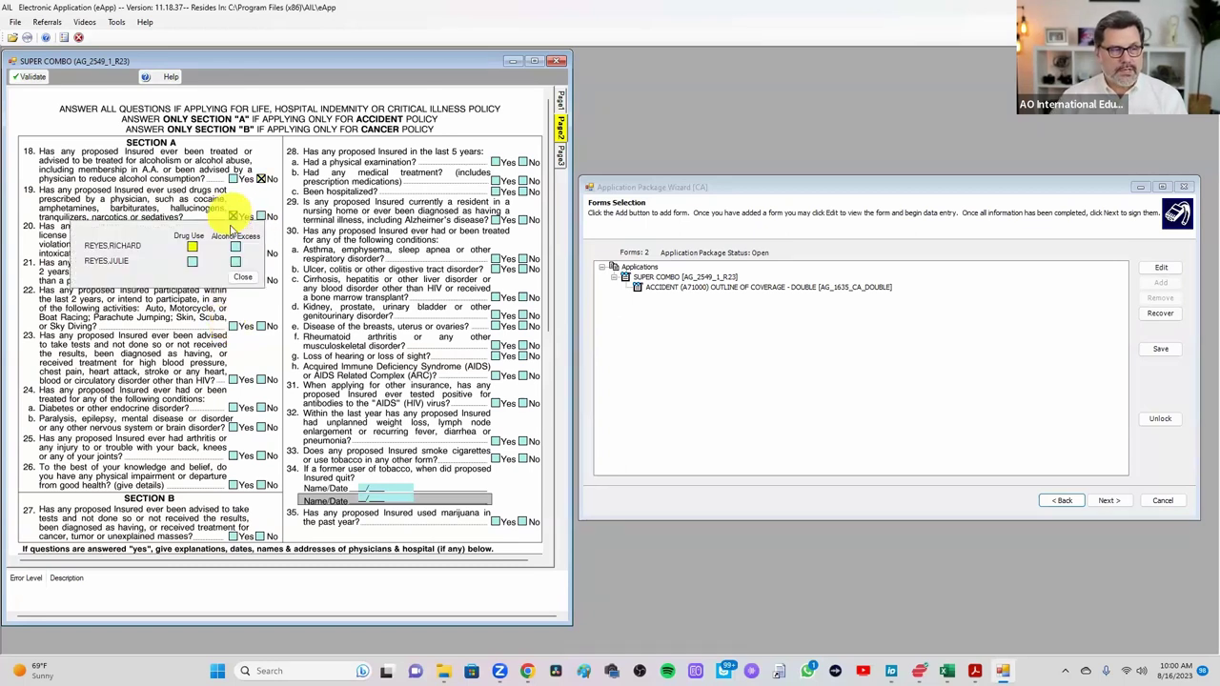
click(195, 249)
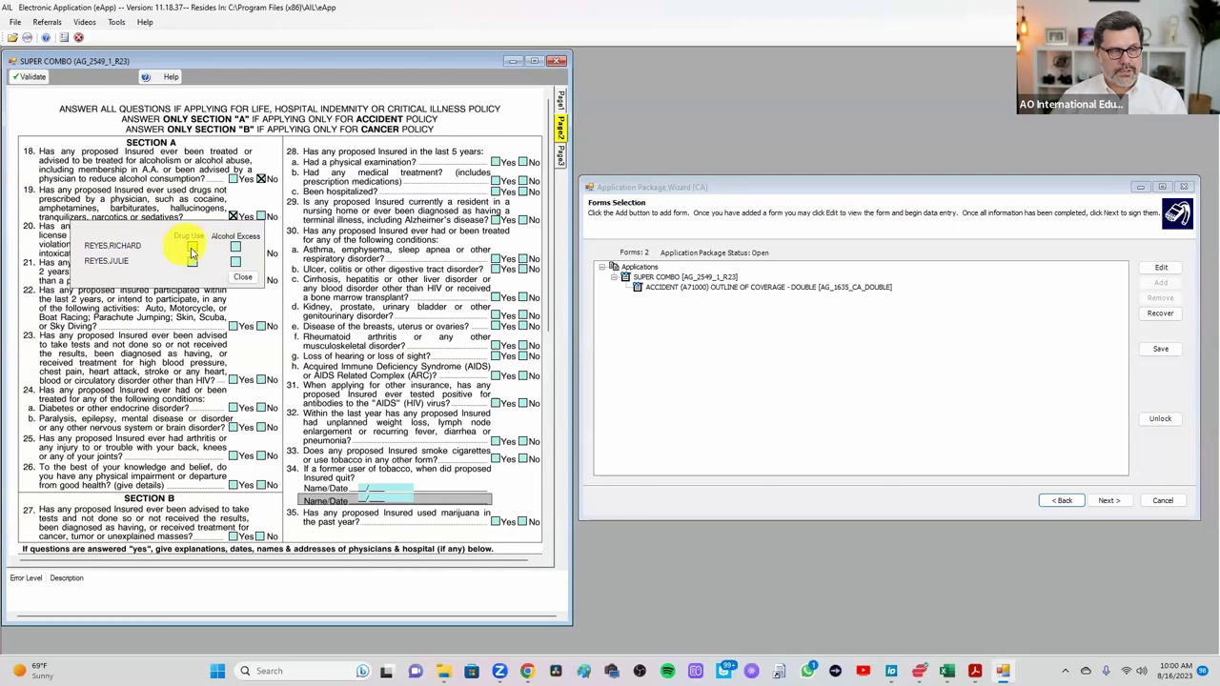
click(243, 277)
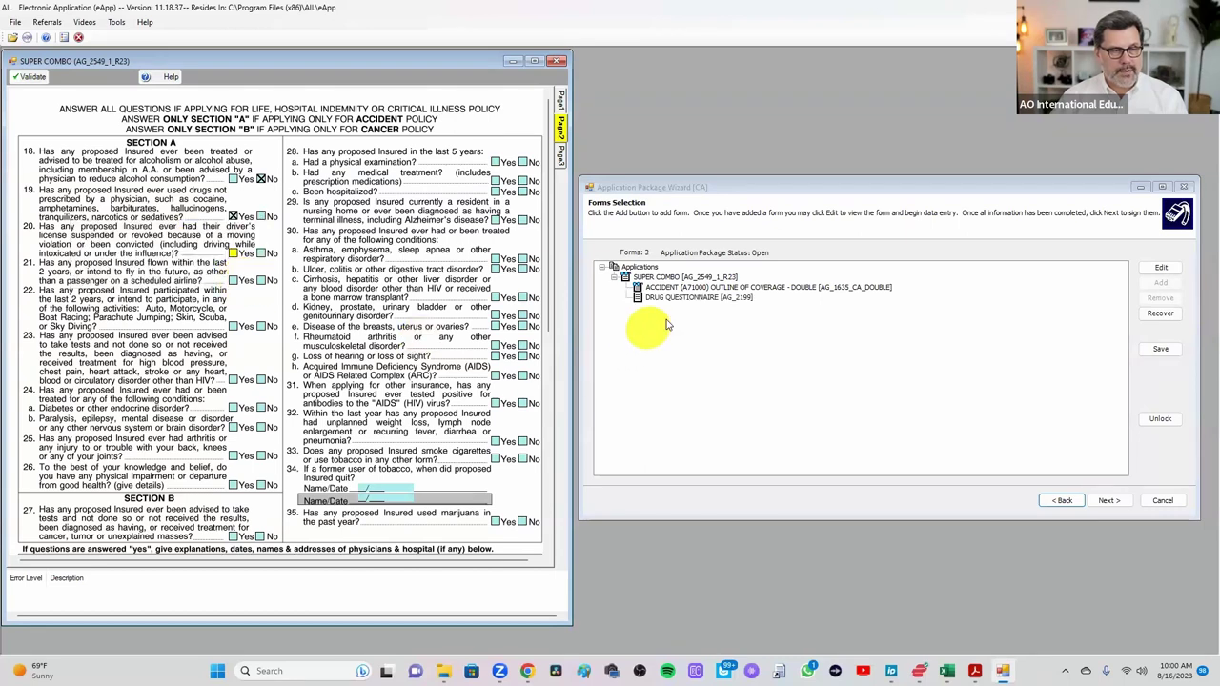
- Open the Drug Questionnaire (AG_2199) from the wizard tree and scroll through its blank questions
double_click(667, 298)
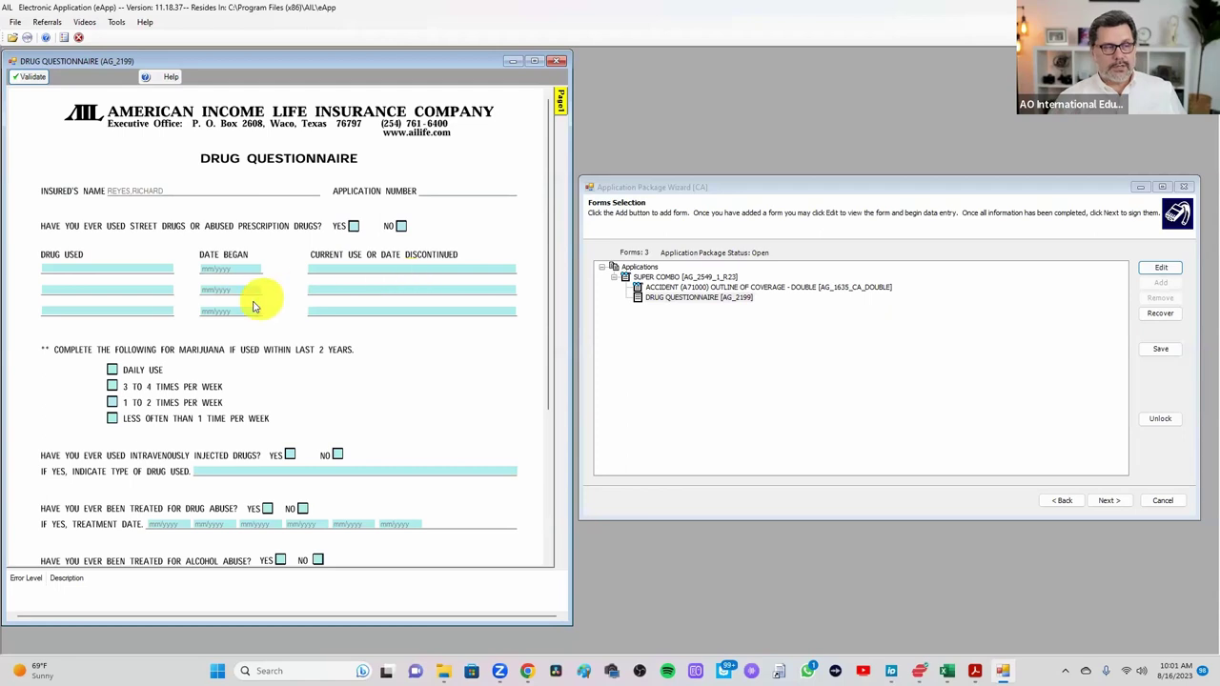
scroll(243, 350, down, 1)
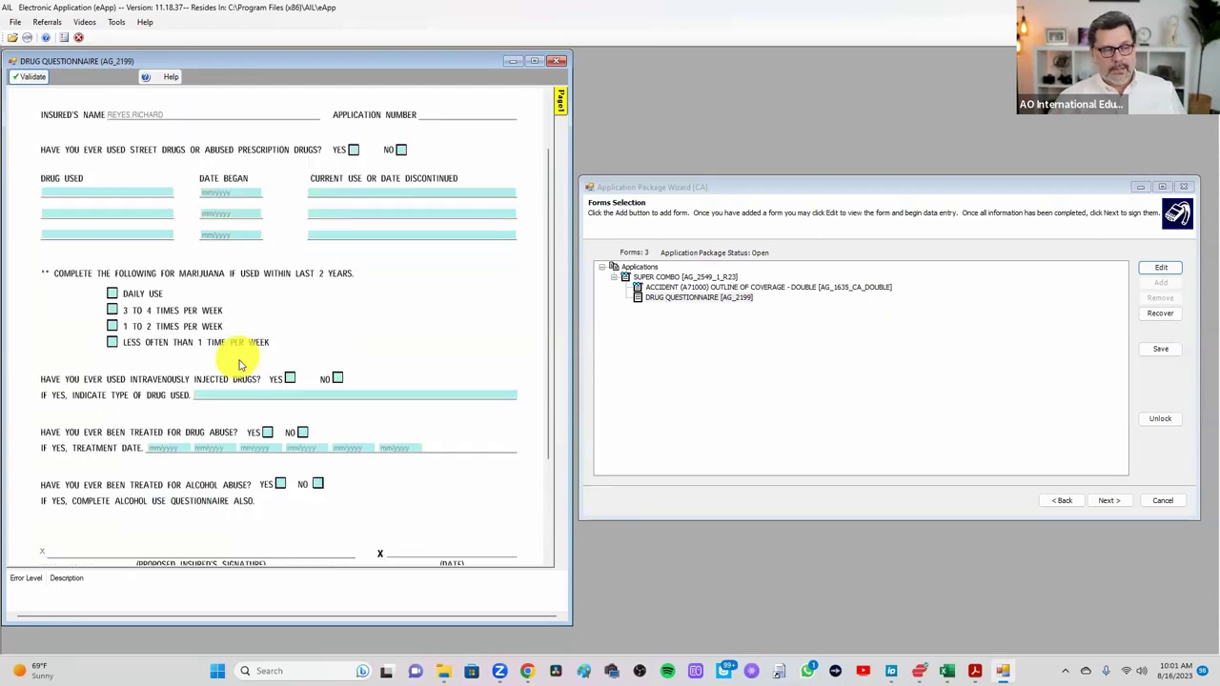
scroll(179, 188, up, 1)
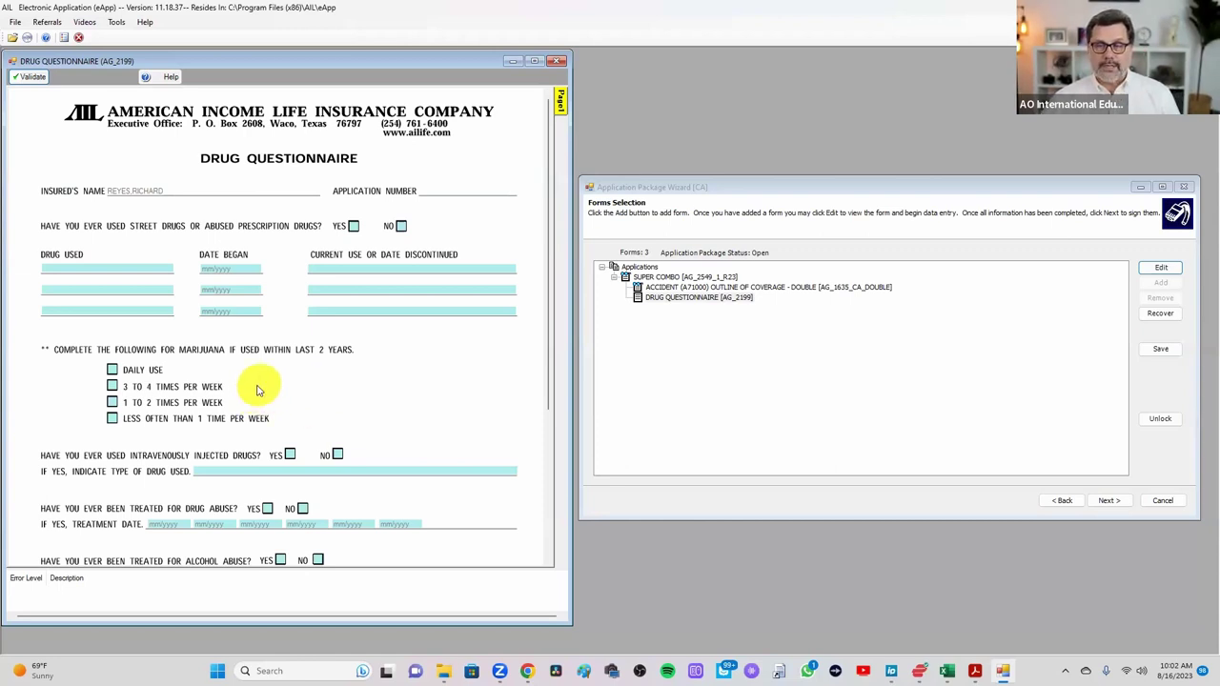
- Close the Drug Questionnaire, clear drug use for the first insured, and answer No to question 19
click(556, 62)
click(235, 253)
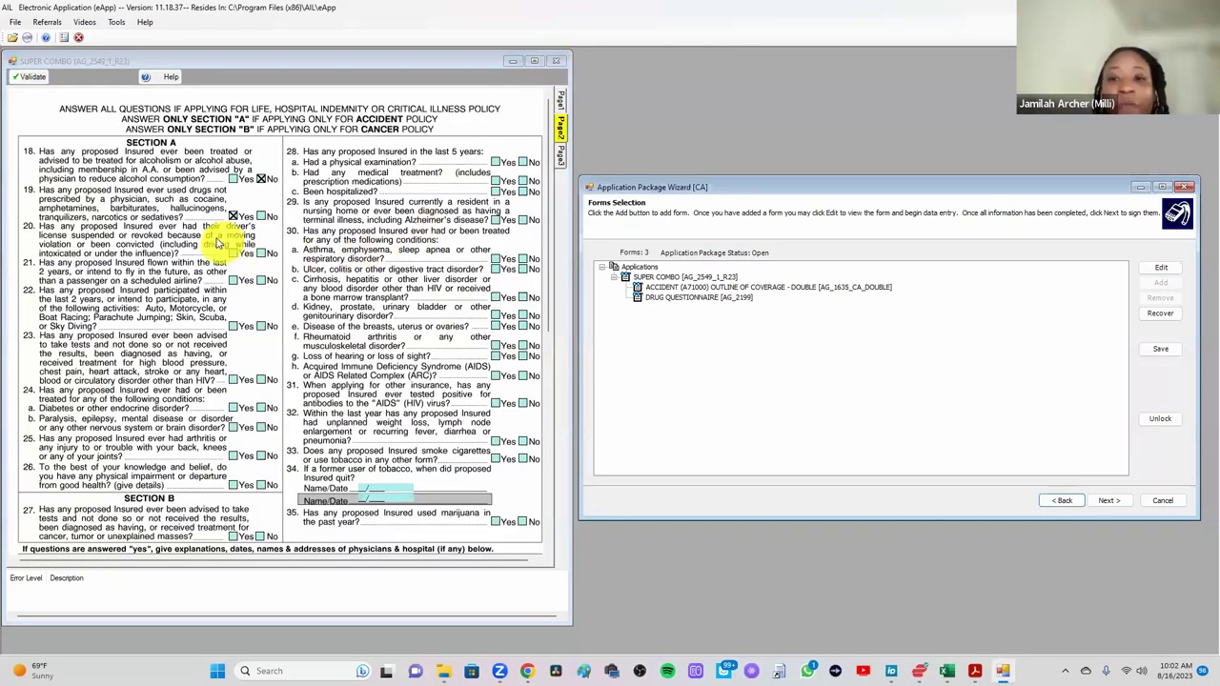
click(192, 246)
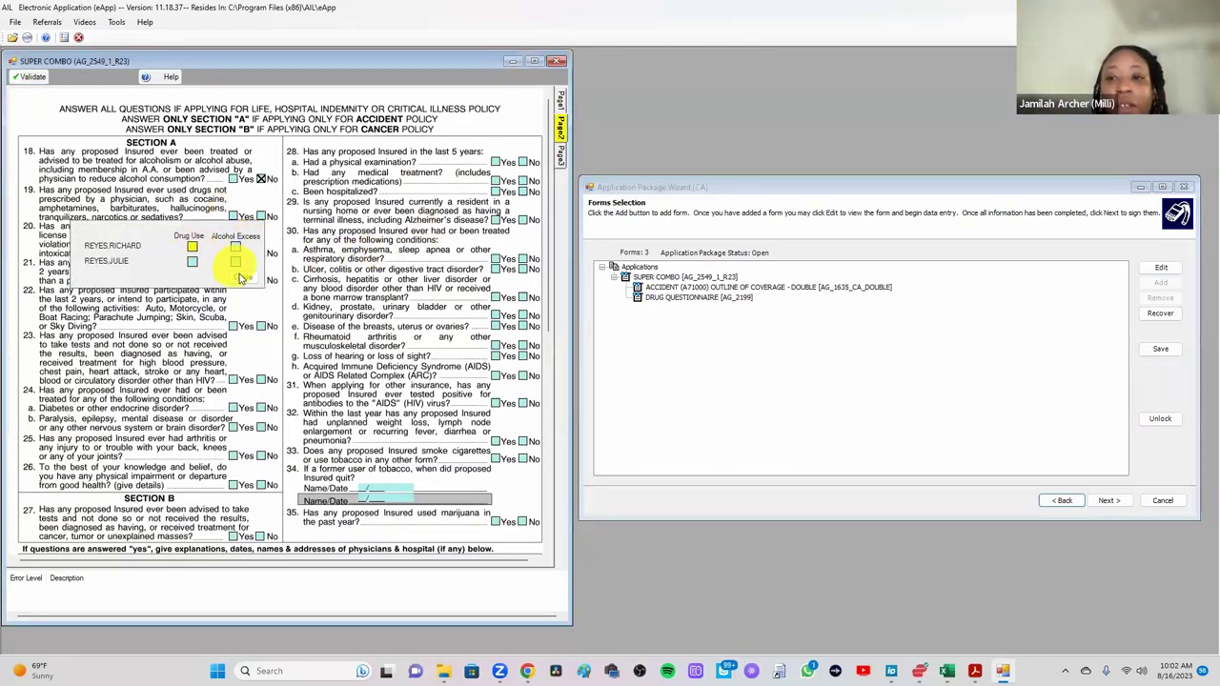
click(243, 277)
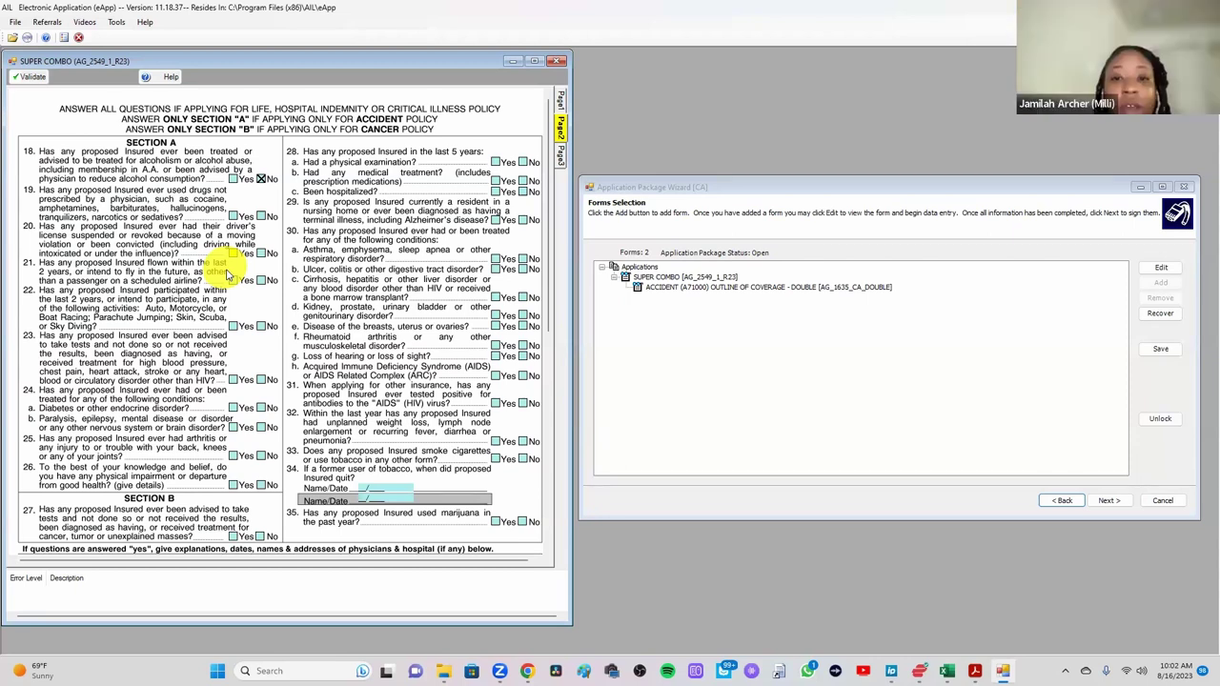
click(262, 218)
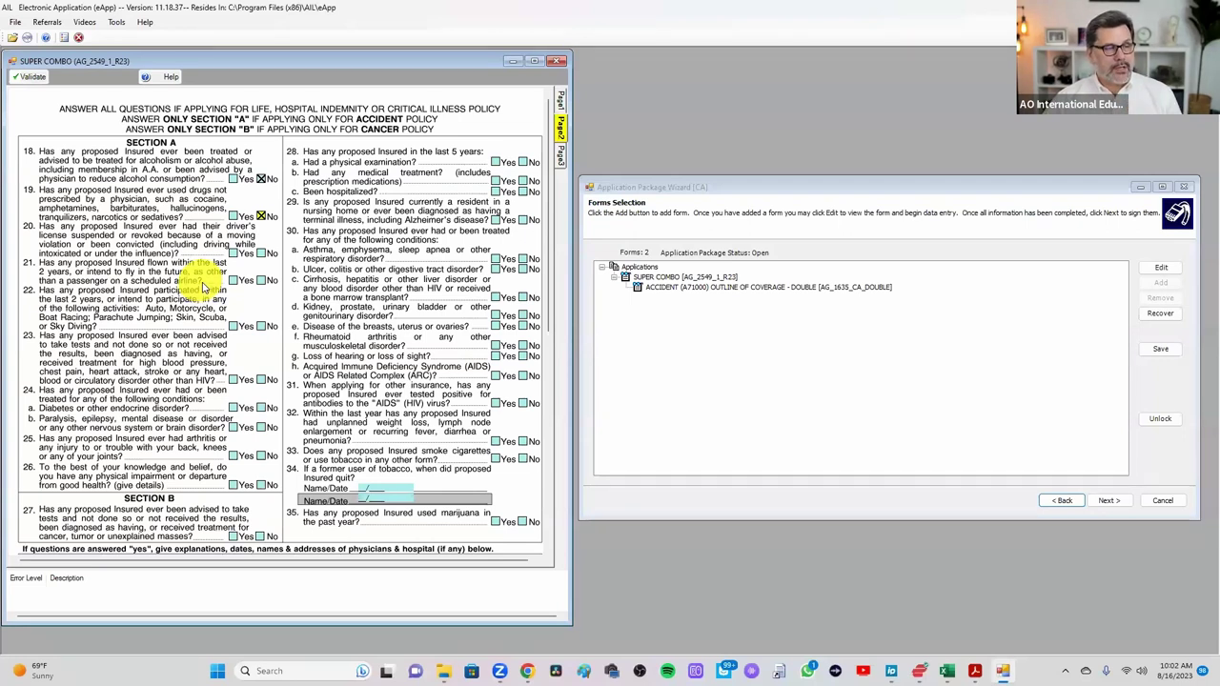
- Answer question 20 Yes with a non-DWI arrest for the first insured, adding arrest questionnaires
click(232, 252)
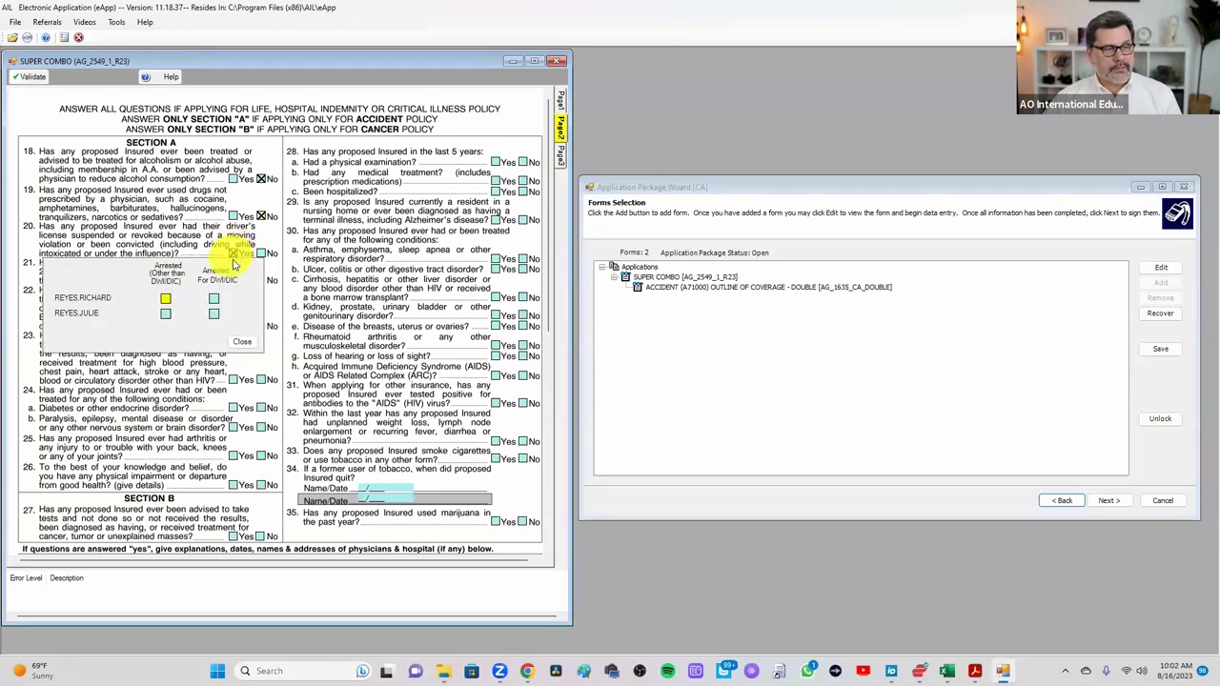
click(165, 300)
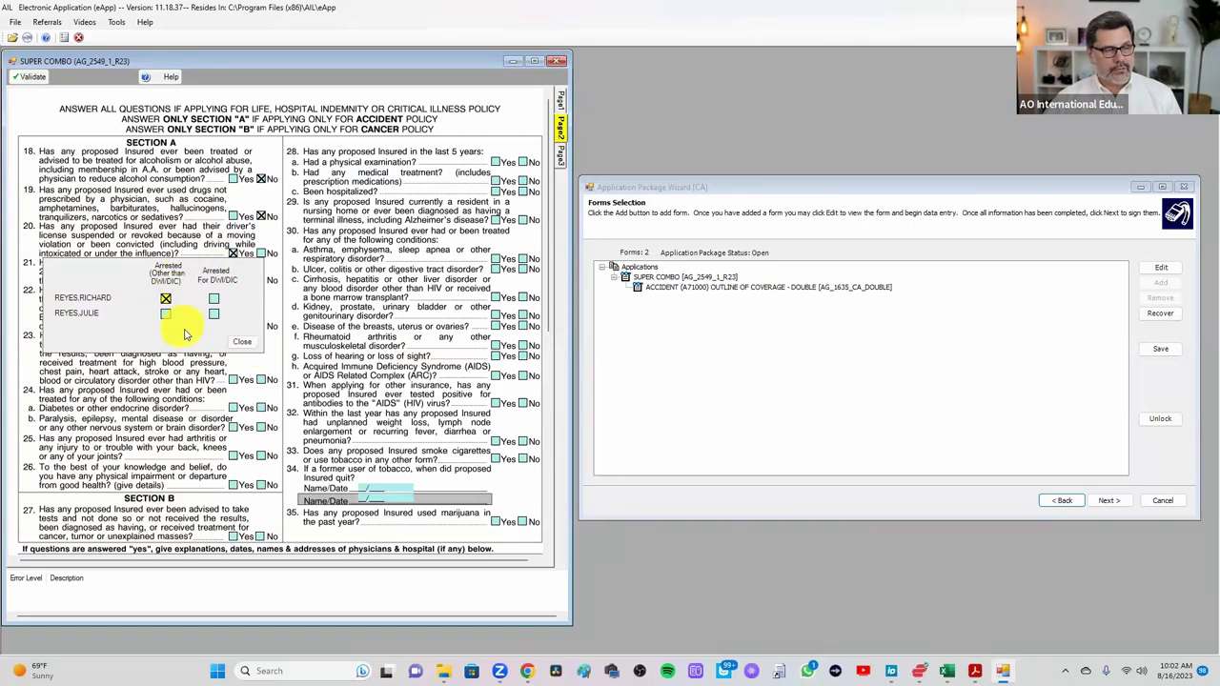
click(242, 341)
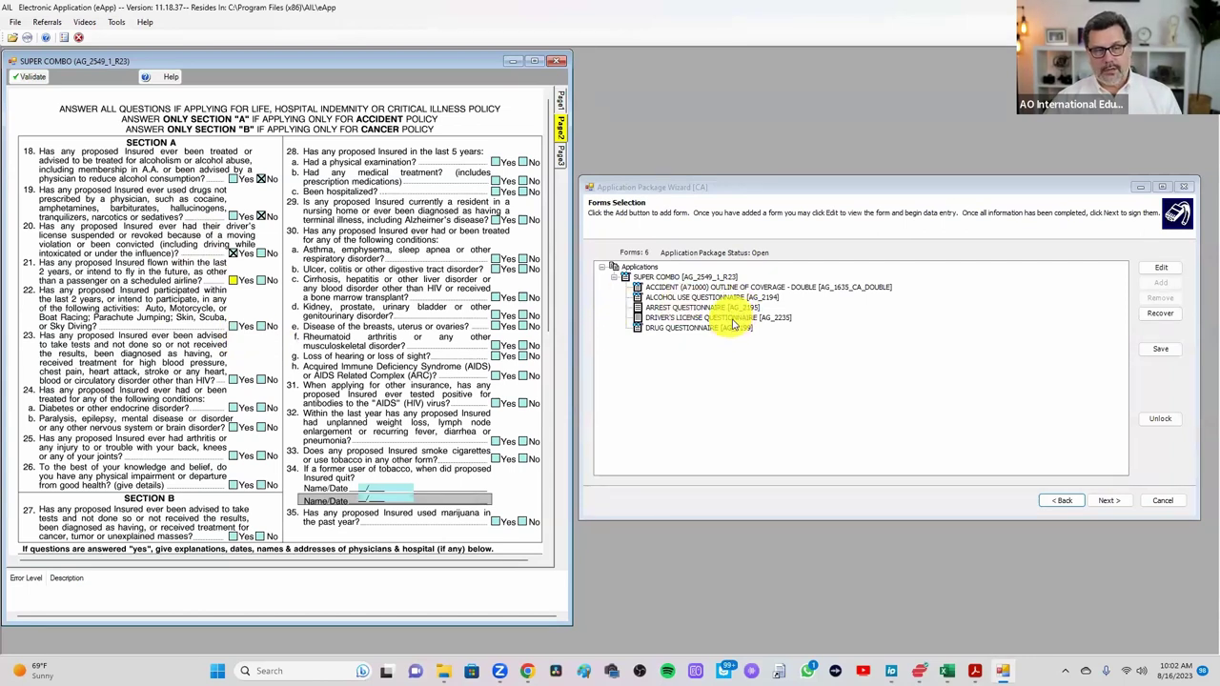
- Review the Arrest and Driver's License questionnaires, then bring back question 20's arrest details
double_click(675, 307)
scroll(332, 354, down, 5)
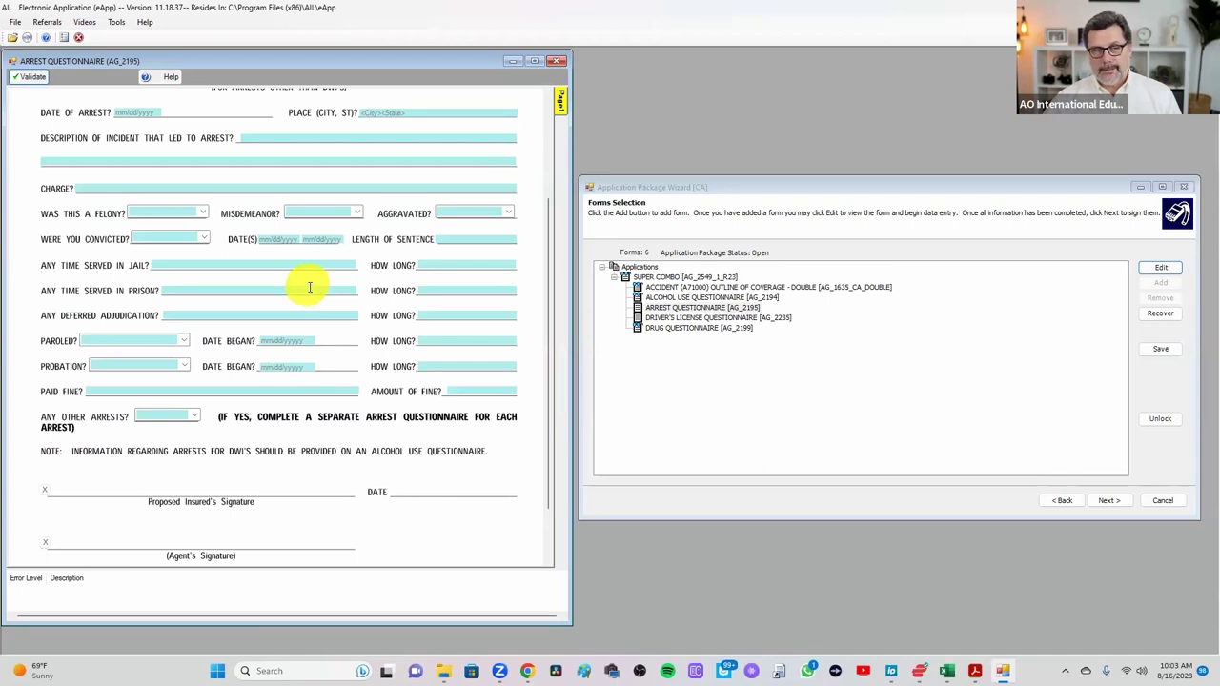
click(559, 63)
double_click(667, 317)
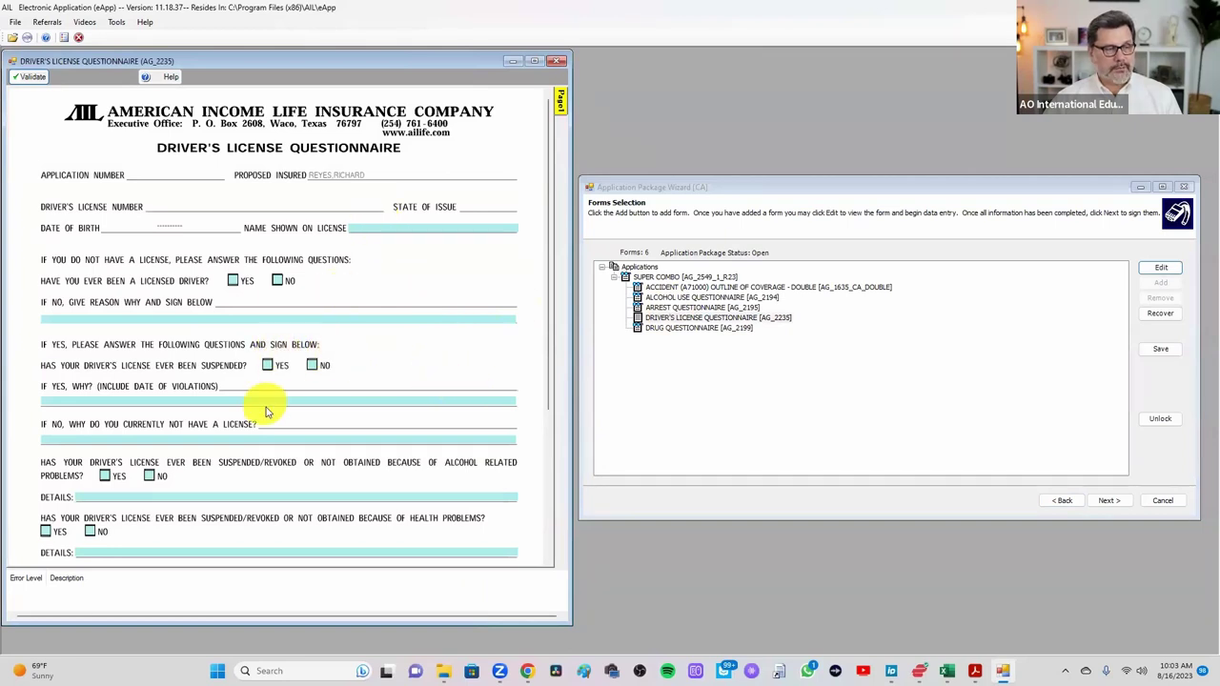
scroll(266, 406, down, 3)
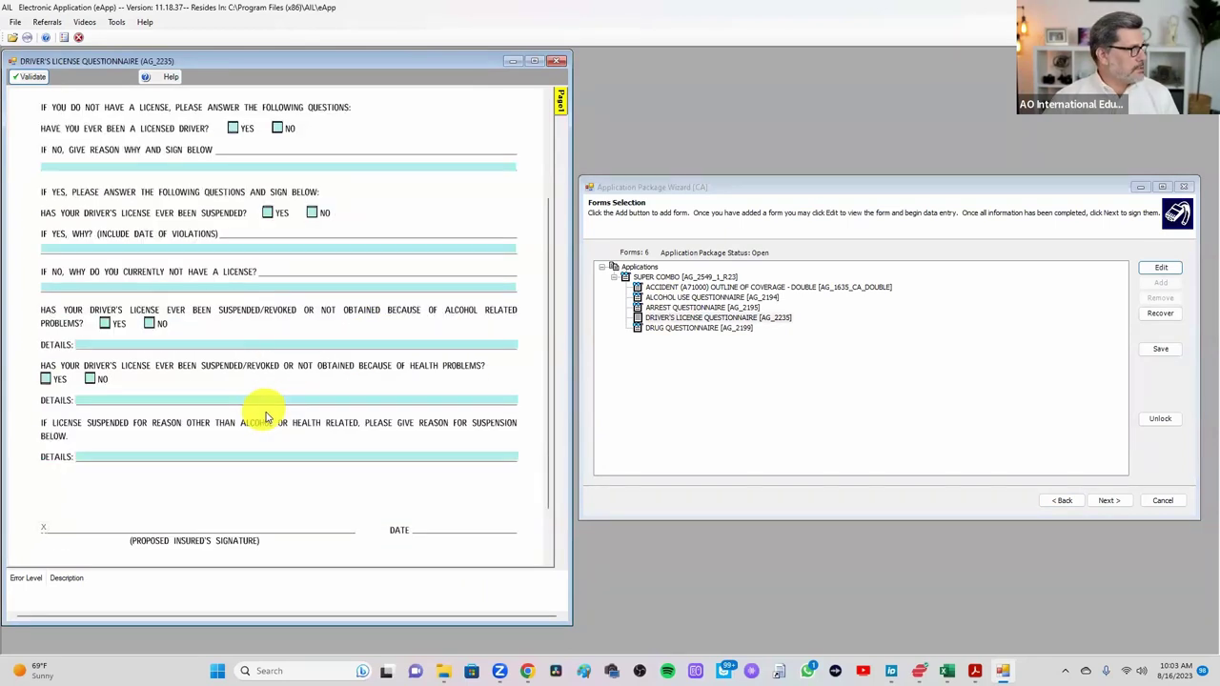
click(561, 62)
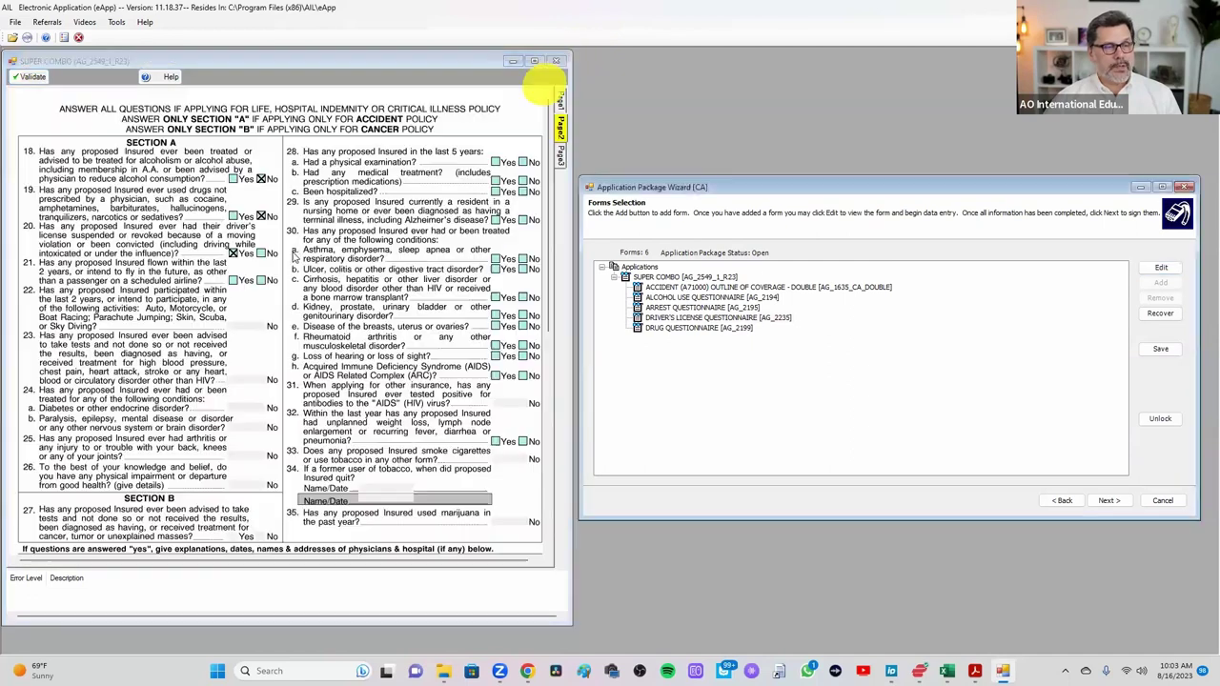
click(235, 255)
- Uncheck the first insured's arrest on question 20, dropping the two arrest-related questionnaires
click(166, 299)
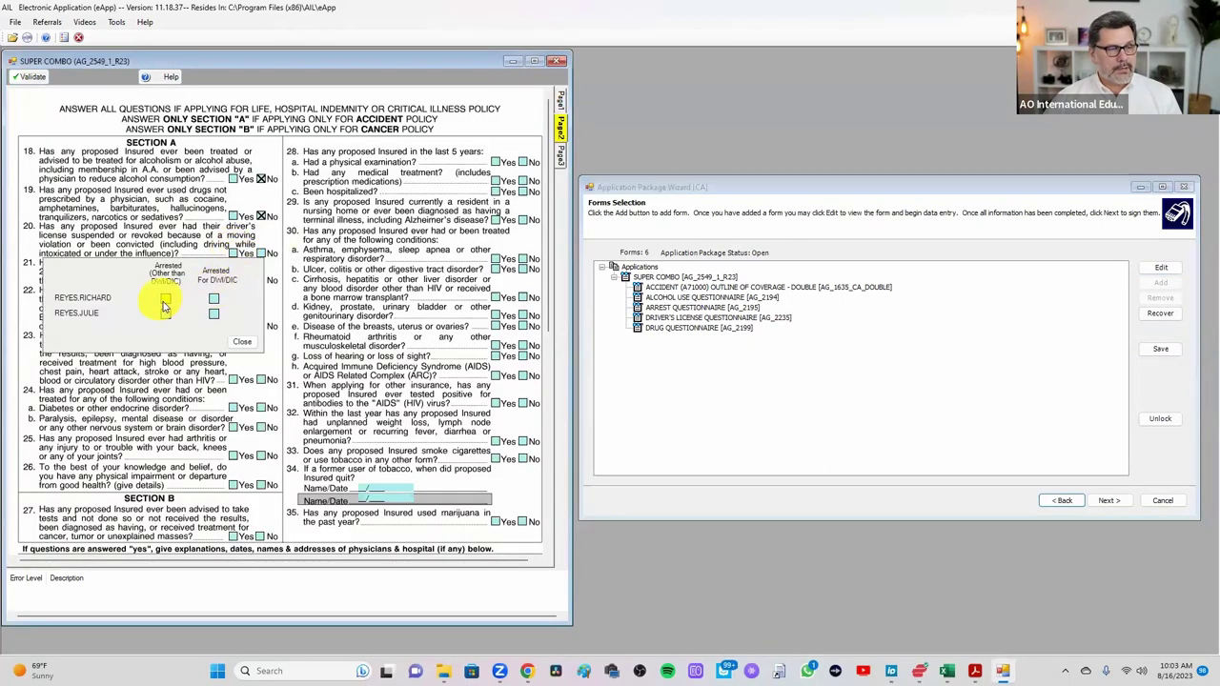
click(267, 256)
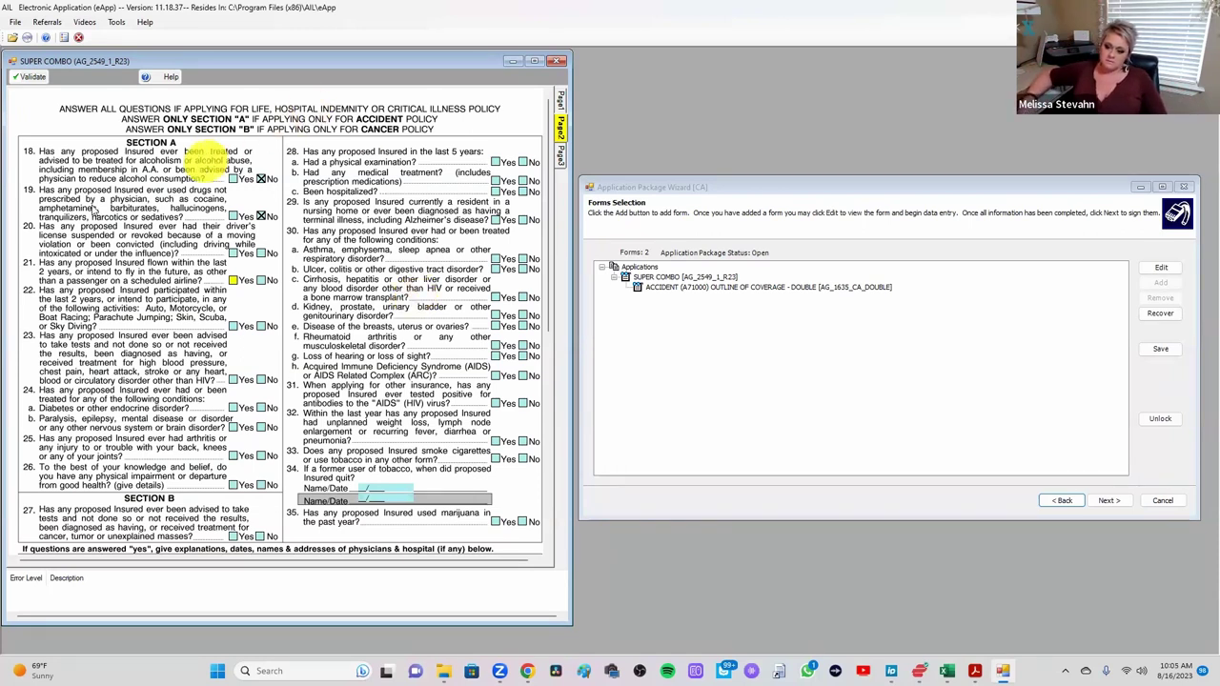
- Answer question 20 Yes with a DWI/DIC arrest for the first insured
click(232, 253)
click(165, 298)
click(214, 301)
click(166, 298)
click(244, 341)
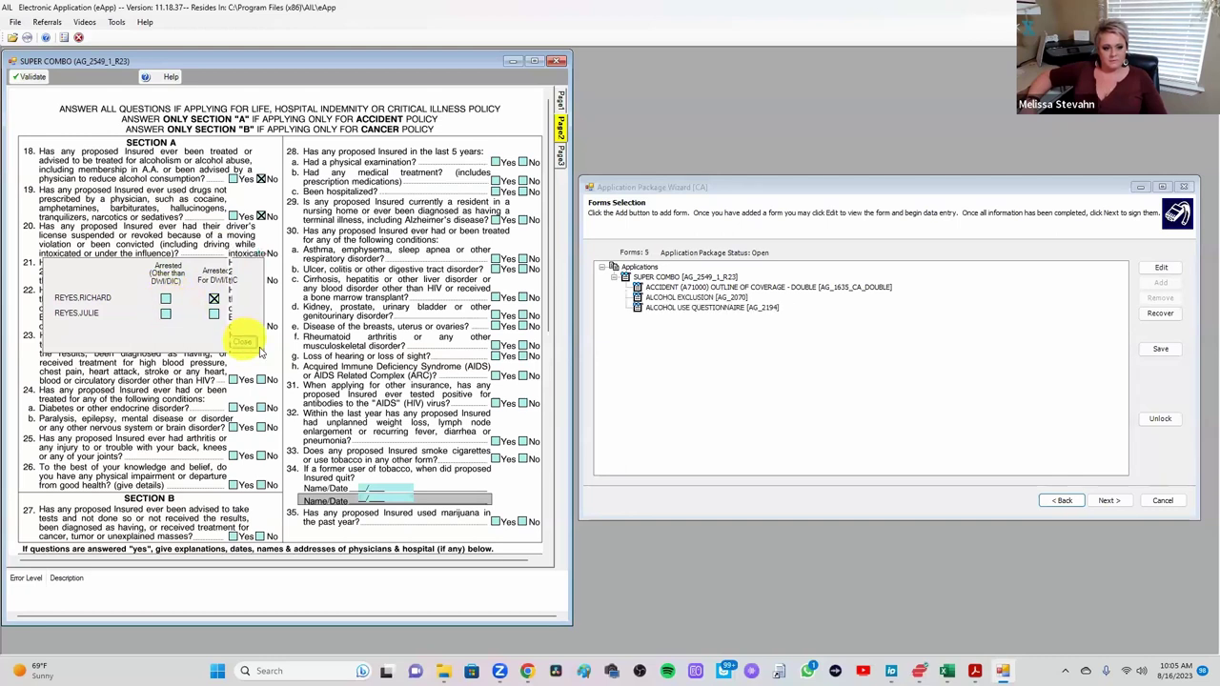
- Look over the Driver's License Questionnaire and close it
double_click(679, 329)
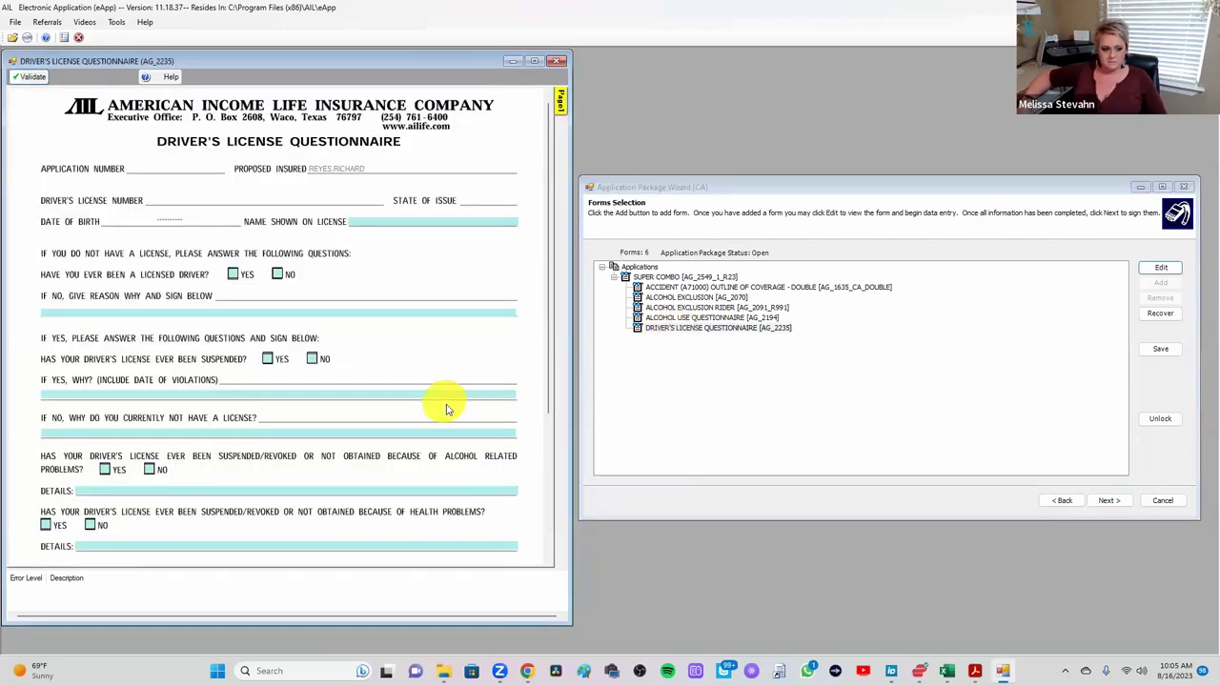
scroll(446, 410, down, 3)
scroll(446, 409, up, 3)
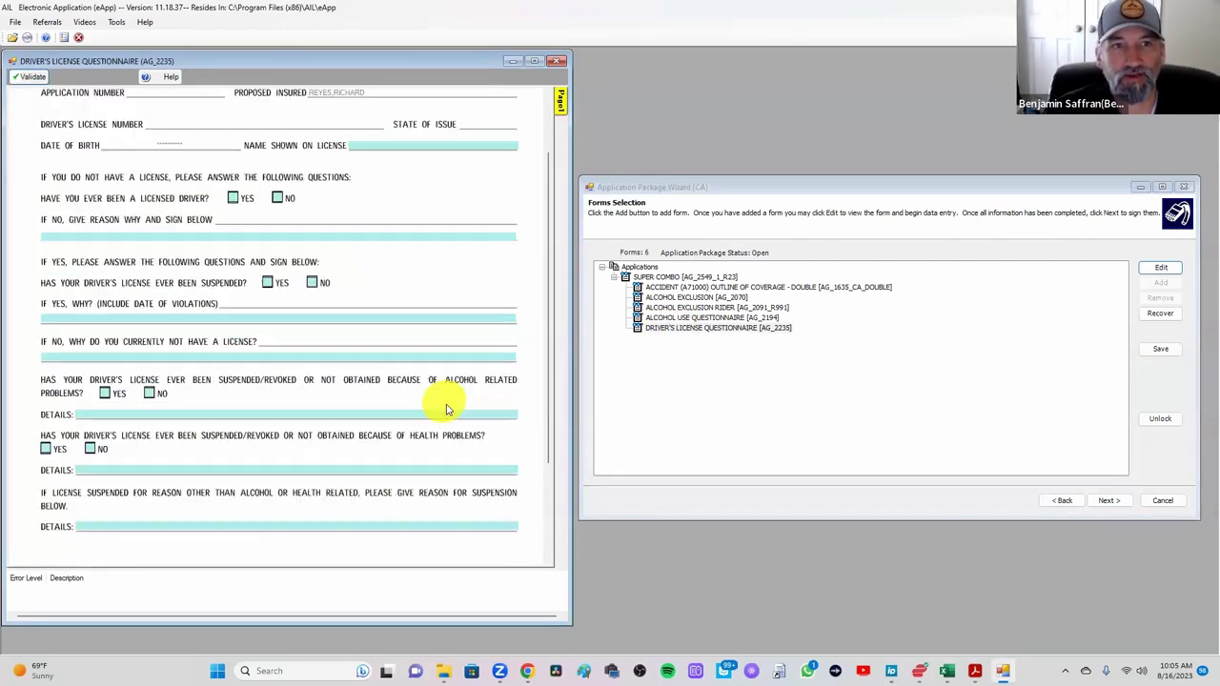
click(556, 63)
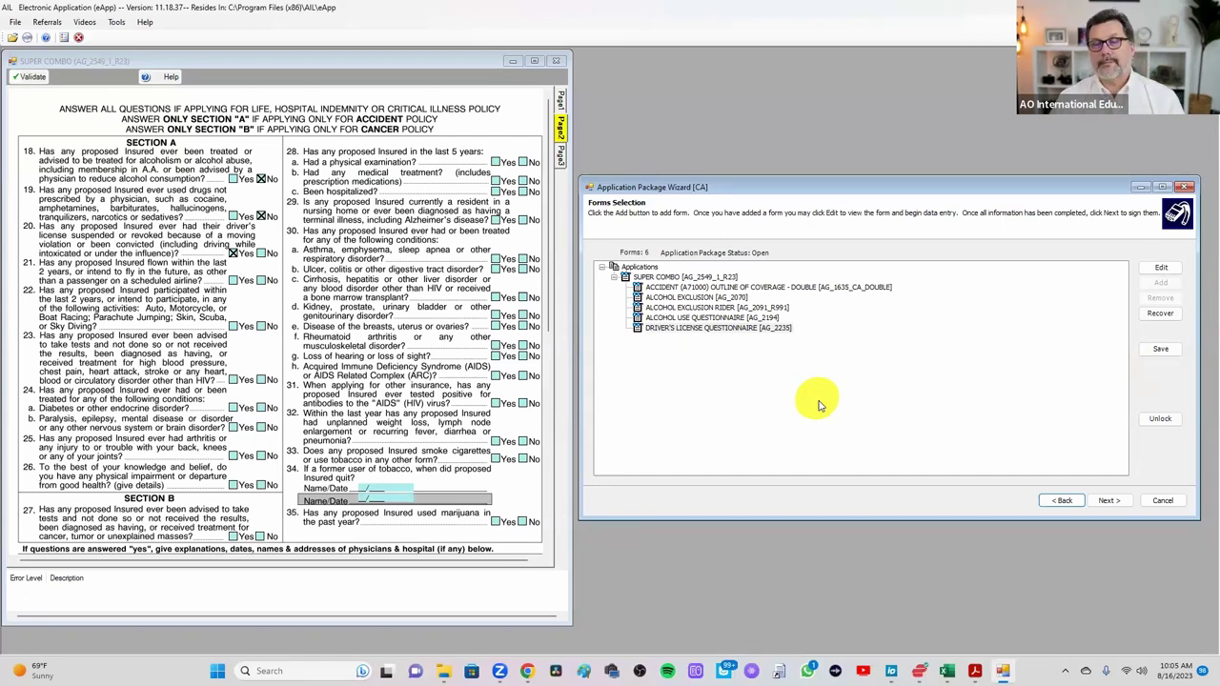
- Drop question 20's arrest details and answer No to questions 20 and 21
click(237, 253)
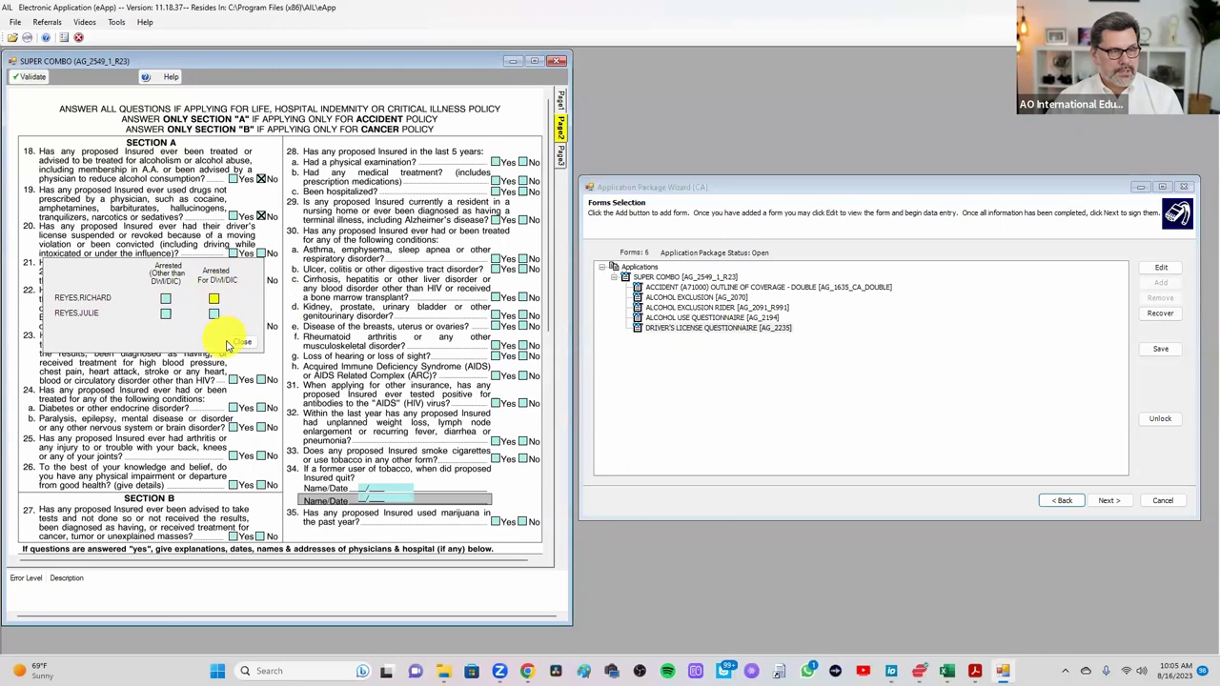
click(242, 341)
click(262, 254)
click(261, 280)
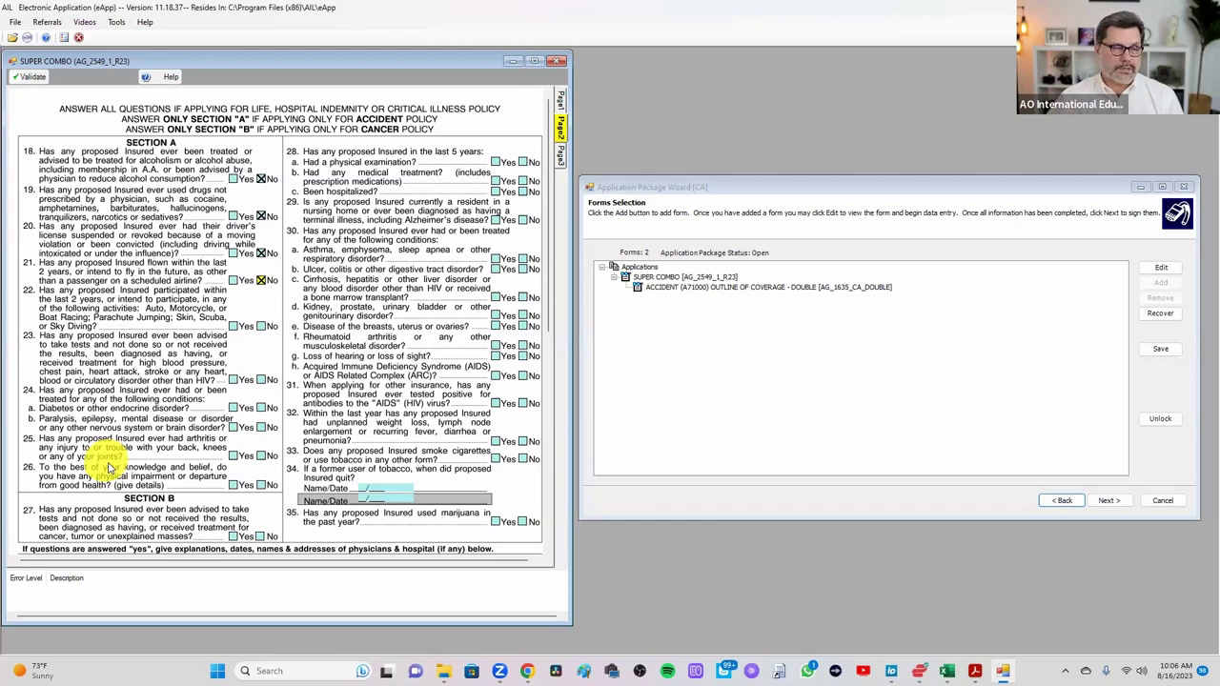
- Answer question 23 Yes with high blood pressure for the first insured
scroll(286, 496, down, 2)
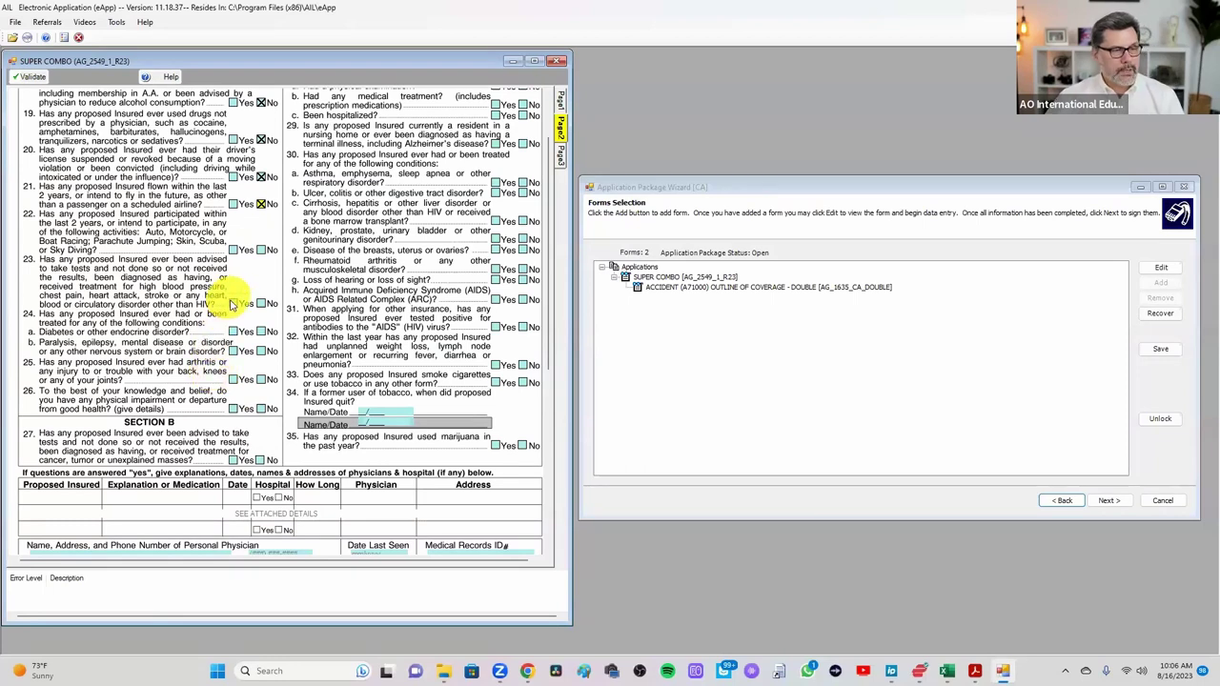
click(233, 303)
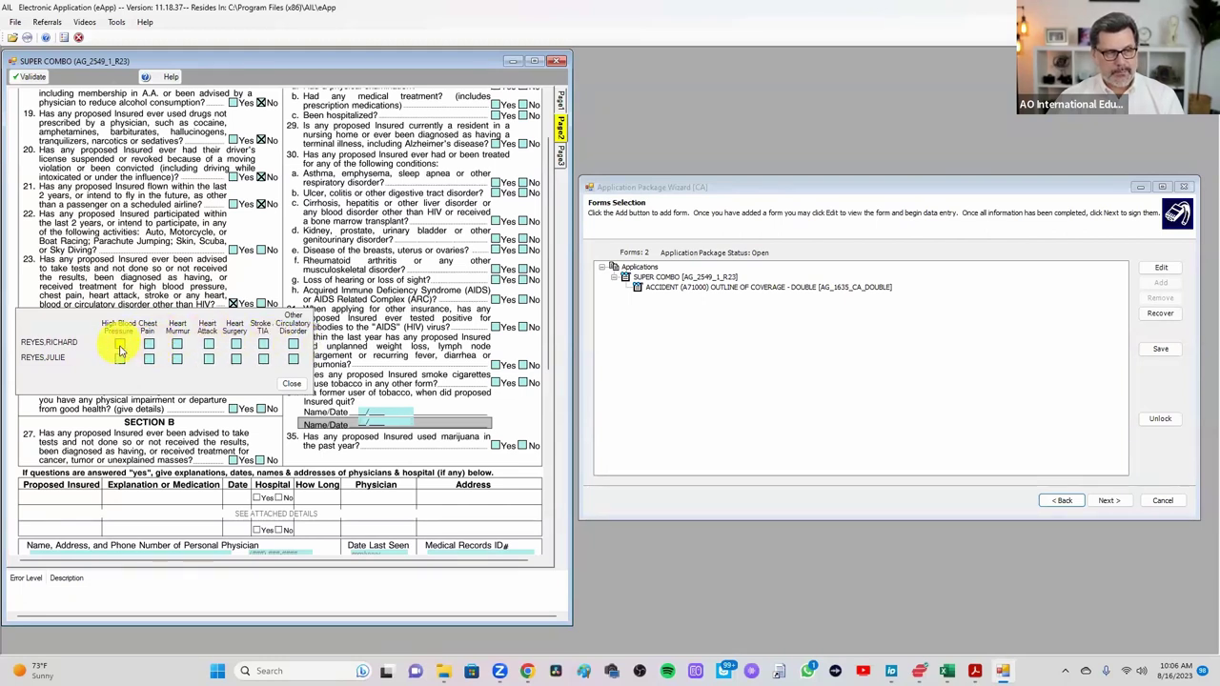
click(119, 345)
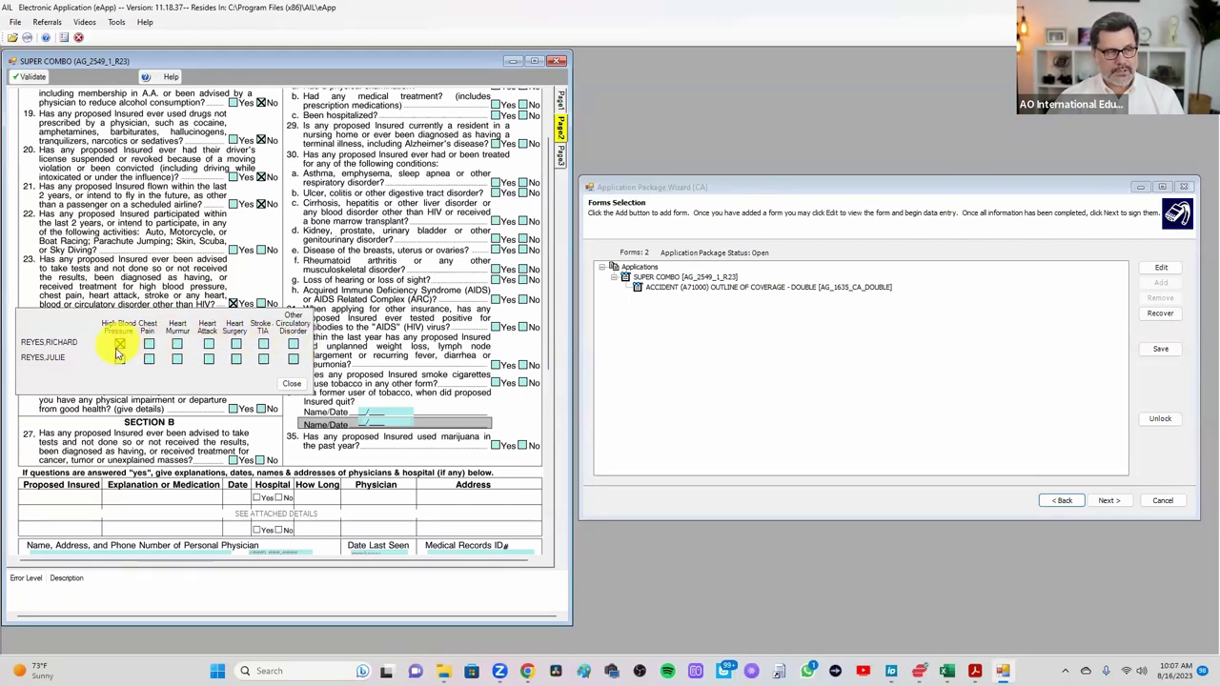
click(291, 383)
- Open and look over the High Blood Pressure Questionnaire
double_click(705, 296)
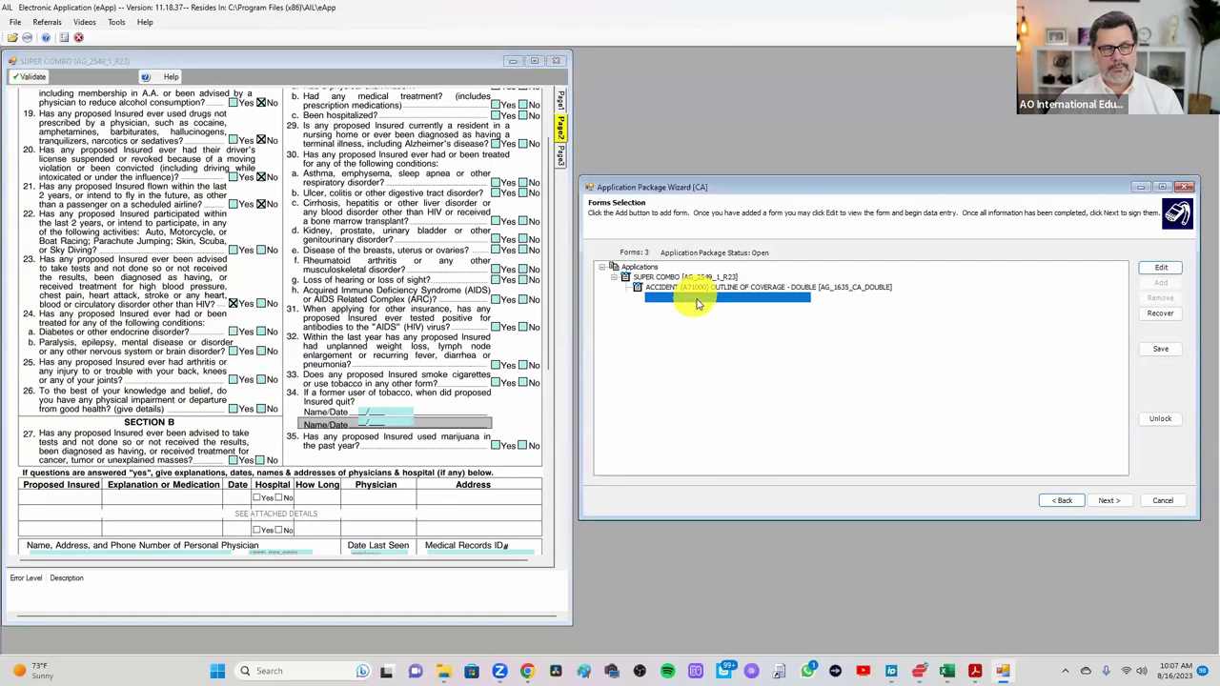
scroll(354, 403, down, 2)
scroll(273, 381, up, 2)
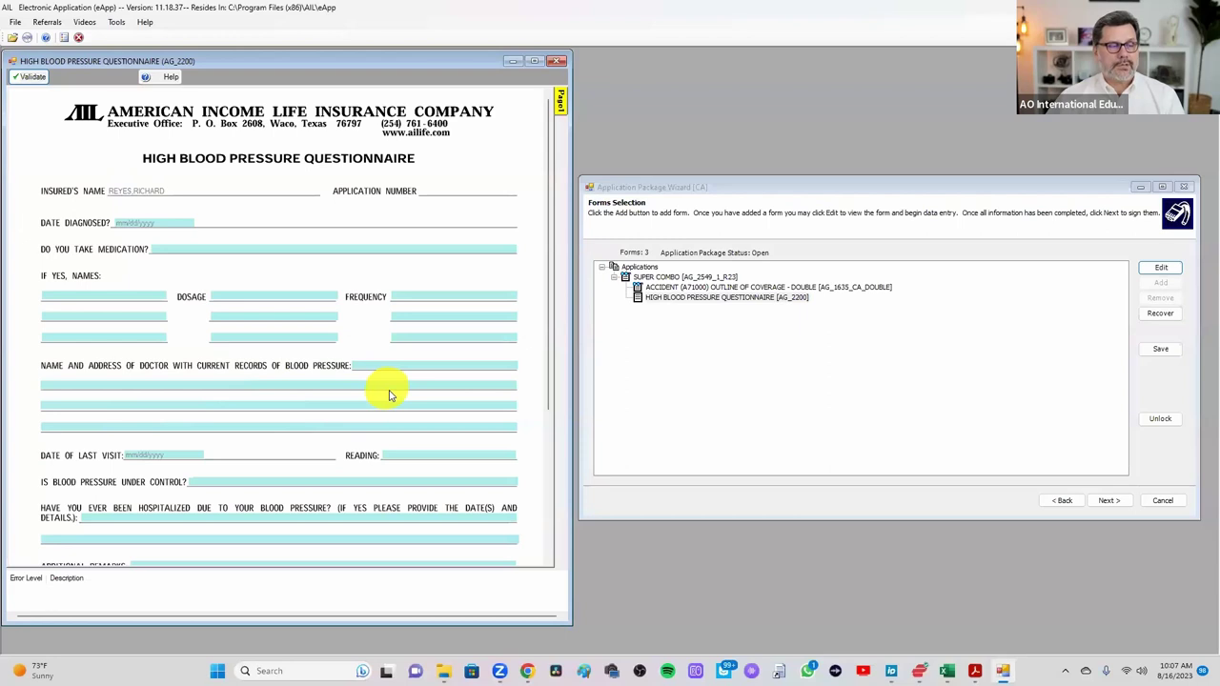
- Enter NORMAL as the blood pressure reading and YES for under control
scroll(389, 393, down, 3)
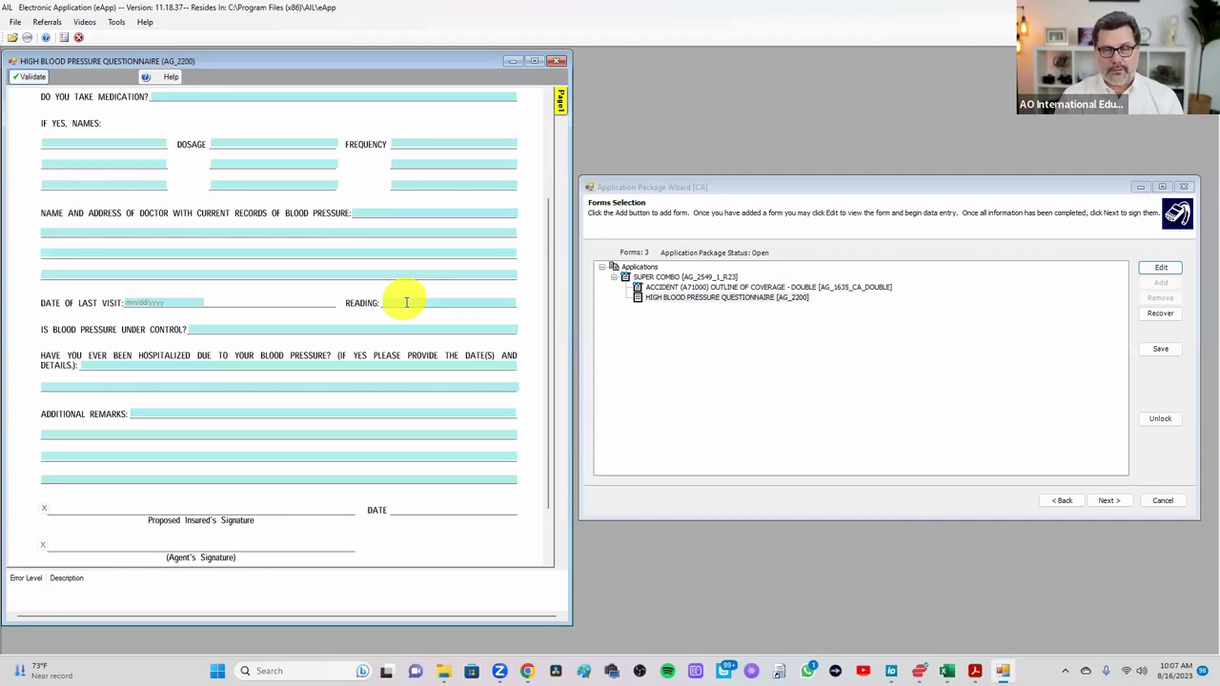
click(393, 300)
text(NORMAL)
click(225, 329)
text(YES)
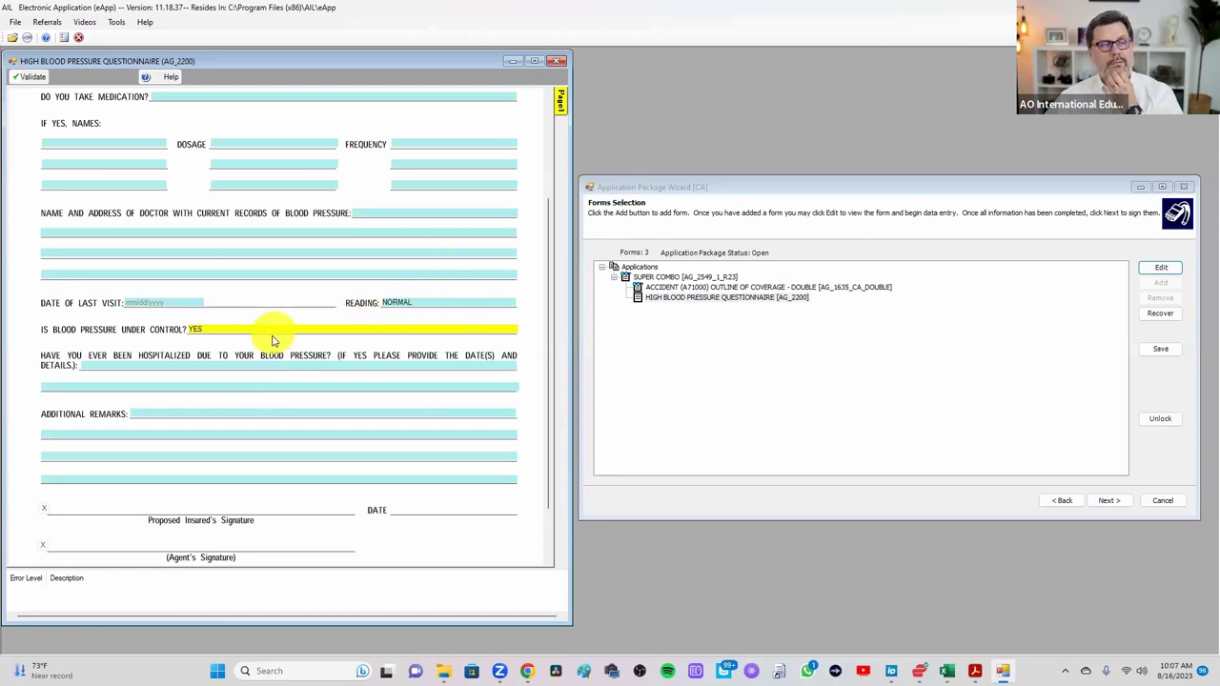
- Close the blood pressure form, clear high blood pressure, and answer question 23 No
click(556, 60)
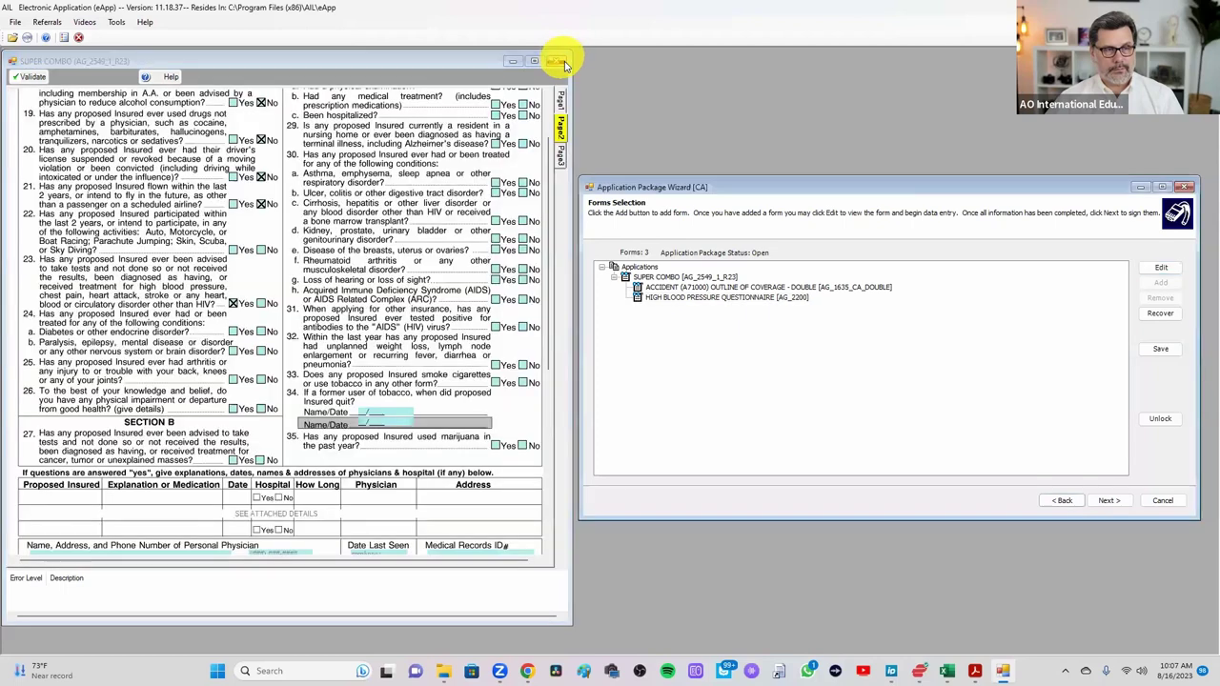
click(234, 303)
click(119, 343)
click(119, 344)
click(291, 383)
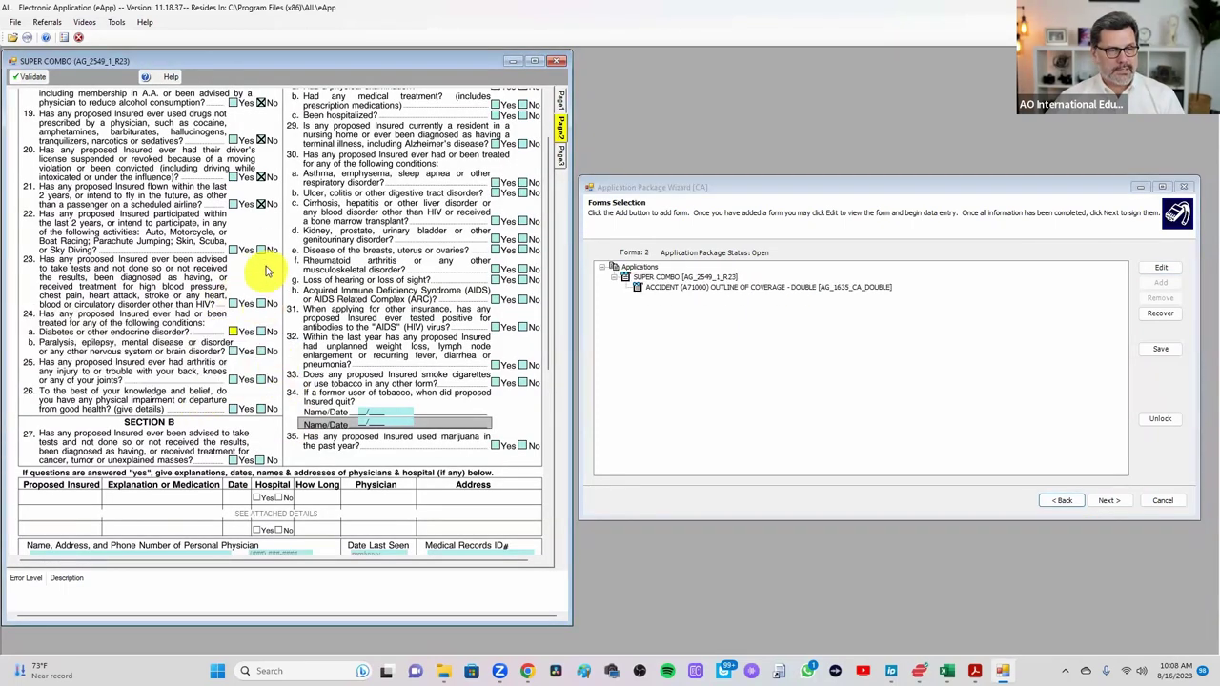
click(260, 303)
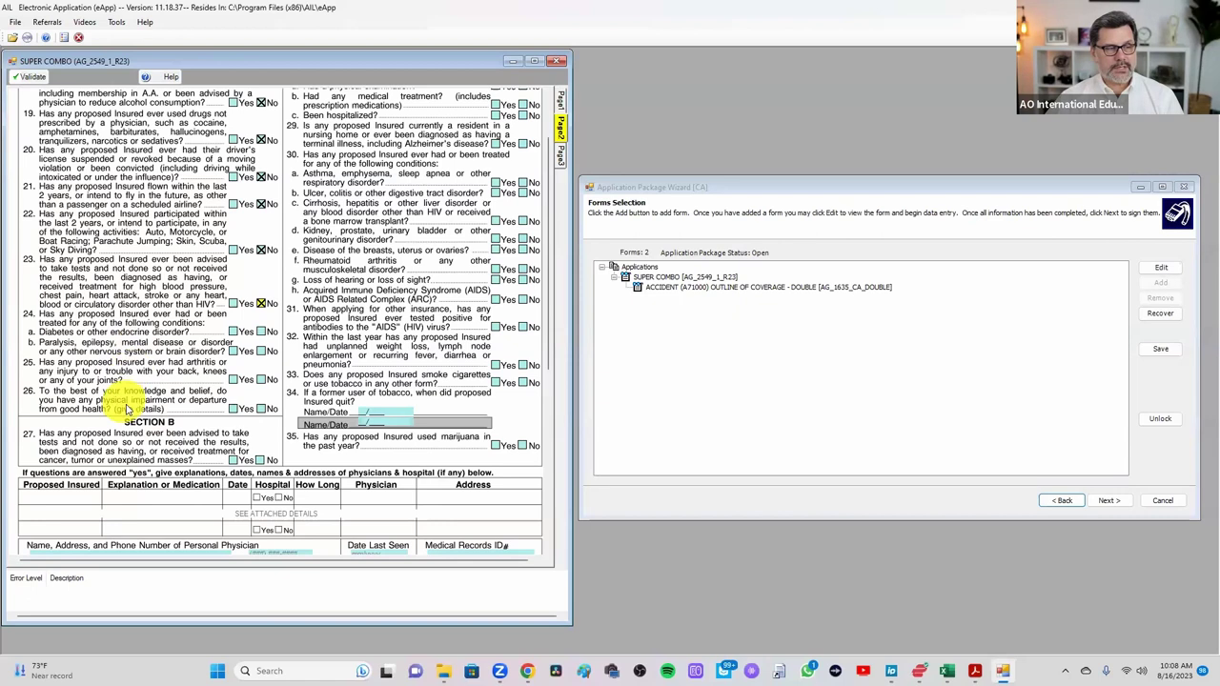
- Answer question 24a Yes with diabetes for the first insured
click(260, 331)
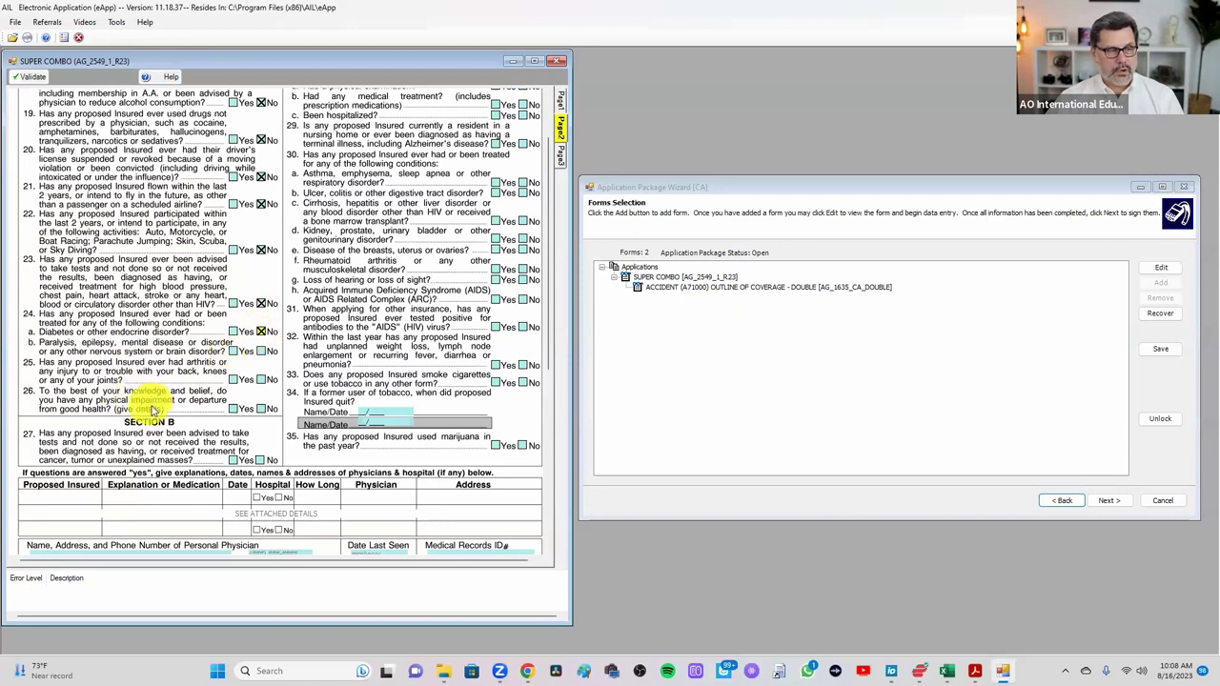
click(232, 331)
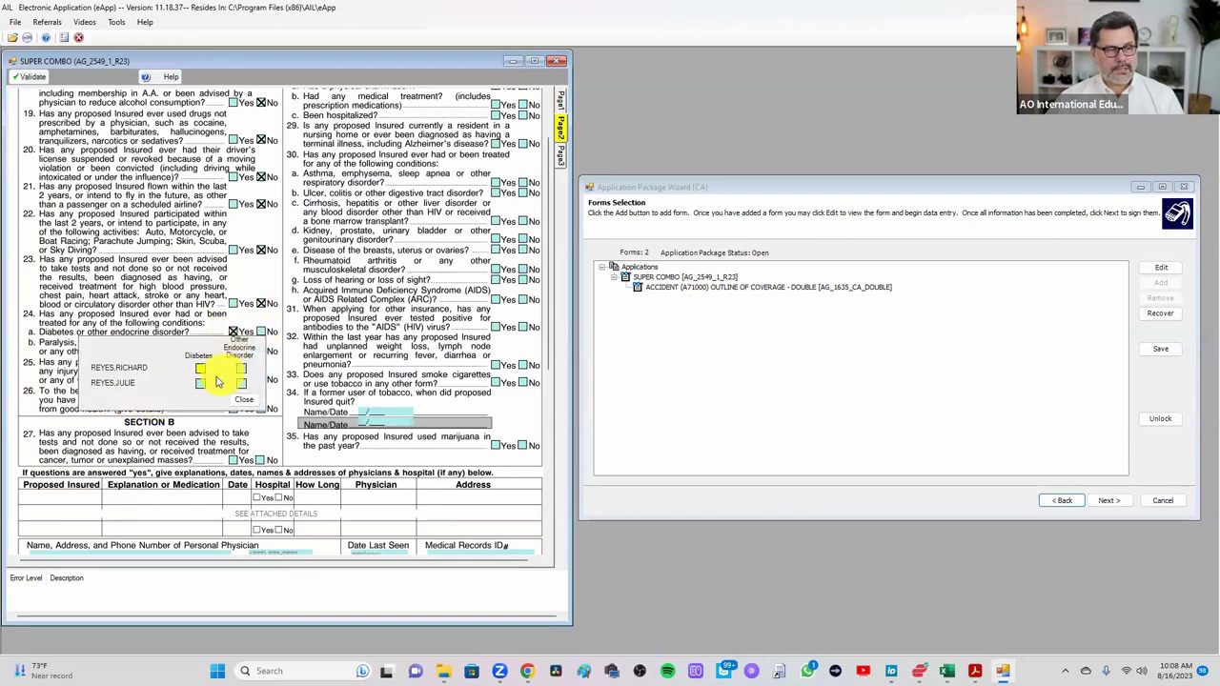
click(200, 372)
click(244, 399)
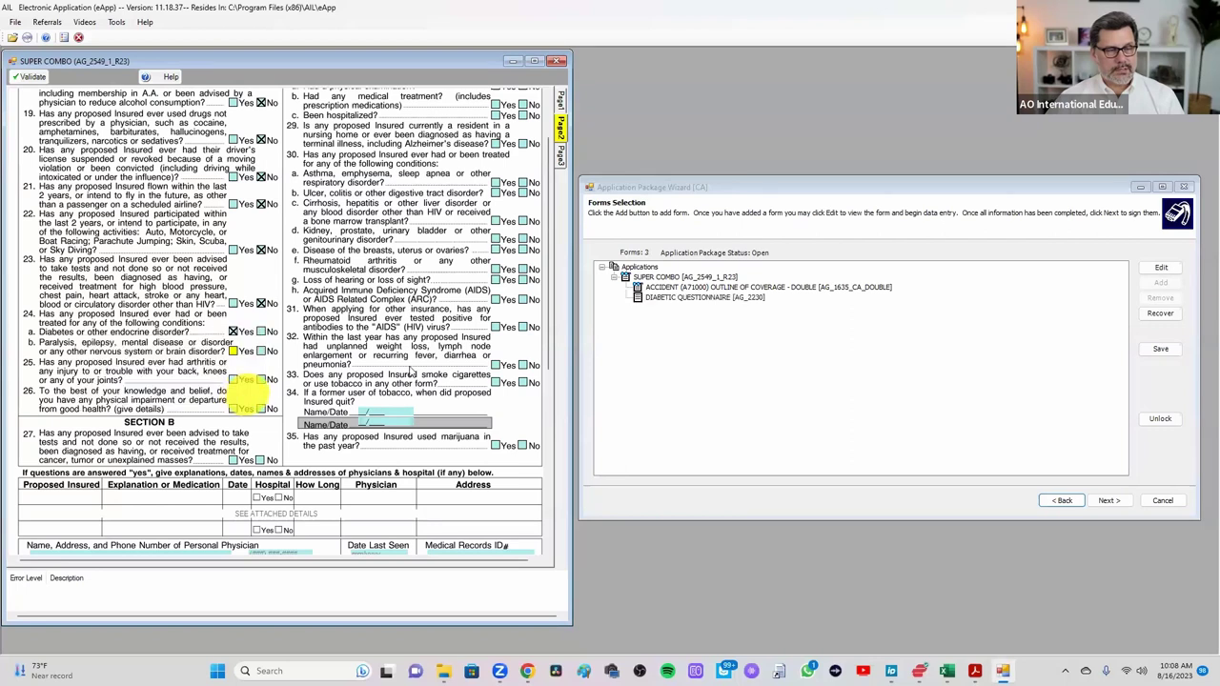
double_click(703, 296)
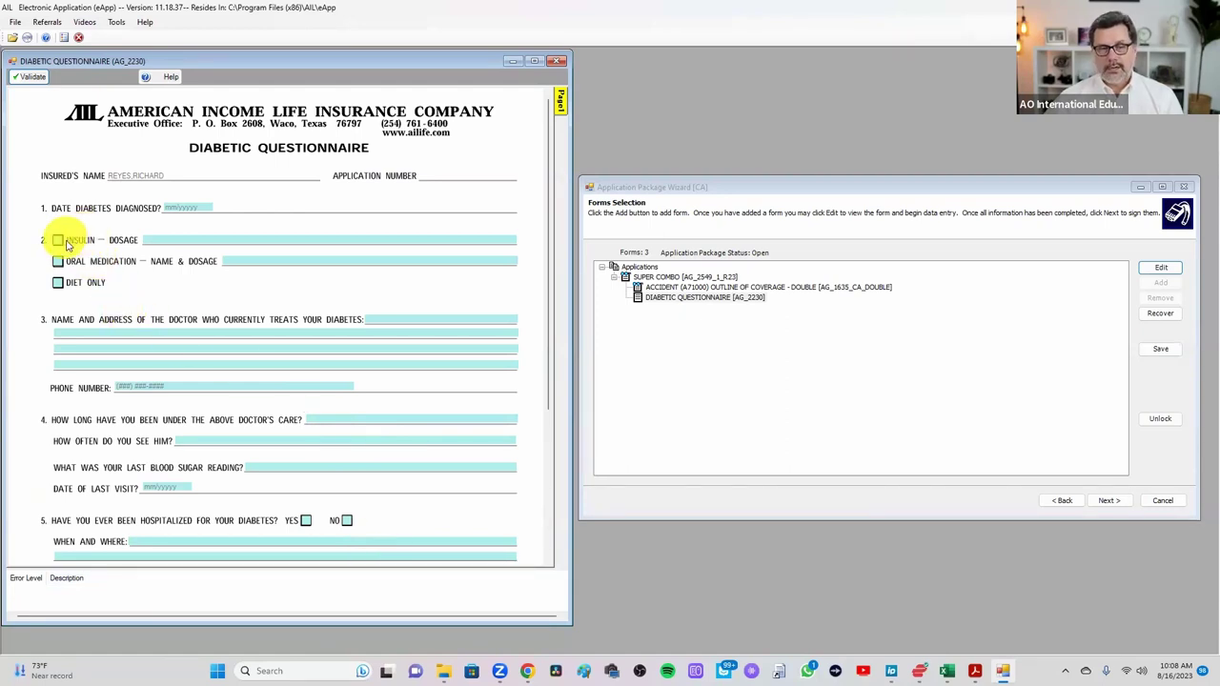
- Close the Diabetic Questionnaire, clear the first insured's diabetes mark, and answer 24a No
click(557, 61)
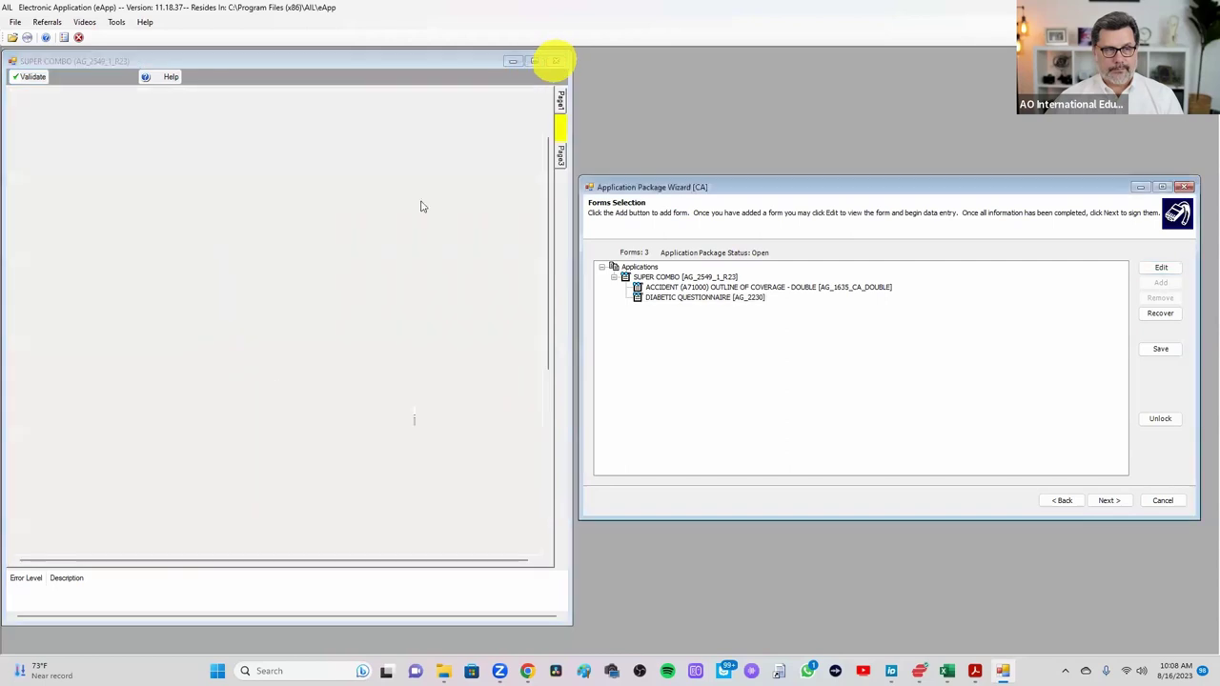
click(232, 332)
click(200, 368)
click(200, 368)
click(244, 400)
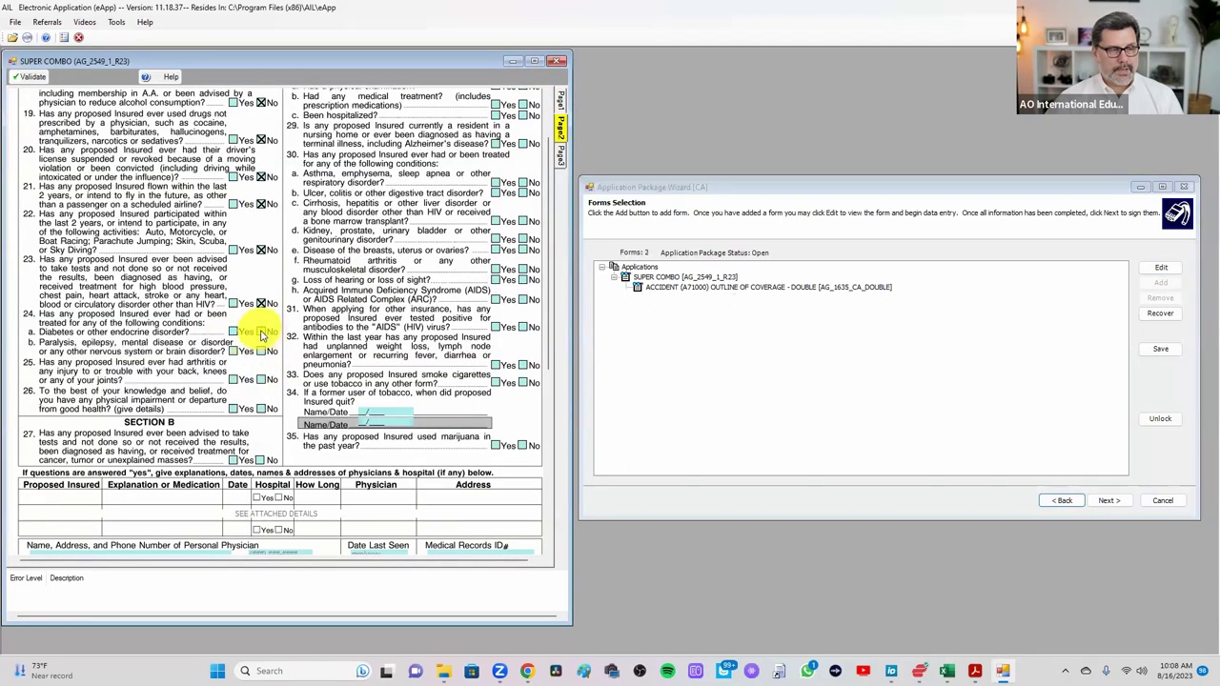
click(261, 332)
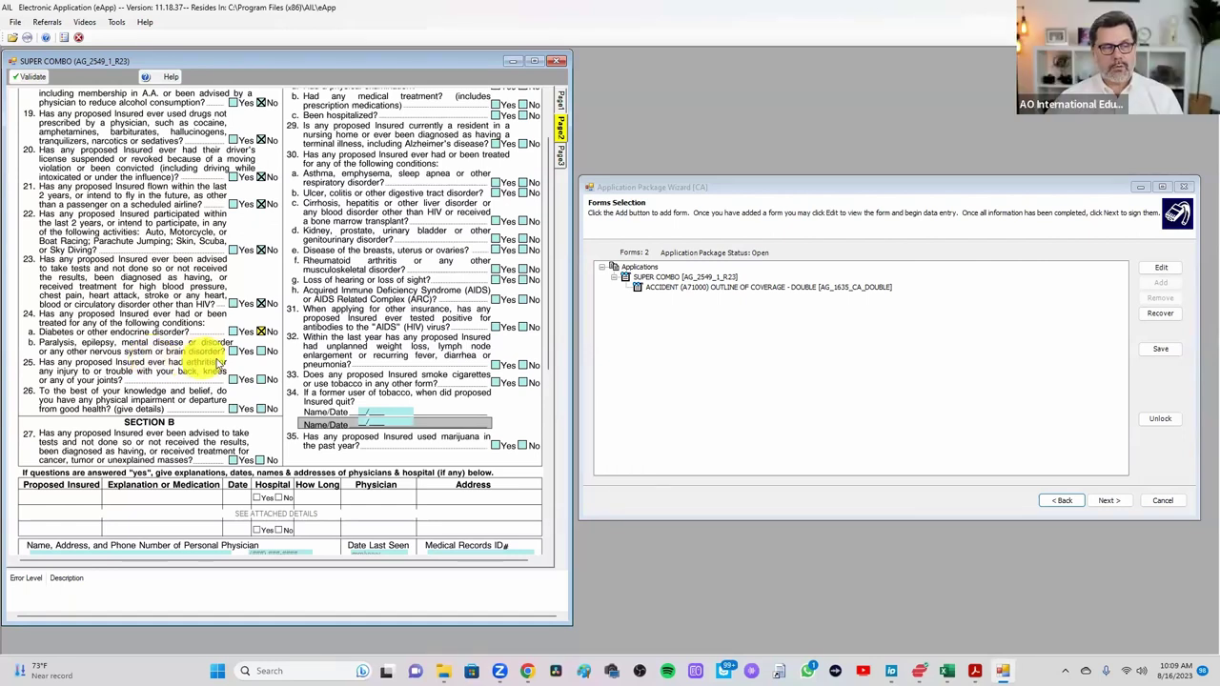
- Answer No to questions 24b, 25 and 26, and Yes to question 27 on cancer
click(262, 352)
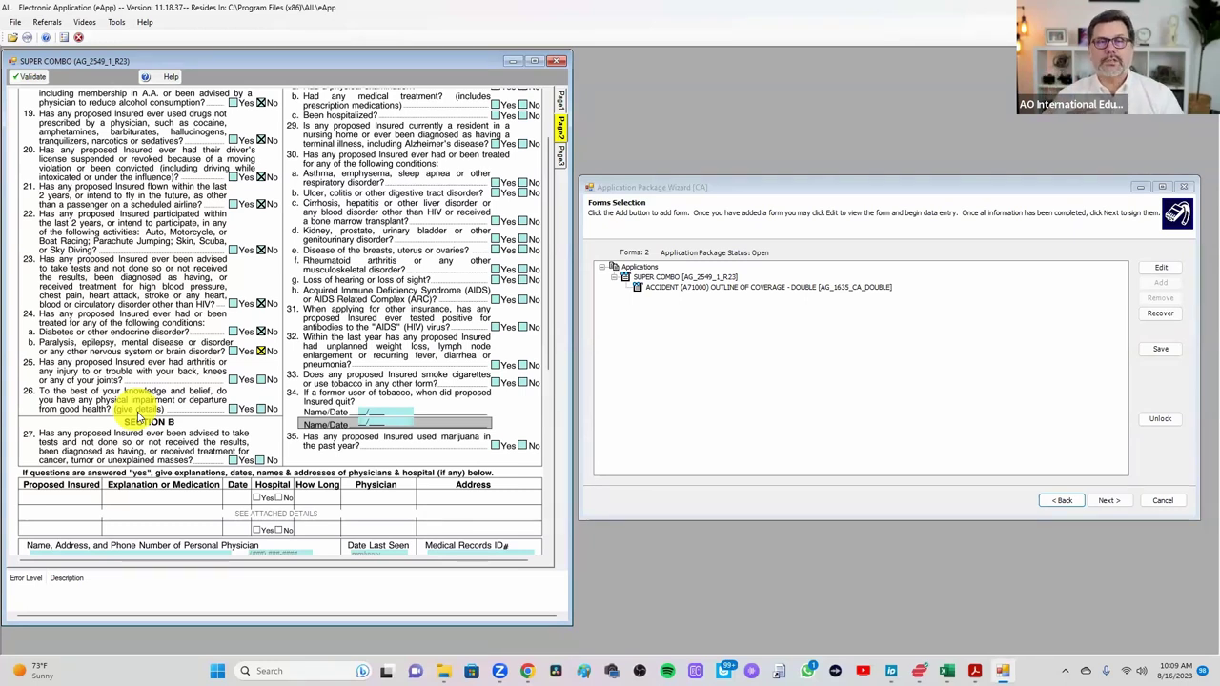
click(260, 380)
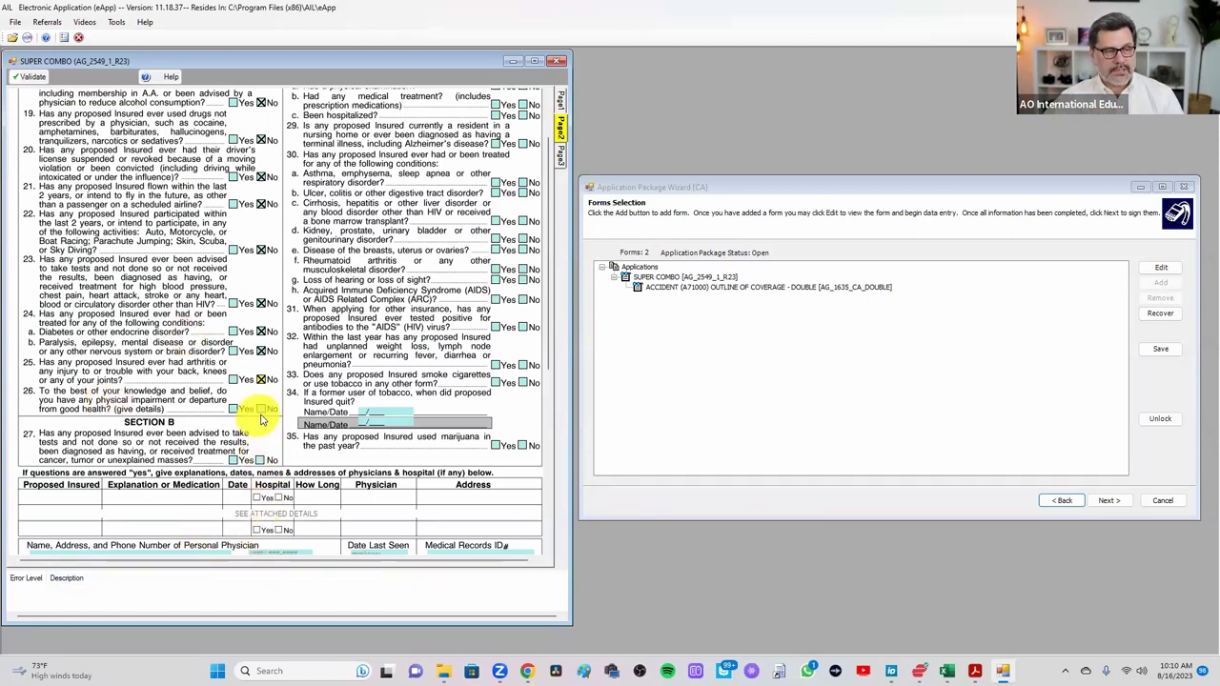
click(271, 408)
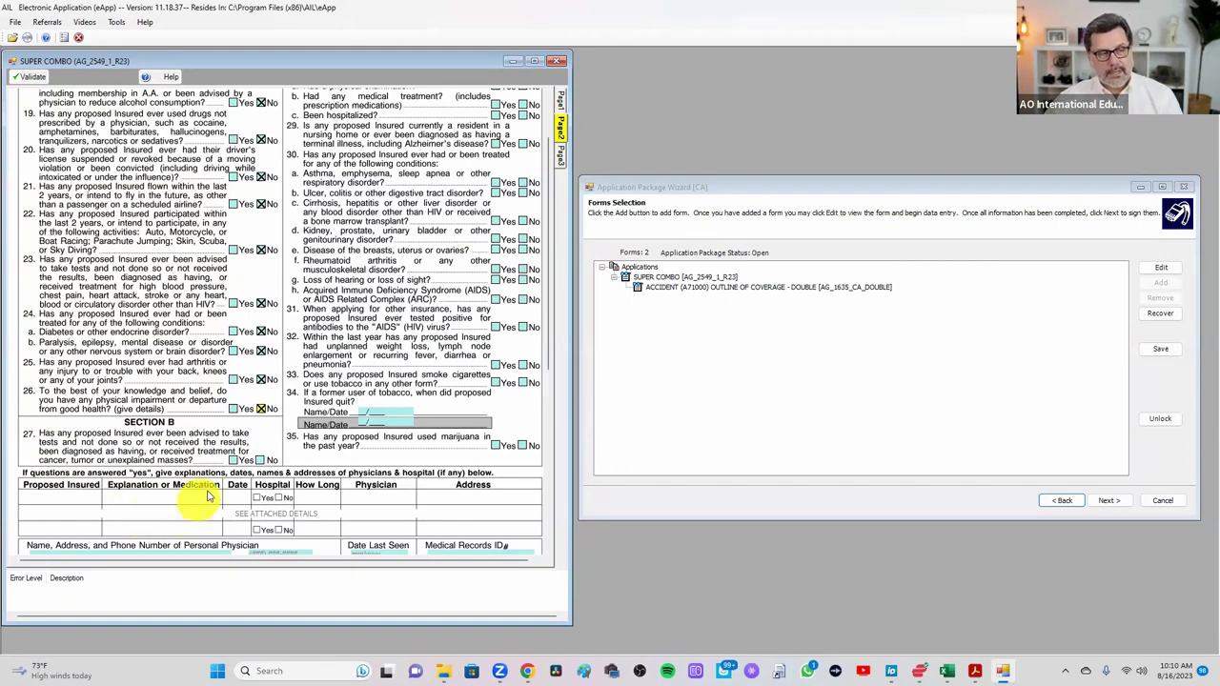
click(232, 461)
- Mark the first insured for cancer, view the Cancer/Tumor Questionnaire, then clear question 27 again
click(239, 499)
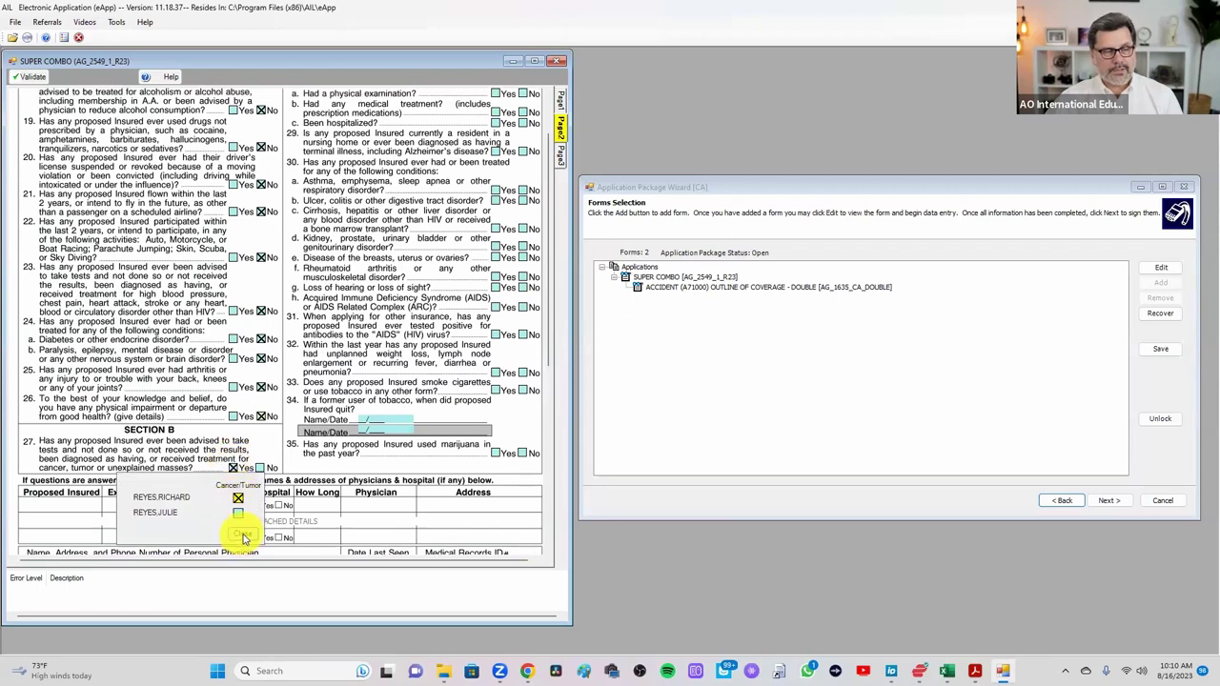
click(243, 534)
double_click(710, 297)
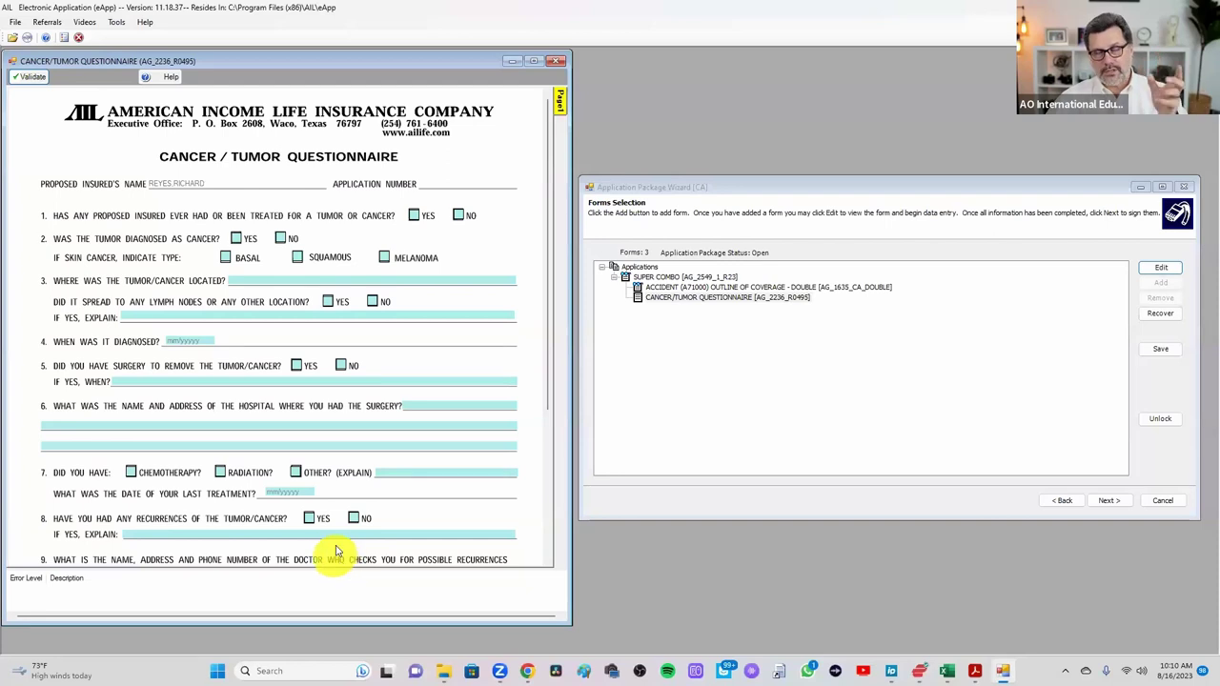
click(558, 62)
click(233, 468)
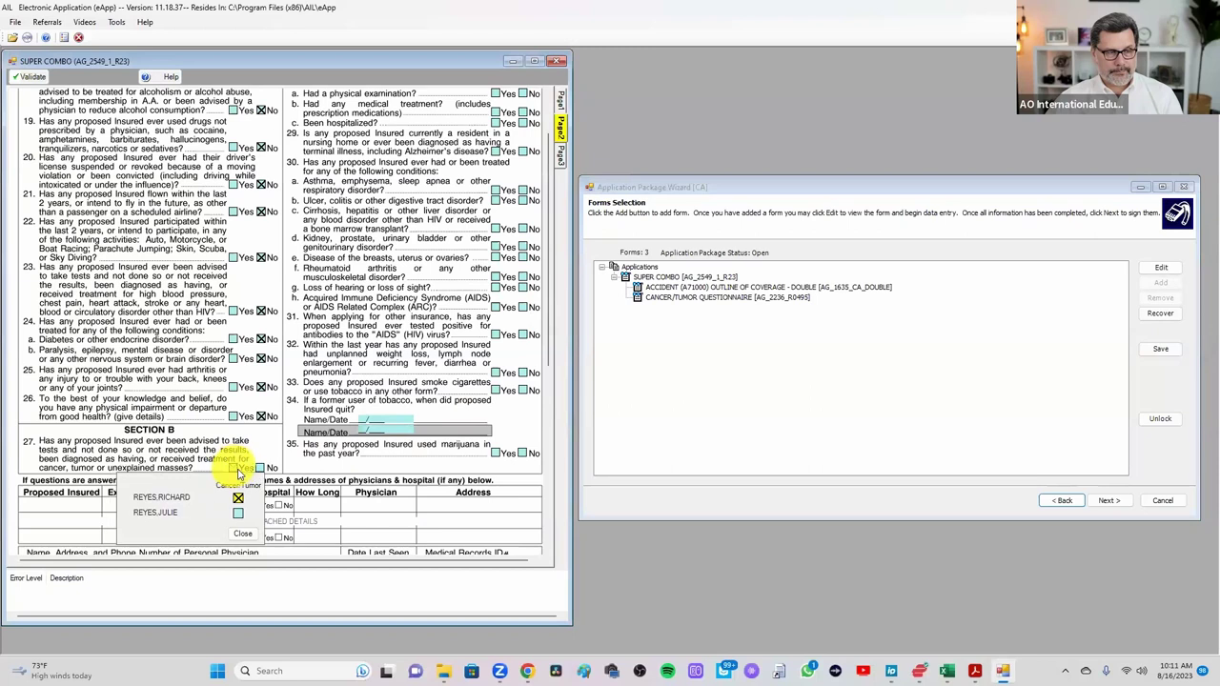
click(243, 534)
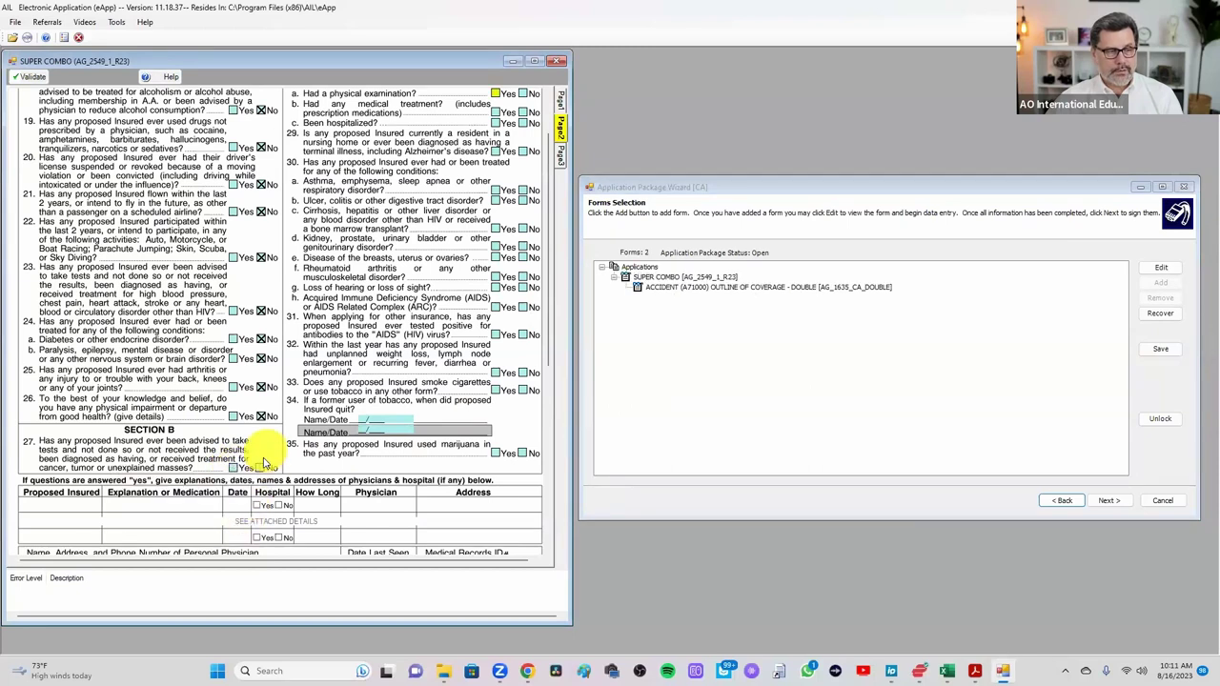
scroll(314, 439, up, 2)
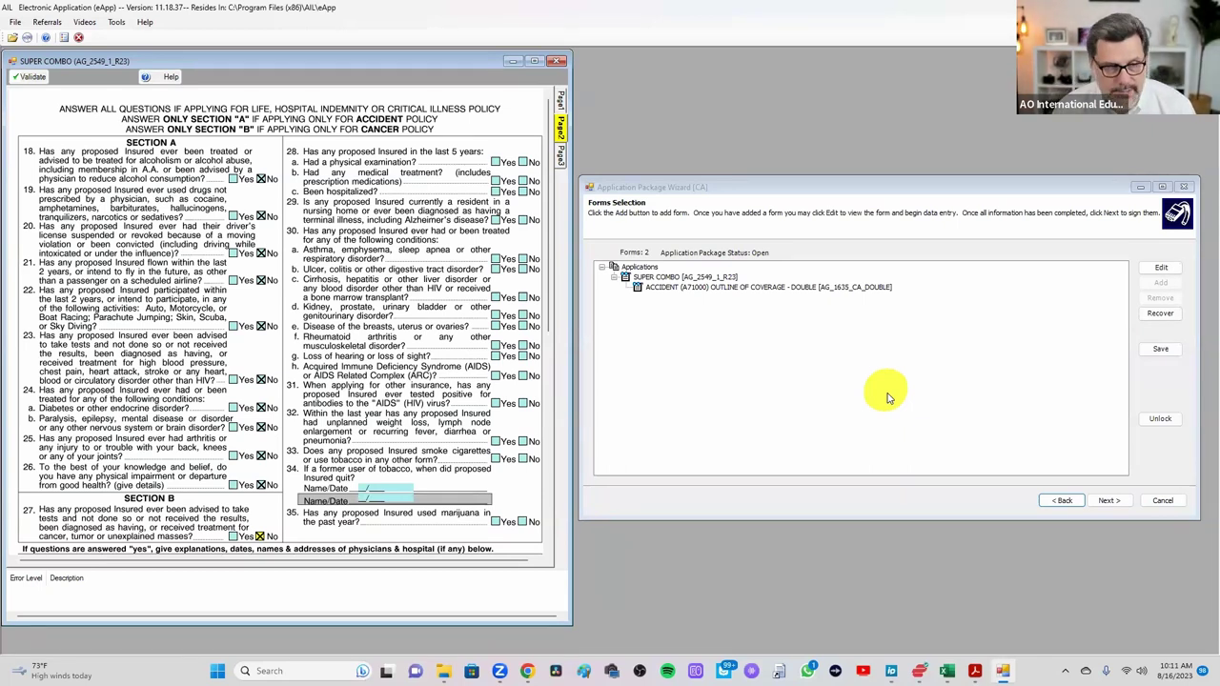
click(495, 181)
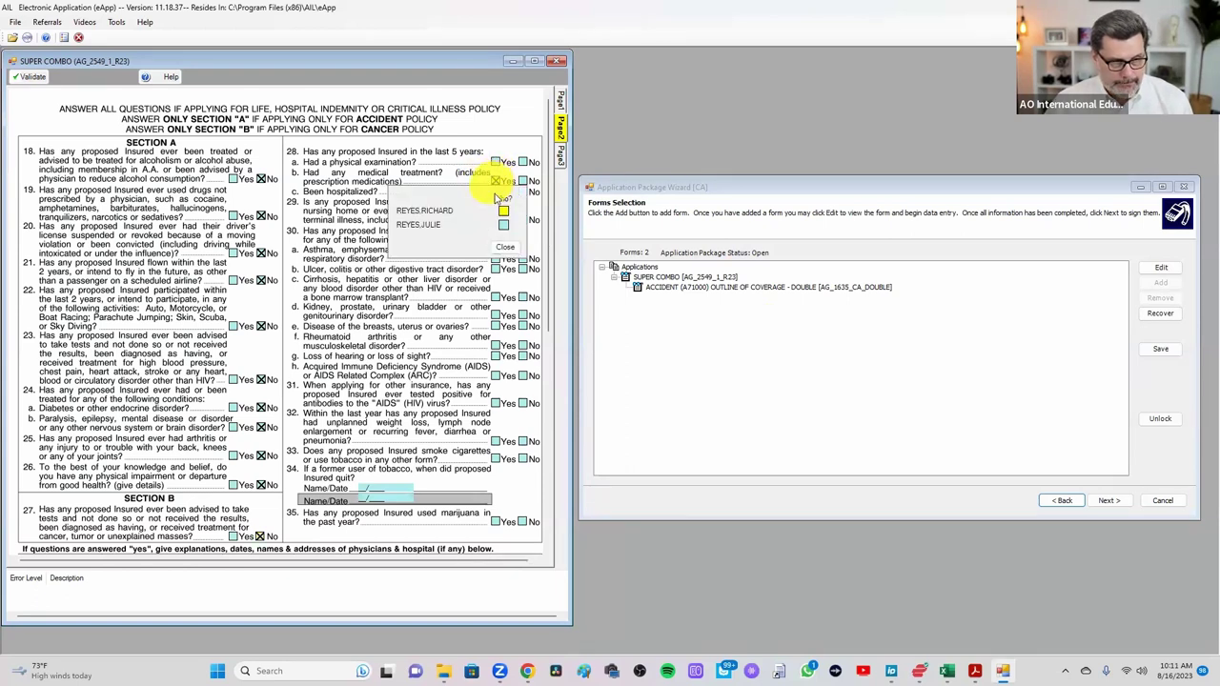
click(505, 247)
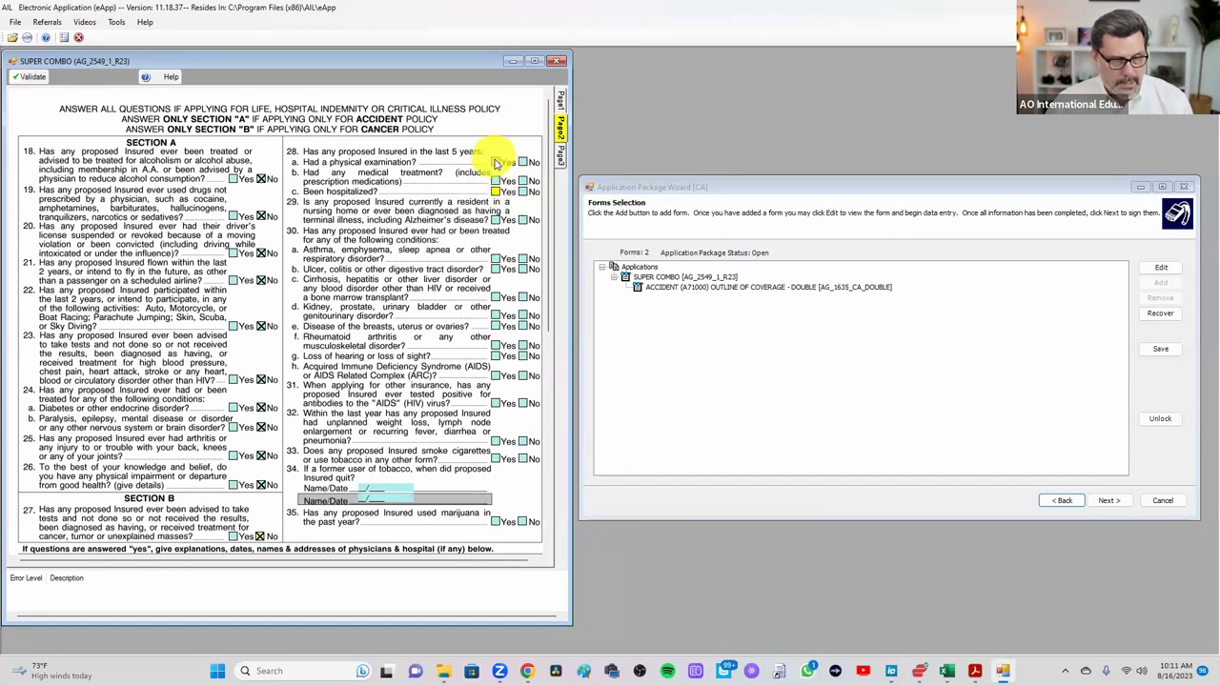
- Answer Yes to question 28a on having a physical exam in the last 5 years
click(495, 162)
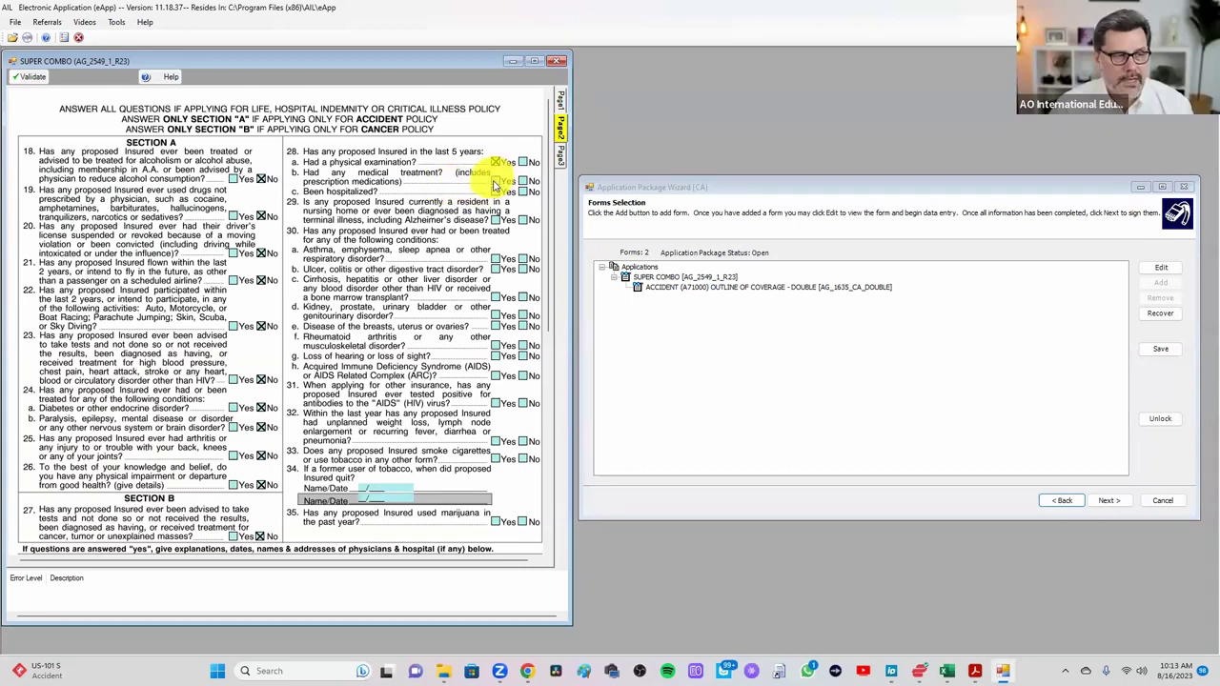
- Answer Yes to 28b on medical treatment, open the added Medical Information form, and tick 28a Yes
click(495, 181)
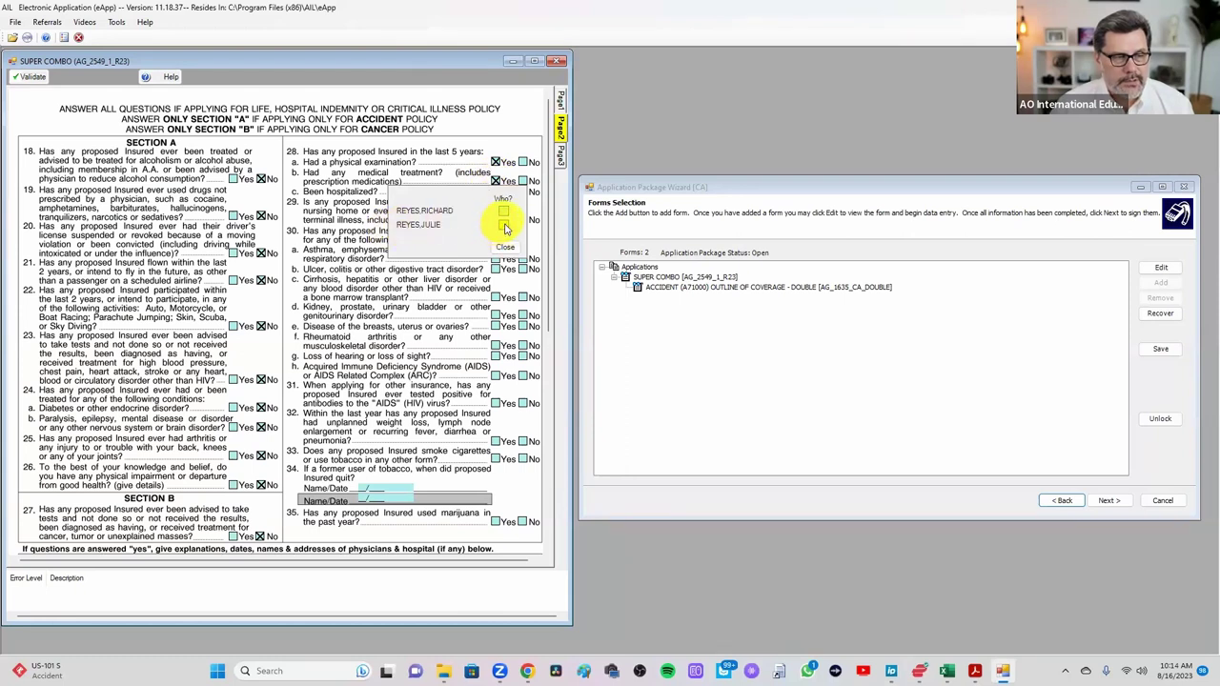
click(505, 247)
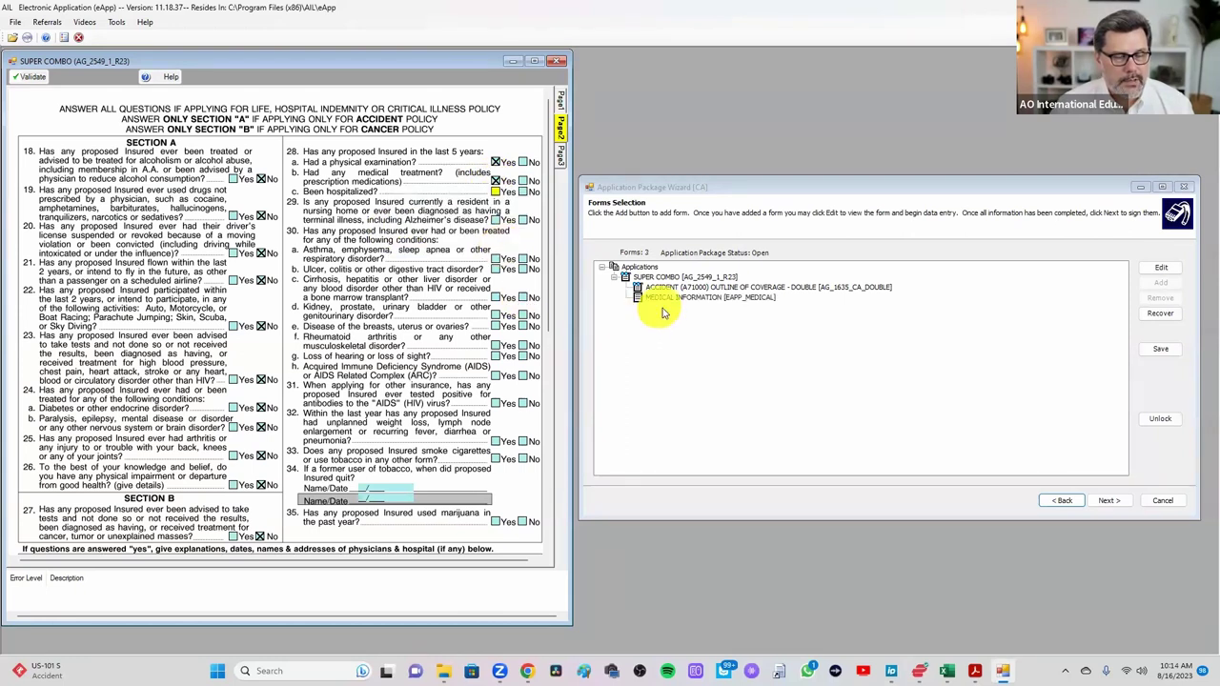
double_click(665, 299)
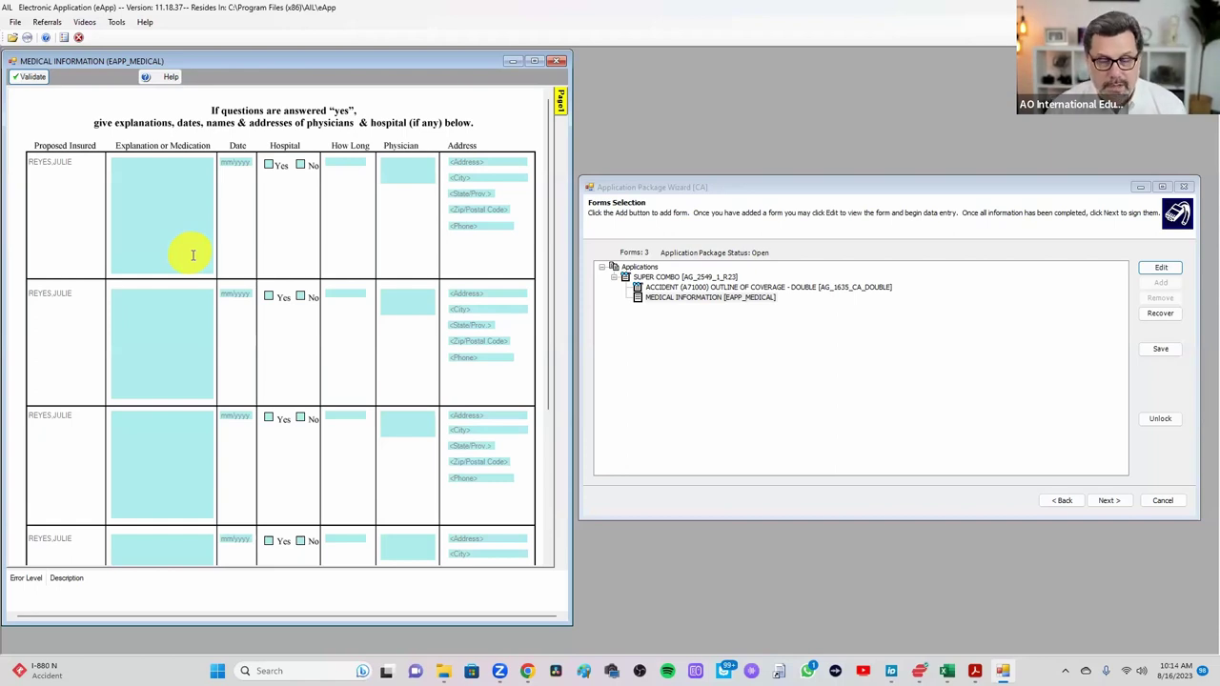
drag(272, 60, 895, 165)
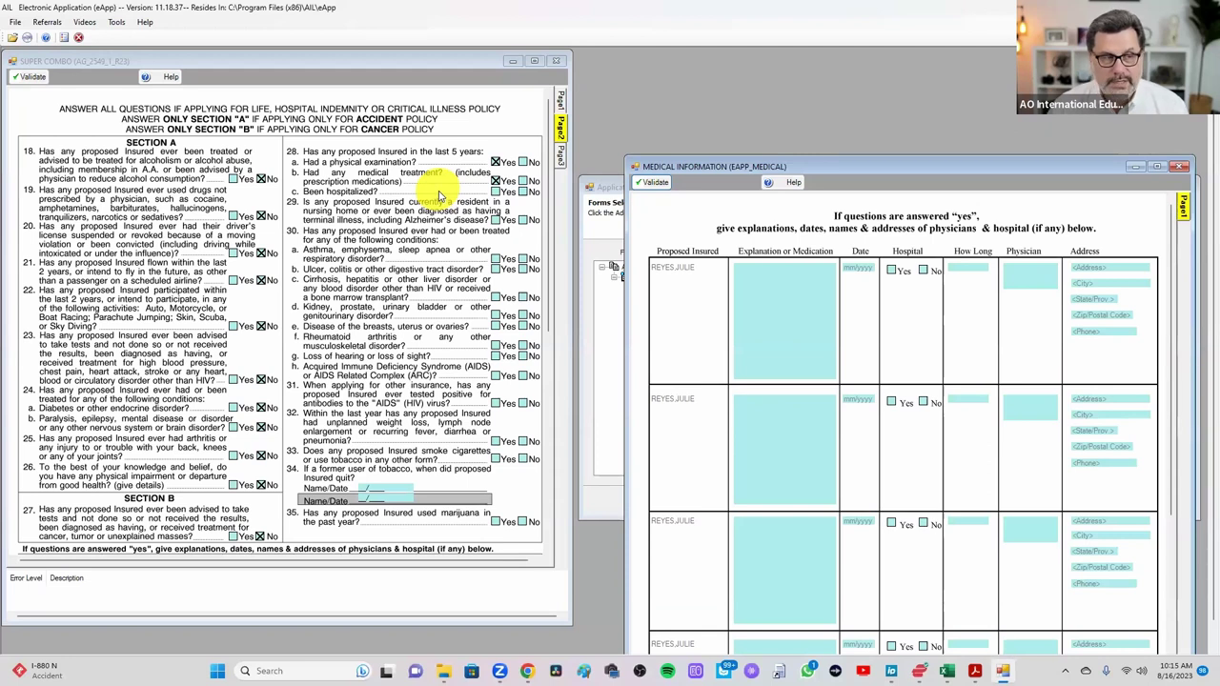
click(495, 163)
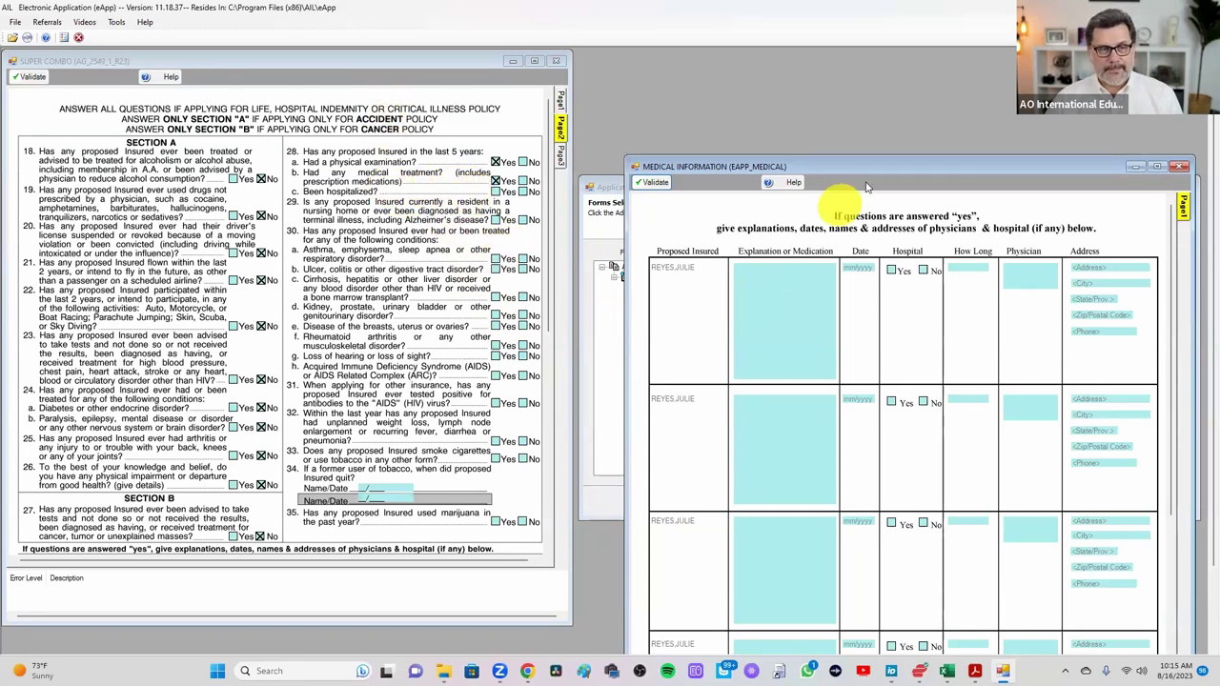
- Enter ANXIETY 15MG XANAX 2XDAY in the first Medical Information row with hospital marked No
drag(865, 172, 832, 83)
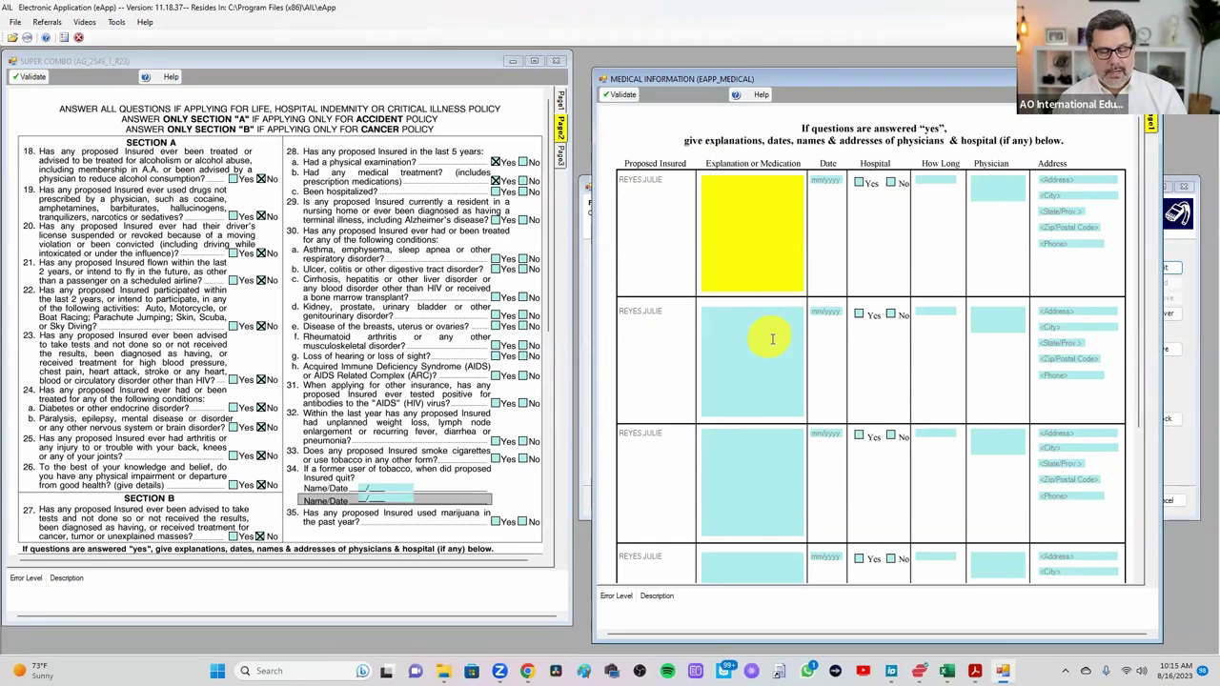
text(ANM)
text(IETY)
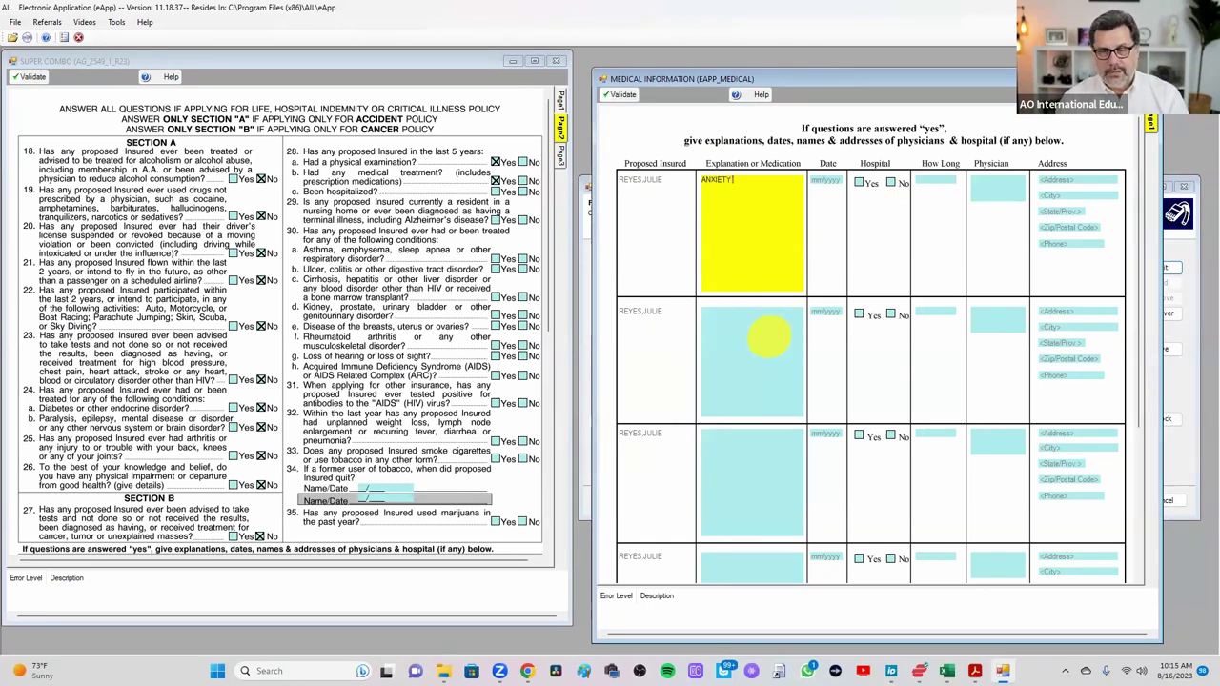
text( 15MG X)
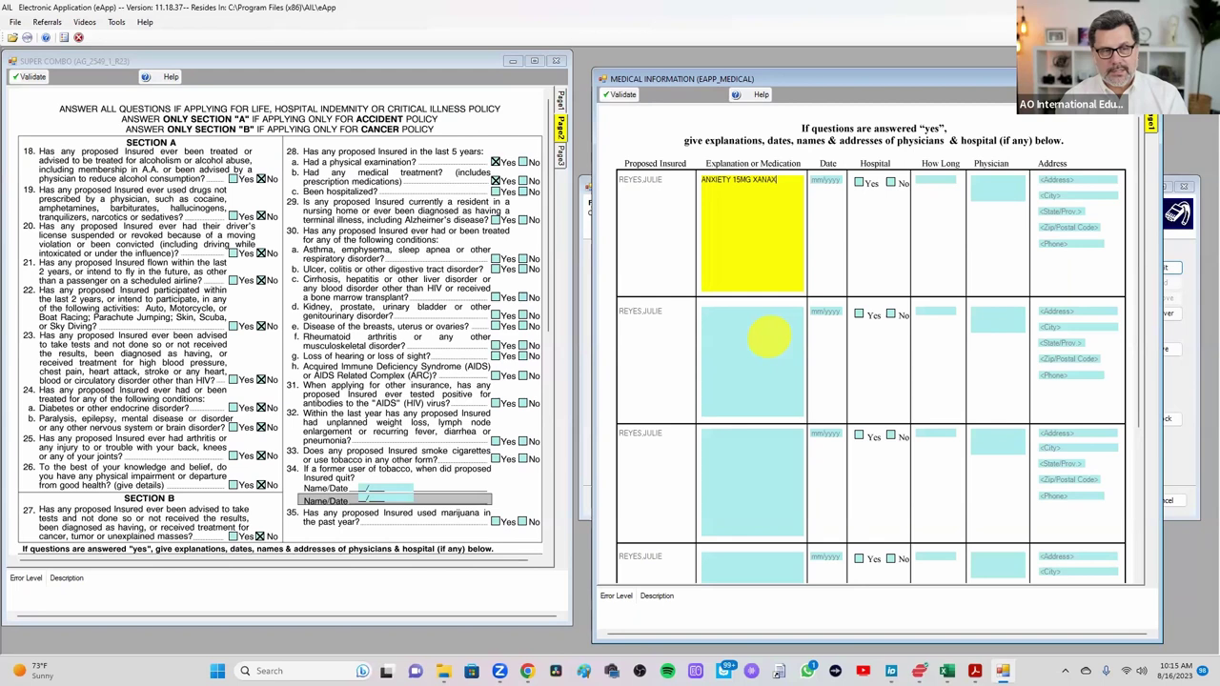
text(ANAZ 2)
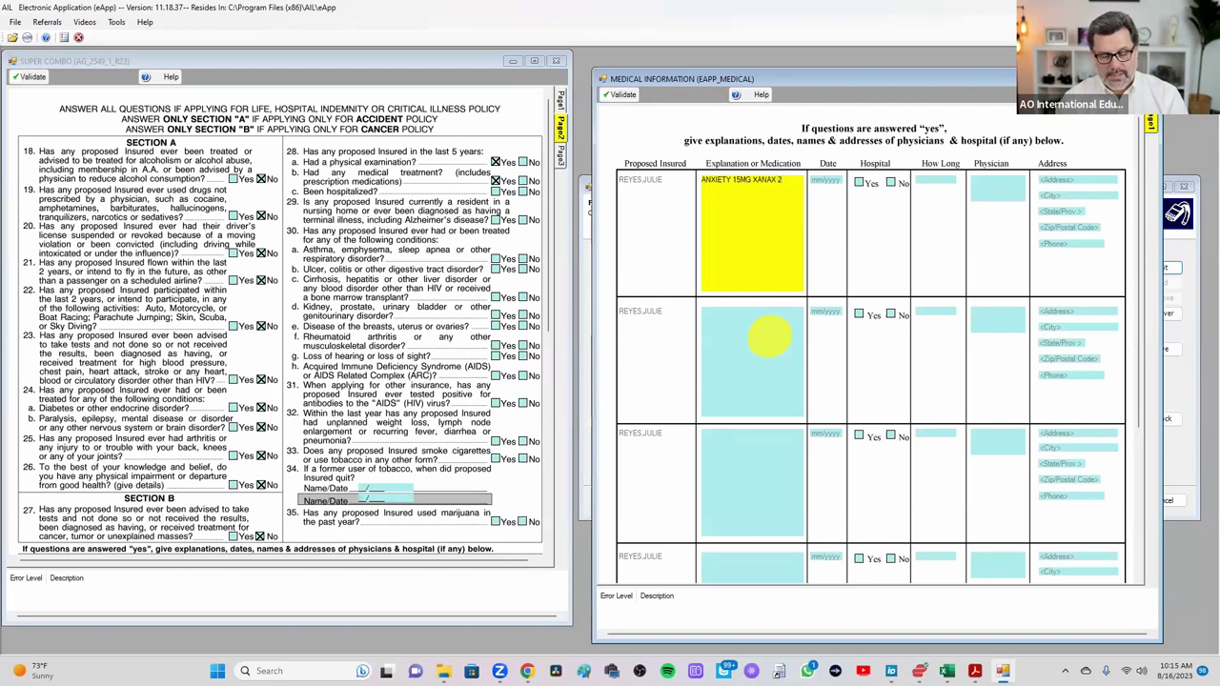
text(XDAY)
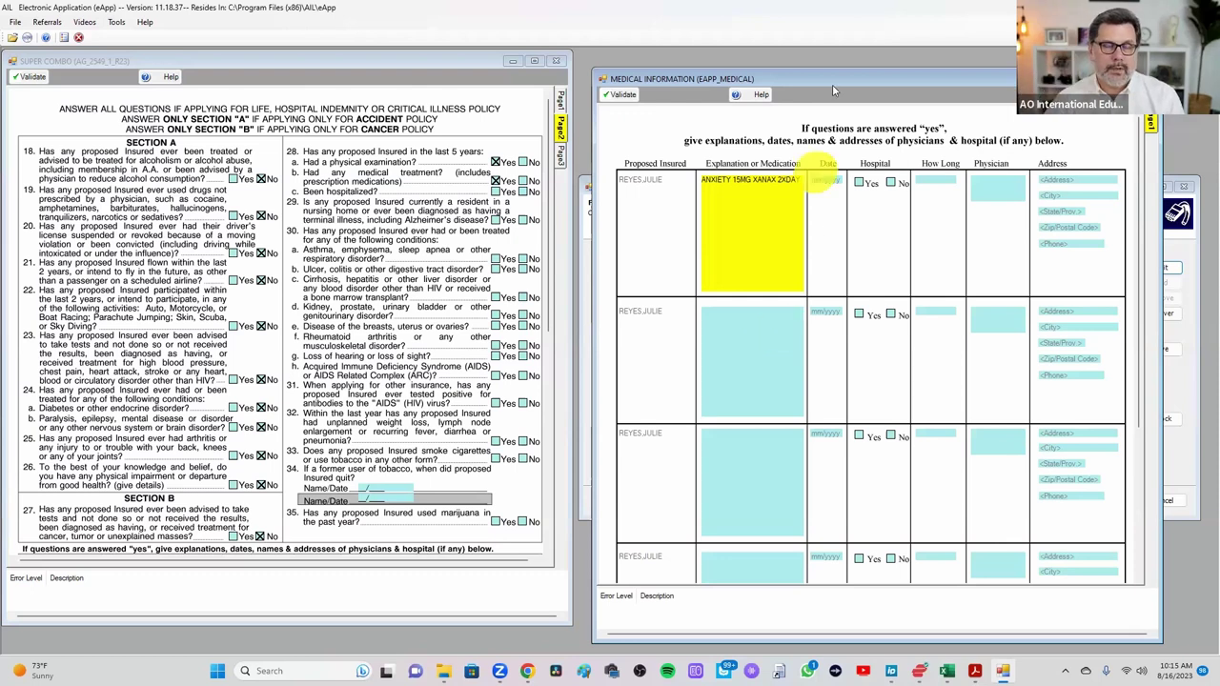
click(826, 181)
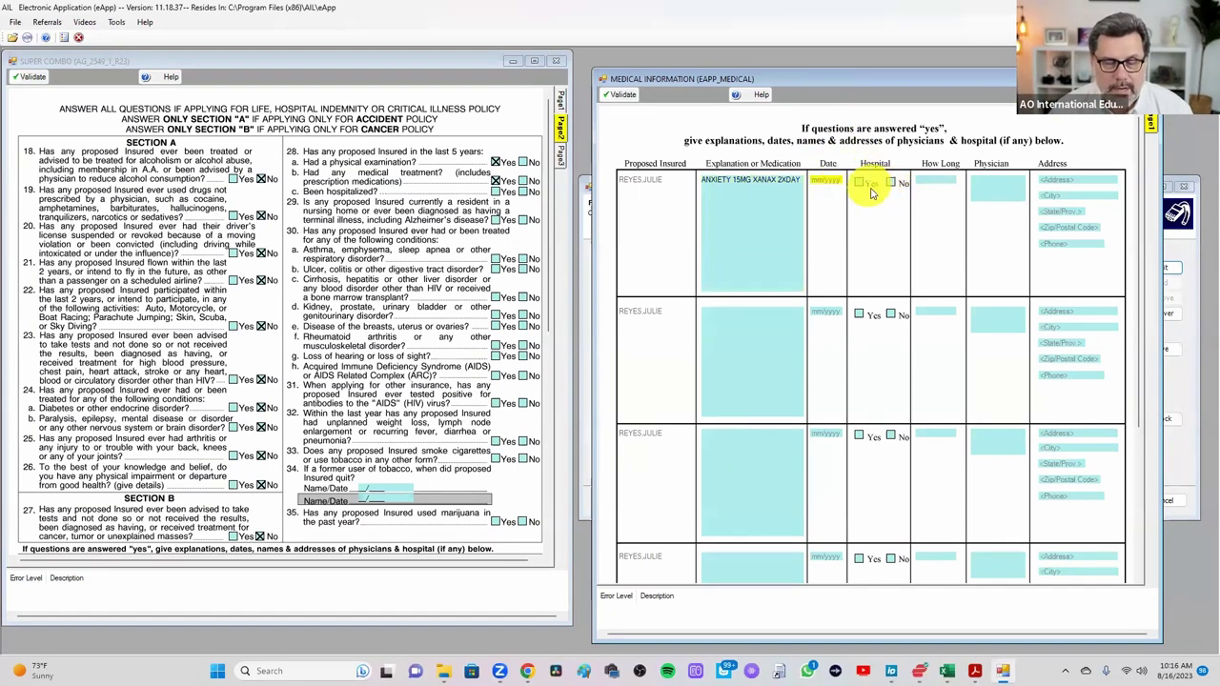
click(891, 182)
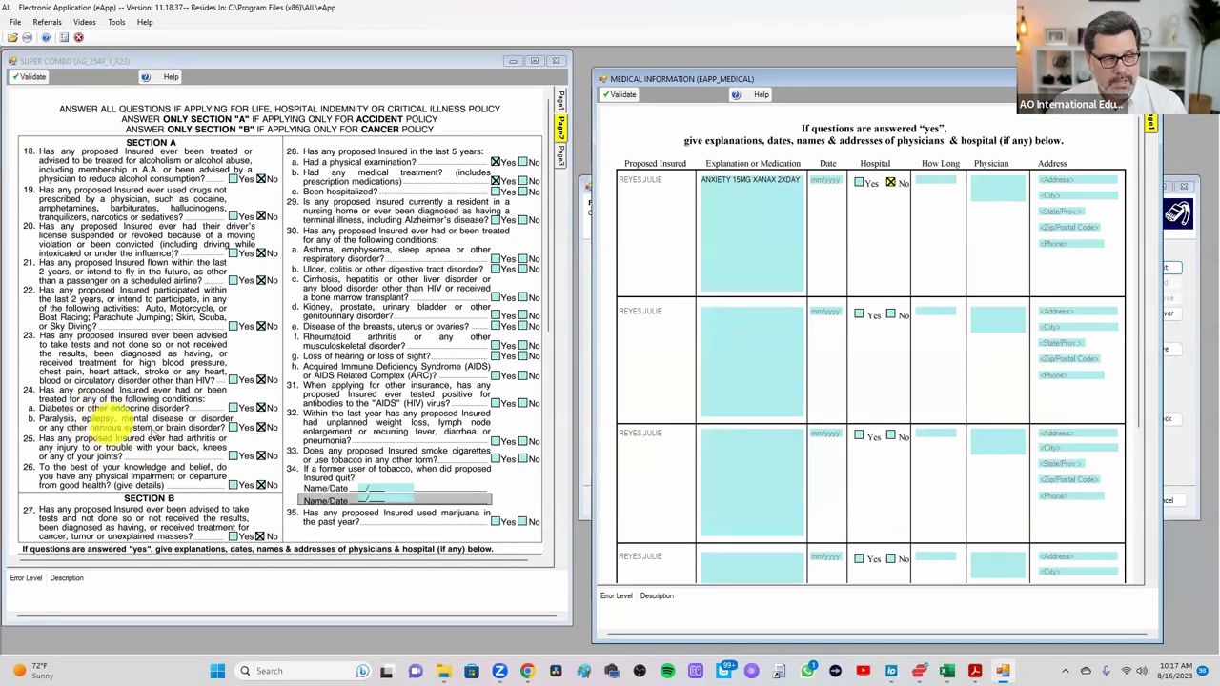
- Close the Medical Information form, answer Yes to 24b, and mark depression for the second insured
click(1150, 78)
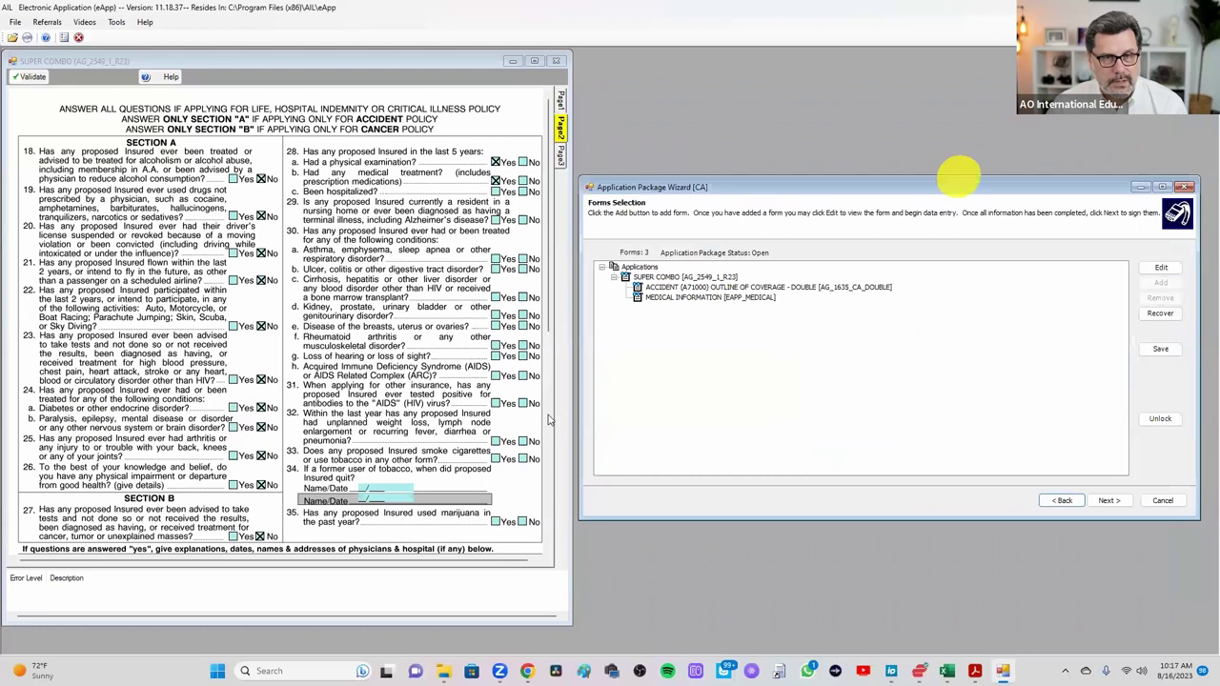
click(234, 427)
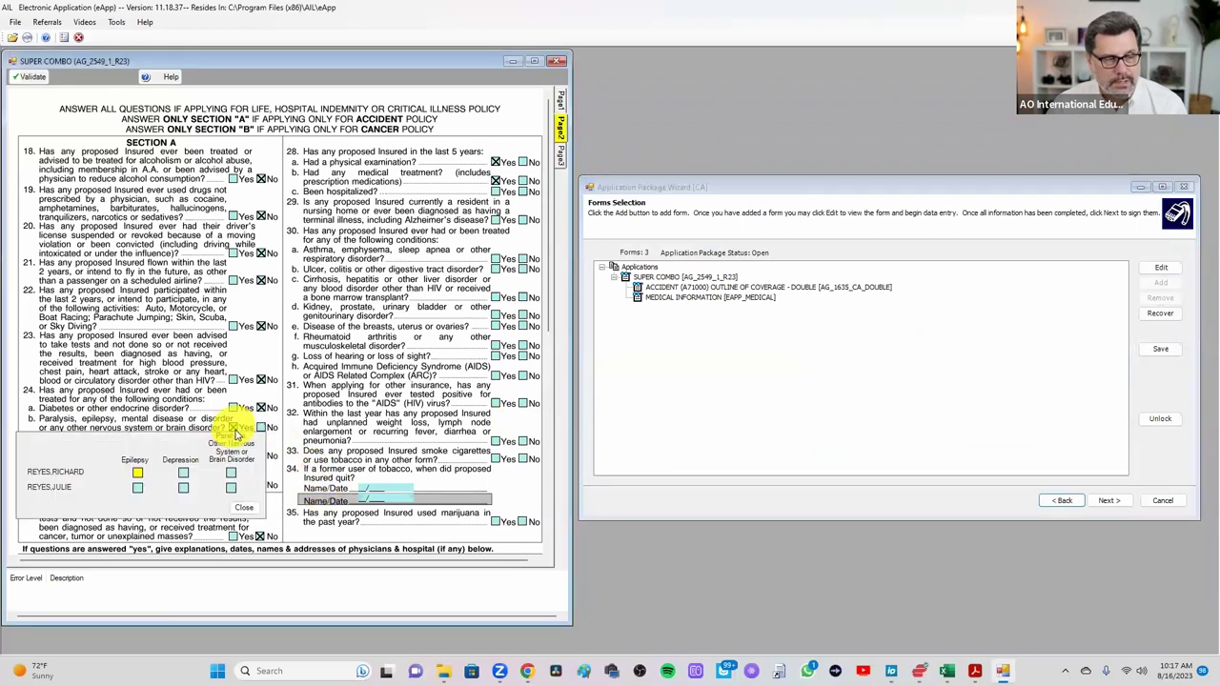
click(183, 488)
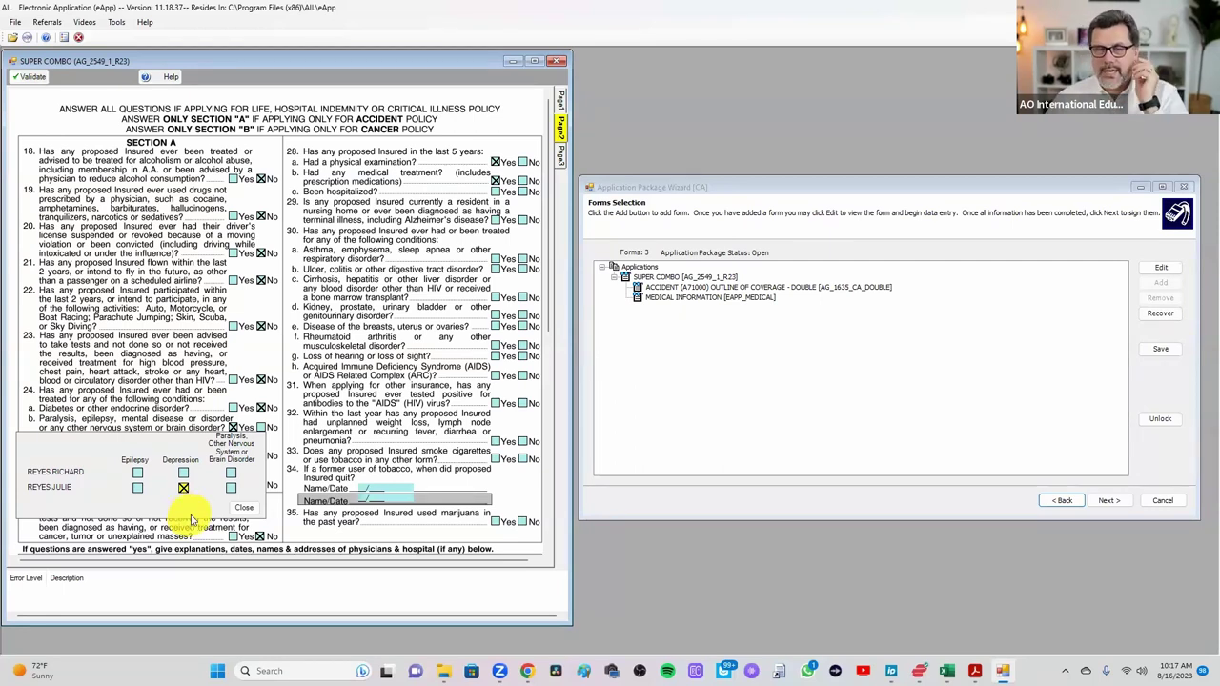
click(242, 508)
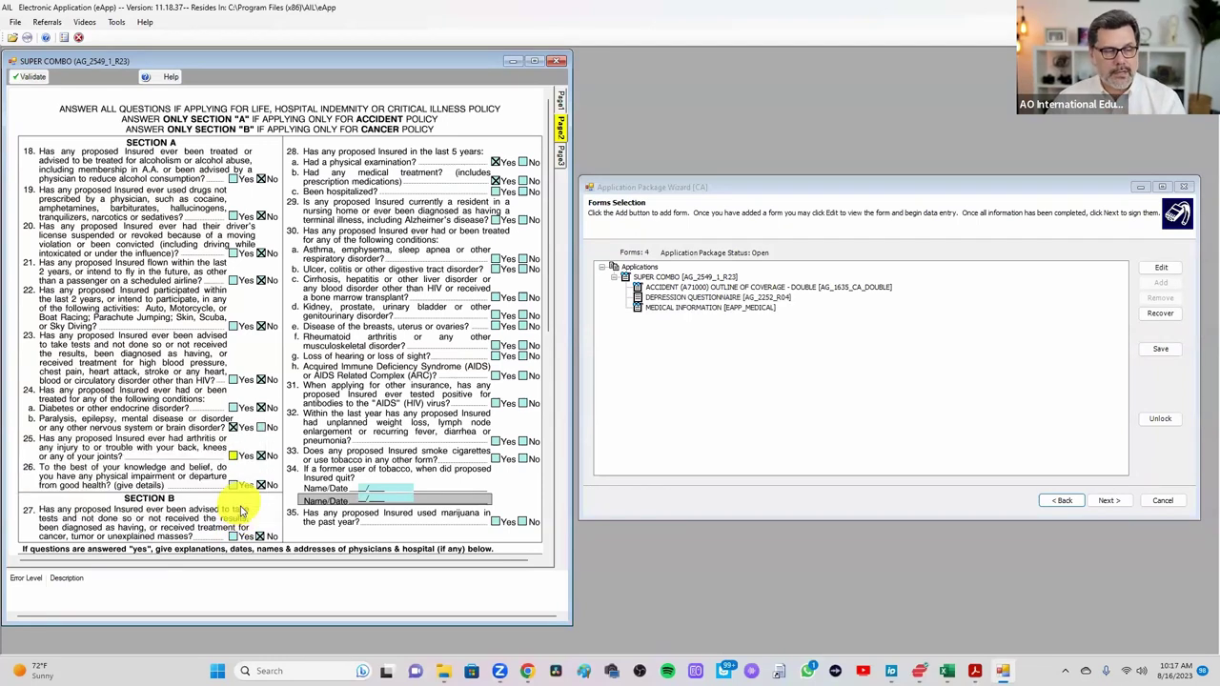
- Open the Depression Questionnaire and place it on the right beside the health questions
double_click(707, 297)
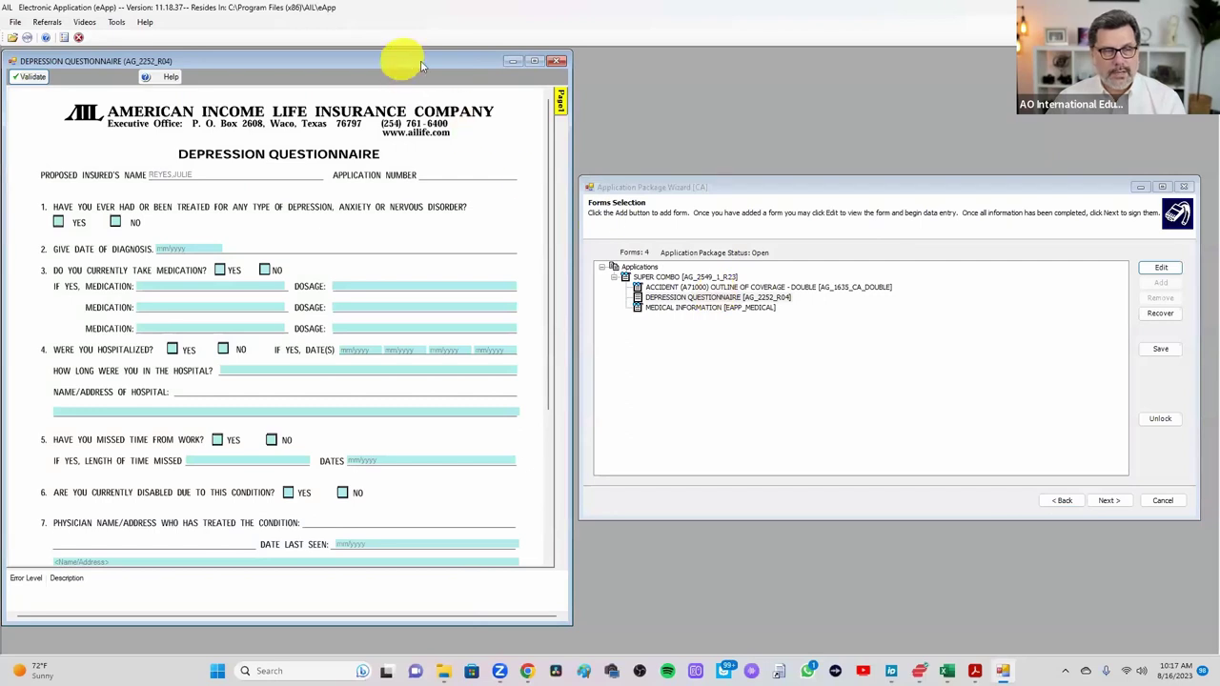
drag(422, 65, 1012, 70)
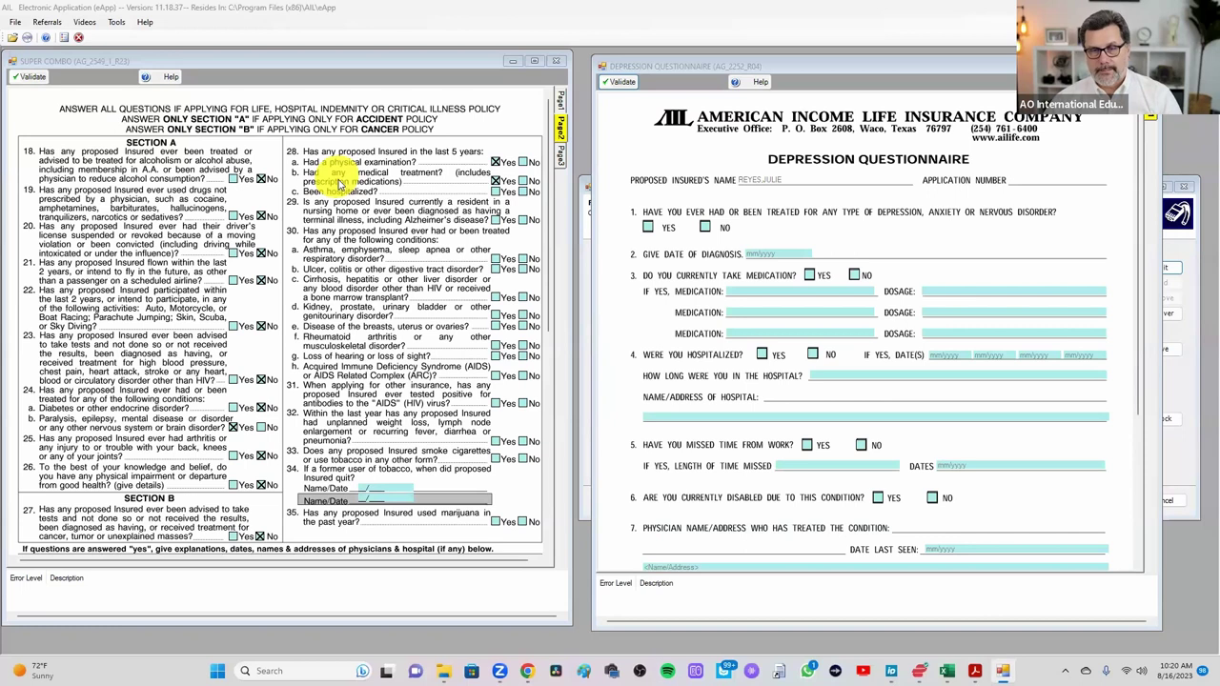
click(803, 68)
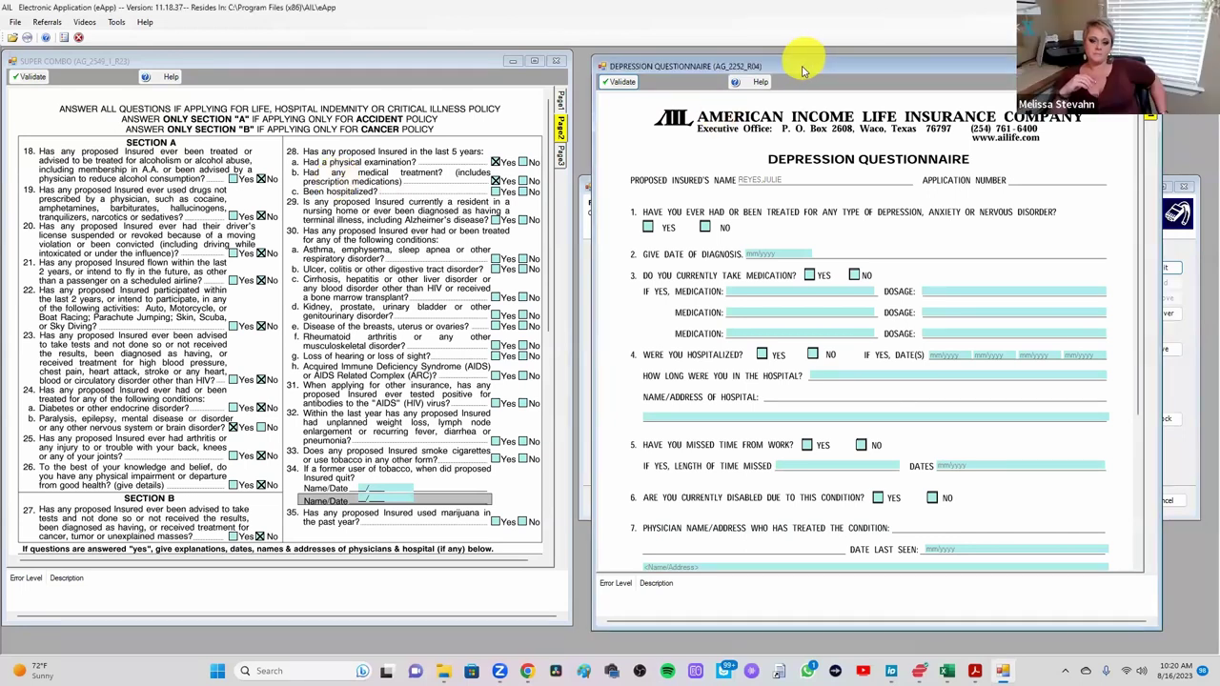
drag(803, 63, 174, 100)
click(672, 308)
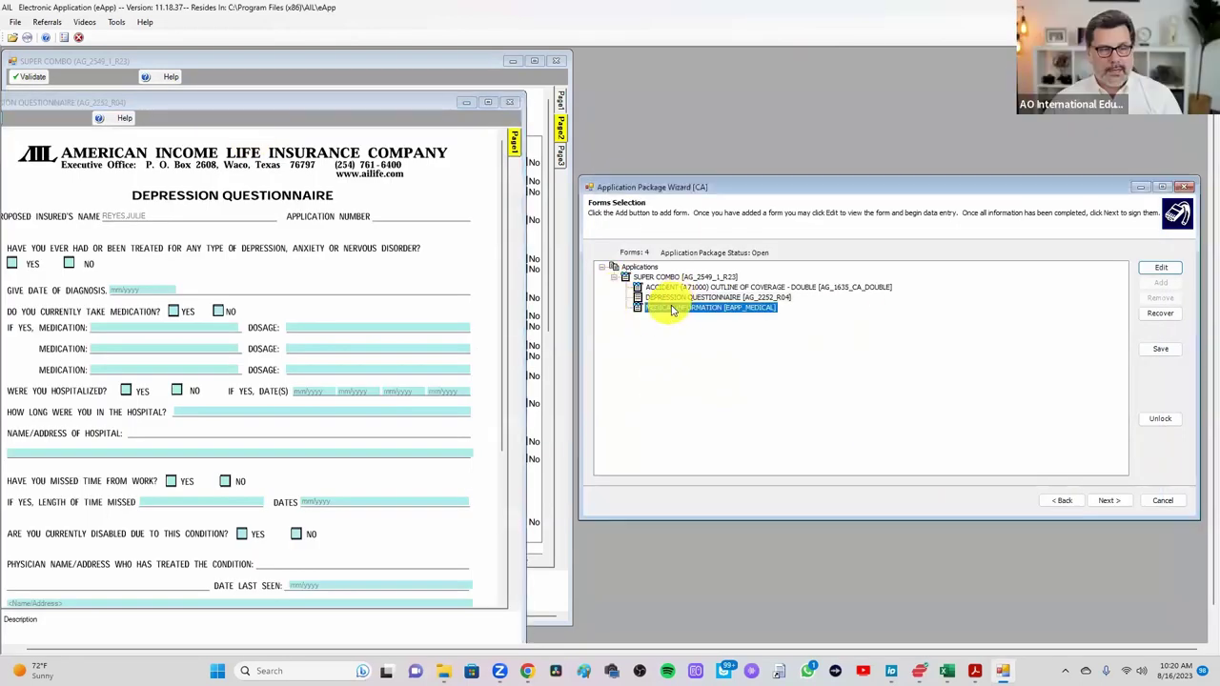
double_click(671, 308)
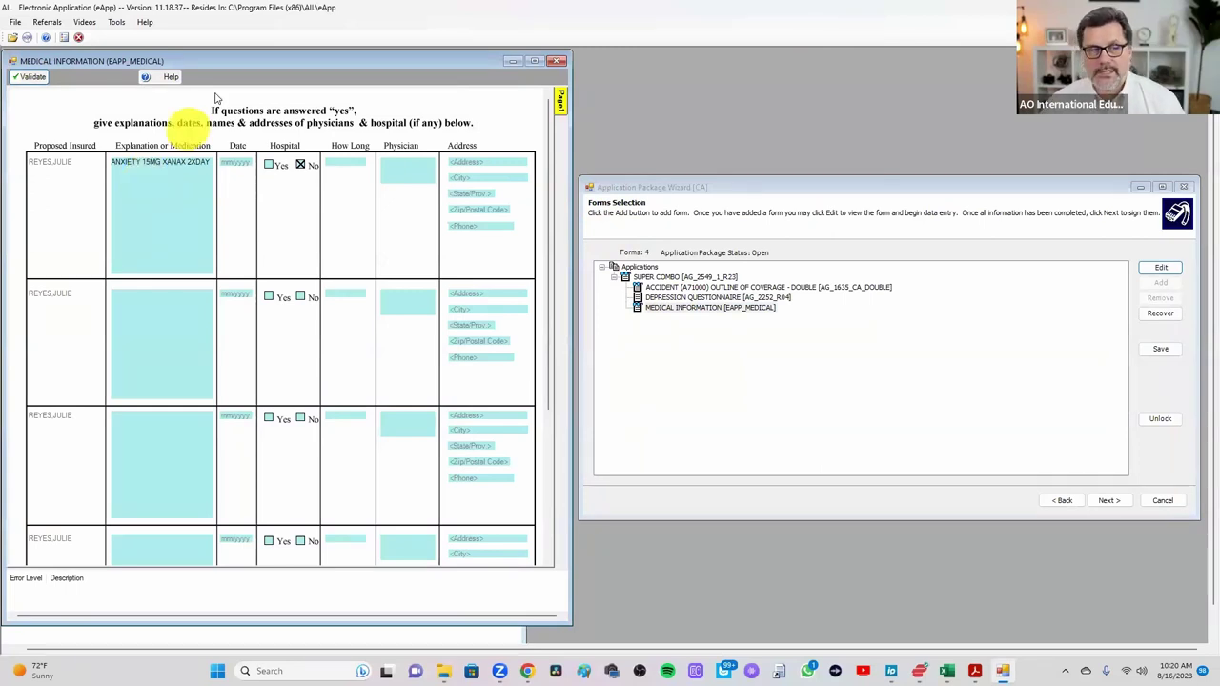
click(557, 61)
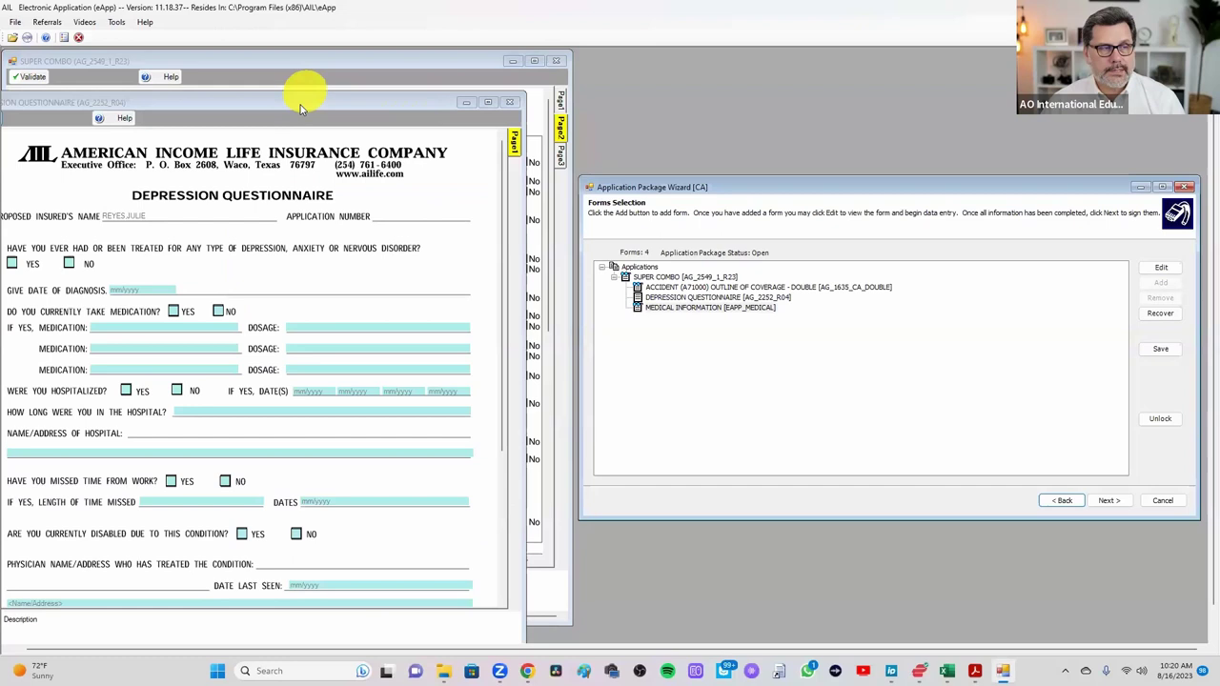
drag(344, 101, 973, 52)
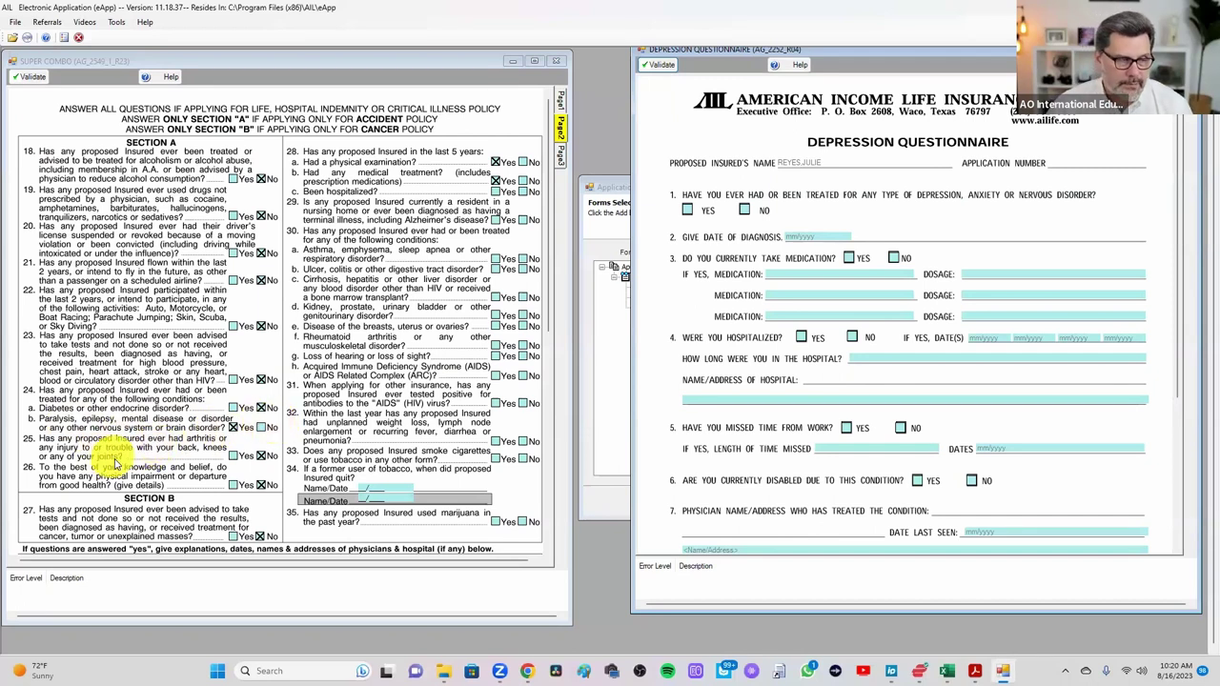
click(488, 377)
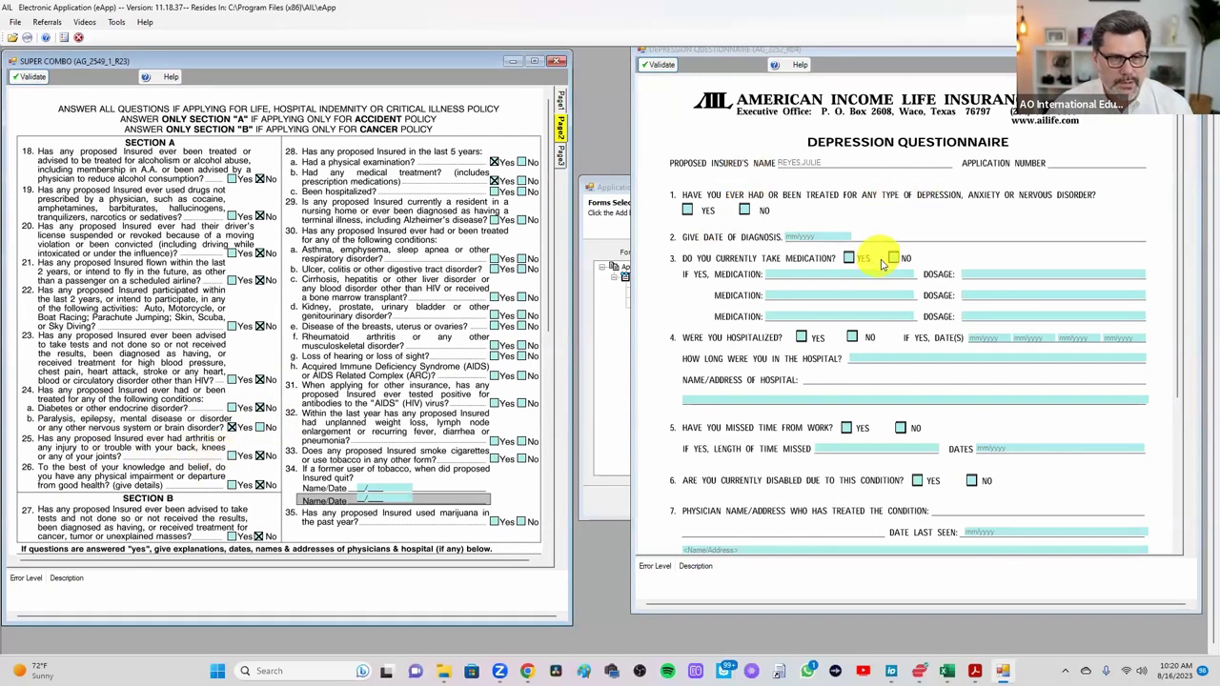
scroll(865, 179, down, 2)
scroll(868, 185, up, 2)
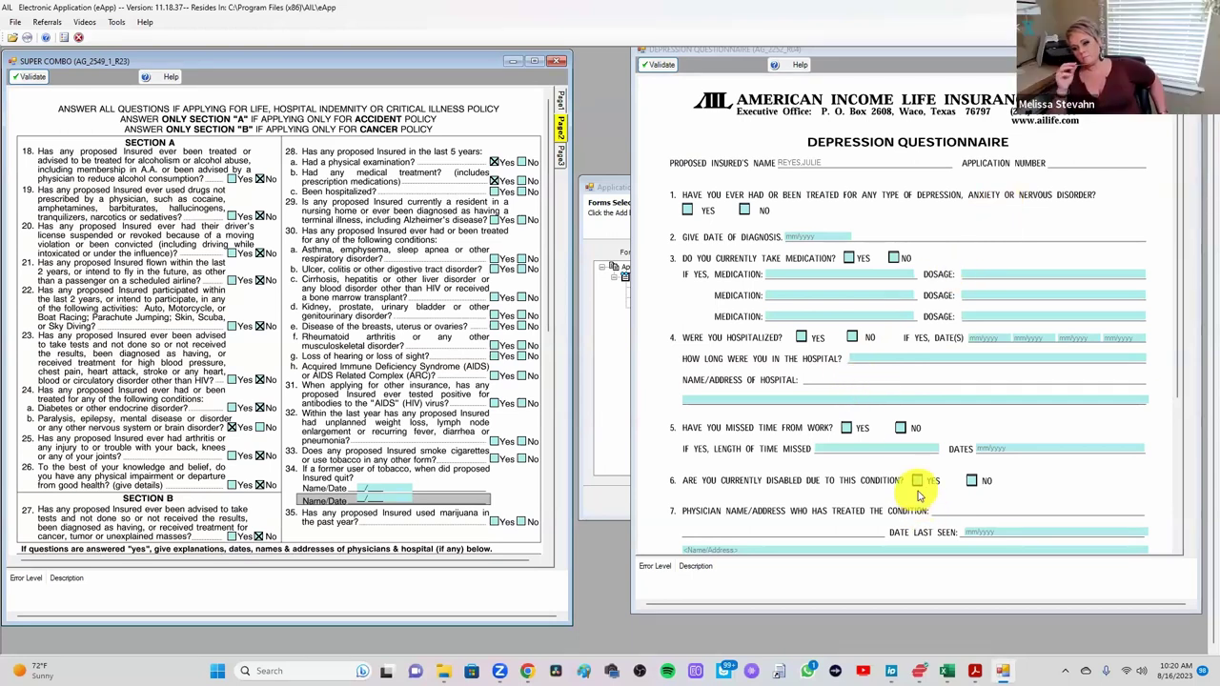
scroll(886, 444, down, 1)
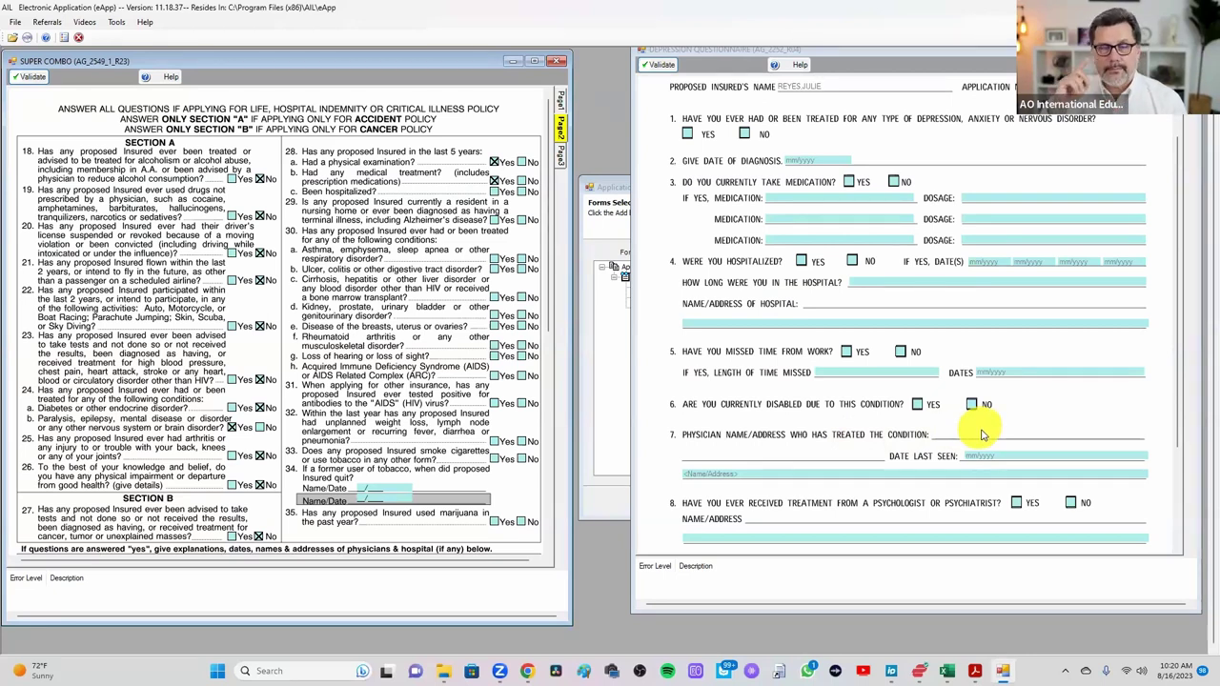
scroll(999, 381, up, 1)
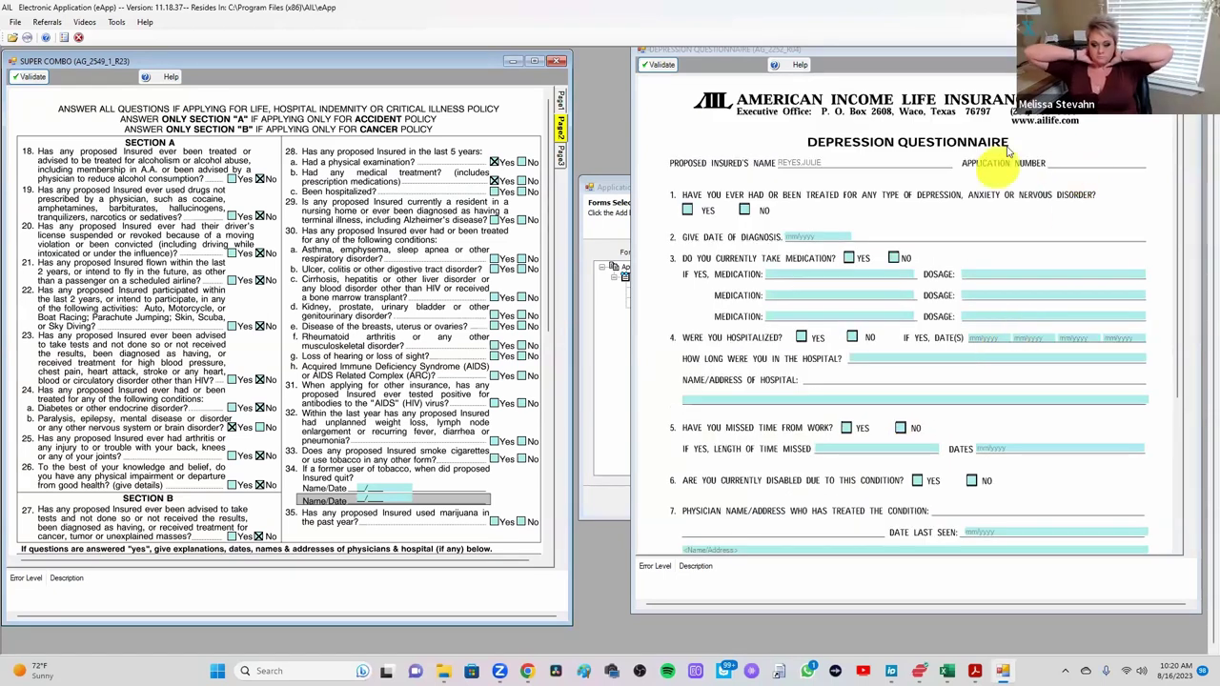
drag(1005, 45, 965, 88)
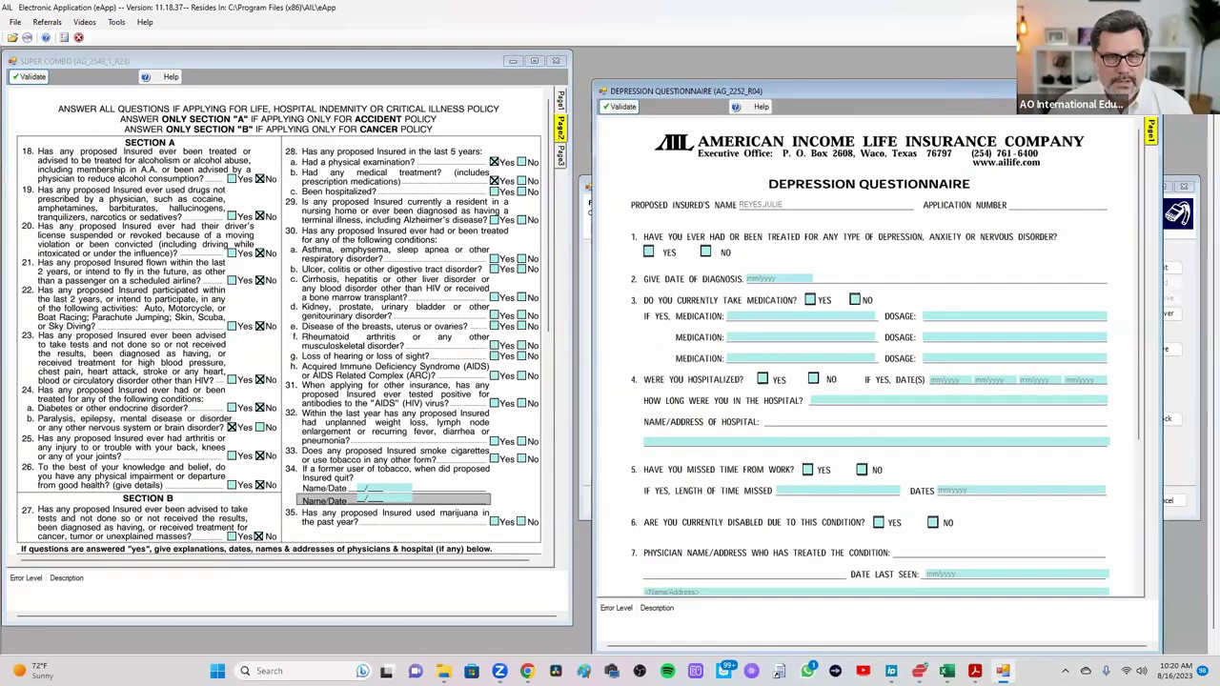
- Close the Depression Questionnaire window with Alt+F4
key(alt+F4)
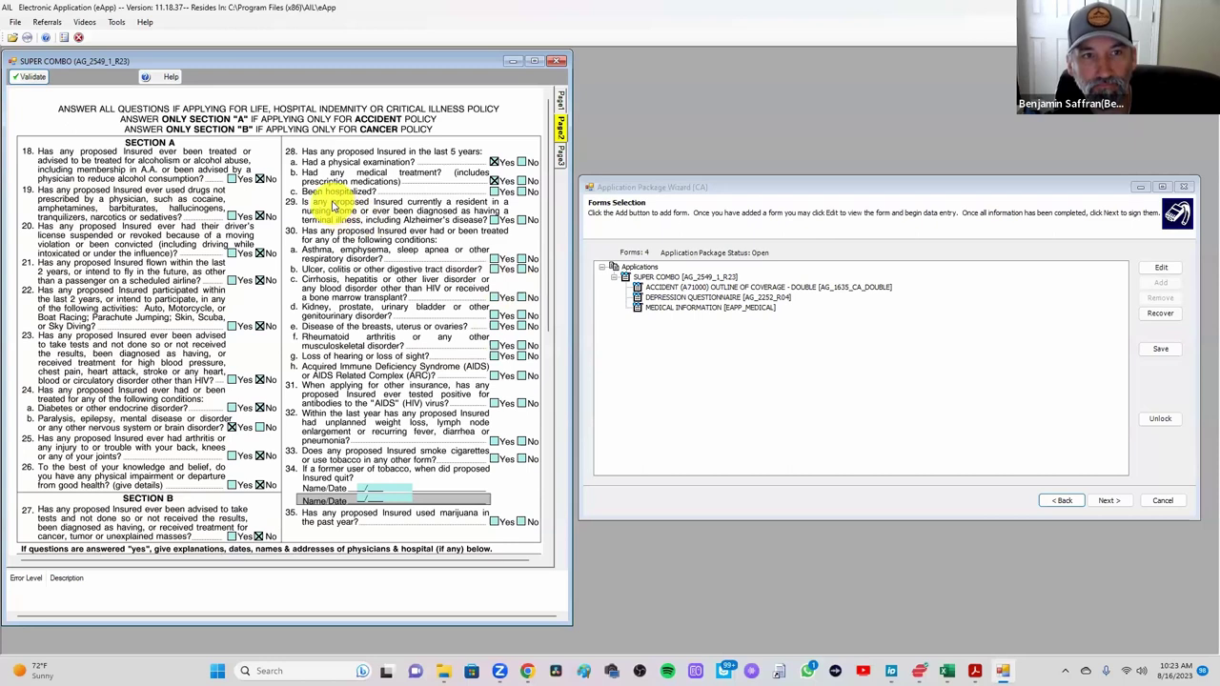
- Answer No to 28c, 29 and 30a–30c, and Yes to 30d kidney or prostate disorder
click(521, 191)
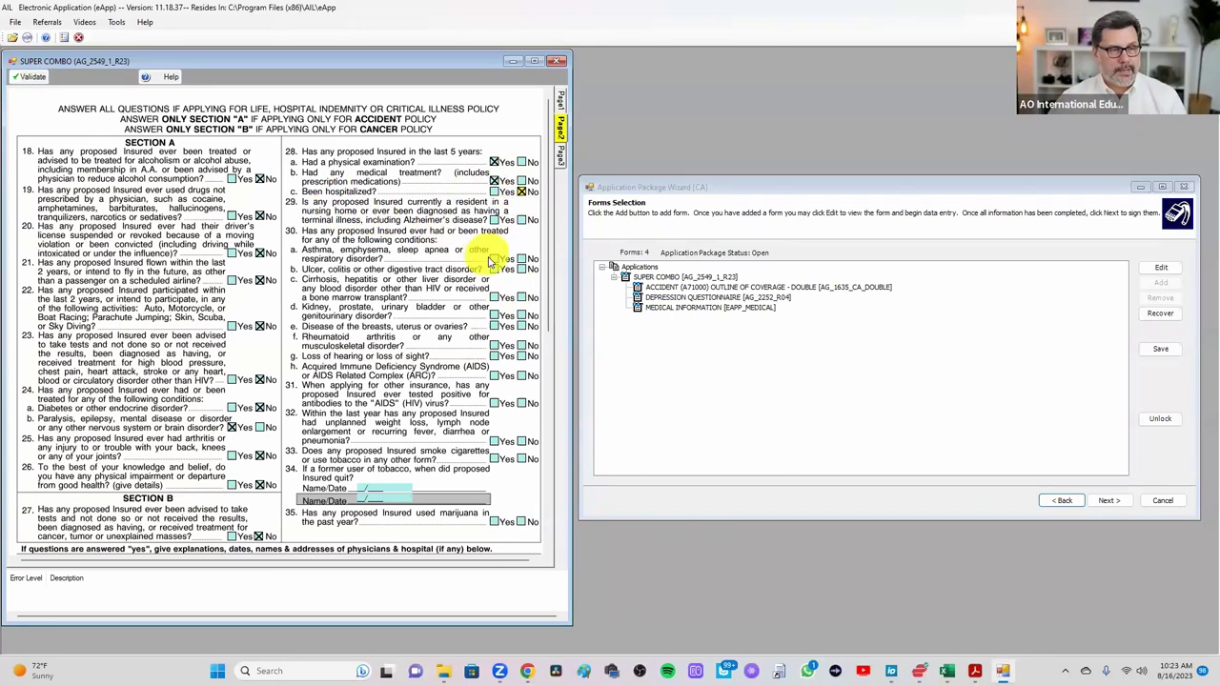
click(521, 219)
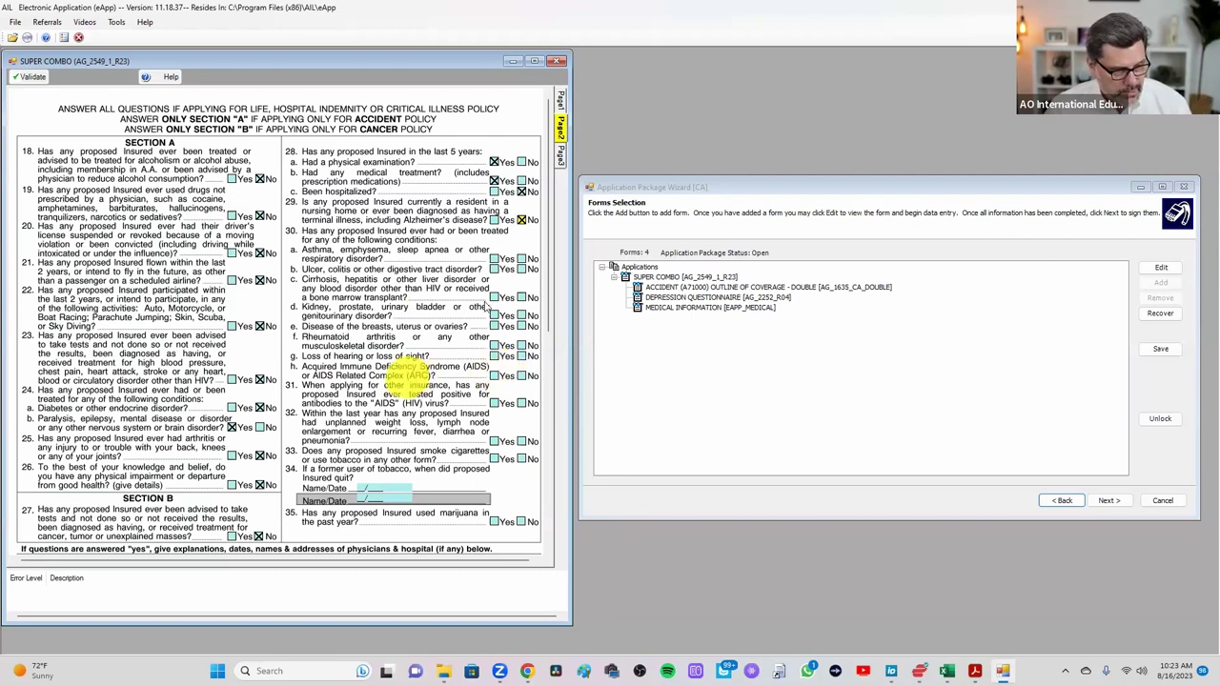
click(521, 258)
click(521, 269)
click(521, 296)
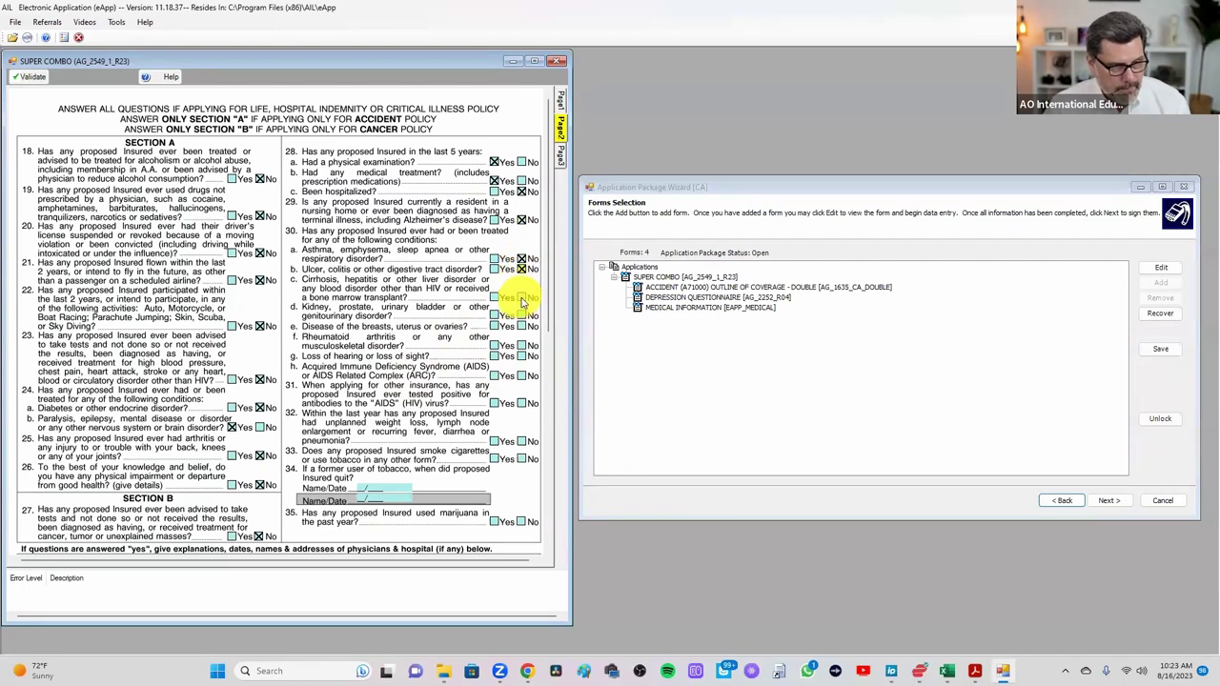
click(493, 316)
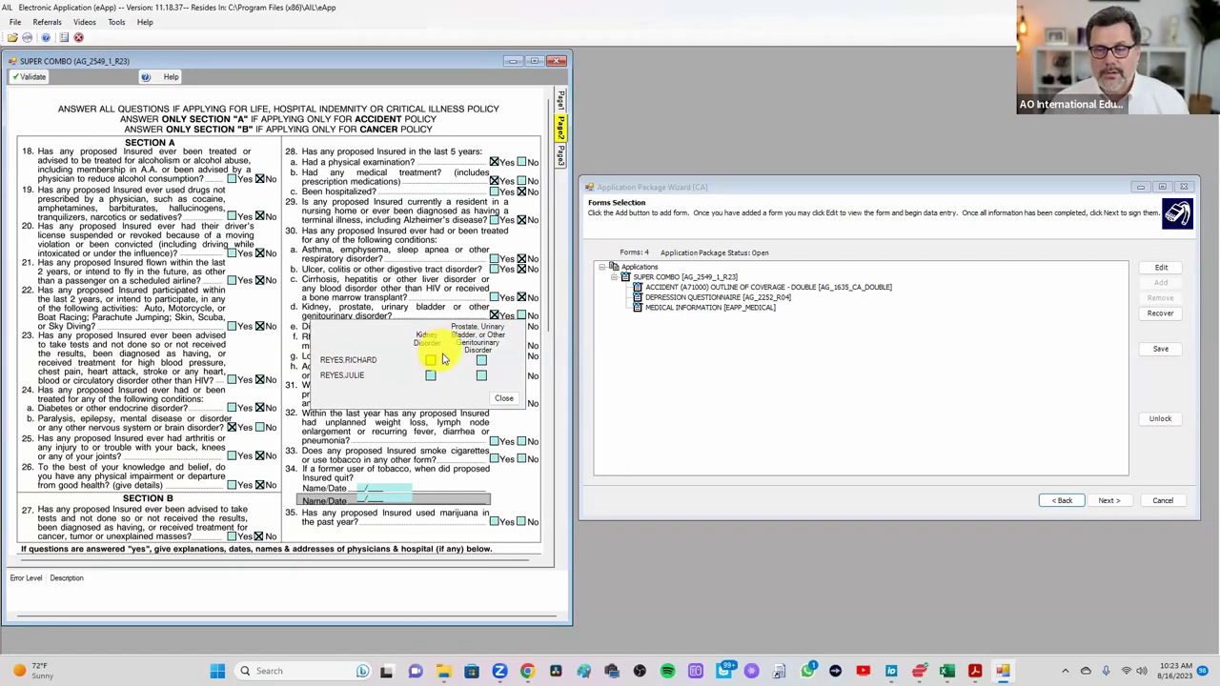
click(503, 398)
- Answer No to questions 30e–30h, 31, 32 and 33
click(521, 326)
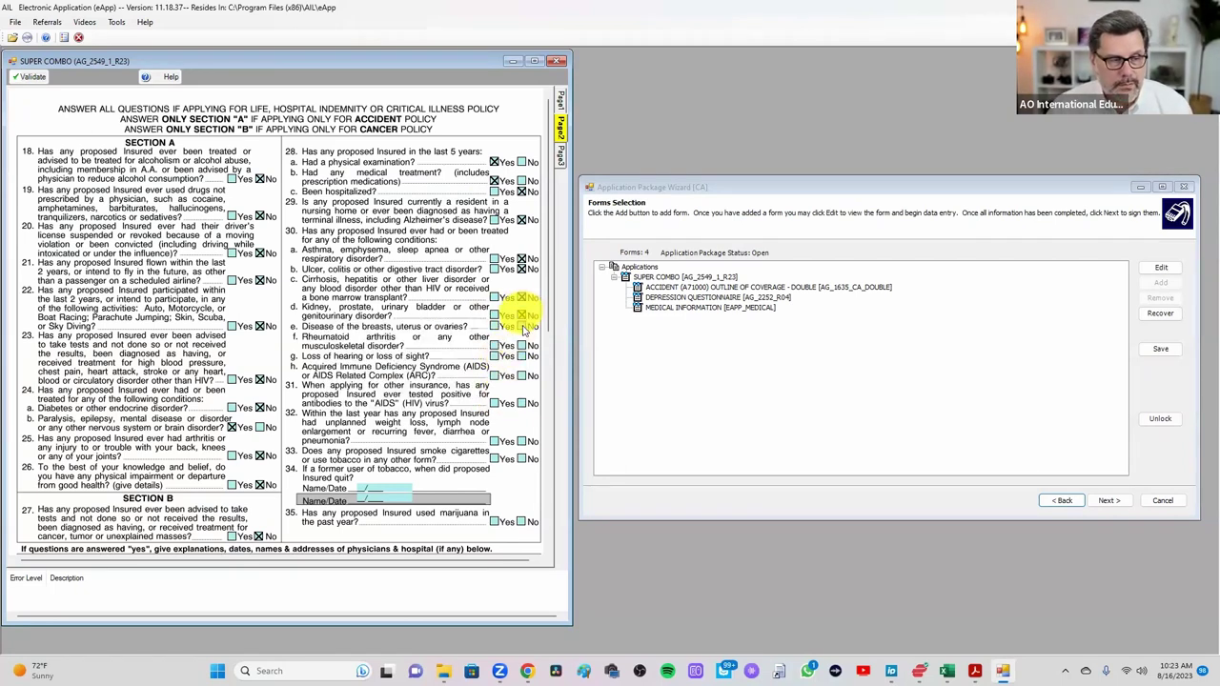
click(521, 345)
click(521, 355)
click(521, 375)
click(521, 403)
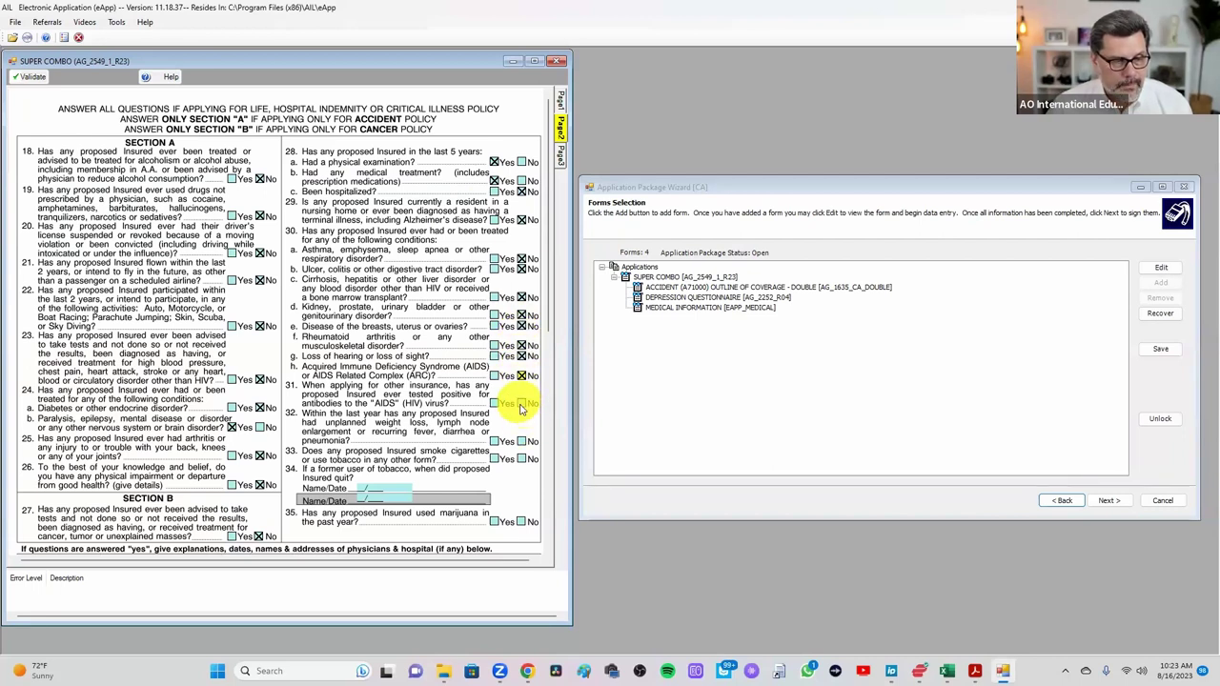
click(521, 441)
click(522, 458)
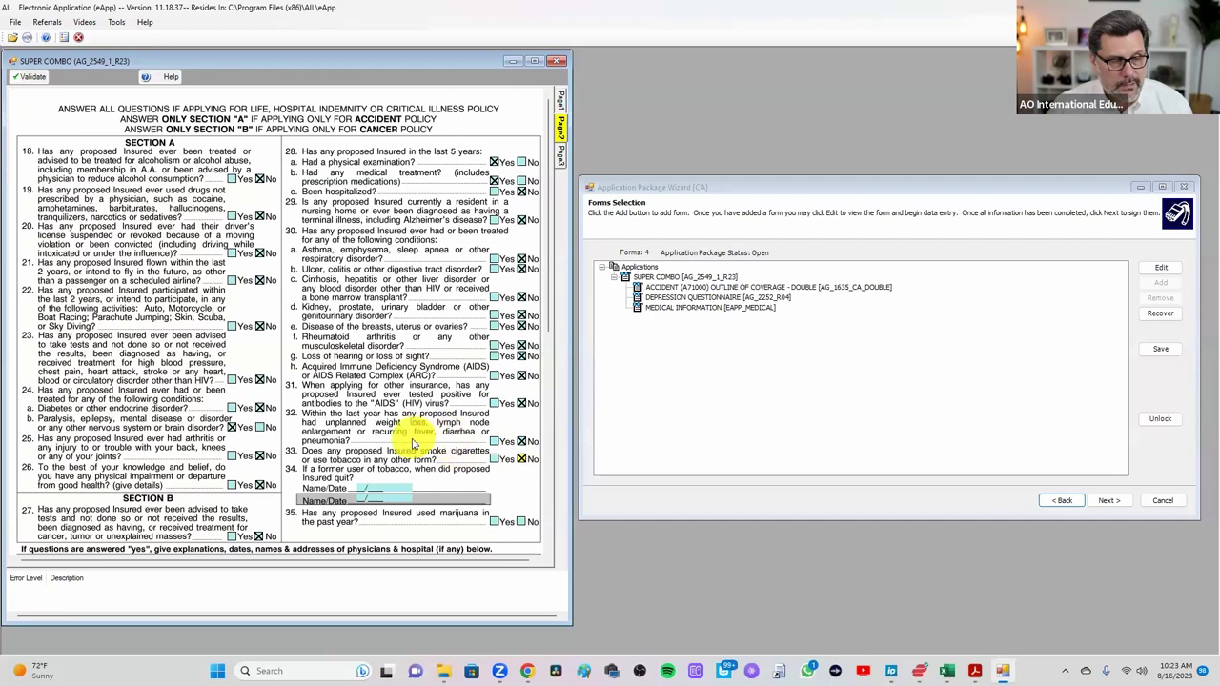
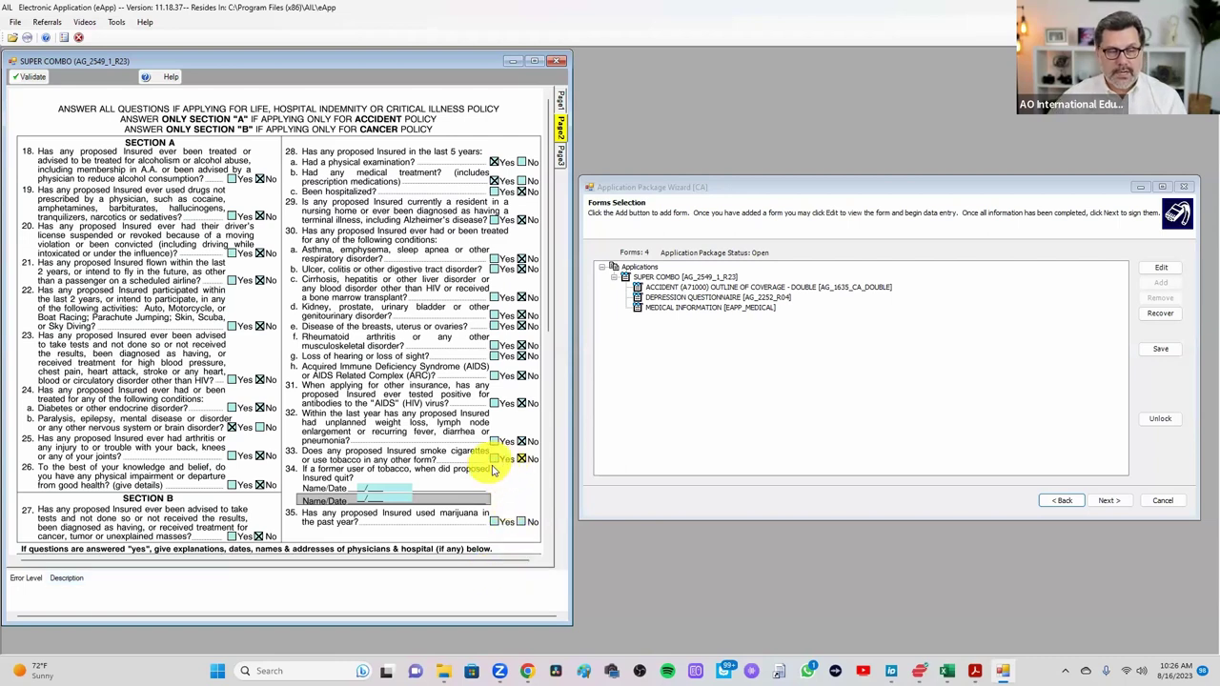
- Mark question 35 (marijuana) Yes for both proposed insureds, adding two Drug Questionnaires
click(561, 101)
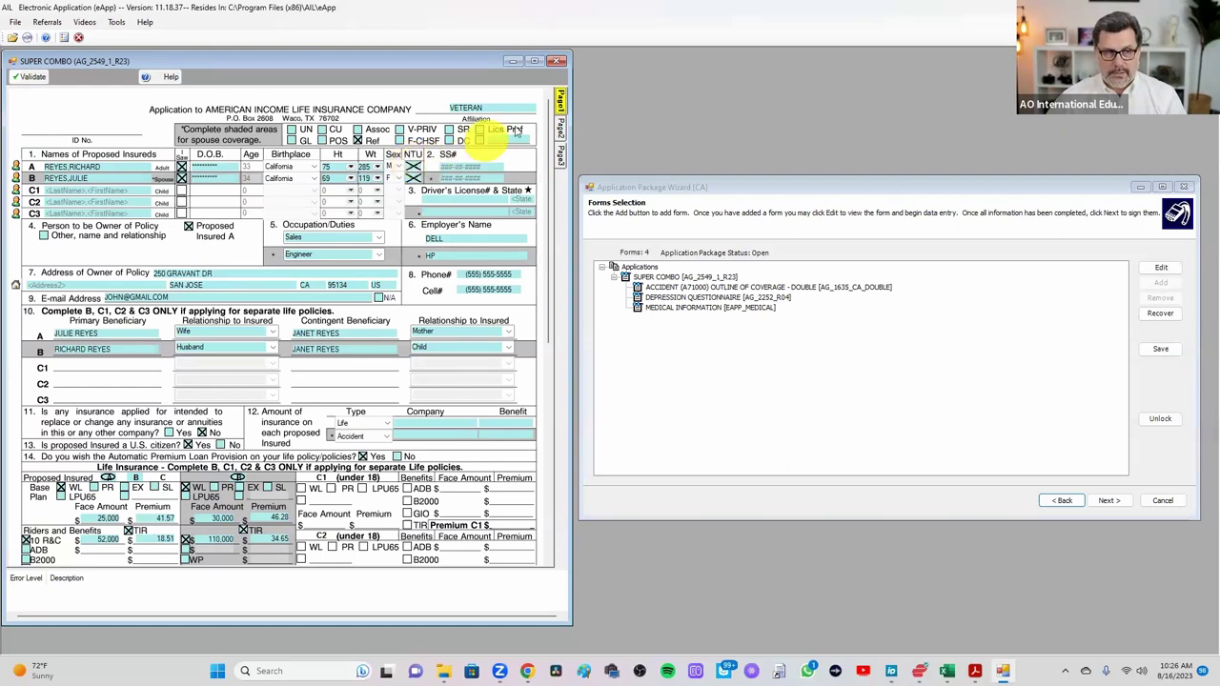
click(558, 127)
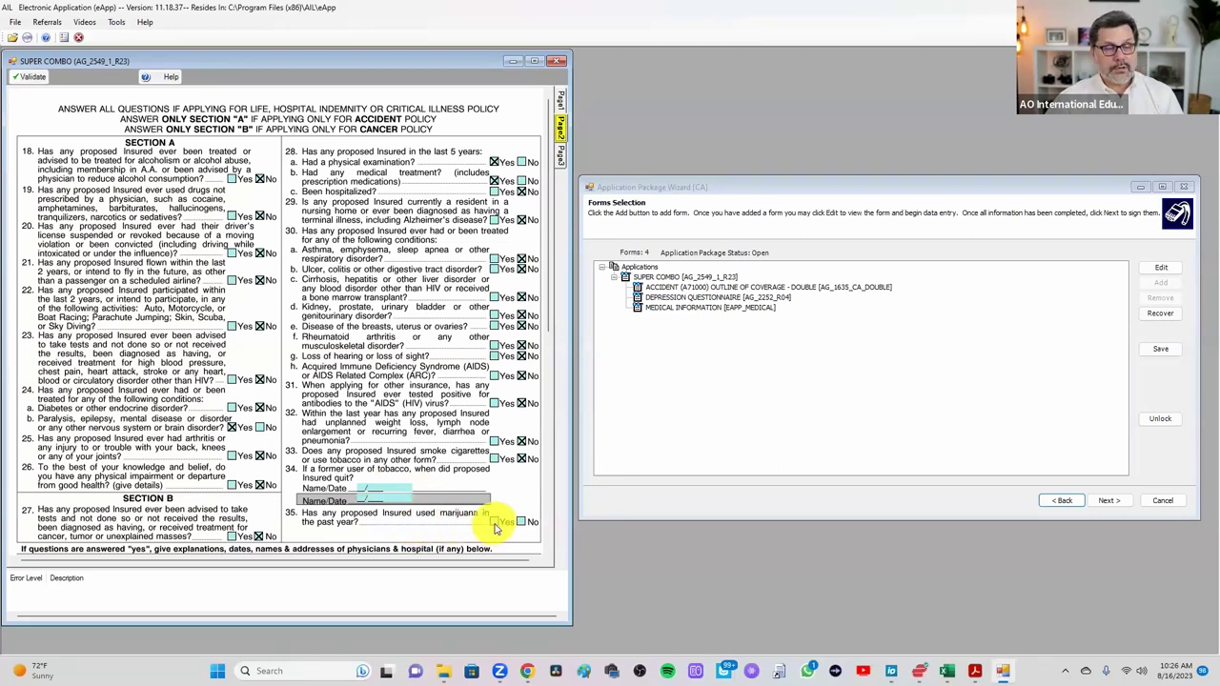
click(493, 521)
click(501, 470)
click(500, 484)
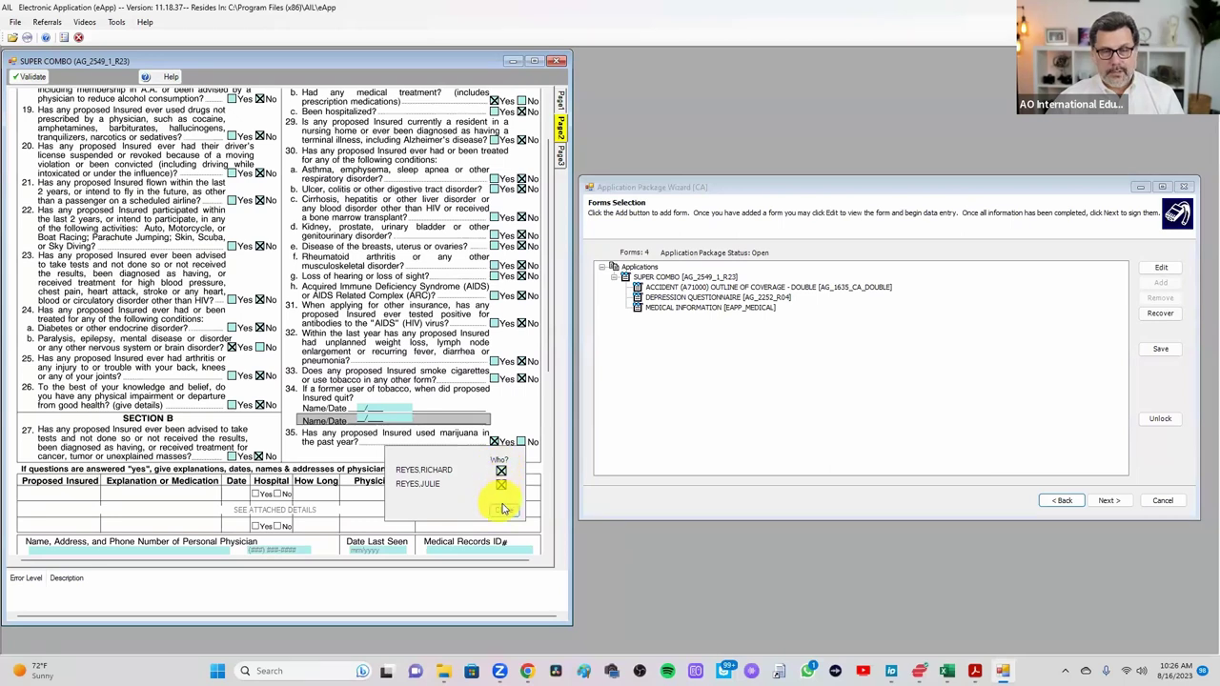
click(503, 510)
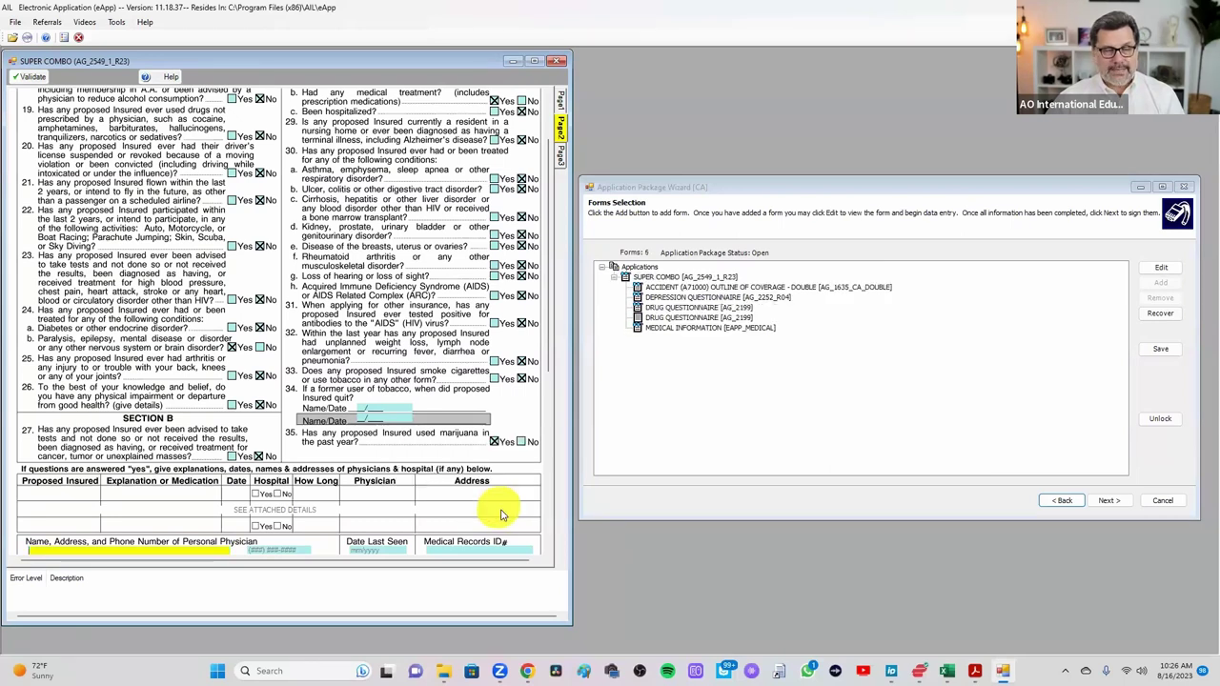
- In the first Drug Questionnaire, answer No to using street drugs or abusing prescriptions
double_click(705, 308)
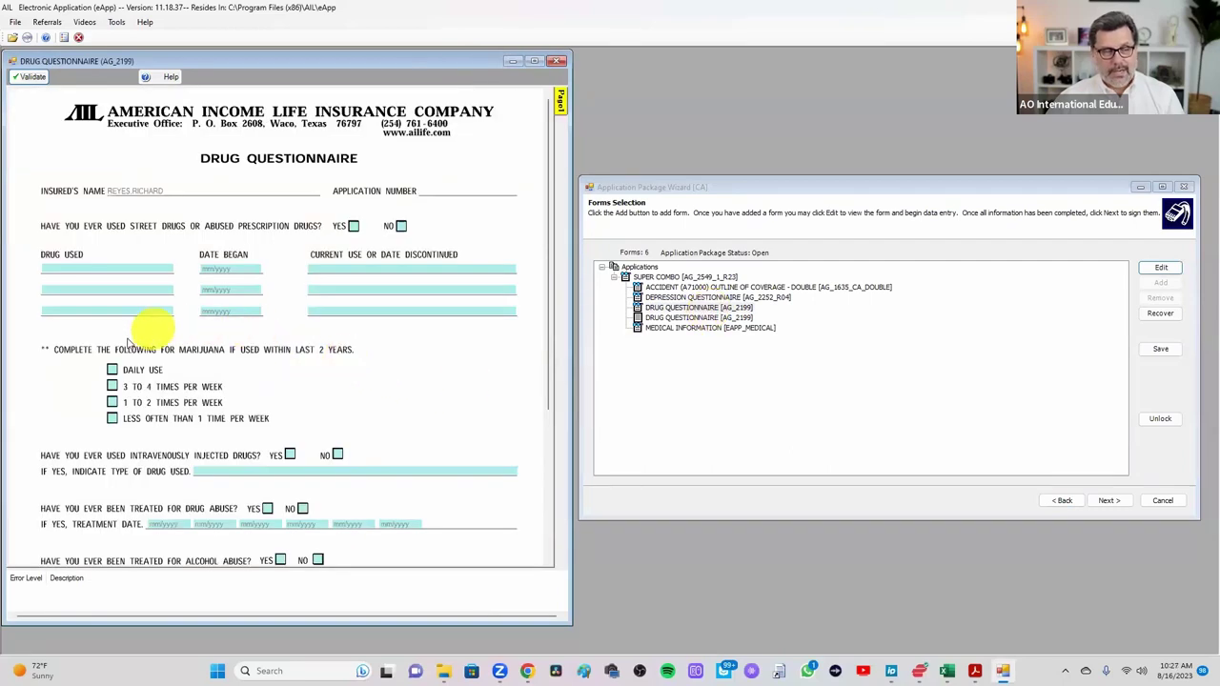
click(400, 226)
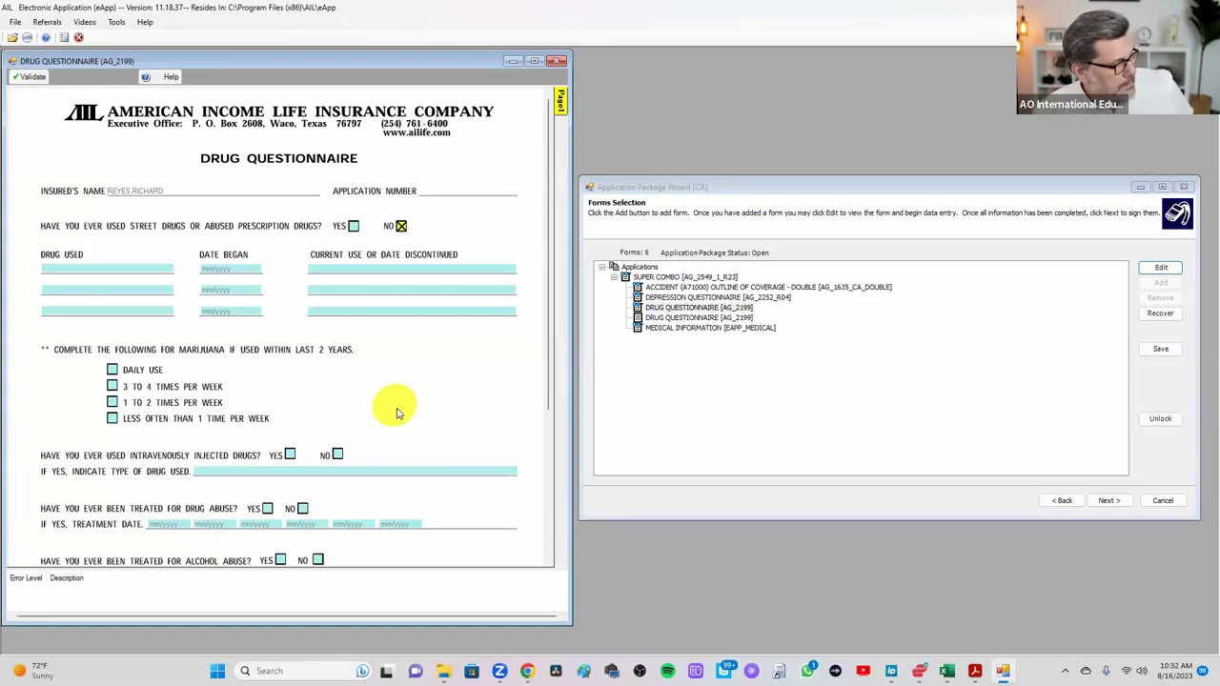
- Close the questionnaire, change question 35 to No, and enter the personal physician's name
click(549, 65)
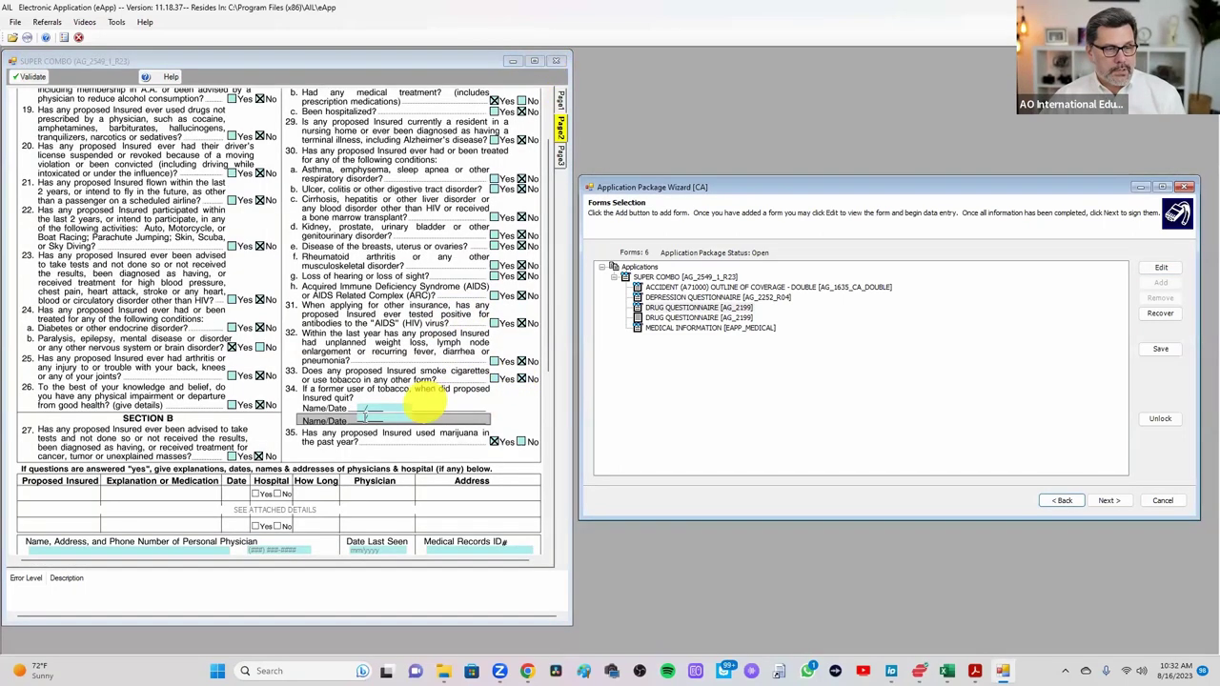
click(519, 444)
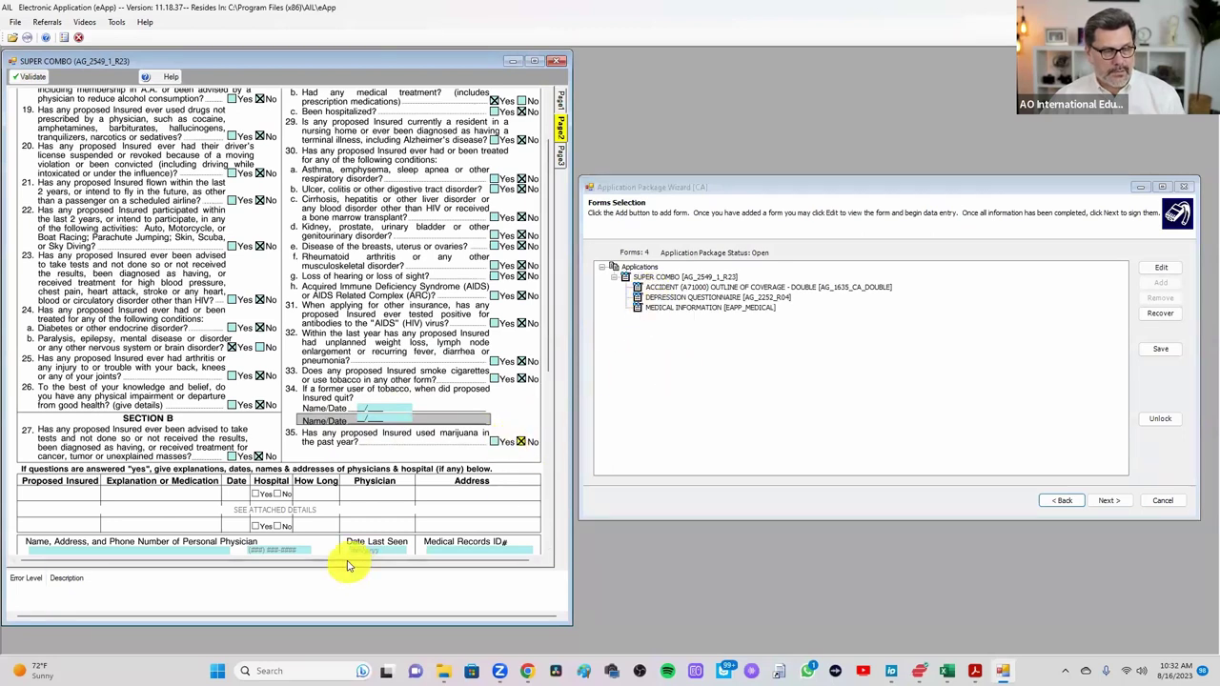
scroll(348, 566, down, 3)
click(172, 322)
text(SDGFSDFG)
key(Tab)
- Enter phone numbers for both physicians and 11/2020 as their Date Last Seen
text(SDGFSDFG)
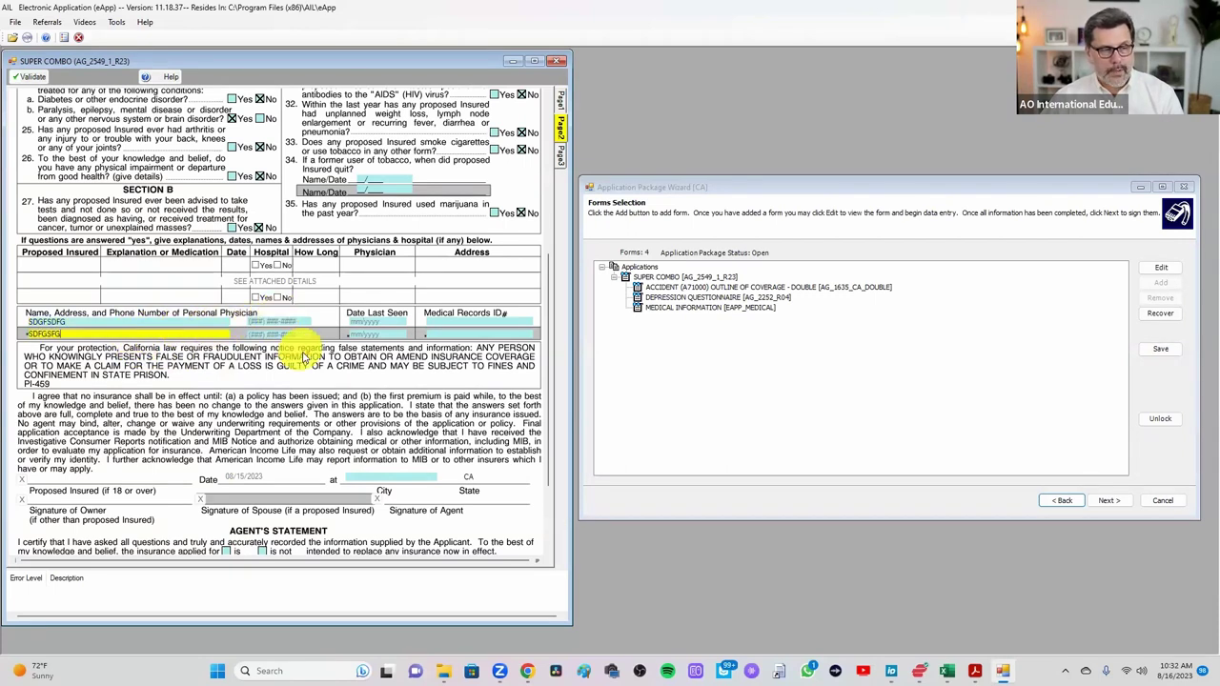
click(283, 321)
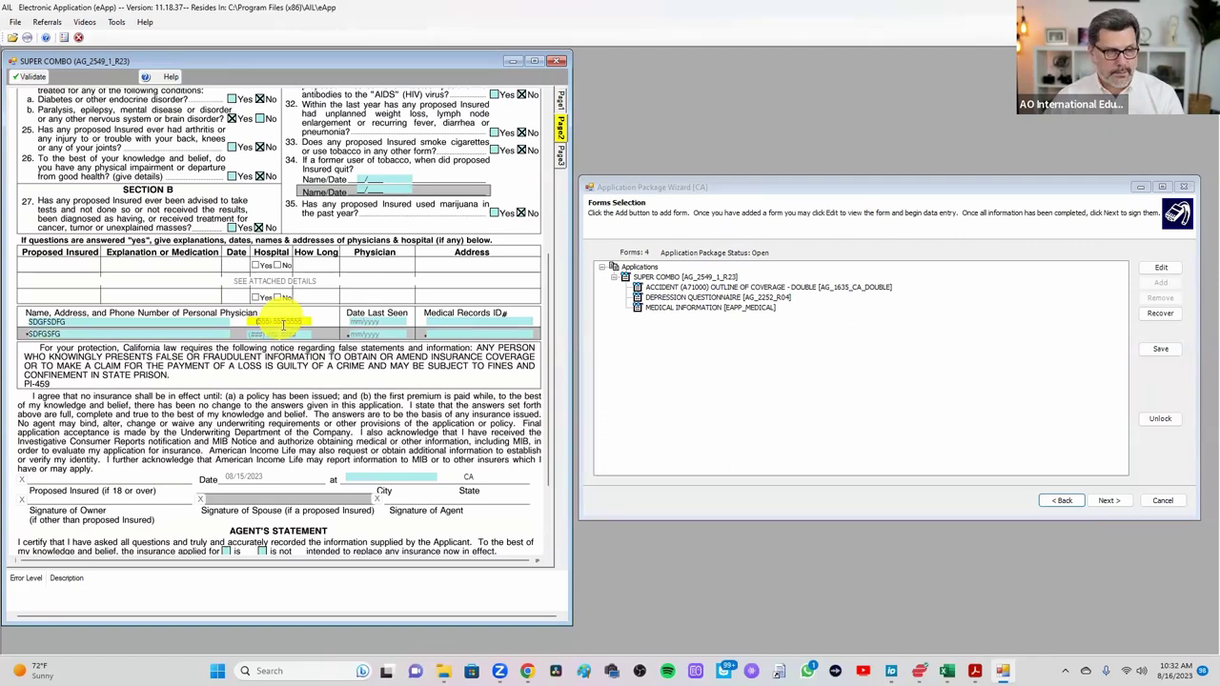
click(287, 331)
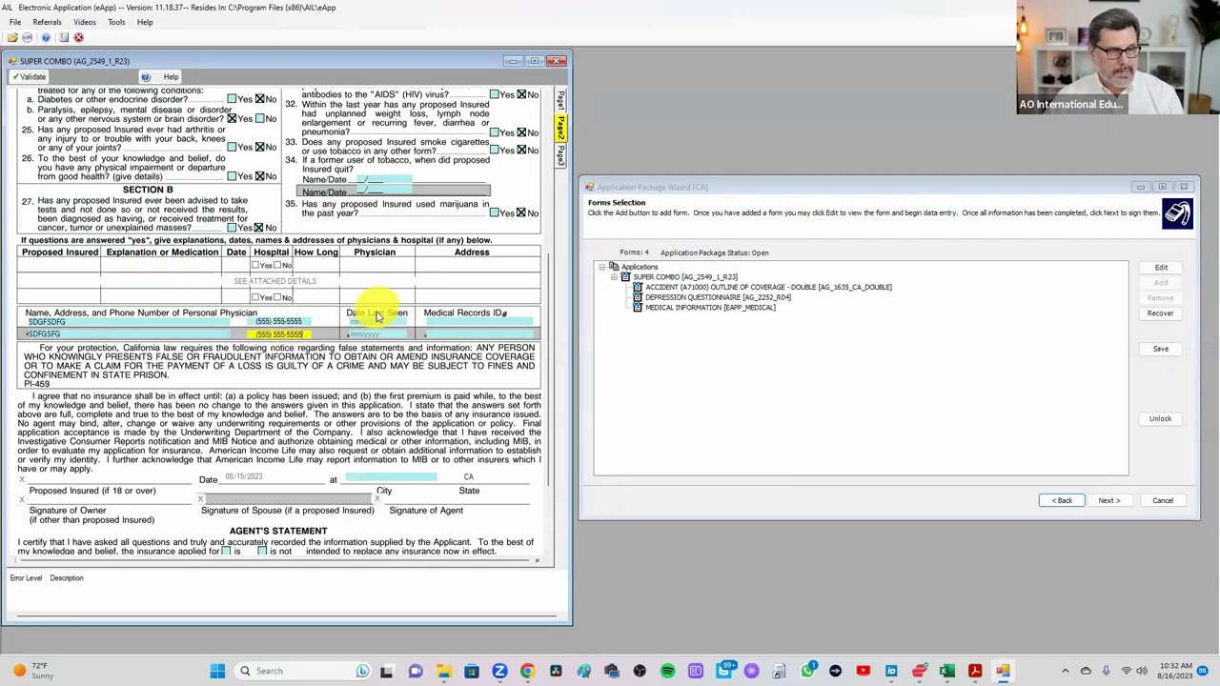
scroll(396, 212, up, 5)
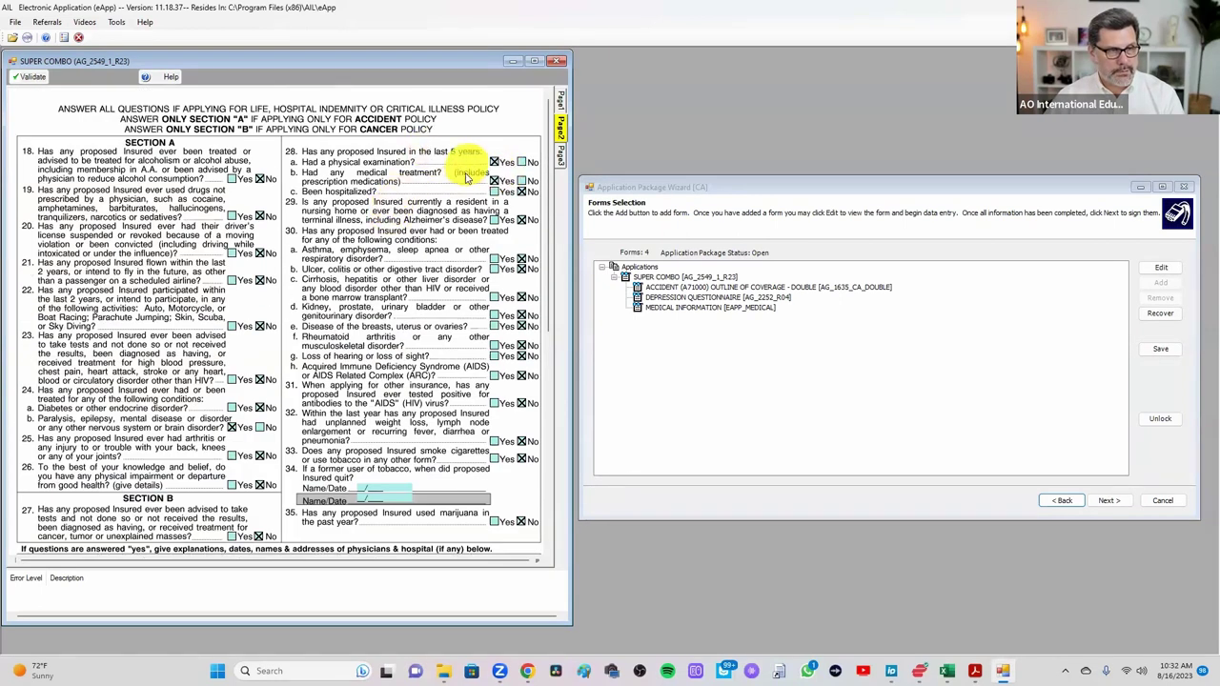
scroll(400, 285, down, 5)
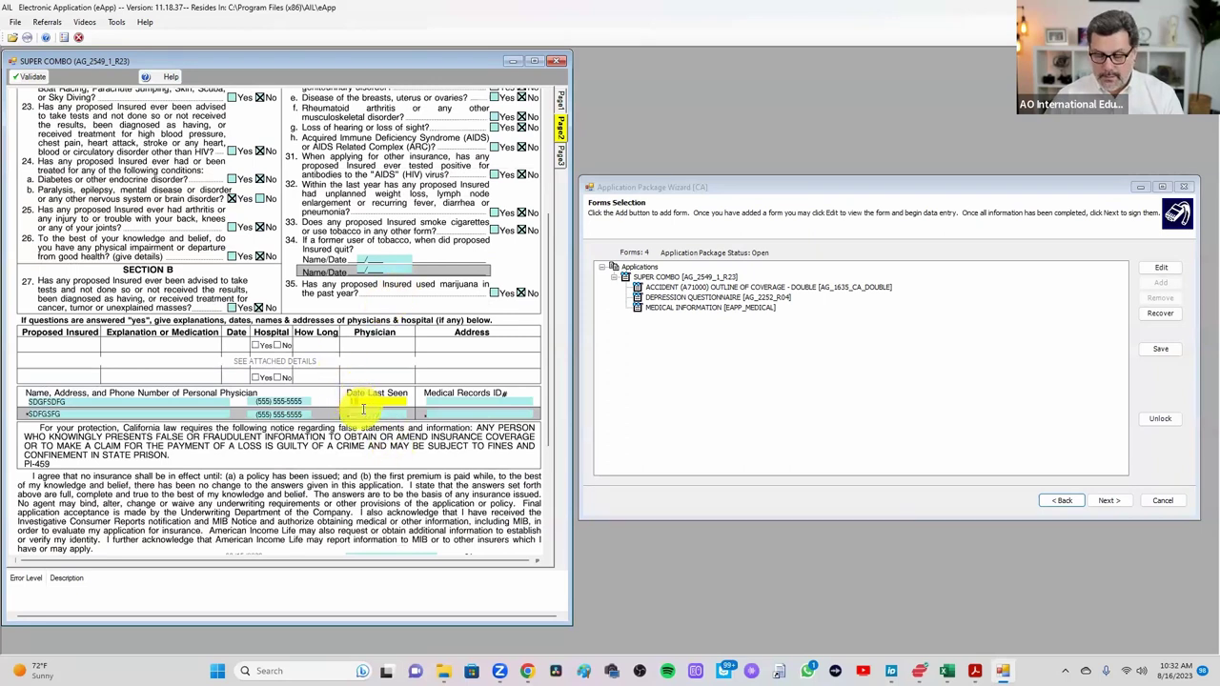
scroll(366, 408, up, 2)
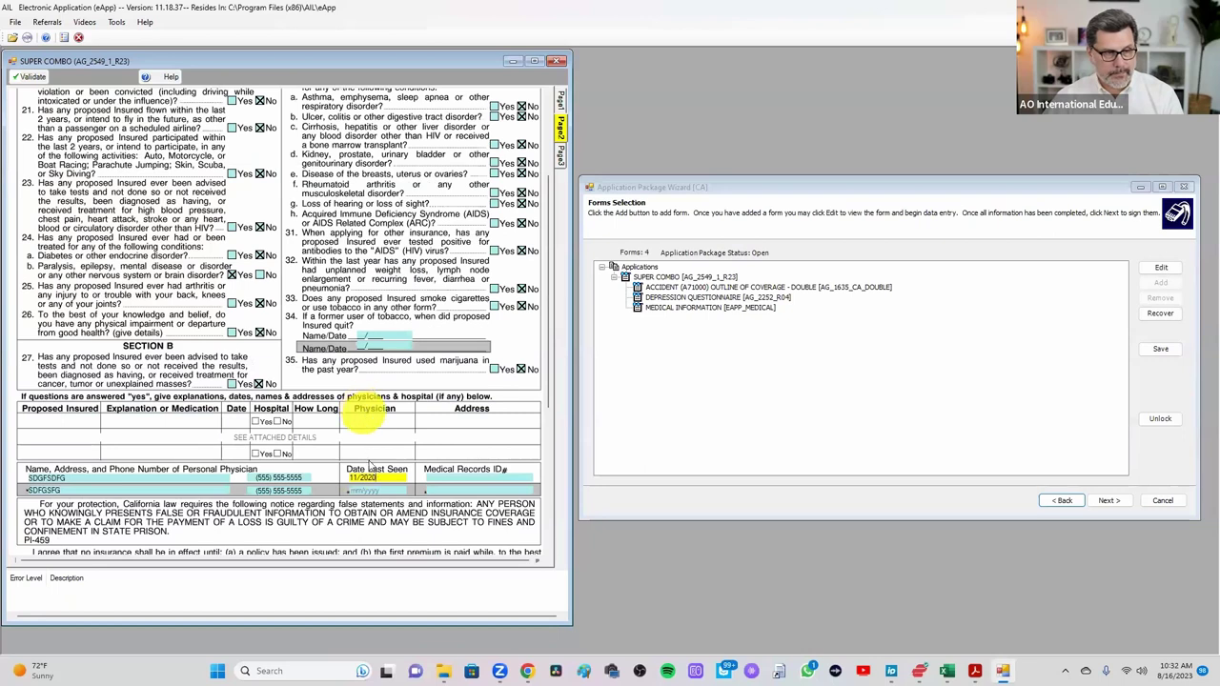
text(11/2020)
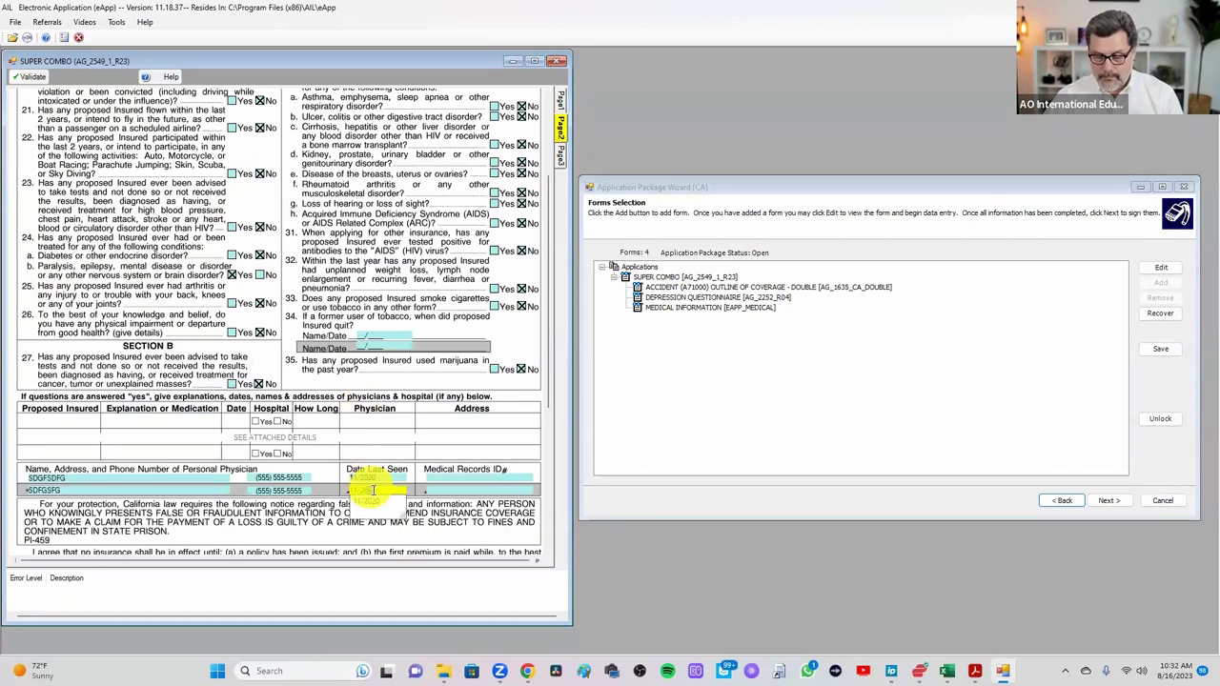
scroll(389, 424, down, 6)
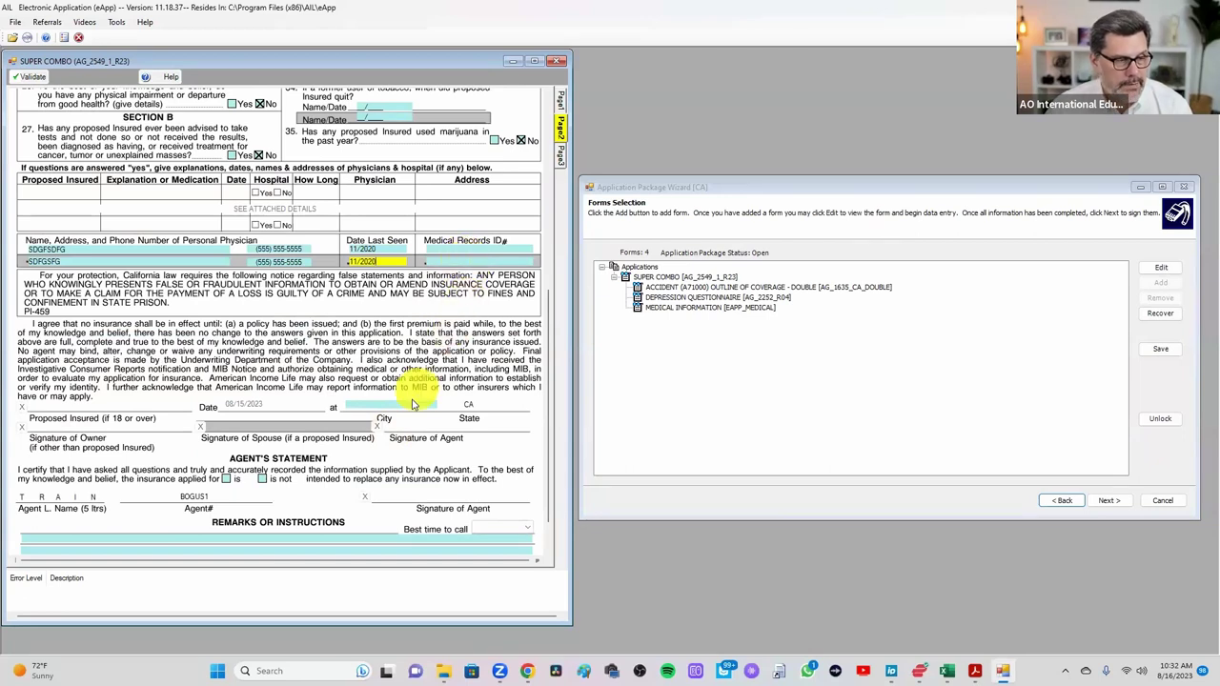
click(399, 410)
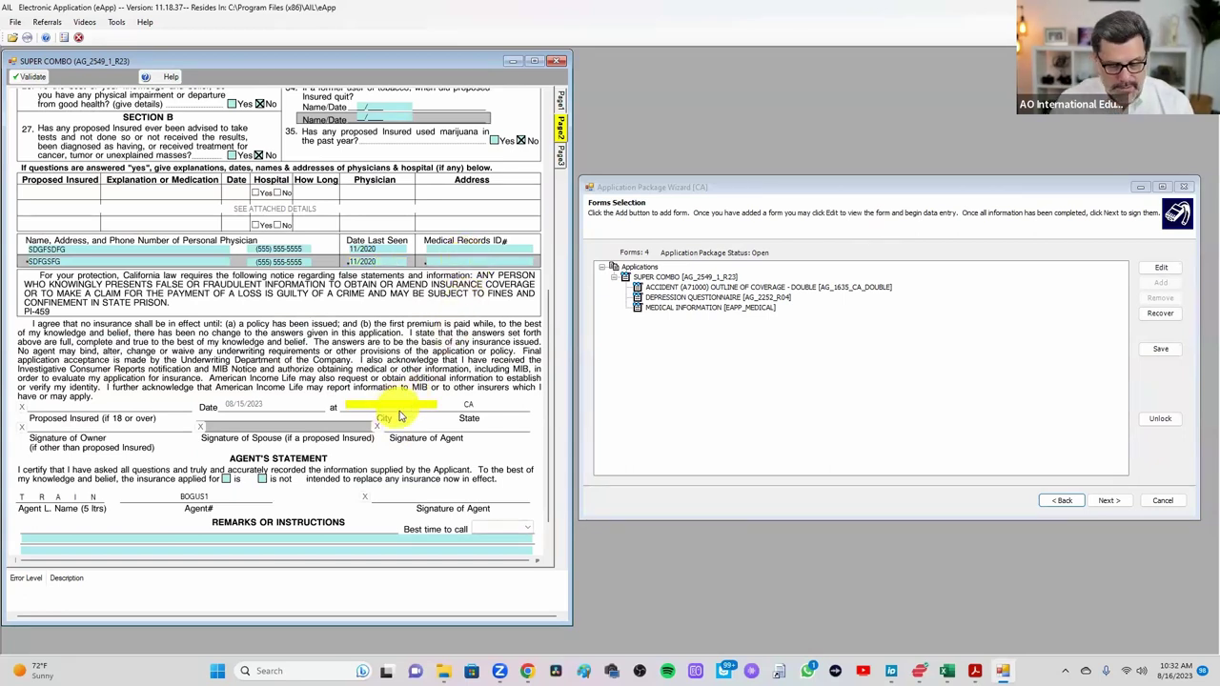
text(SAN J)
click(398, 416)
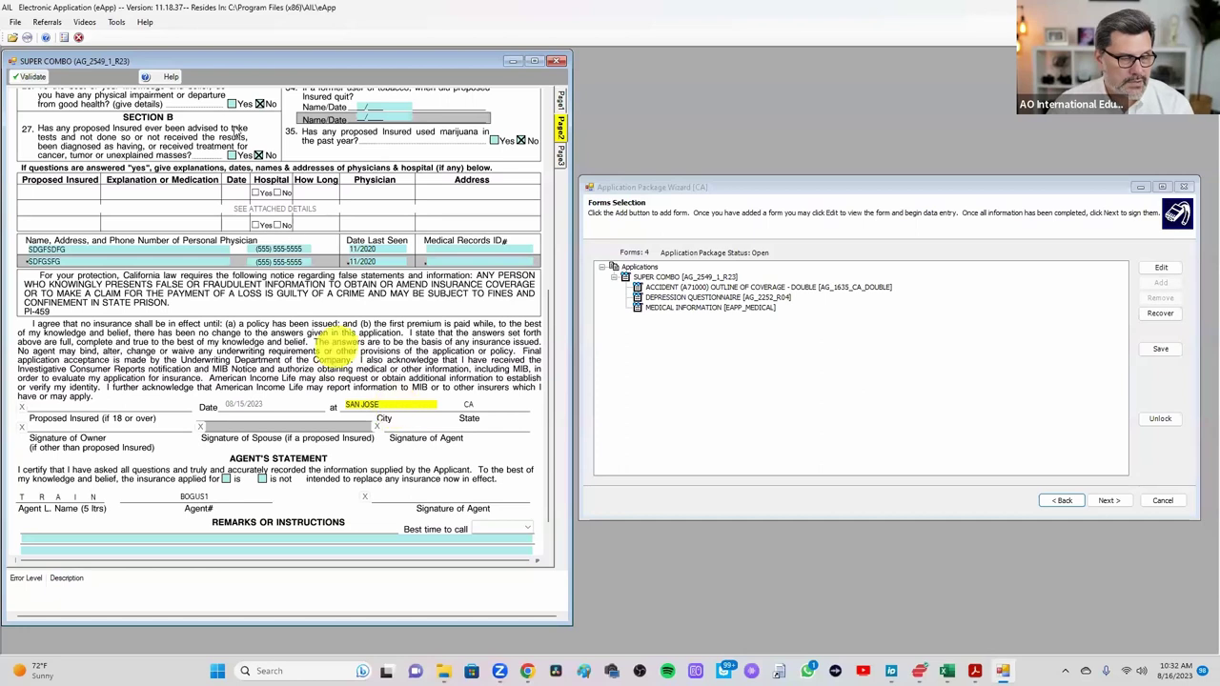
scroll(314, 314, up, 1)
click(559, 100)
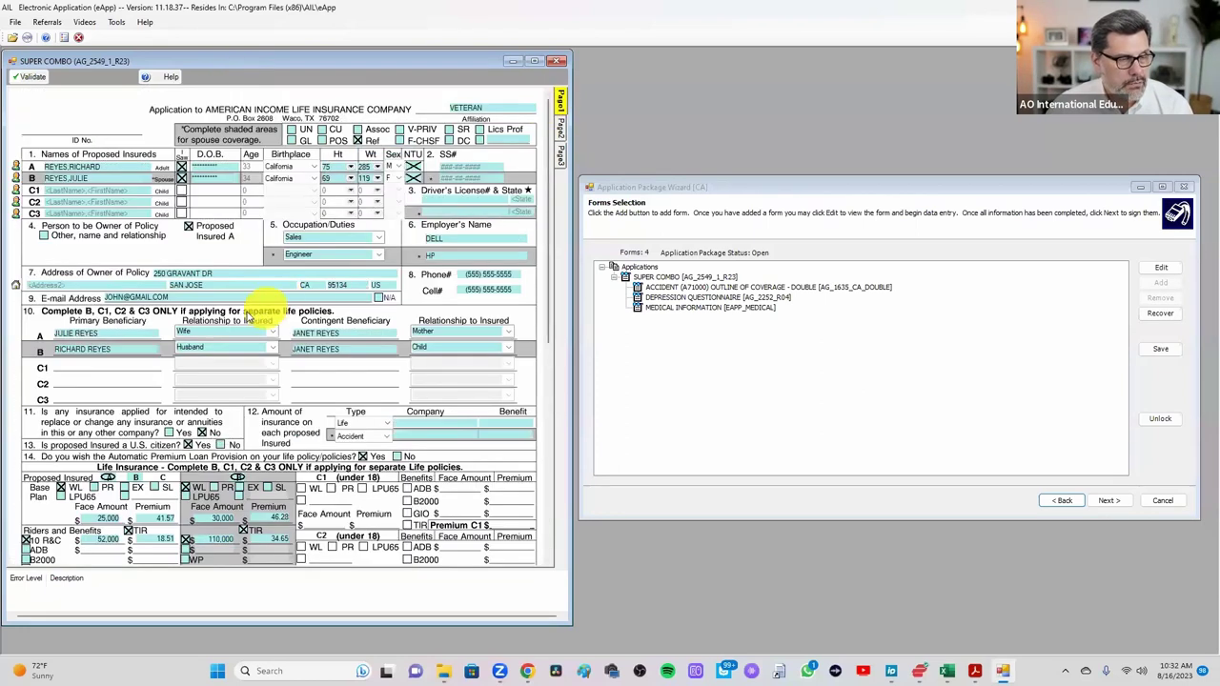
click(559, 126)
scroll(372, 415, down, 2)
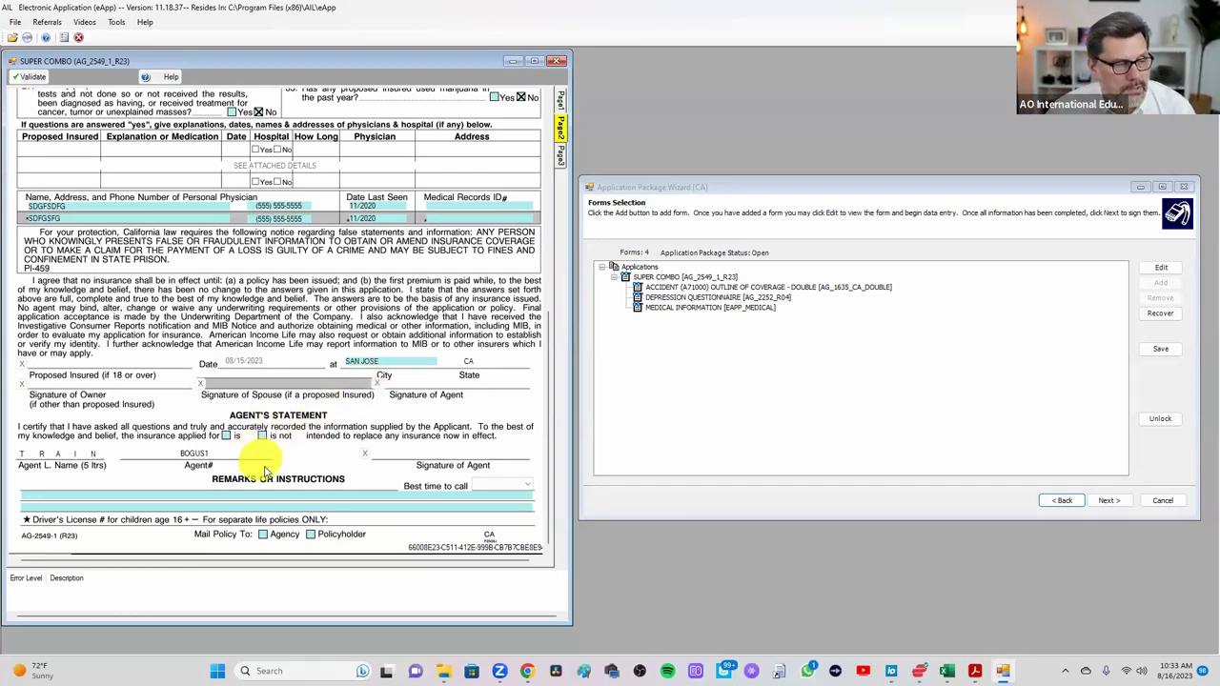
click(259, 437)
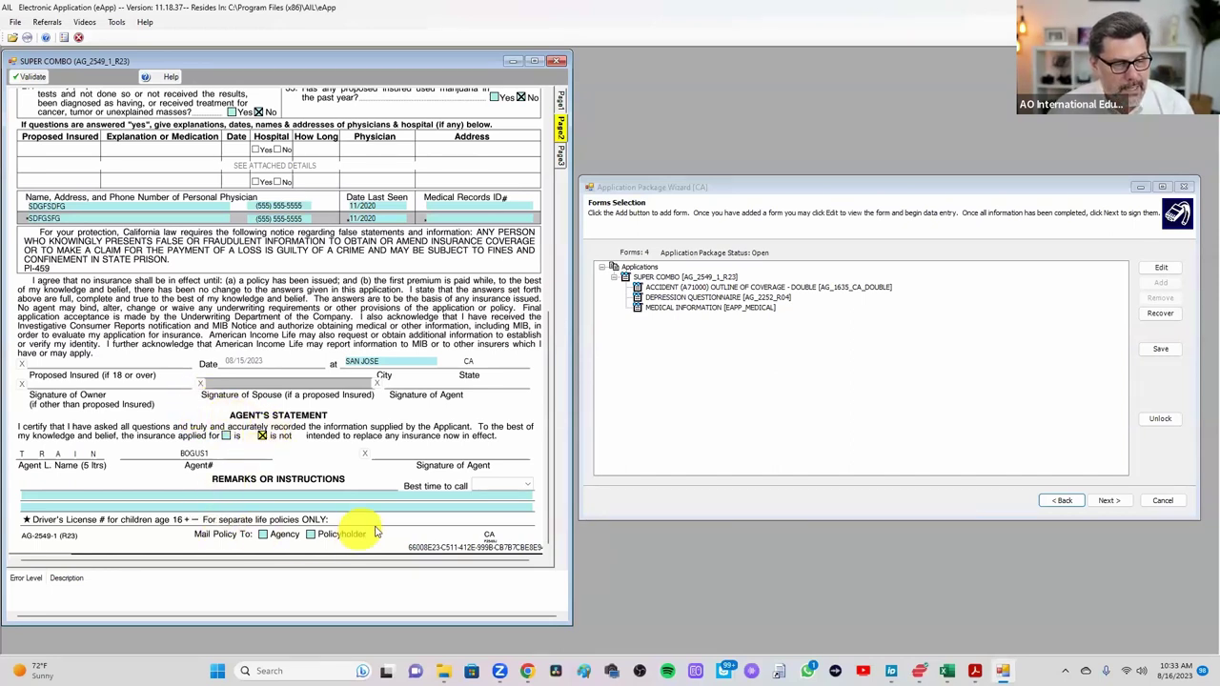
click(508, 487)
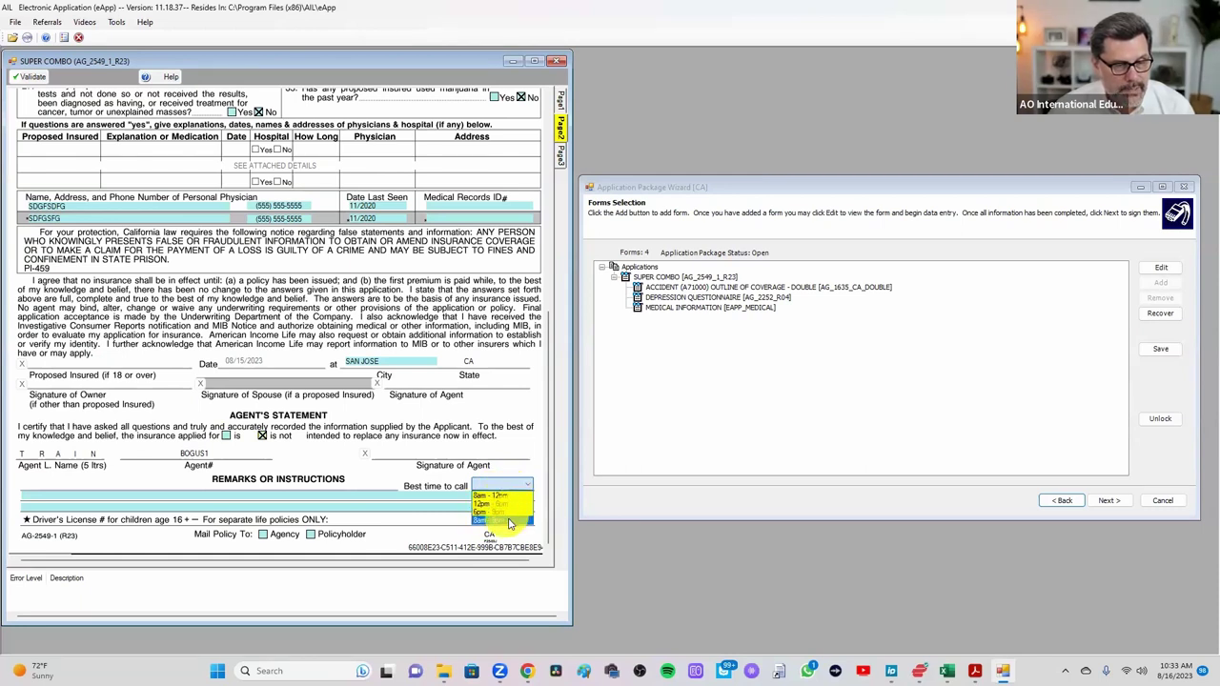
click(505, 521)
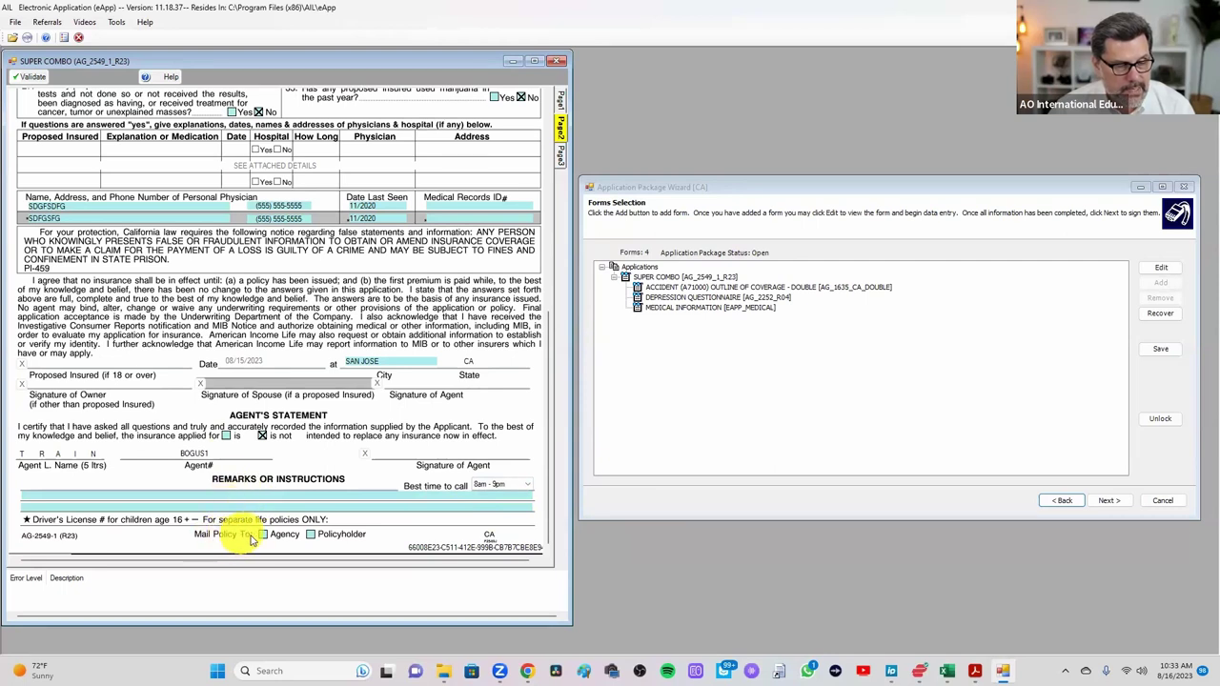
click(308, 534)
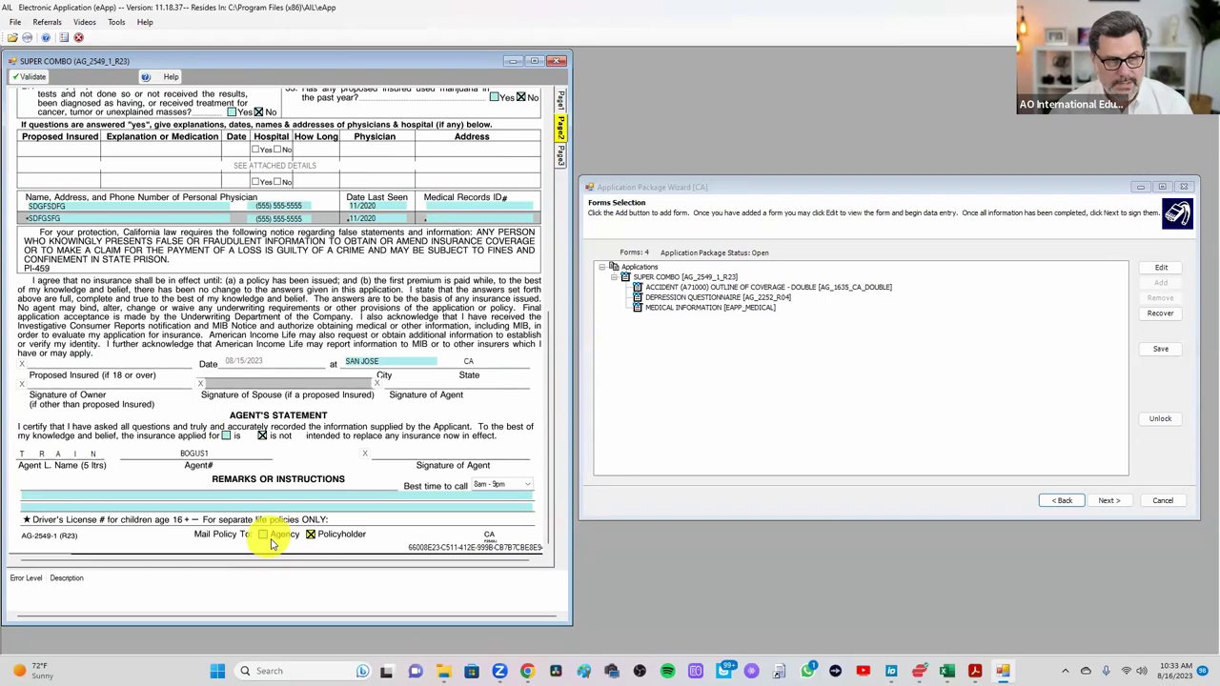
scroll(58, 410, up, 6)
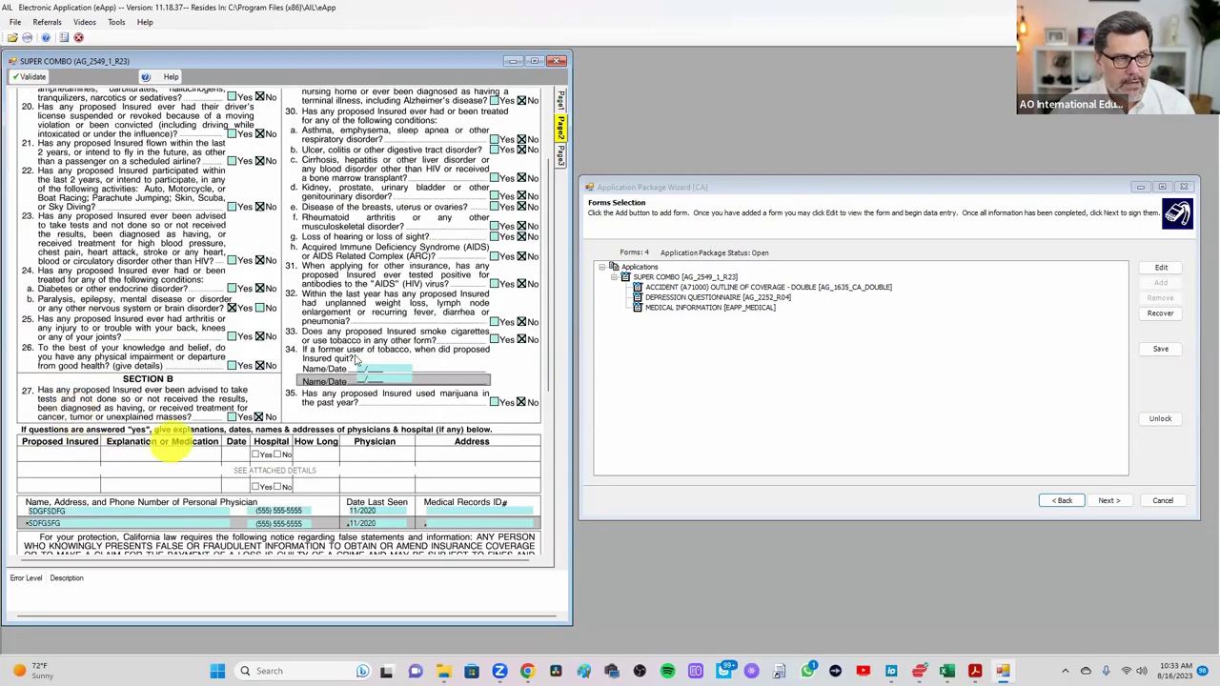
scroll(376, 276, down, 5)
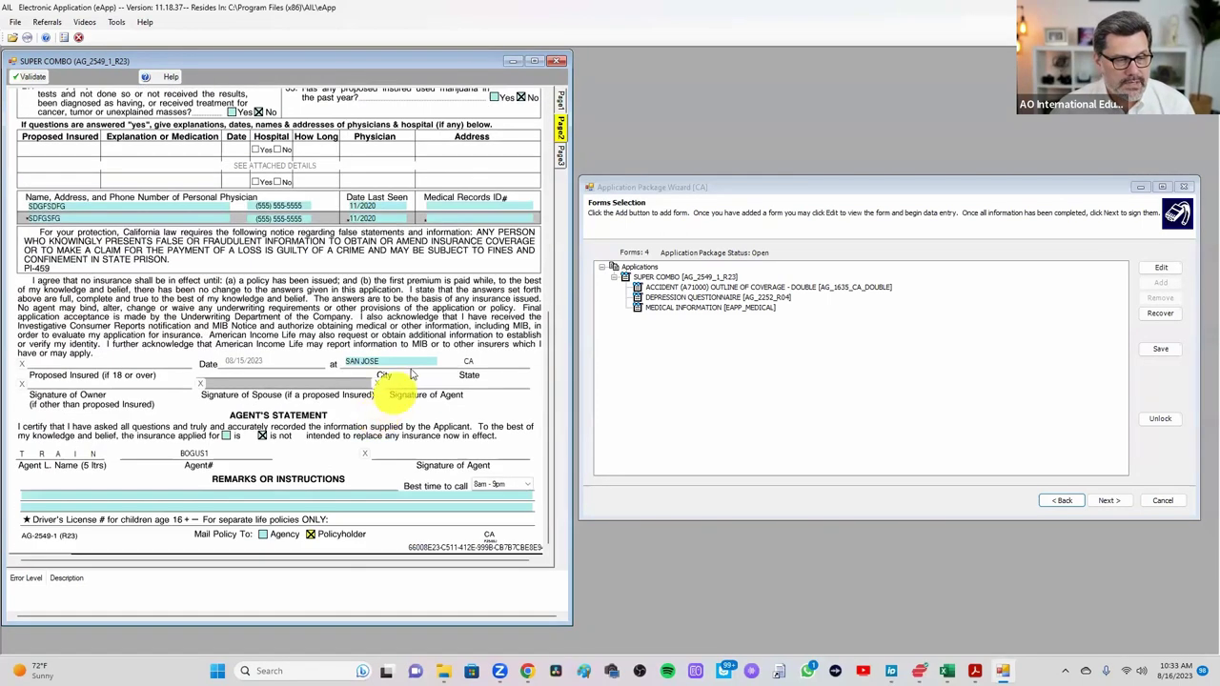
scroll(386, 472, up, 5)
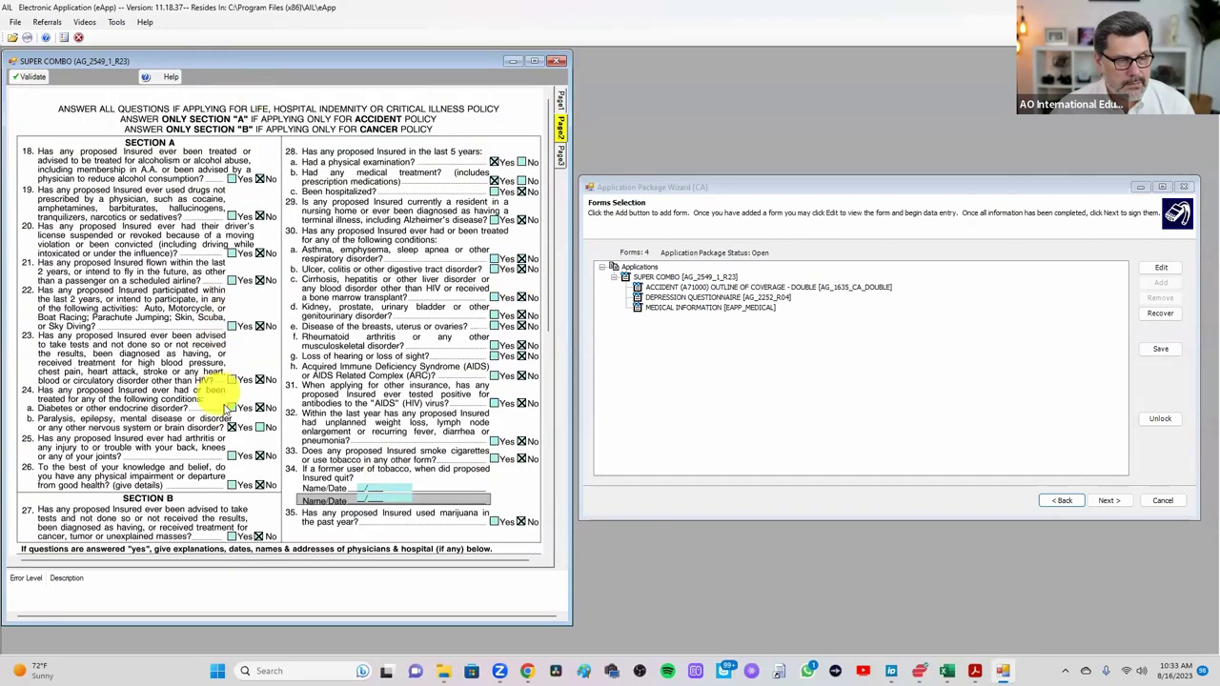
- Show Page 1 of the Super Combo and review it down to the preauthorized payment section
click(561, 105)
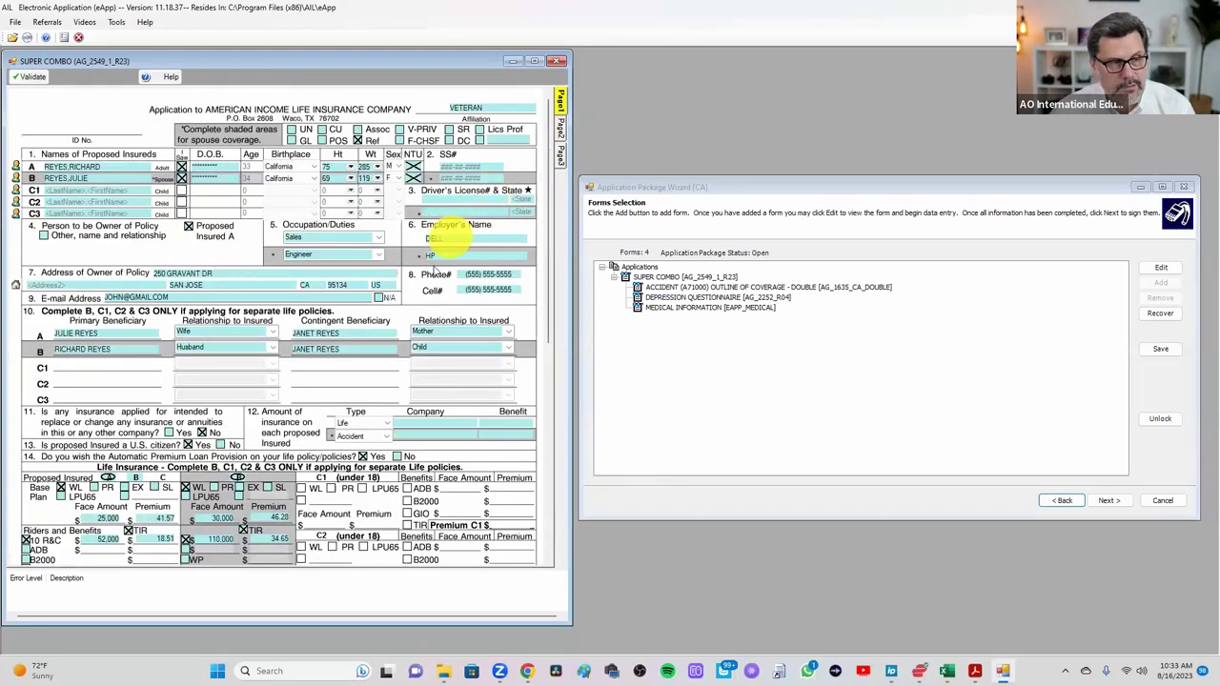
scroll(295, 448, down, 6)
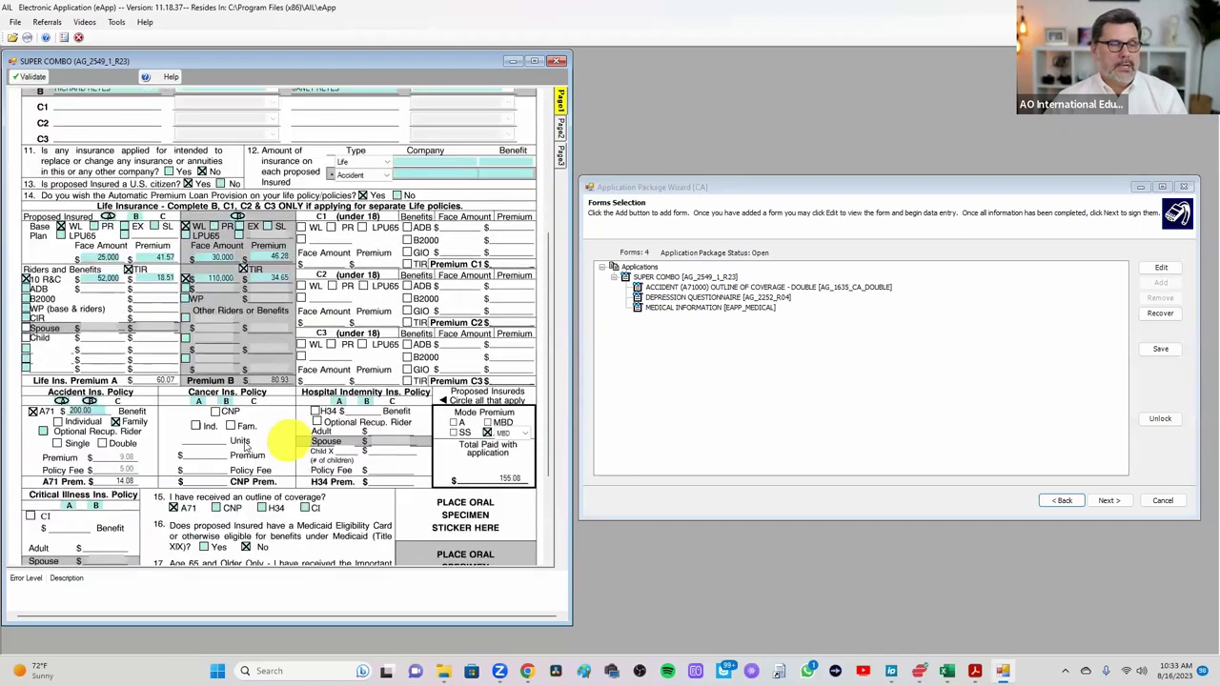
scroll(162, 505, down, 2)
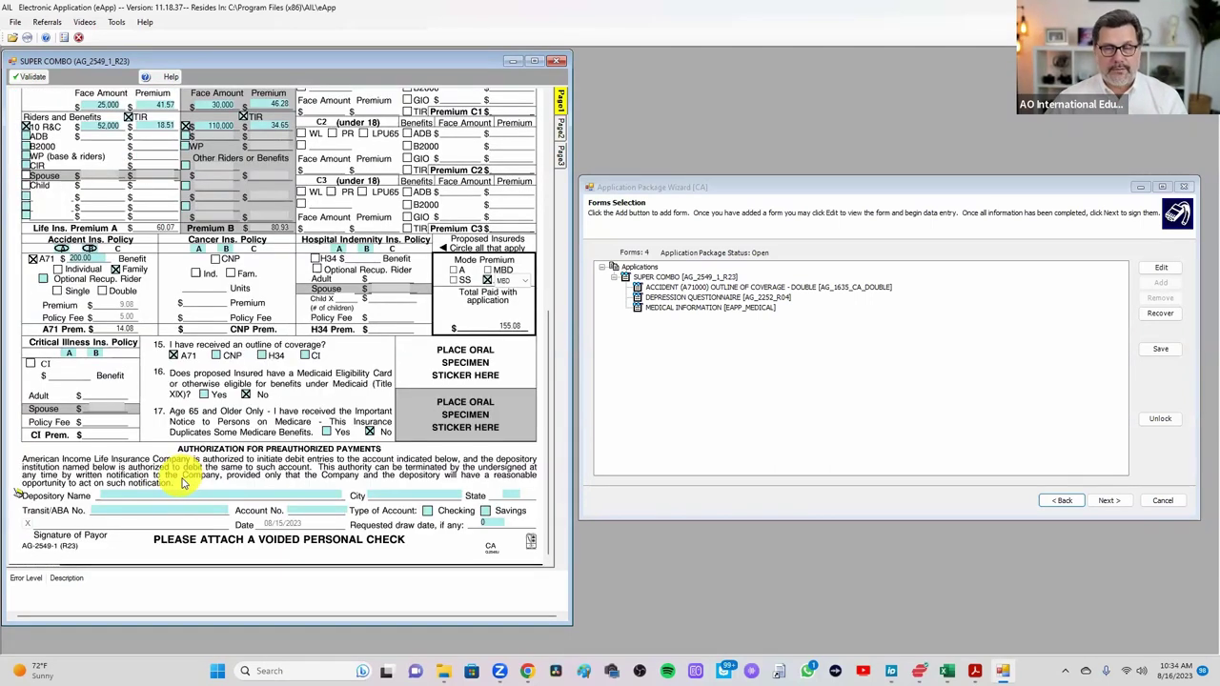
scroll(184, 475, up, 10)
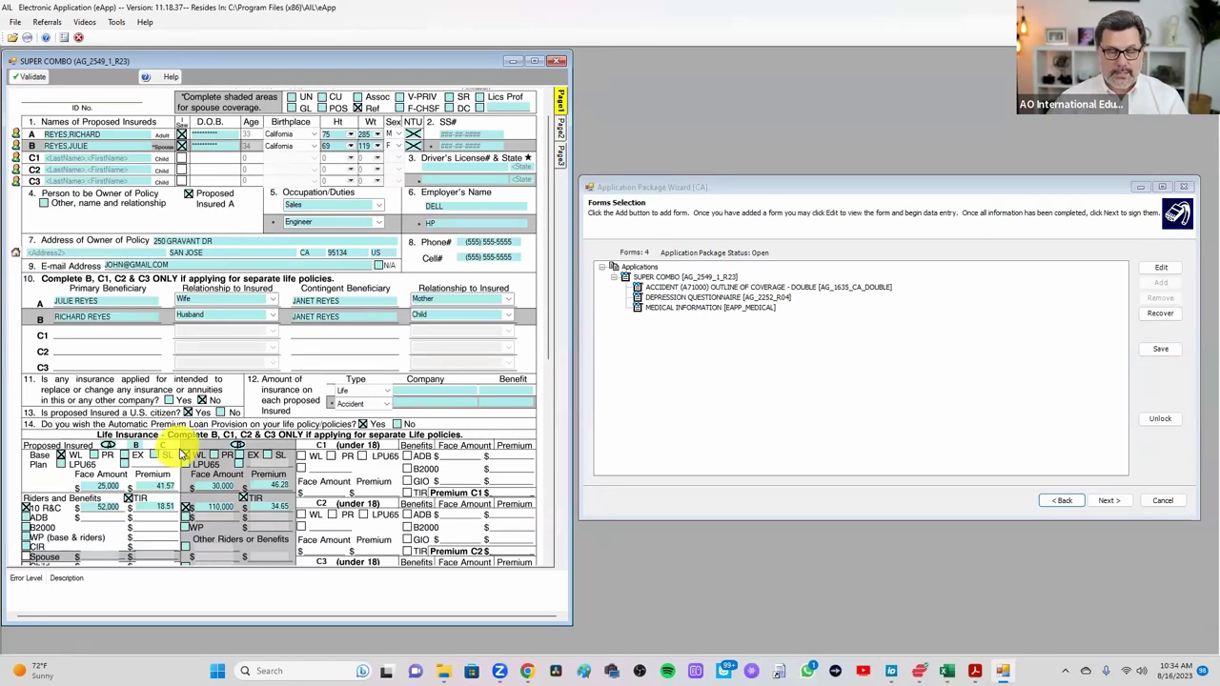
- Enter the Social Security numbers for insureds A and B in the SS# fields
scroll(289, 296, up, 1)
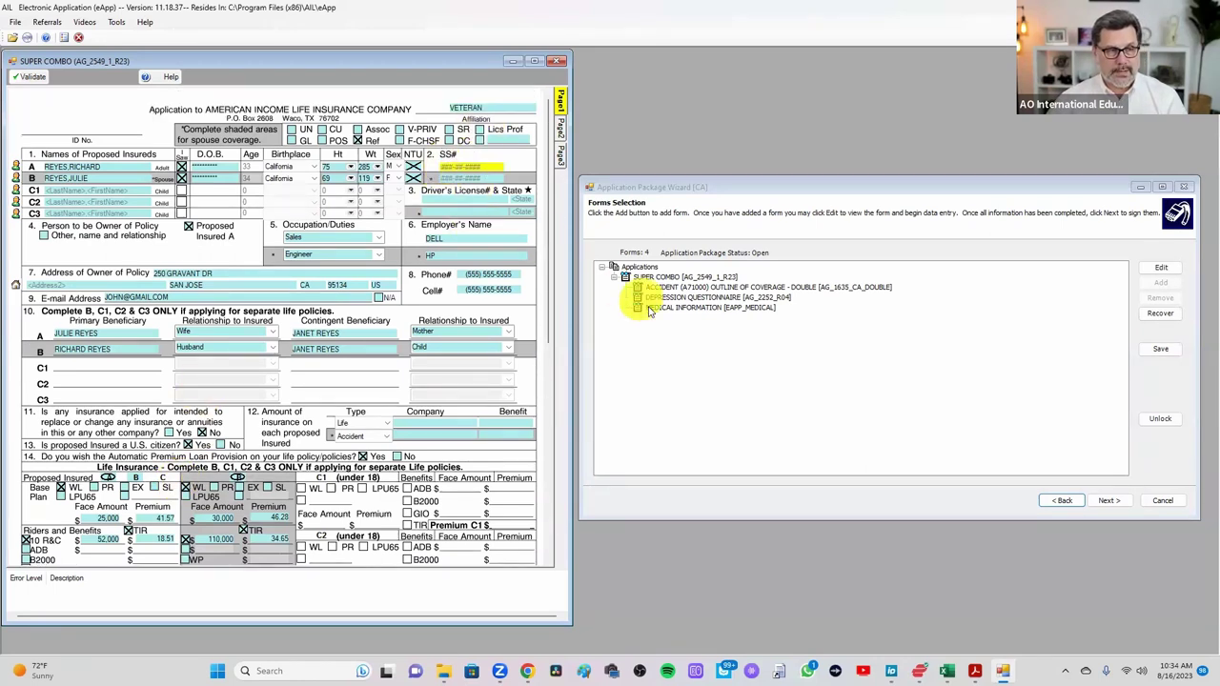
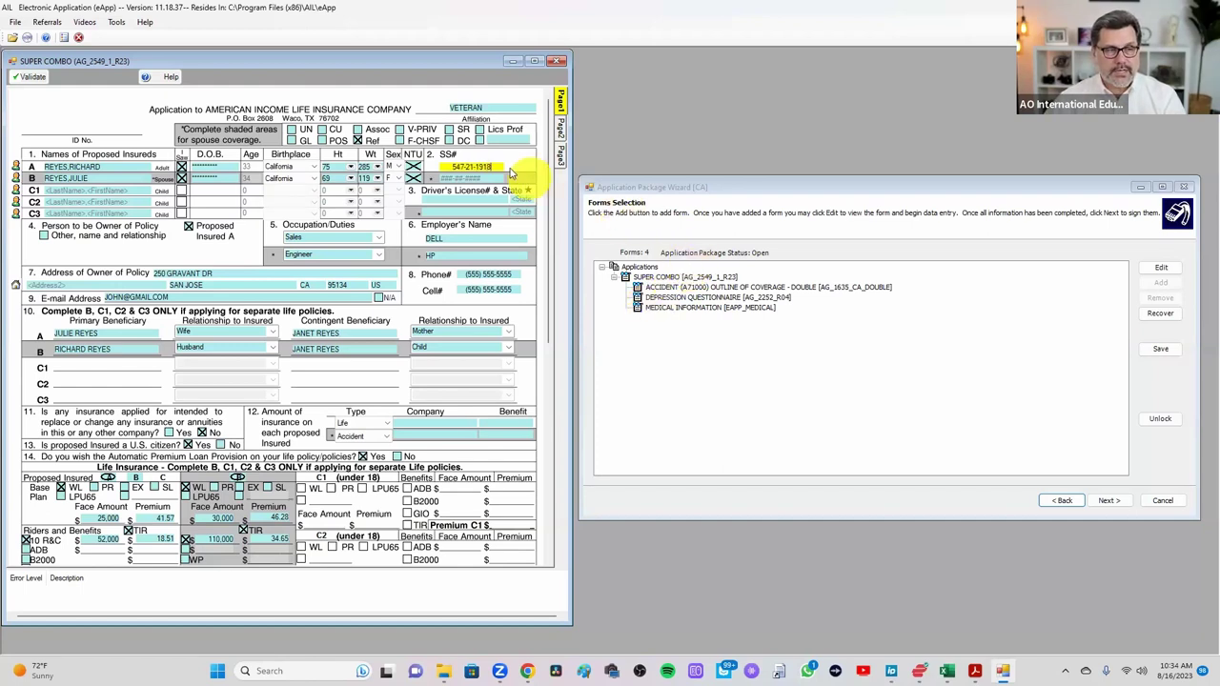
click(484, 168)
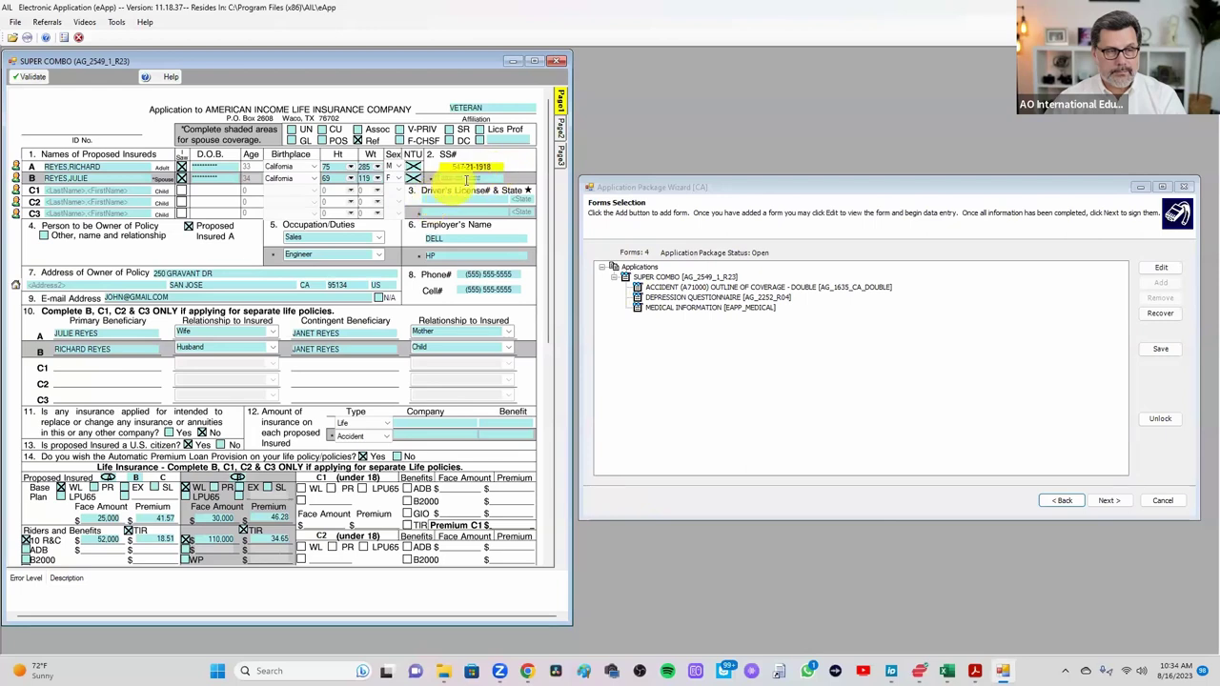
click(458, 179)
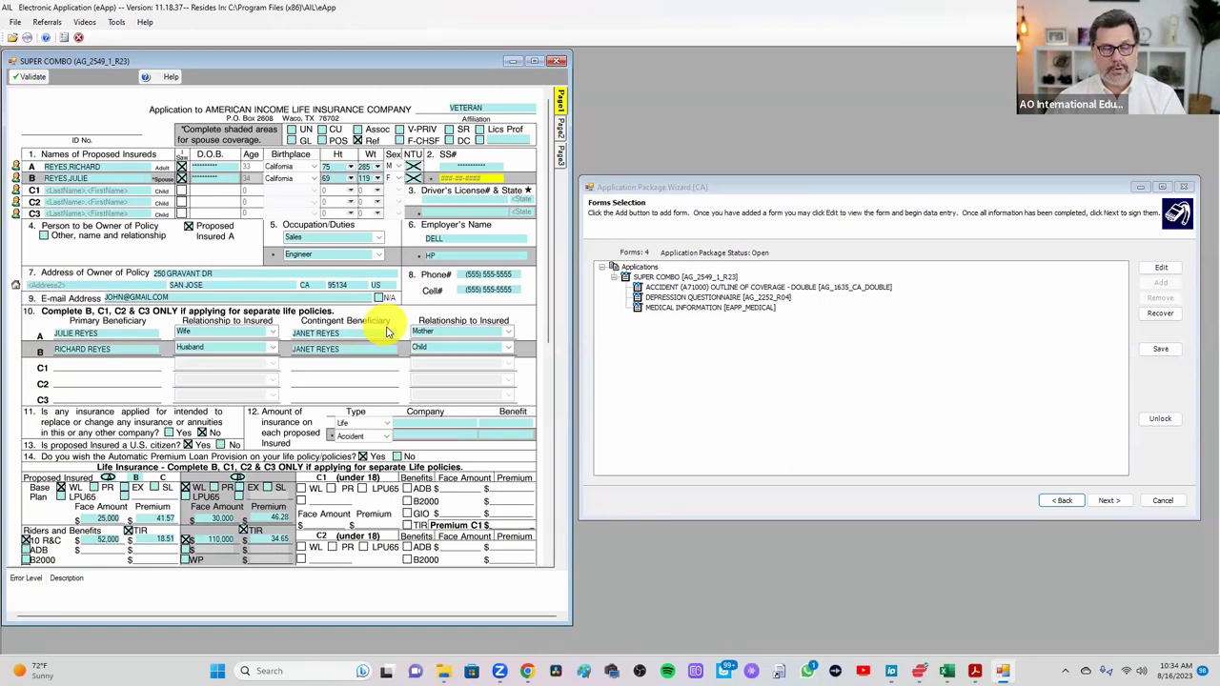
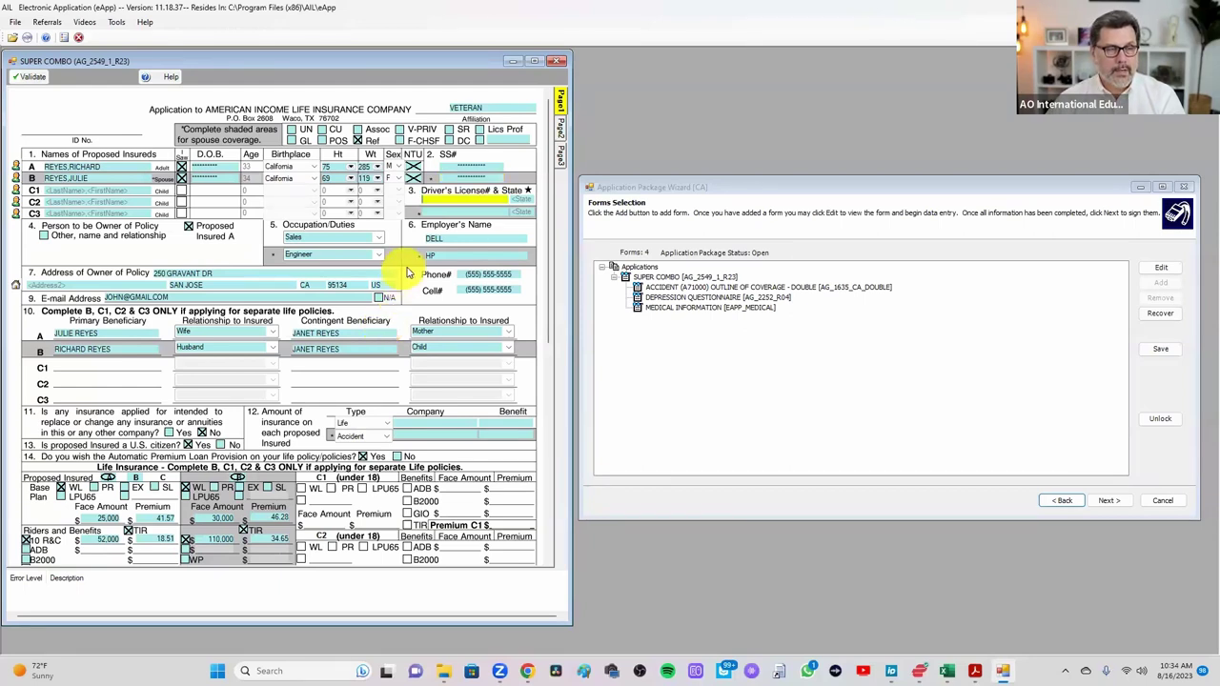
click(458, 210)
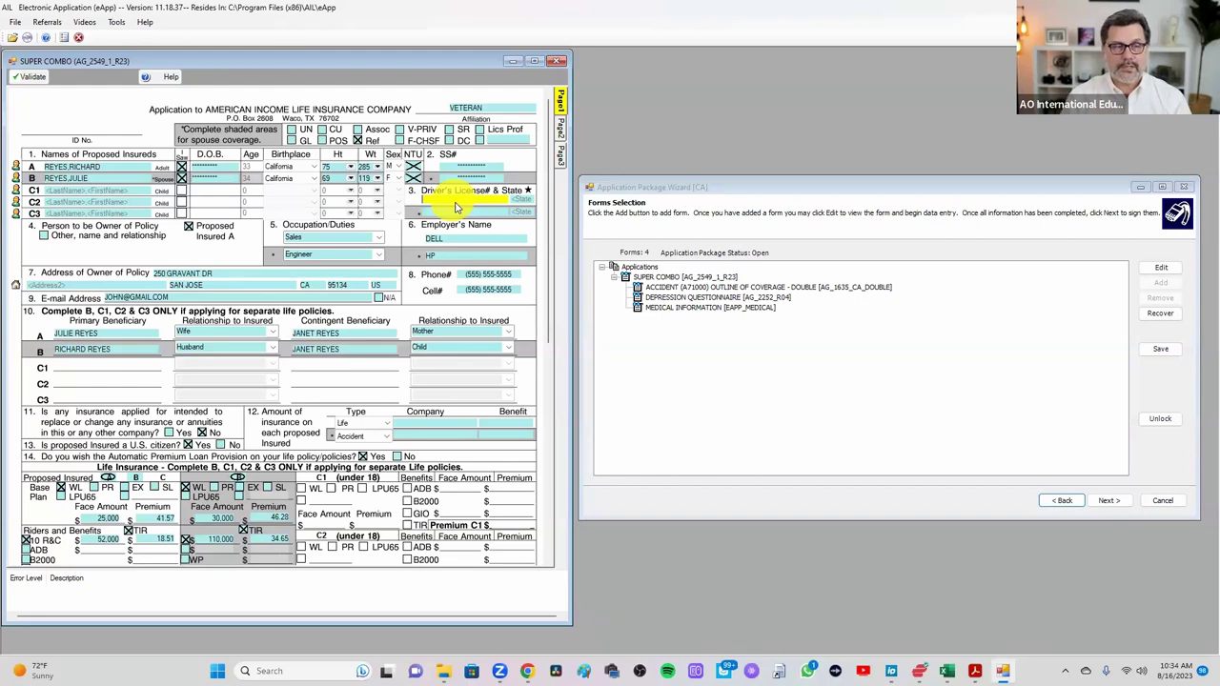
- Enter driver's license numbers for insureds A and B, each with issuing state CA
click(457, 198)
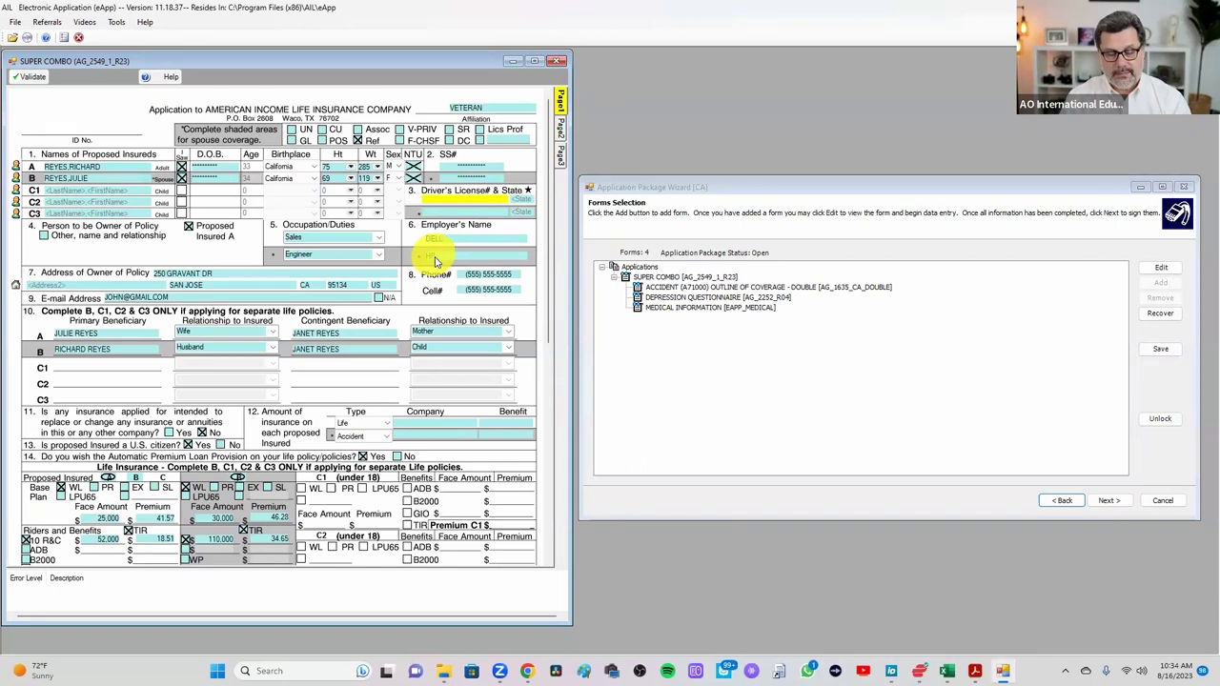
text(ADFAD)
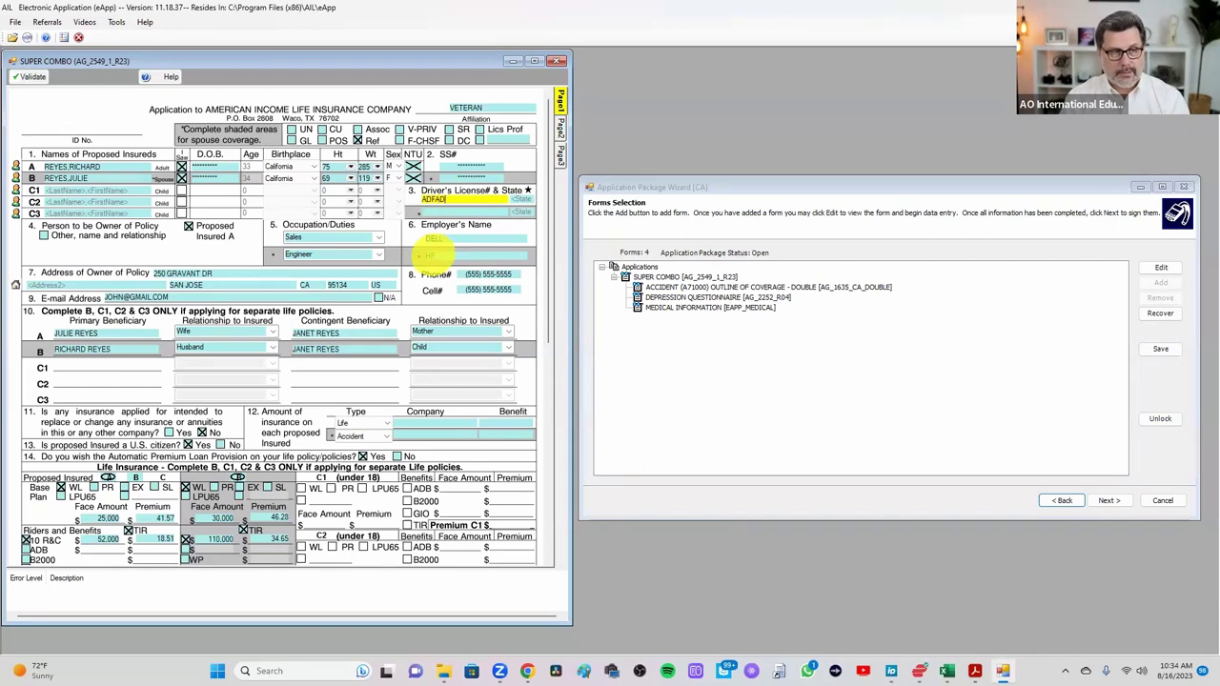
text(F1221)
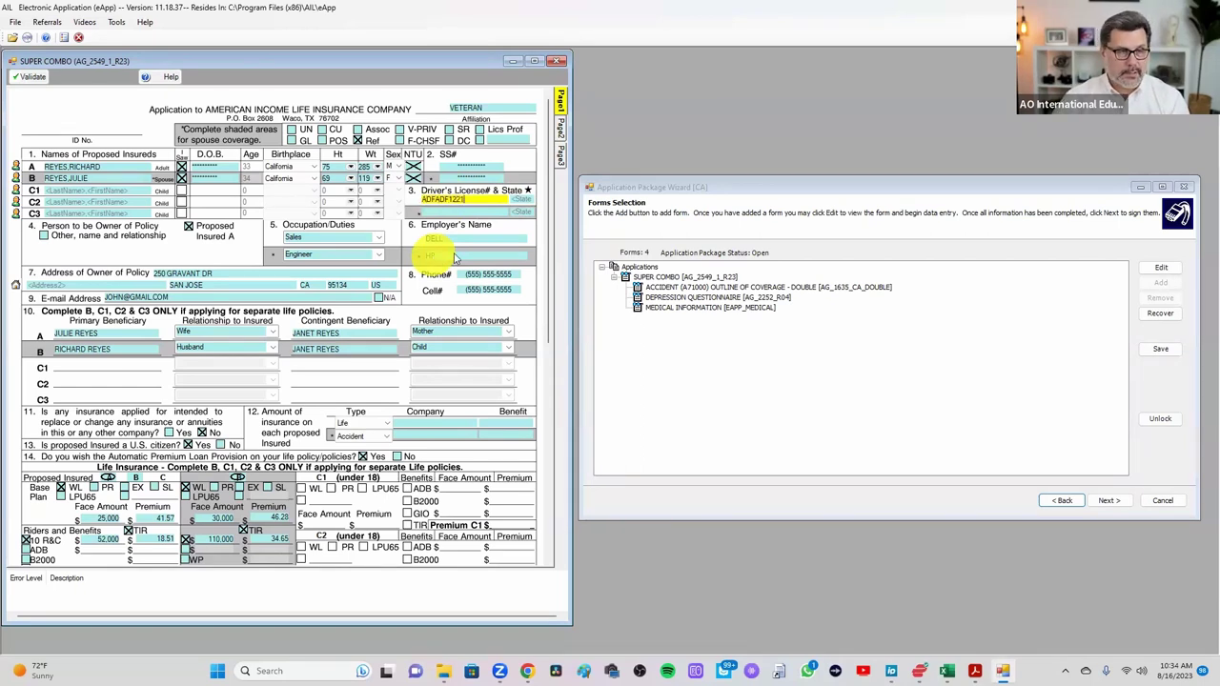
text(CA)
key(Tab)
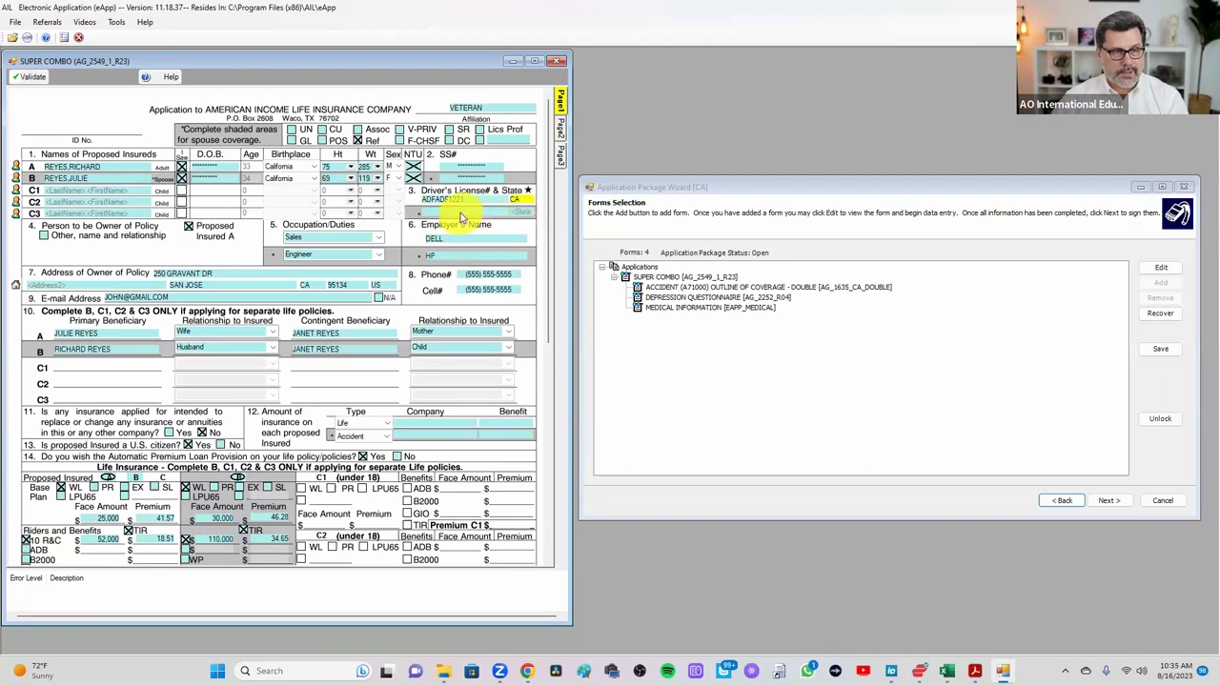
text(0)
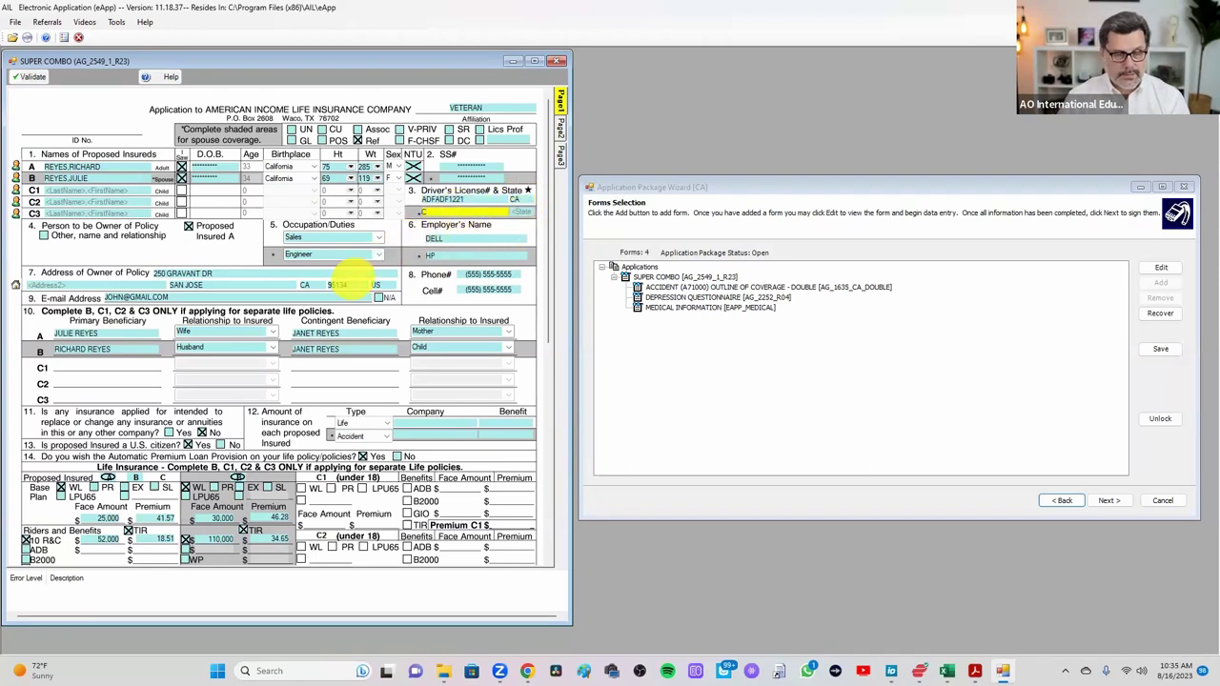
text(33)
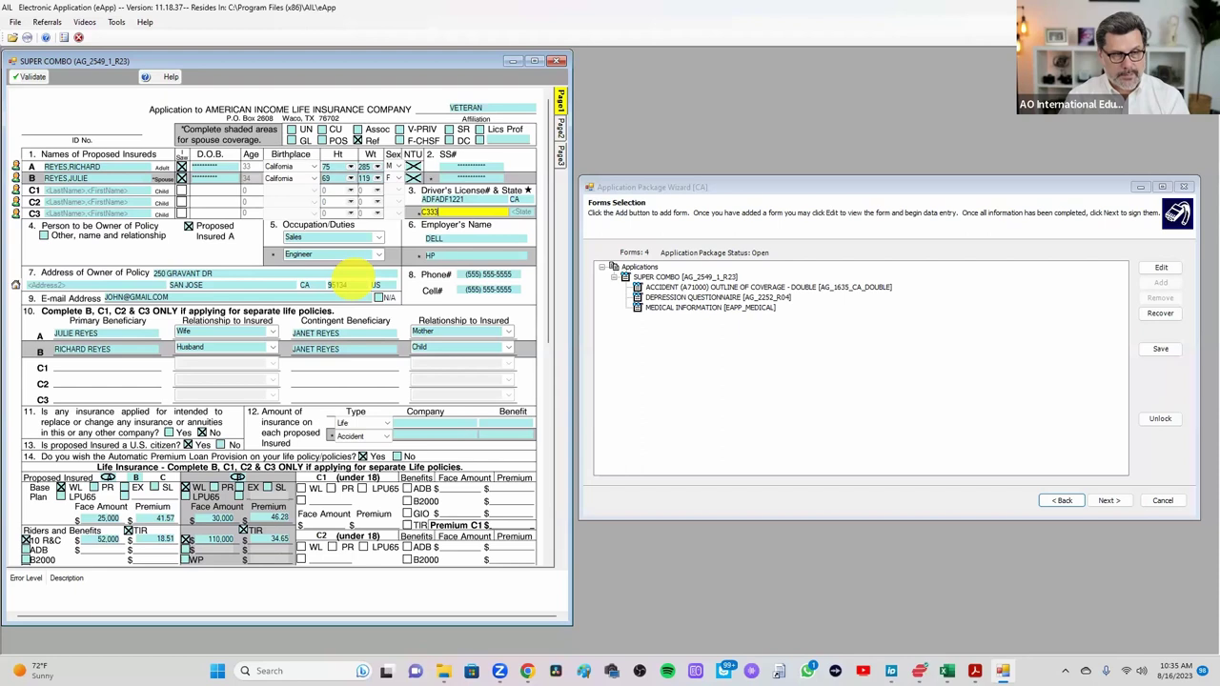
text(3)
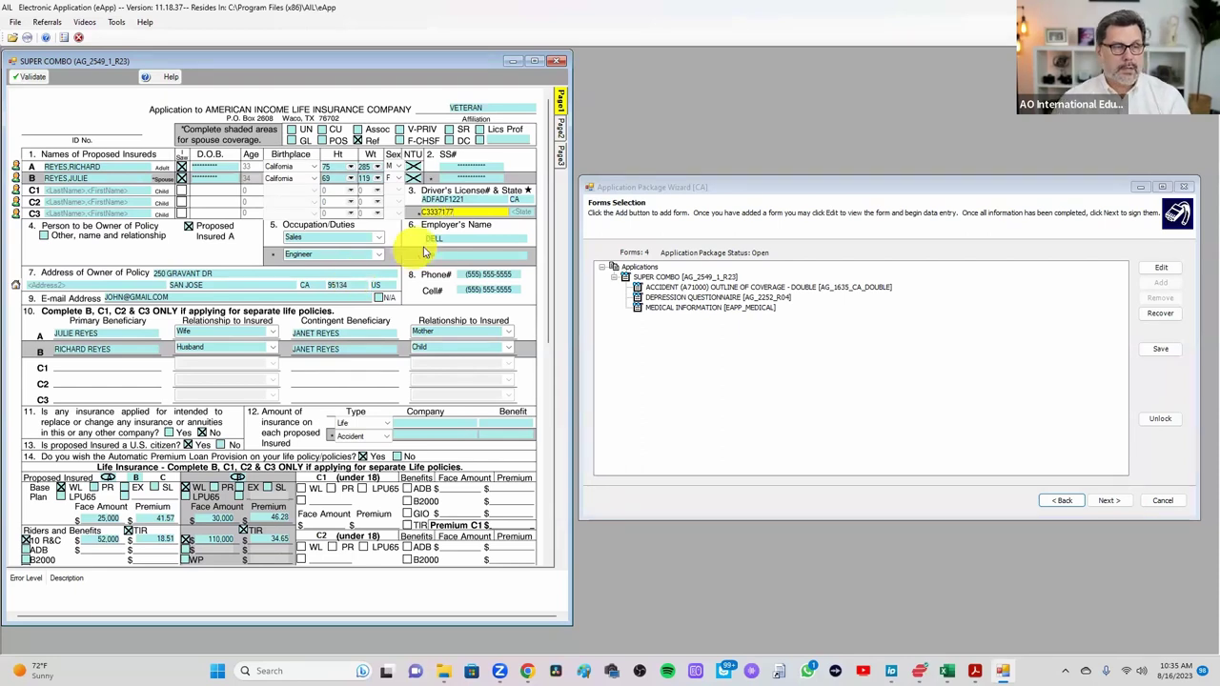
click(523, 212)
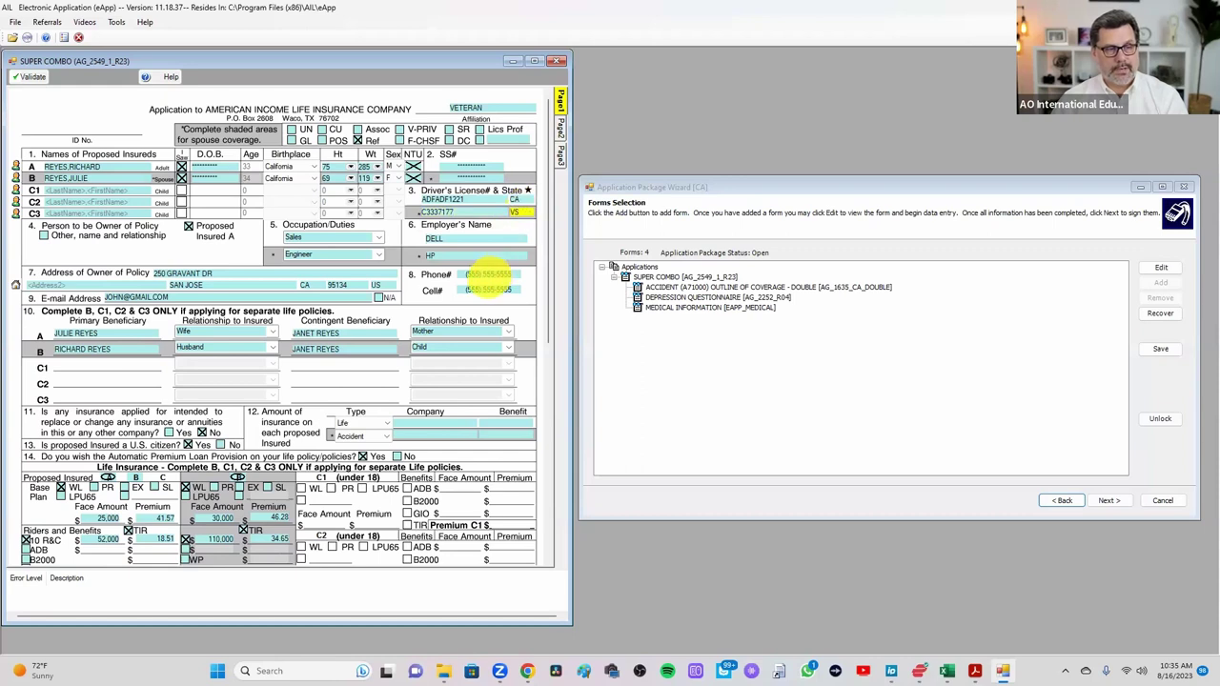
key(BackSpace)
text(CA)
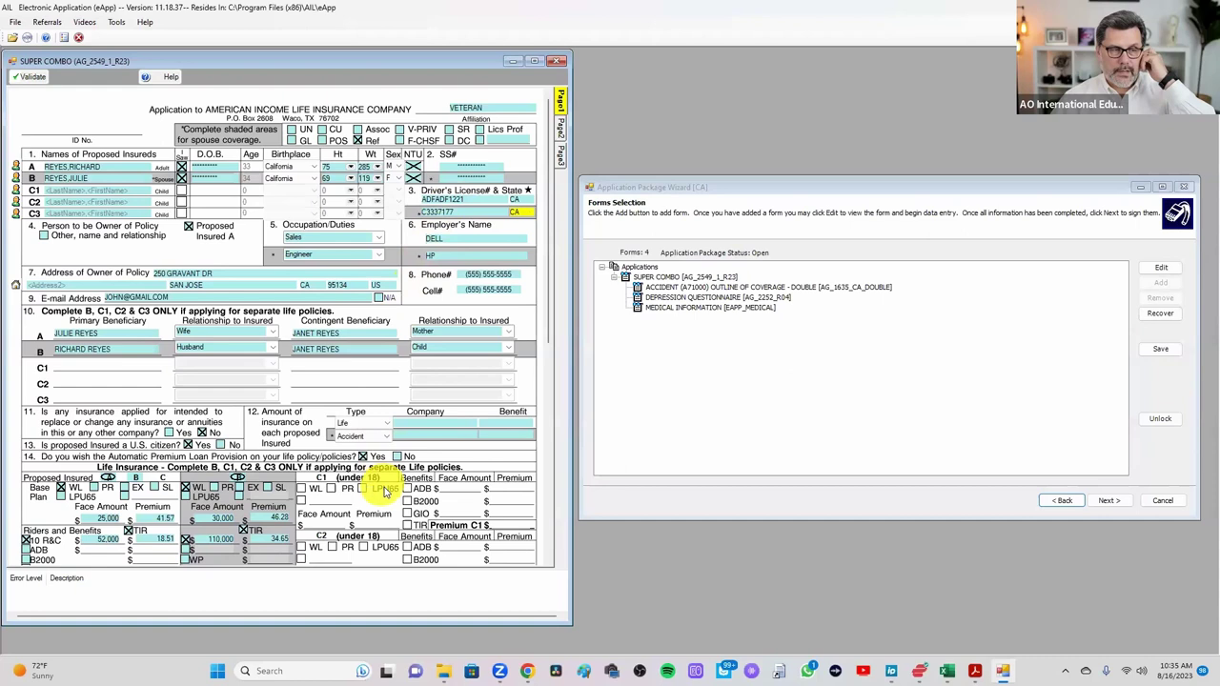
- Scroll to the Authorization for Preauthorized Payments section, then switch to the Planet AO dashboard in Chrome
scroll(388, 486, down, 3)
scroll(385, 490, down, 1)
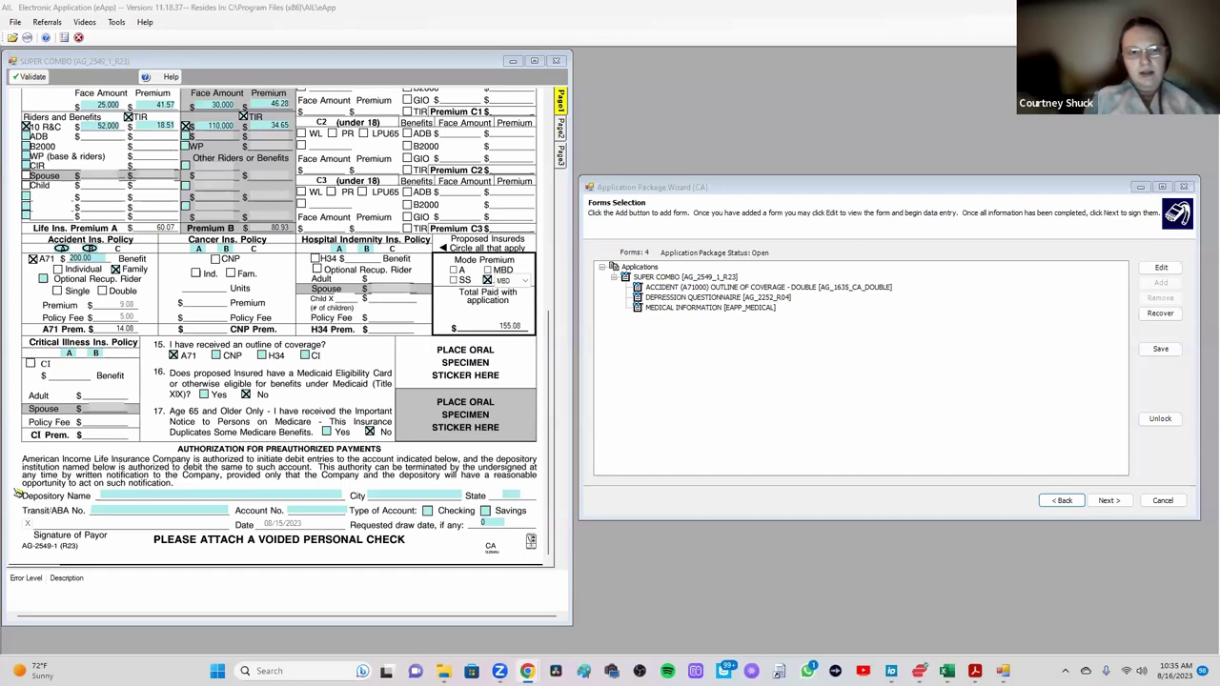
key(alt+Tab)
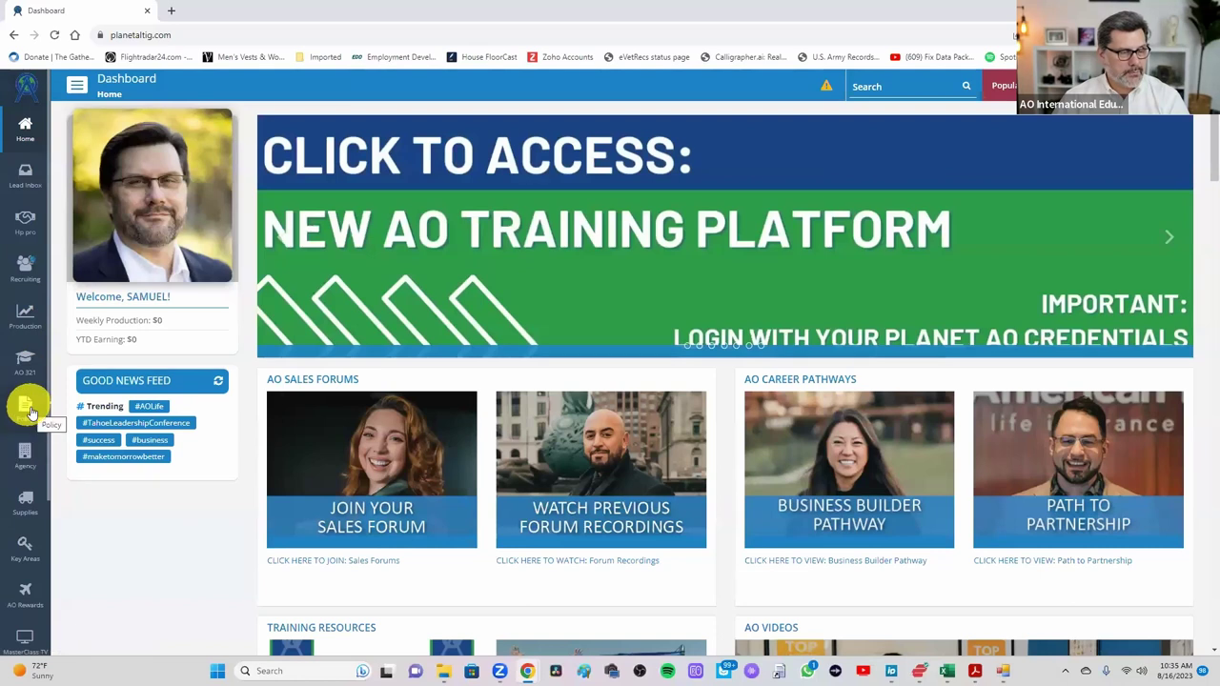
- Reload the Planet AO dashboard home and find the Recruiting and Sales tiles
mouse_move(31, 411)
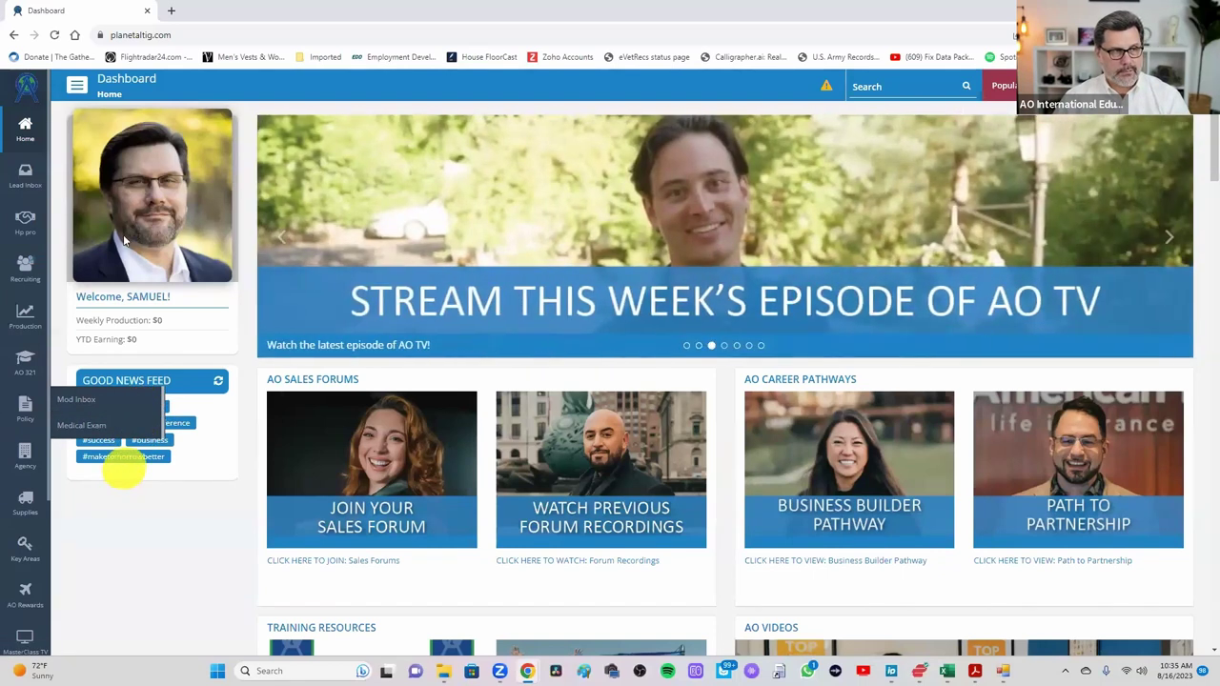
click(25, 133)
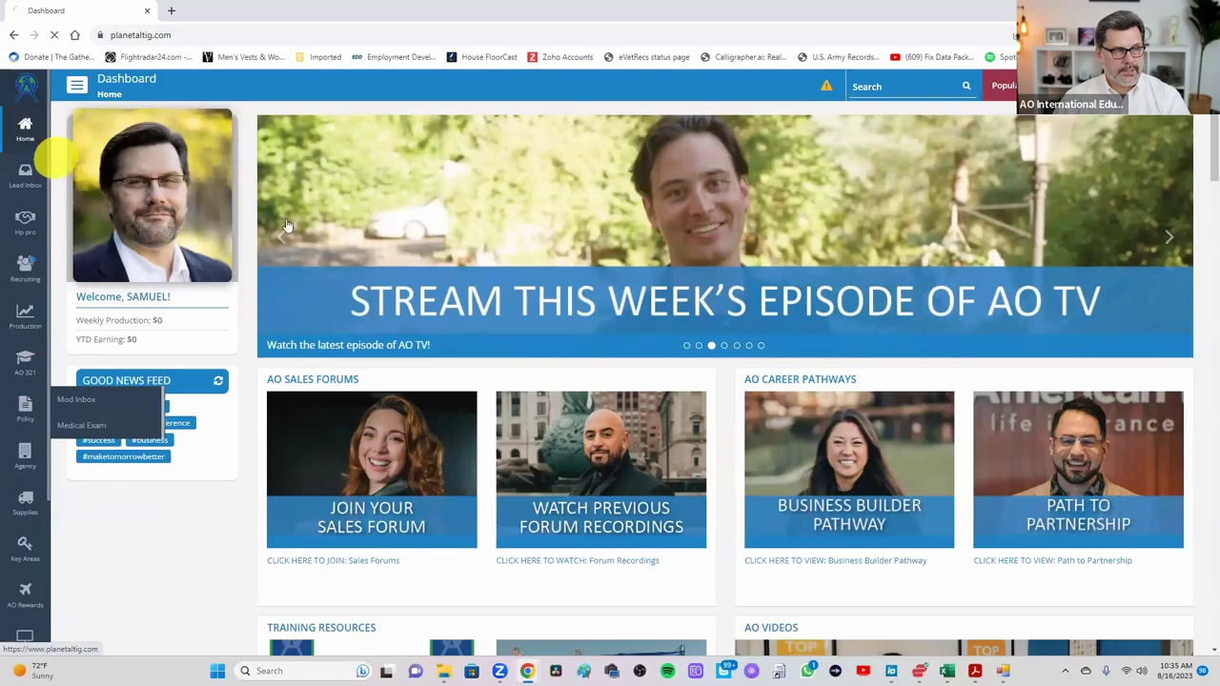
scroll(394, 519, down, 3)
scroll(394, 519, down, 10)
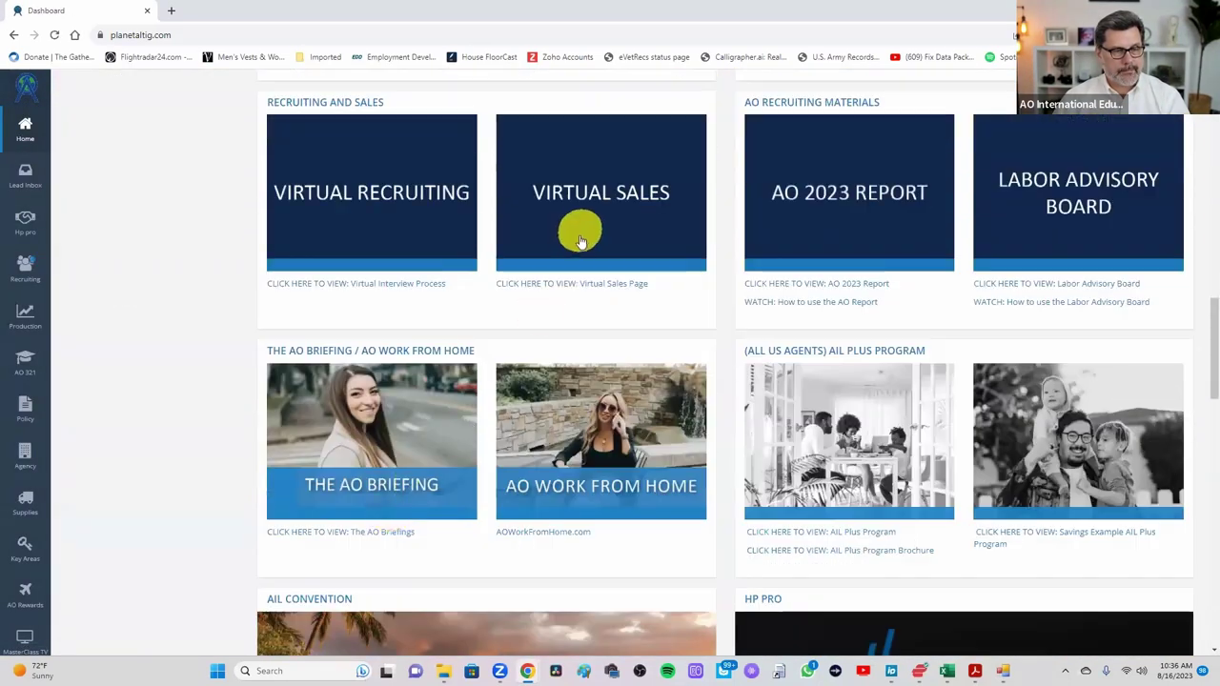
scroll(572, 250, down, 2)
scroll(571, 250, up, 3)
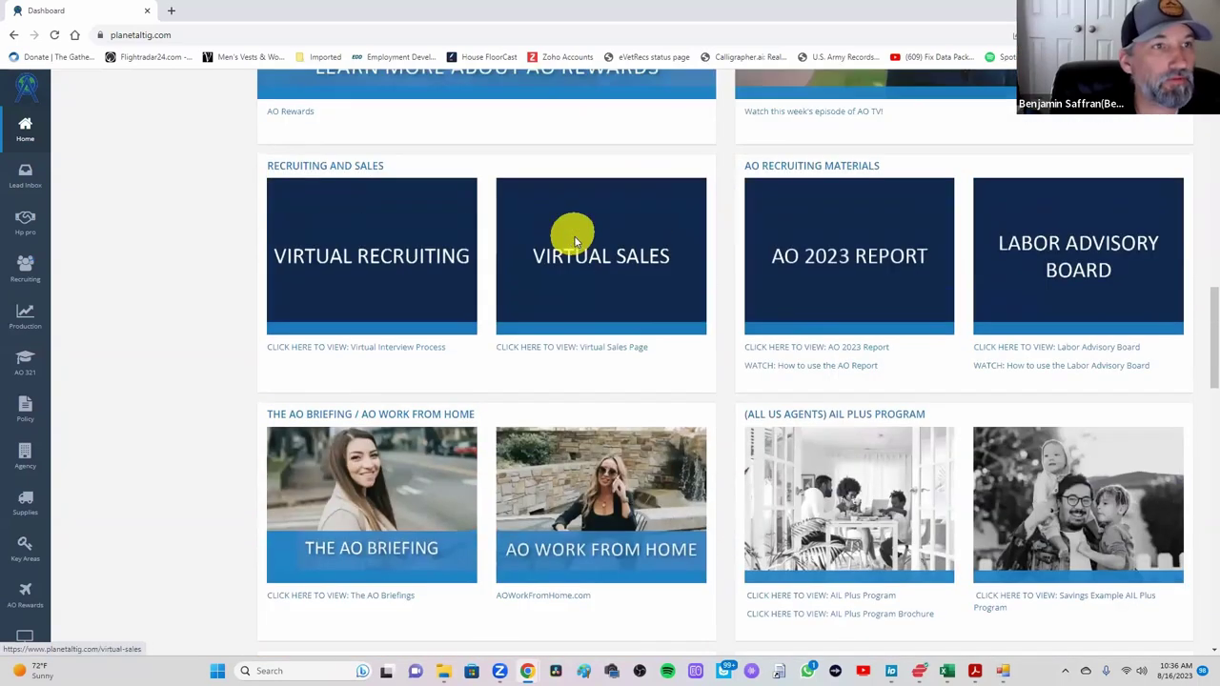
- Open Virtual Sales in a new tab and follow its Bank Account Verification link
click(572, 239)
scroll(399, 376, down, 1)
scroll(398, 377, down, 9)
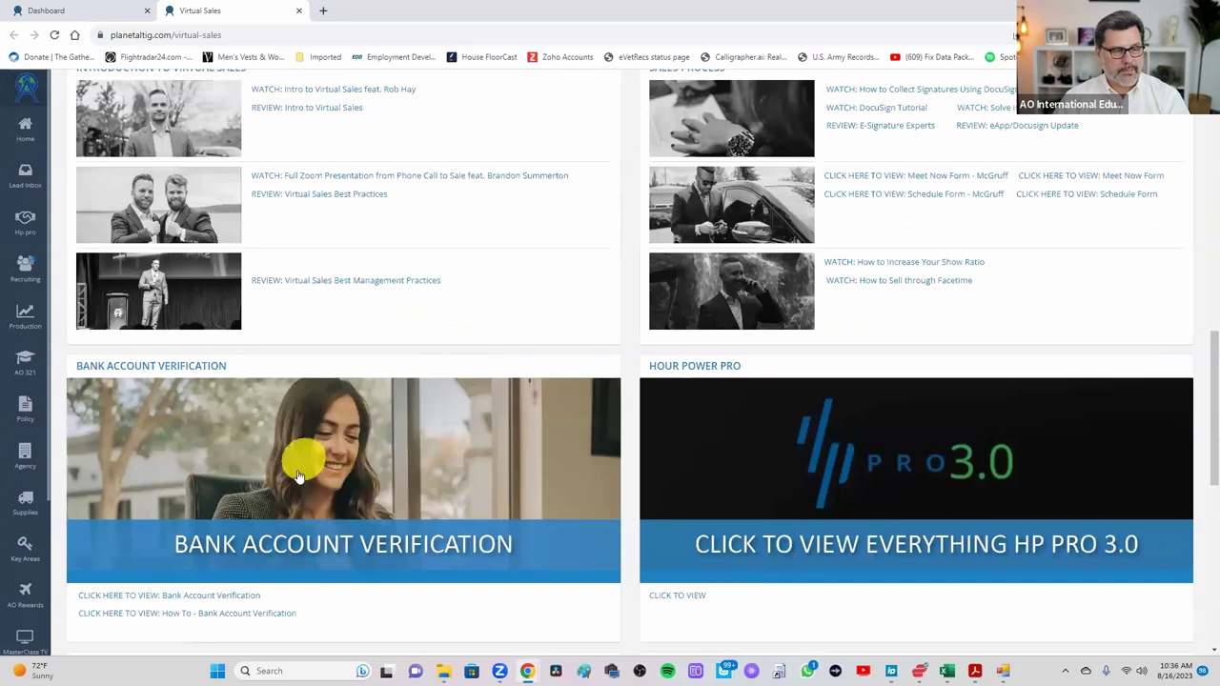
click(349, 429)
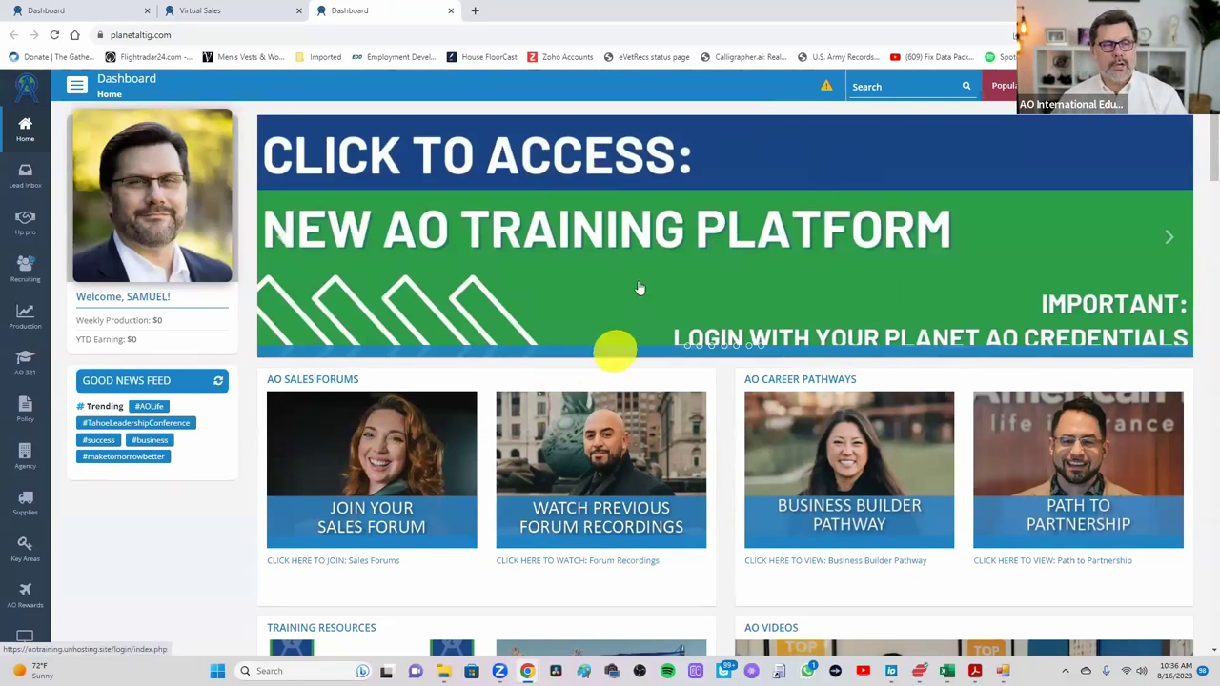
- Close the extra Dashboard tab, leaving only the Planet AO dashboard open
click(451, 10)
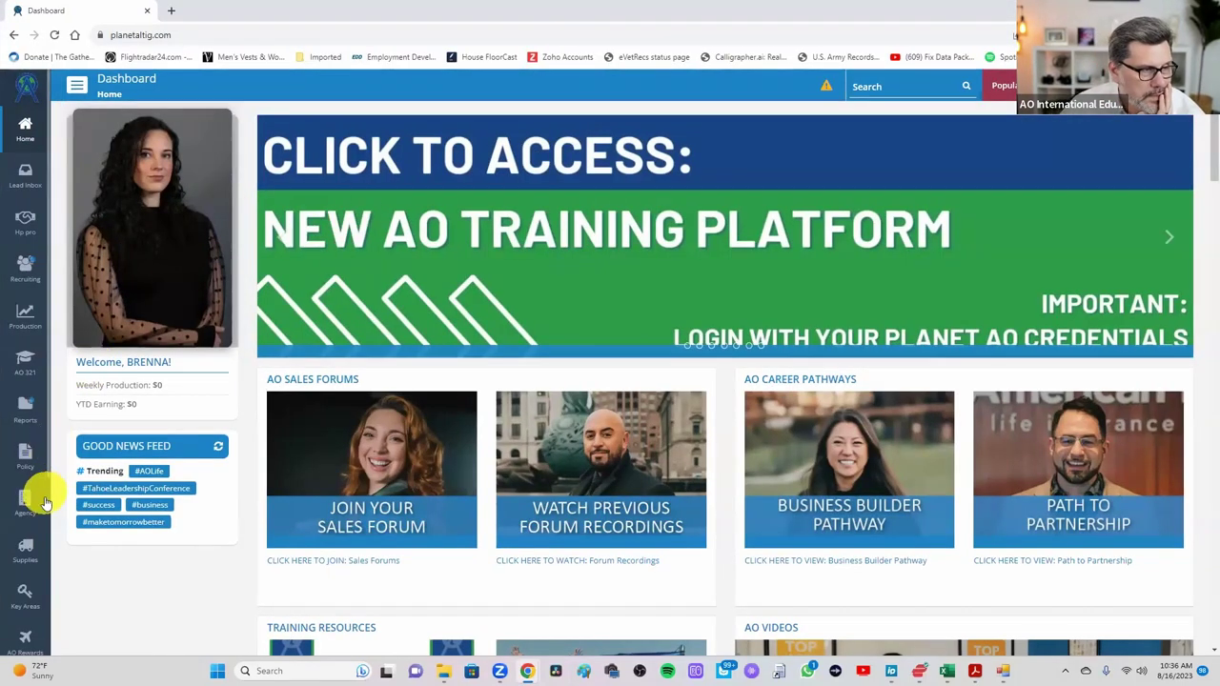
- Open Policy's Bank Account Verification form, and the dashboard home in a second tab
mouse_move(26, 458)
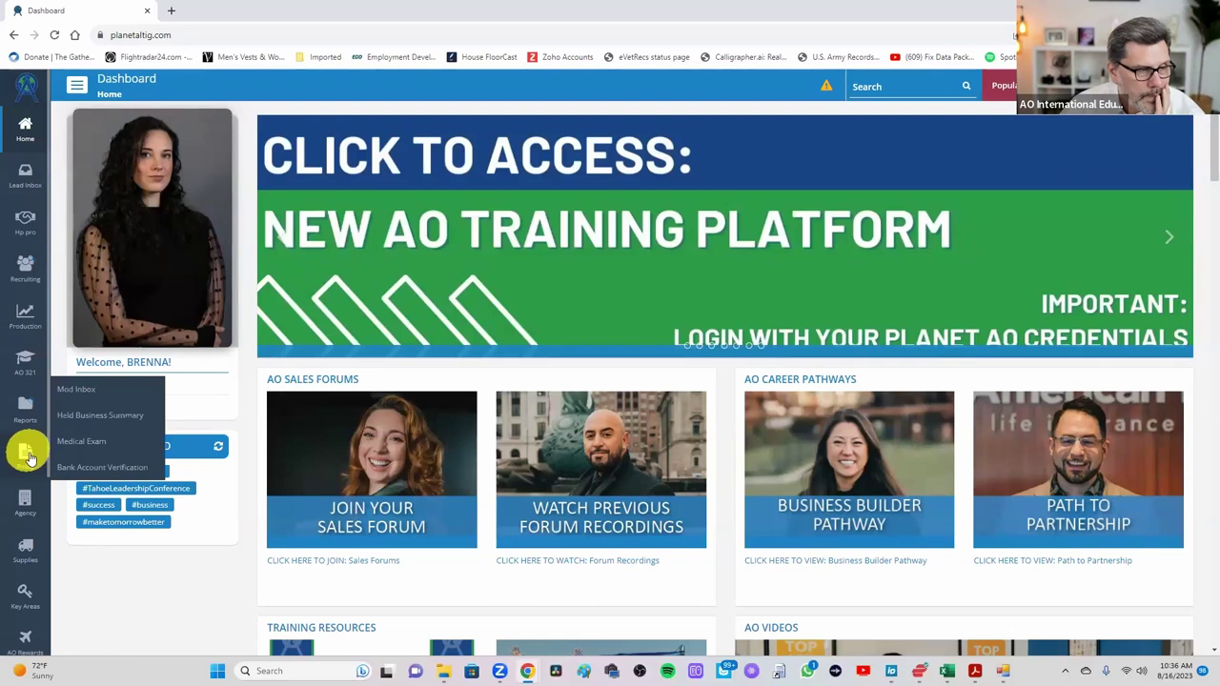
click(102, 469)
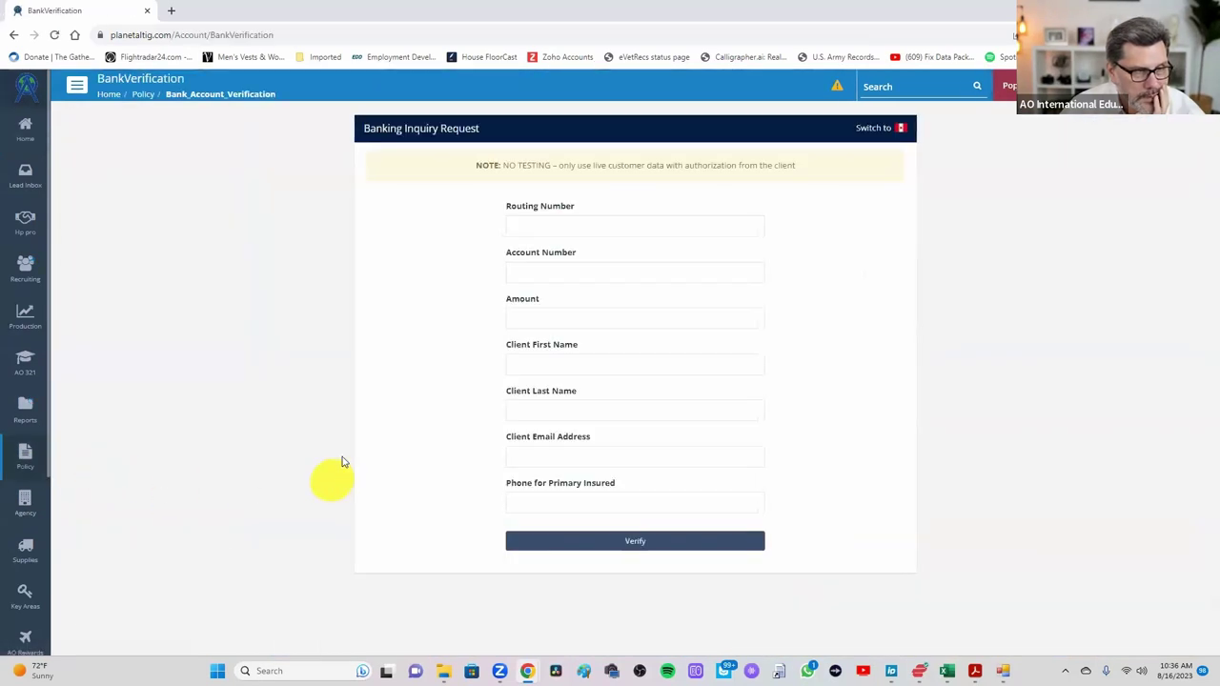
right_click(26, 128)
click(49, 141)
click(196, 9)
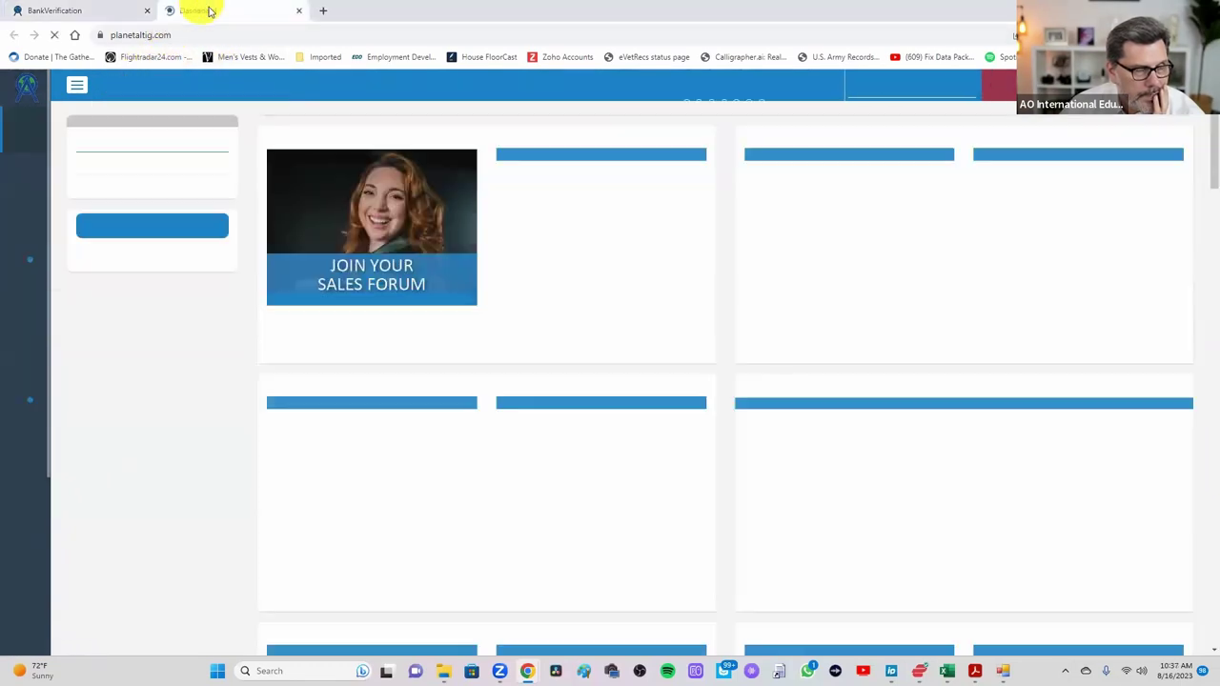
scroll(350, 357, down, 5)
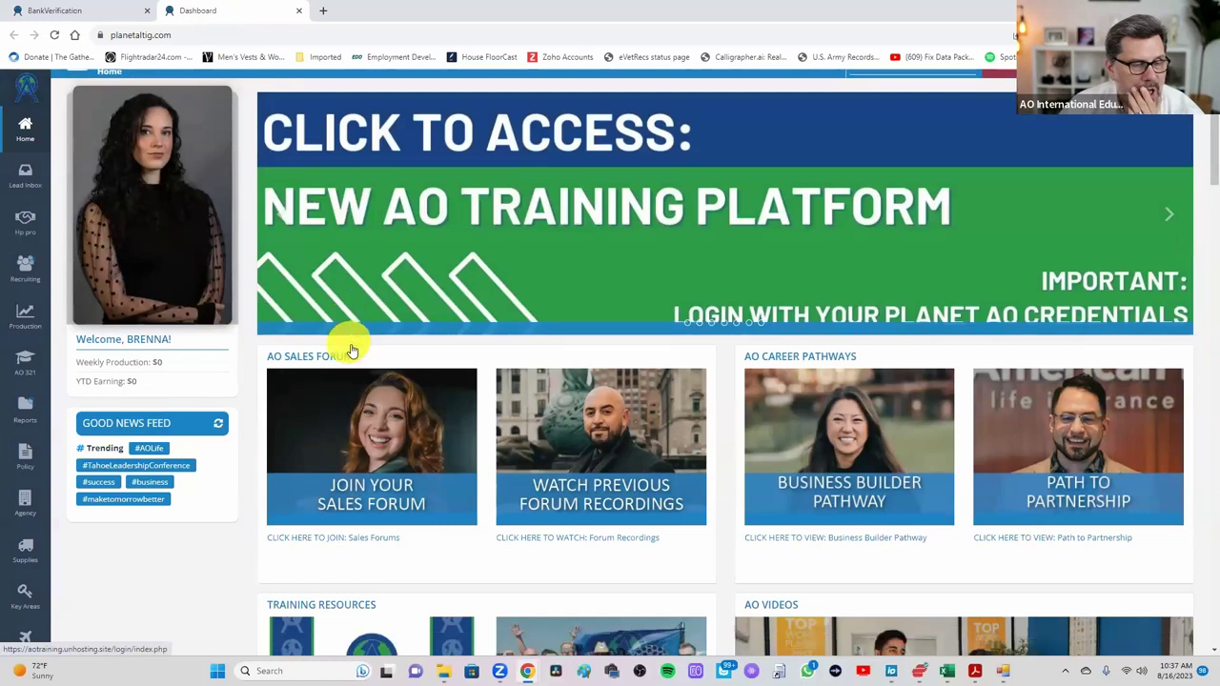
scroll(351, 351, down, 5)
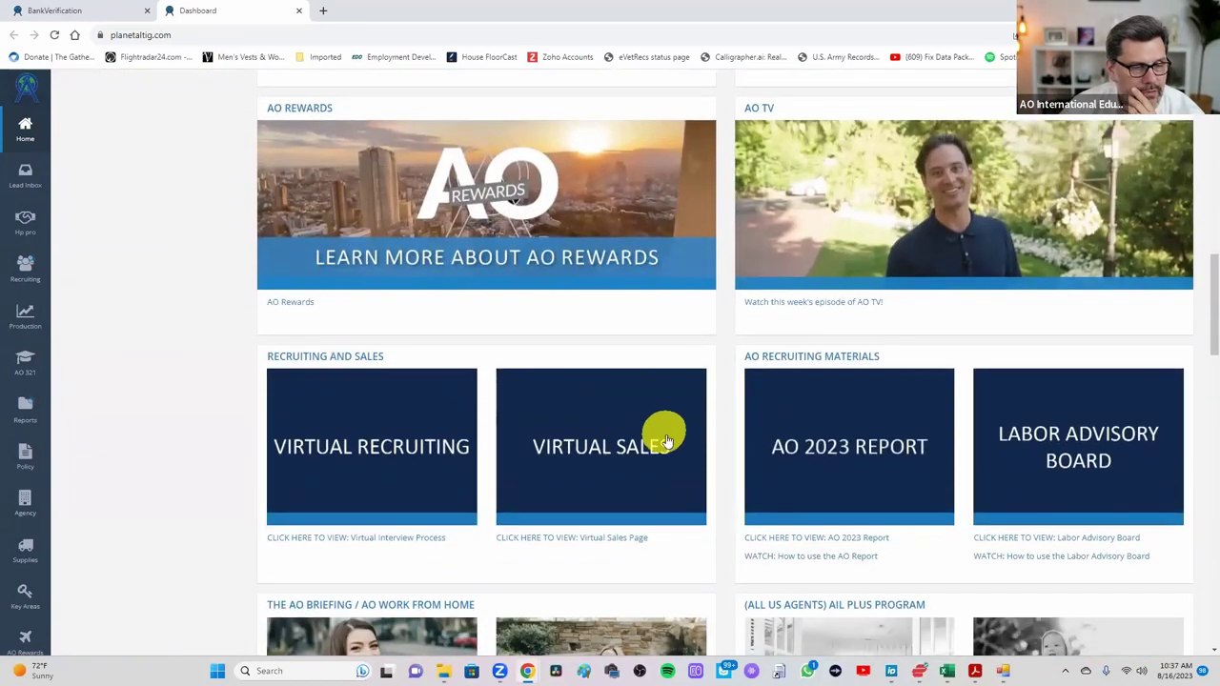
- Reach the Banking Inquiry Request from Virtual Sales' Bank Account Verification banner, then start a blank tab
click(667, 441)
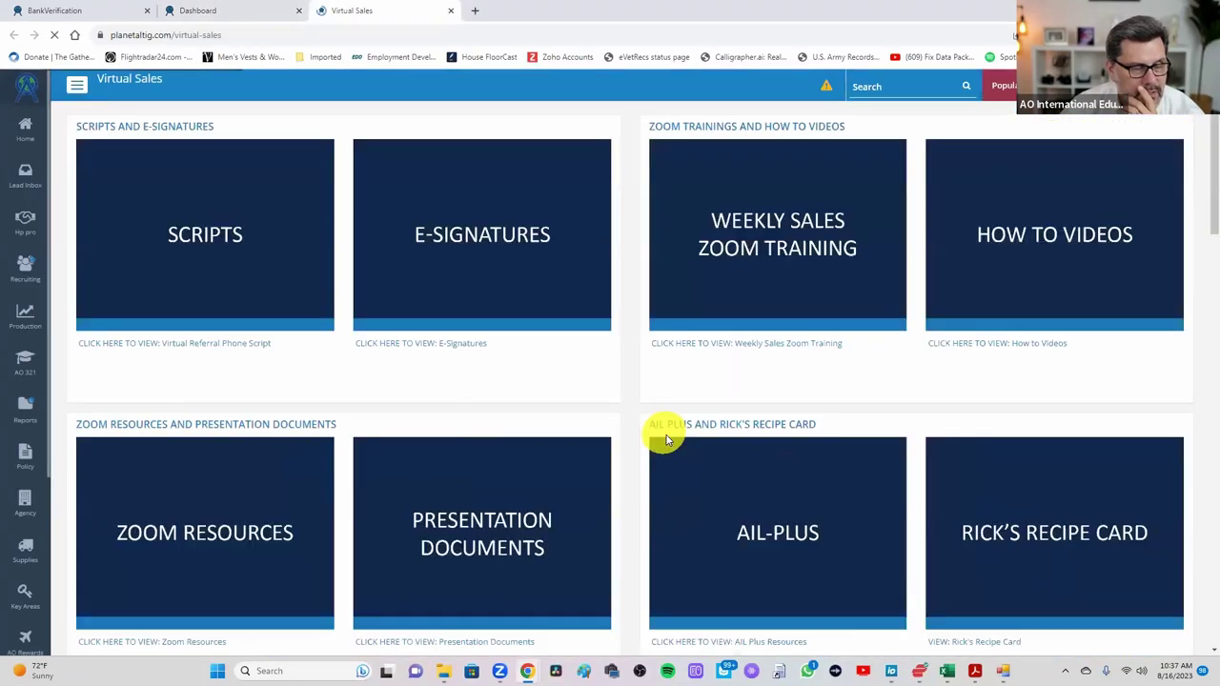
scroll(400, 264, down, 6)
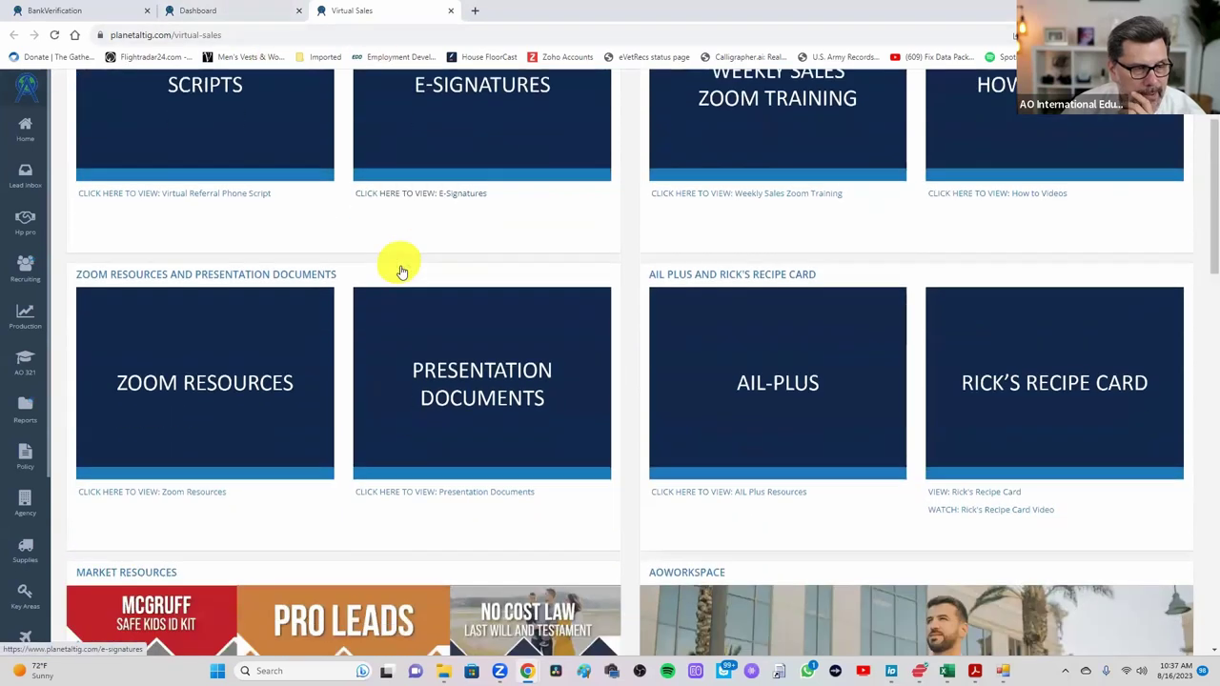
scroll(400, 271, down, 4)
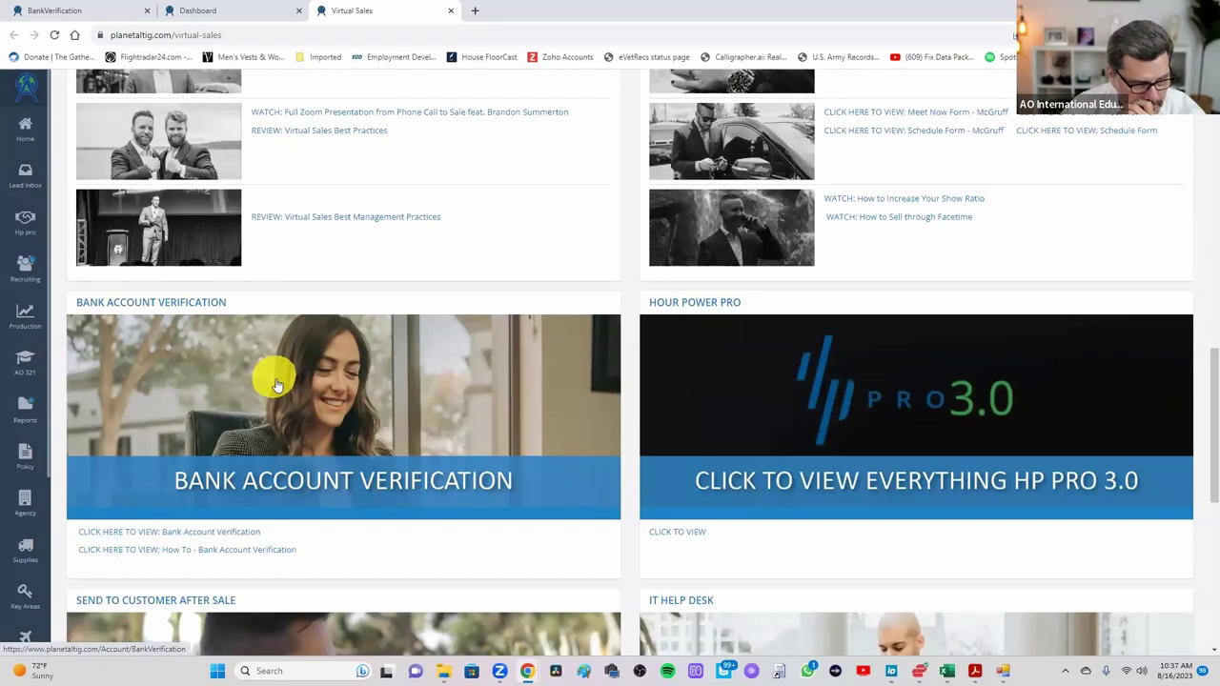
click(316, 478)
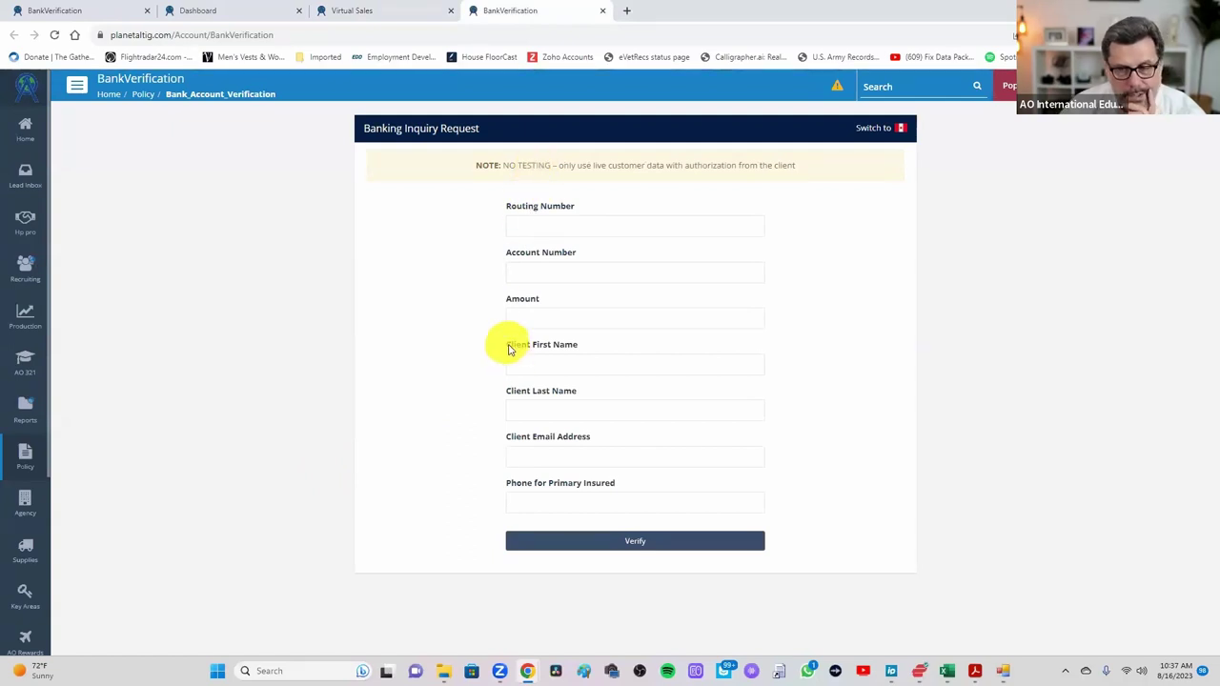
click(574, 219)
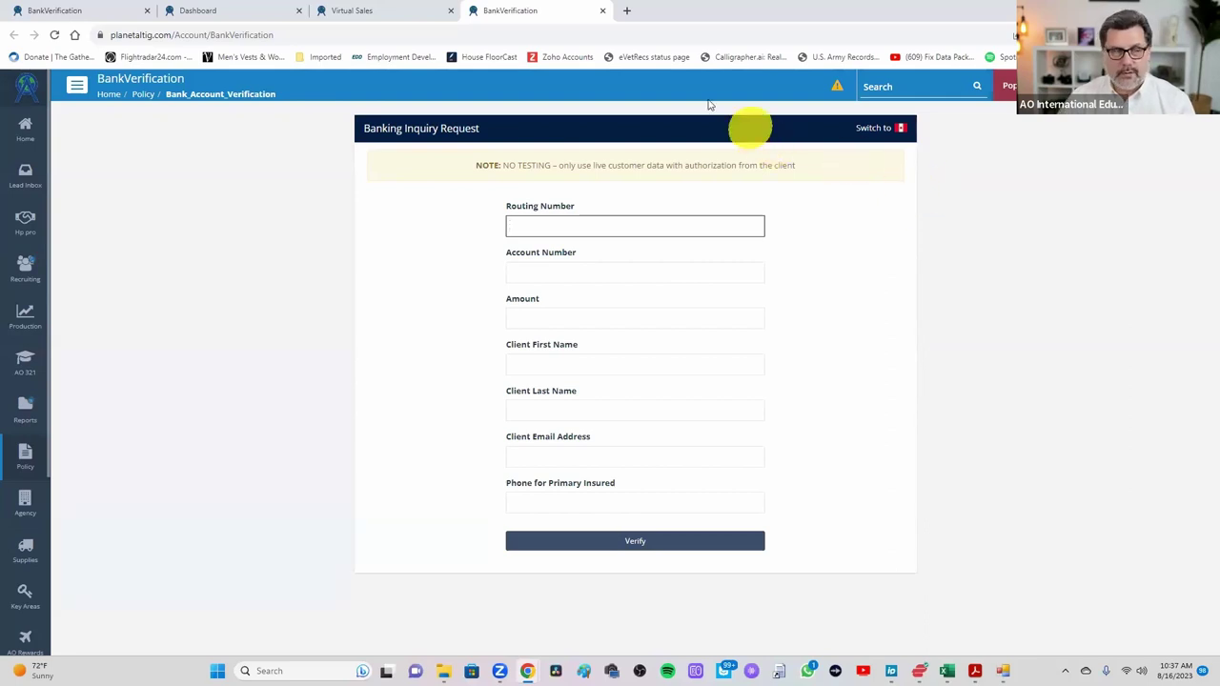
click(626, 11)
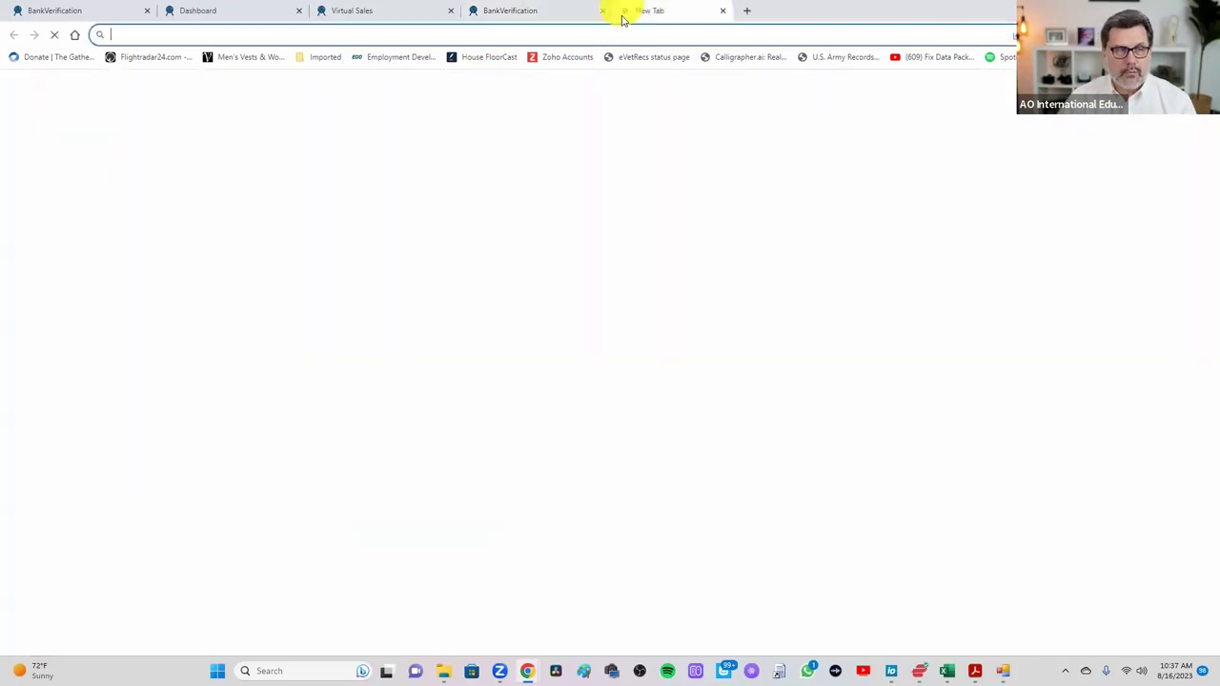
- Search Google for 'bank of america san jose ca routing number', finding ACH routing 121000358
click(518, 34)
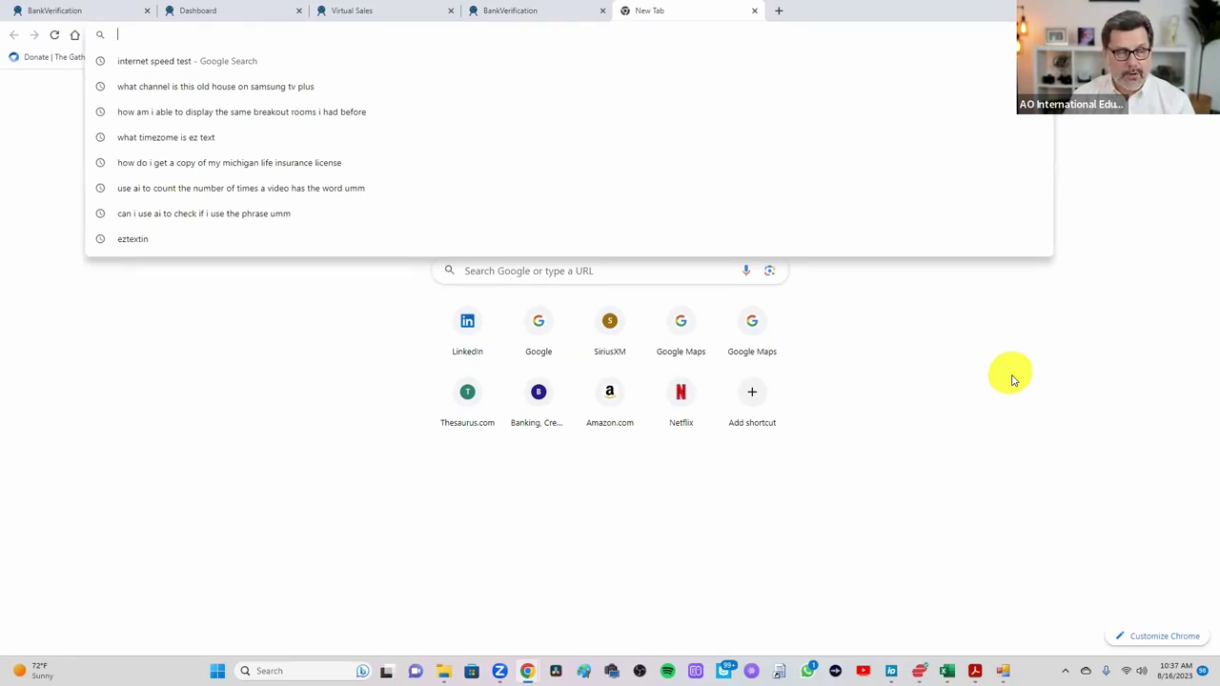
text(bank)
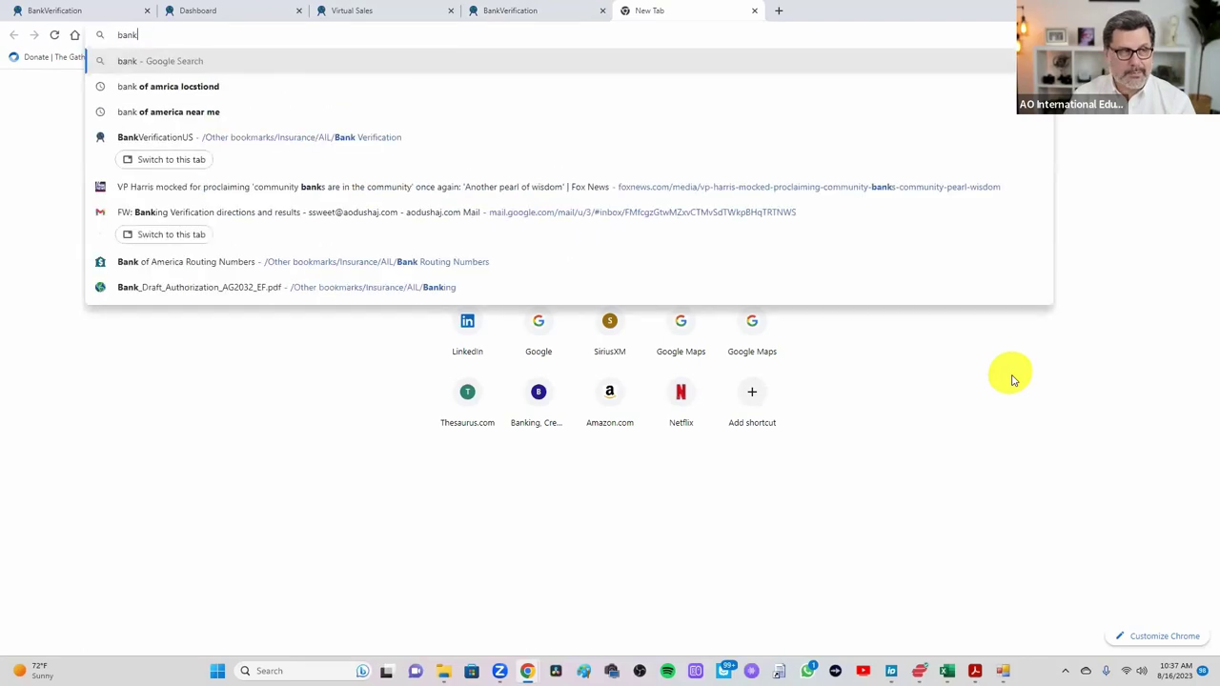
text( of ameri)
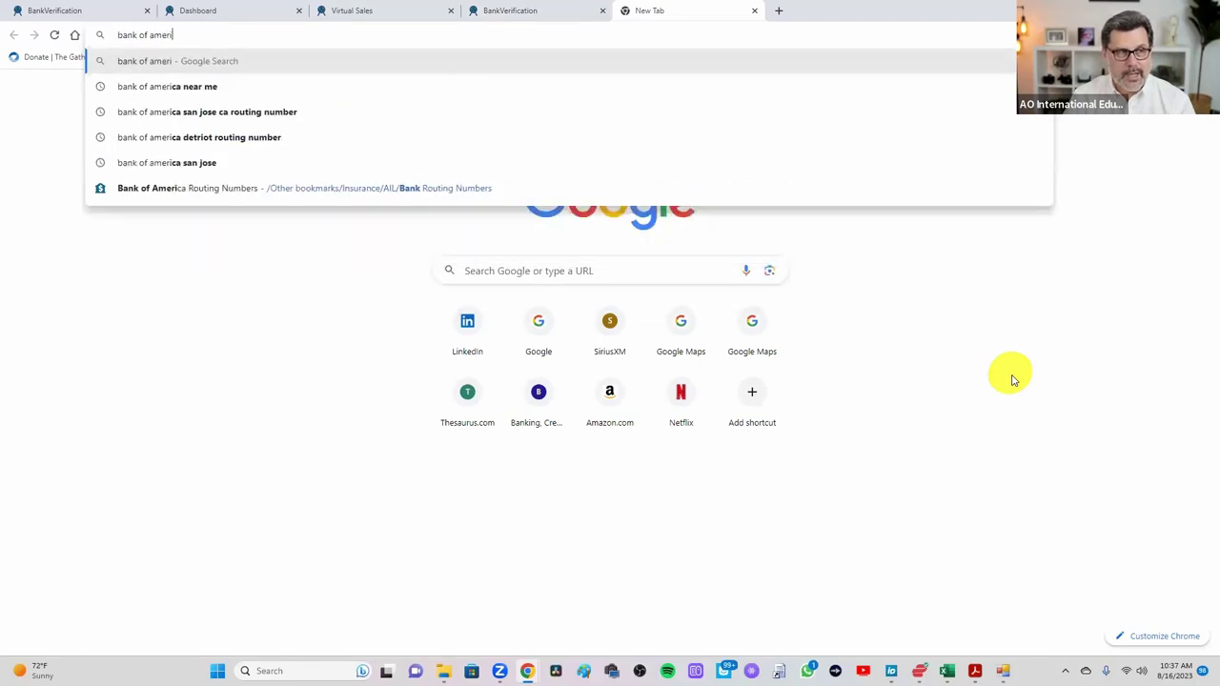
text(ca)
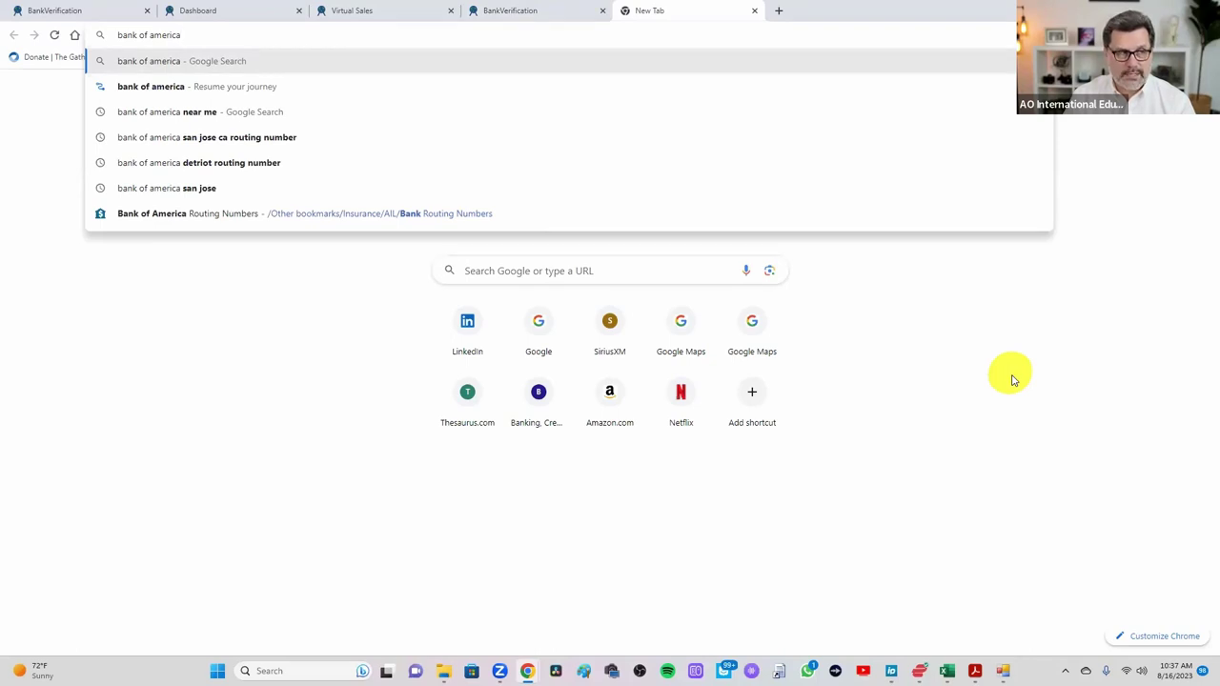
text(san jos)
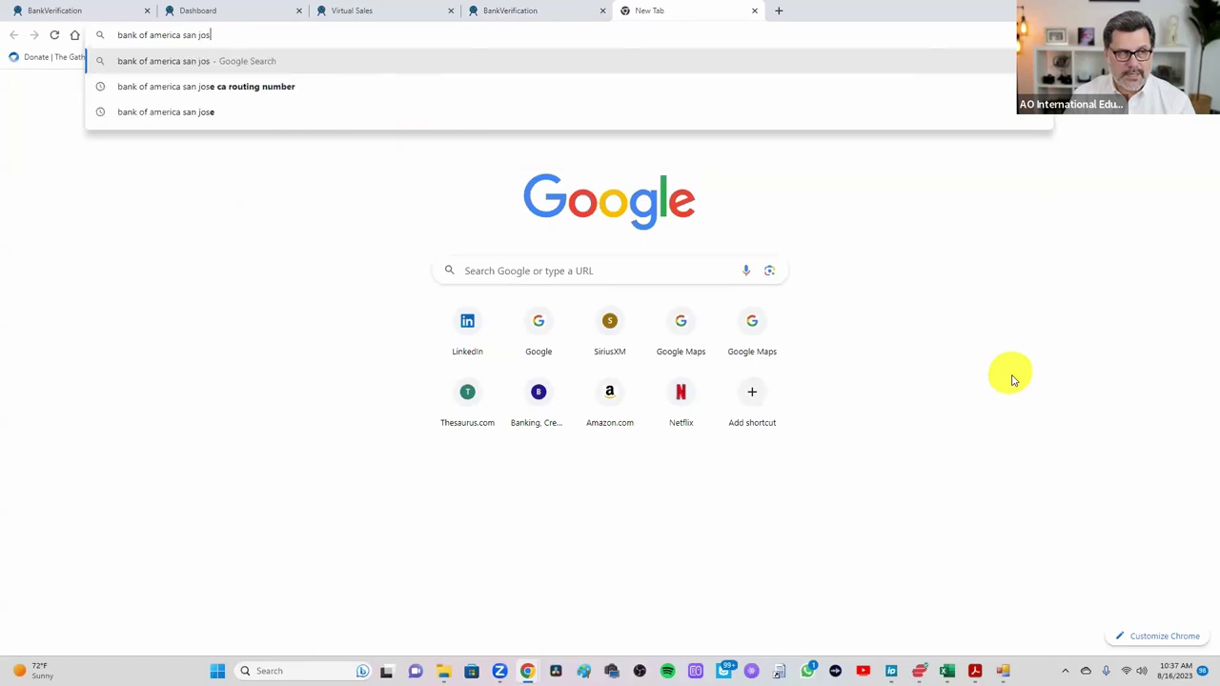
text(e ca routing nu)
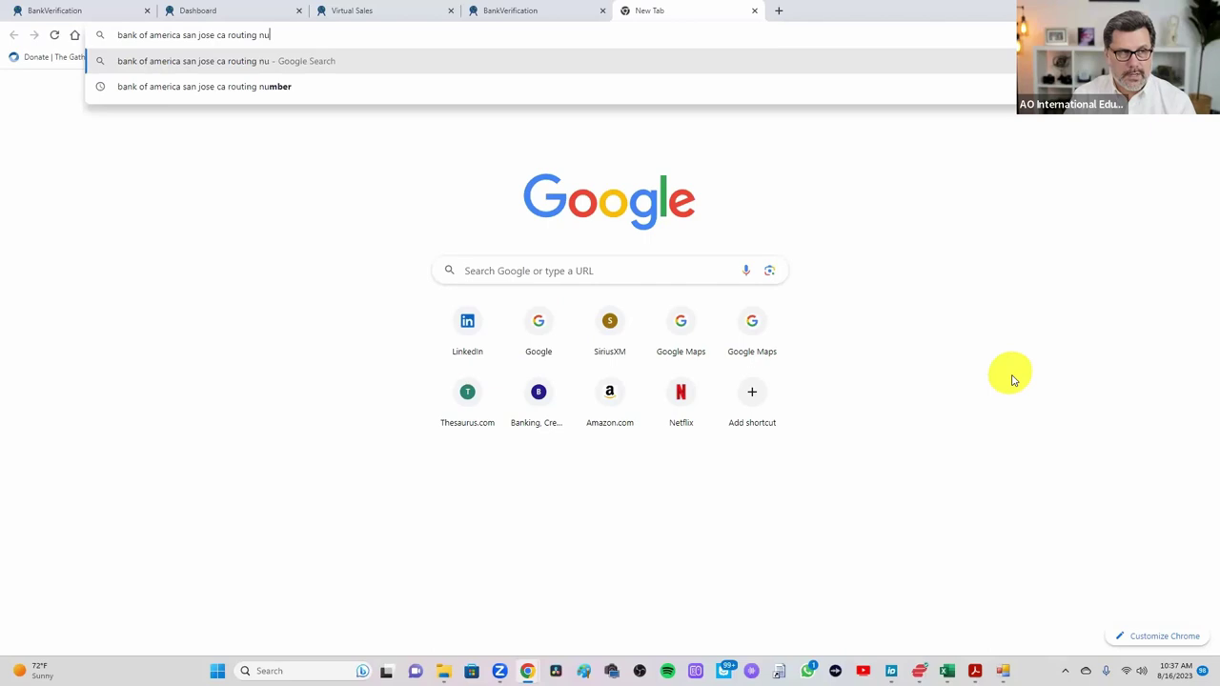
text(mber)
key(Return)
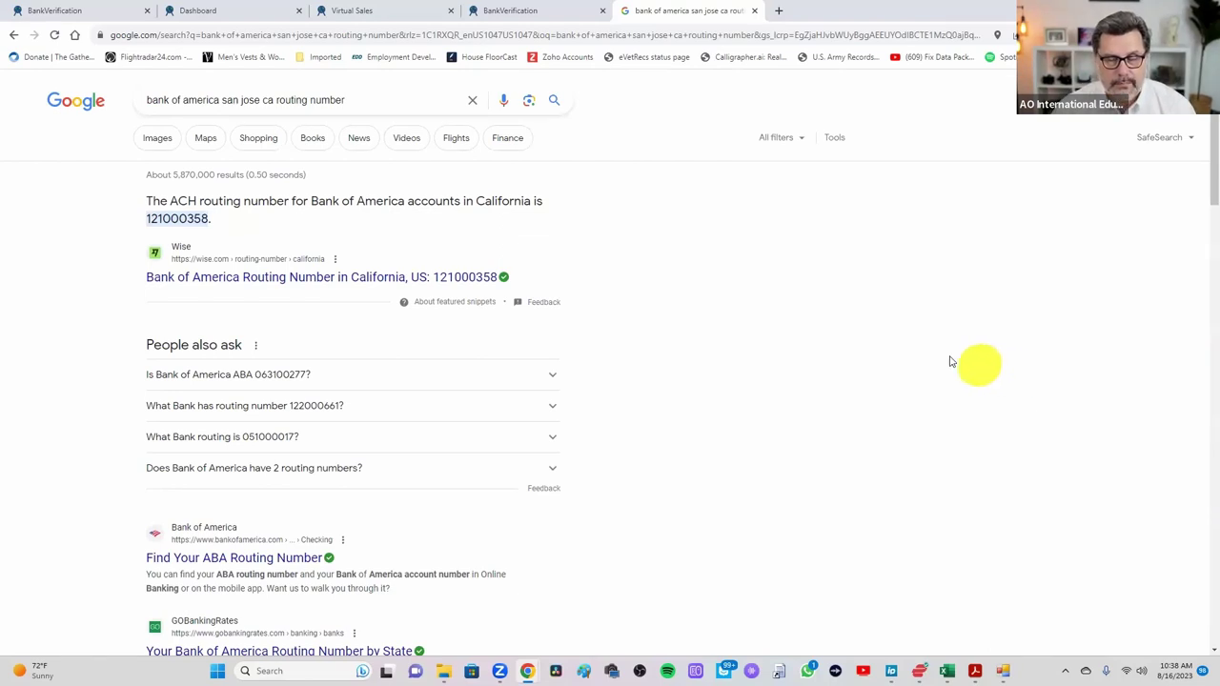
key(alt+Tab)
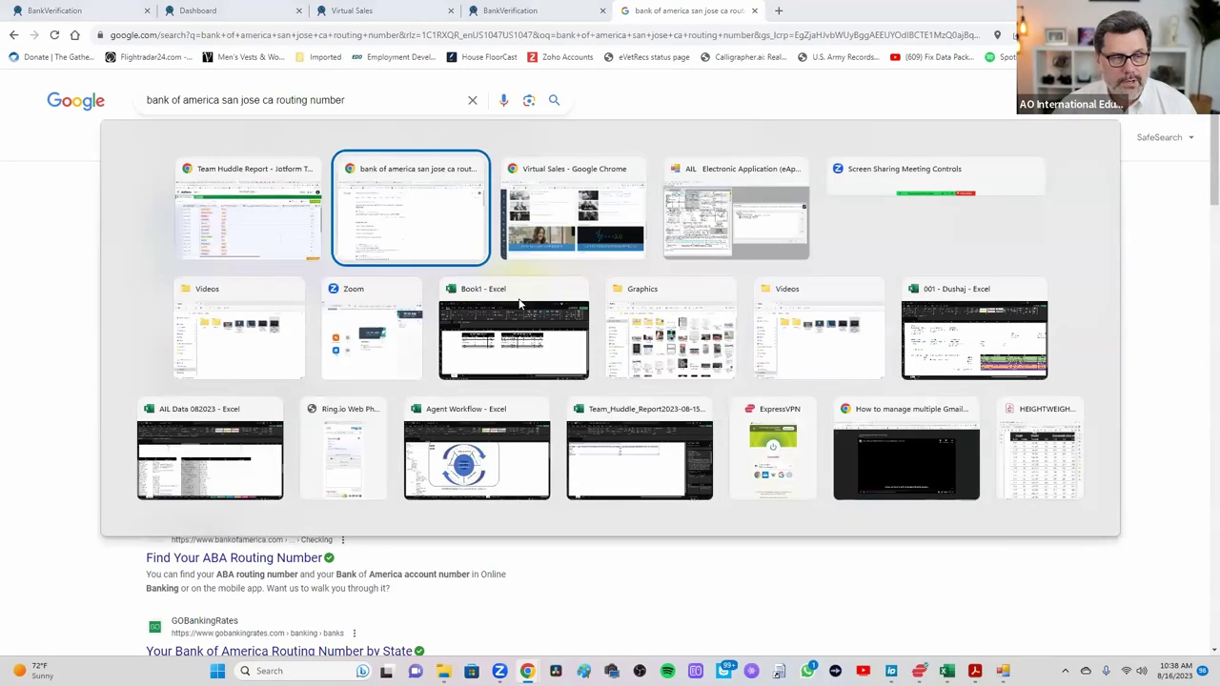
- Enter the bank draft depository as BANK OF AMERICA, SAN JOSE, CA in eApp
key(alt+Tab)
key(alt+Tab)
scroll(391, 419, down, 5)
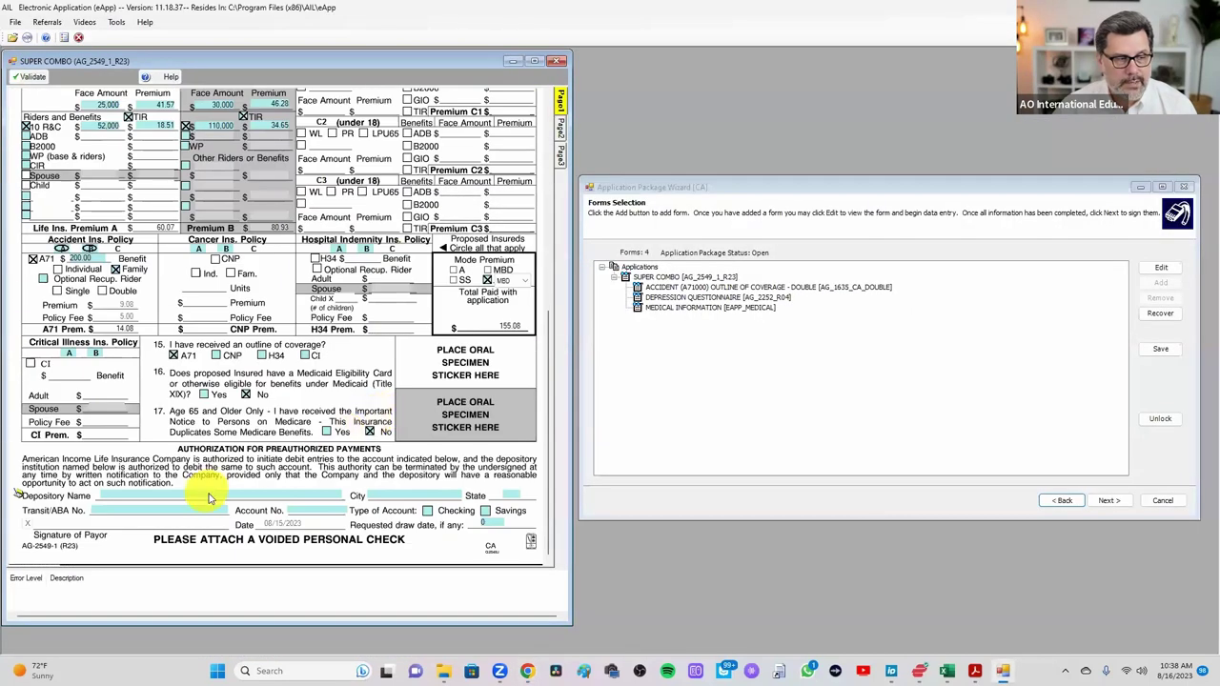
text(BANK OF AMERICA)
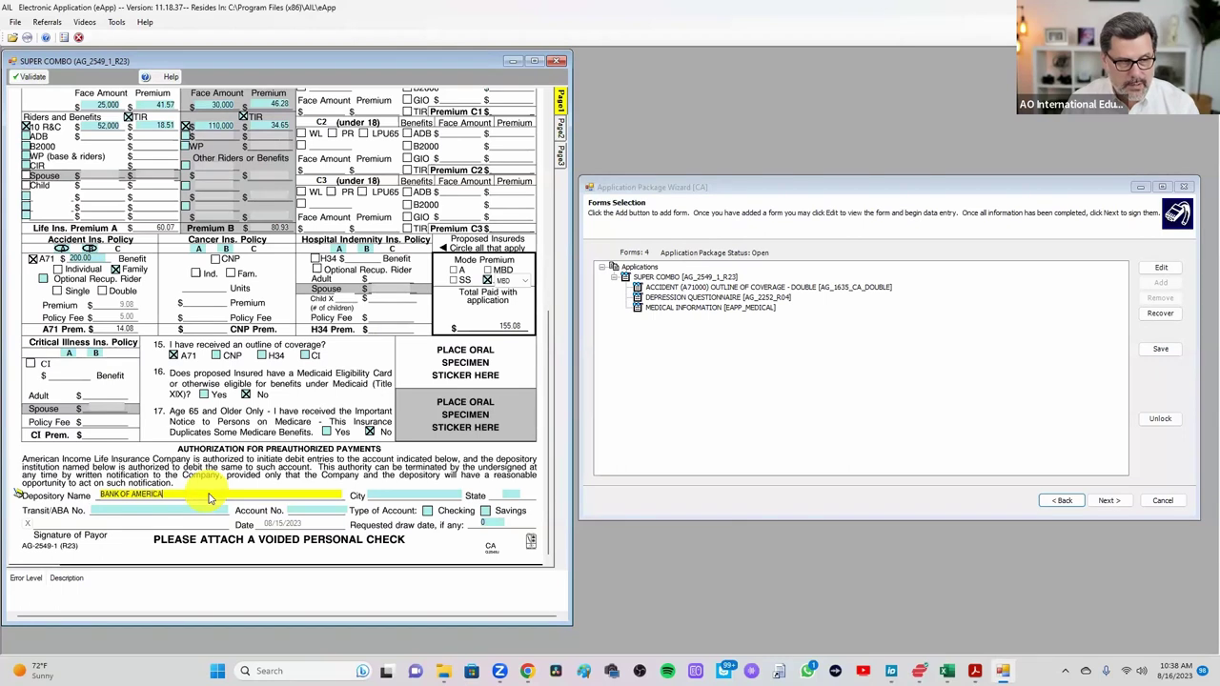
key(Tab)
text(SAN )
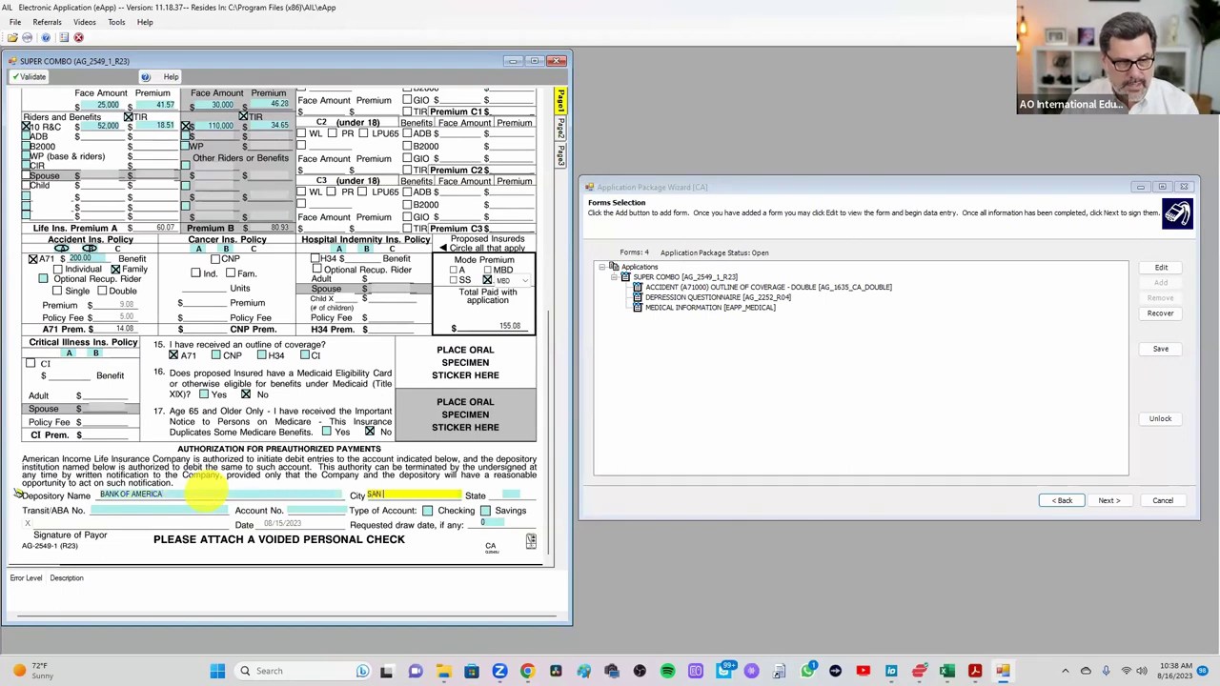
text(JOSE)
key(Tab)
text(CA)
- Enter transit/ABA number 121000358 and confirm it, correcting the mistyped digits
key(Tab)
text(12)
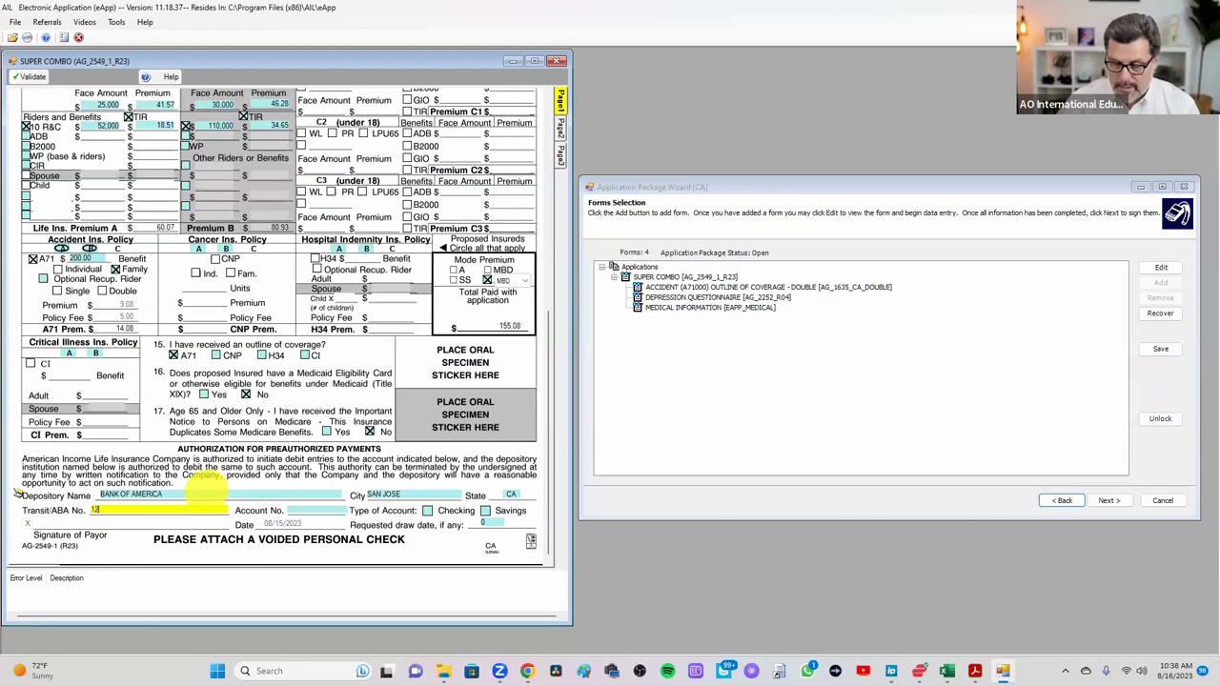
text(1000)
text(58)
key(Tab)
text(121000358)
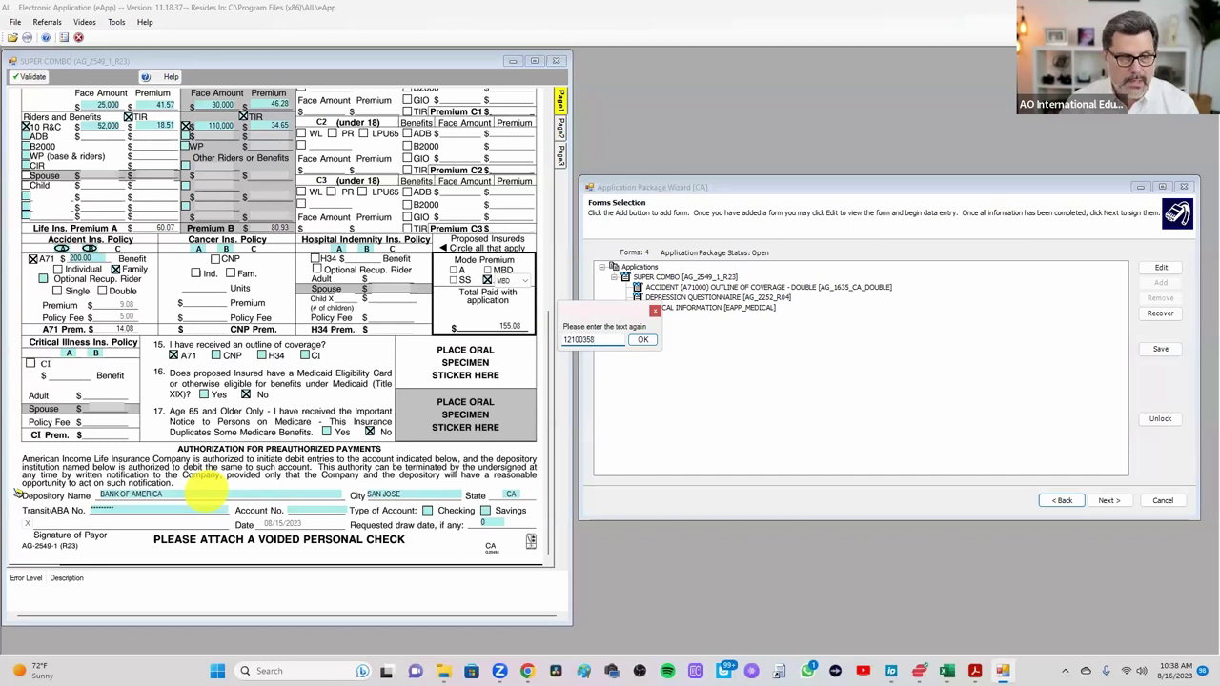
key(Return)
key(Return)
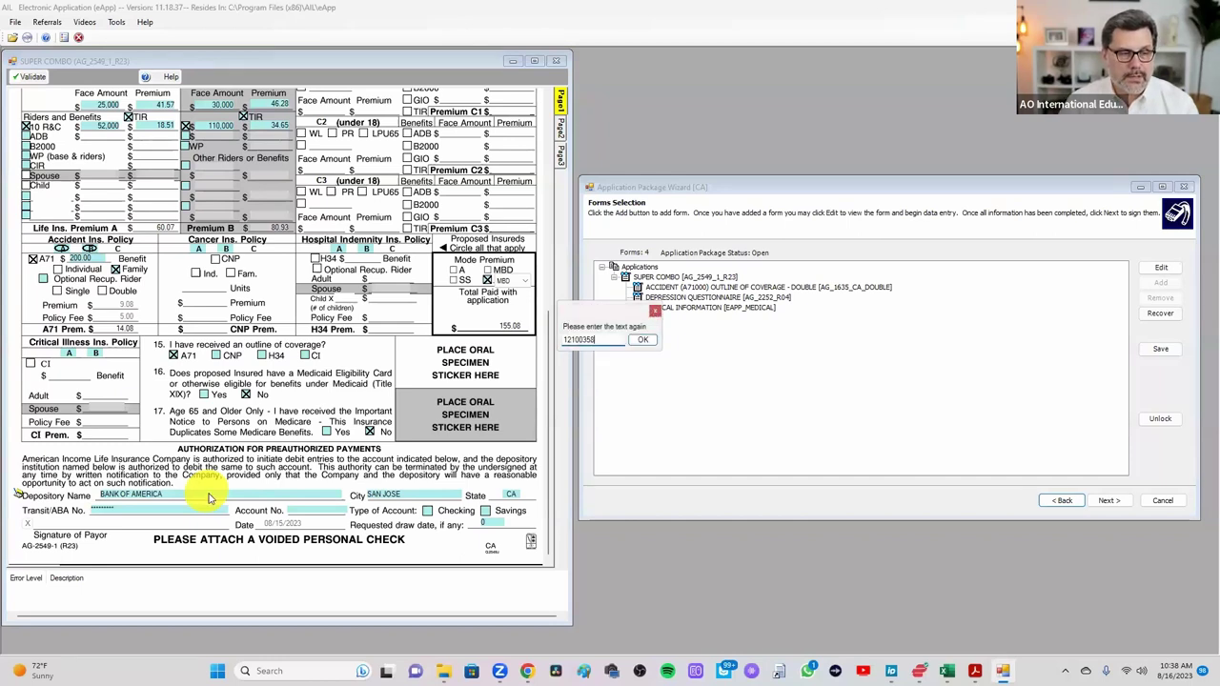
key(BackSpace)
key(BackSpace)
key(BackSpace)
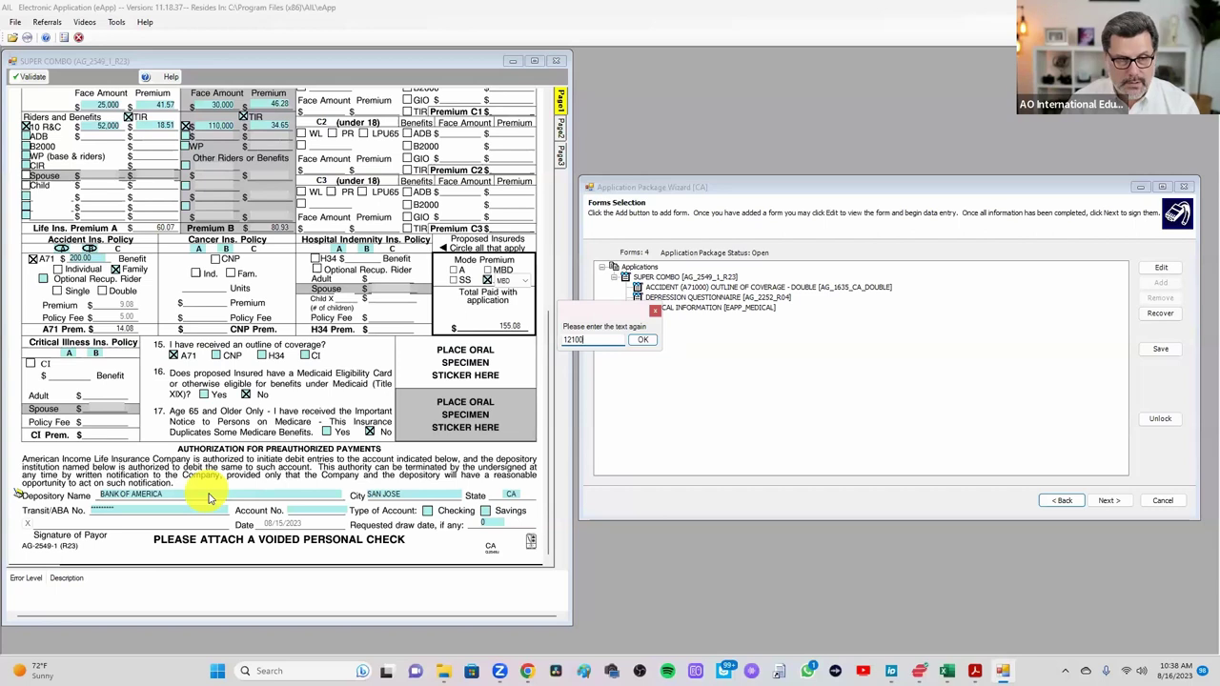
text(358)
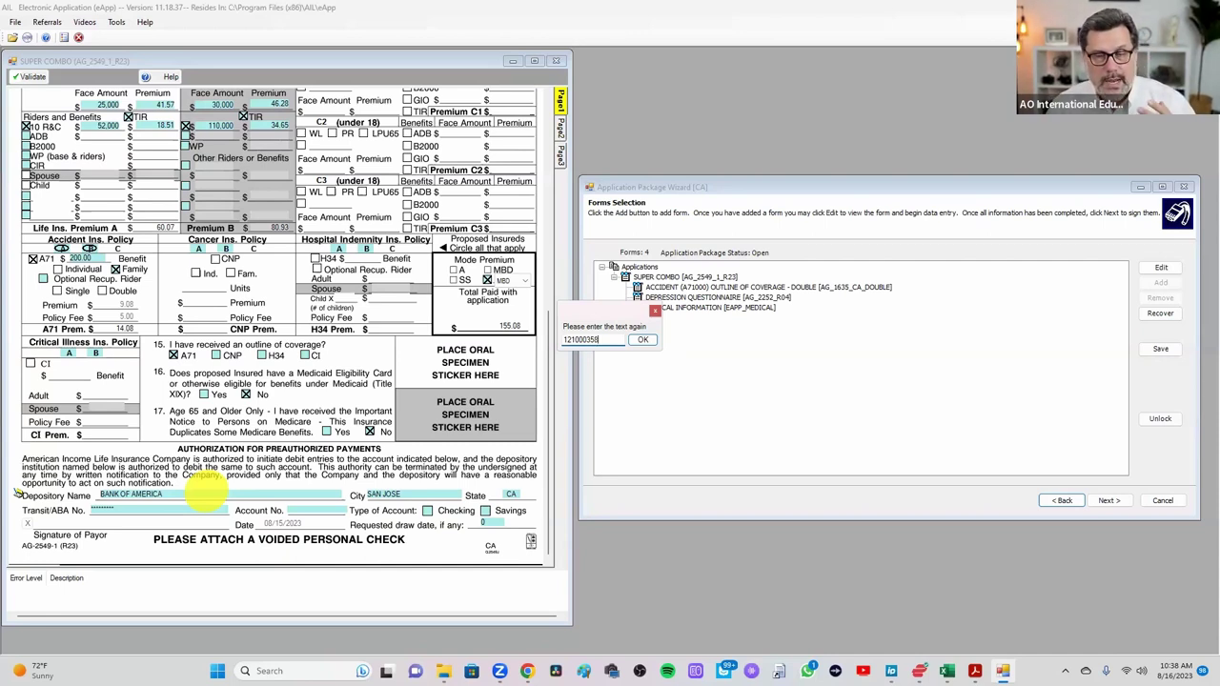
key(Return)
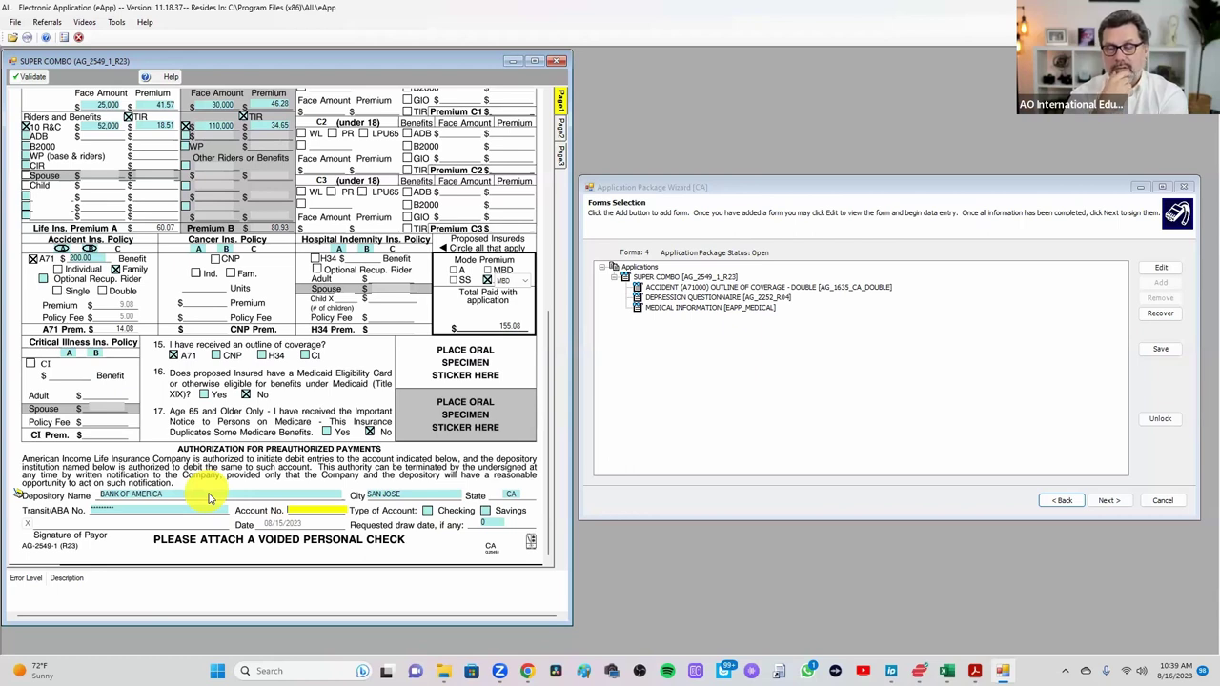
- On the Banking Inquiry Request, enter routing number 121000358 and amount 100
key(alt+Tab)
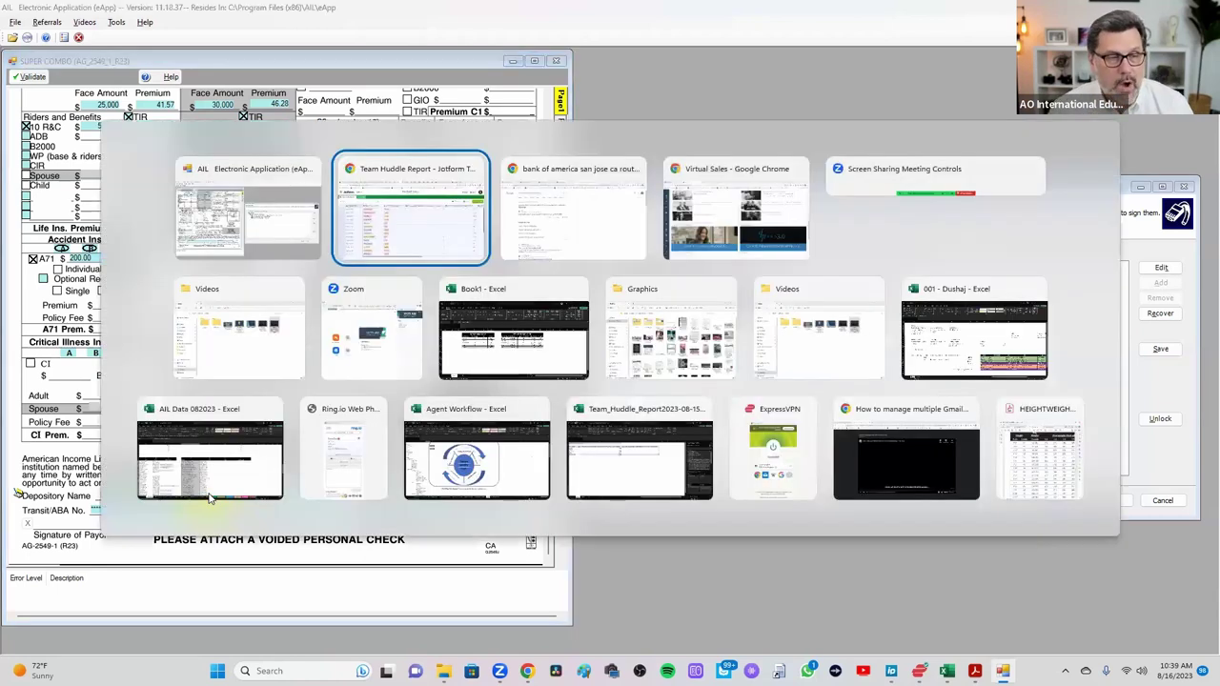
key(alt+Tab)
key(alt+Tab)
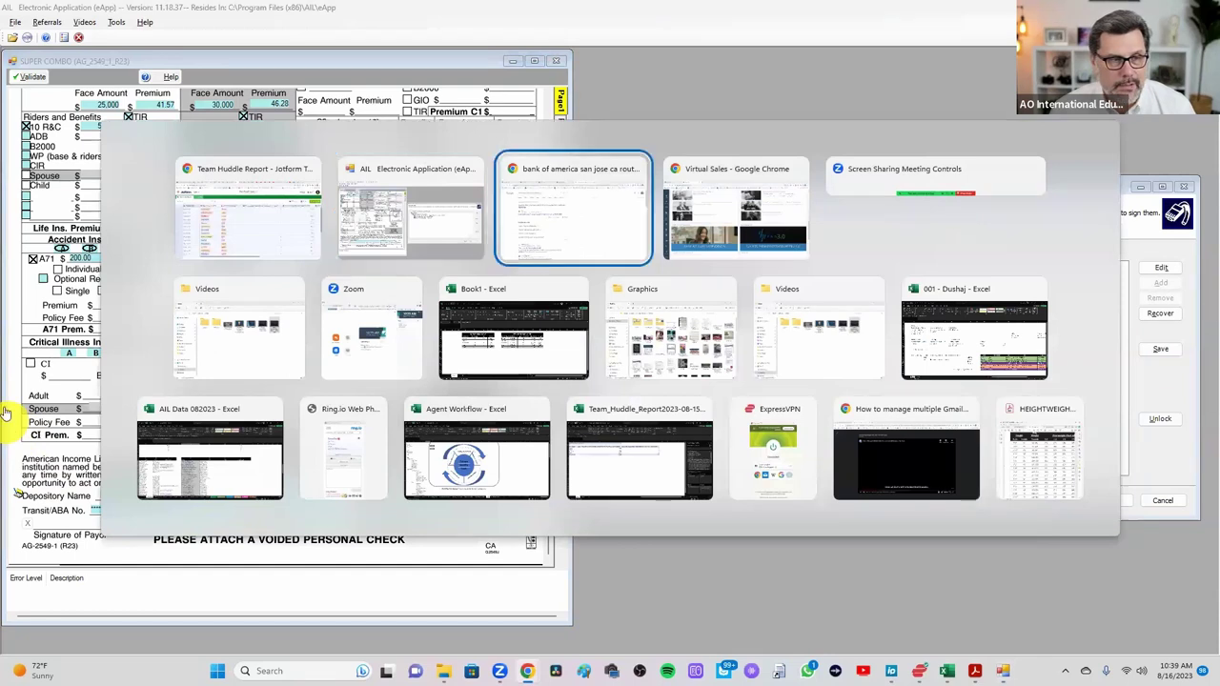
click(506, 13)
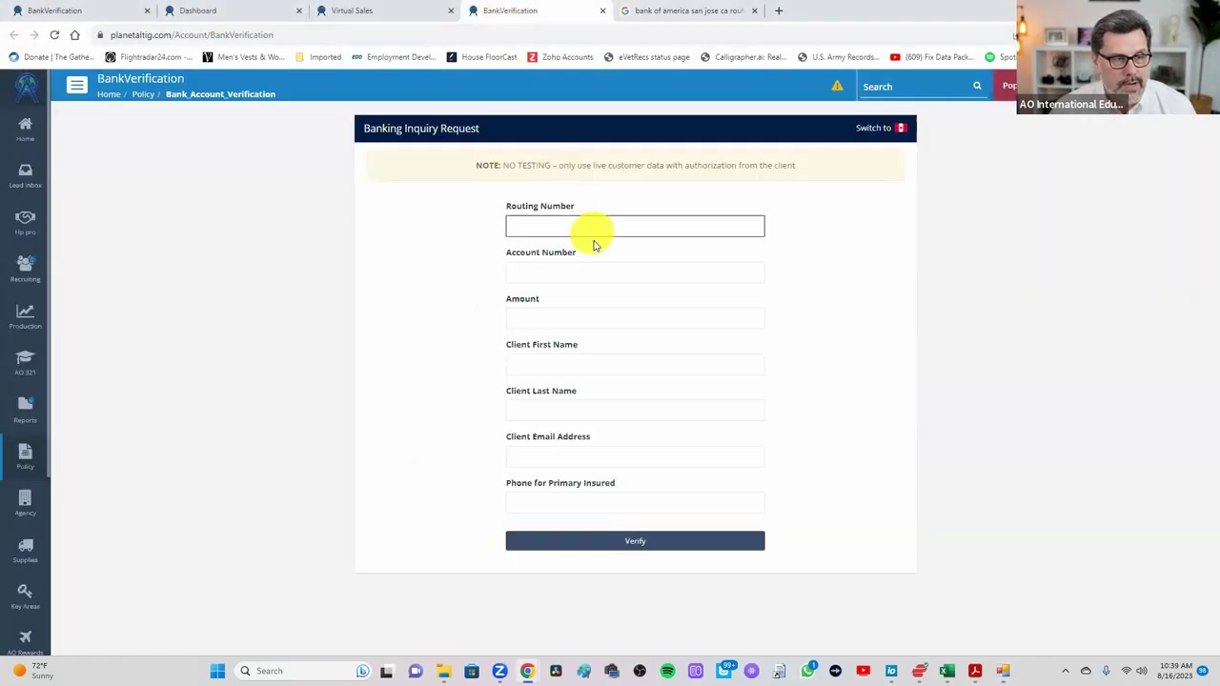
text(121)
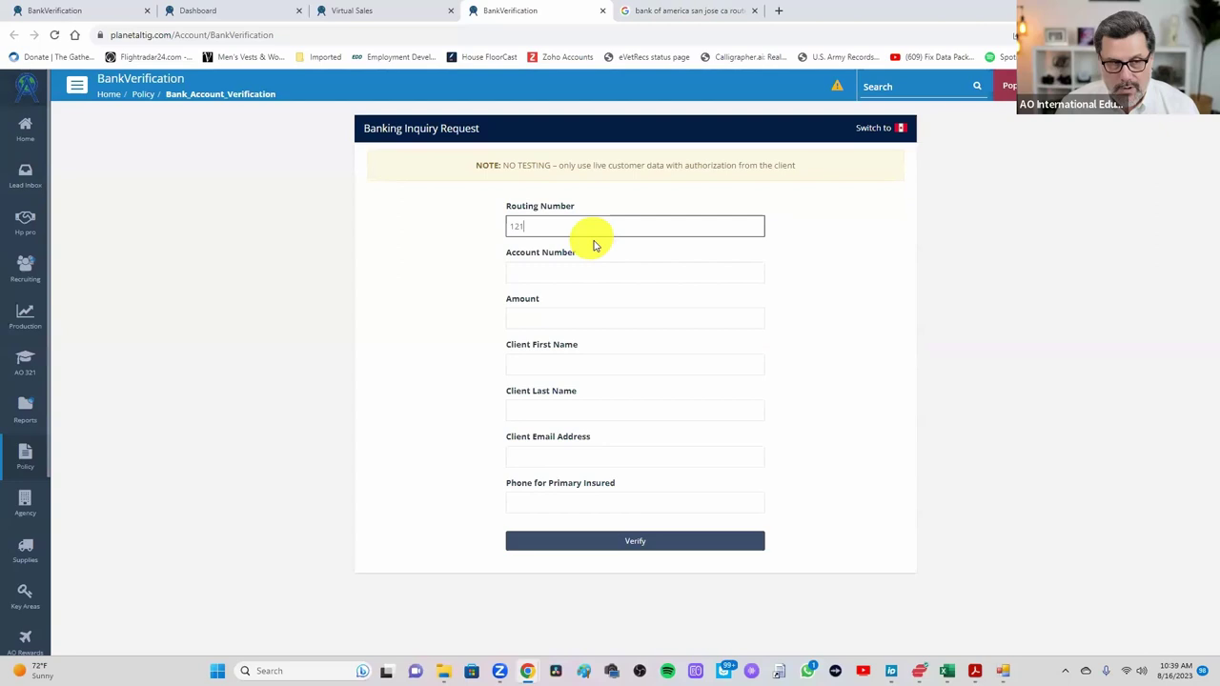
text(000358)
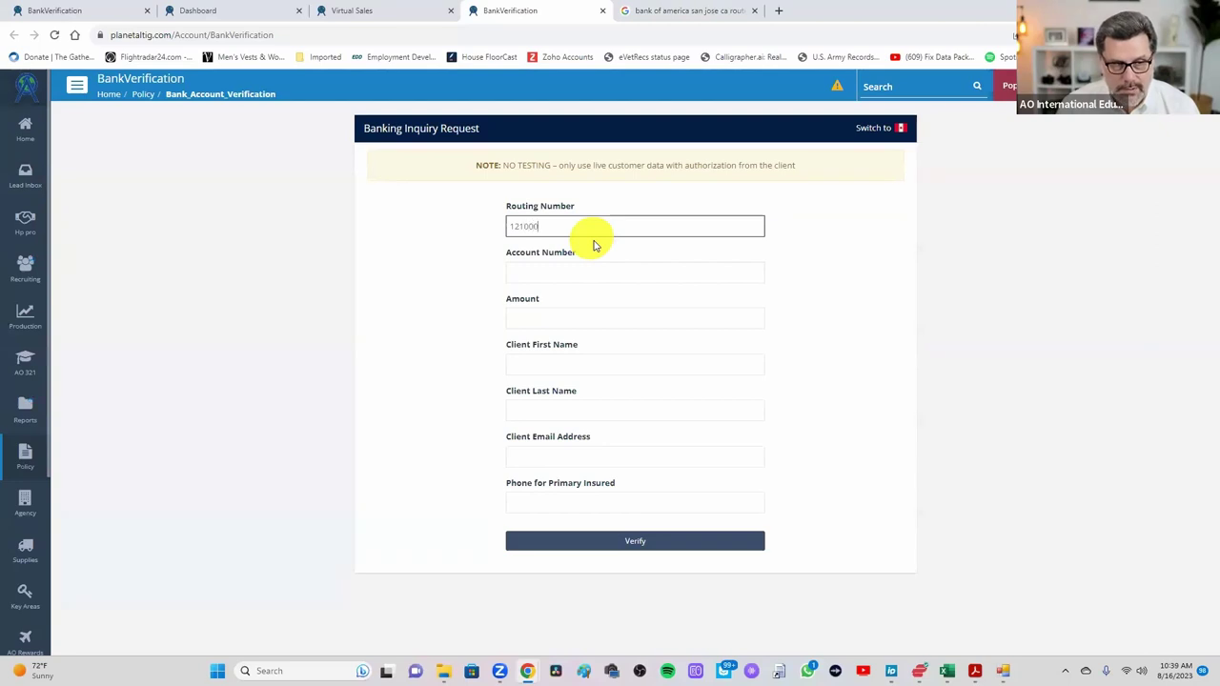
click(577, 271)
click(547, 315)
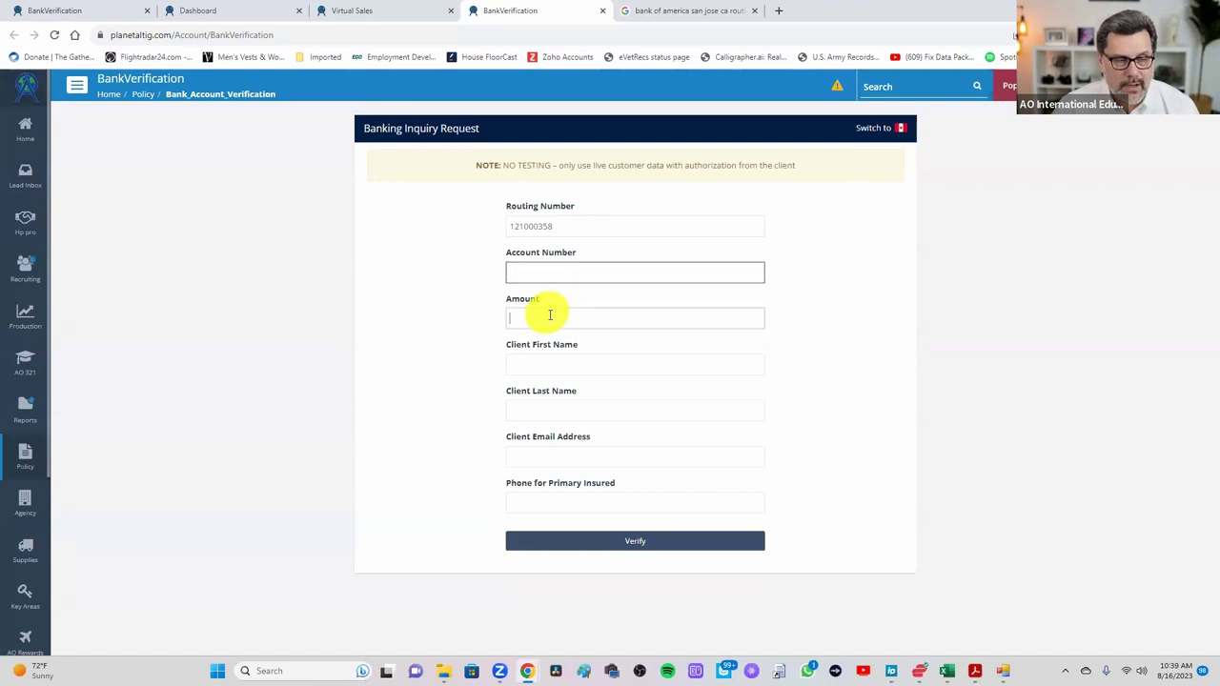
text(100)
- Fill in the client's first name, last name, e-mail address and phone number
key(Tab)
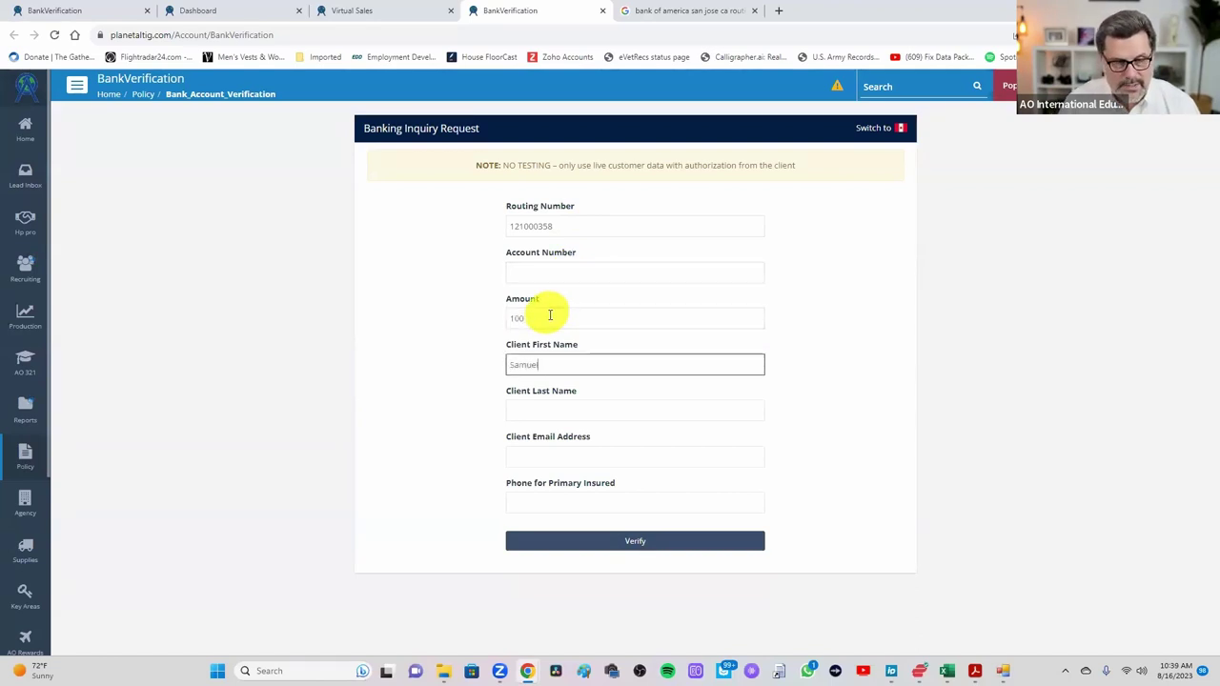
key(Tab)
key(Tab)
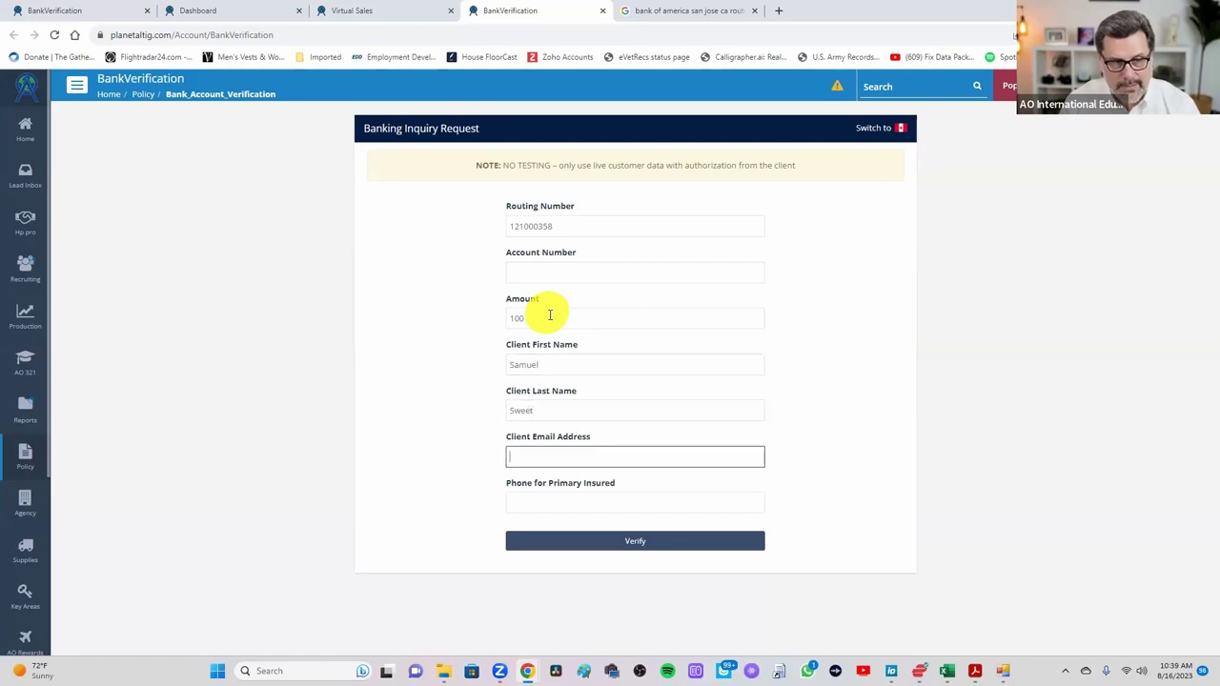
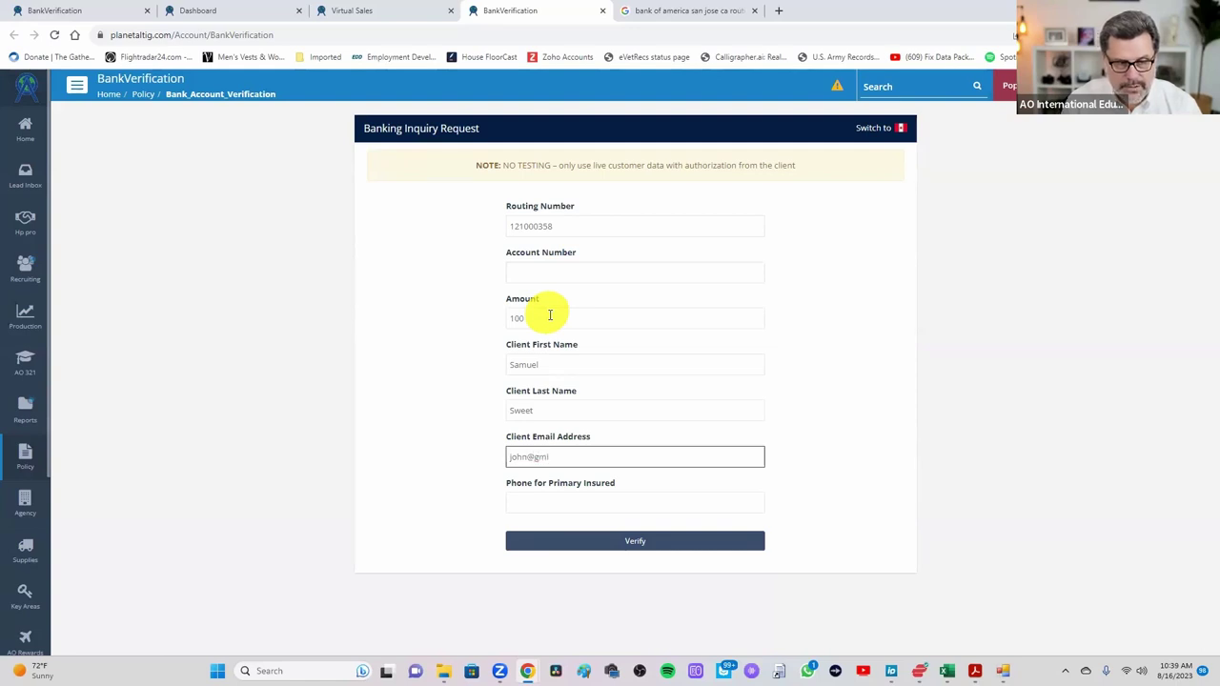
key(Tab)
text(555) 555-5555)
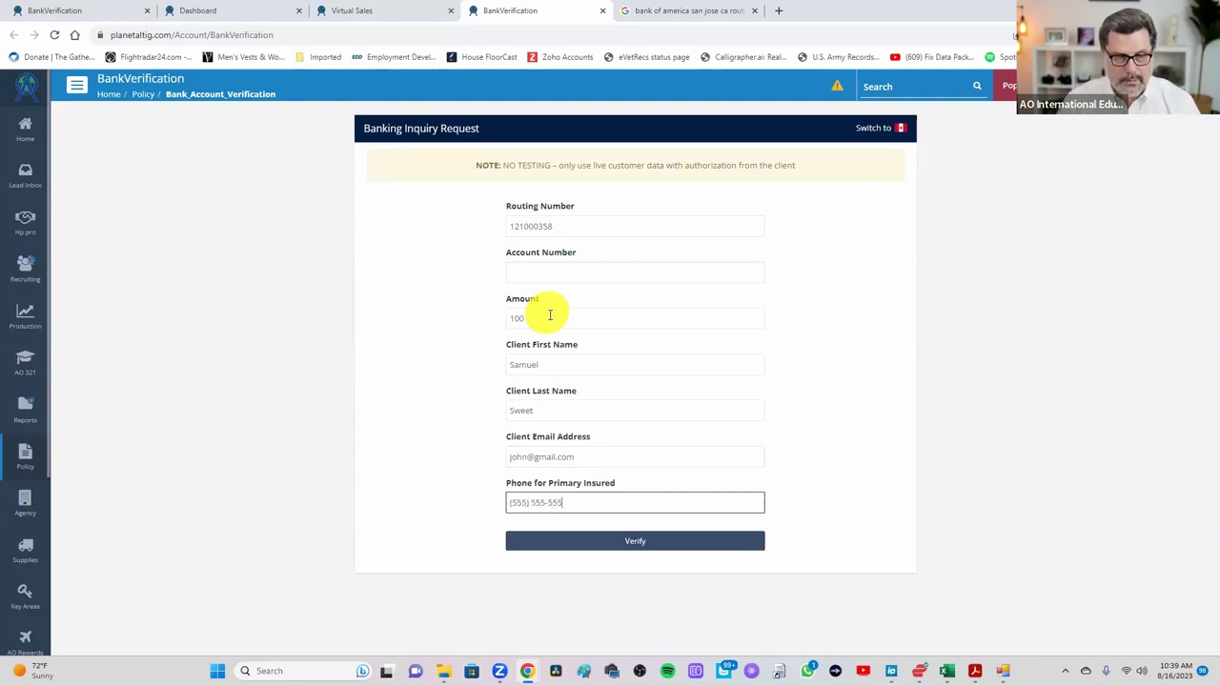
click(551, 271)
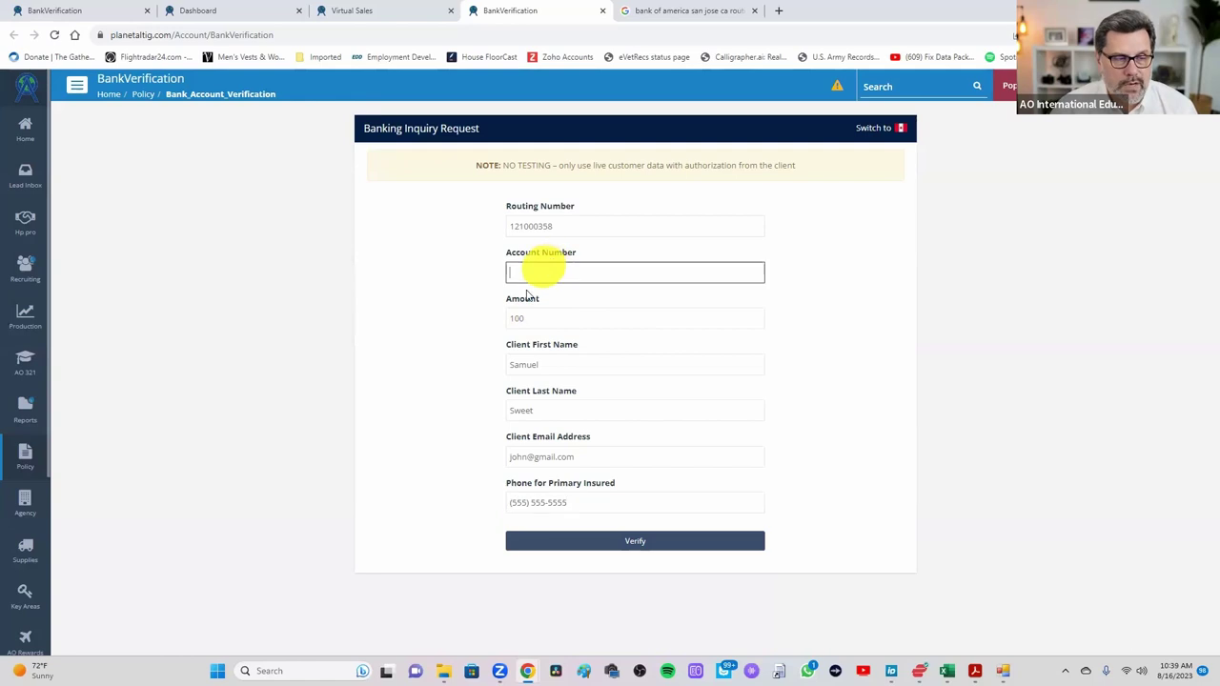
key(alt+Tab)
key(alt+Tab)
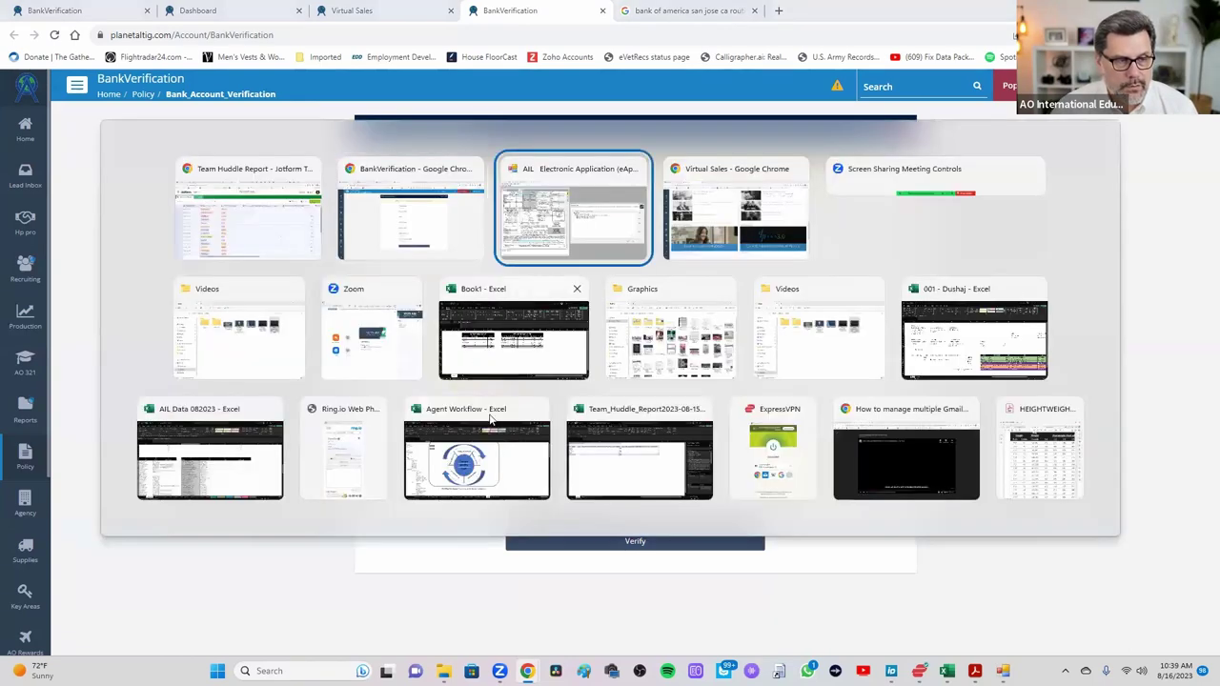
- Enter the client's bank account number in eApp and retype it in the confirmation box
click(297, 511)
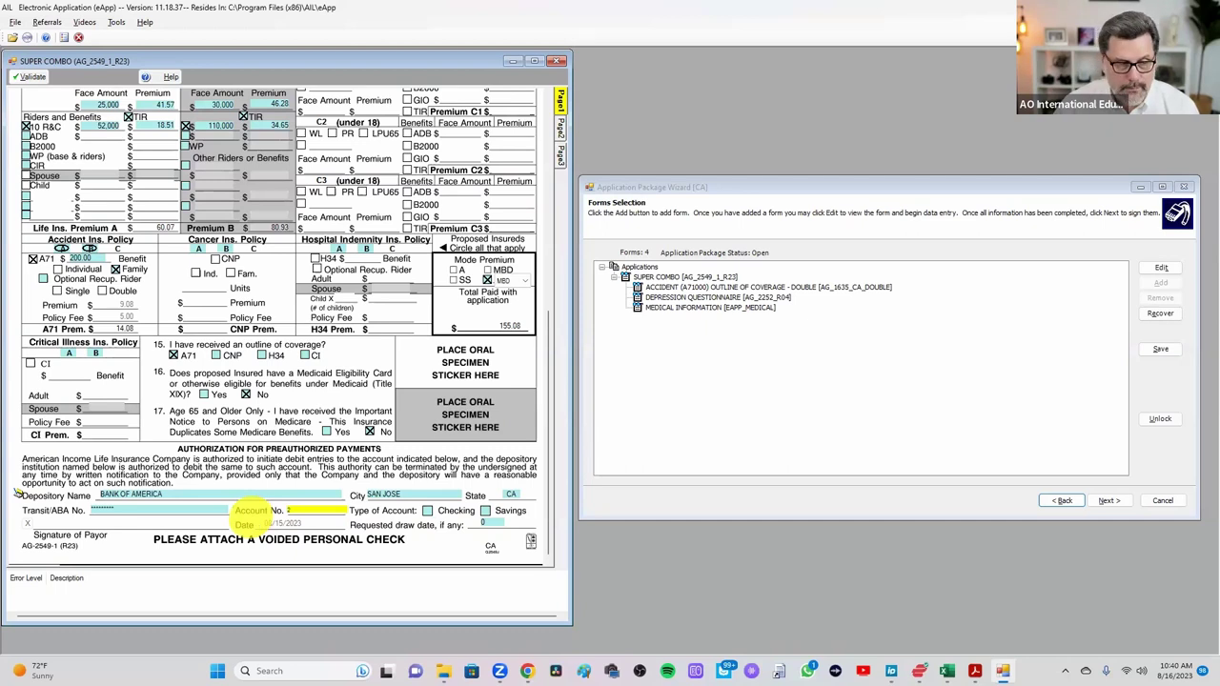
text(2244)
key(Tab)
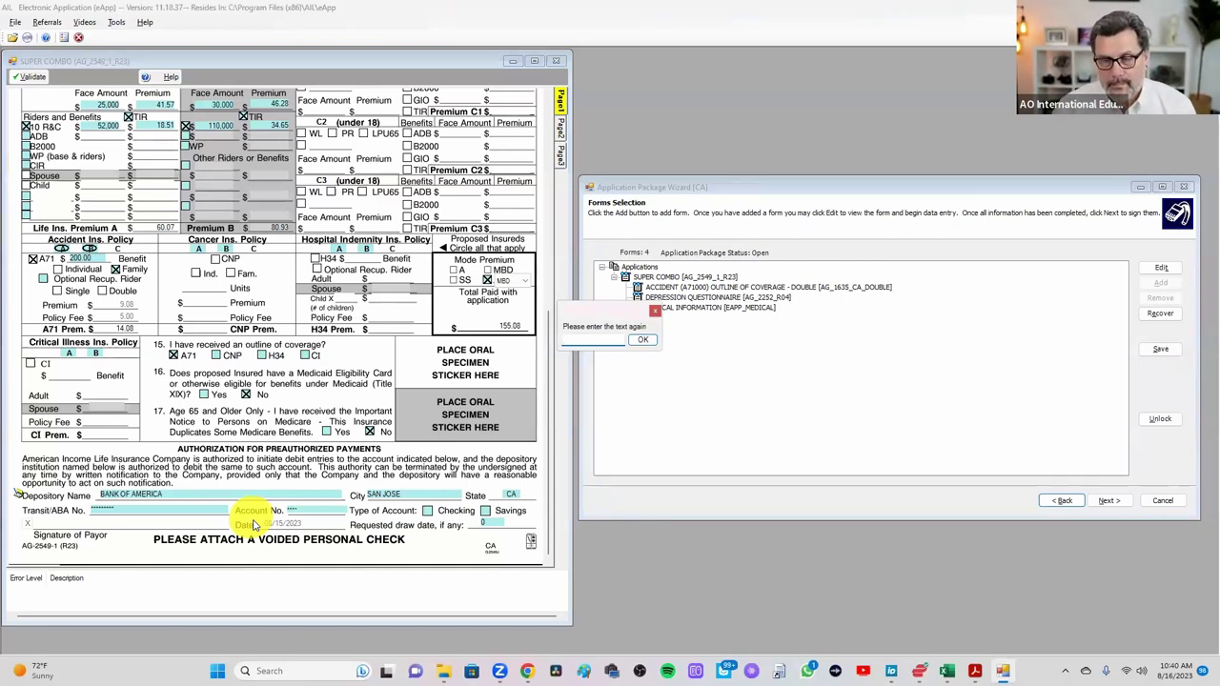
text(2244)
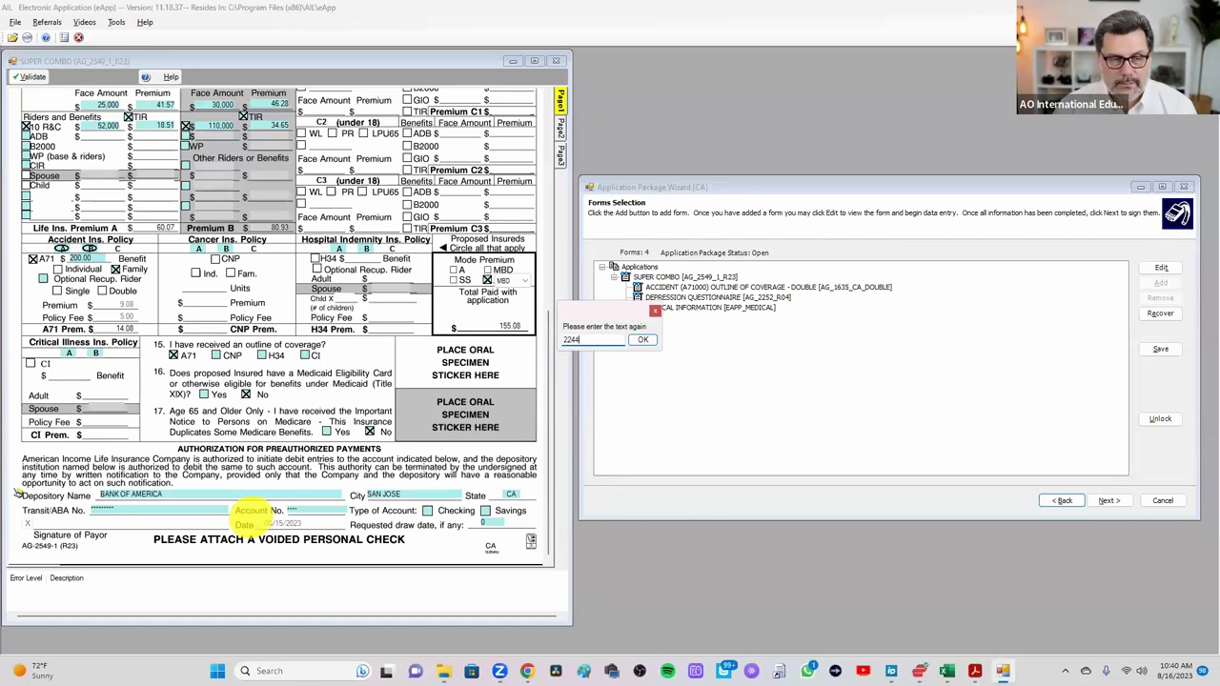
key(Return)
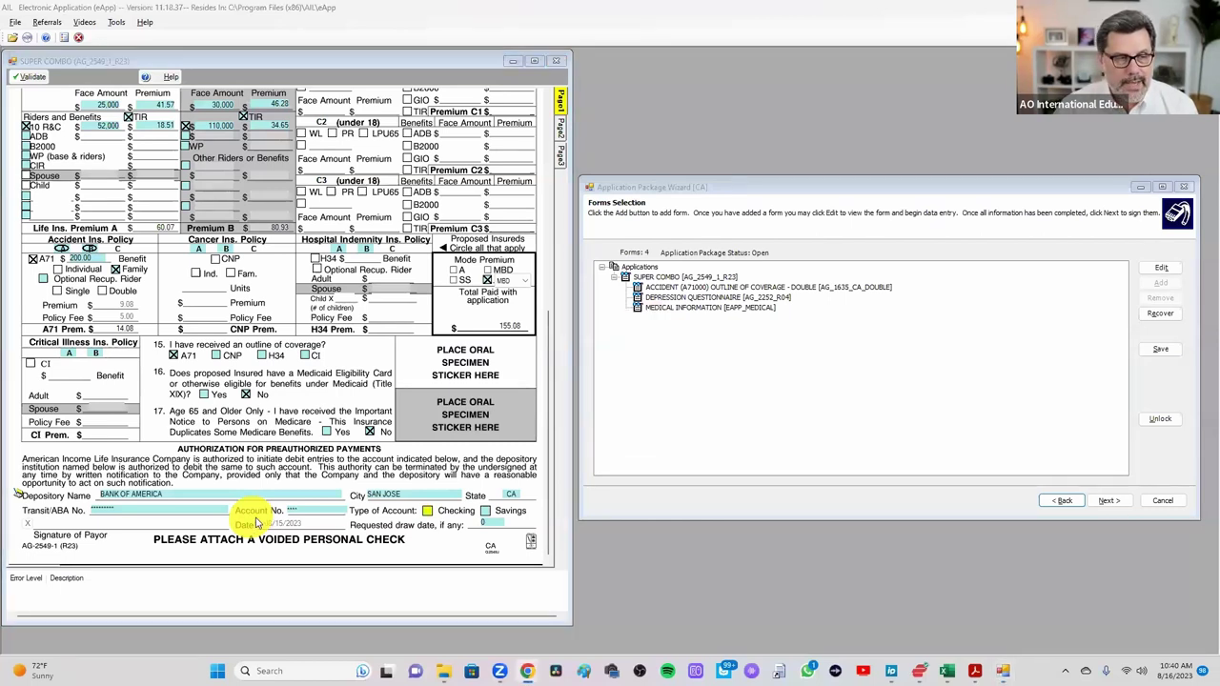
key(alt+Tab)
- Submit the banking inquiry with the account number; verification returns FAIL, RT00 no information found
text(22)
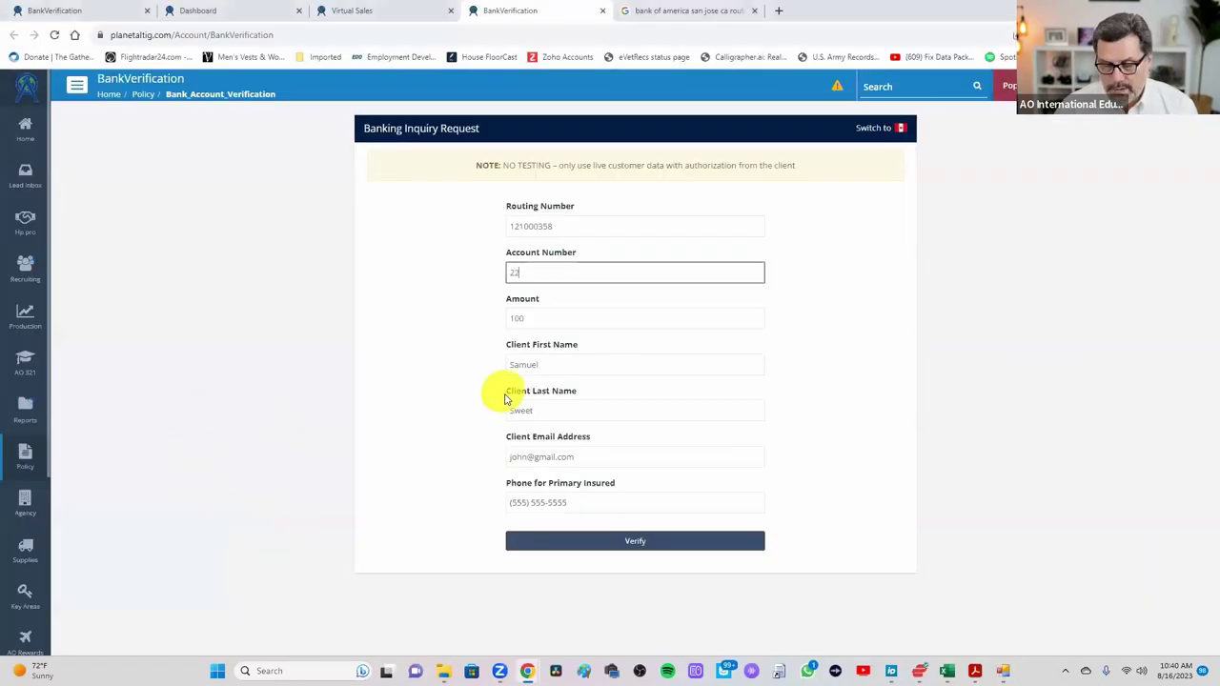
text(44)
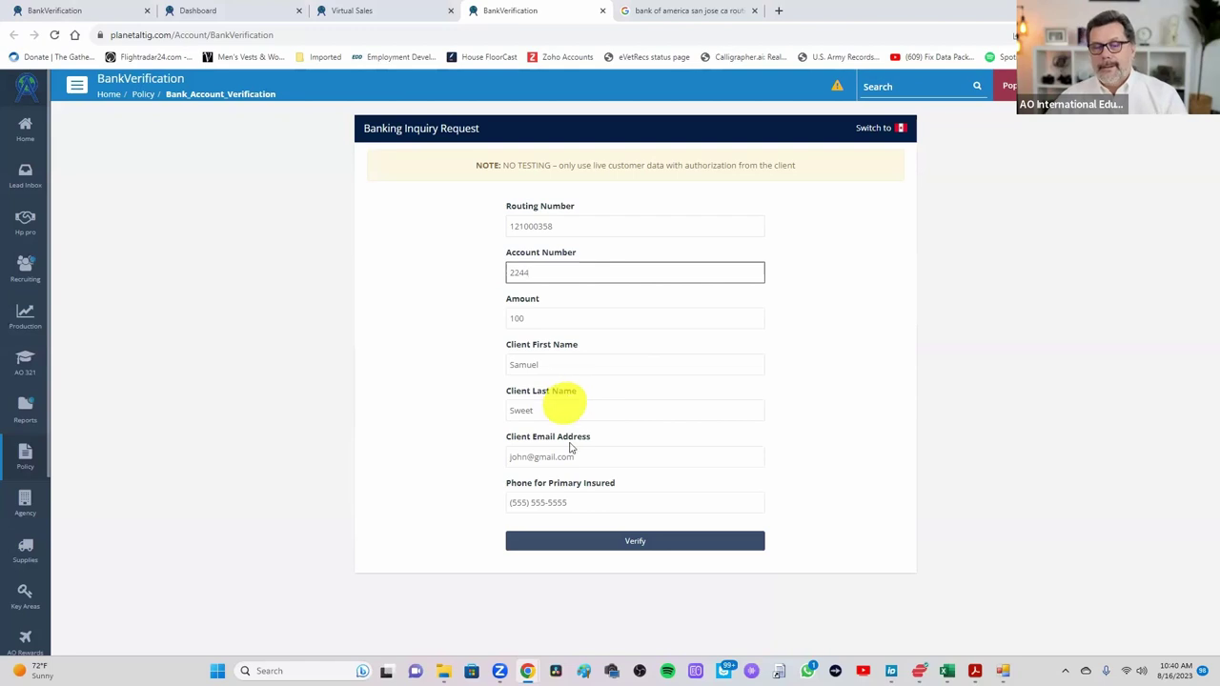
click(658, 541)
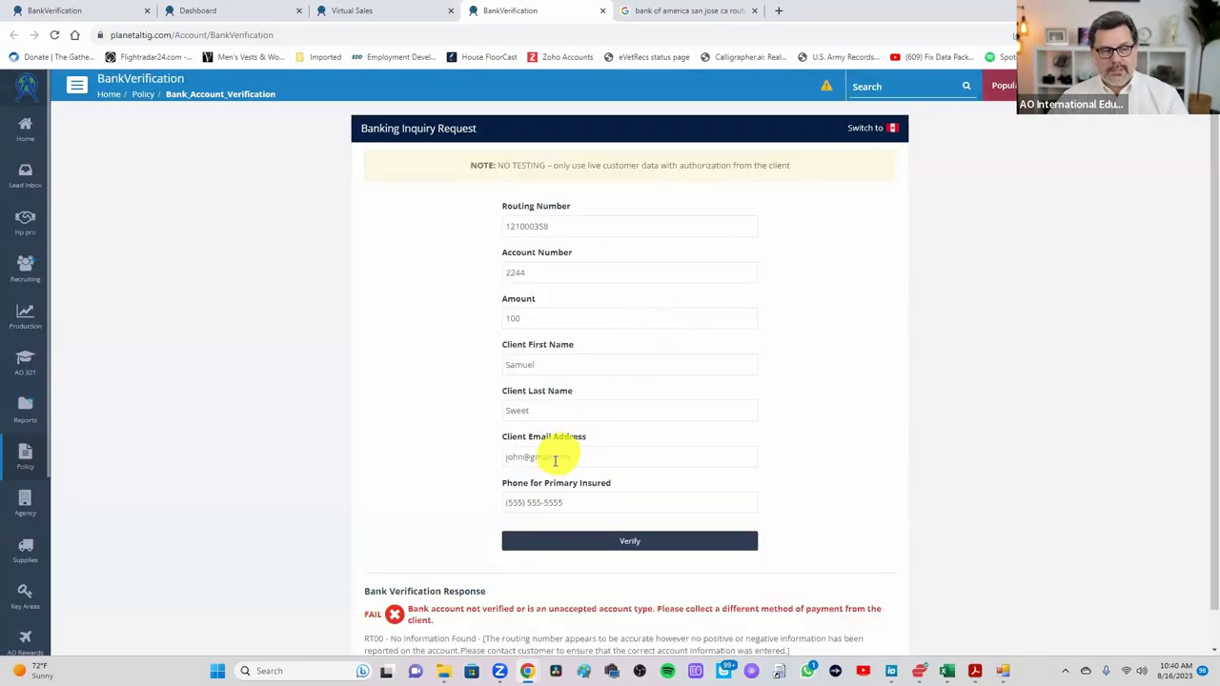
scroll(554, 460, down, 2)
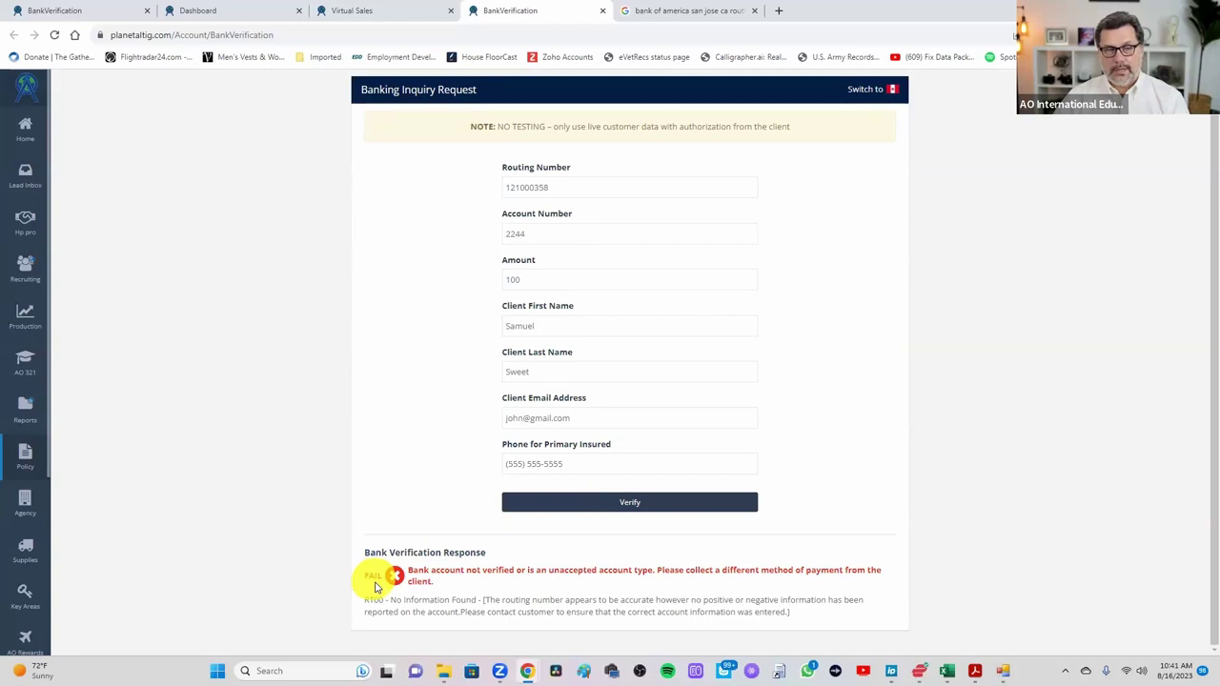
key(alt+Tab)
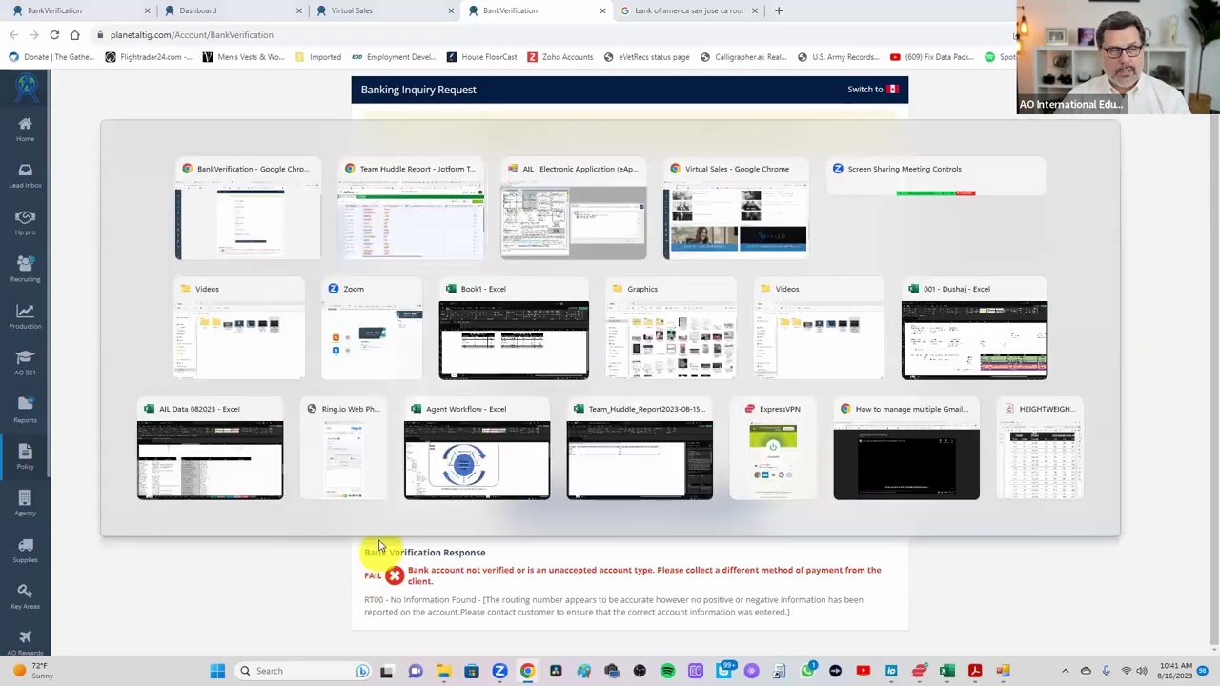
- Tick Checking under Type of Account in eApp, then bring up Acrobat's Bank Draft Dates table
key(Tab)
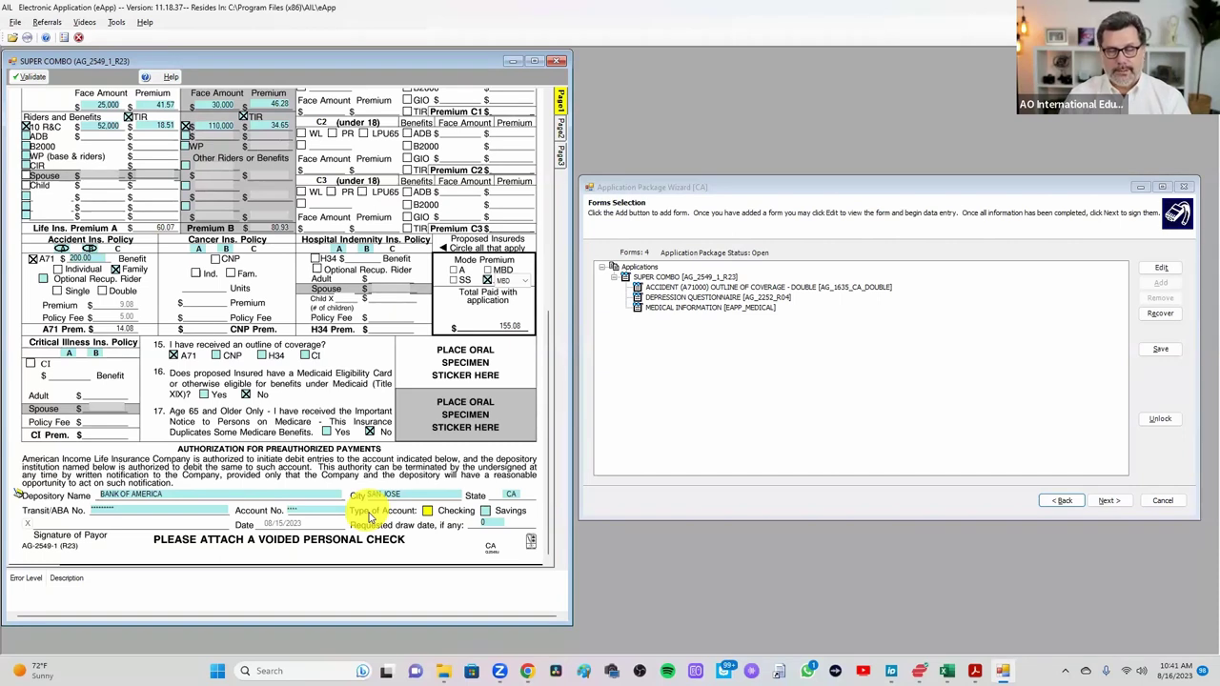
key(alt+Tab)
key(alt+Tab)
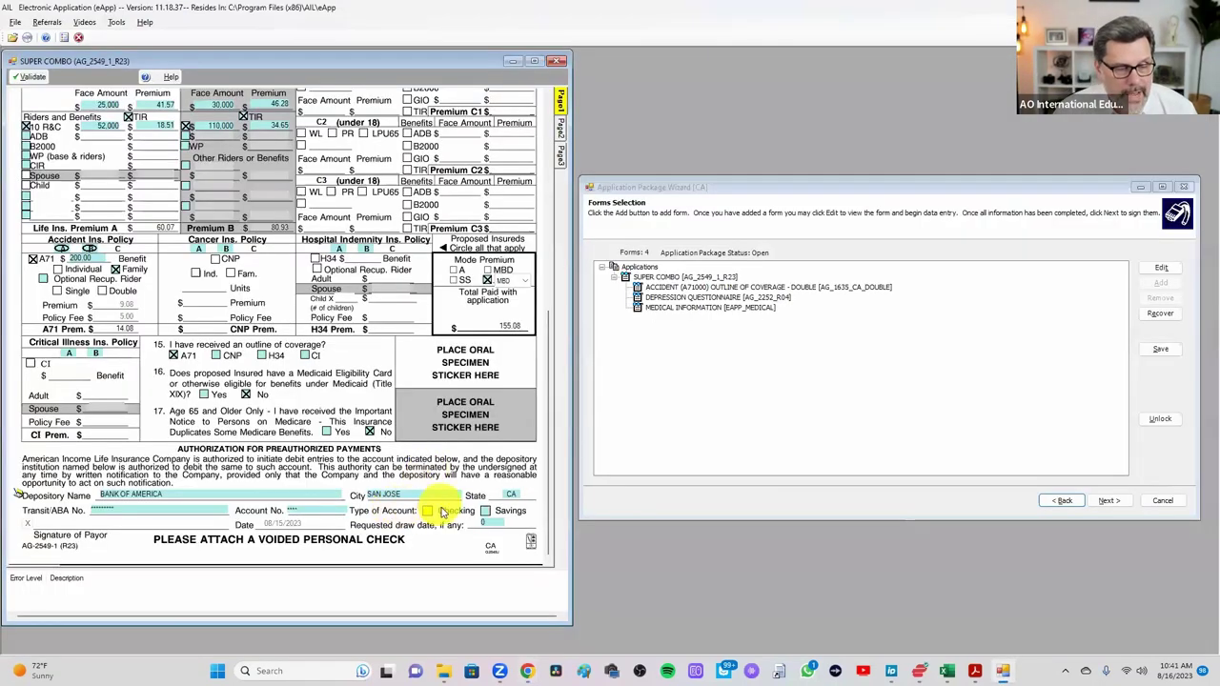
click(427, 510)
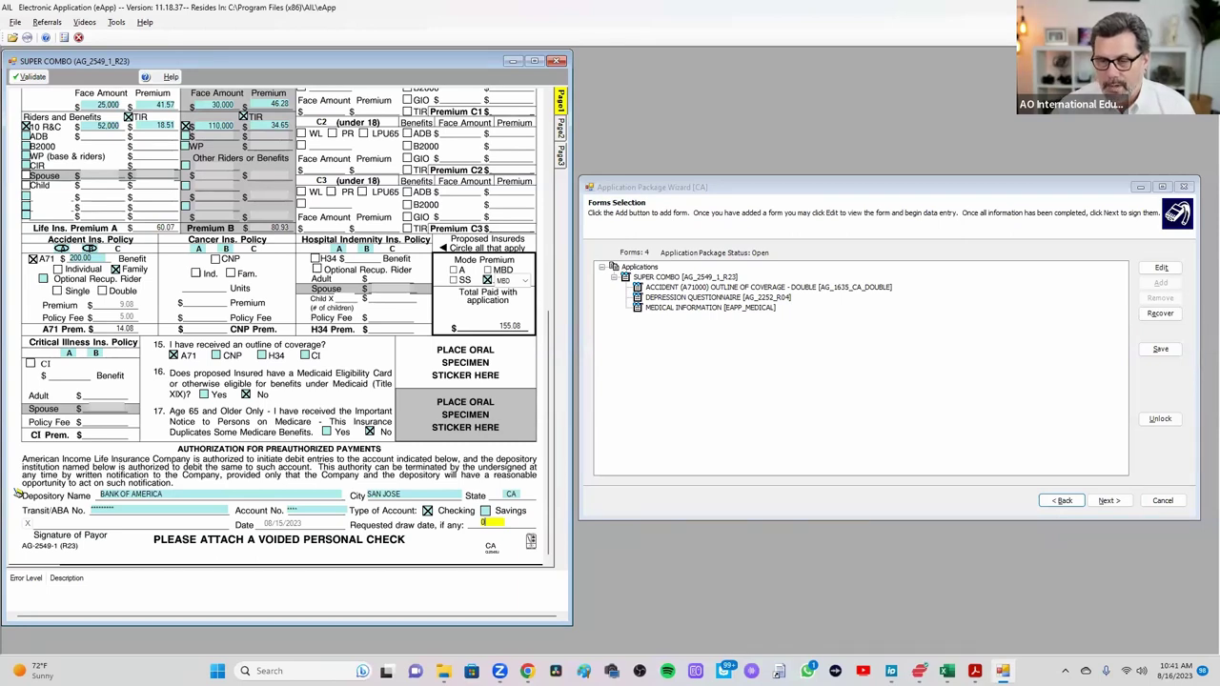
key(alt+Tab)
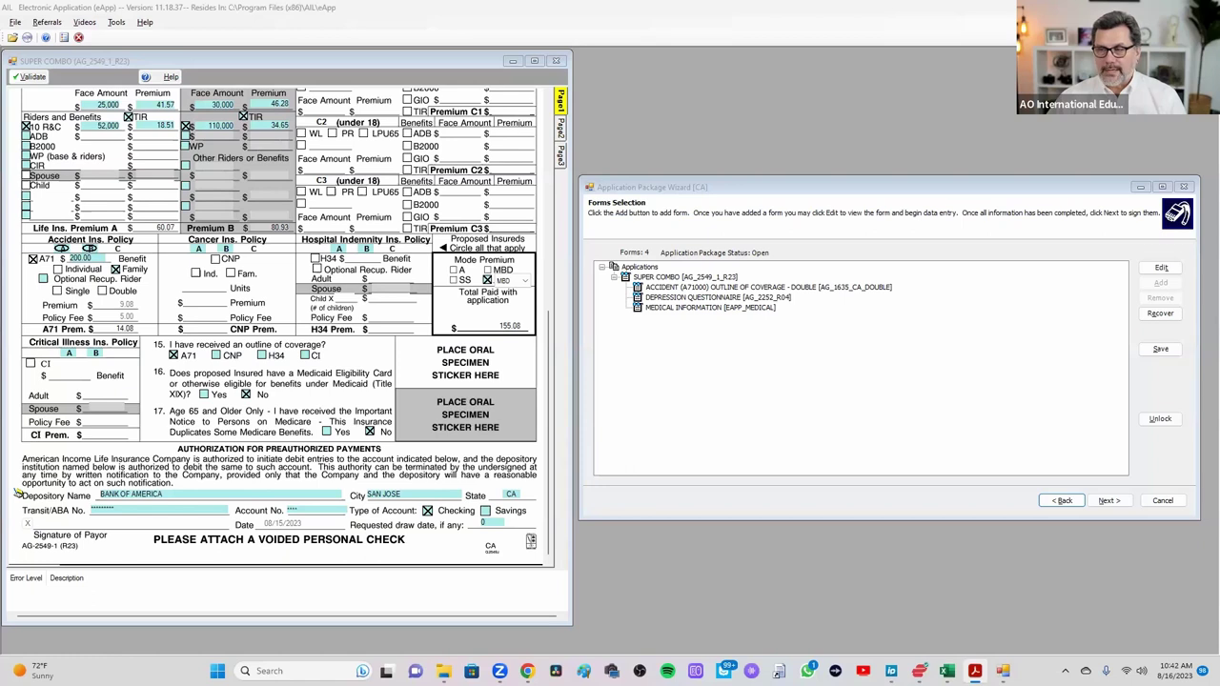
key(alt+Tab)
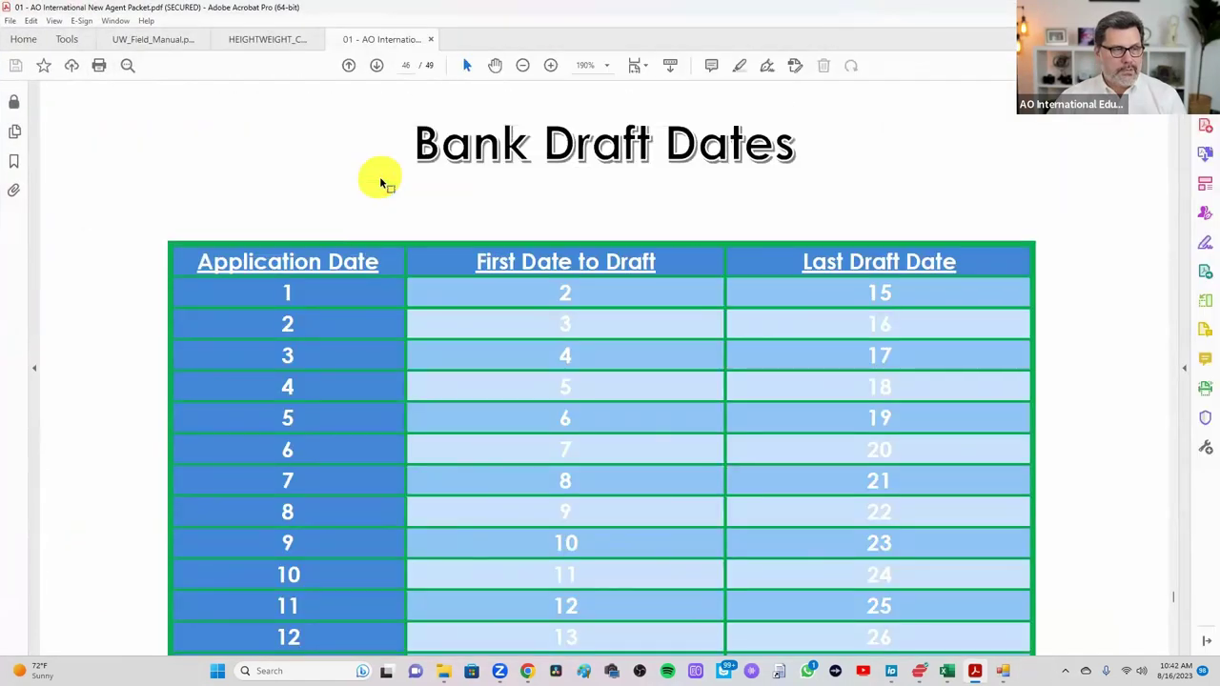
- Scroll through the page 46 Bank Draft Dates table of application and first/last draft dates
scroll(380, 181, up, 1)
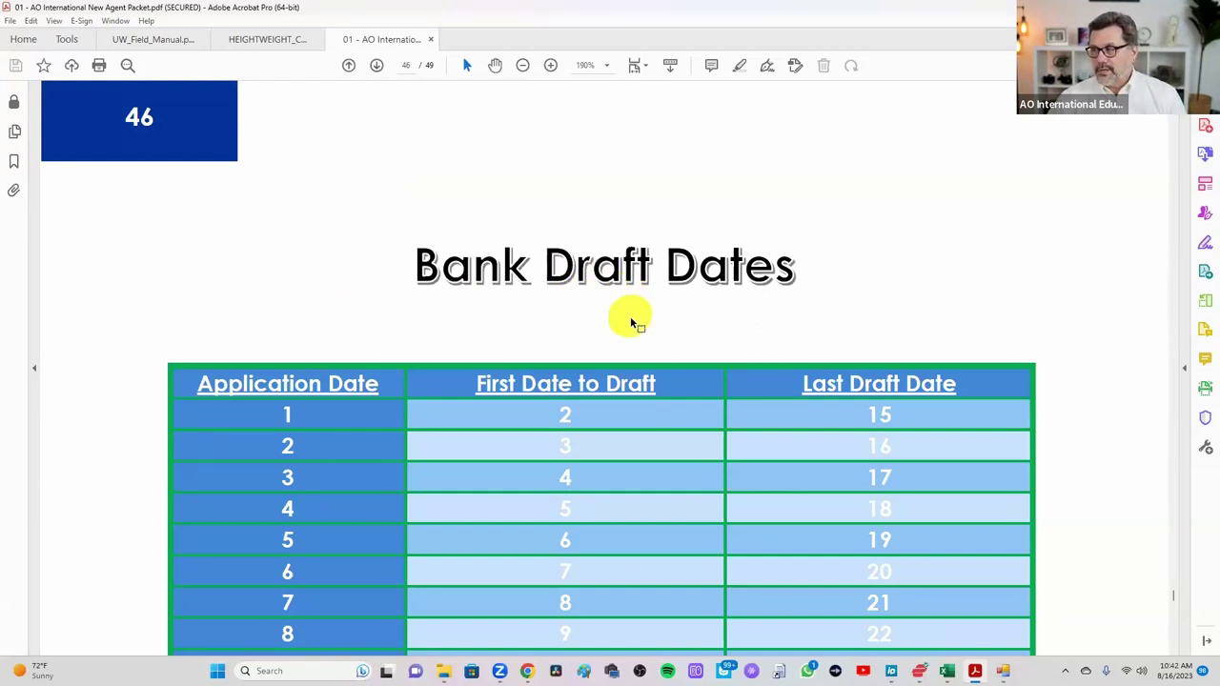
scroll(631, 319, down, 1)
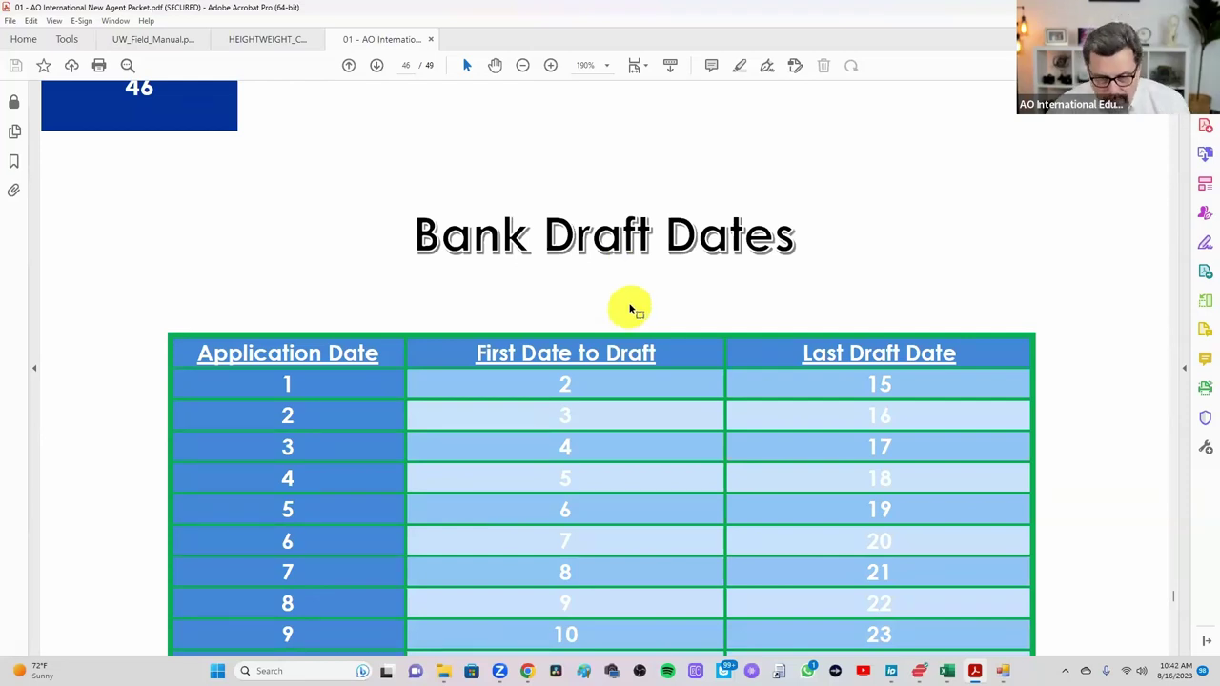
scroll(627, 318, down, 5)
scroll(610, 329, down, 1)
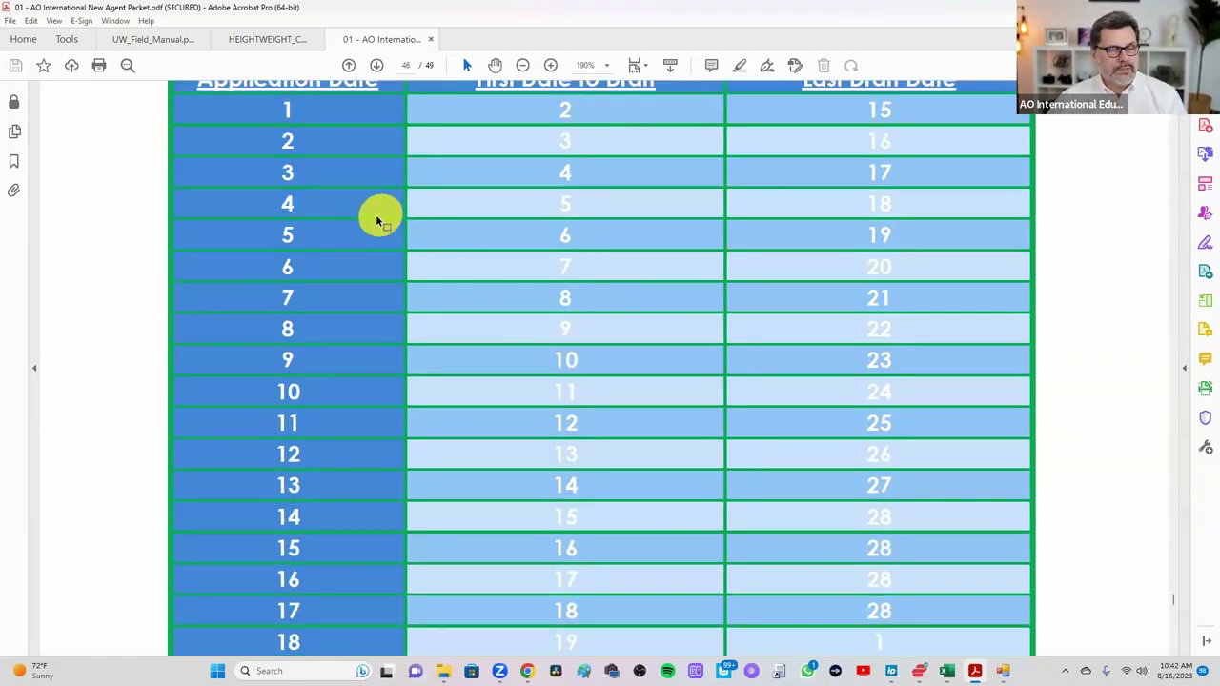
scroll(390, 214, up, 2)
scroll(372, 247, up, 3)
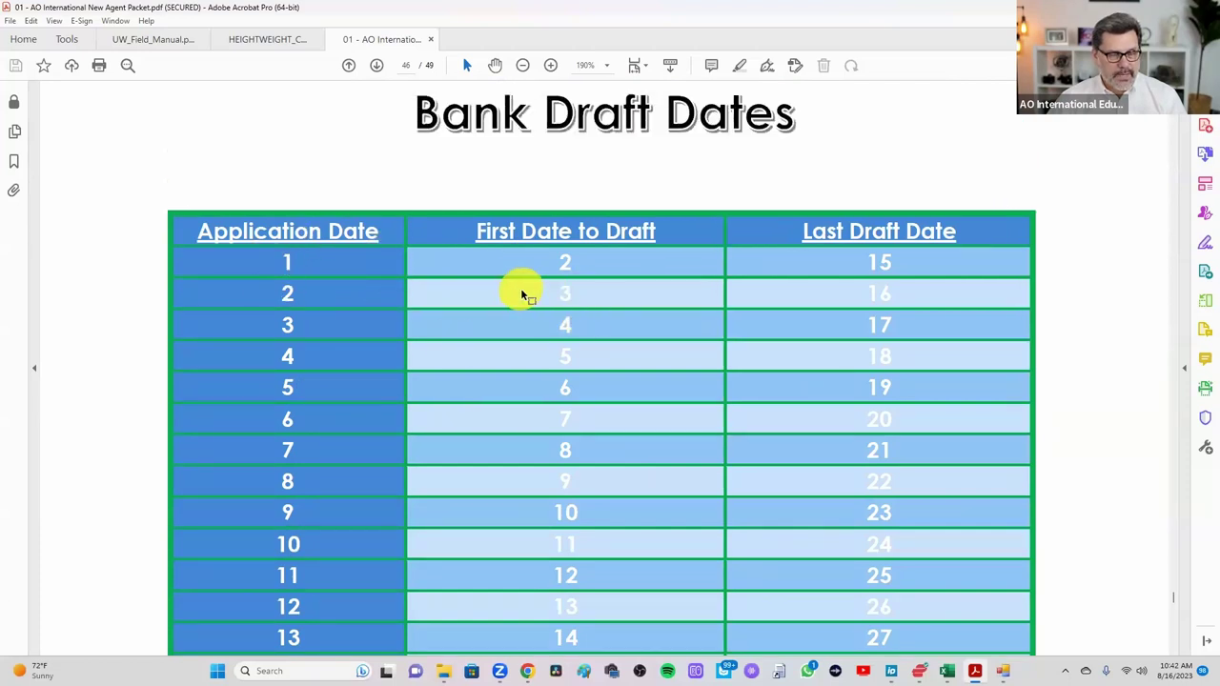
scroll(315, 403, down, 3)
scroll(318, 401, down, 5)
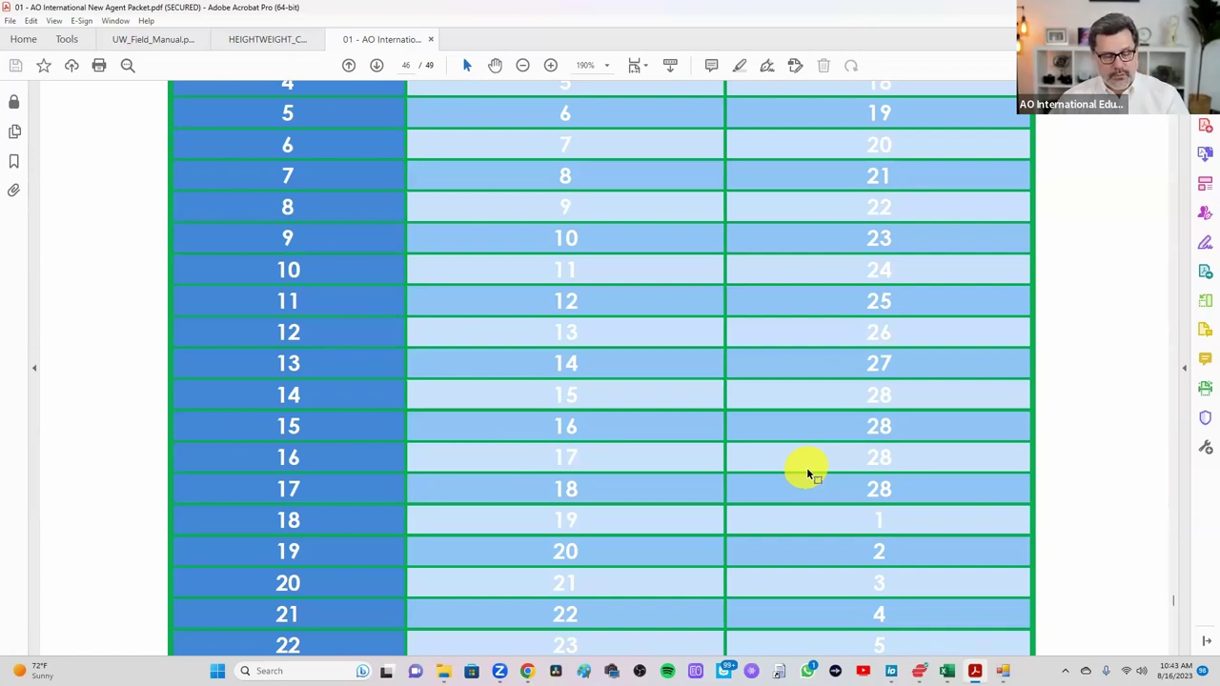
key(alt+Tab)
key(alt+Tab)
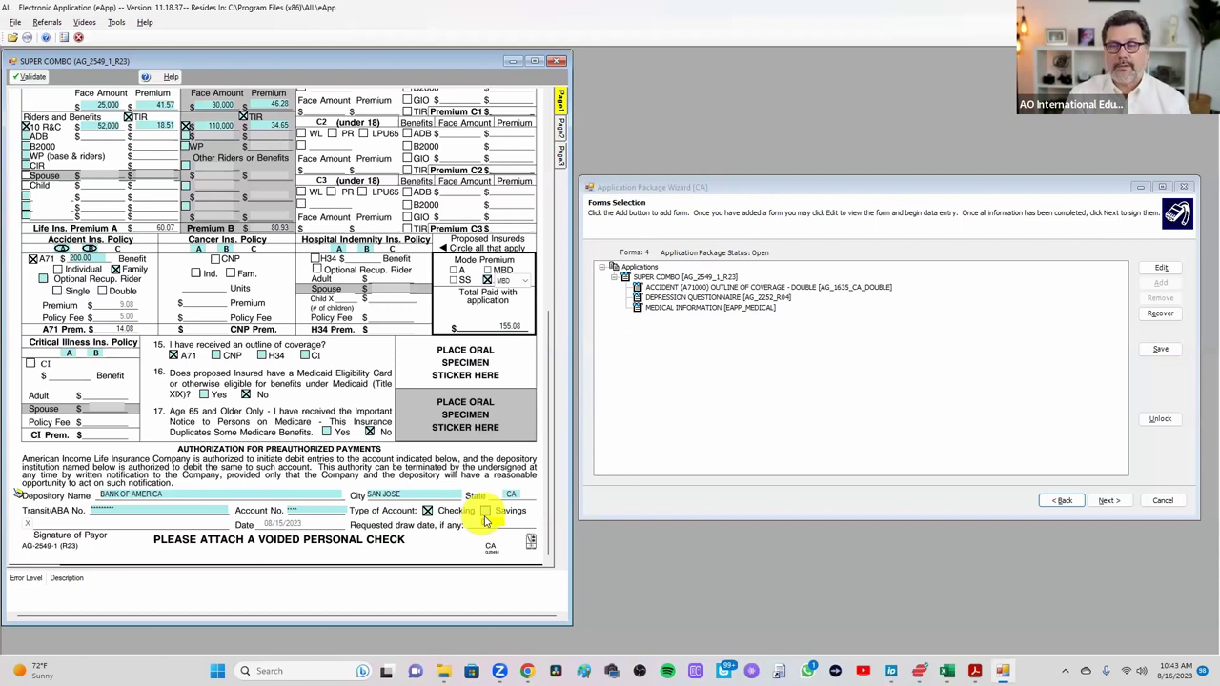
- Set the requested draw date to 1, giving a 09/01/2023 draft, and move the notice aside
click(491, 523)
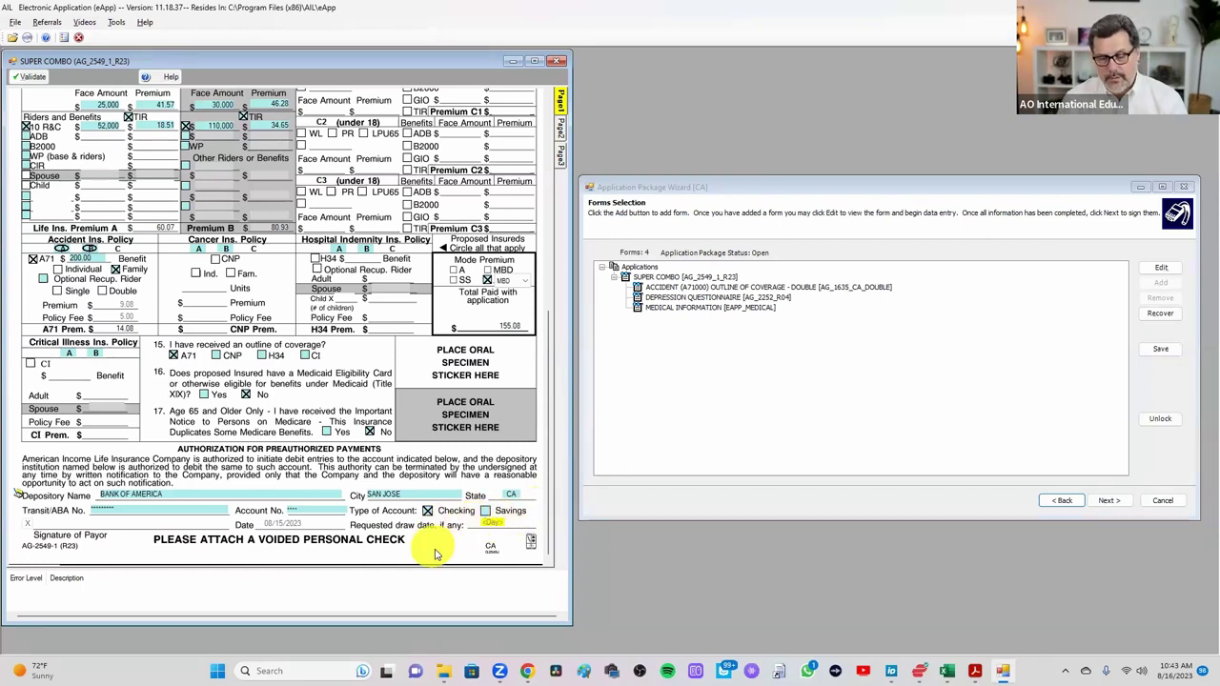
text(1)
click(456, 569)
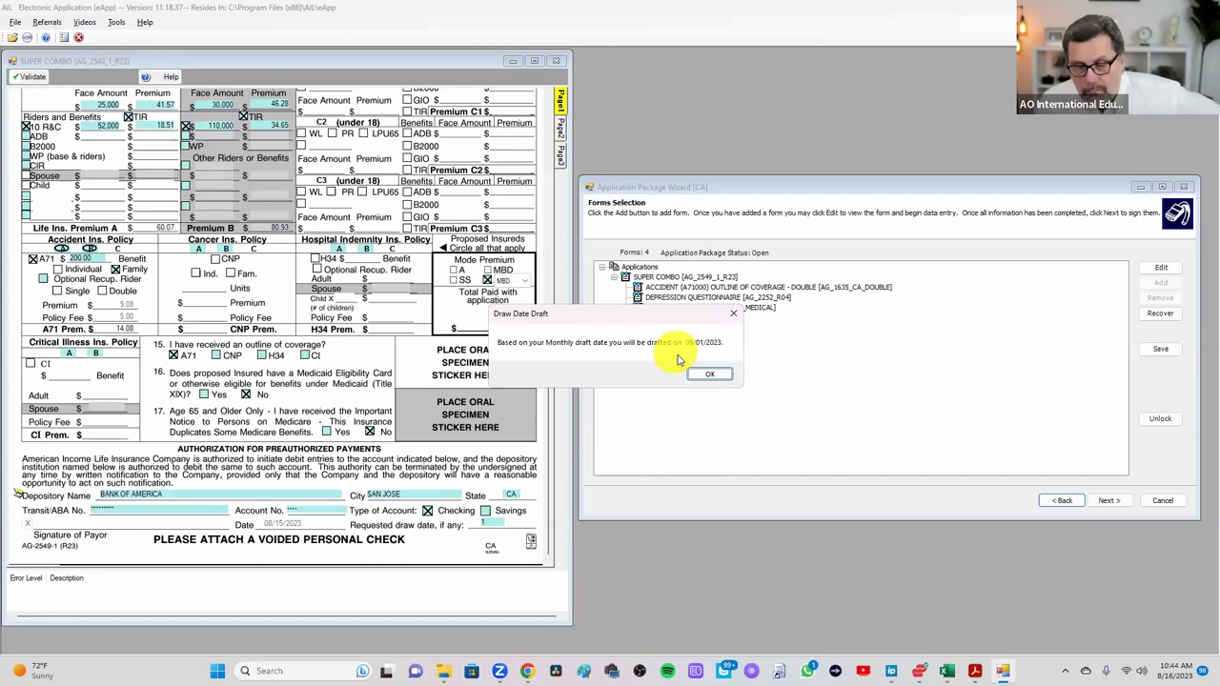
drag(620, 316, 746, 342)
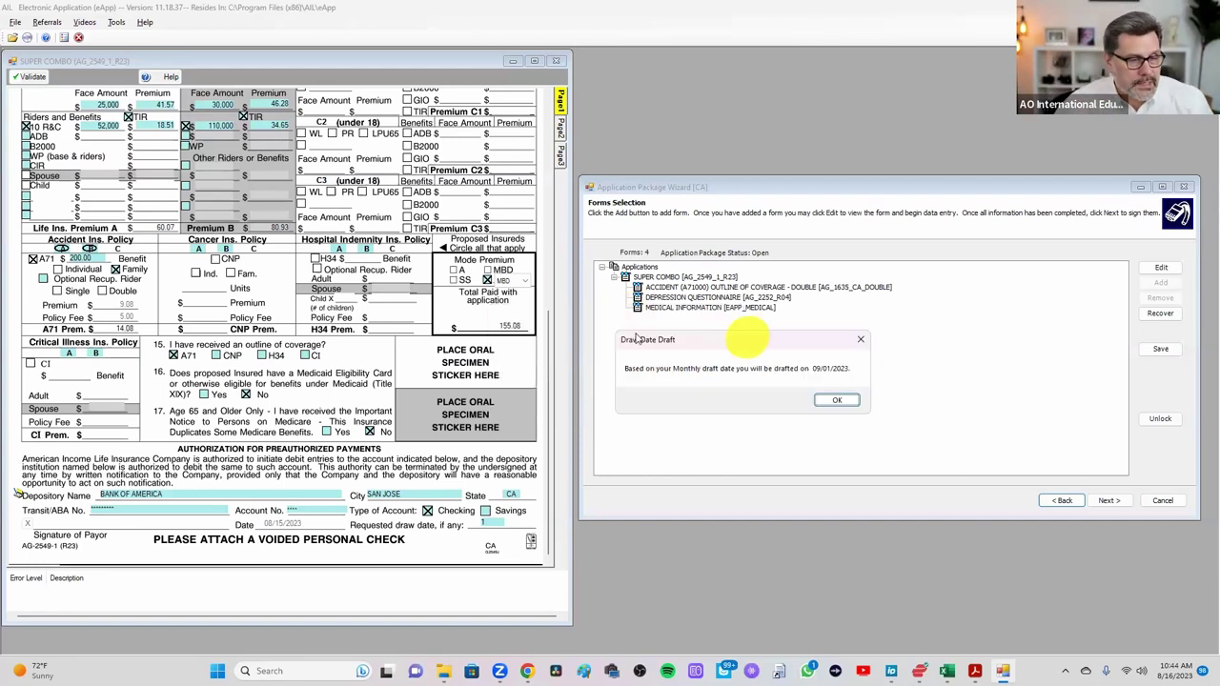
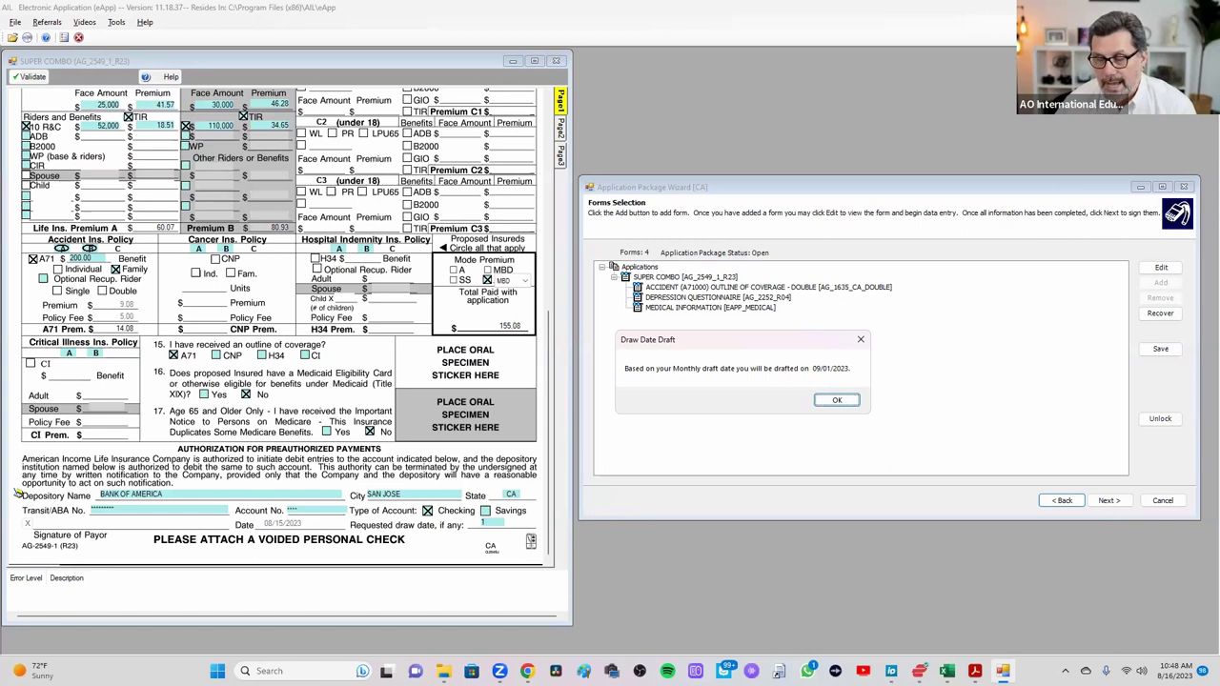
- Enter 28 as the Super Combo's requested draw date in the payment authorization section
key(alt+Tab)
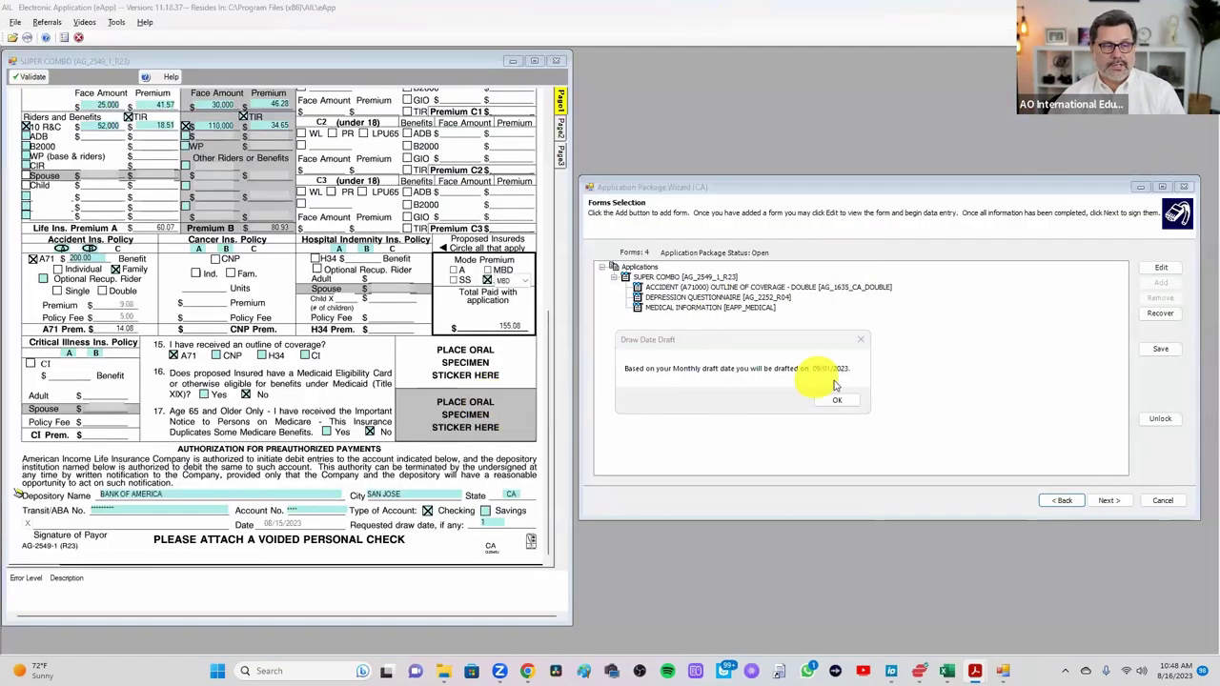
click(837, 400)
scroll(403, 486, down, 3)
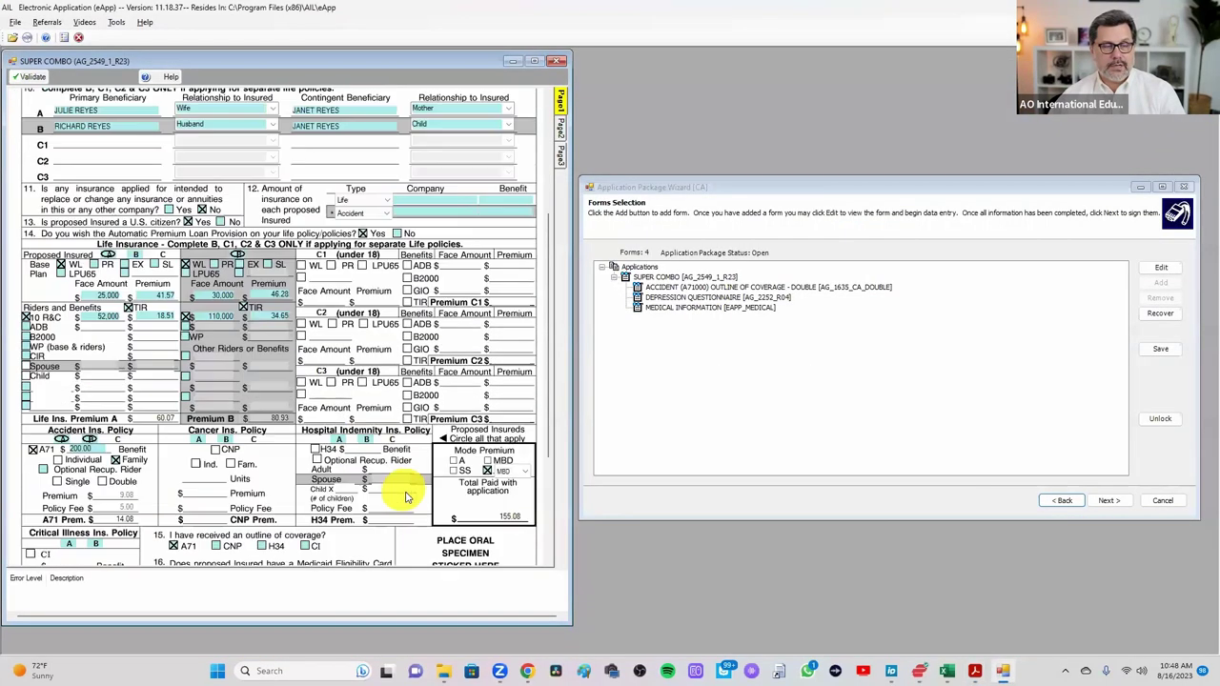
scroll(405, 495, down, 1)
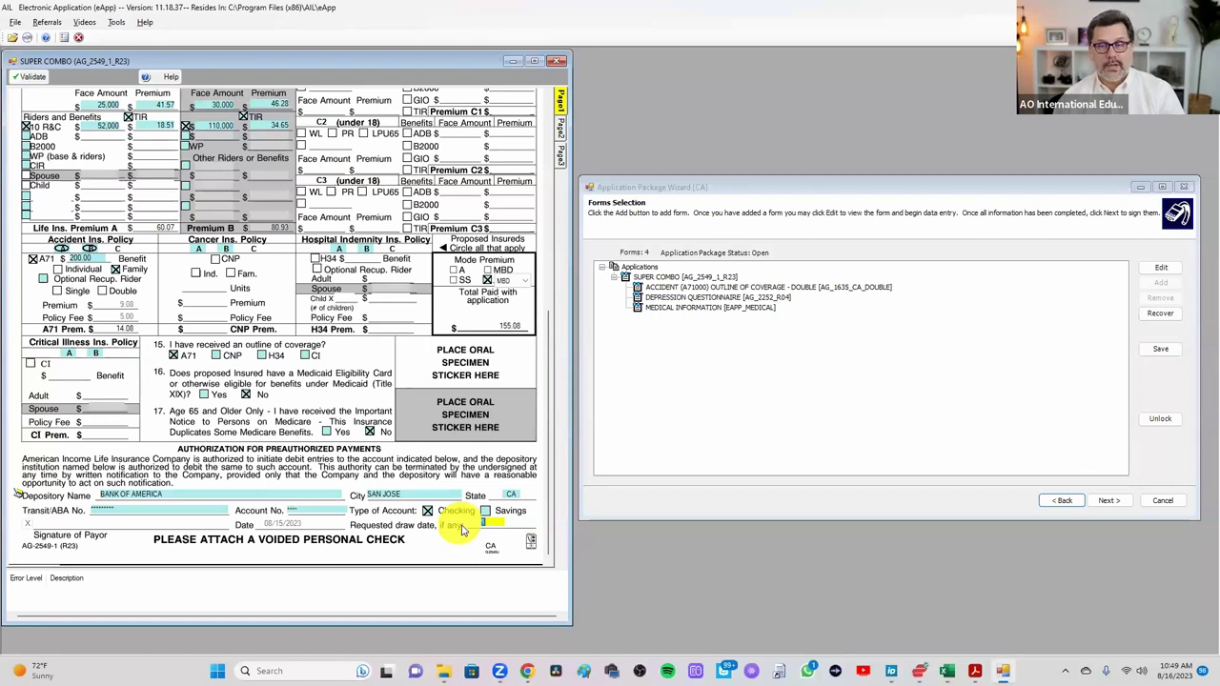
text(28)
key(Tab)
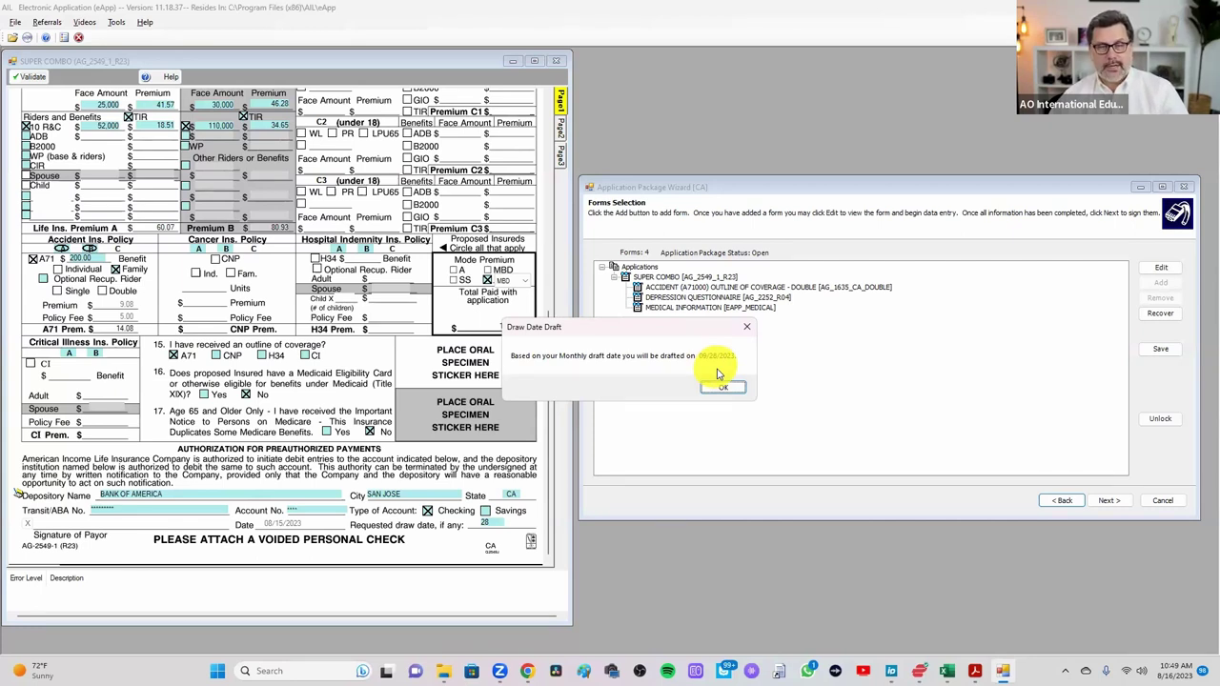
- Accept the 09/28/2023 draft notice, then change the draw date to 17 and acknowledge its notices
click(721, 386)
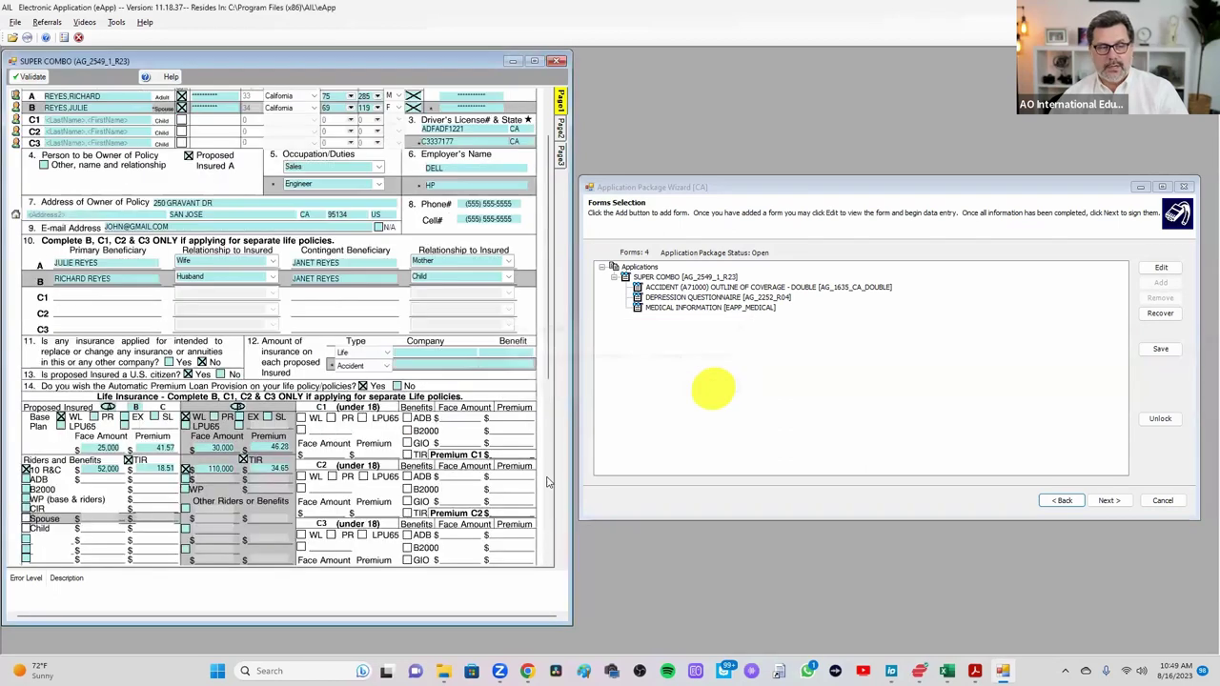
scroll(484, 484, down, 10)
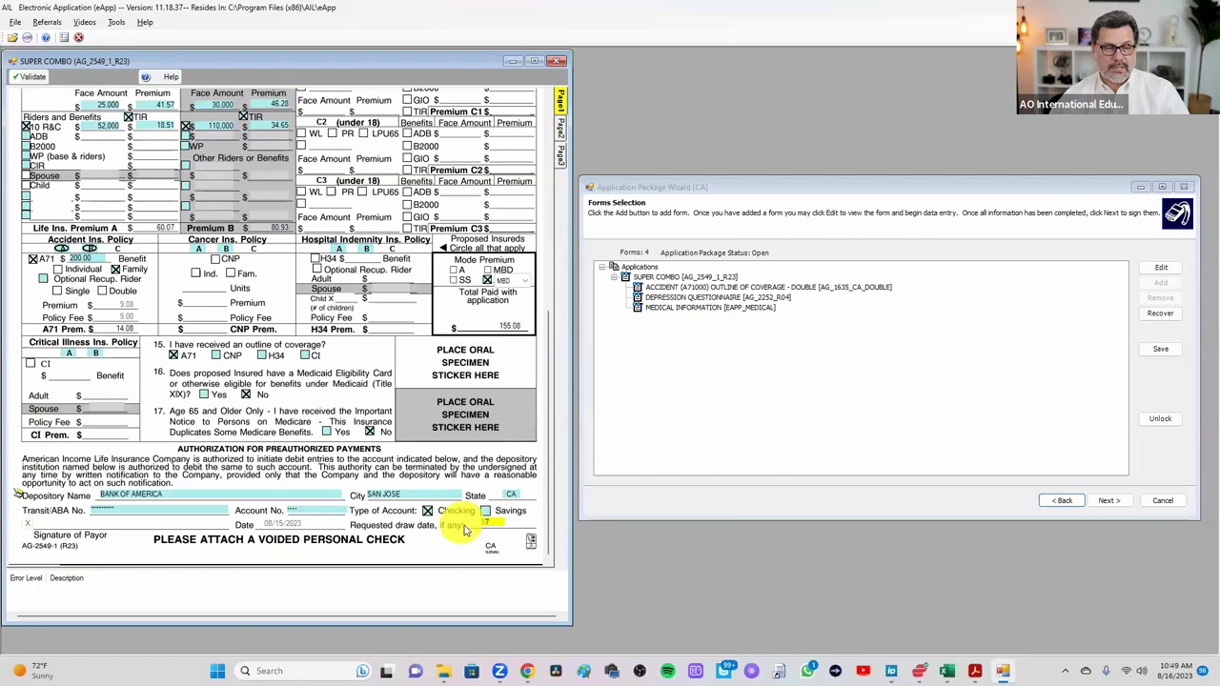
click(465, 529)
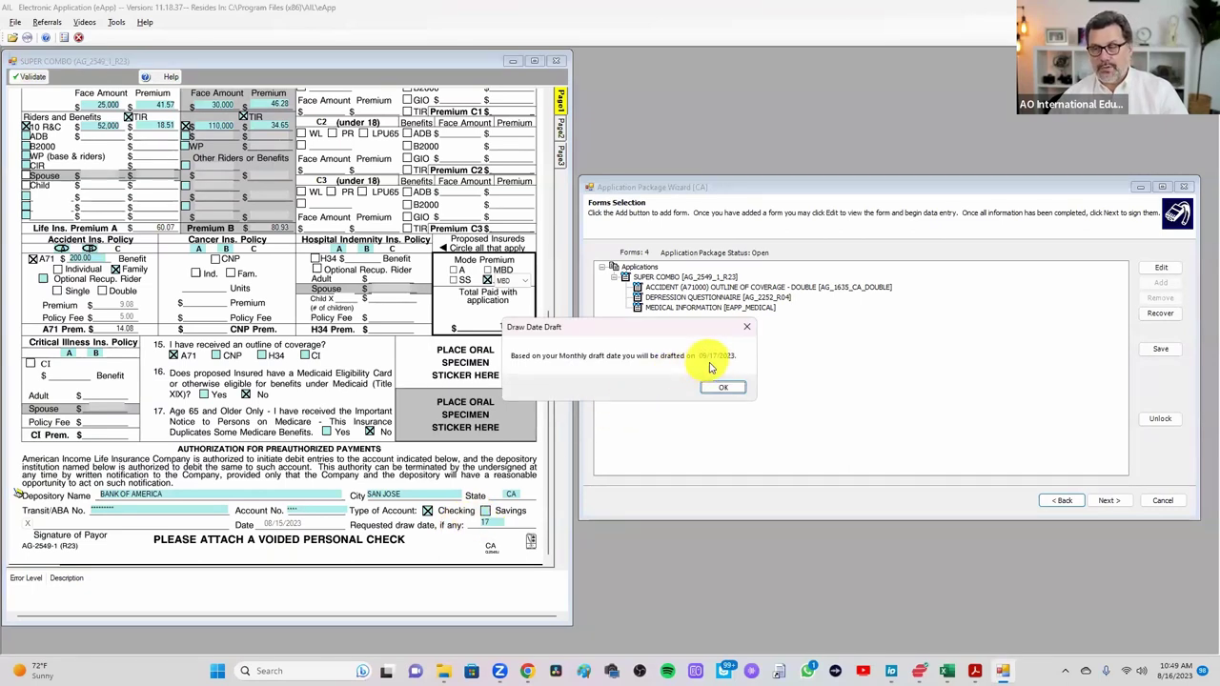
click(728, 385)
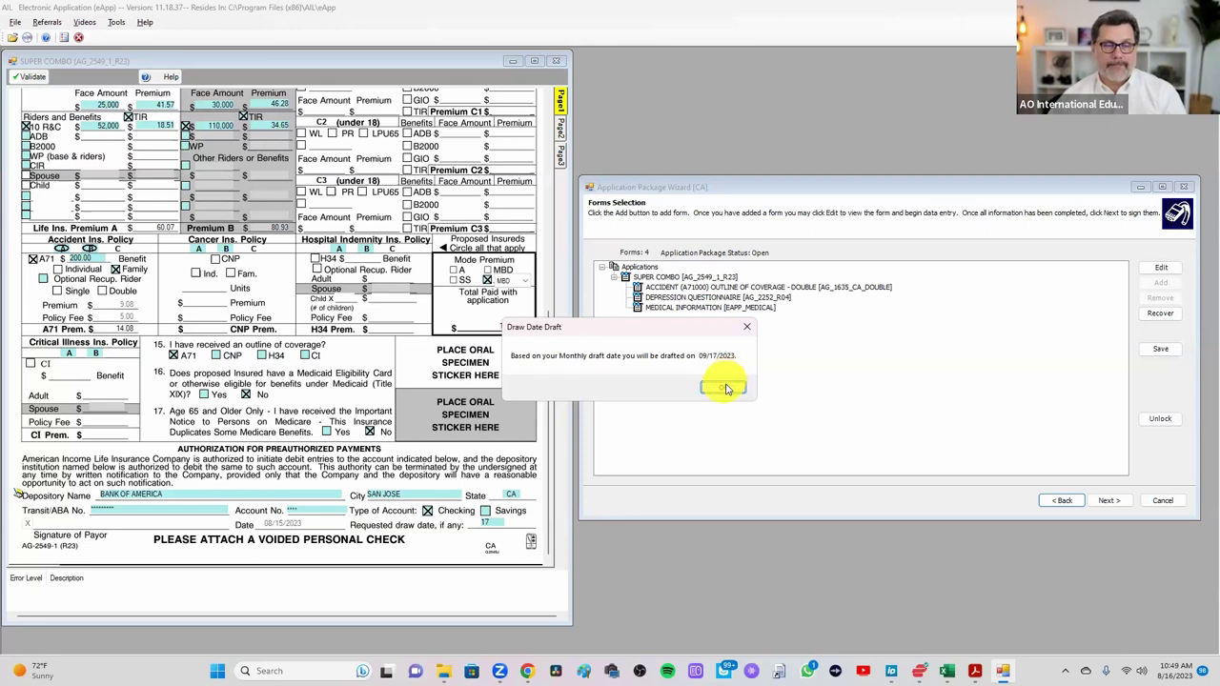
click(726, 386)
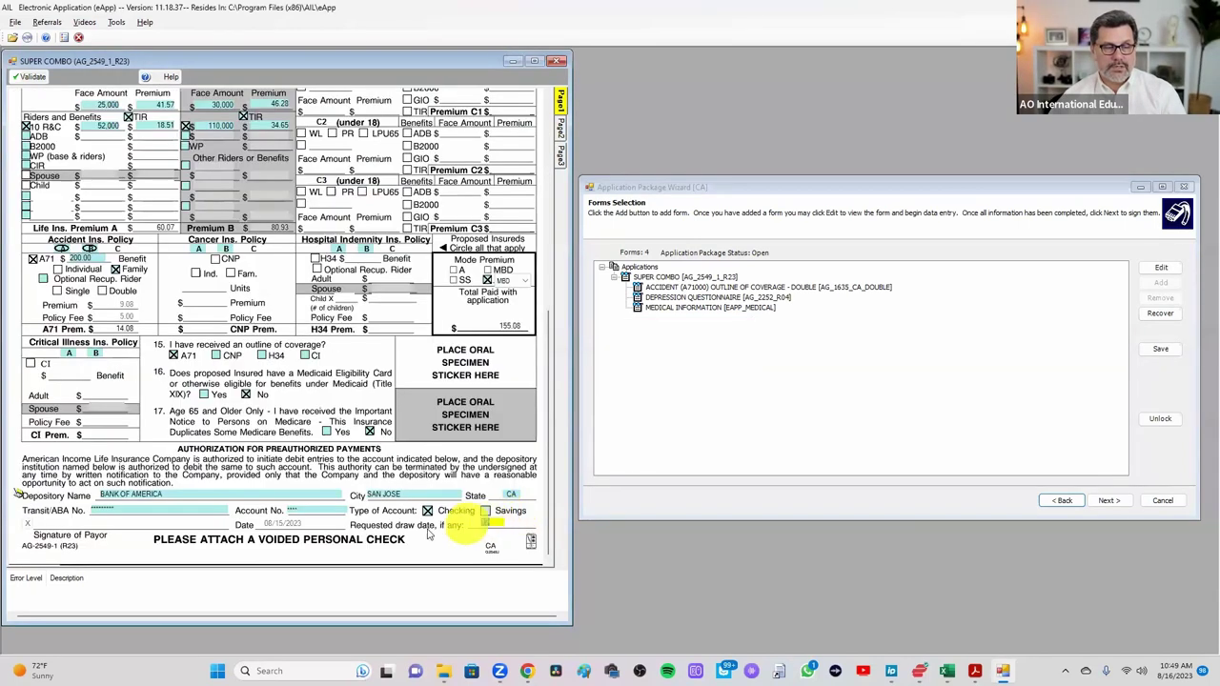
- Change the requested draw date to 1, then to 26, accepting the 09/26/2023 draft notice
text(1)
key(Tab)
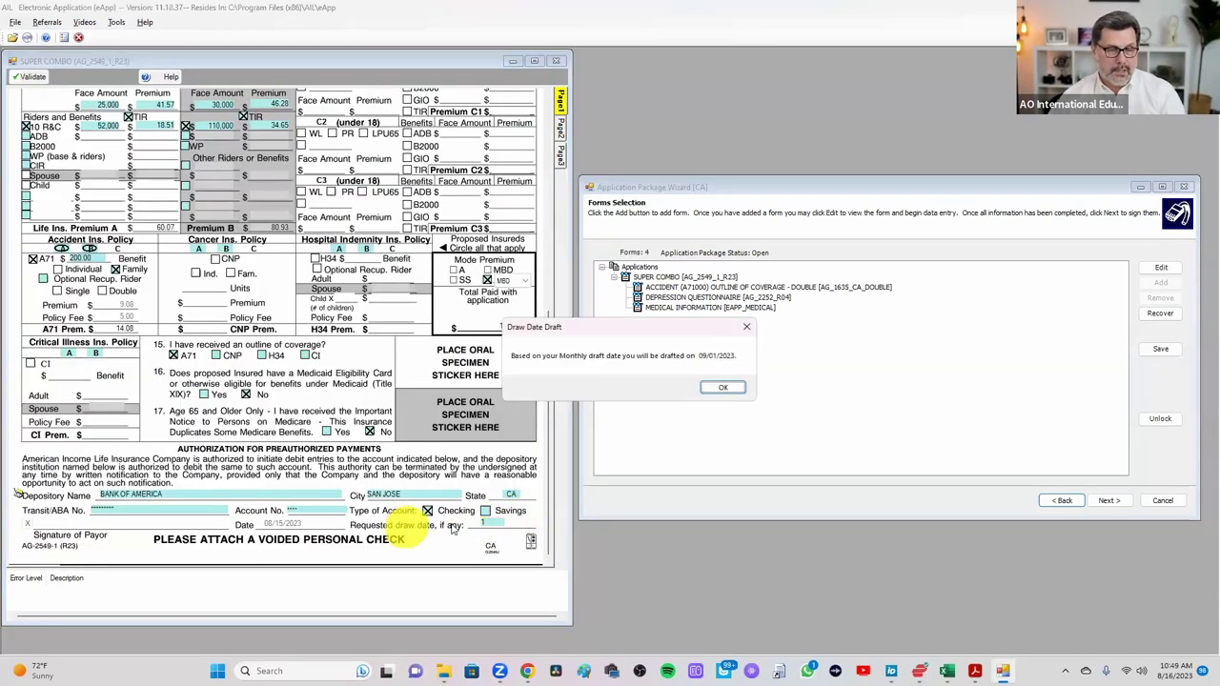
click(713, 388)
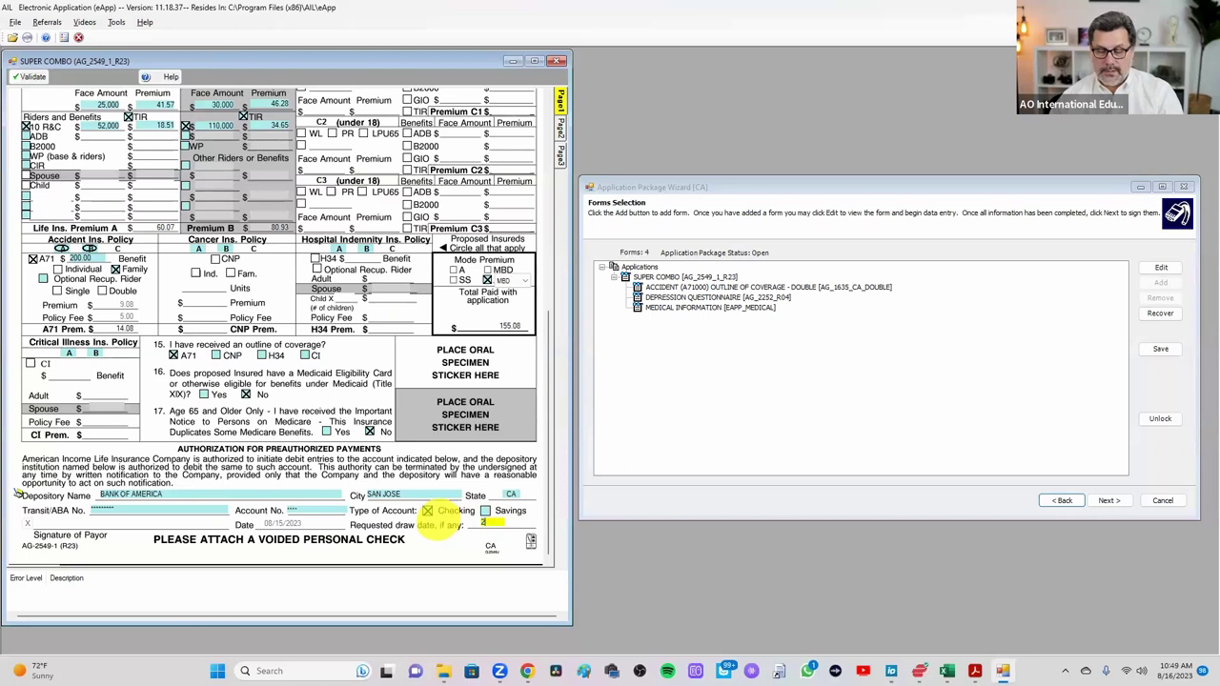
click(431, 514)
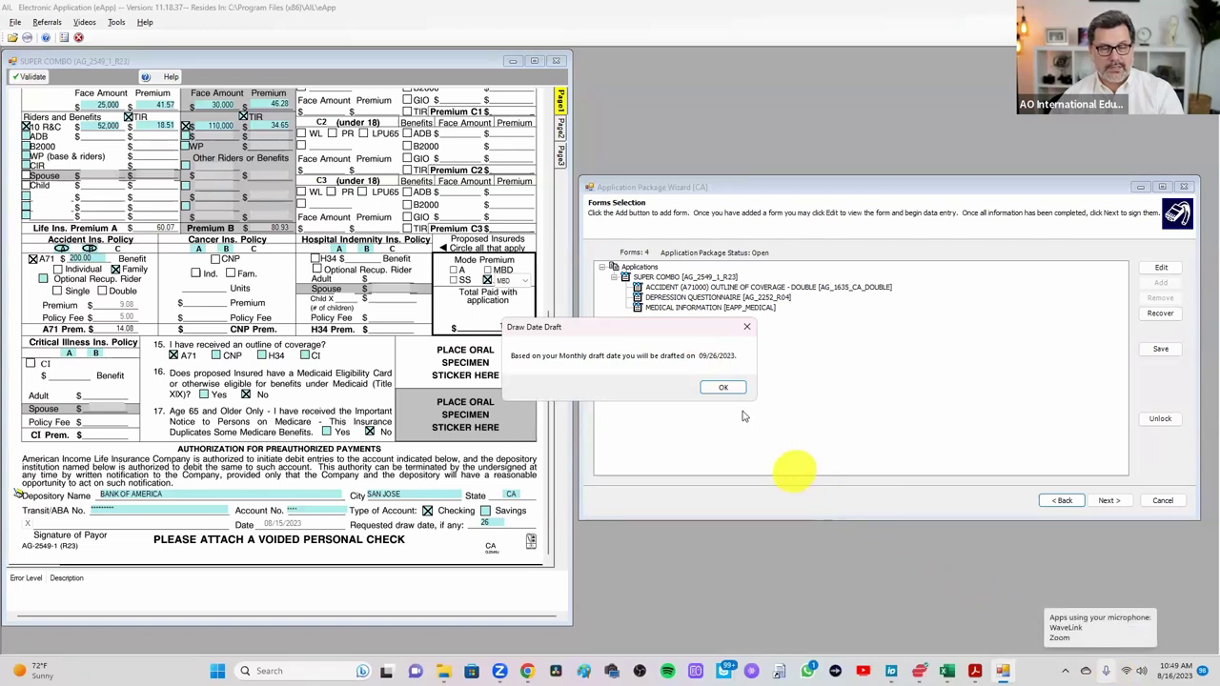
click(720, 388)
- Cancel the billing type change to ABD and switch to the Chrome banking inquiry window
click(499, 471)
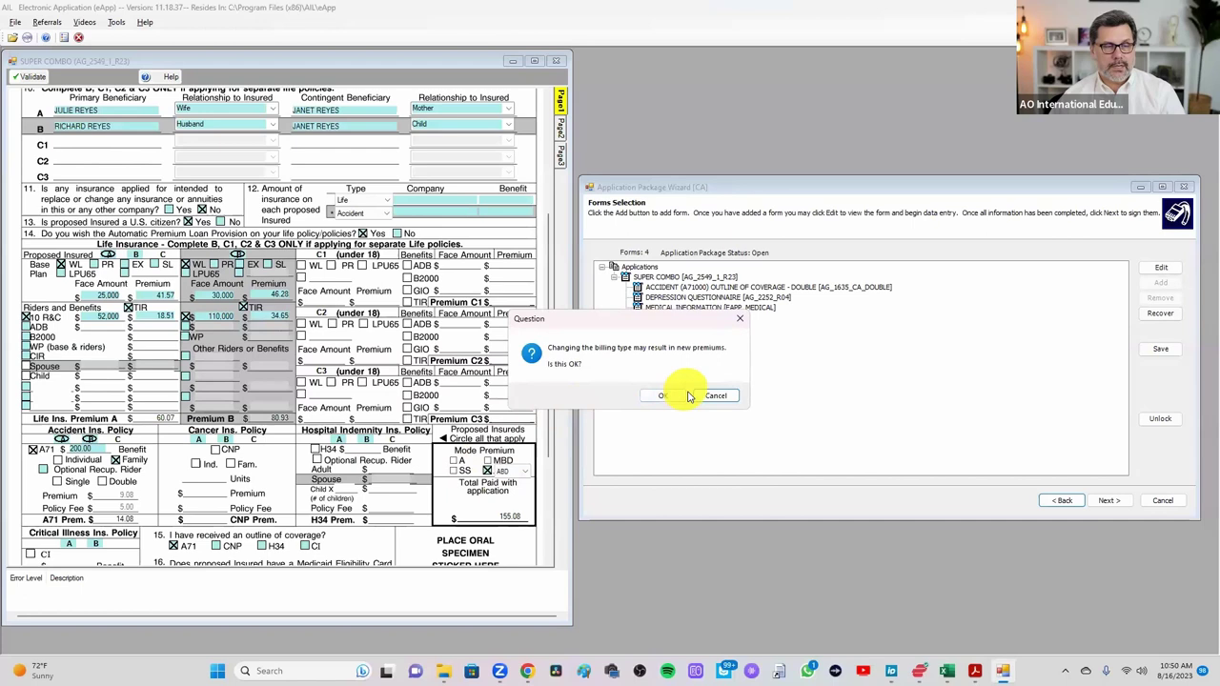
click(662, 396)
scroll(476, 477, down, 10)
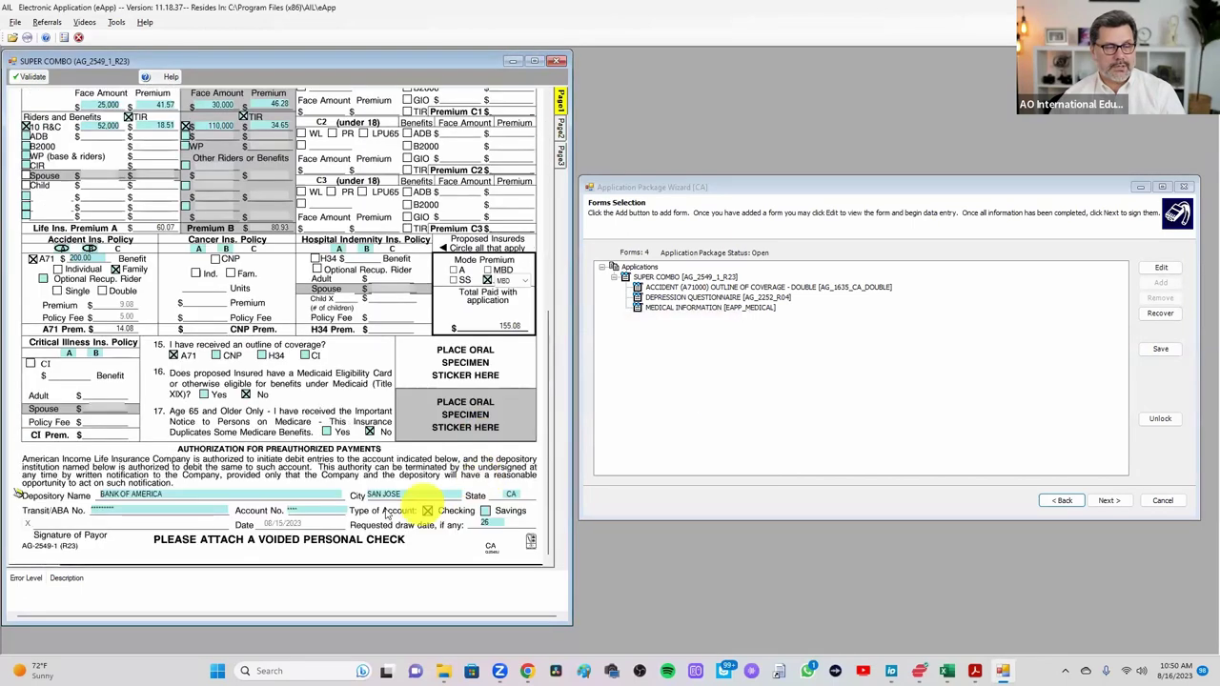
scroll(410, 457, up, 10)
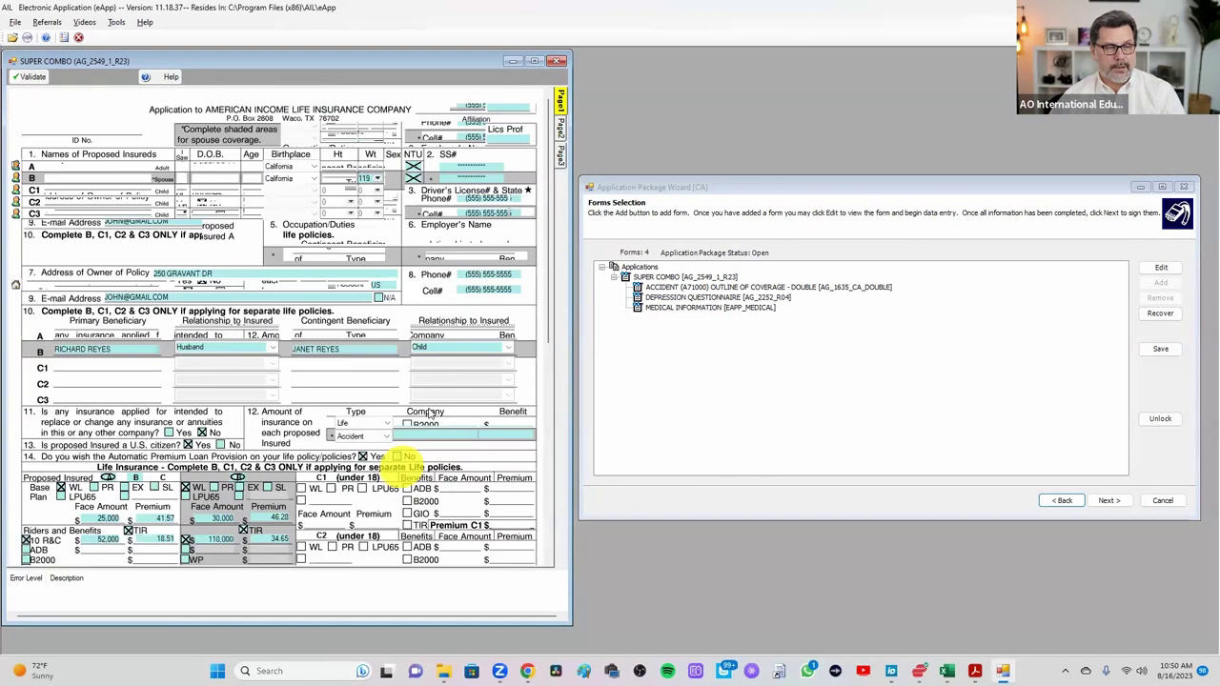
scroll(411, 411, down, 10)
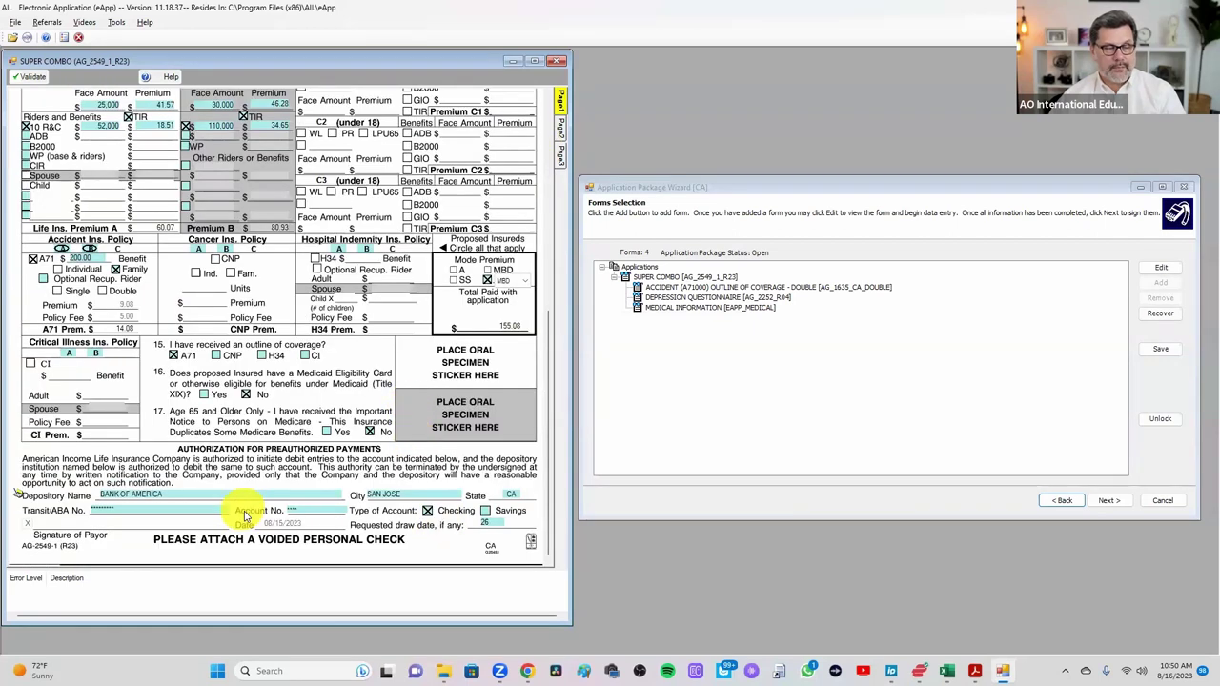
key(alt+Tab)
key(alt+Tab)
key(alt+Tab)
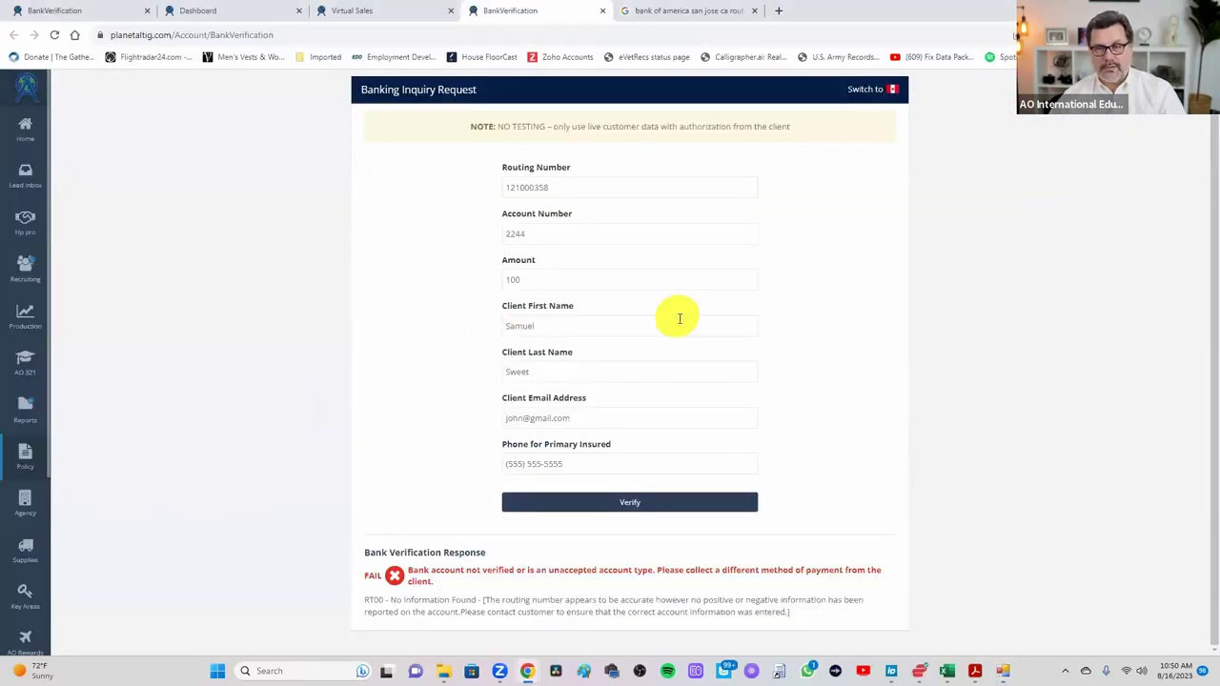
- Review the FAIL bank verification result and switch back to the eApp application window
key(alt+Tab)
key(alt+Tab)
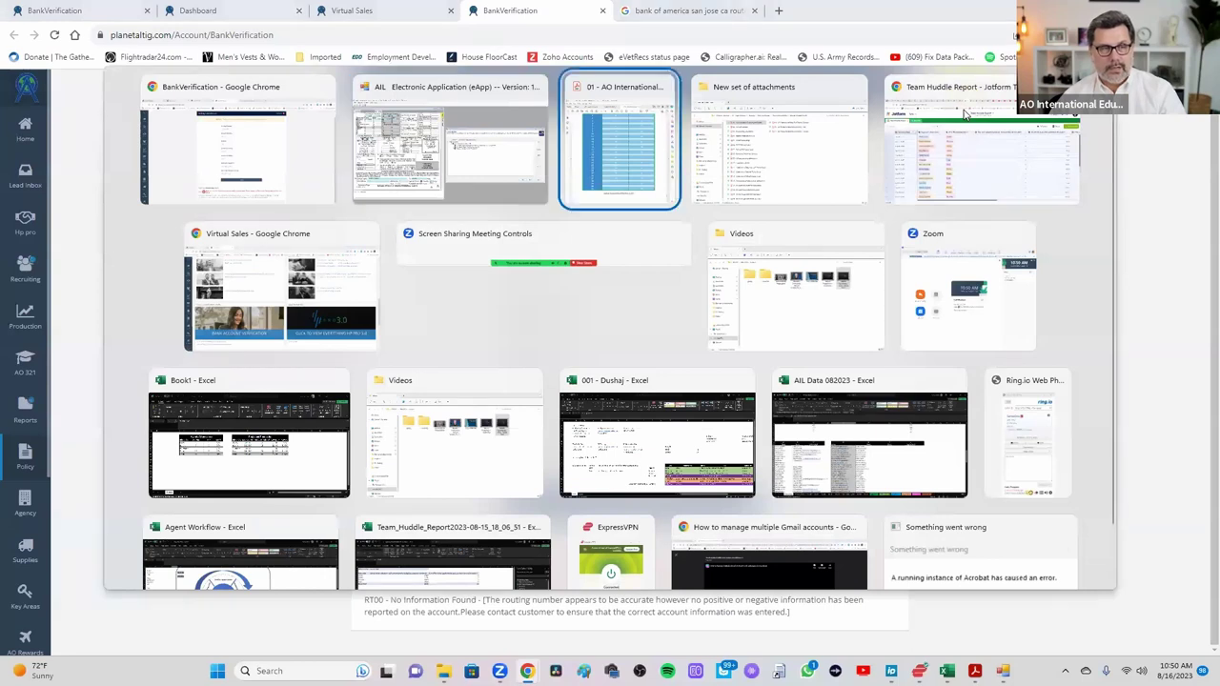
key(alt+Tab)
key(alt+Tab)
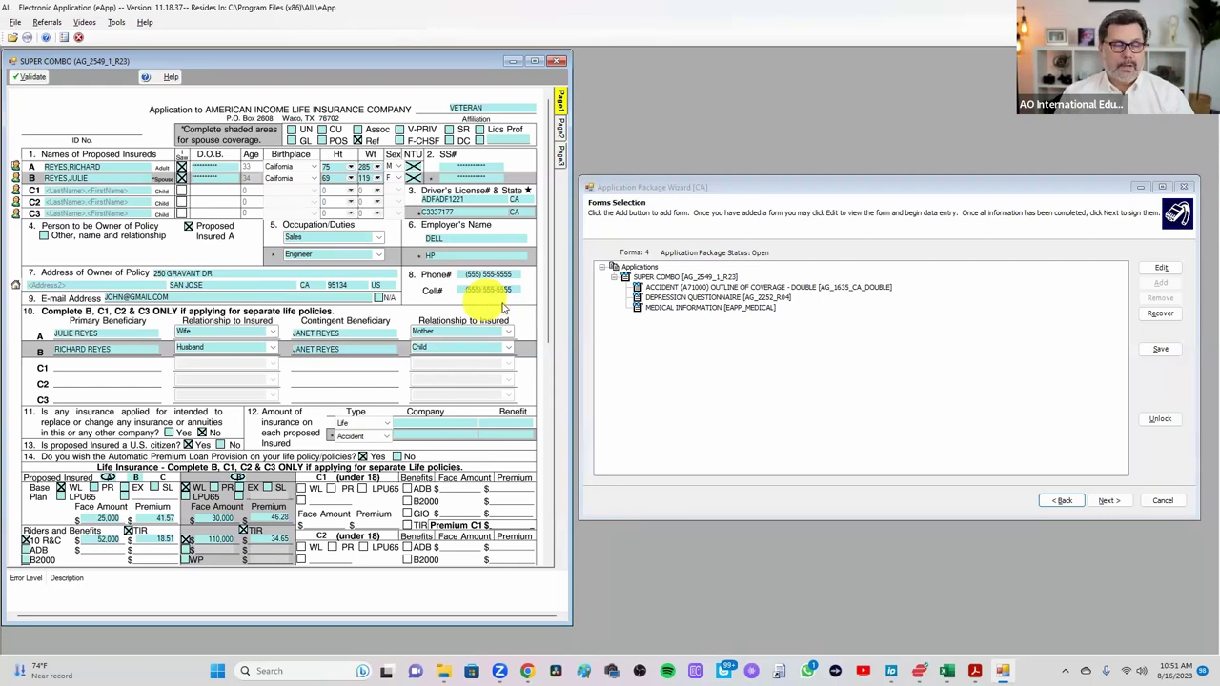
- Look over Page2 of the Super Combo application, then return to Page1
scroll(450, 389, down, 10)
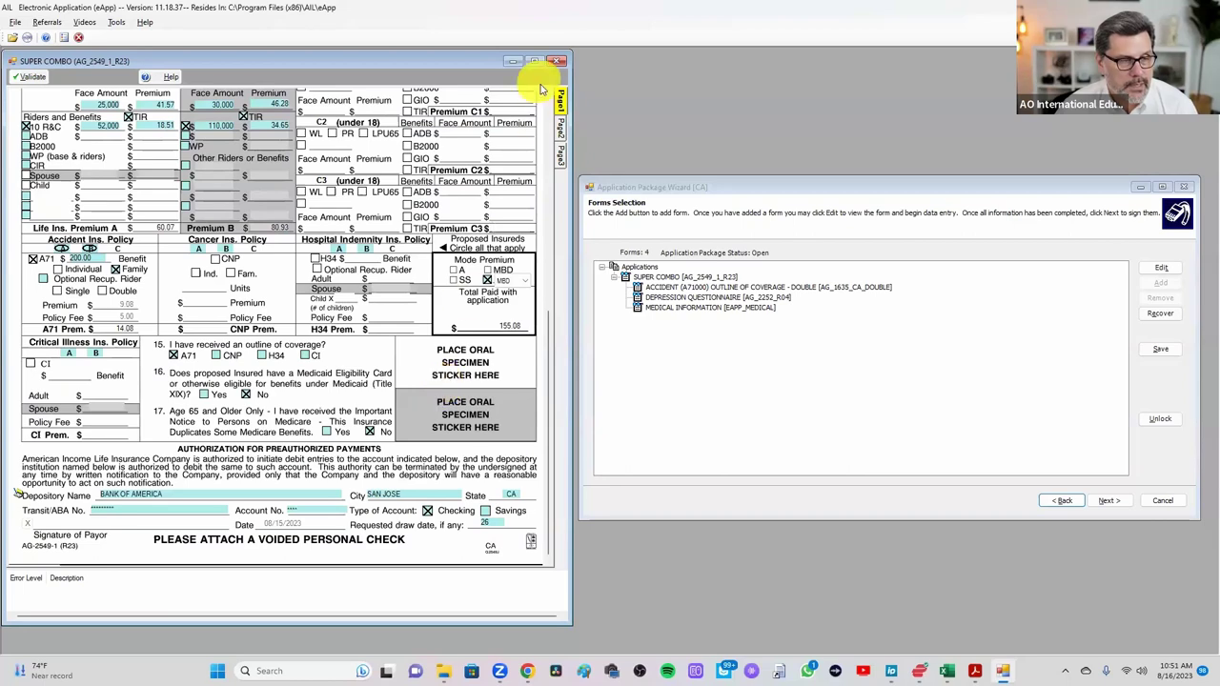
click(560, 127)
scroll(410, 419, down, 2)
scroll(408, 418, down, 5)
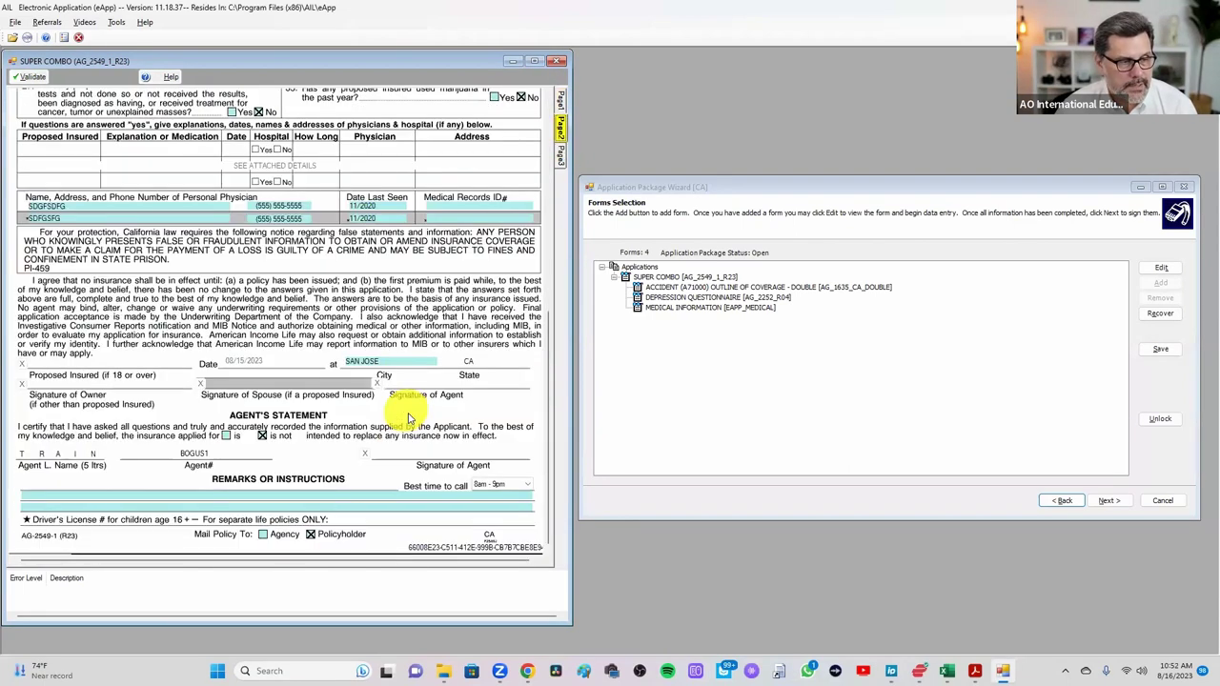
scroll(409, 410, up, 7)
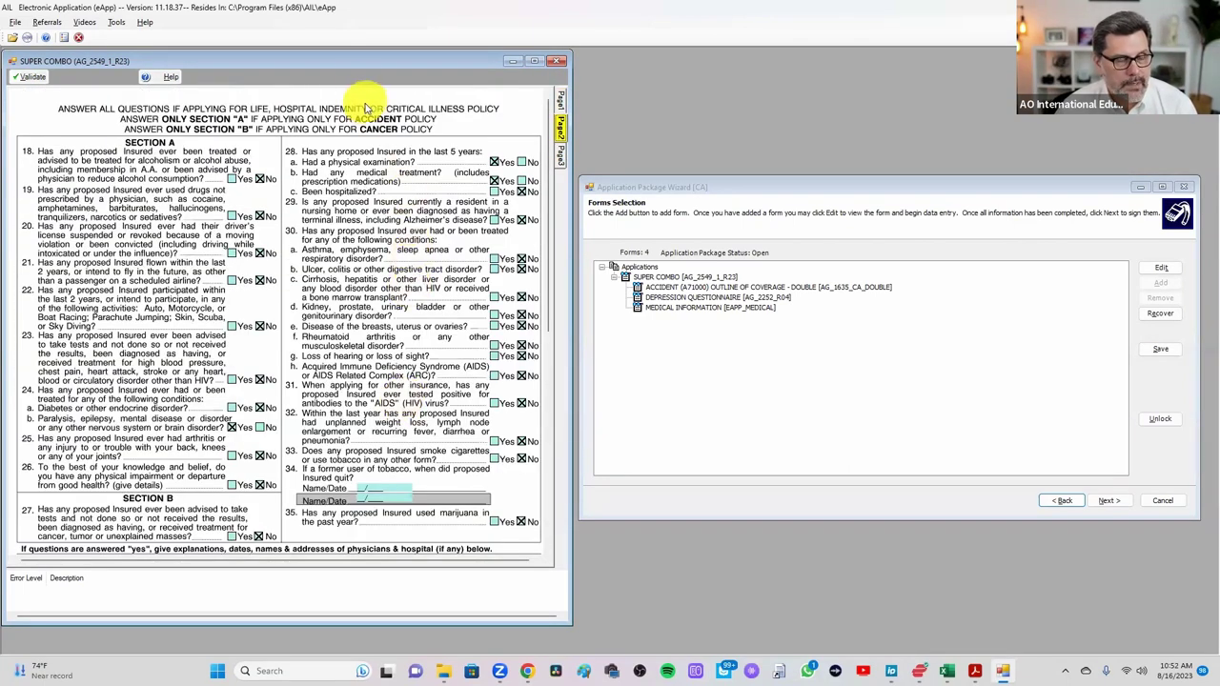
click(560, 103)
- Validate the application, dismiss the invalid driver's license error, and scroll up to that field
click(26, 79)
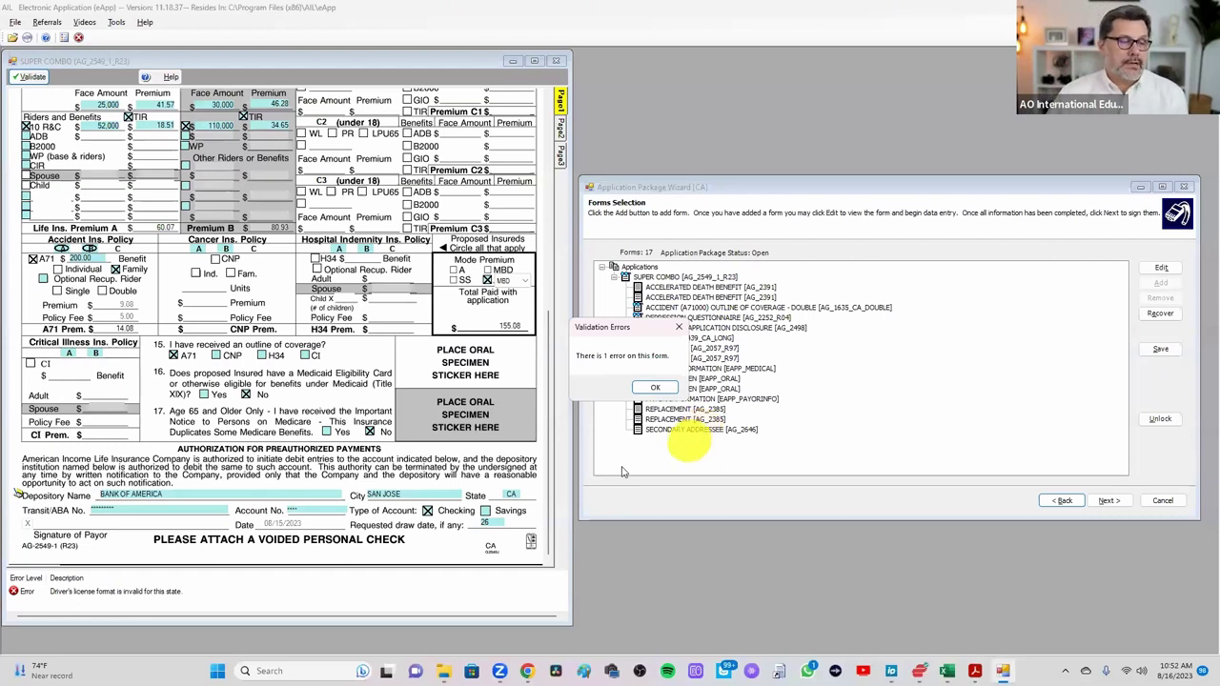
click(651, 386)
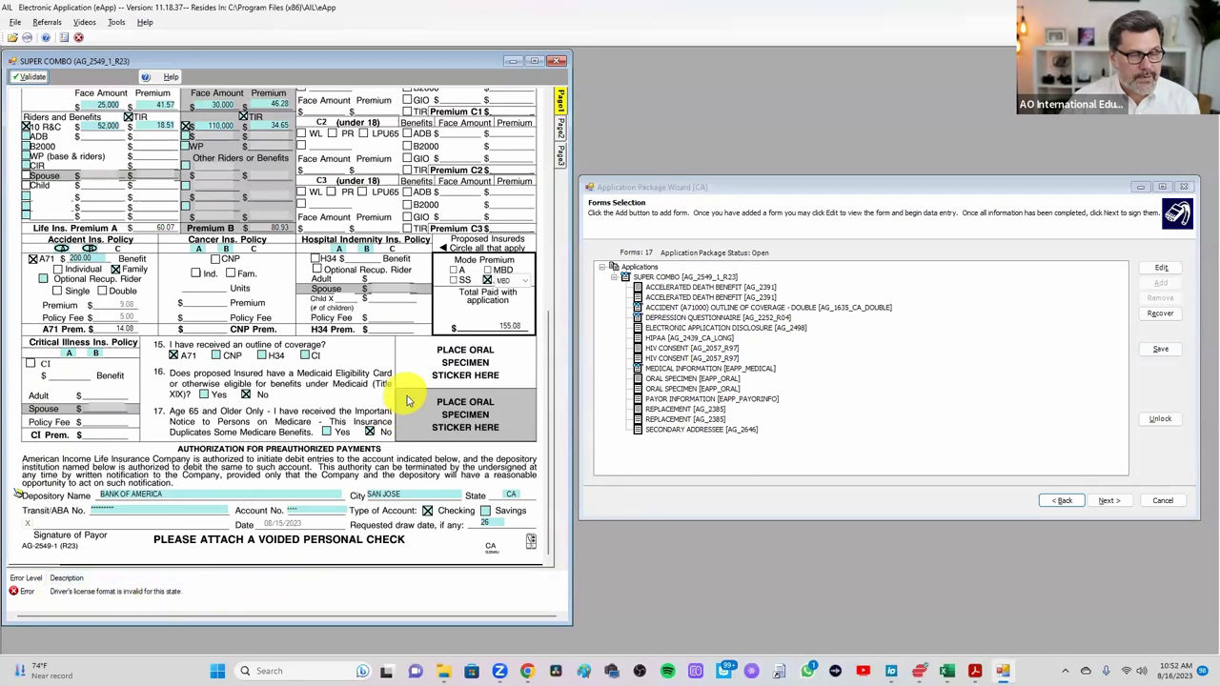
scroll(407, 400, up, 5)
scroll(406, 400, up, 1)
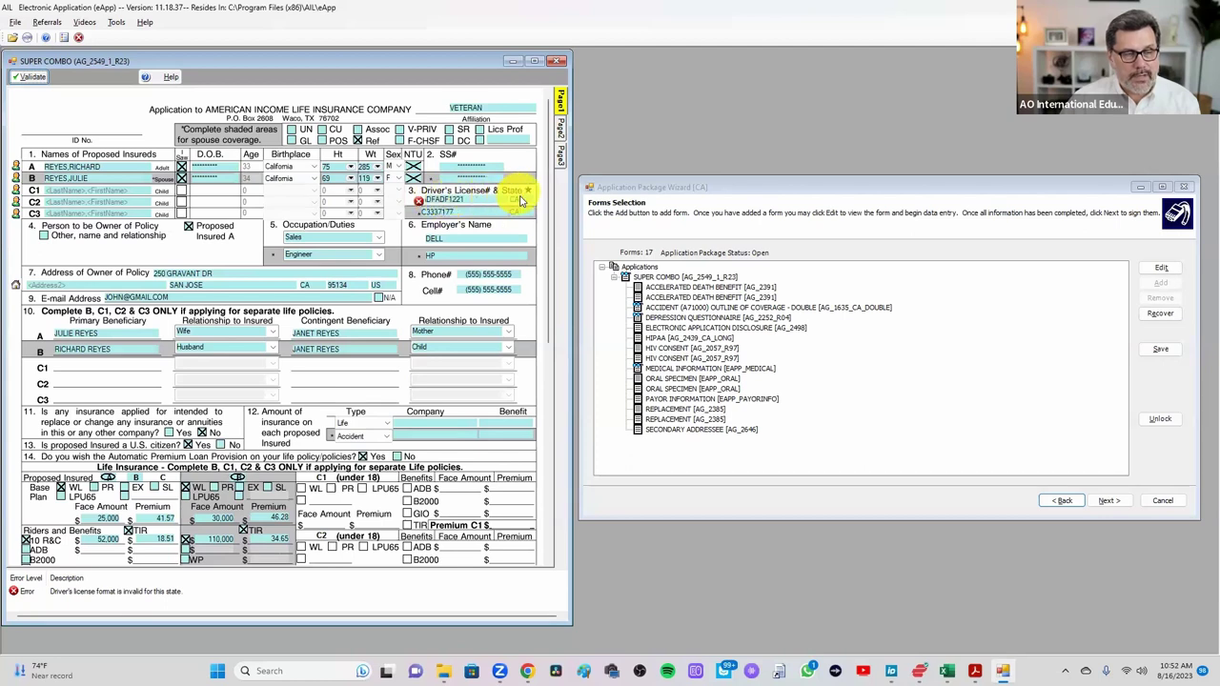
- Replace insured A's driver's license with a valid California number and re-validate with no errors
click(467, 198)
key(BackSpace)
key(BackSpace)
key(BackSpace)
key(BackSpace)
key(BackSpace)
key(BackSpace)
key(BackSpace)
key(BackSpace)
key(BackSpace)
key(BackSpace)
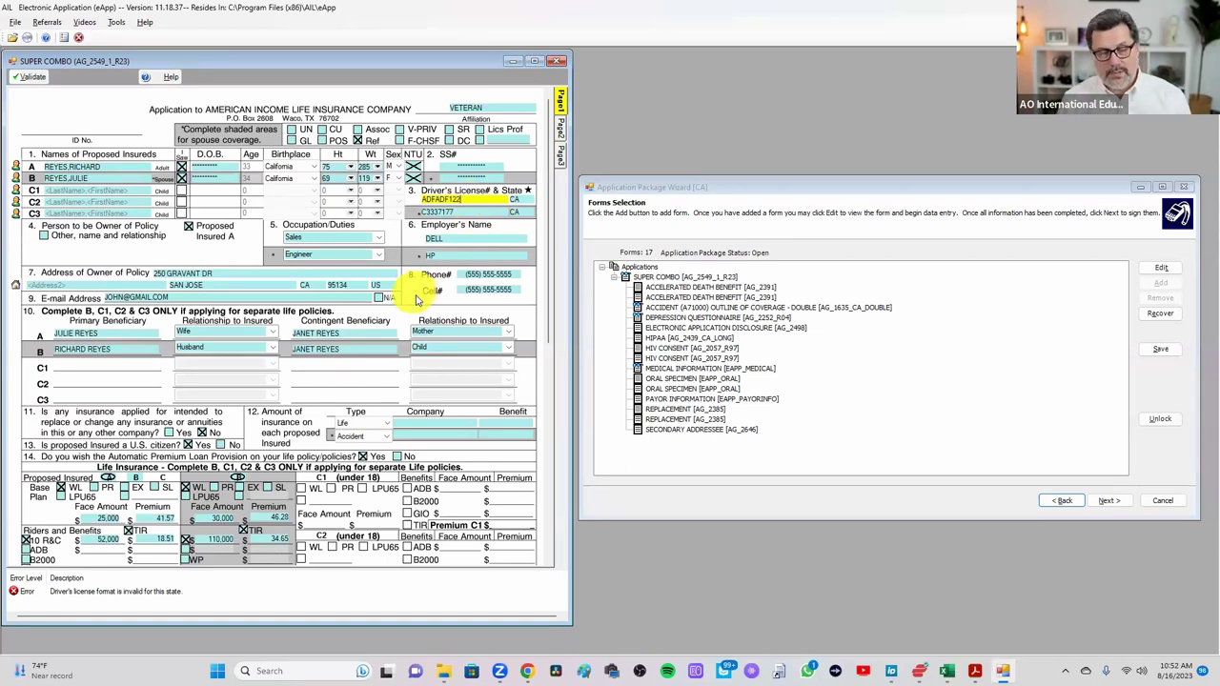
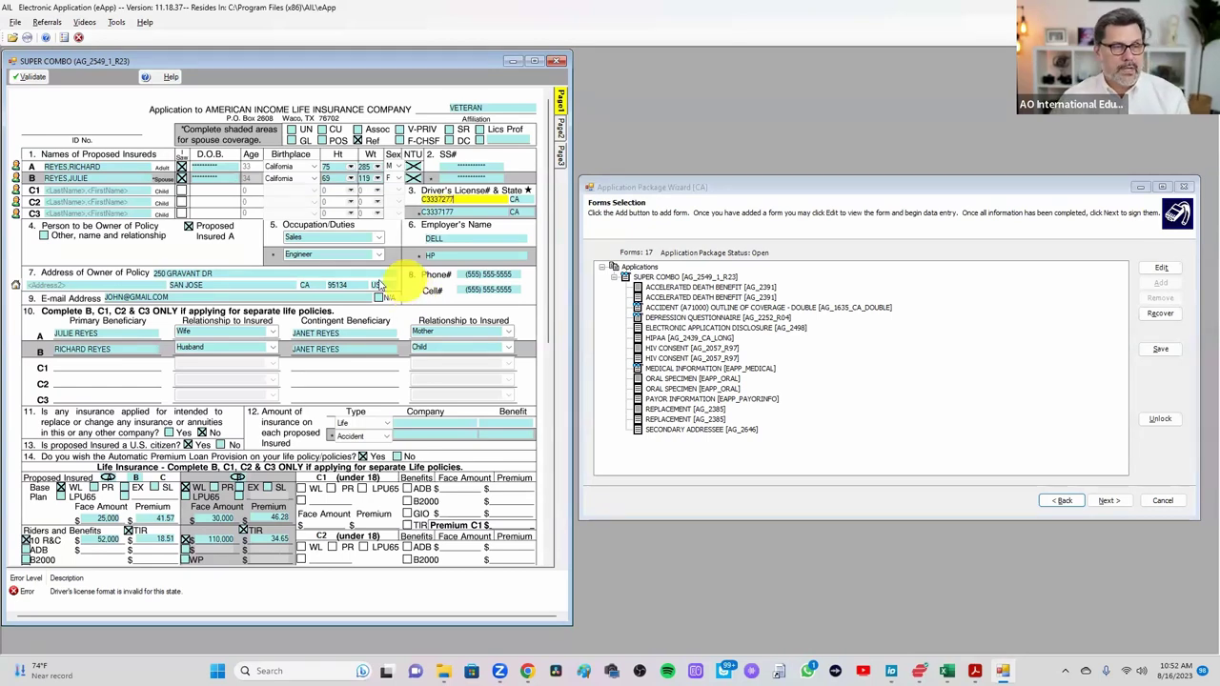
click(30, 78)
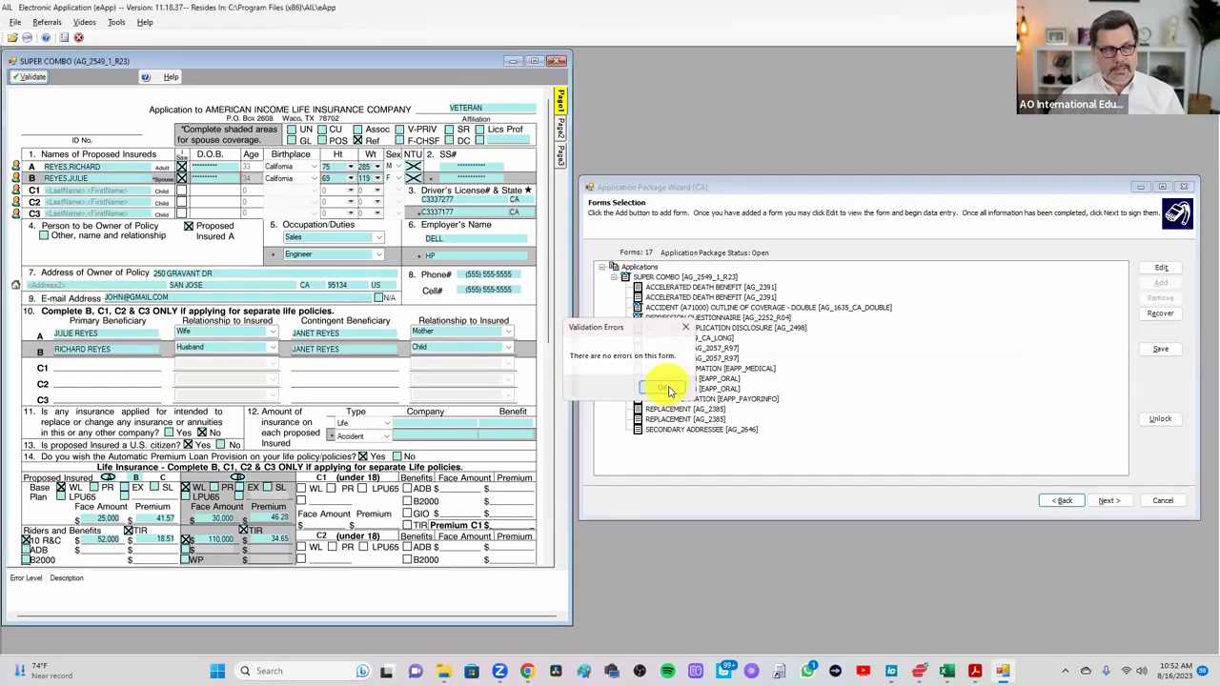
click(668, 391)
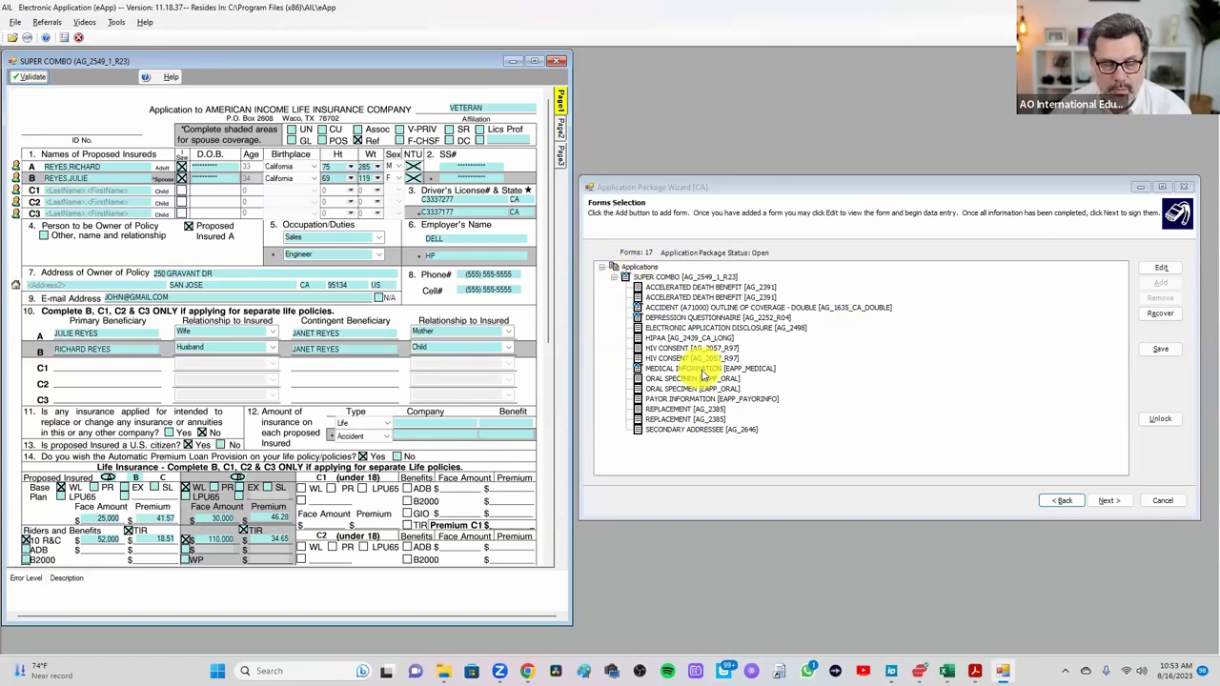
- Open and close both Accelerated Death Benefit disclosures and the Electronic Application Disclosure
double_click(672, 285)
scroll(476, 343, down, 5)
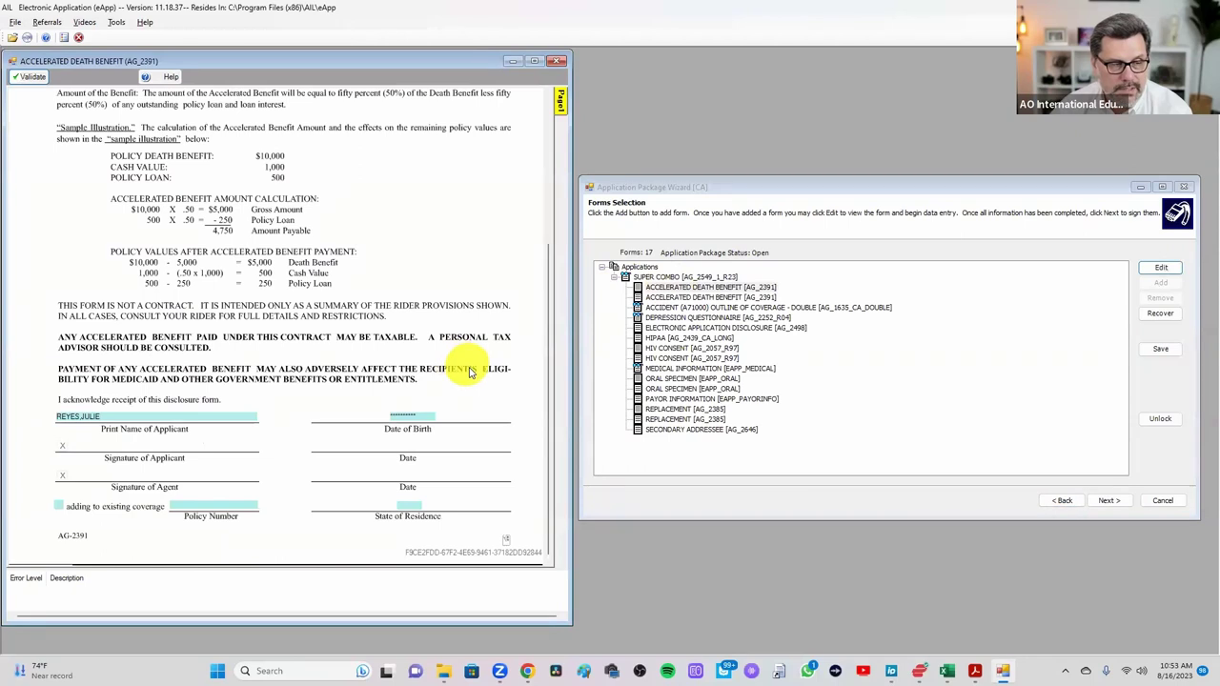
click(557, 60)
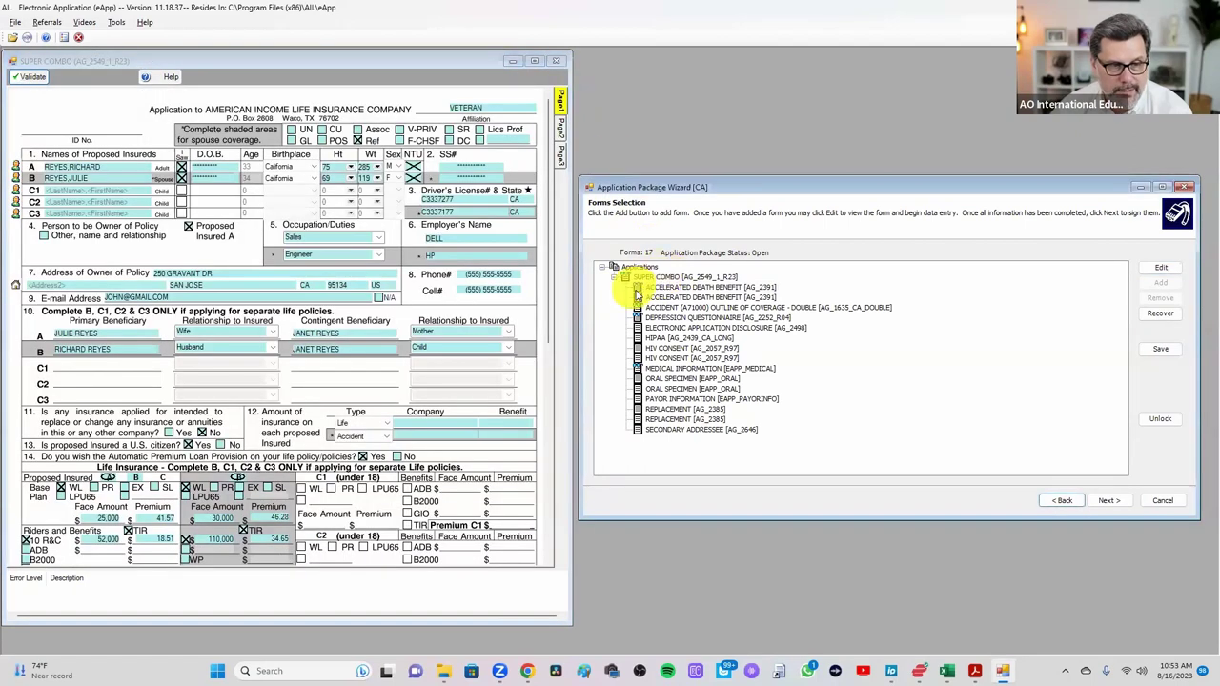
double_click(671, 296)
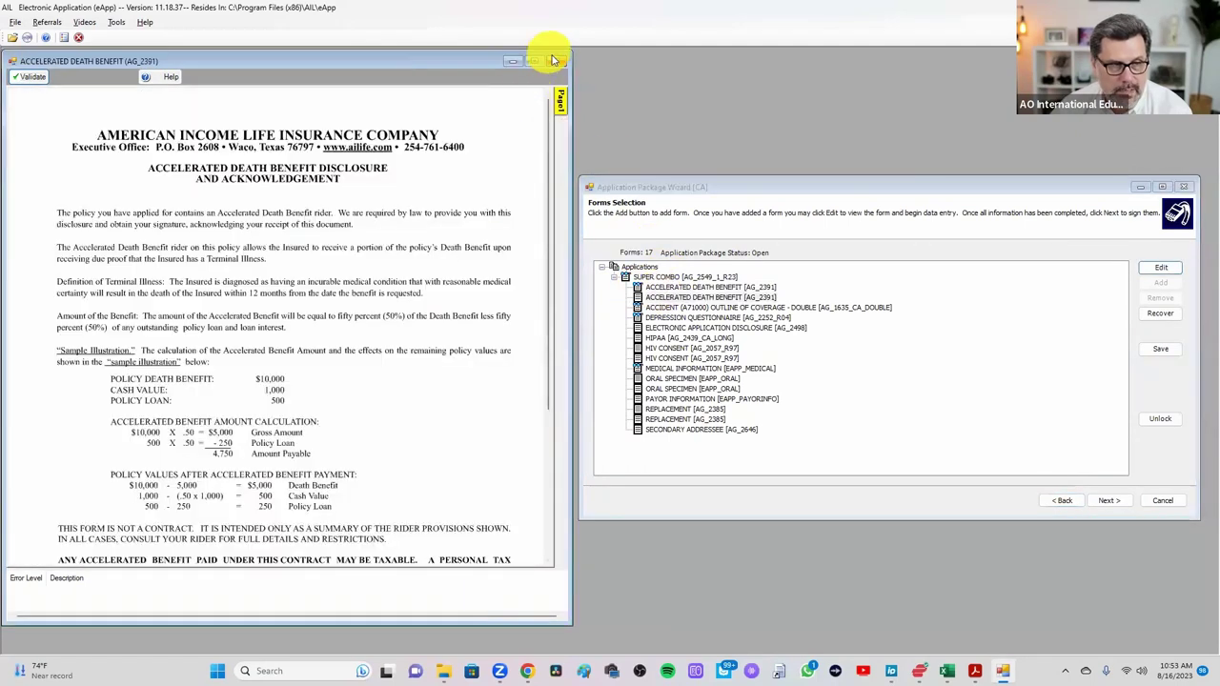
click(556, 59)
double_click(667, 327)
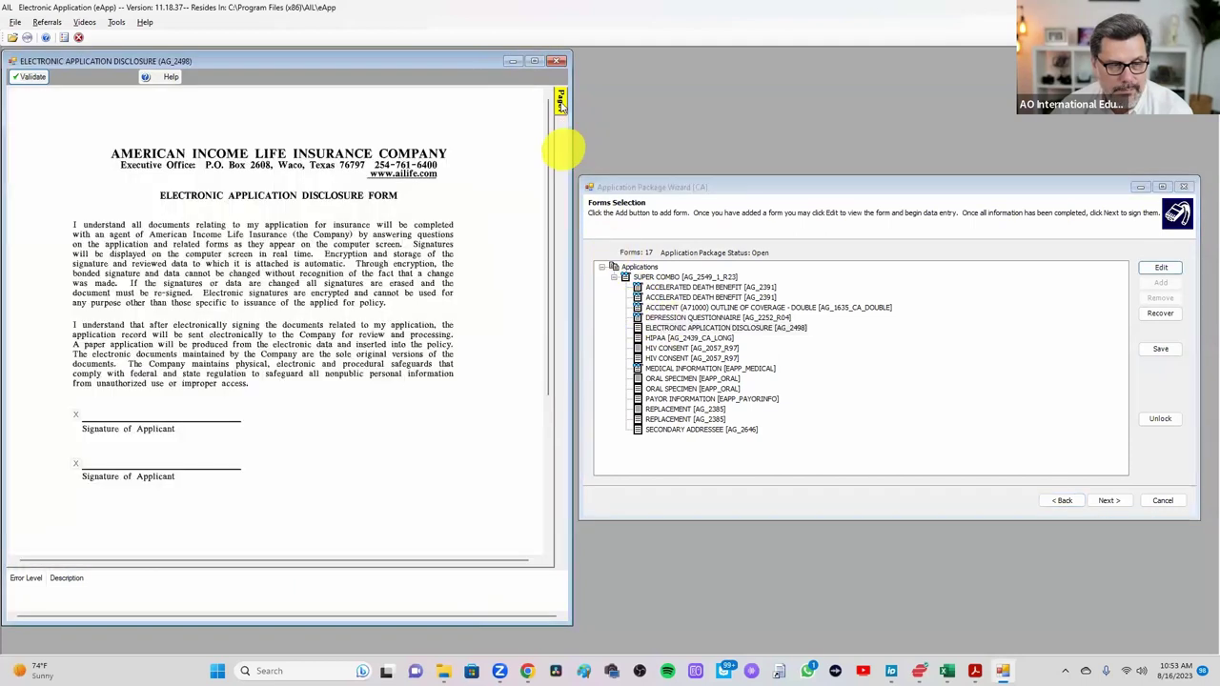
click(558, 61)
- Scroll through the HIPAA authorization form (AG_2439_CA_LONG), then close it
double_click(664, 337)
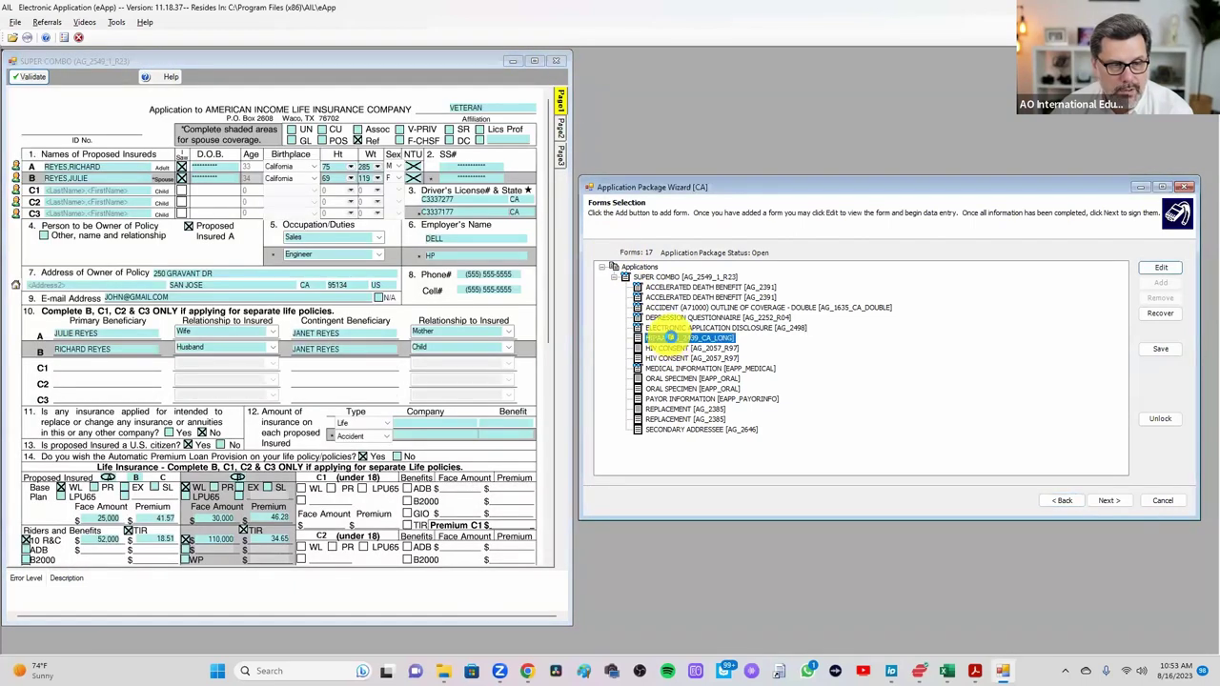
scroll(470, 414, down, 2)
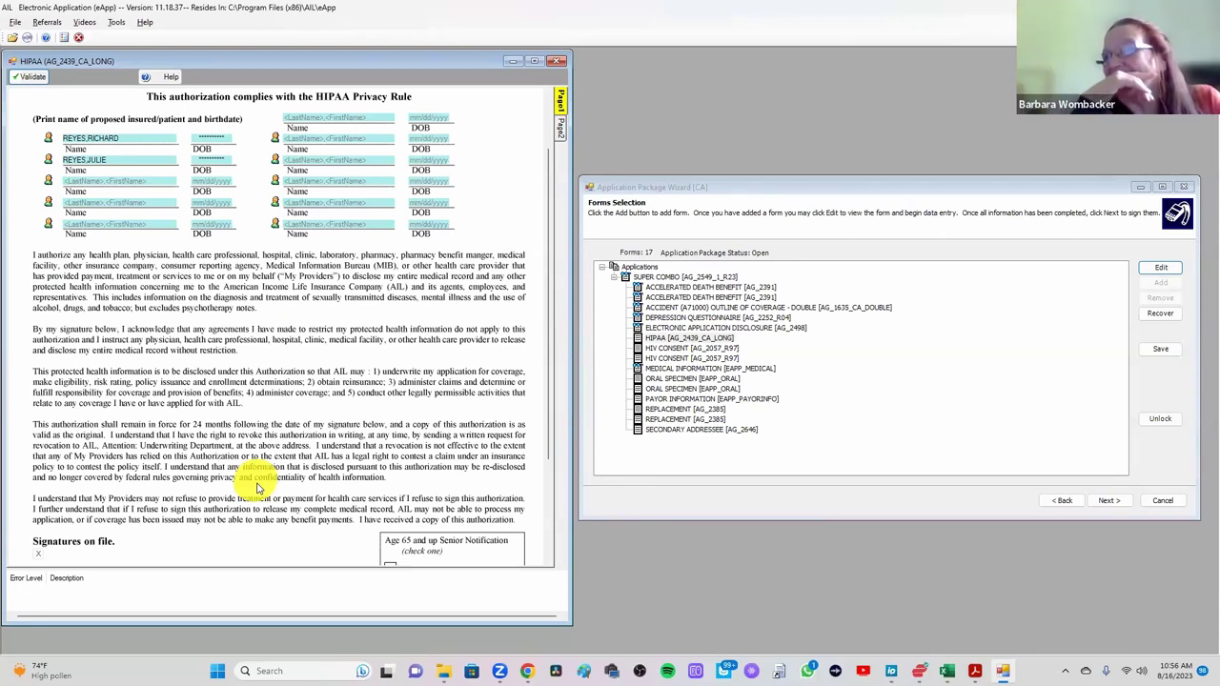
click(555, 63)
- Open HIV CONSENT [AG_2057_R97], scroll to its signature section, and close it
click(667, 350)
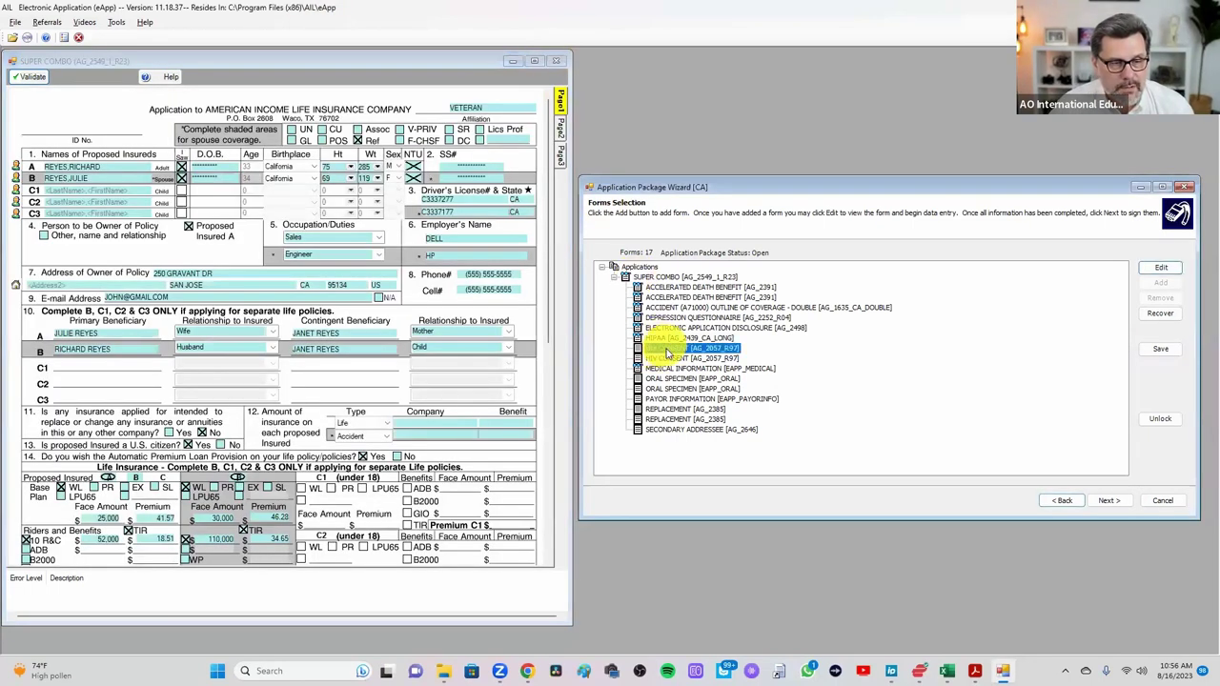
double_click(667, 350)
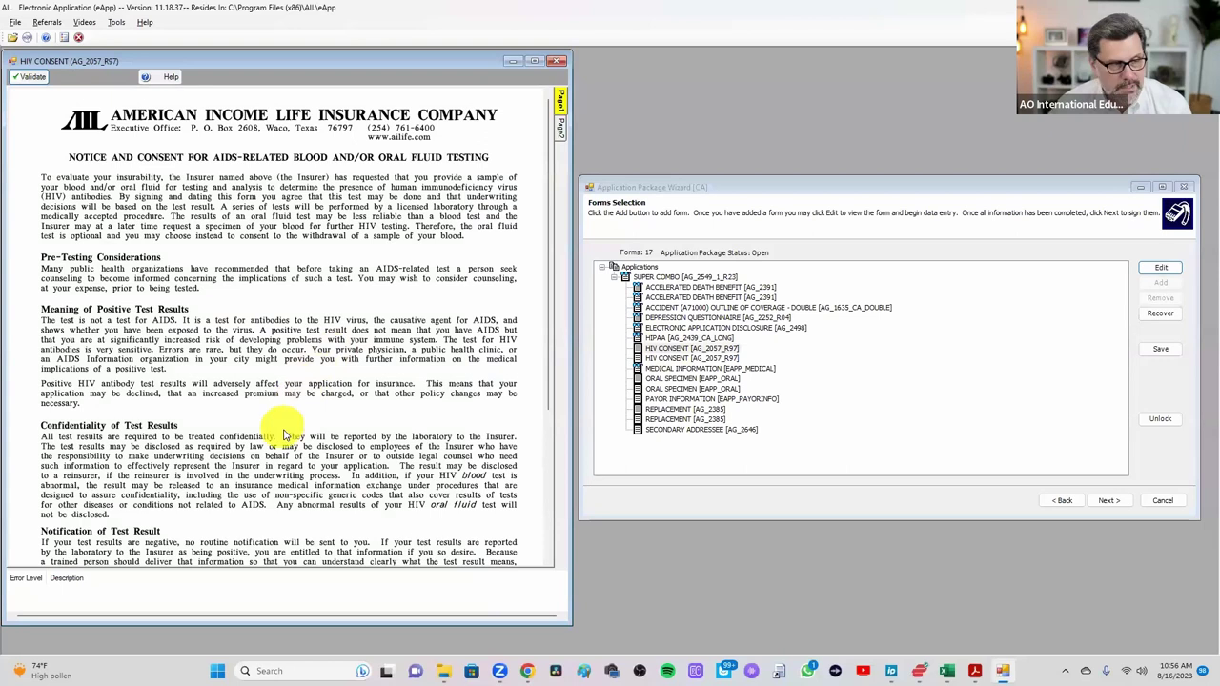
scroll(283, 436, down, 5)
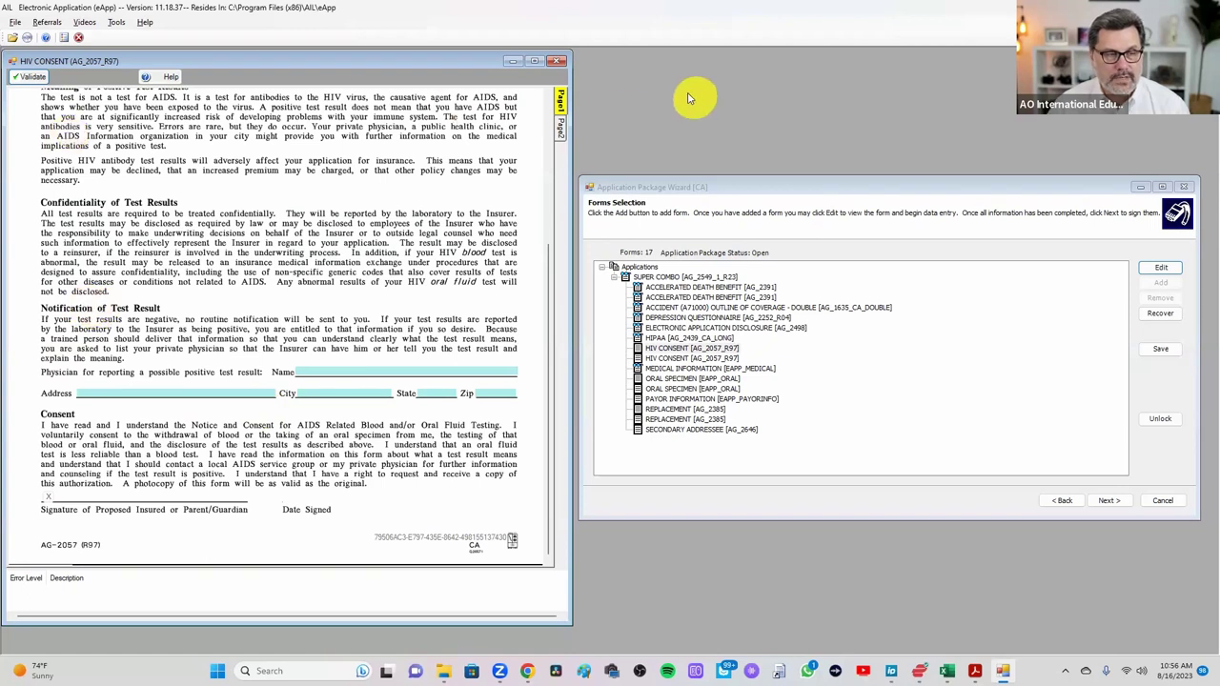
click(557, 61)
- Enter NA as the kit number on the first Oral Specimen form and close it
double_click(721, 379)
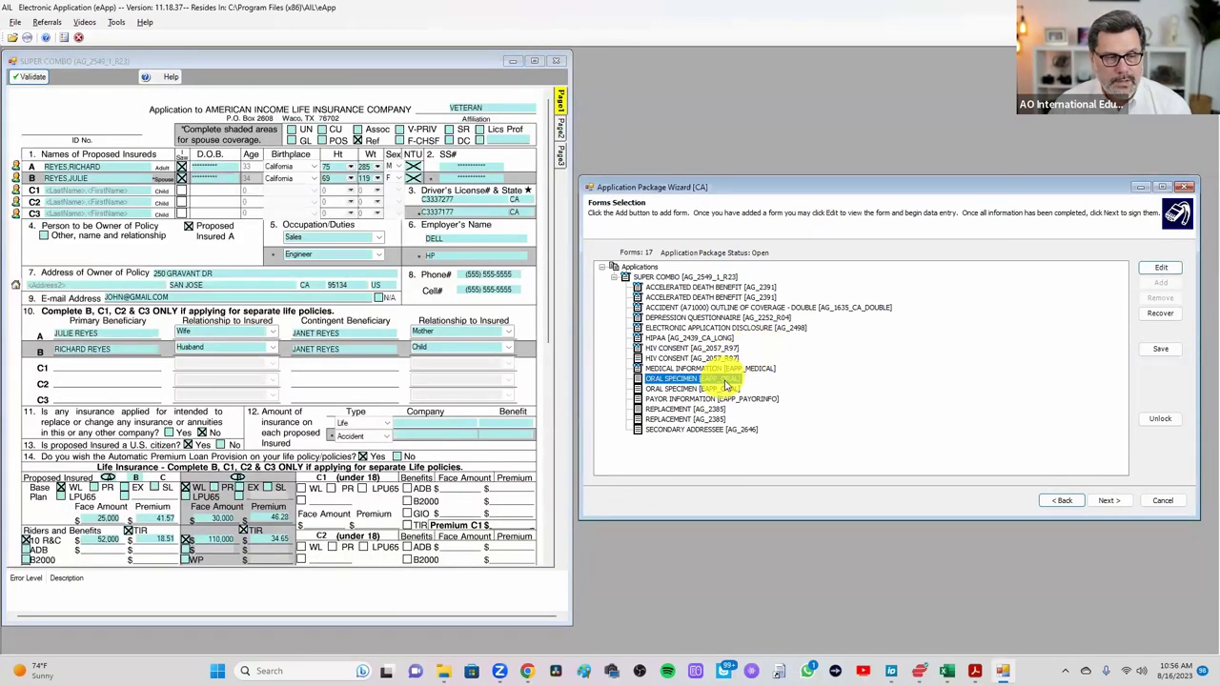
click(143, 169)
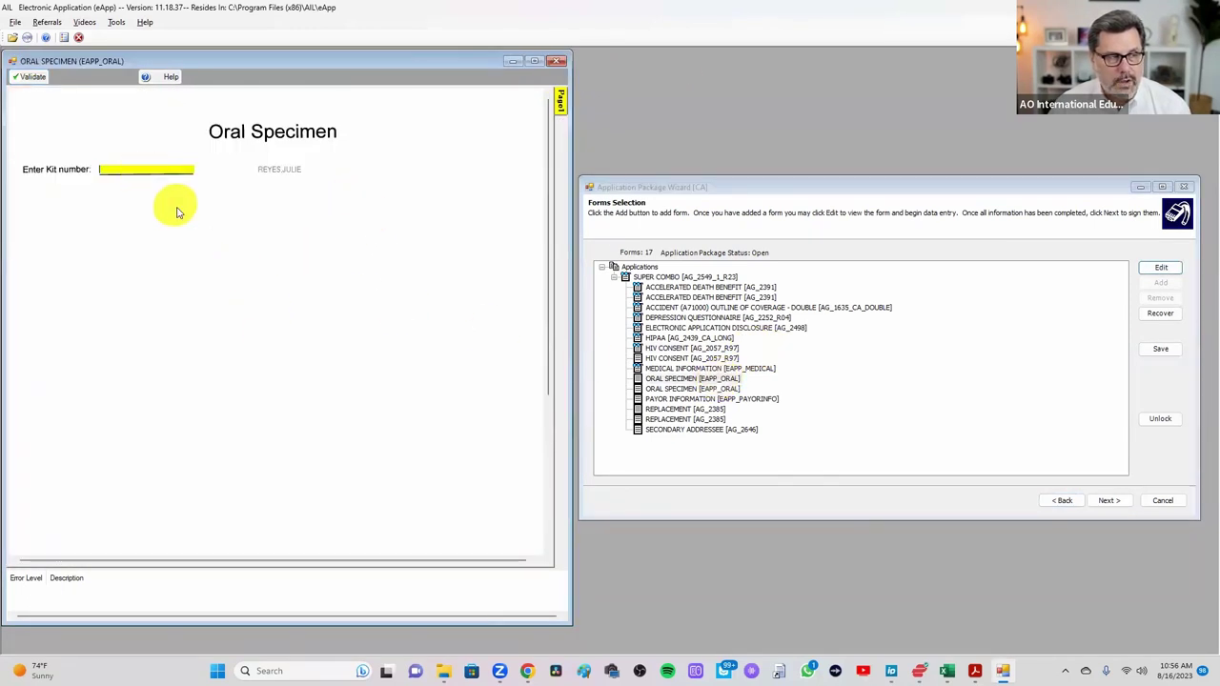
text(NA)
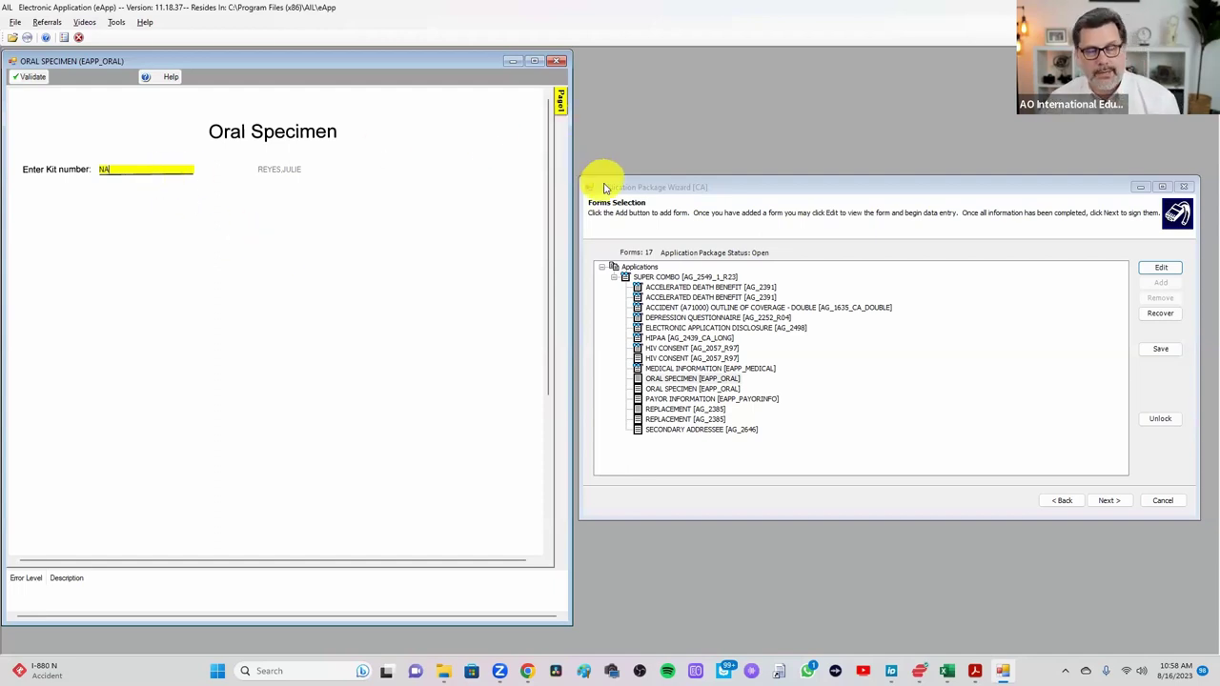
click(558, 61)
- Enter NA as the kit number on the second insured's Oral Specimen form
click(679, 390)
double_click(680, 389)
click(135, 168)
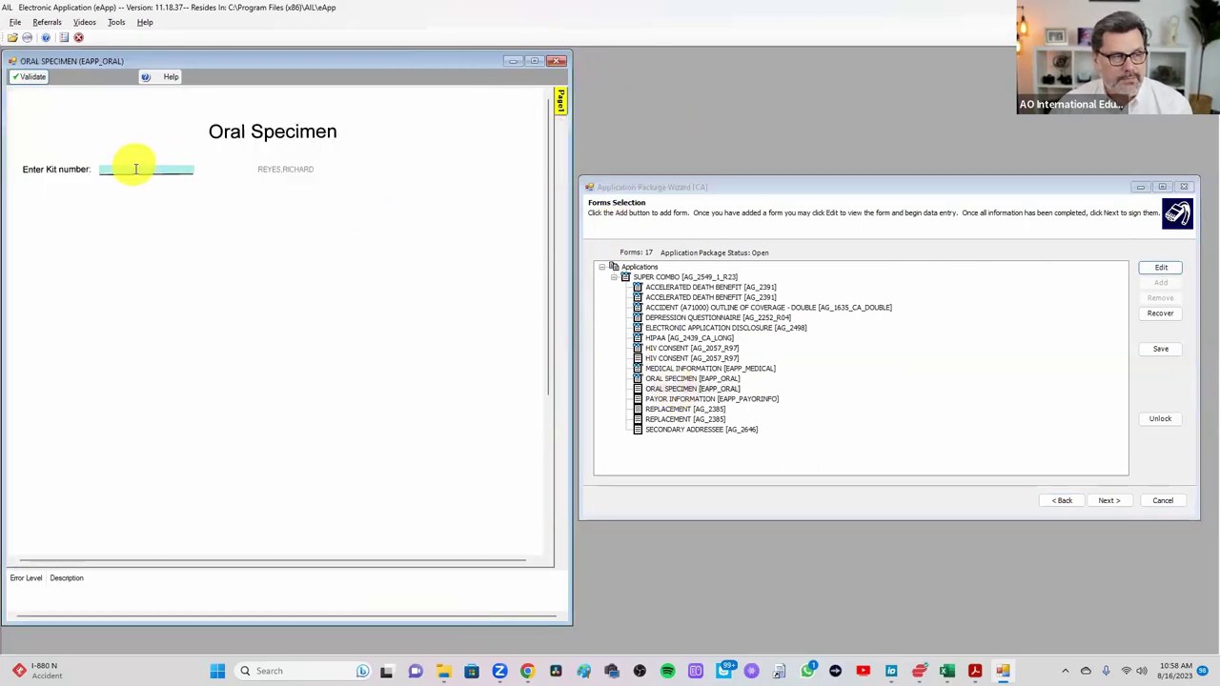
text(NA)
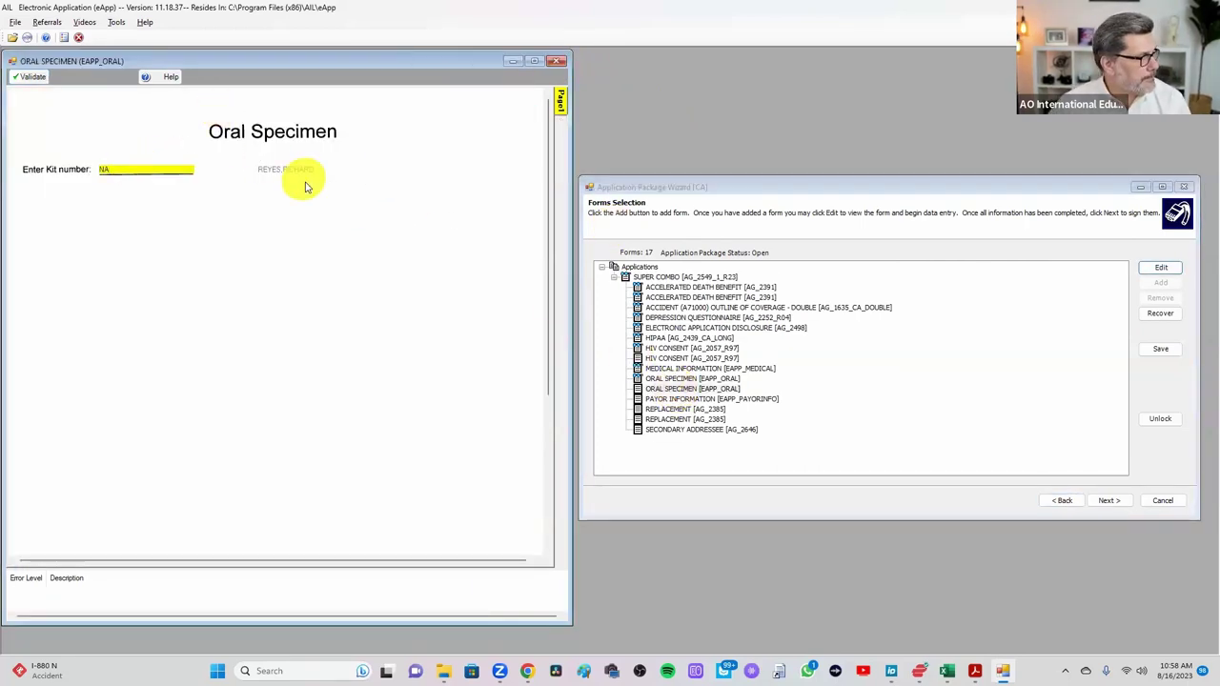
- Close the Oral Specimen form, review Payor Information, and open the first Replacement [AG_2385] notice
click(558, 61)
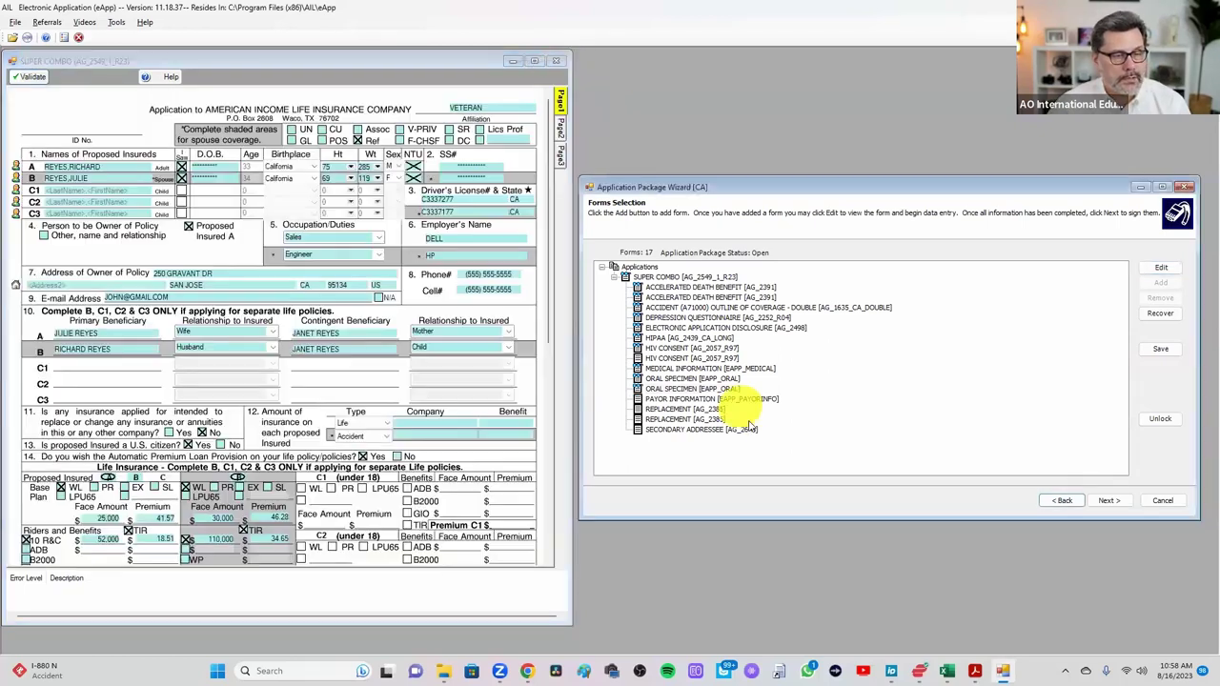
double_click(713, 398)
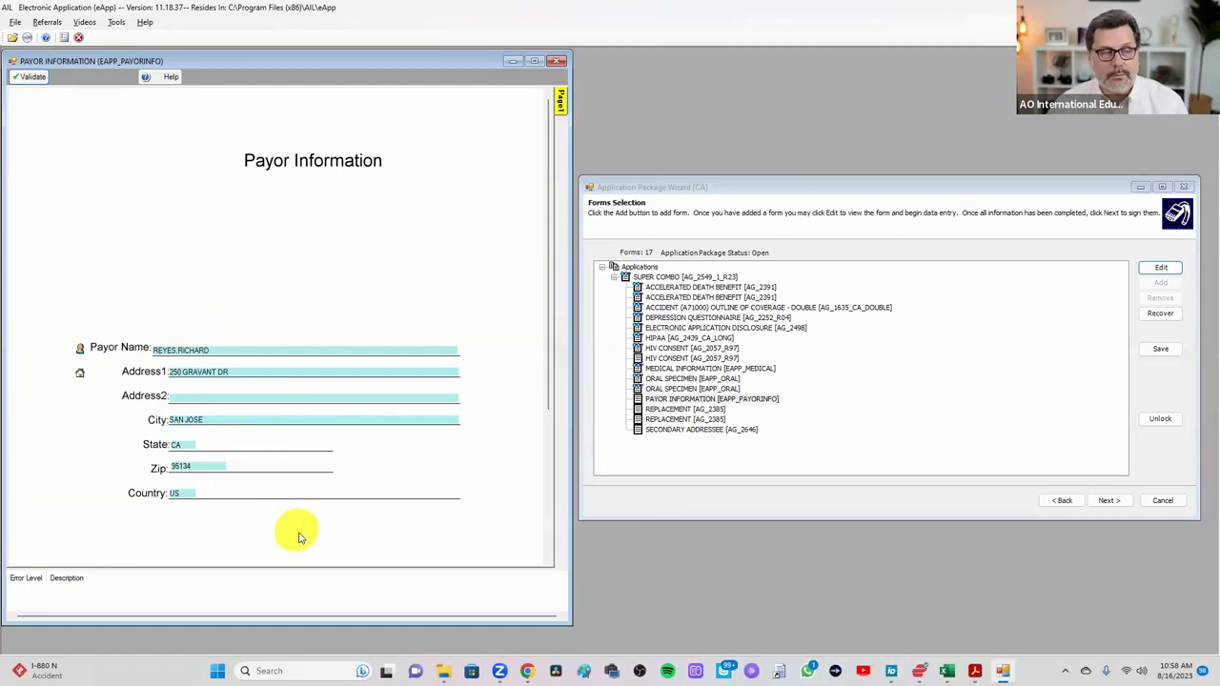
scroll(299, 536, down, 3)
click(558, 61)
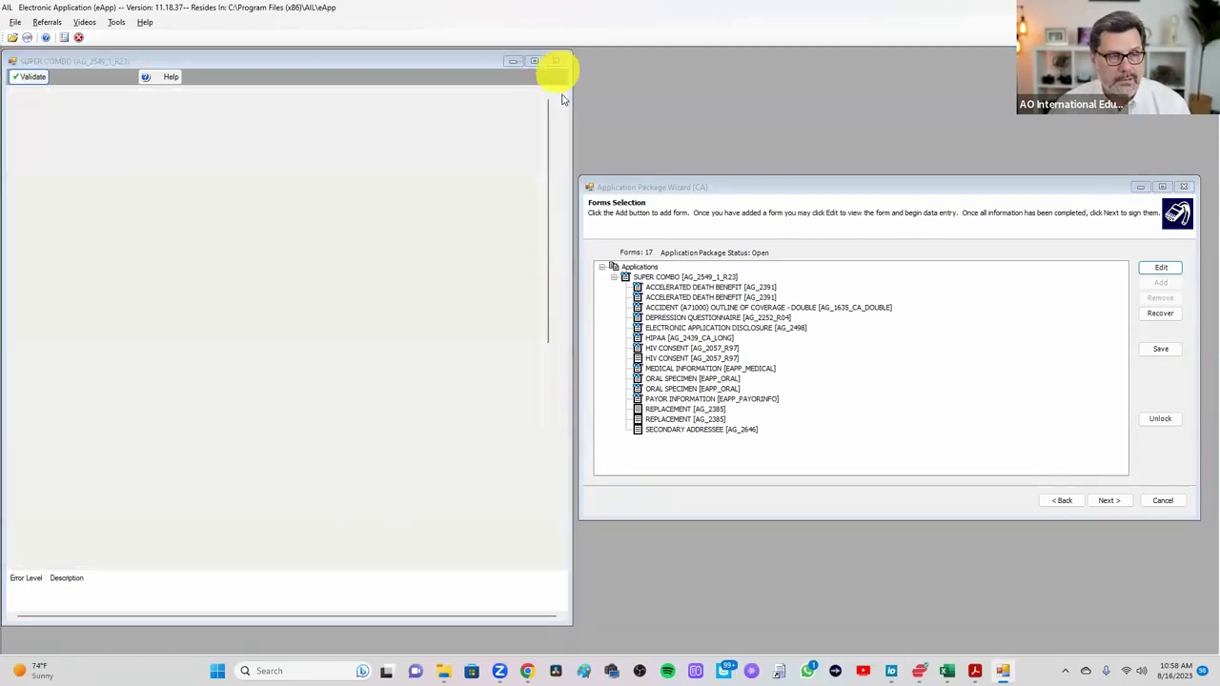
double_click(673, 418)
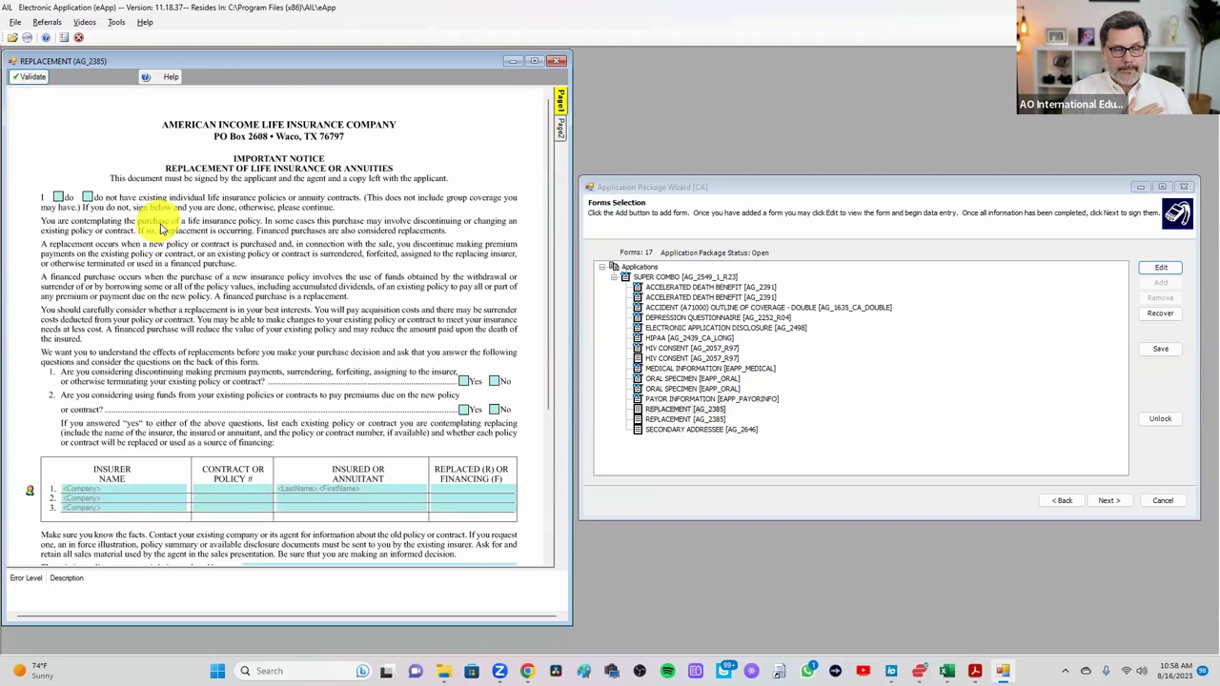
- Check 'do not have' existing policies on the Replacement notice, then open Secondary Addressee (AG_2646)
click(86, 198)
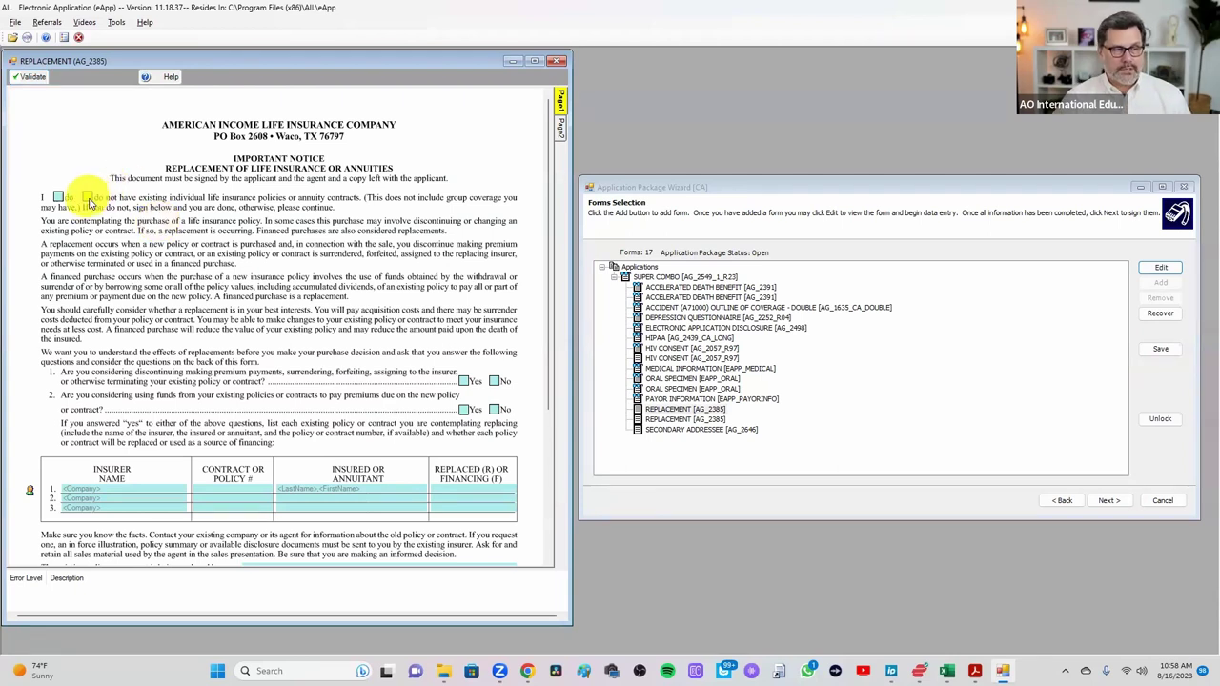
click(558, 61)
double_click(681, 419)
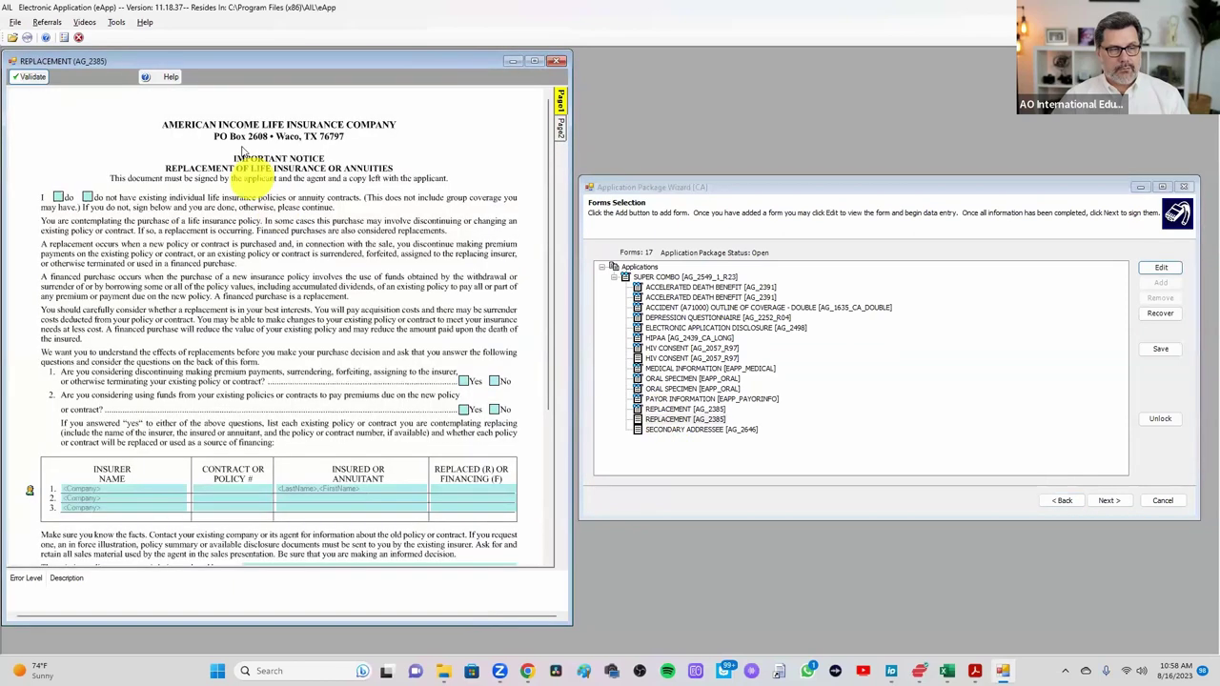
click(87, 198)
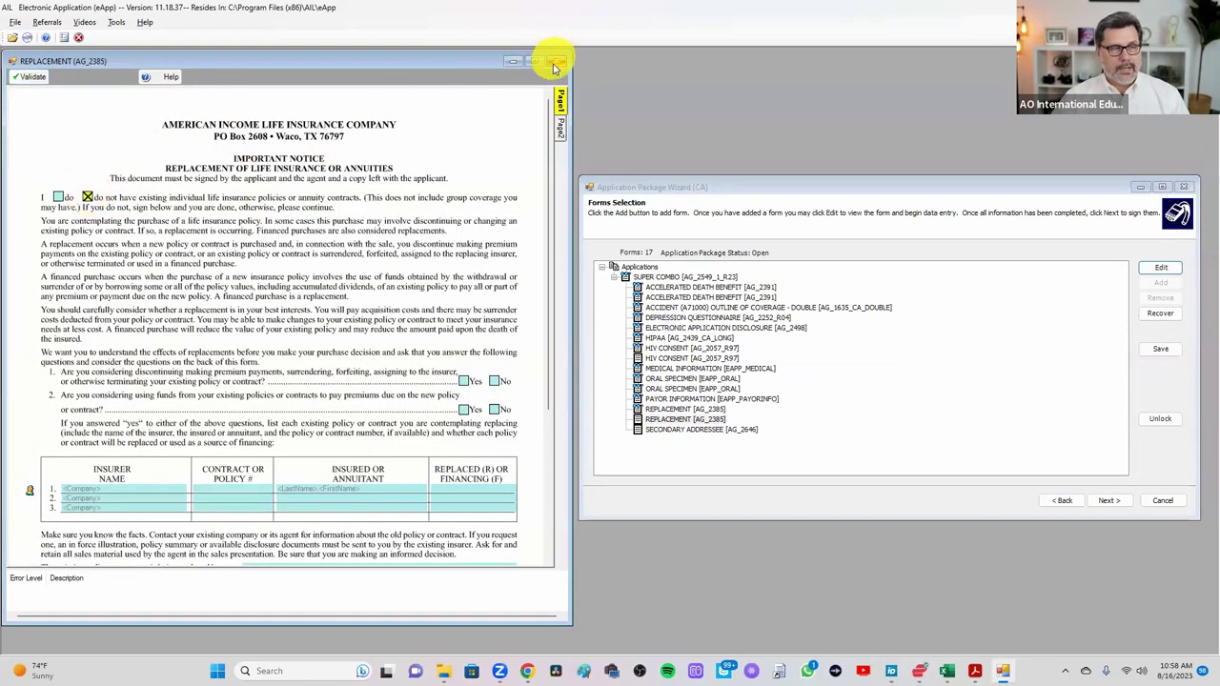
click(558, 61)
double_click(691, 428)
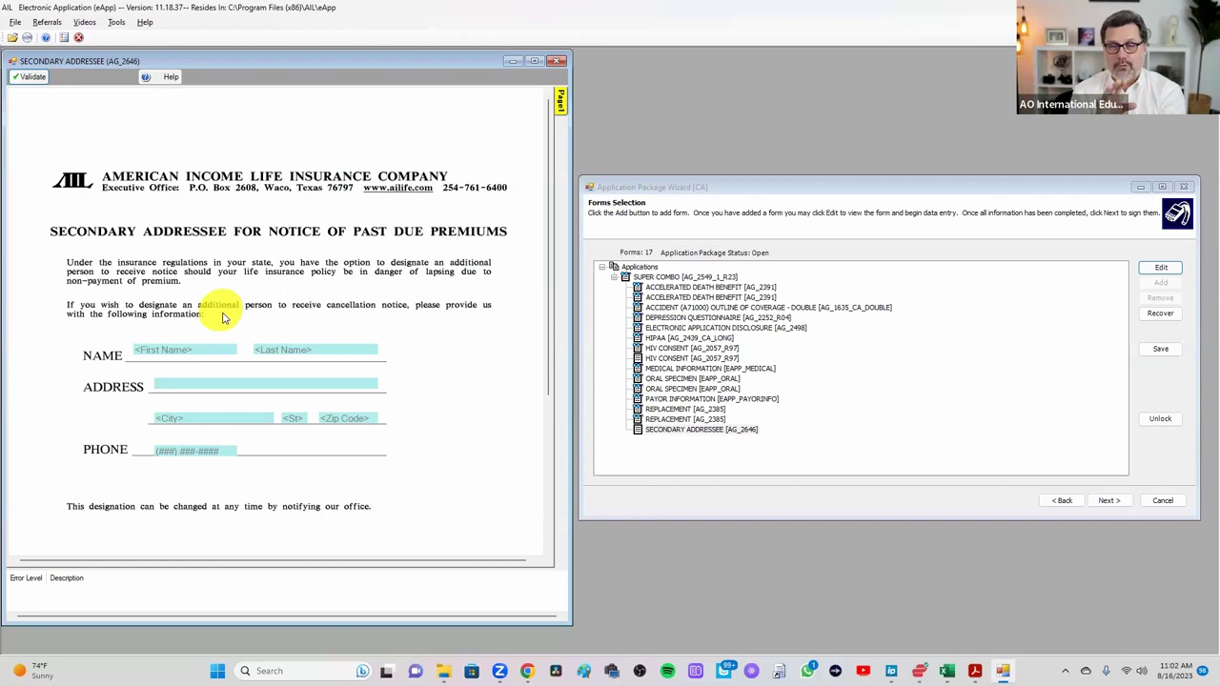
- Enter the secondary addressee's first and last name
click(209, 350)
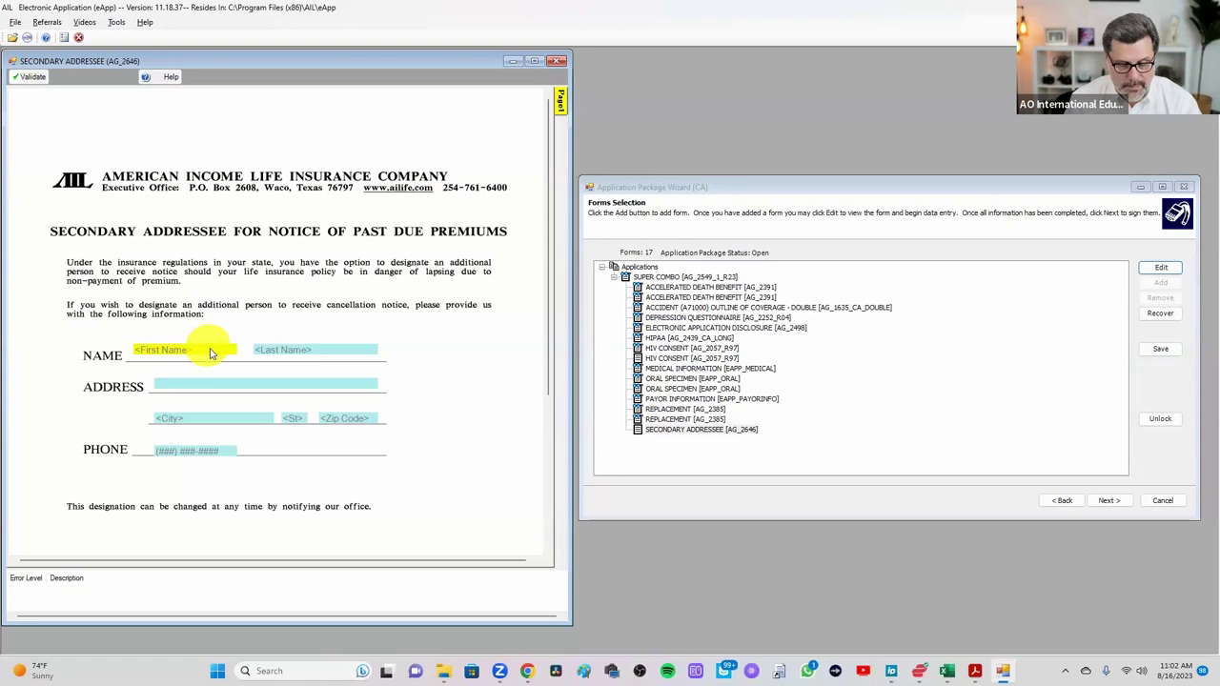
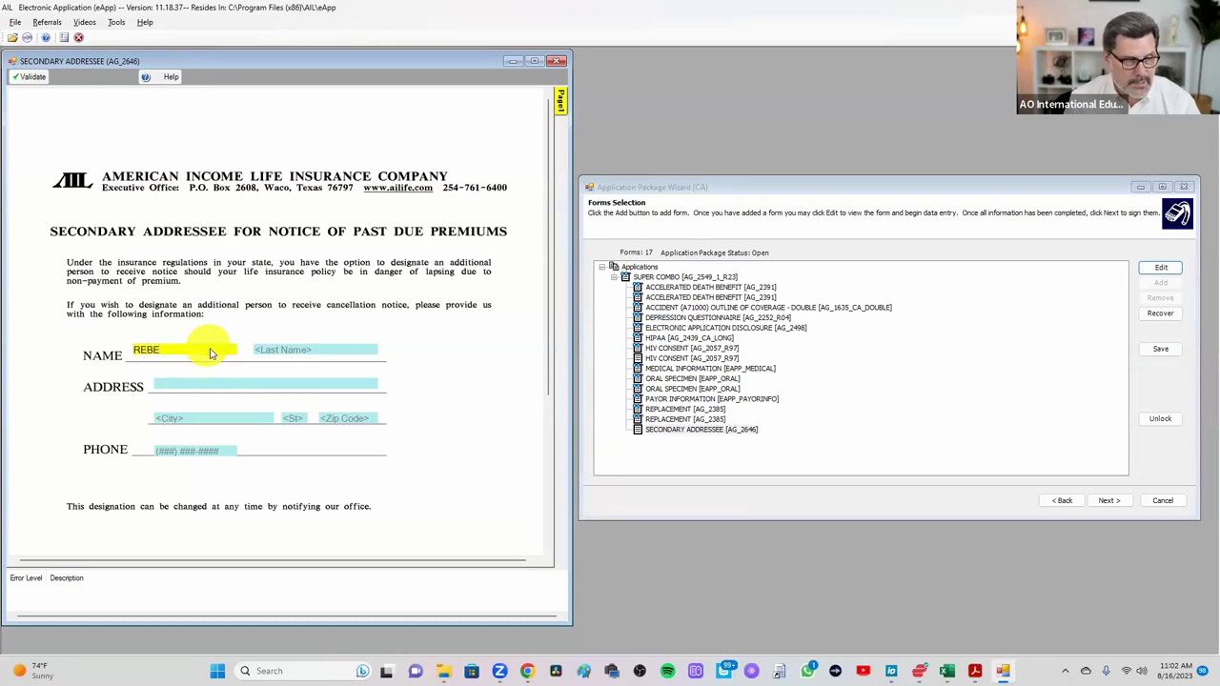
key(Tab)
- Fill in the addressee's street address, state, ZIP code and phone number
key(Tab)
text(AADF)
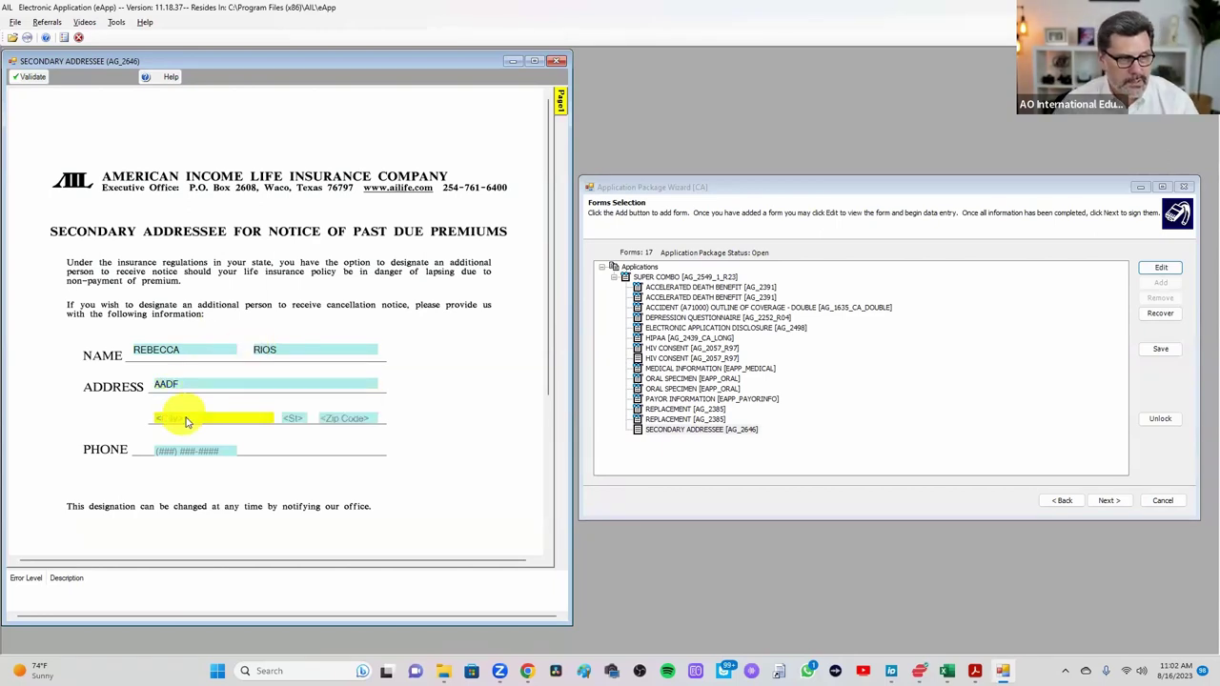
text(ASDF)
key(Tab)
text(CA)
key(Tab)
text(95136)
key(Tab)
text(5555555555)
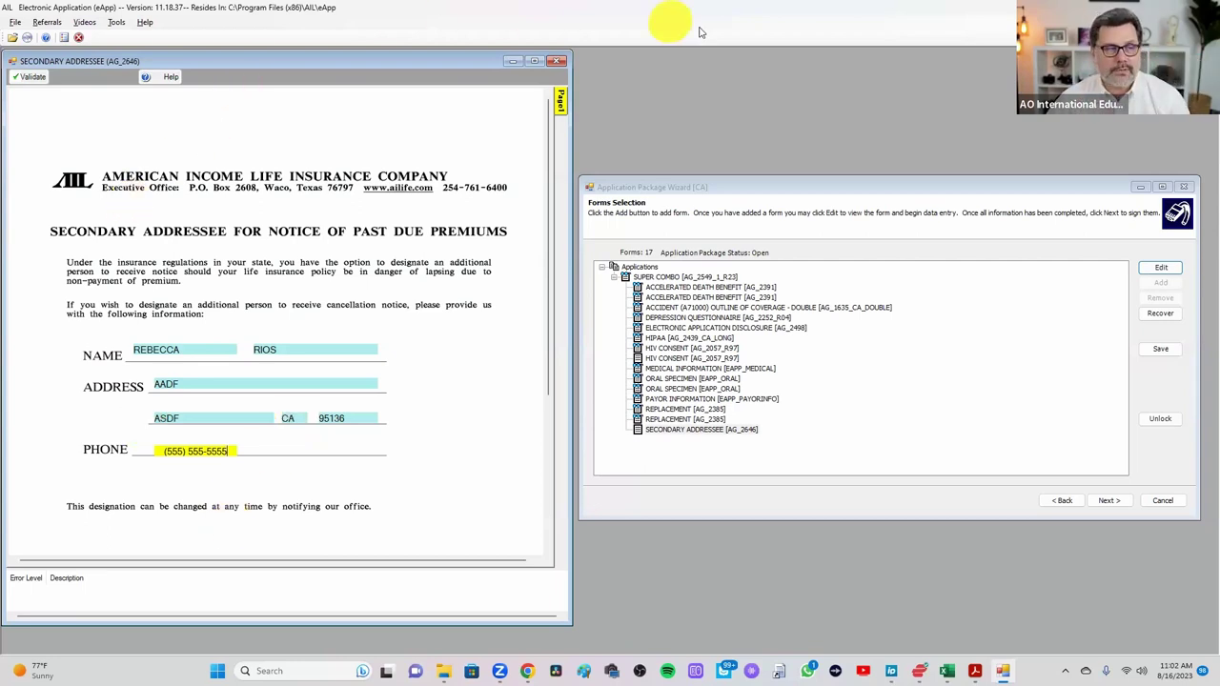
- Close the Secondary Addressee form, then review and close the HIV Consent form
click(557, 61)
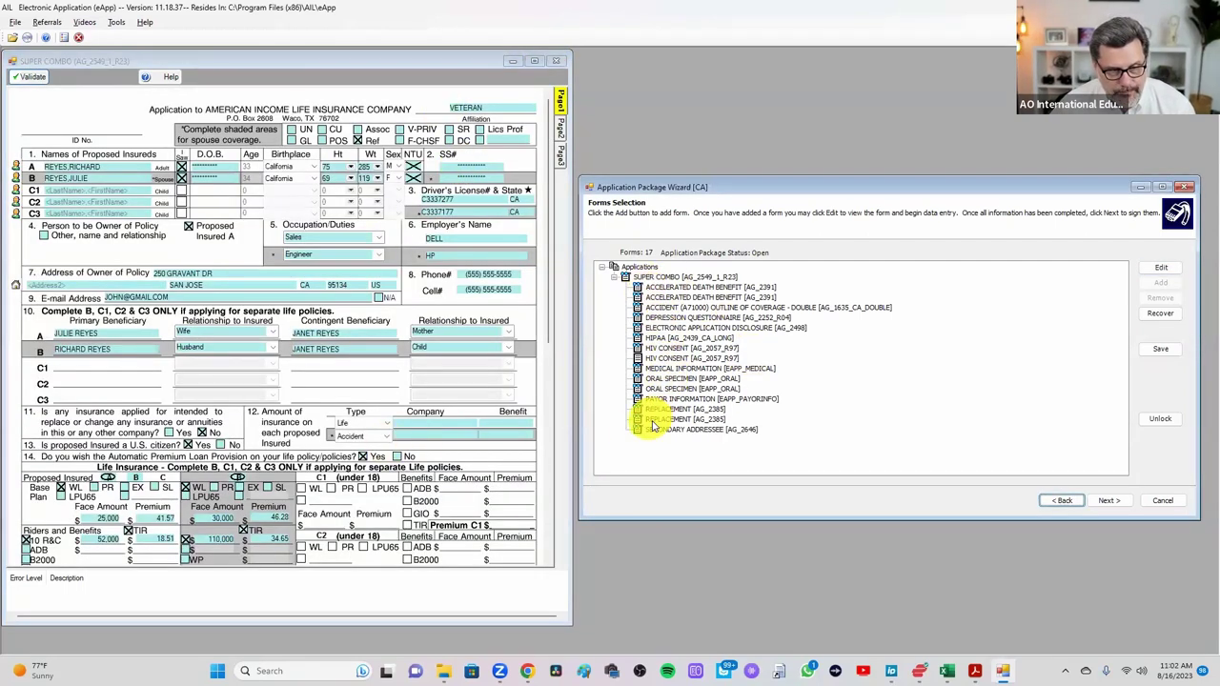
double_click(677, 359)
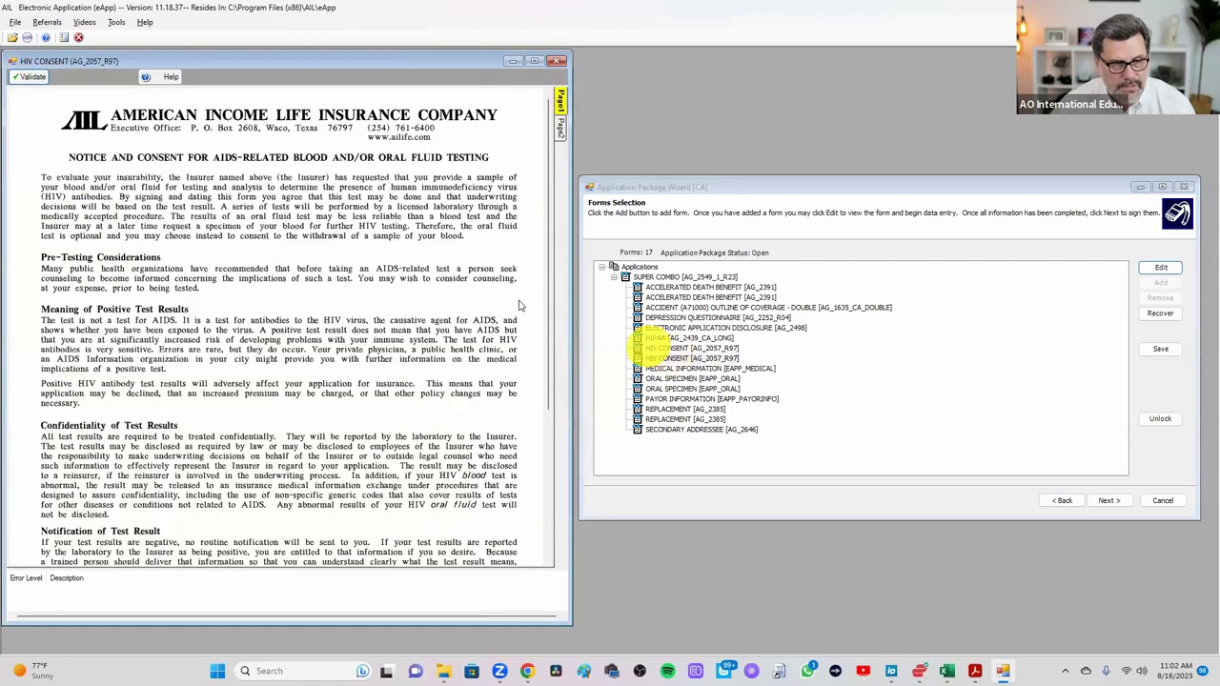
scroll(387, 299, down, 5)
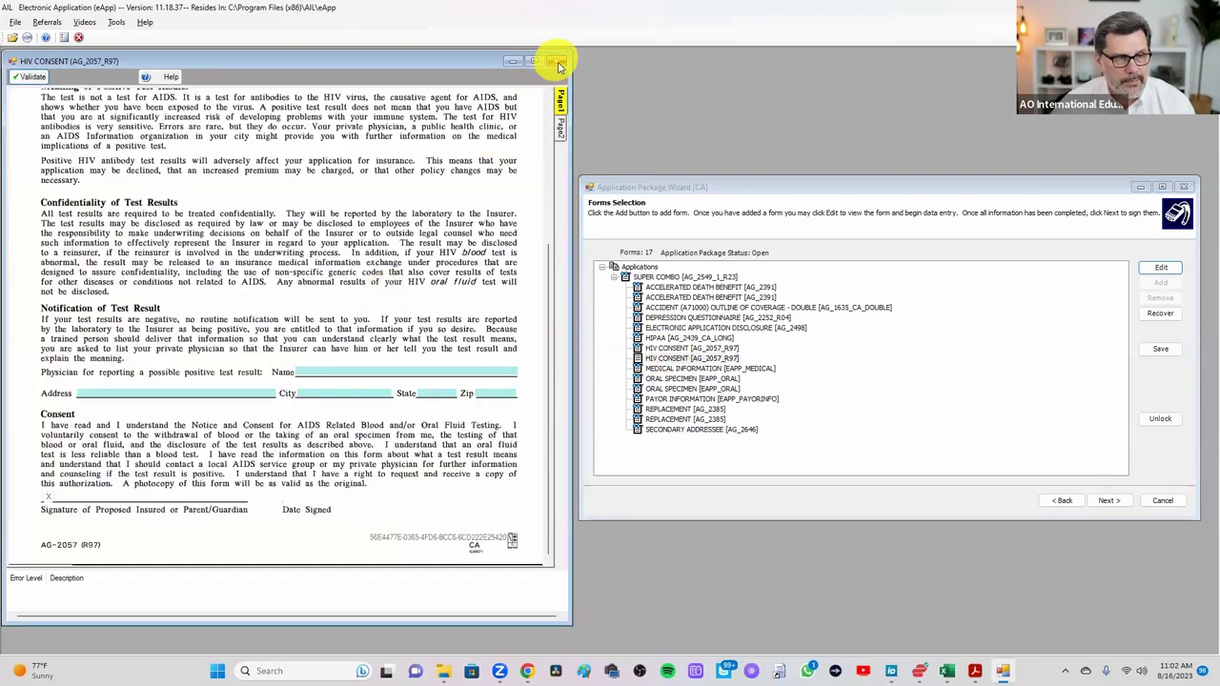
click(556, 61)
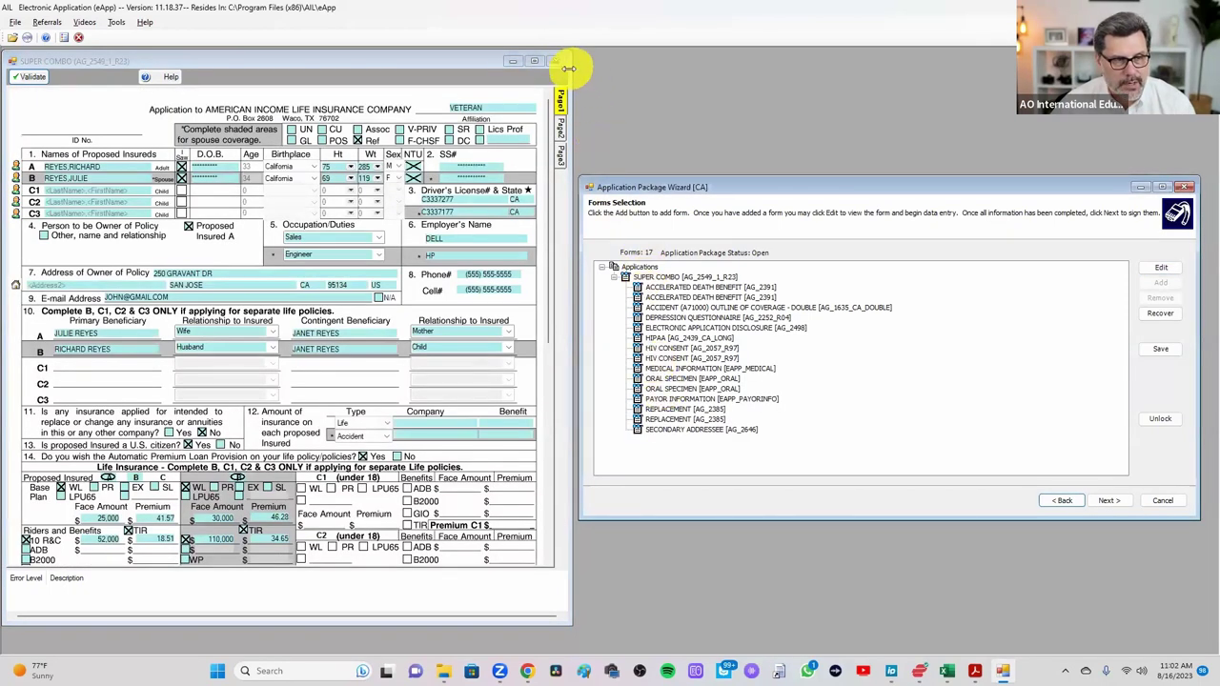
- Close and reopen the Super Combo application (AG_2549_1_R23) from the wizard tree
click(557, 61)
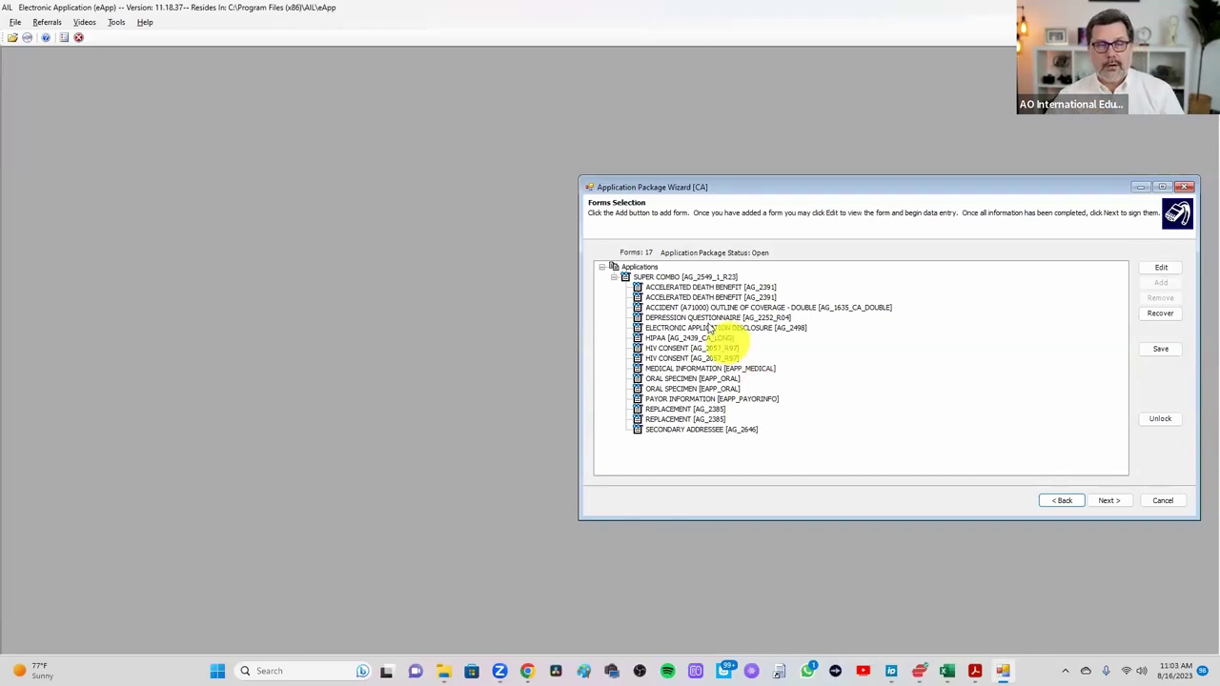
click(664, 278)
double_click(664, 278)
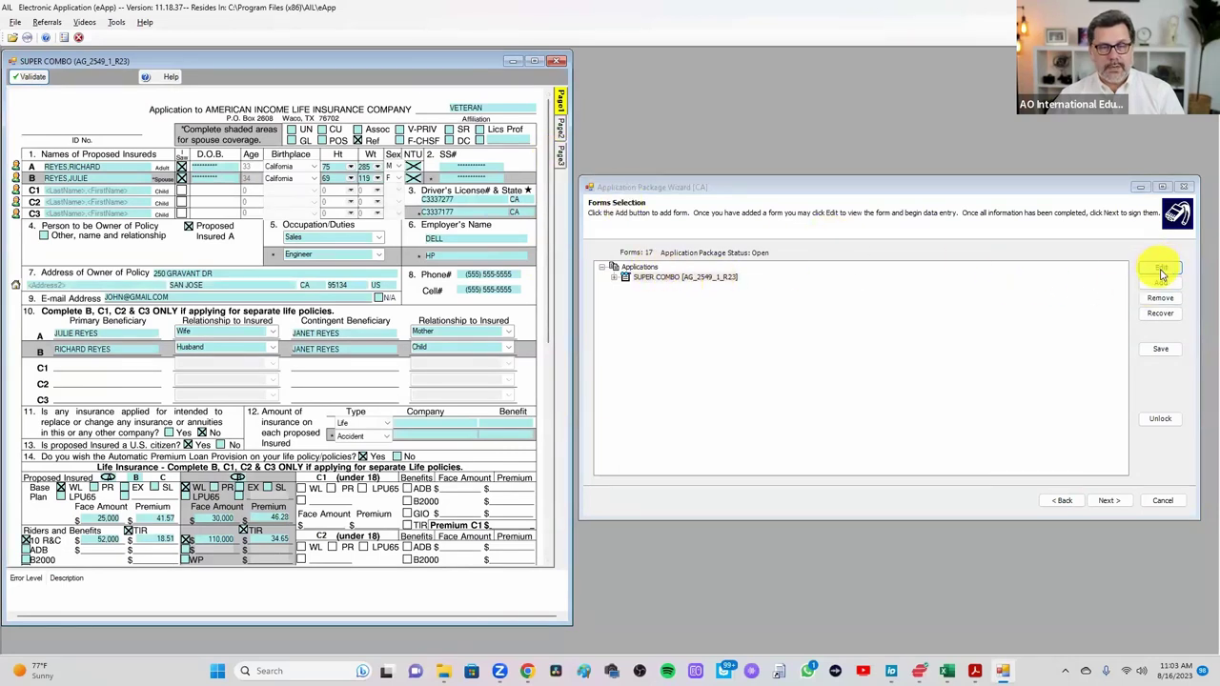
- Add SENIOR LIFE COMBO from Available Forms and open the new AG_2662_1_R23 form
click(665, 269)
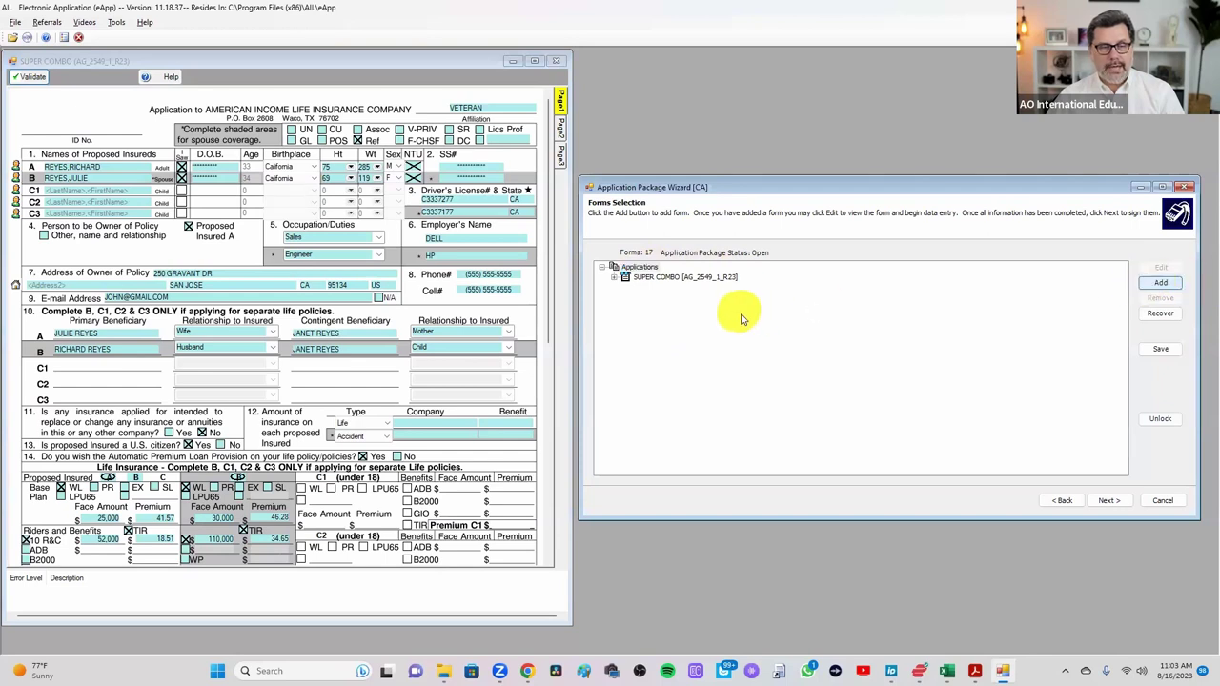
key(Return)
click(615, 275)
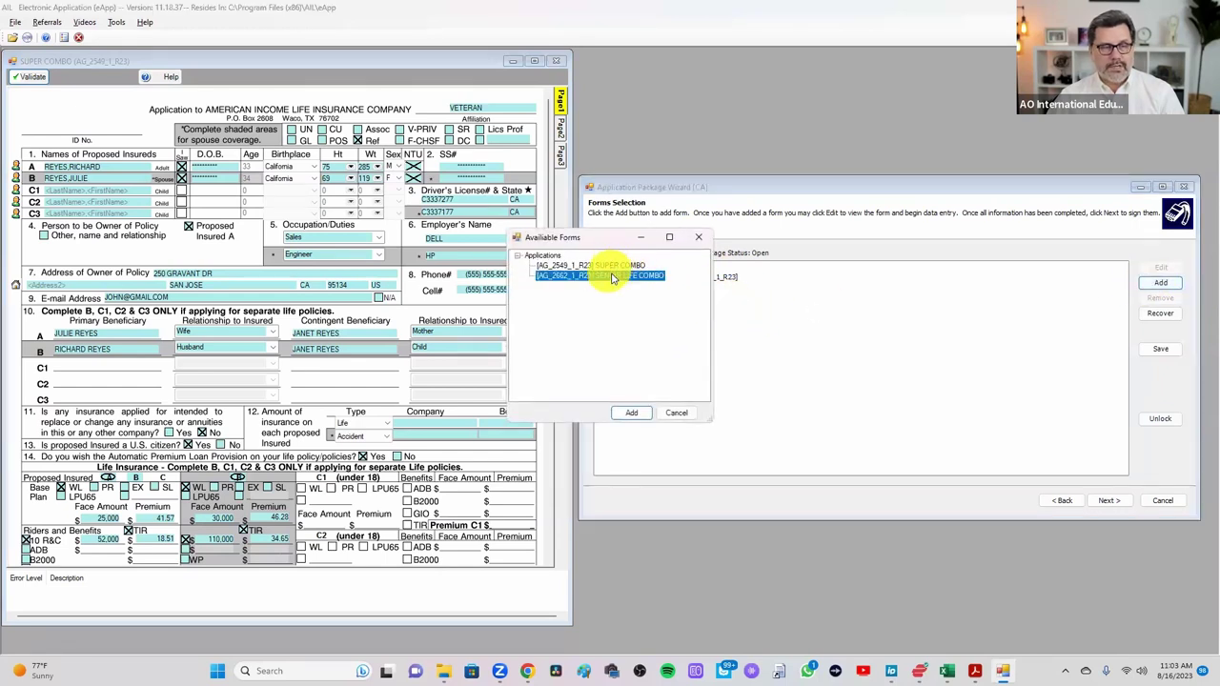
key(Return)
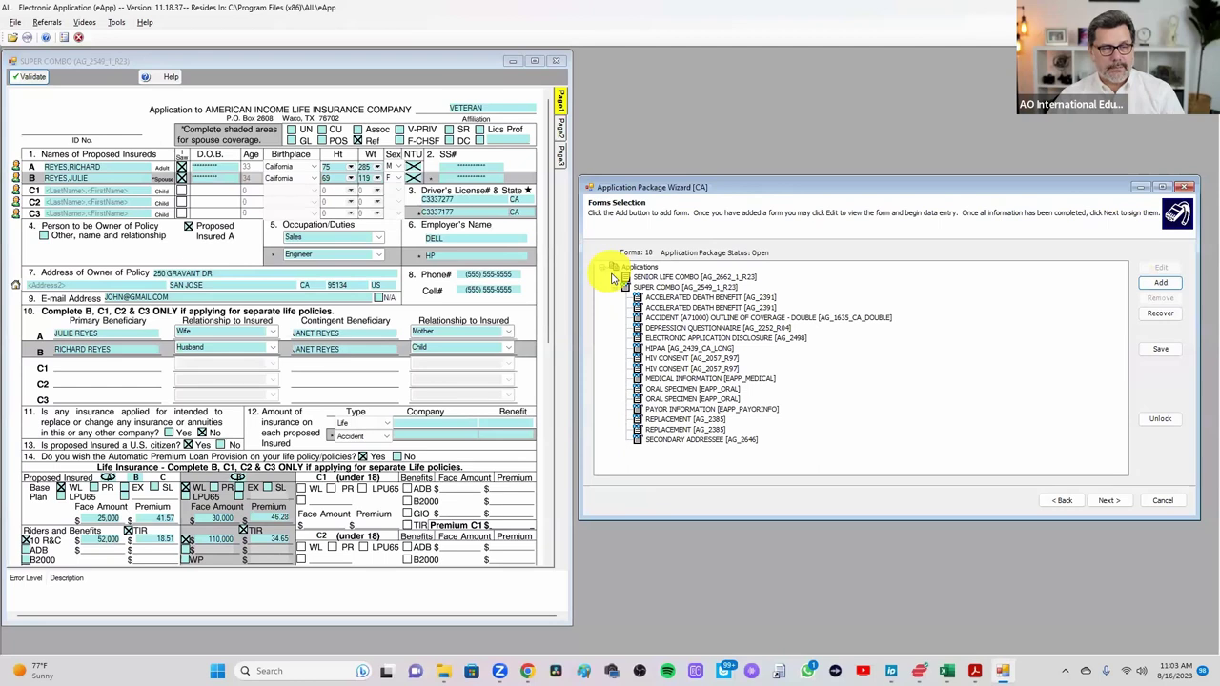
click(671, 277)
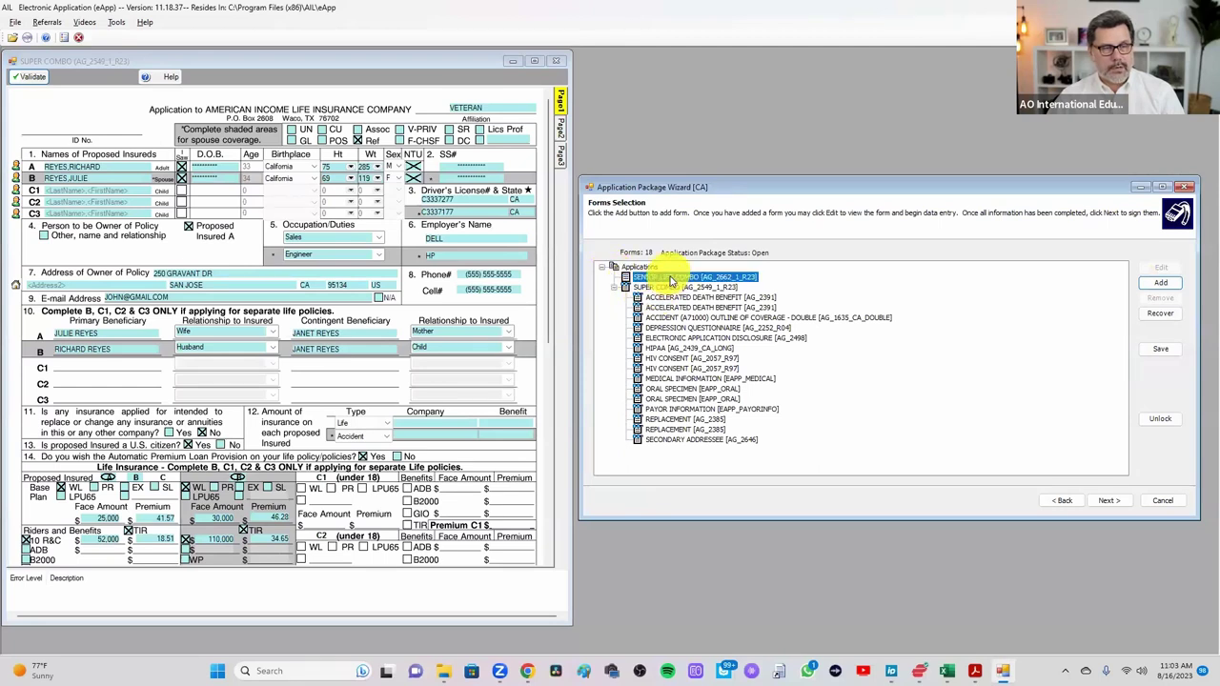
double_click(671, 278)
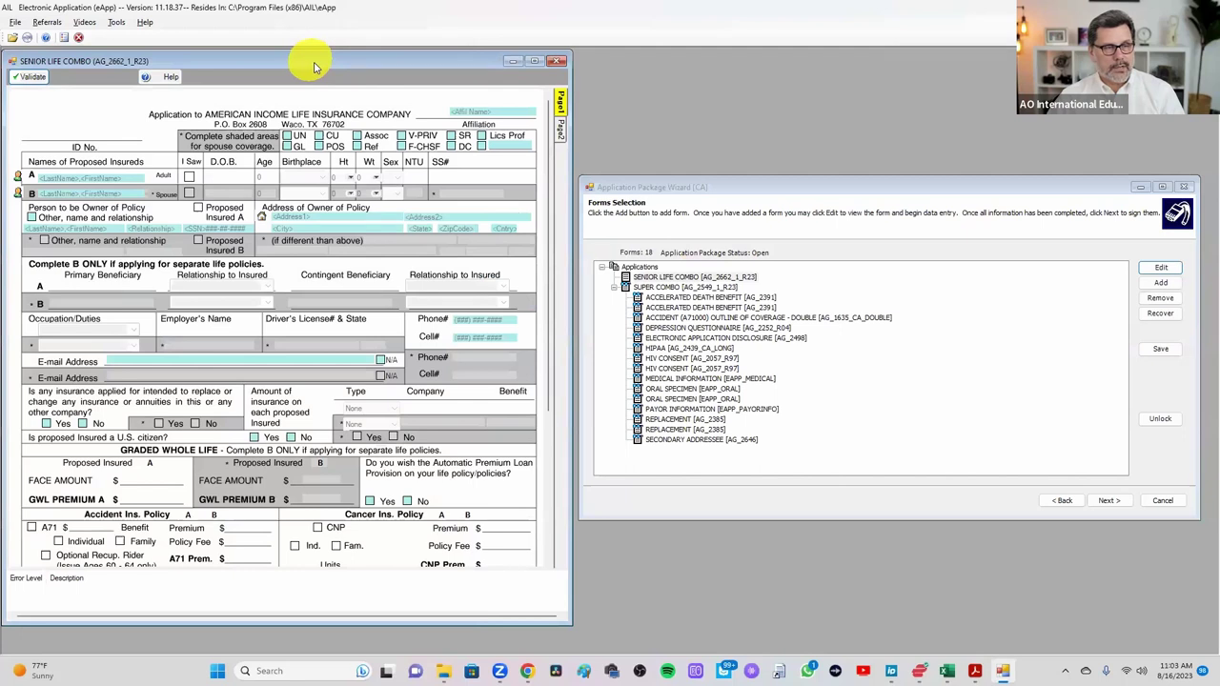
drag(314, 66, 887, 67)
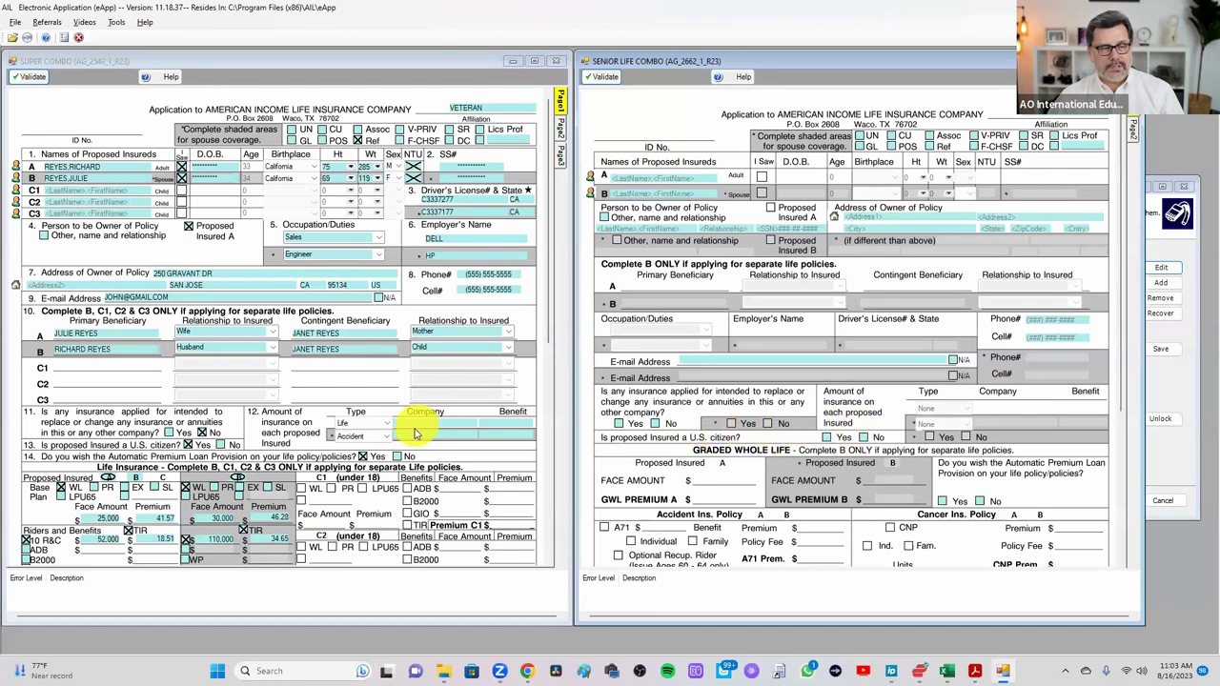
scroll(203, 446, down, 3)
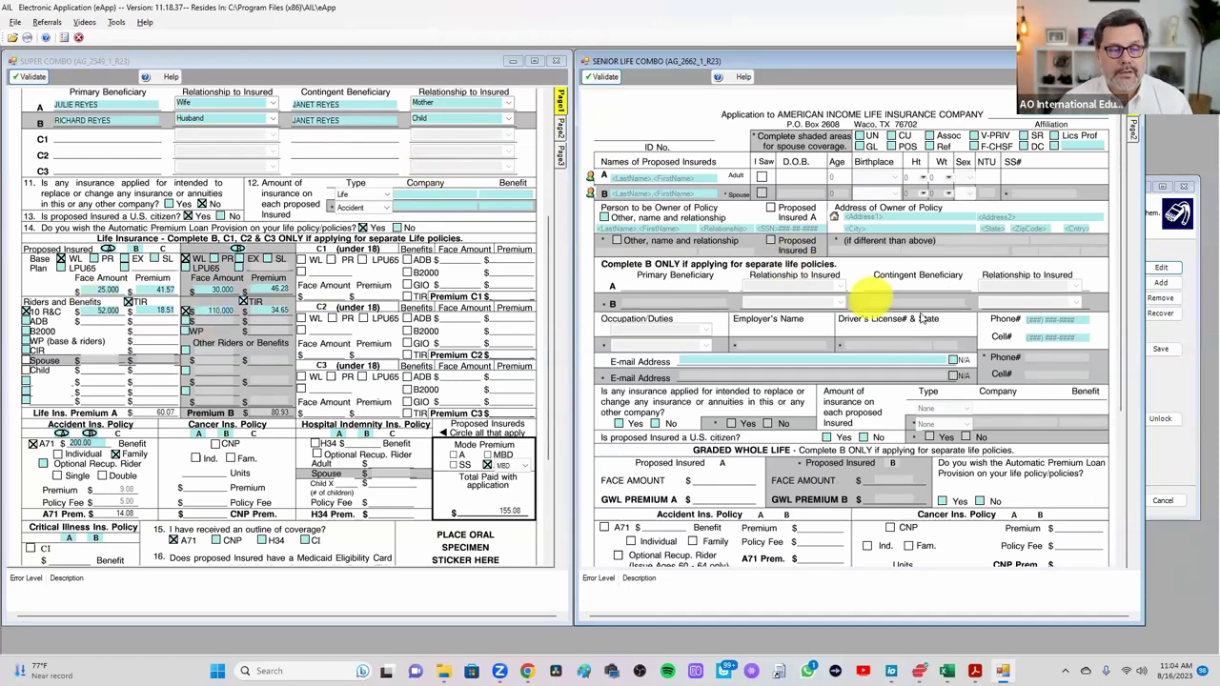
scroll(777, 429, down, 3)
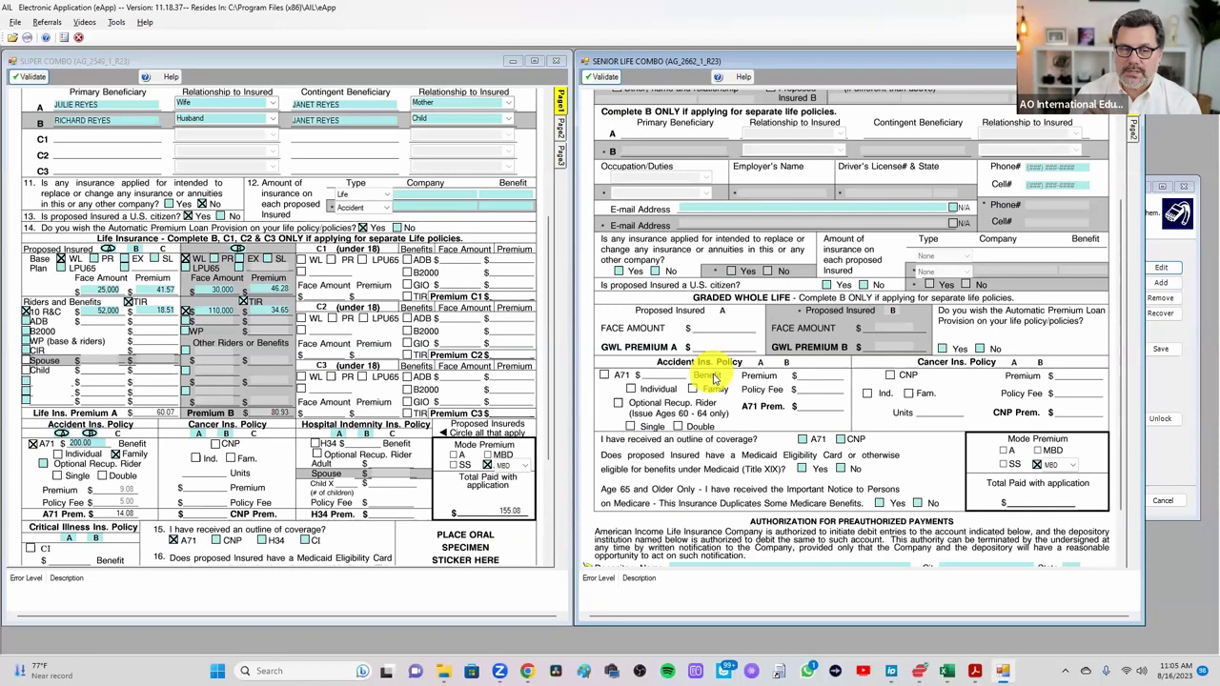
scroll(252, 310, up, 5)
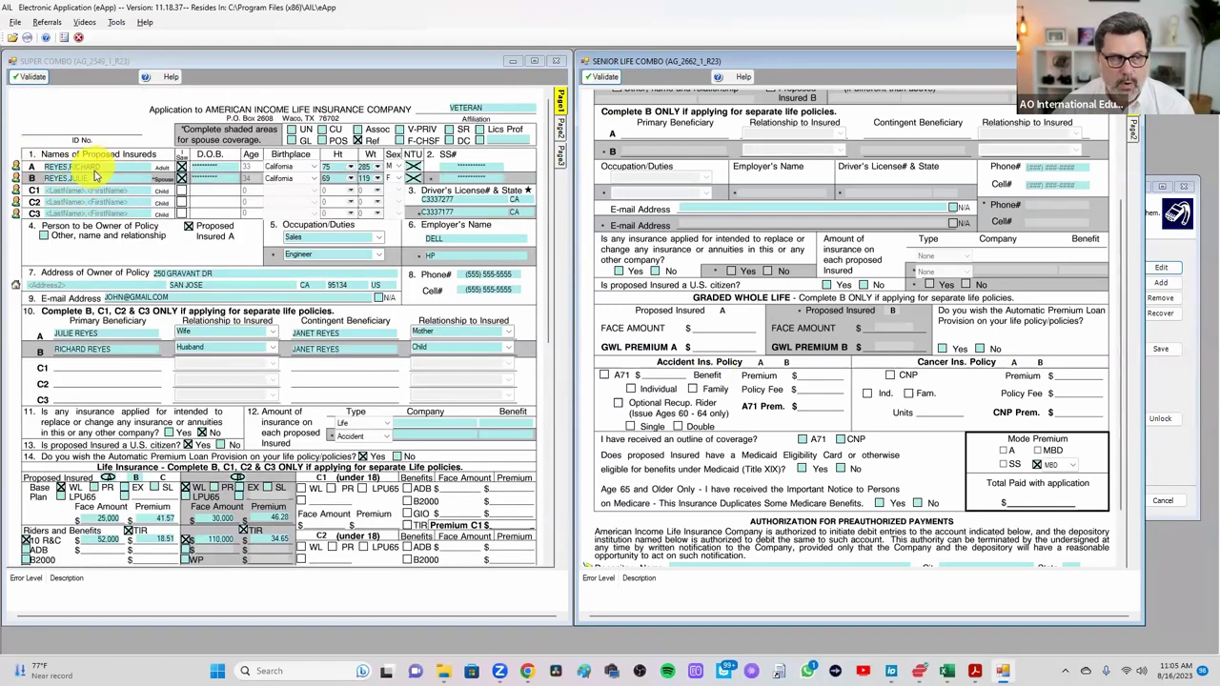
scroll(136, 469, down, 3)
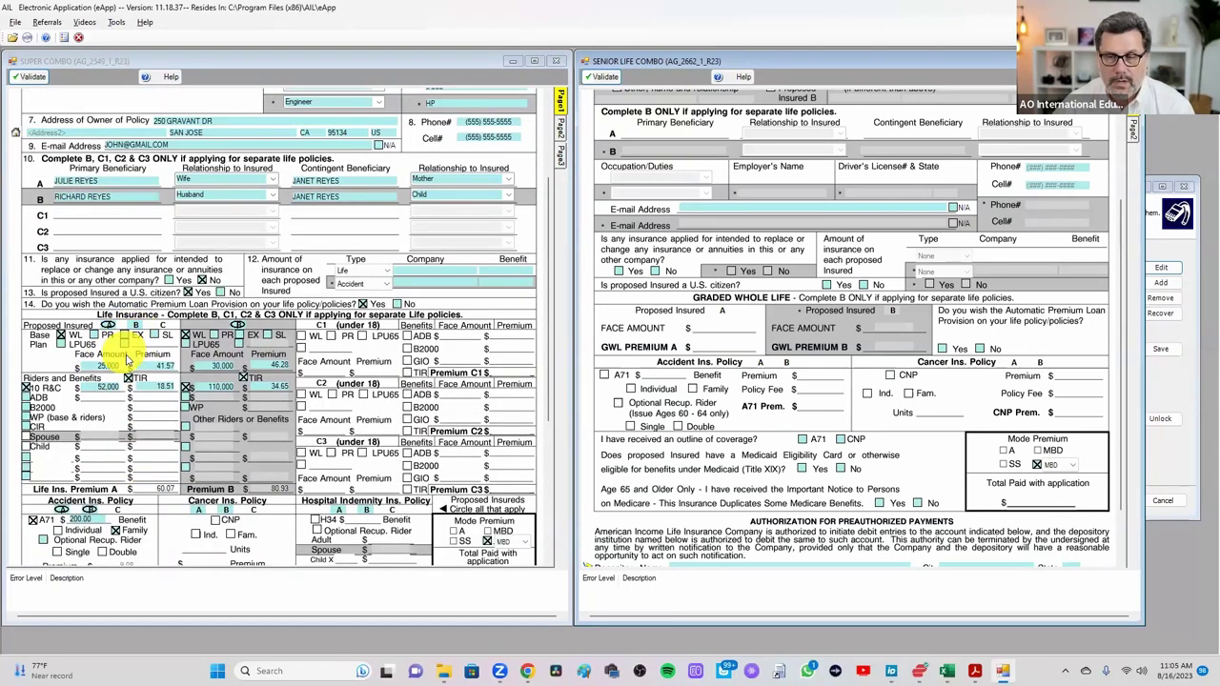
scroll(123, 357, up, 2)
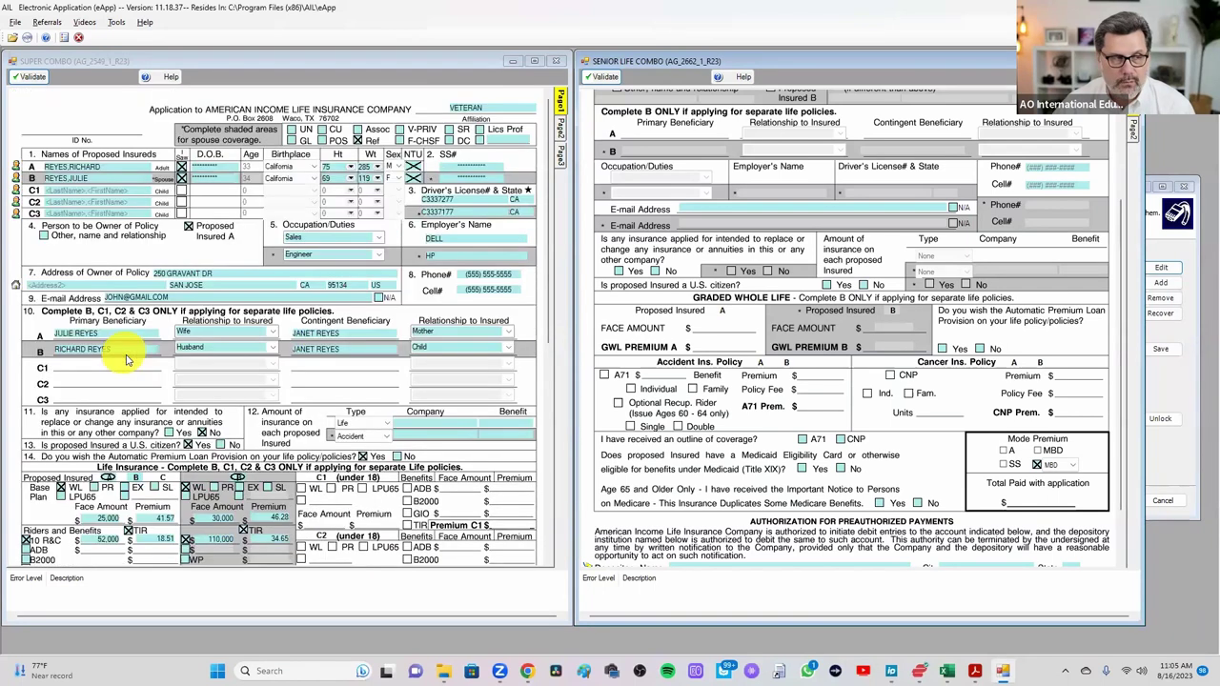
scroll(127, 352, down, 4)
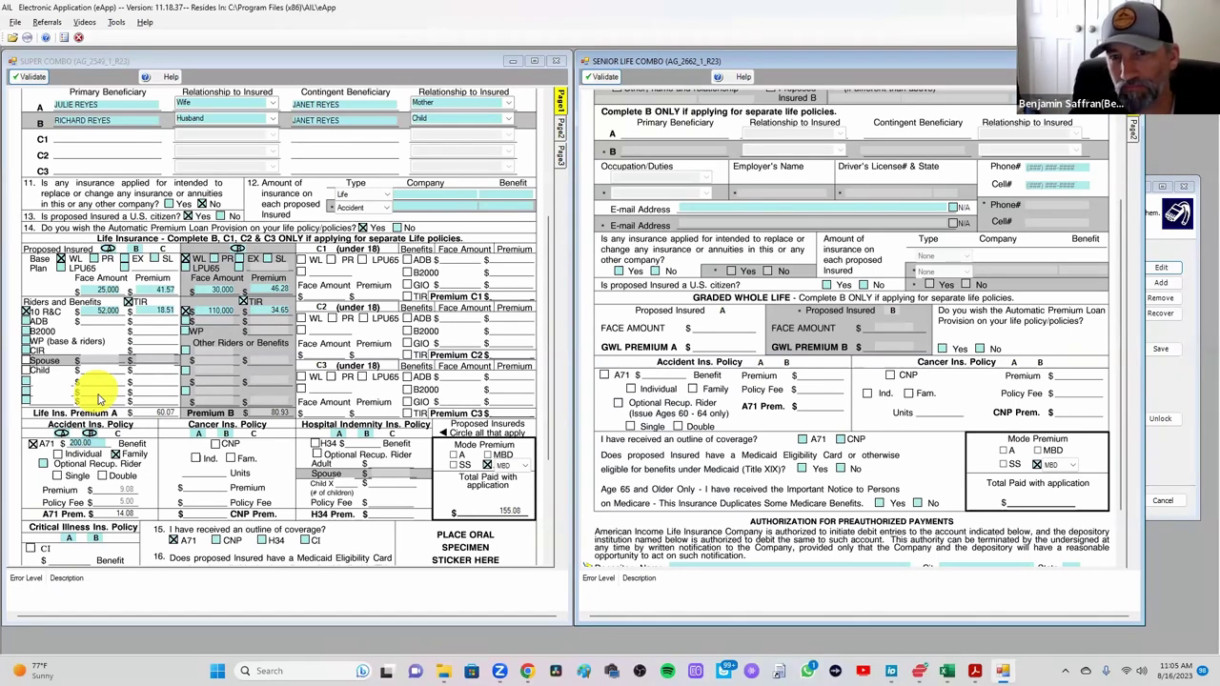
scroll(98, 398, up, 6)
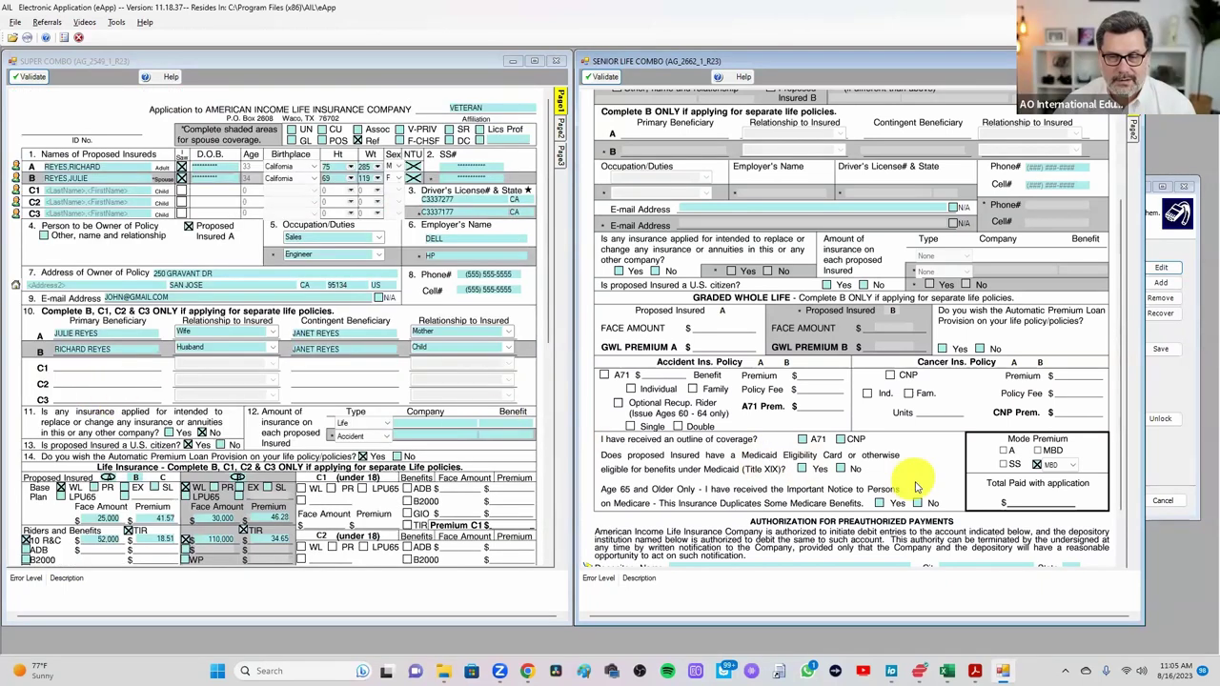
scroll(915, 486, up, 4)
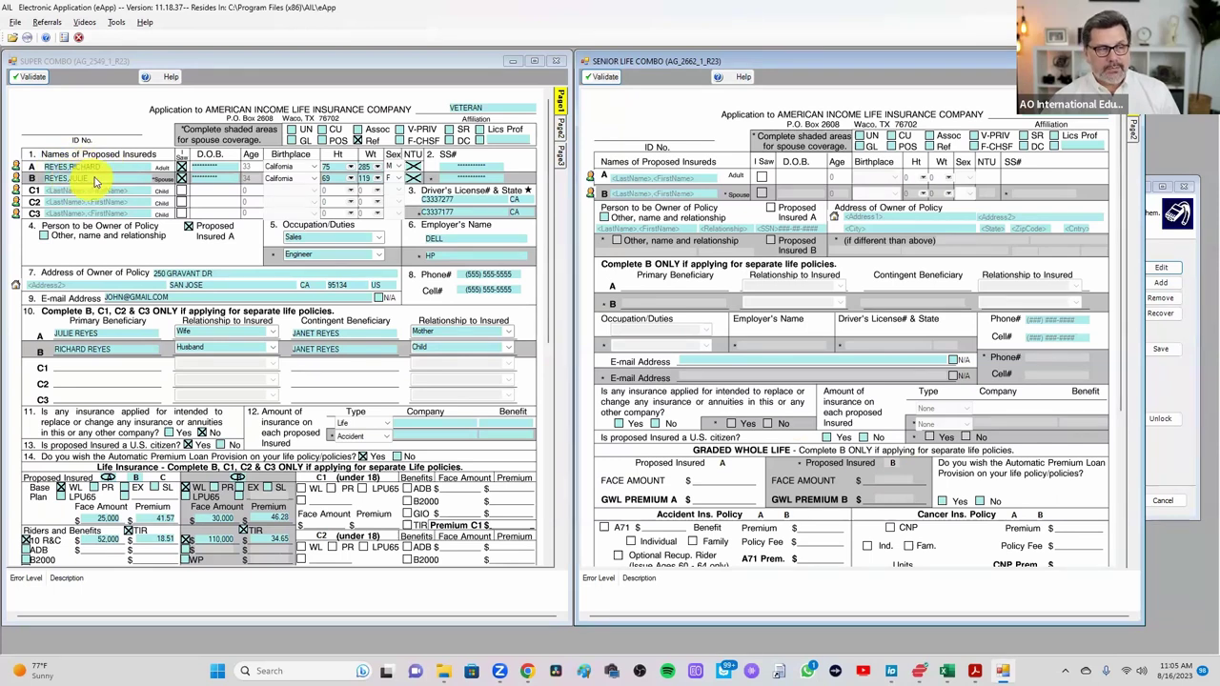
scroll(74, 181, down, 5)
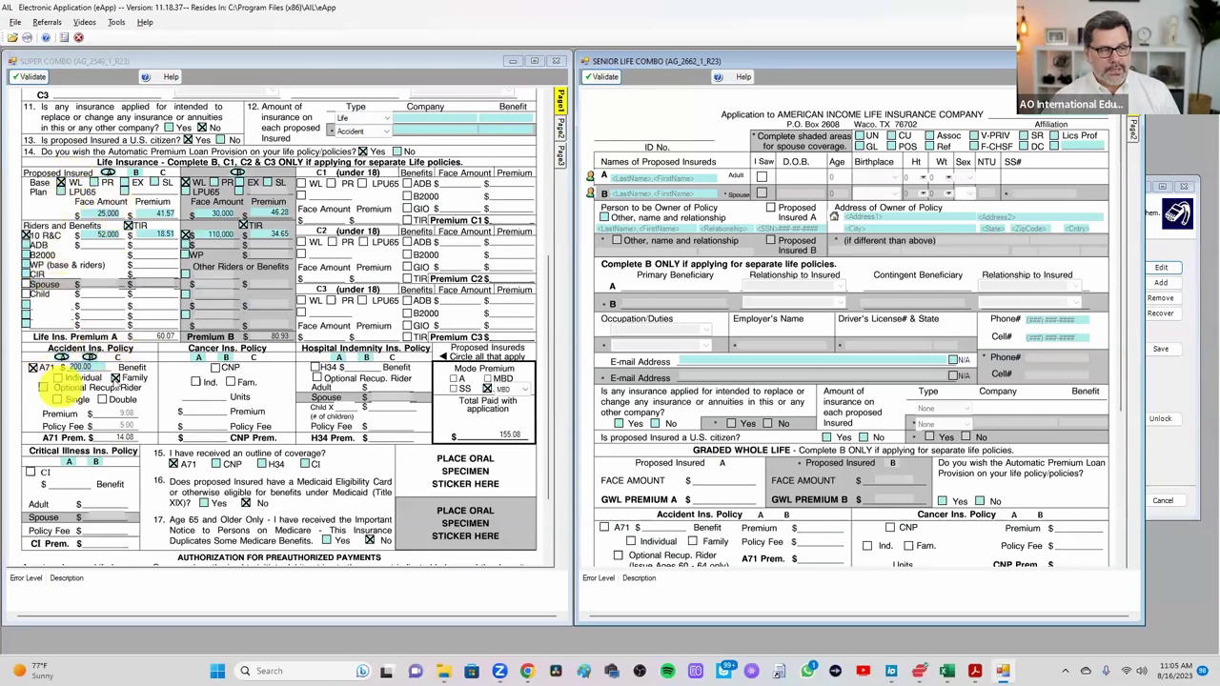
scroll(95, 393, up, 1)
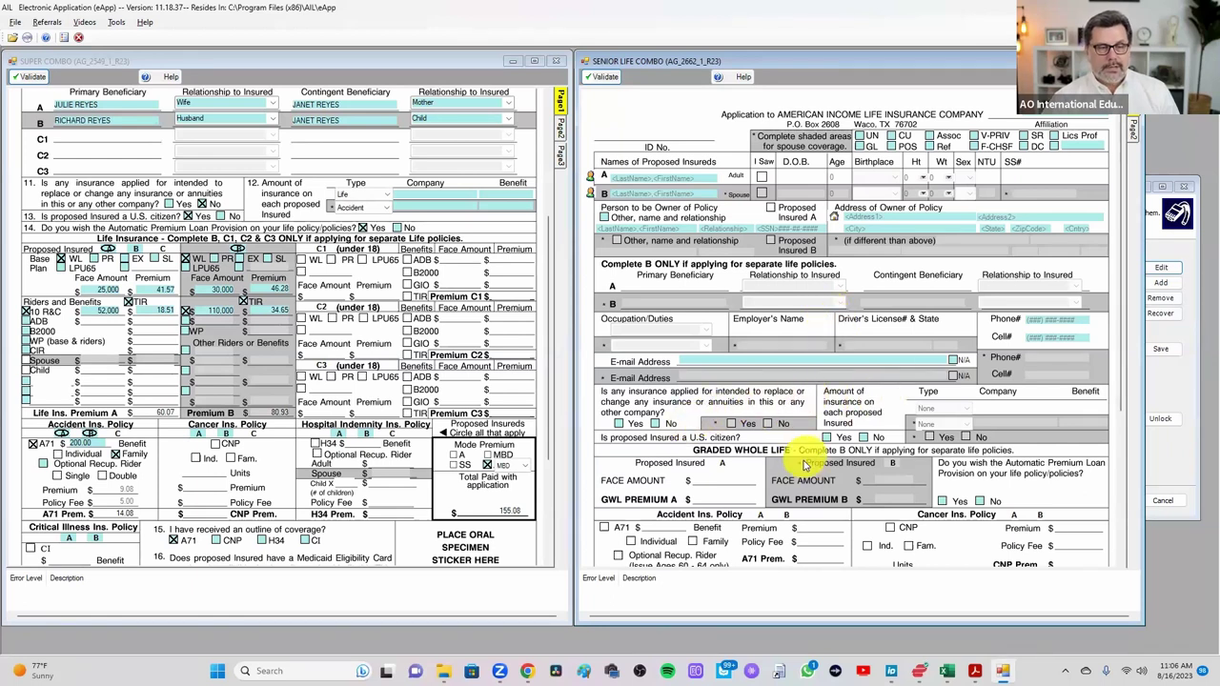
scroll(773, 424, down, 3)
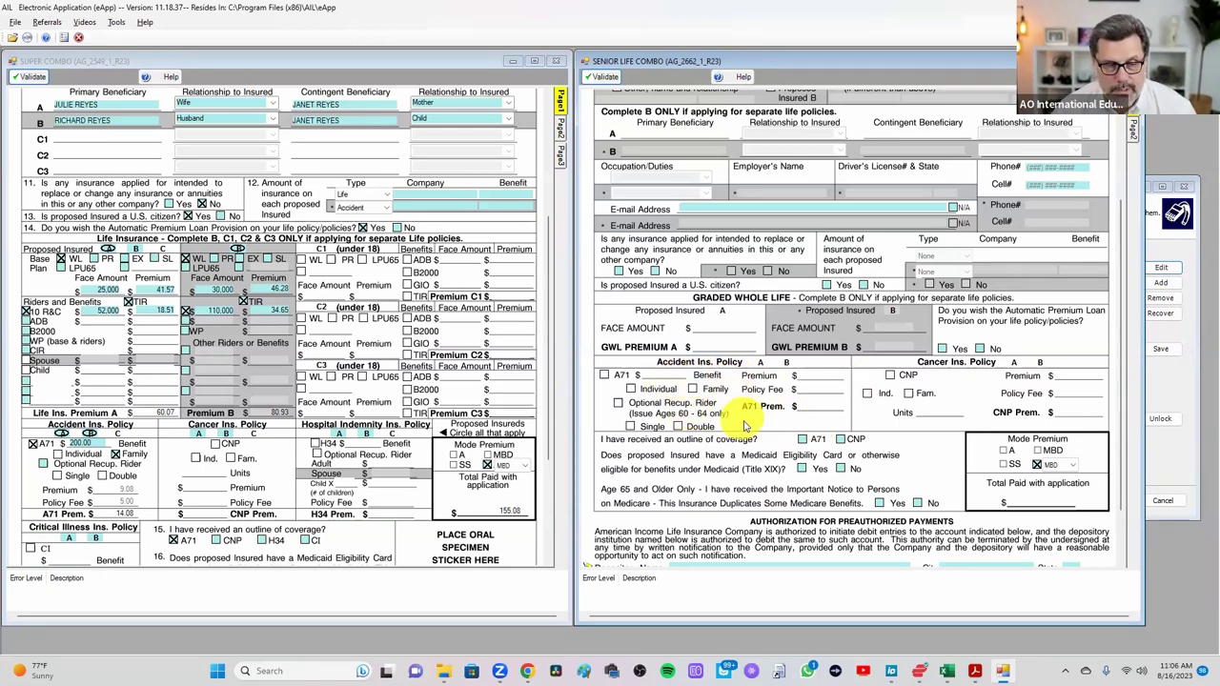
scroll(746, 426, down, 2)
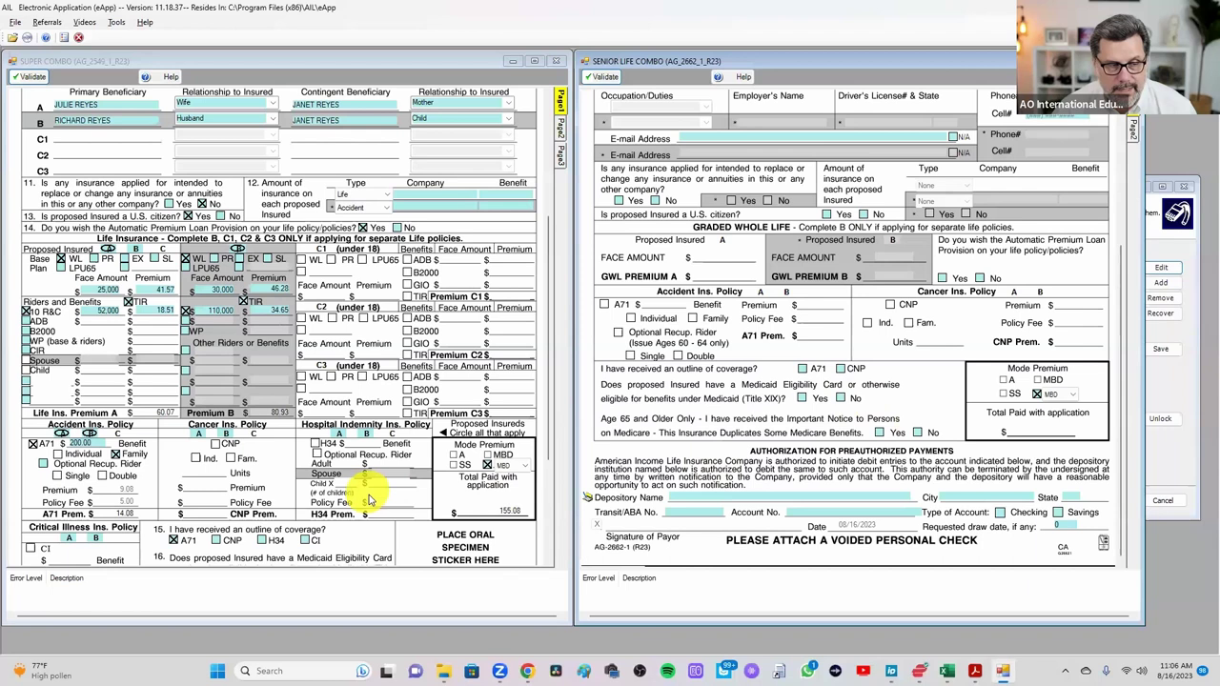
scroll(373, 481, down, 5)
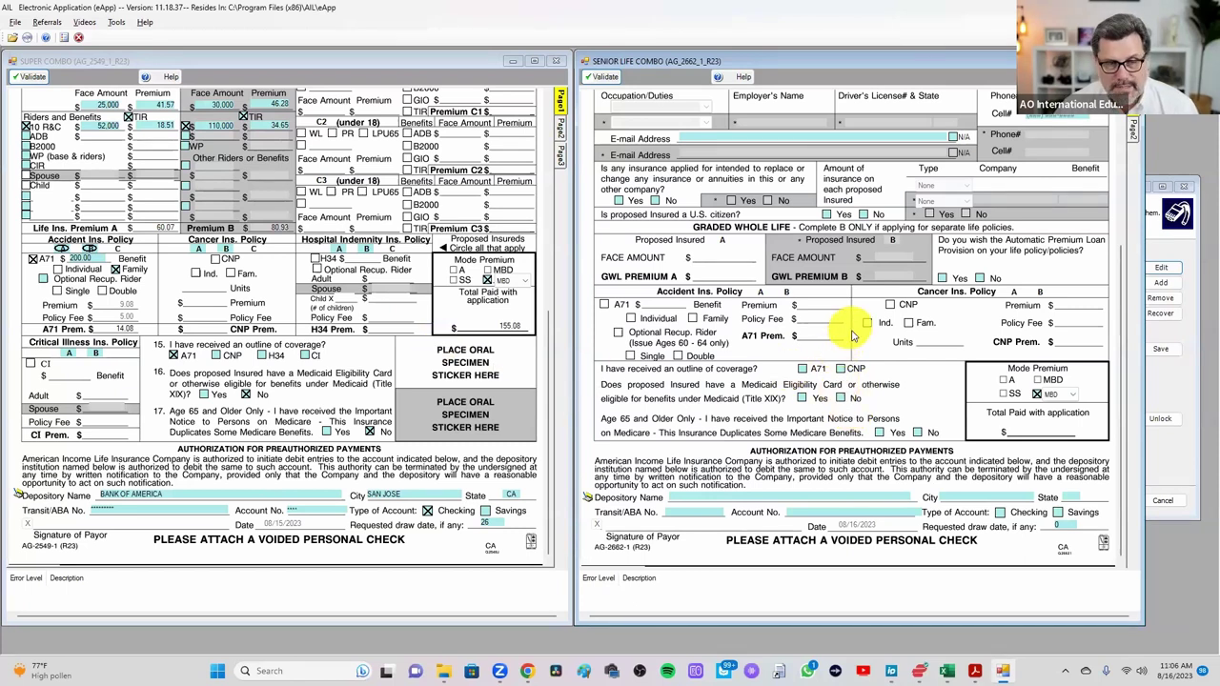
scroll(848, 332, up, 3)
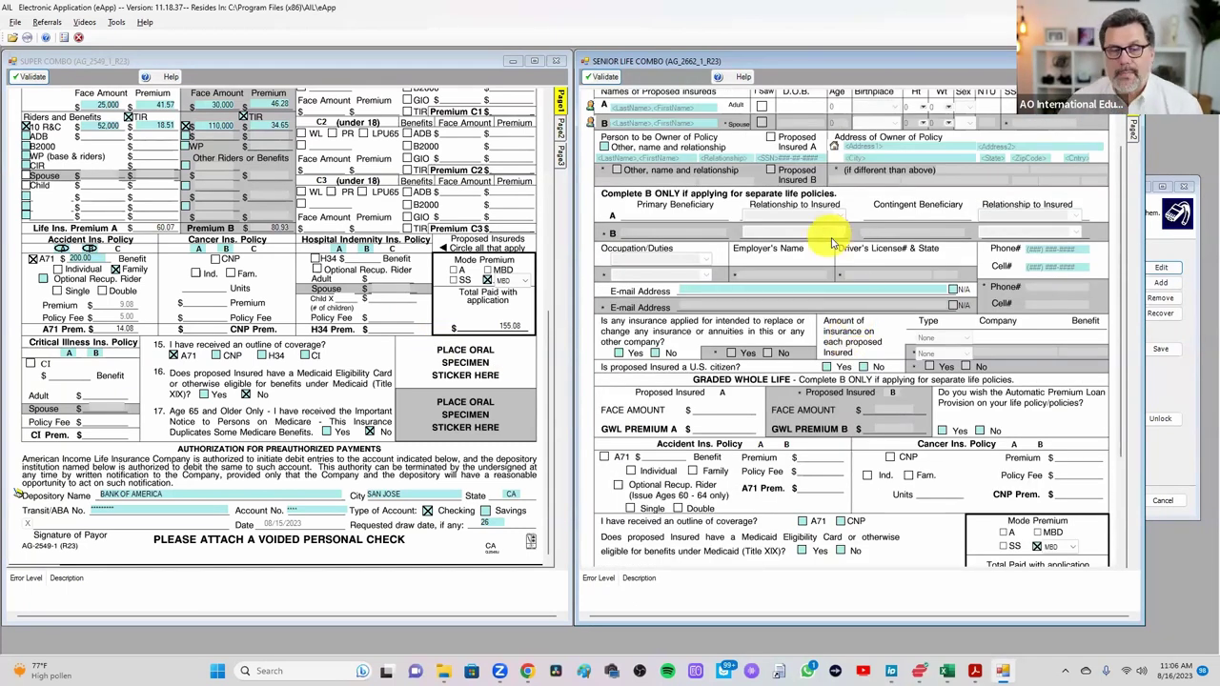
scroll(827, 240, up, 2)
scroll(470, 241, up, 6)
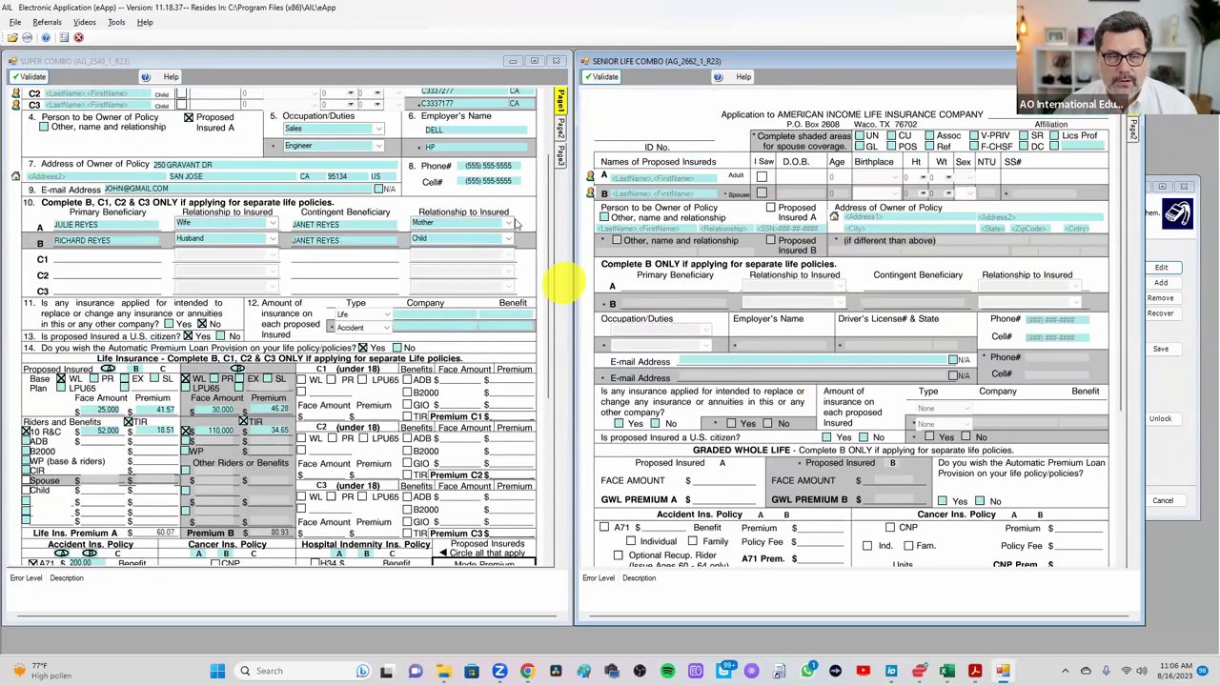
- Show the Page 2 health questions of the Super Combo and Senior Life Combo forms side by side
click(560, 126)
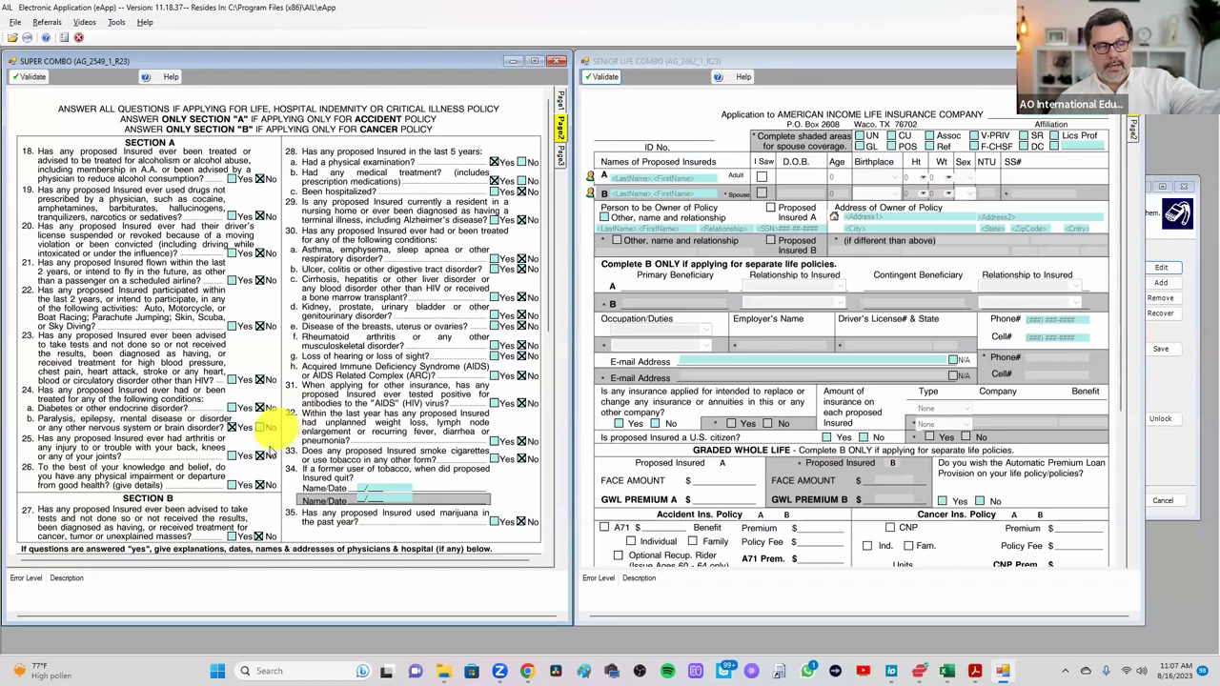
scroll(114, 456, down, 1)
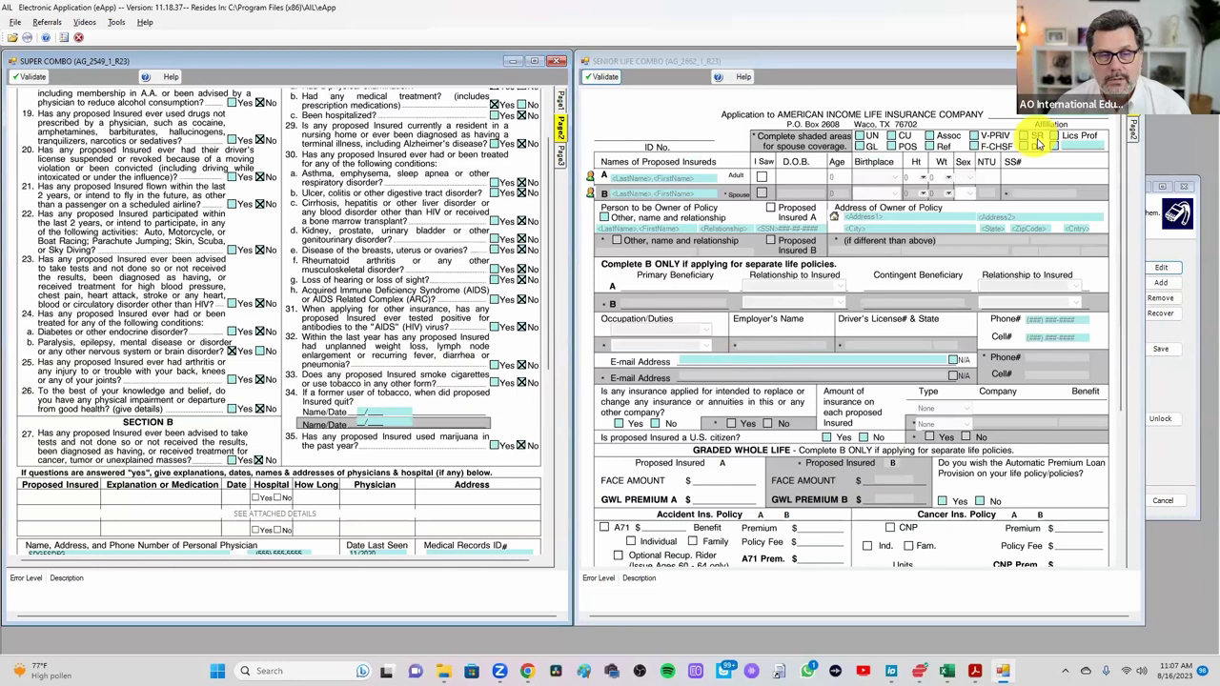
click(1130, 134)
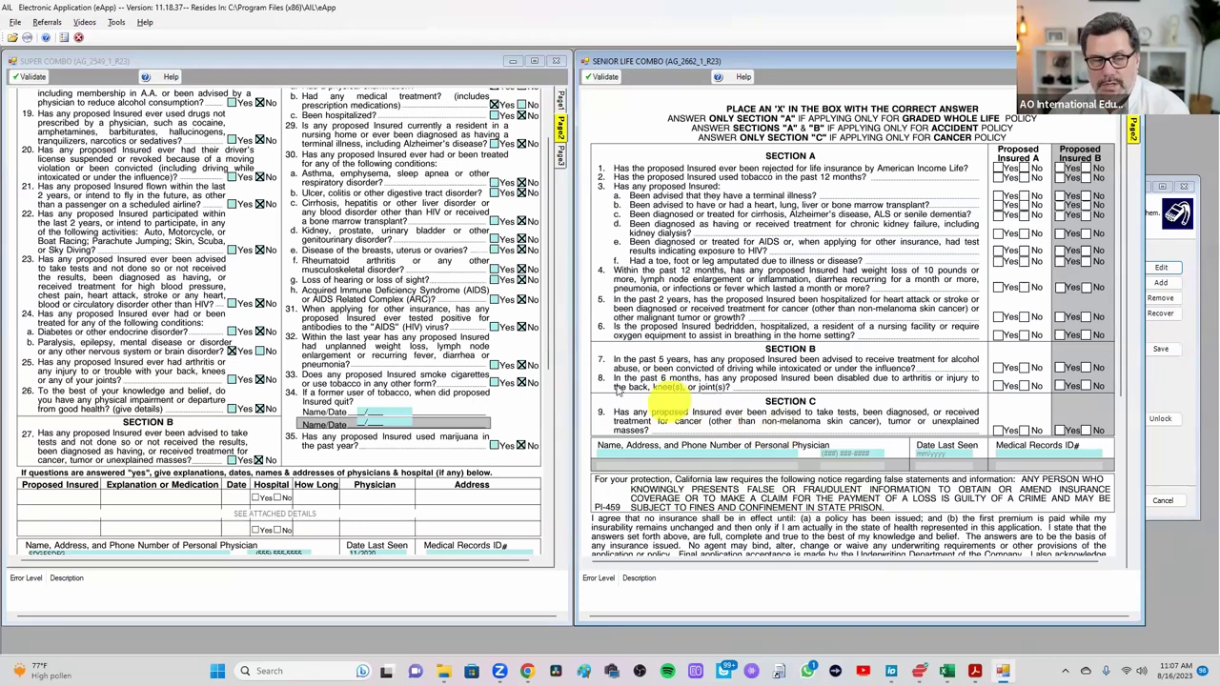
scroll(348, 354, up, 3)
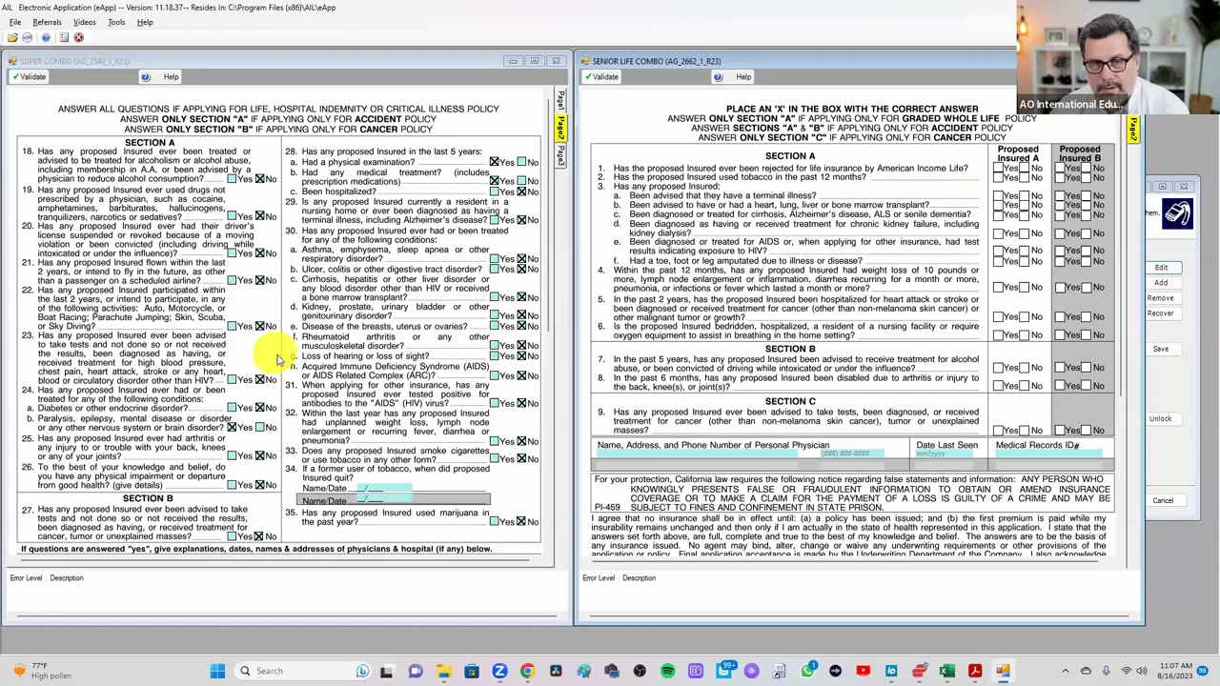
click(1170, 388)
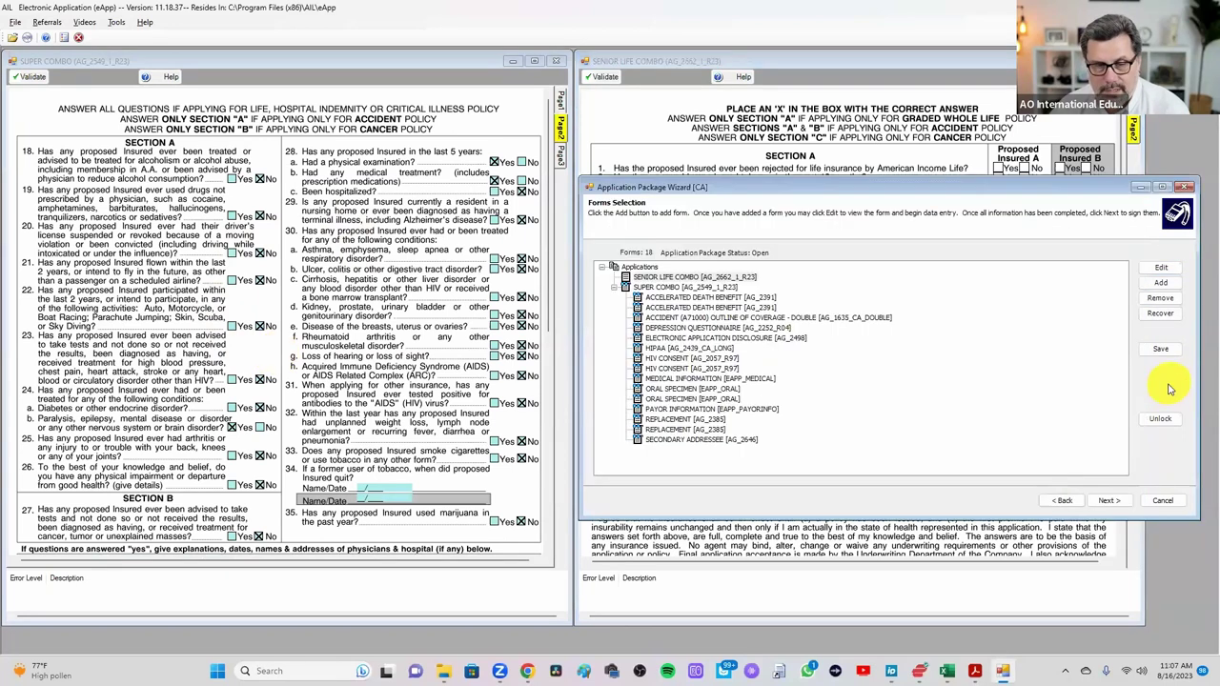
click(703, 380)
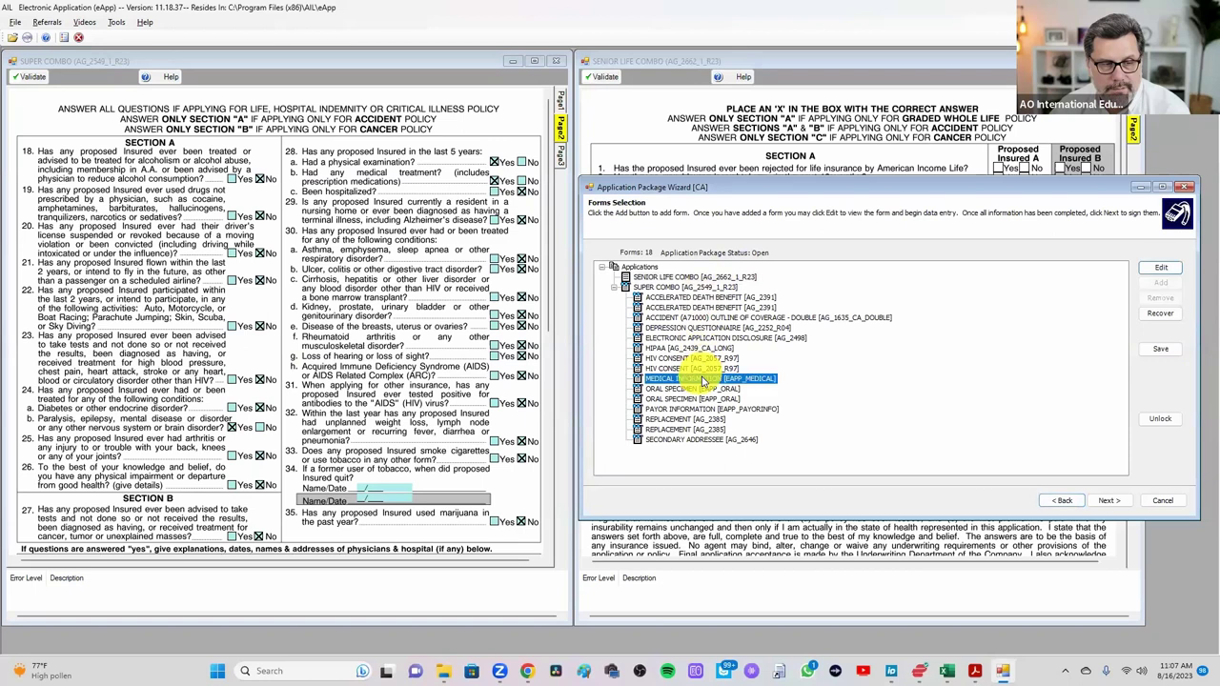
double_click(704, 381)
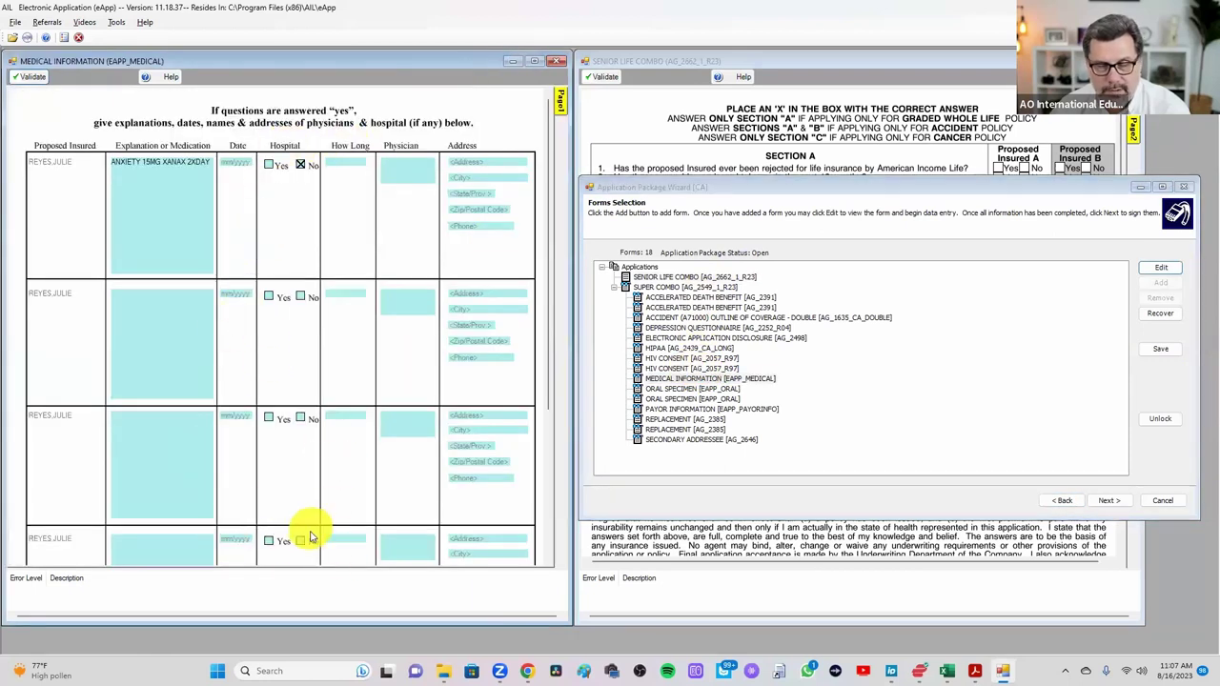
click(557, 61)
click(816, 61)
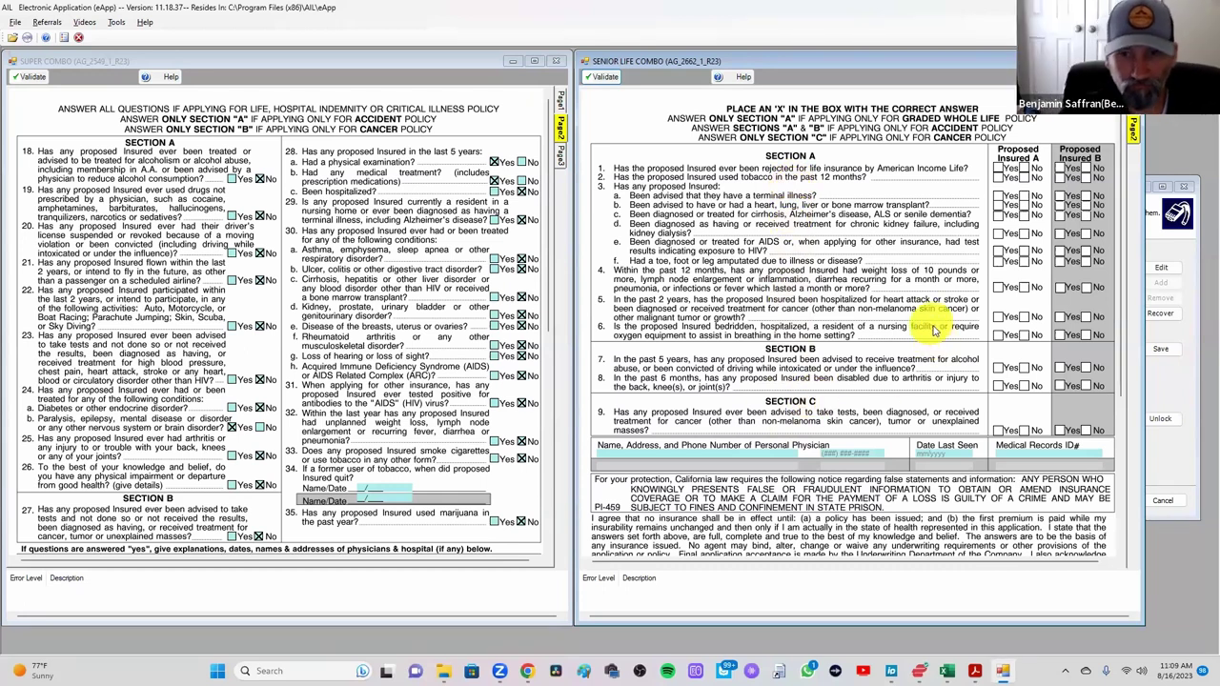
- Enter 'METFORMIN, XANAX, LITHIUM' in Senior Life Combo remarks and bring up the SRGWL trial-drug PDF
scroll(926, 256, down, 5)
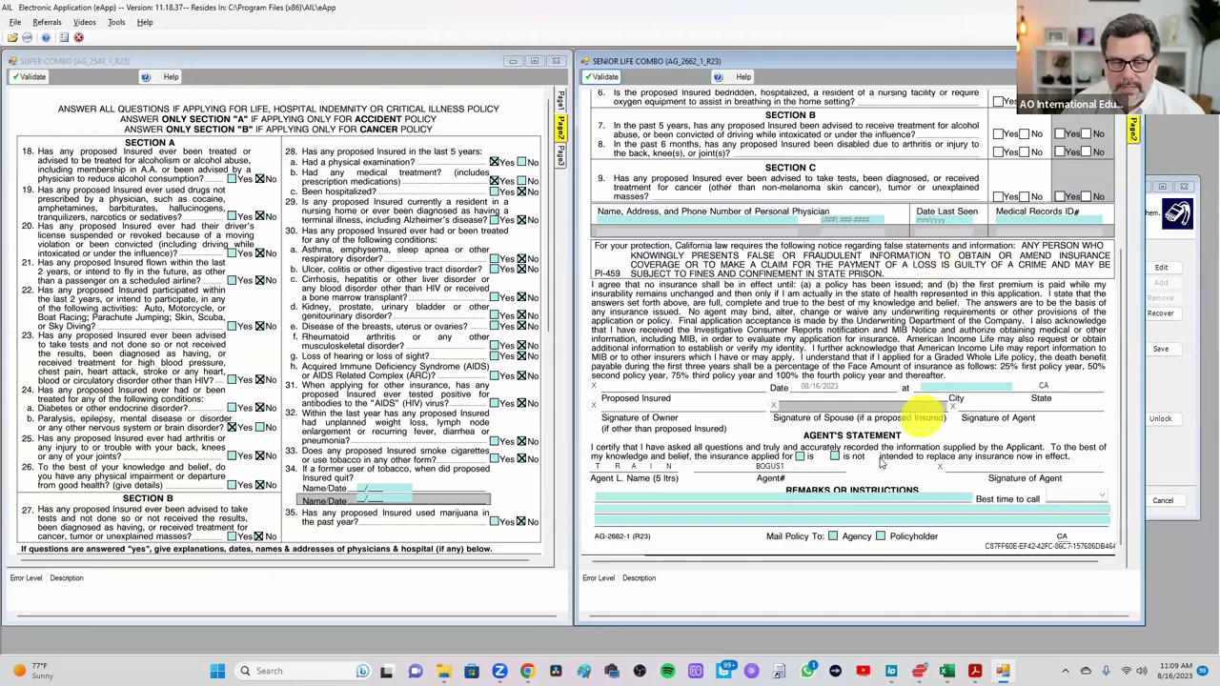
click(664, 494)
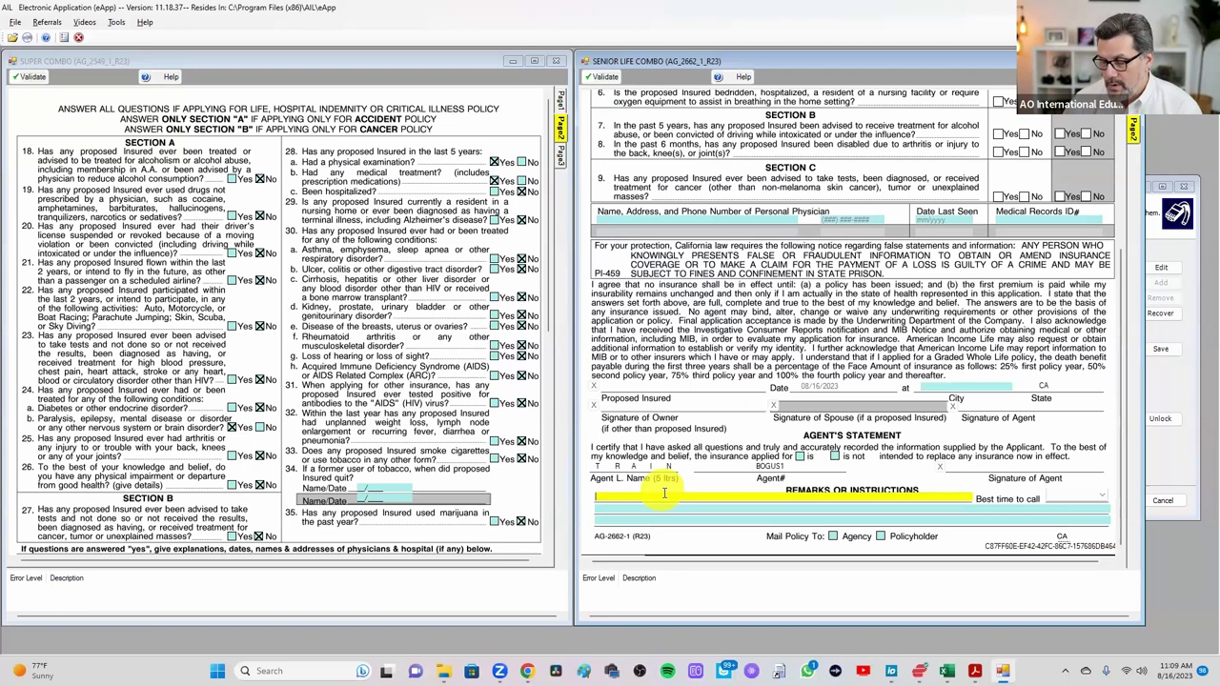
text(METFORMIN)
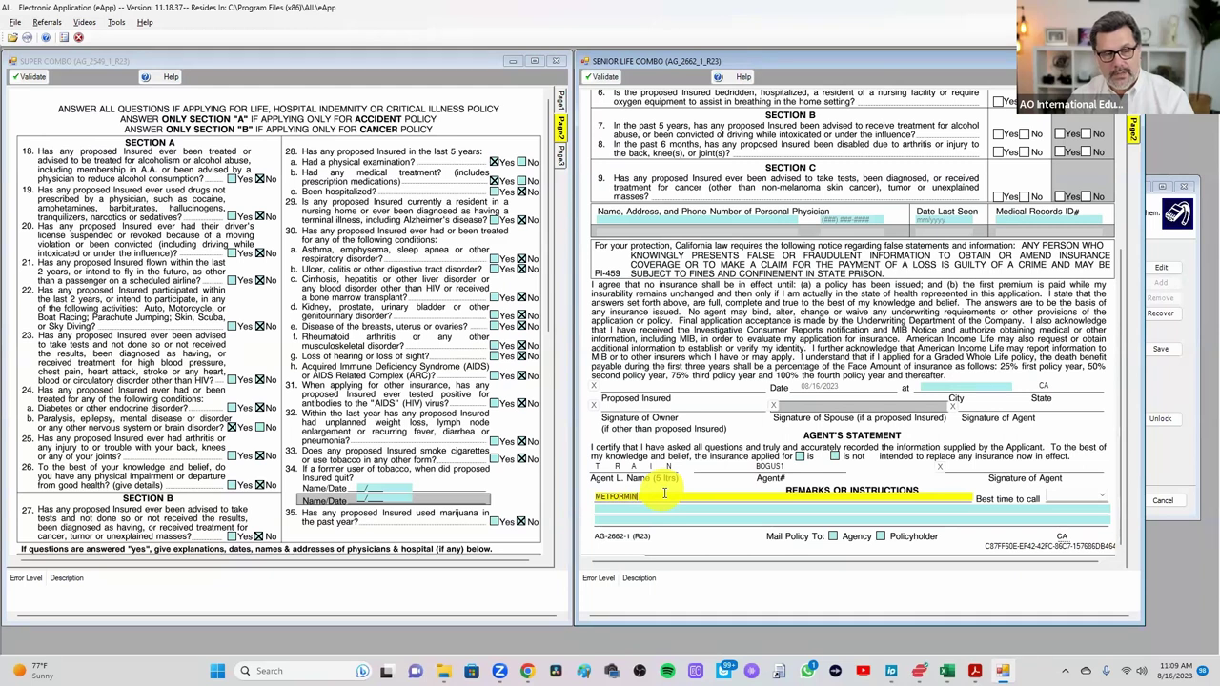
text(, 5)
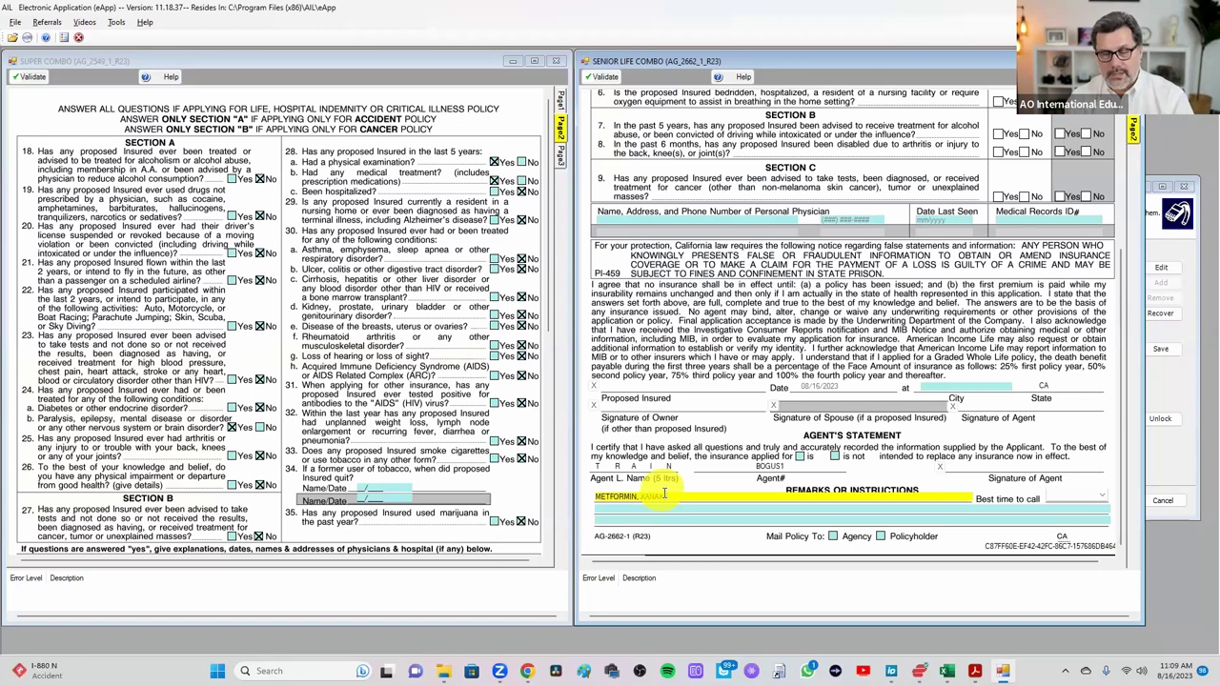
text(IUM)
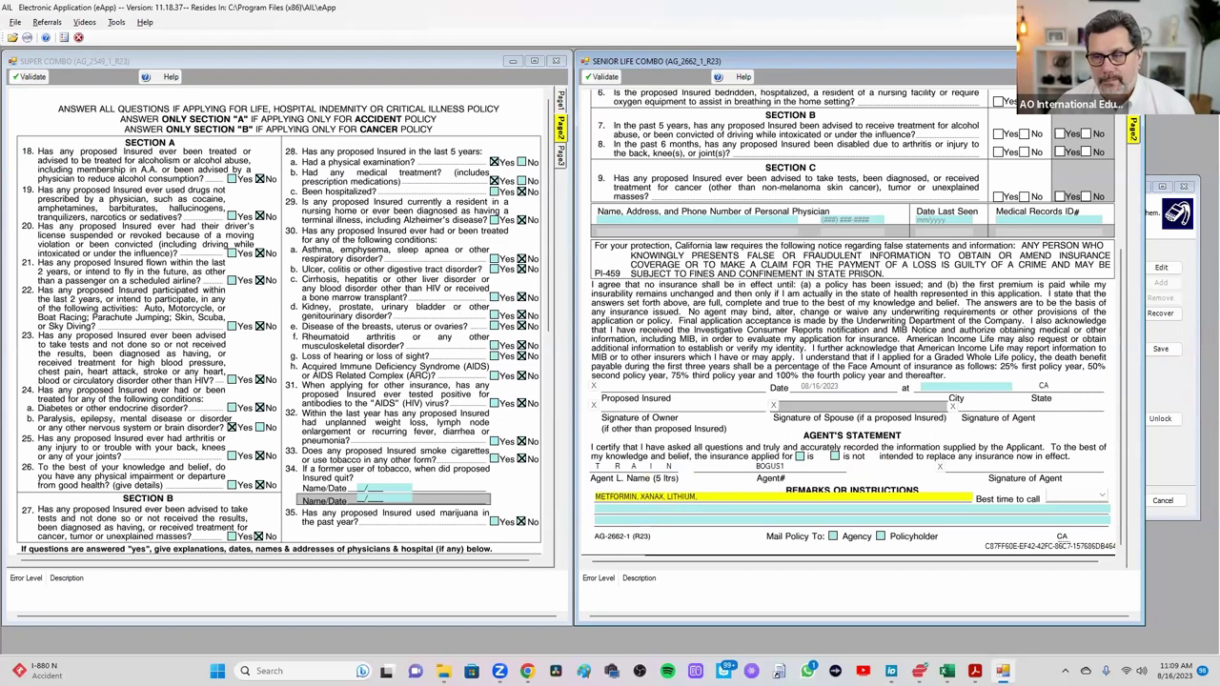
text(,)
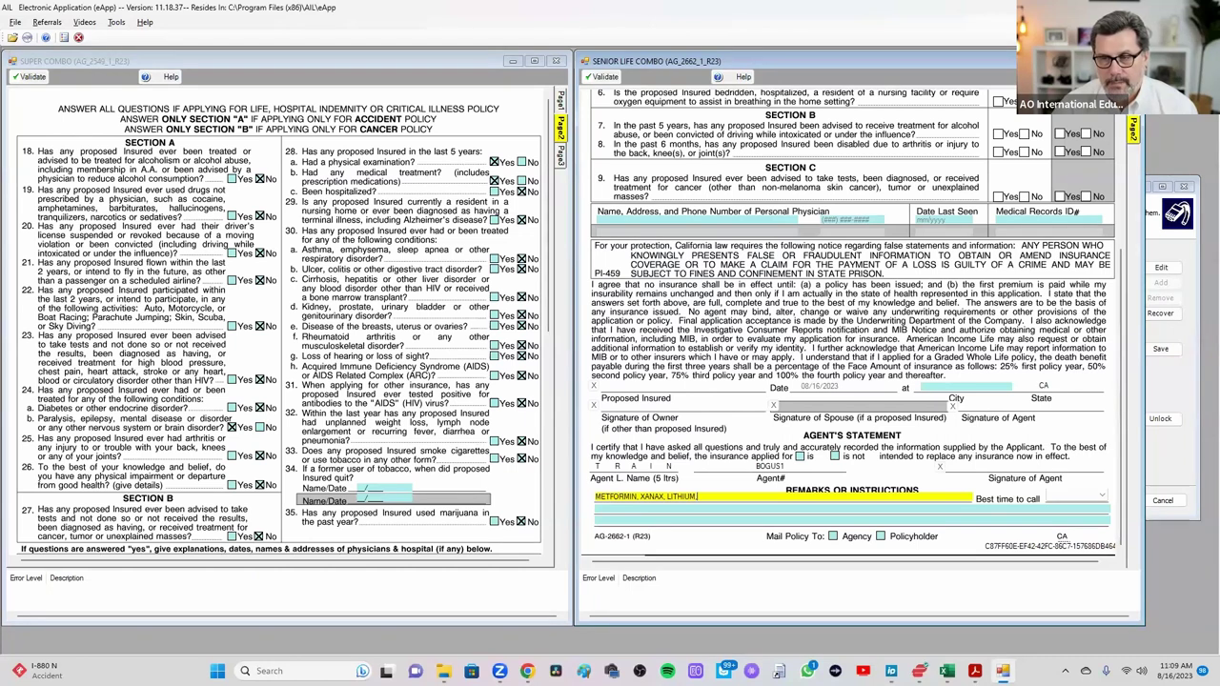
key(alt+Tab)
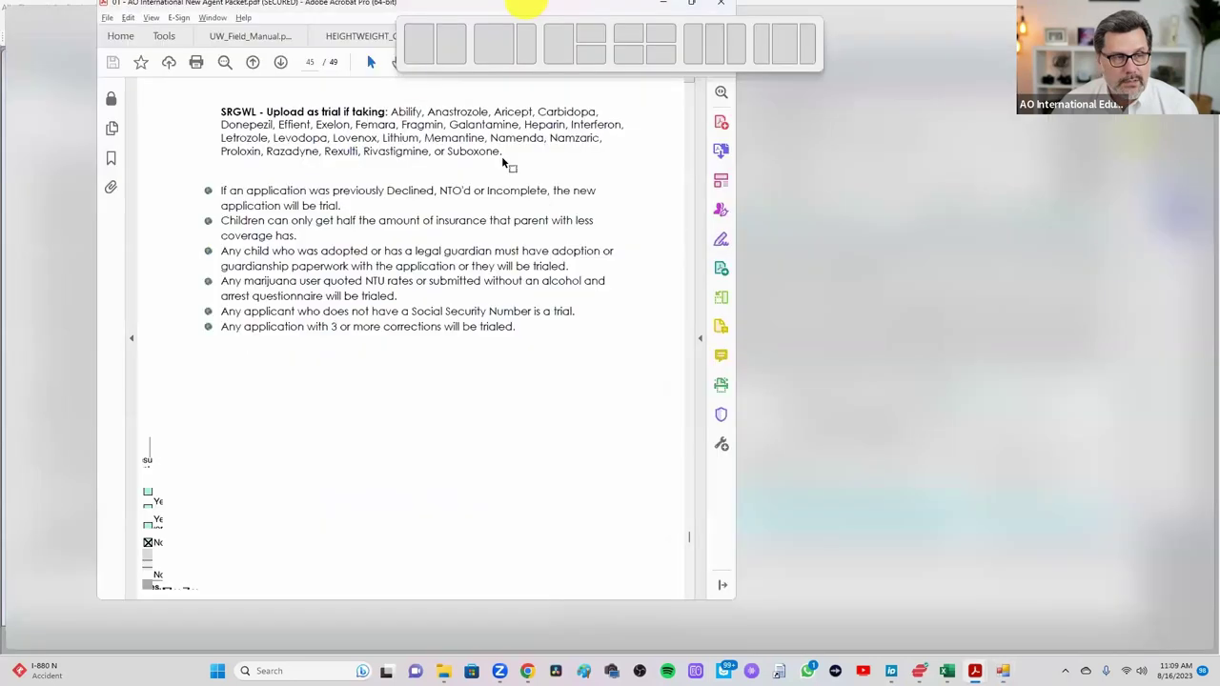
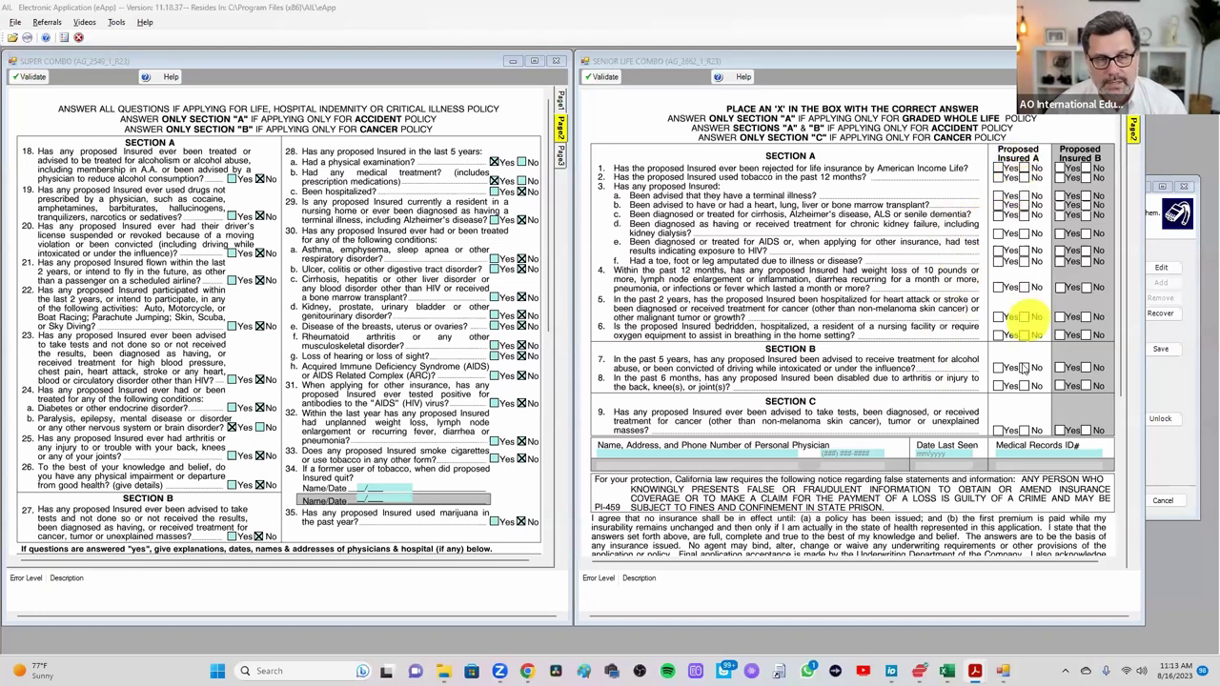
scroll(881, 377, down, 3)
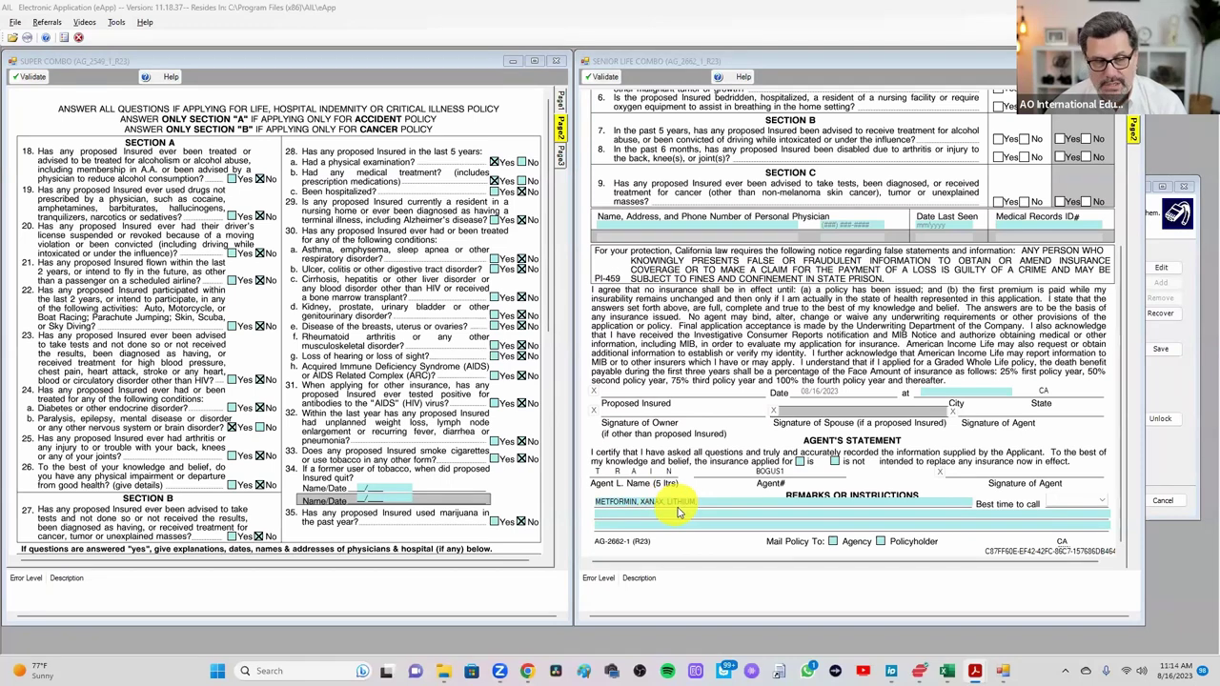
scroll(367, 434, down, 5)
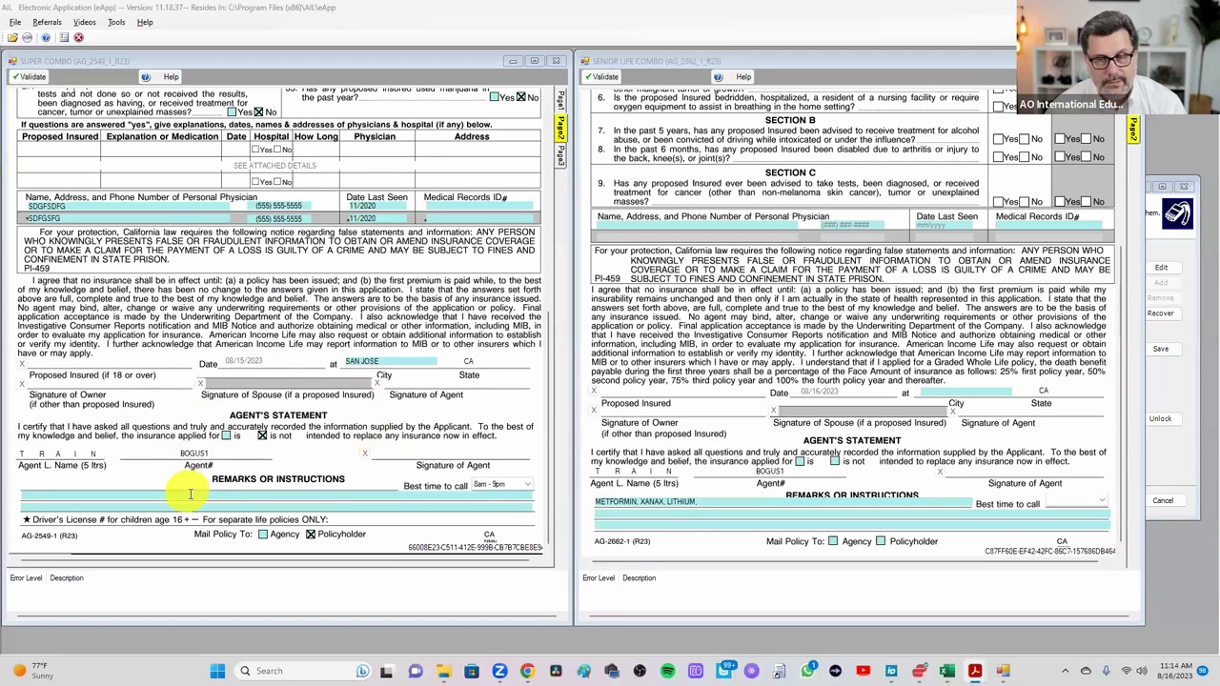
scroll(191, 494, up, 5)
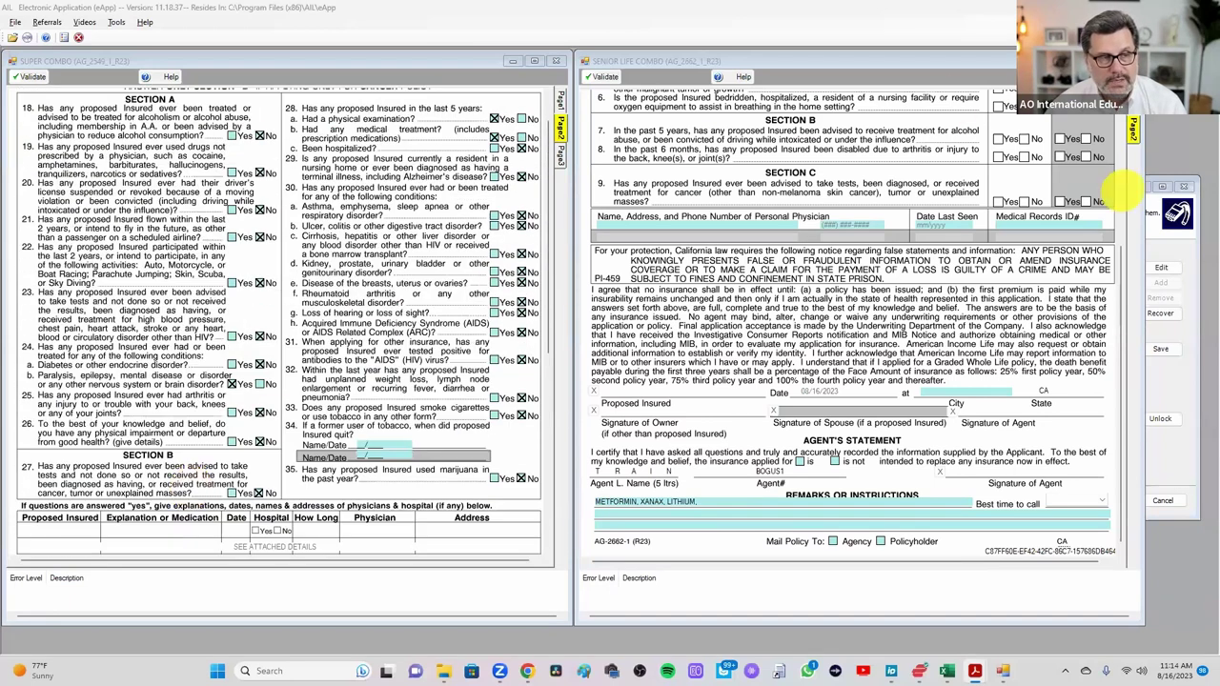
click(1187, 410)
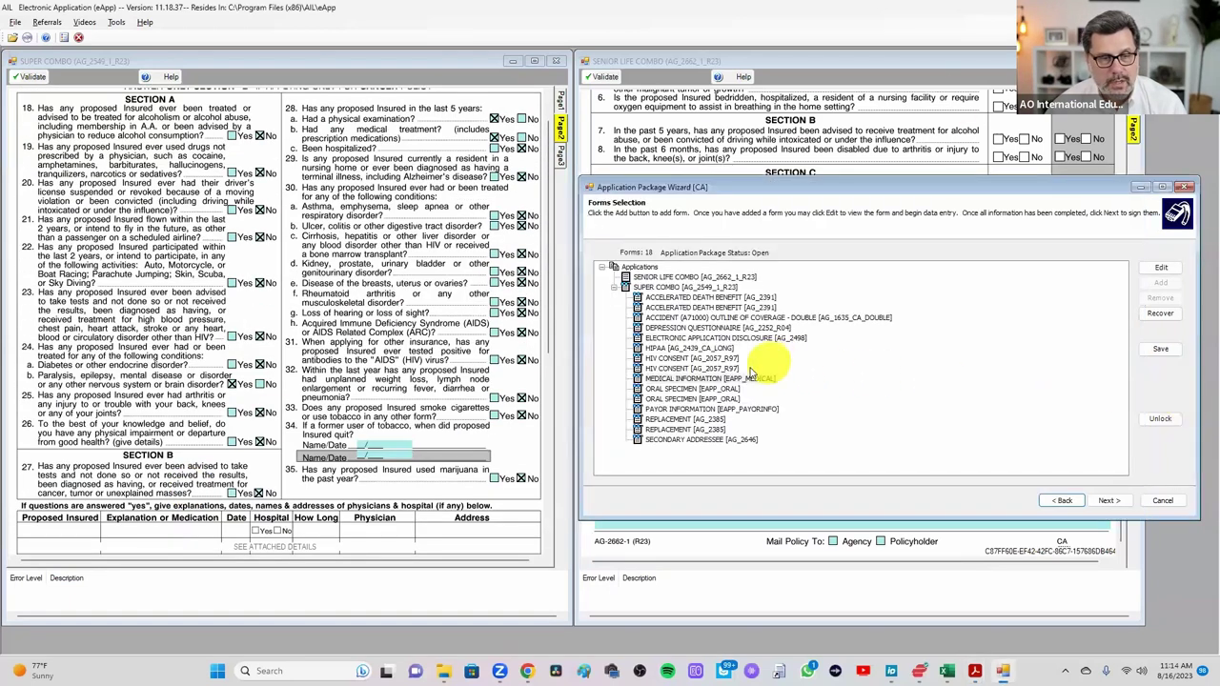
double_click(705, 379)
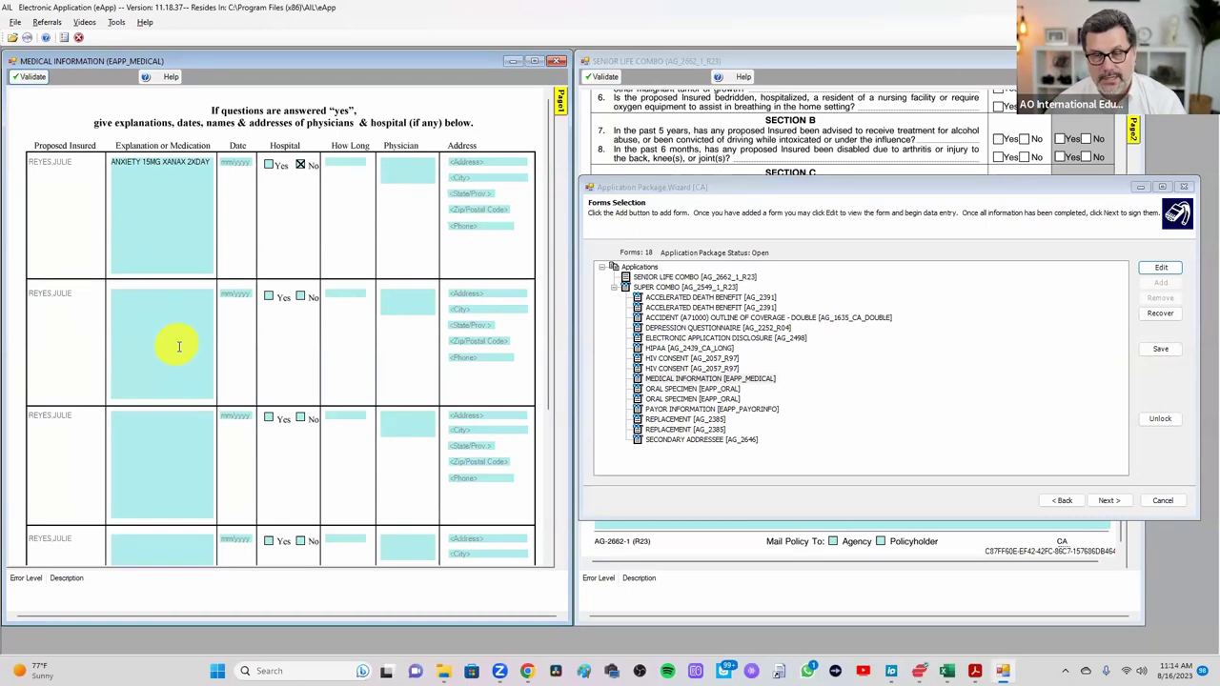
click(559, 63)
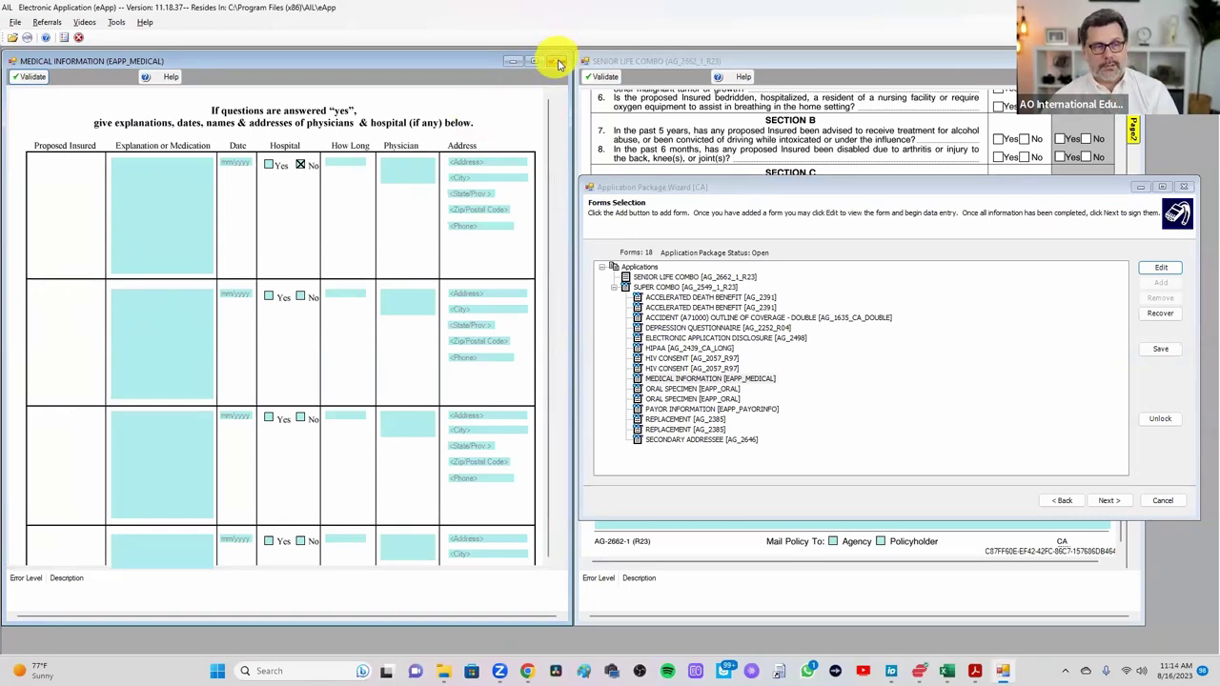
click(829, 73)
scroll(772, 386, down, 3)
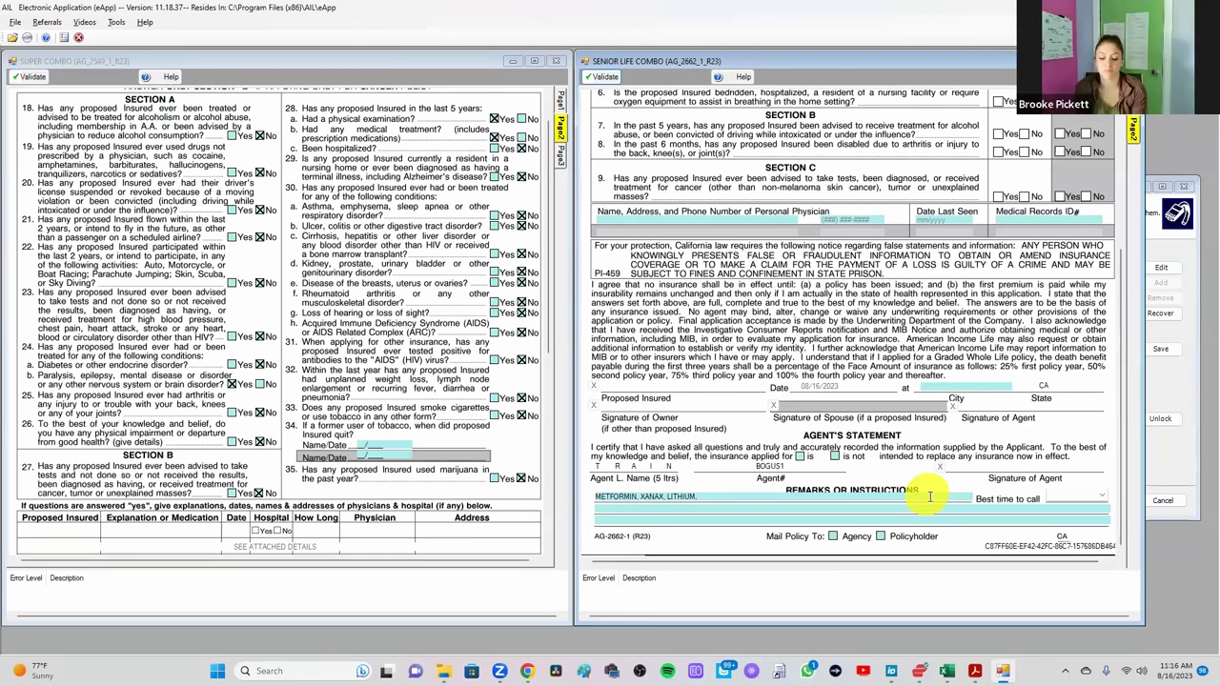
- Remove the Senior Life Combo form from the application package
scroll(927, 493, up, 5)
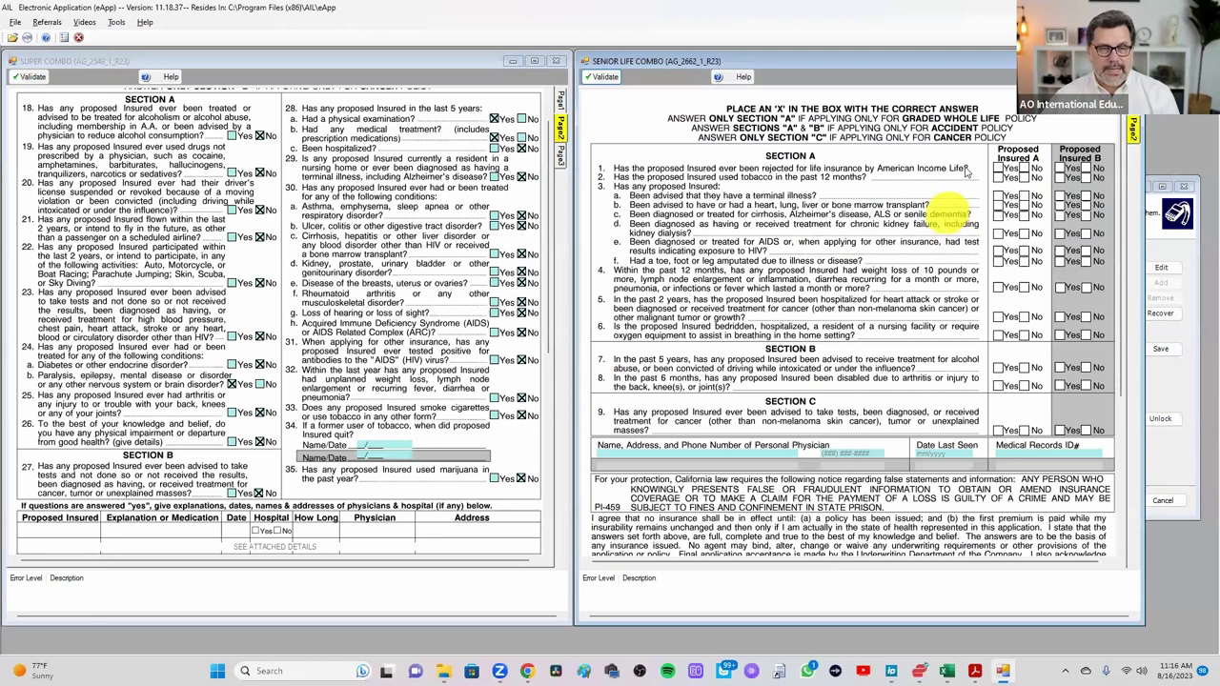
click(1129, 61)
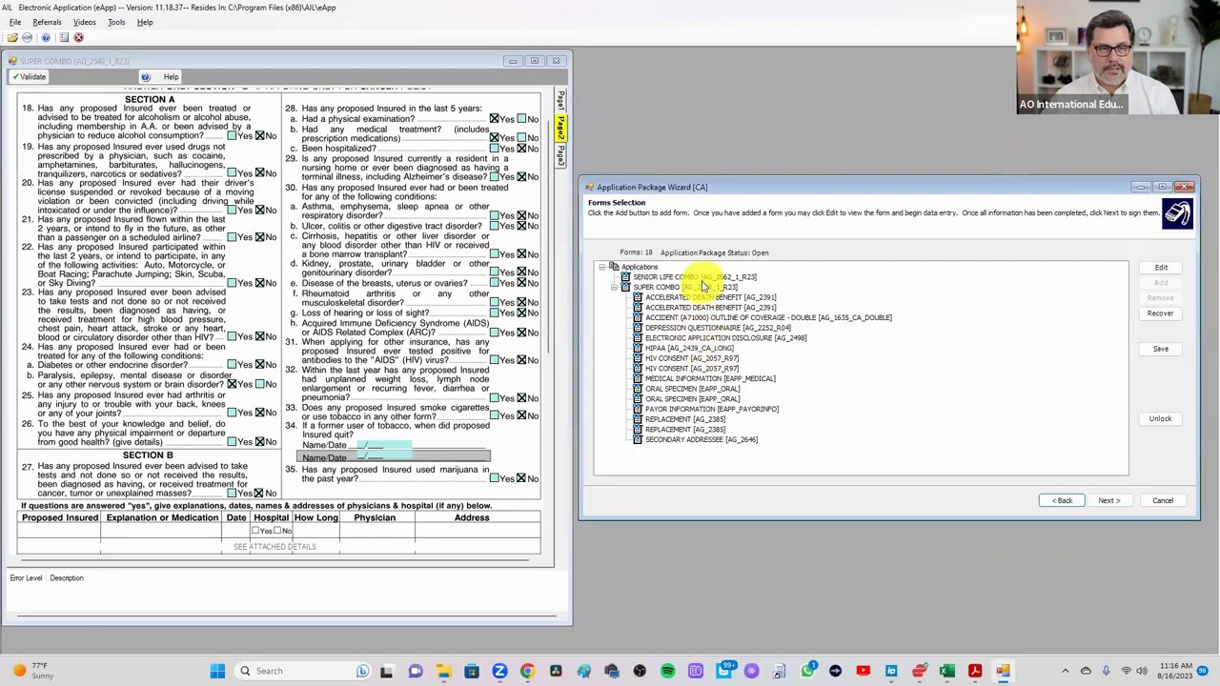
click(694, 277)
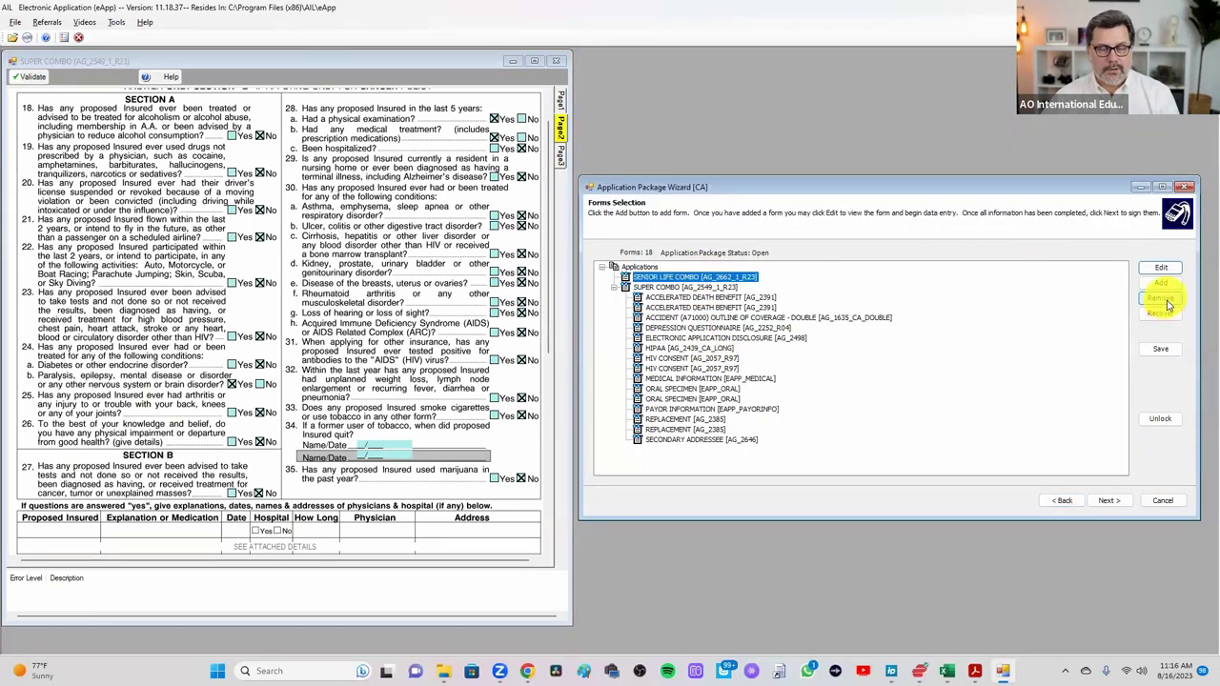
click(1159, 298)
click(666, 391)
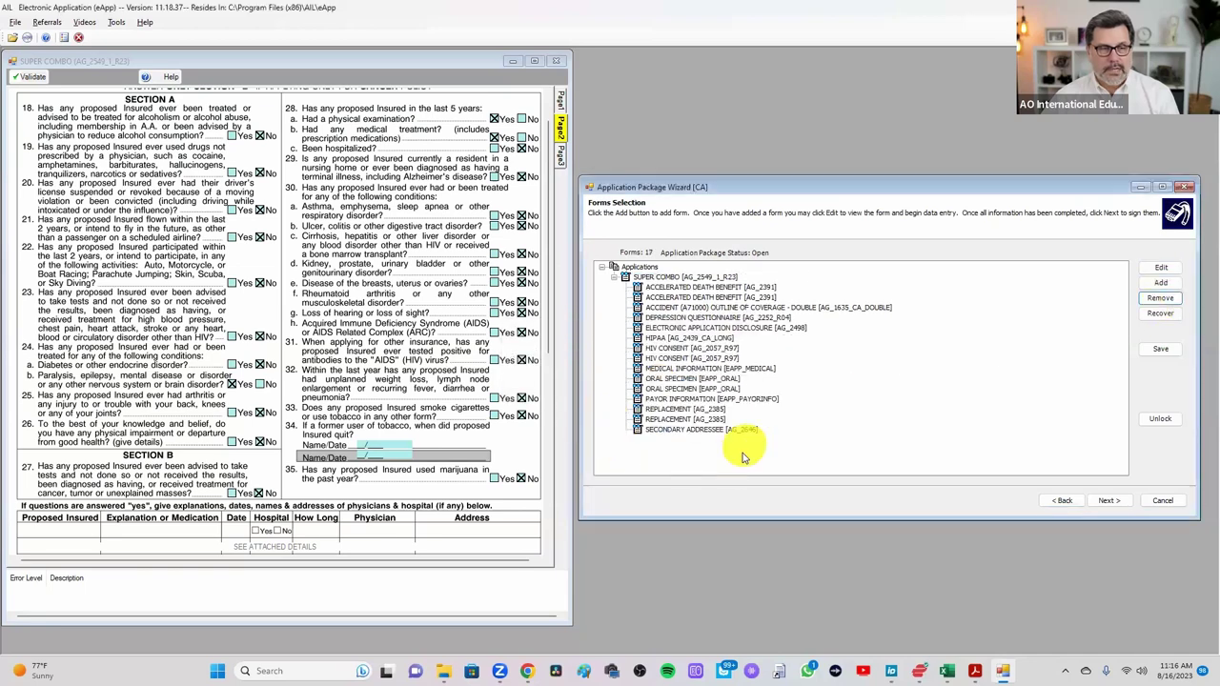
- Close the Super Combo form and advance to Medical Information's missing-date error
scroll(408, 314, down, 5)
scroll(394, 326, up, 7)
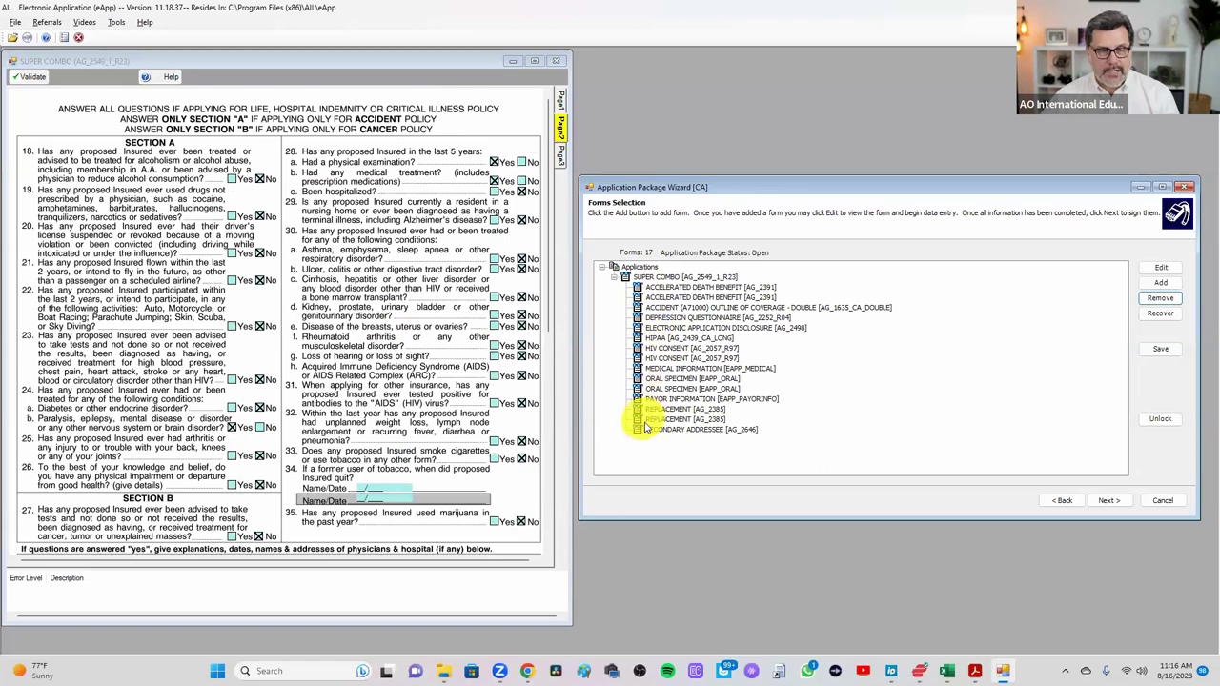
click(563, 63)
click(563, 63)
click(1109, 500)
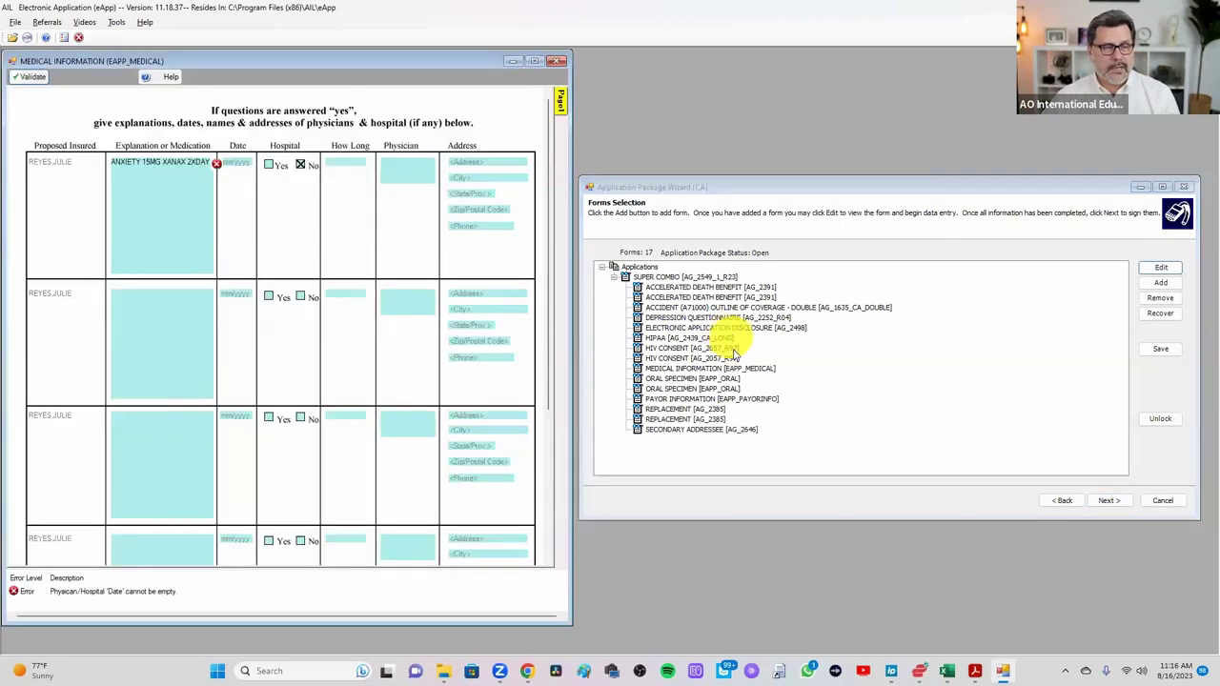
- Enter 11/2020 as the physician visit date in Medical Information and continue
click(235, 163)
text(11/2020)
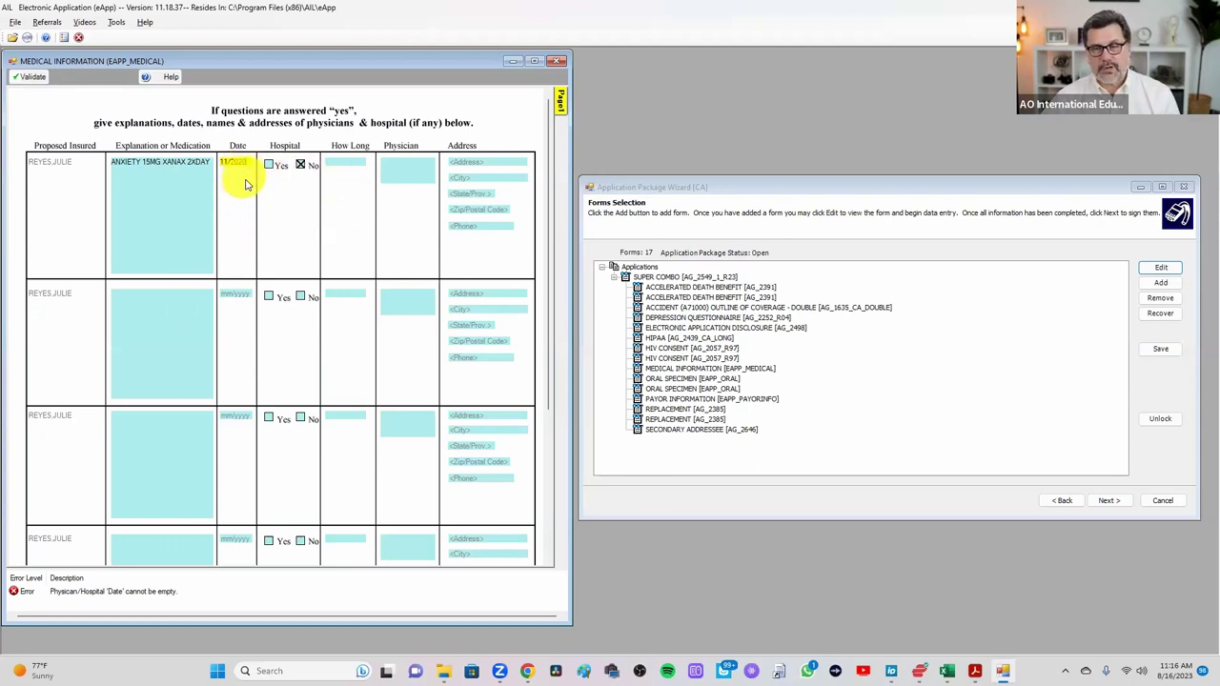
click(553, 63)
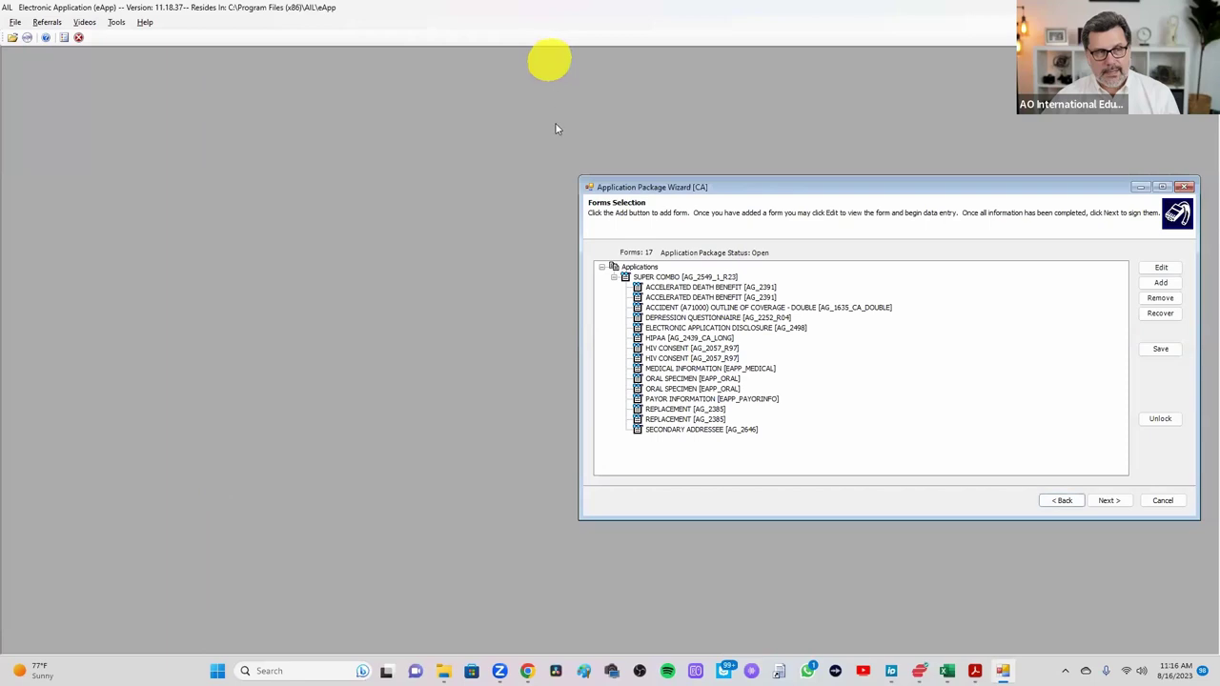
click(1111, 500)
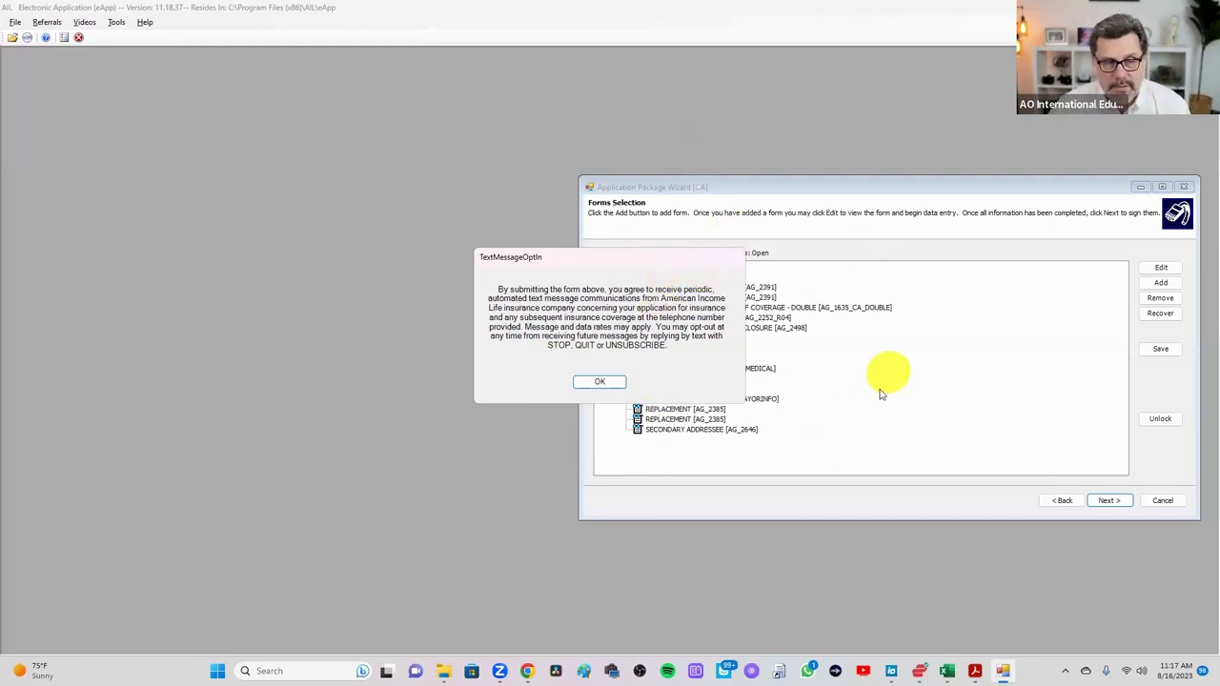
- Acknowledge the text-message notice, then replace and re-confirm the insured's e-mail address
click(605, 381)
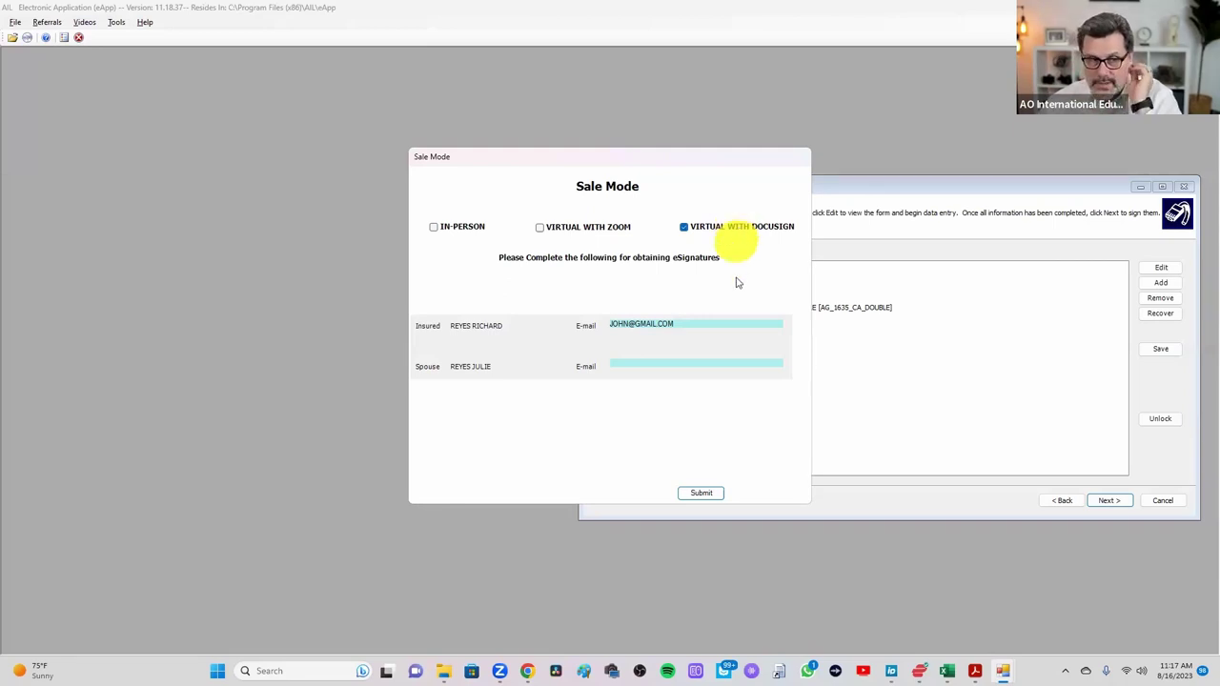
click(635, 326)
drag(636, 326, 602, 325)
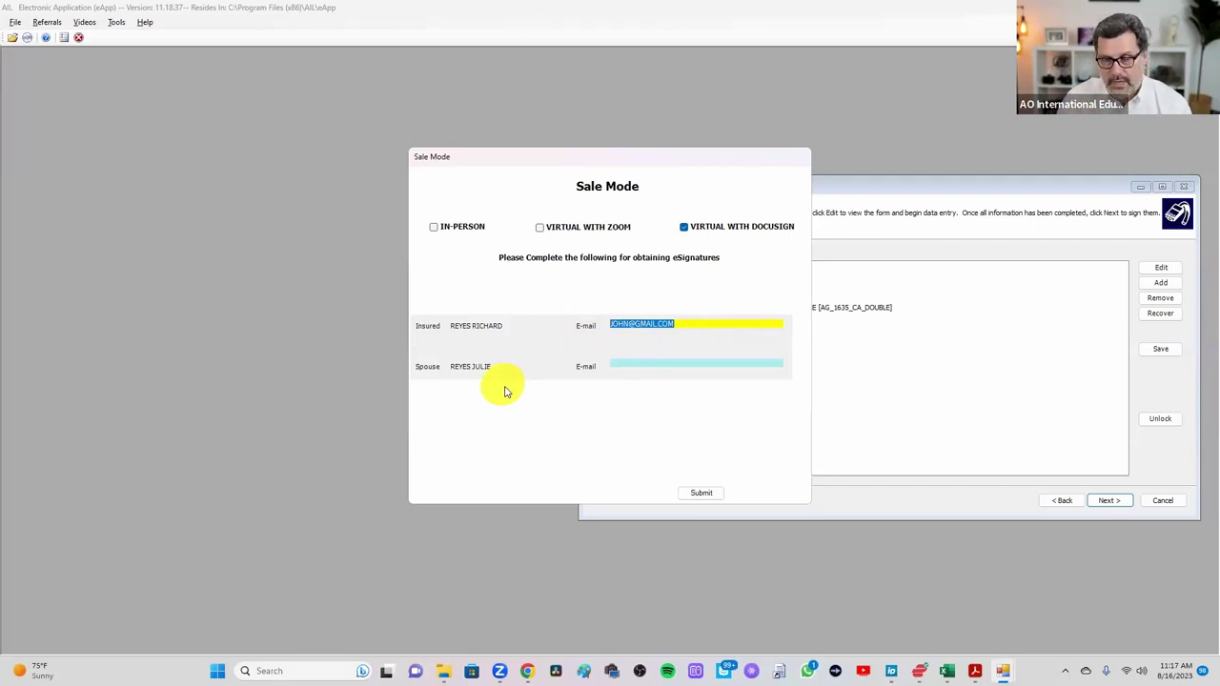
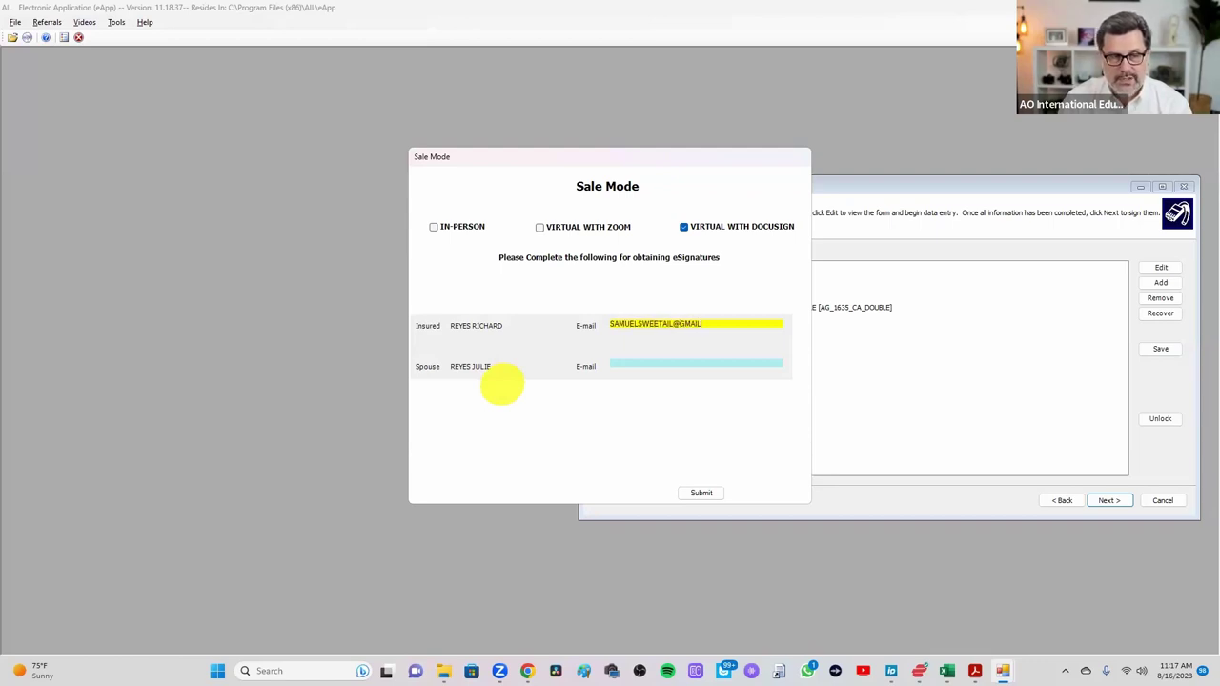
key(Tab)
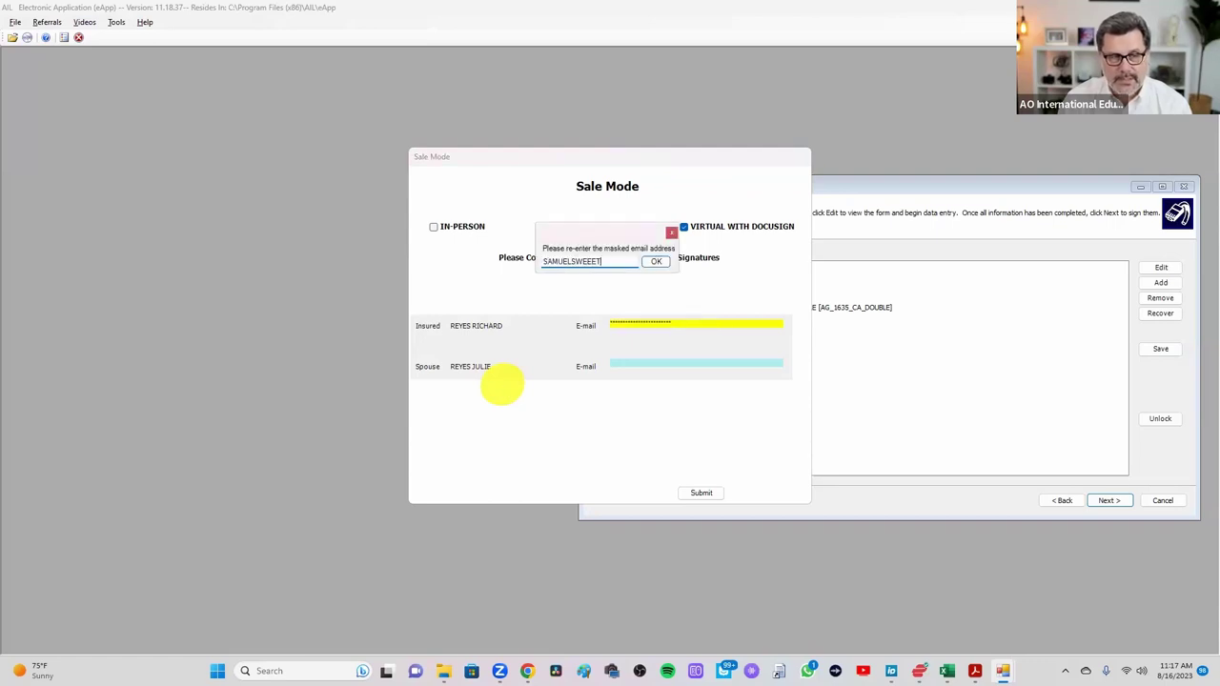
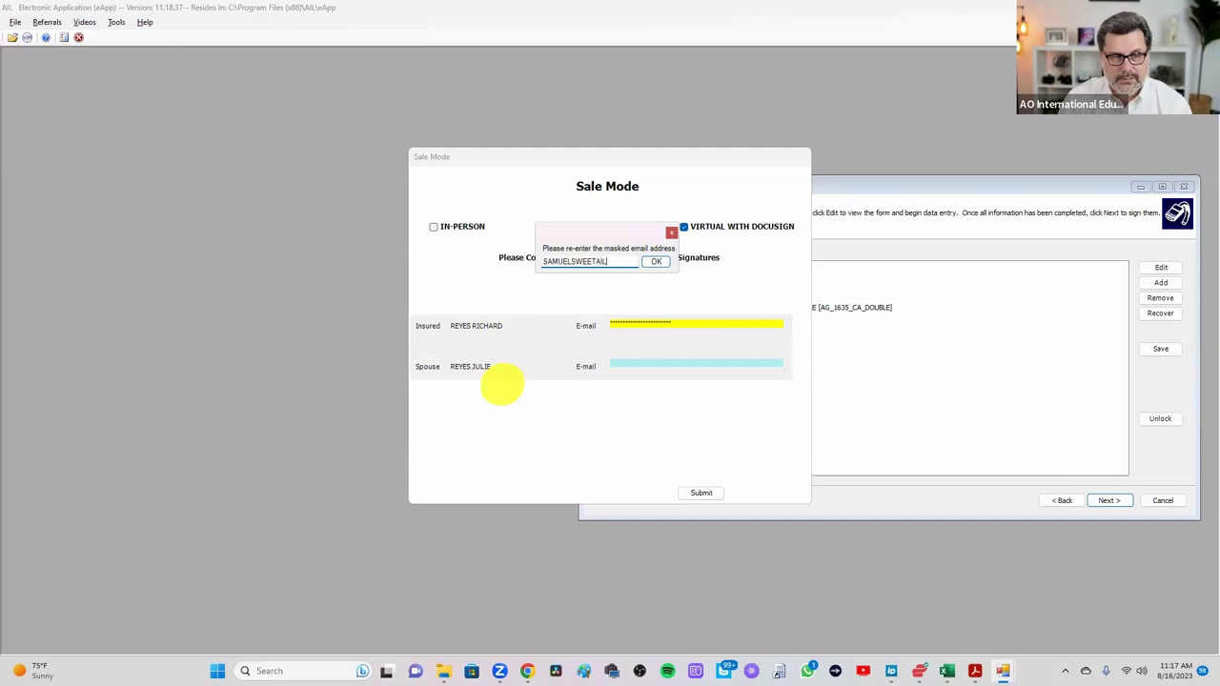
key(Return)
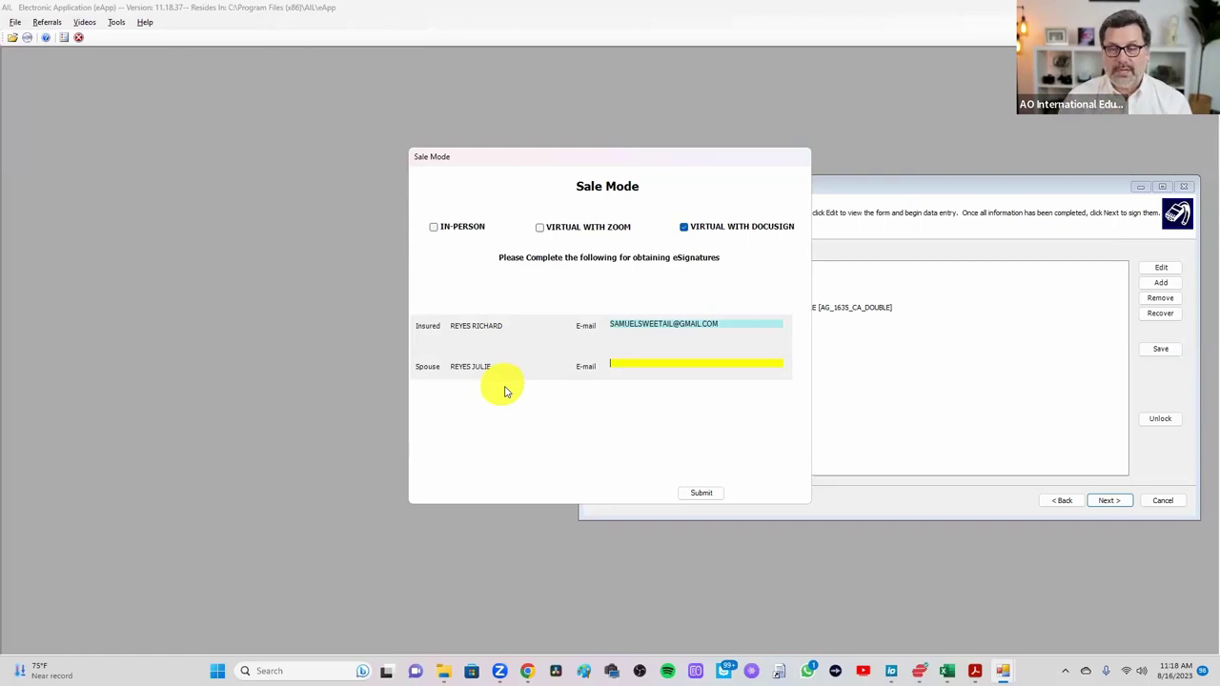
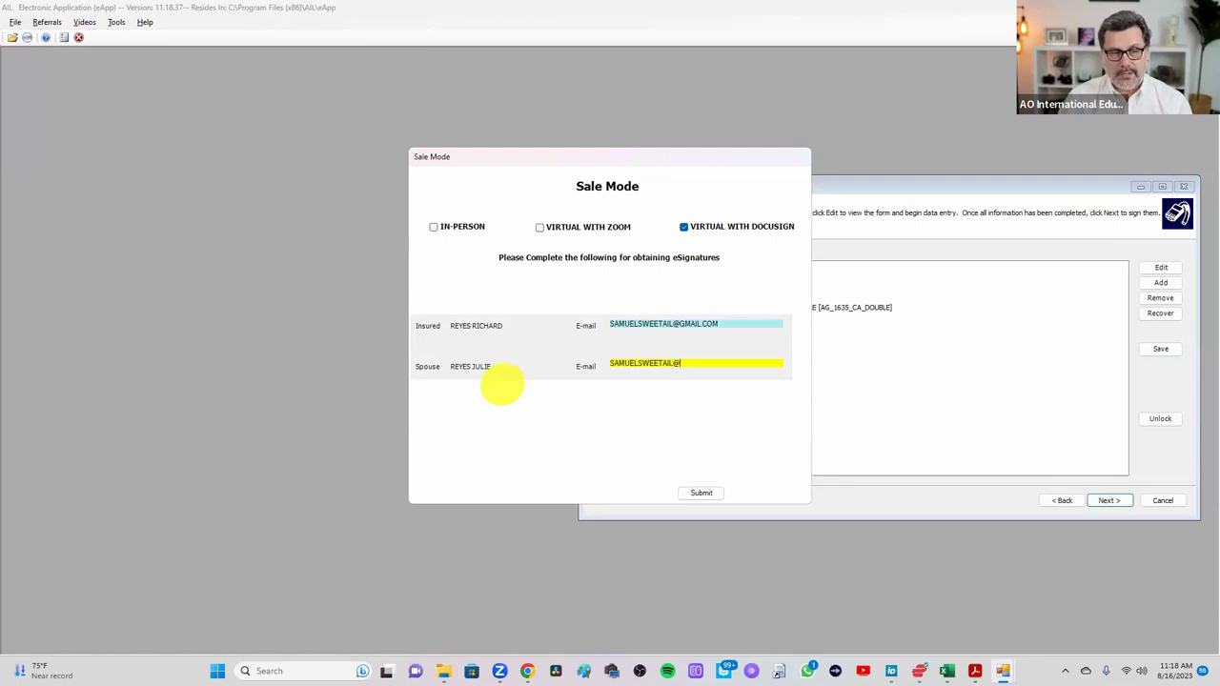
- Fill in the spouse's e-mail address for DocuSign
key(ctrl+a)
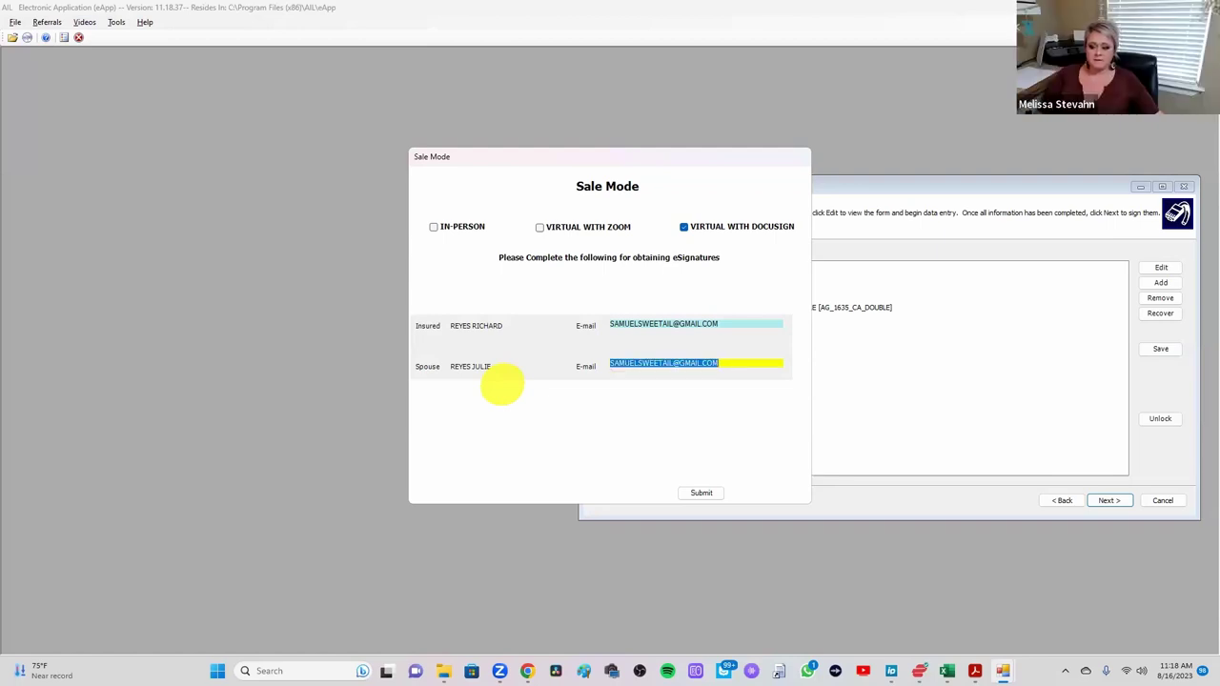
key(Tab)
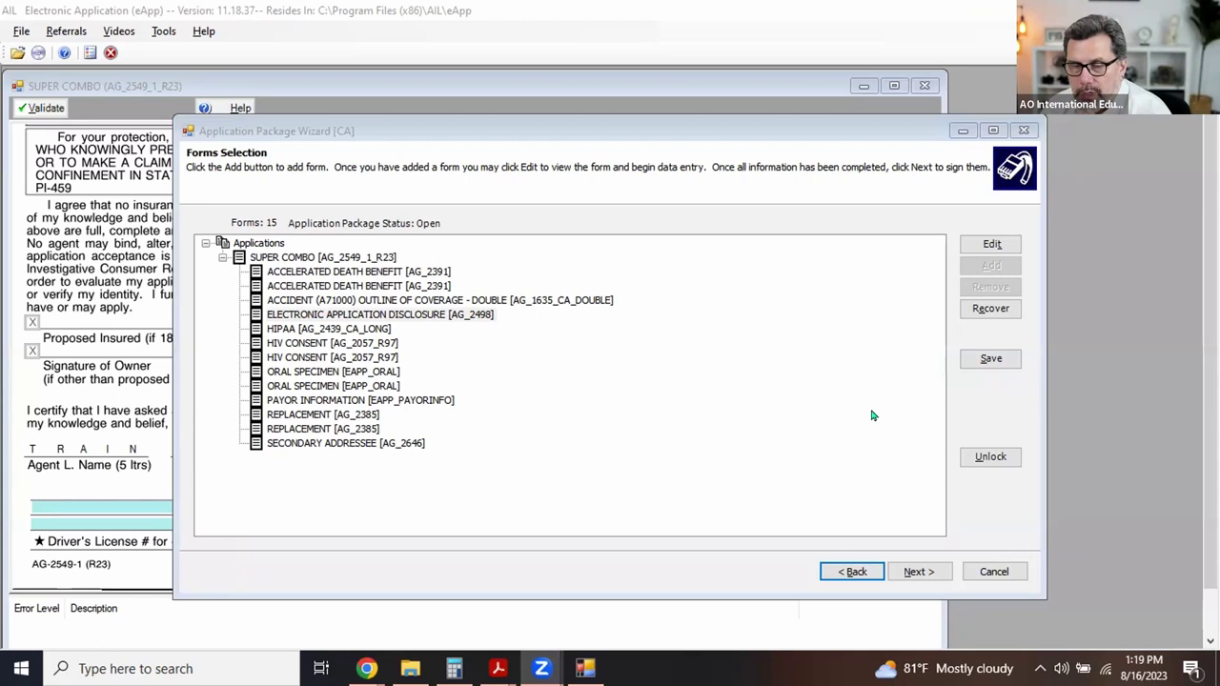
- Review the Accelerated Death Benefit, HIPAA and HIV Consent forms so they show as checked
click(107, 286)
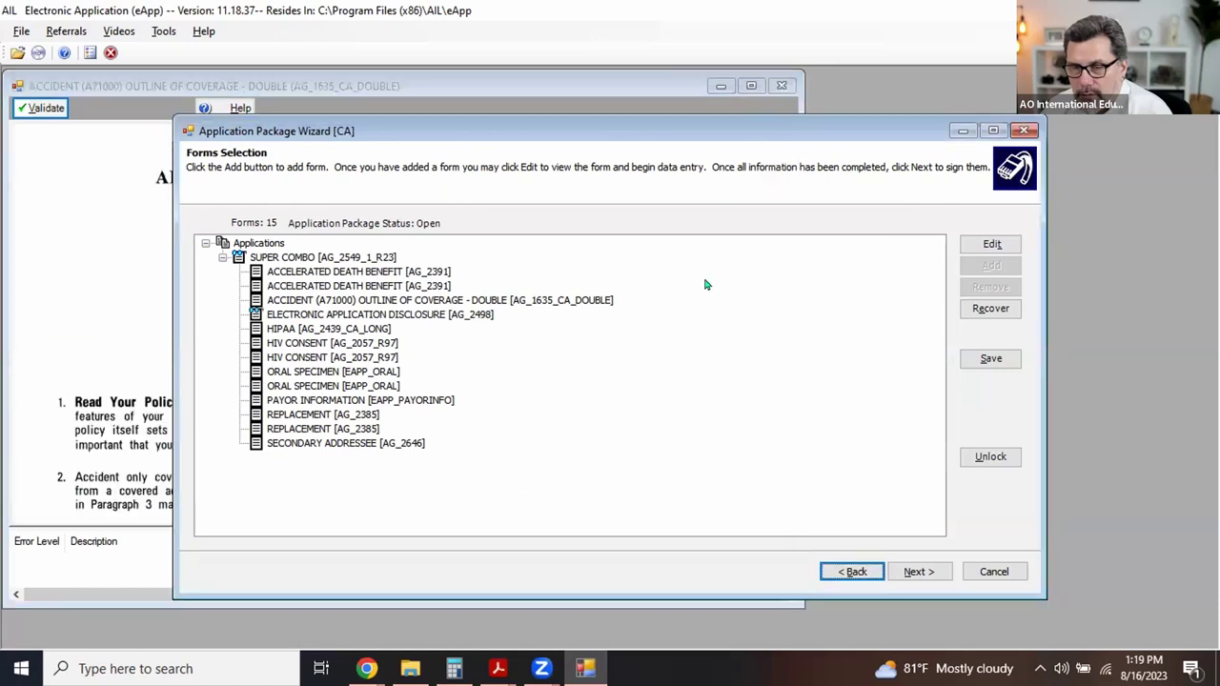
click(781, 87)
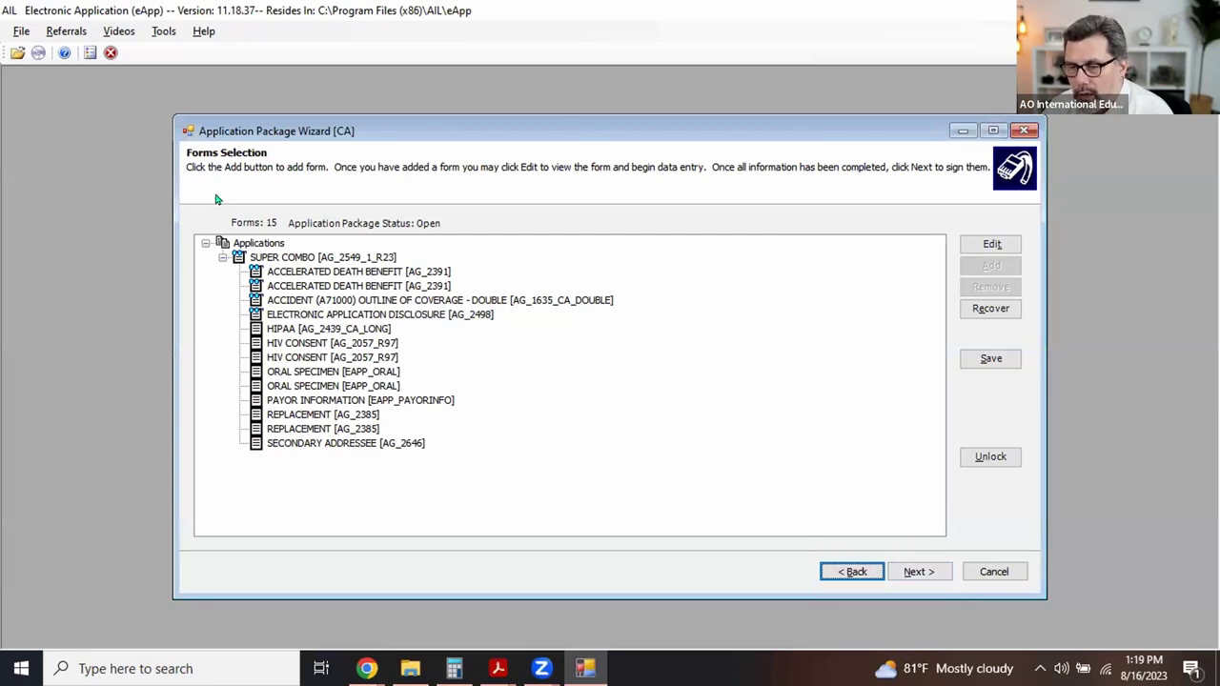
click(256, 272)
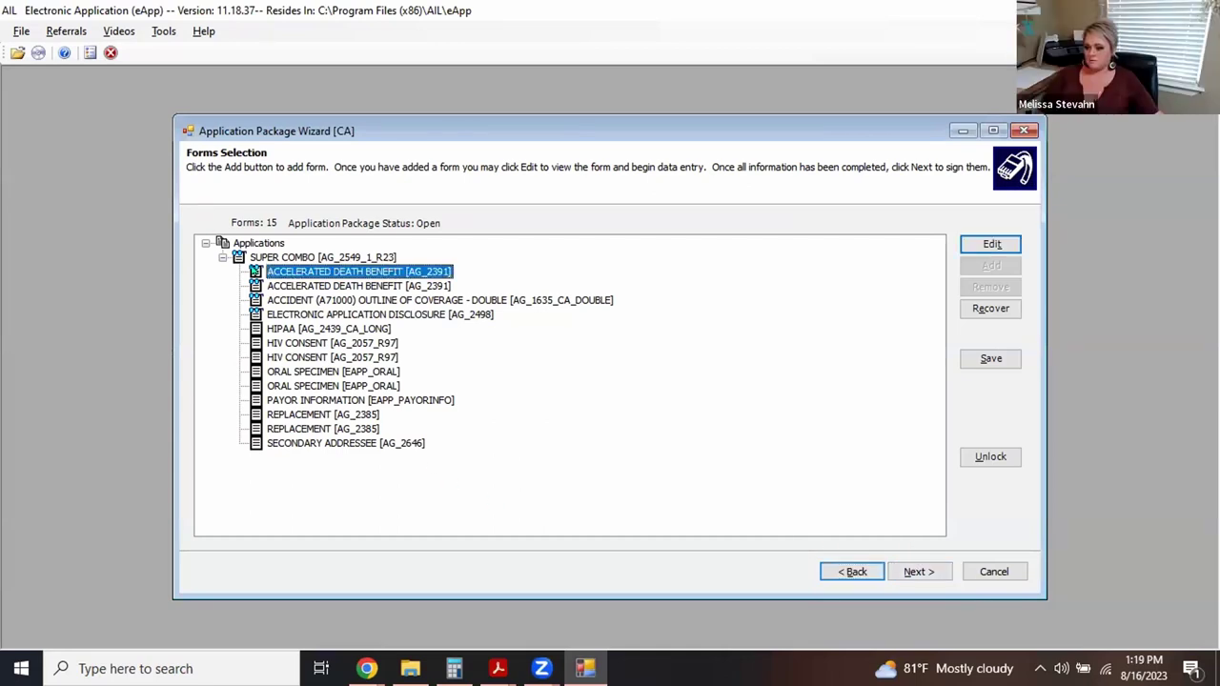
click(257, 329)
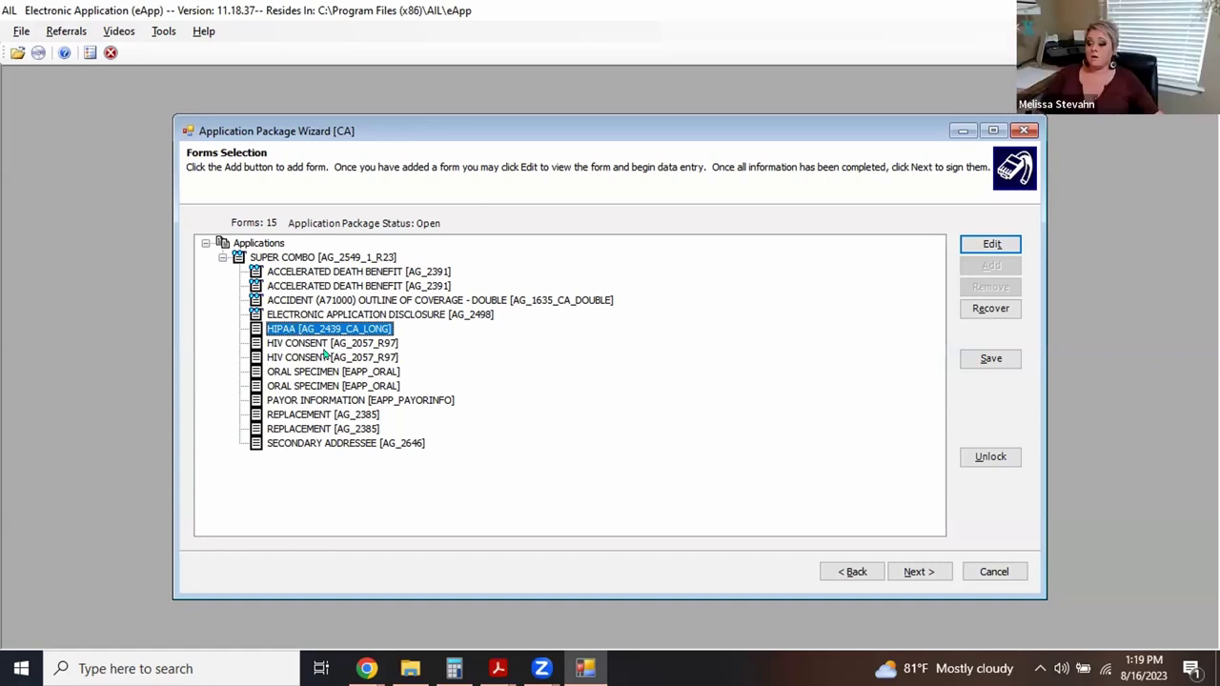
double_click(362, 329)
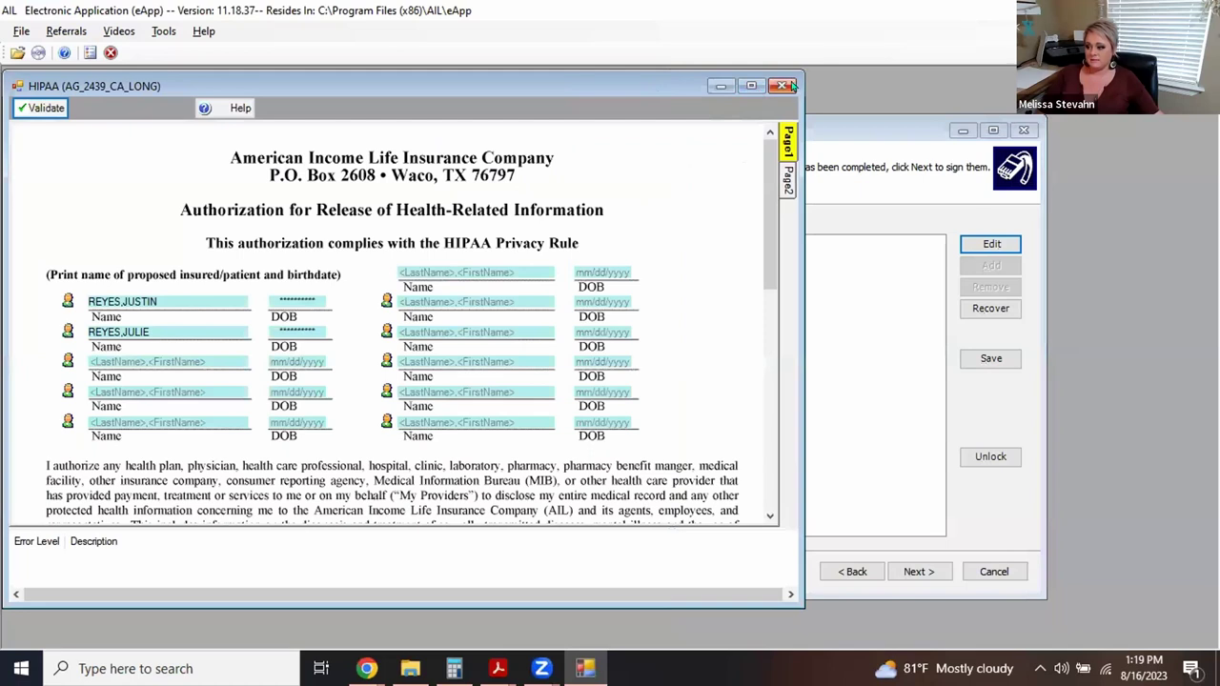
click(781, 86)
double_click(320, 351)
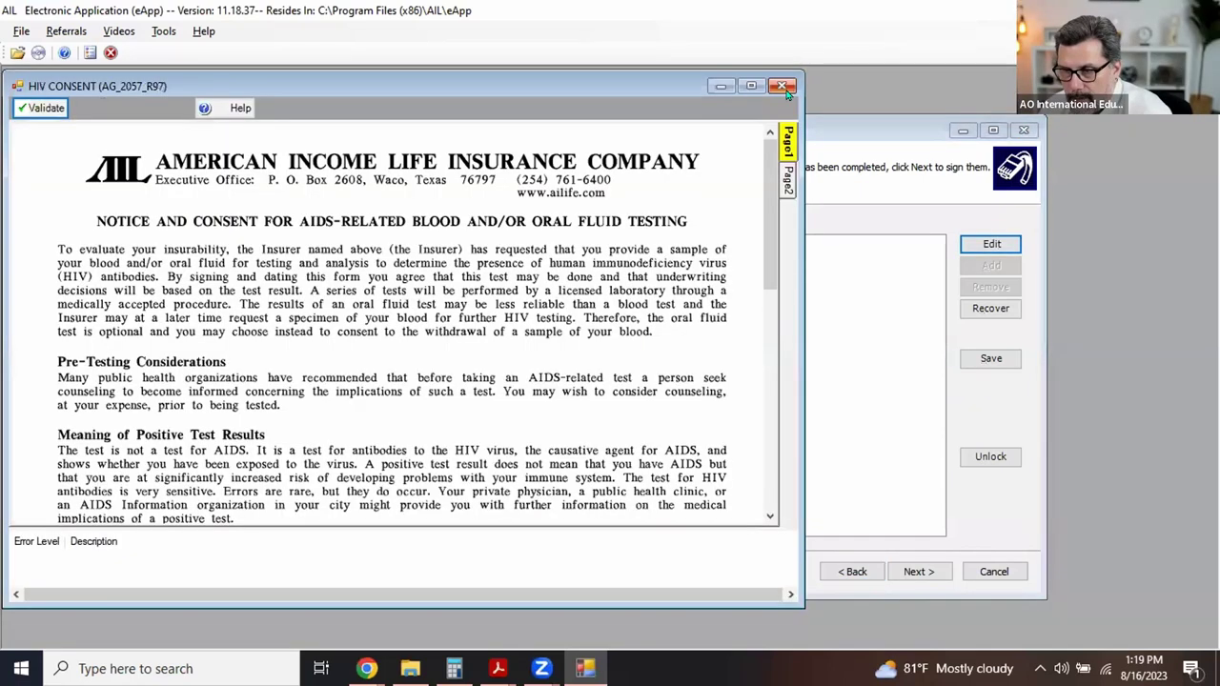
click(781, 85)
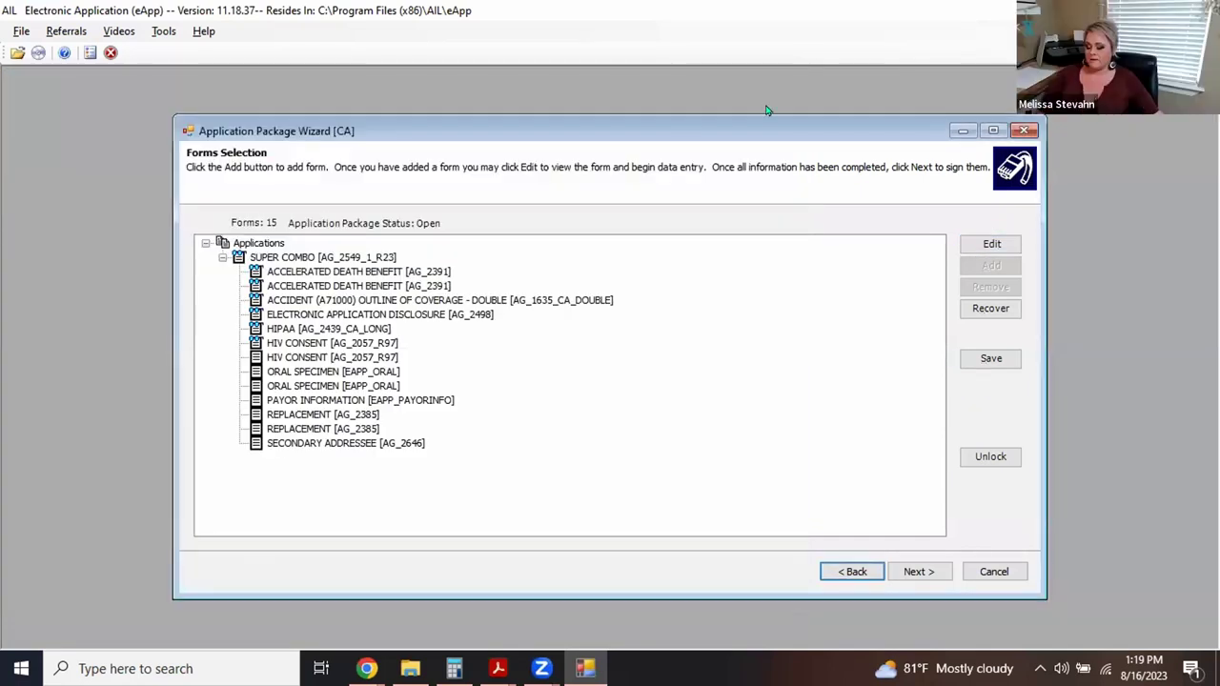
click(331, 356)
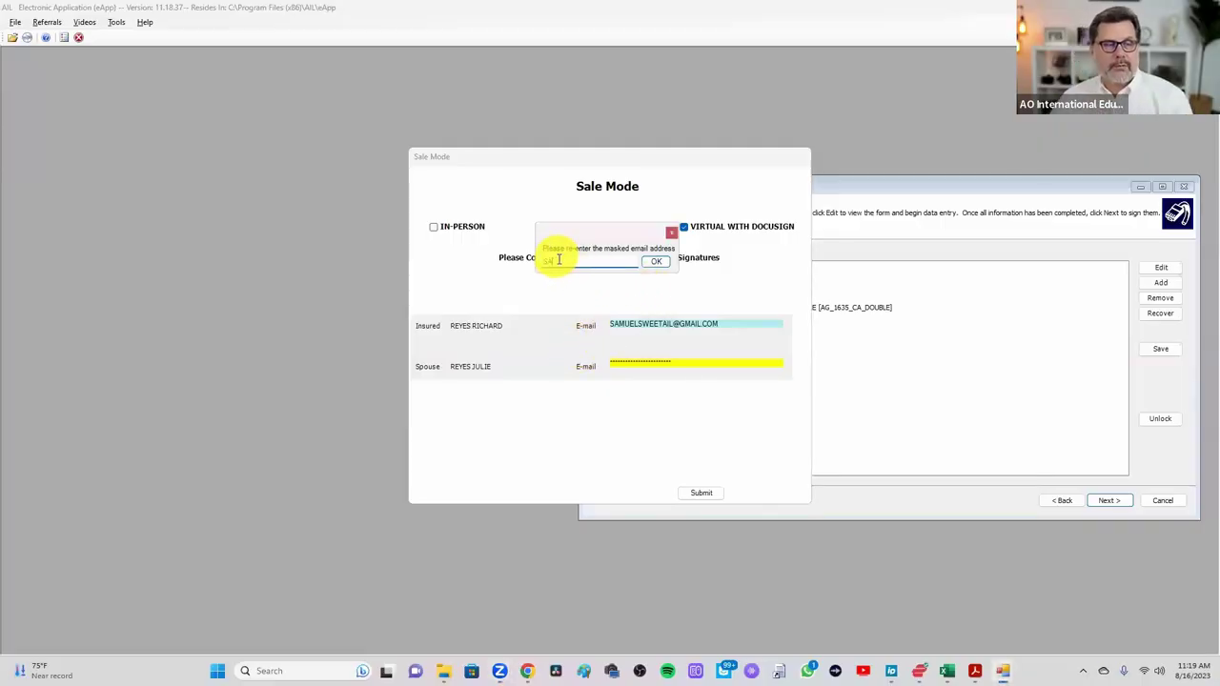
- Re-enter the spouse's masked e-mail address, confirm it, and submit the Sale Mode details
click(559, 257)
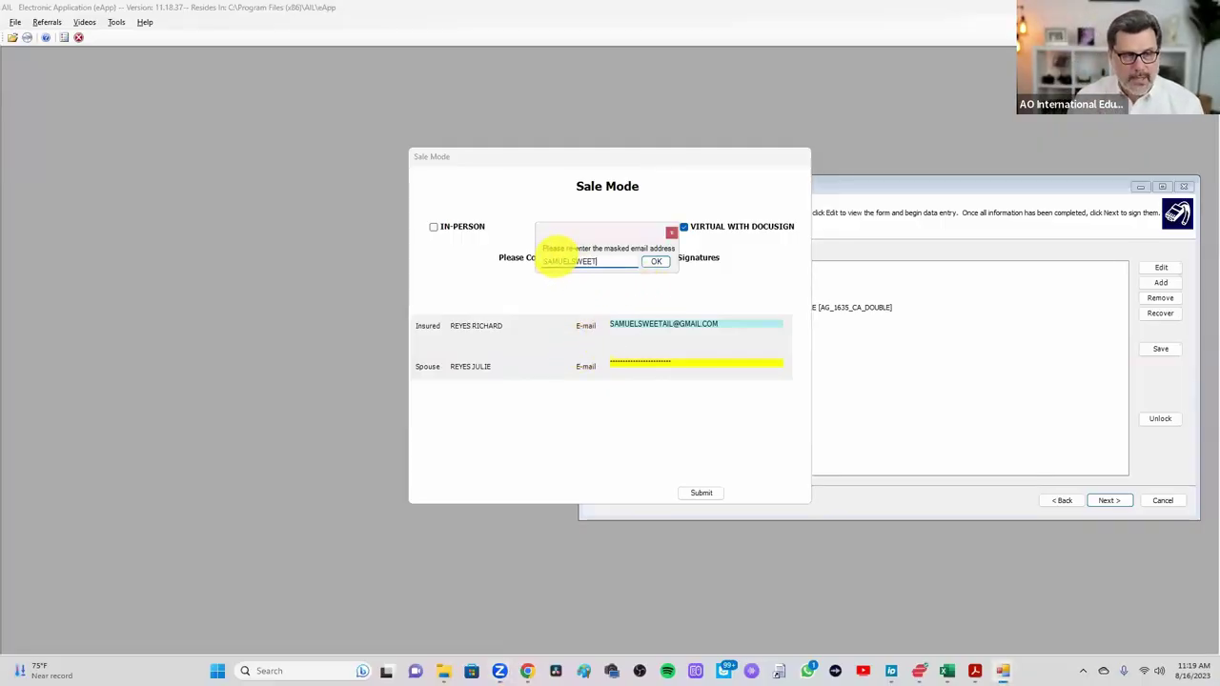
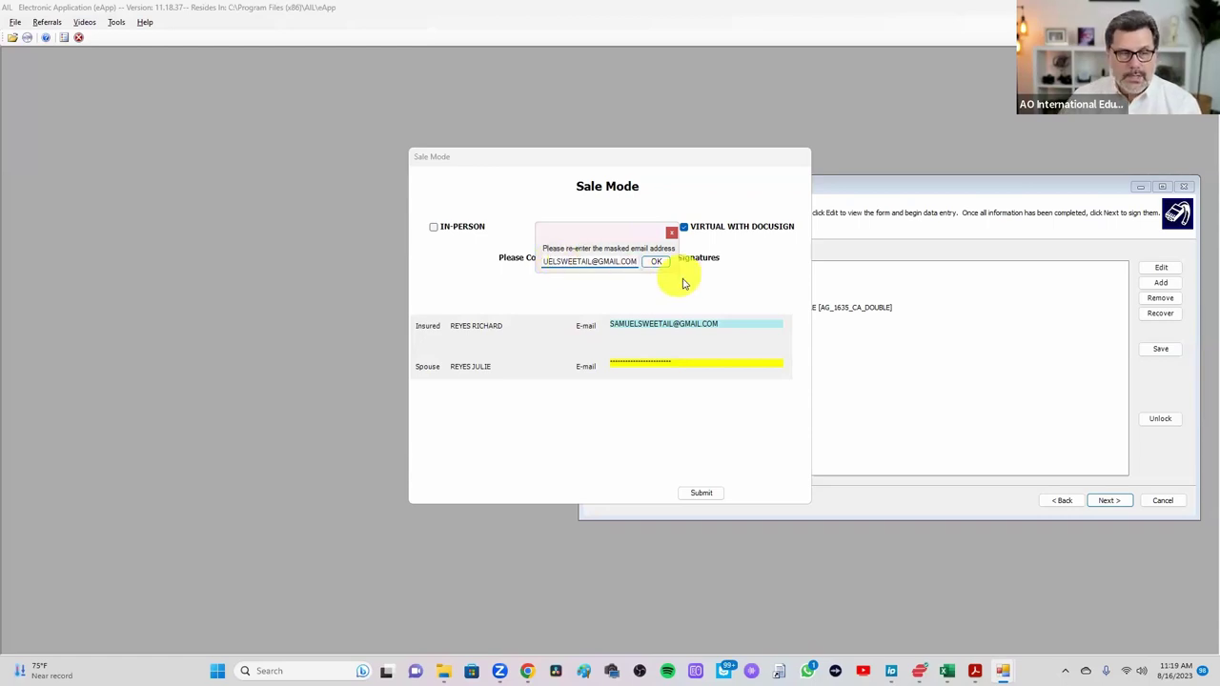
click(657, 261)
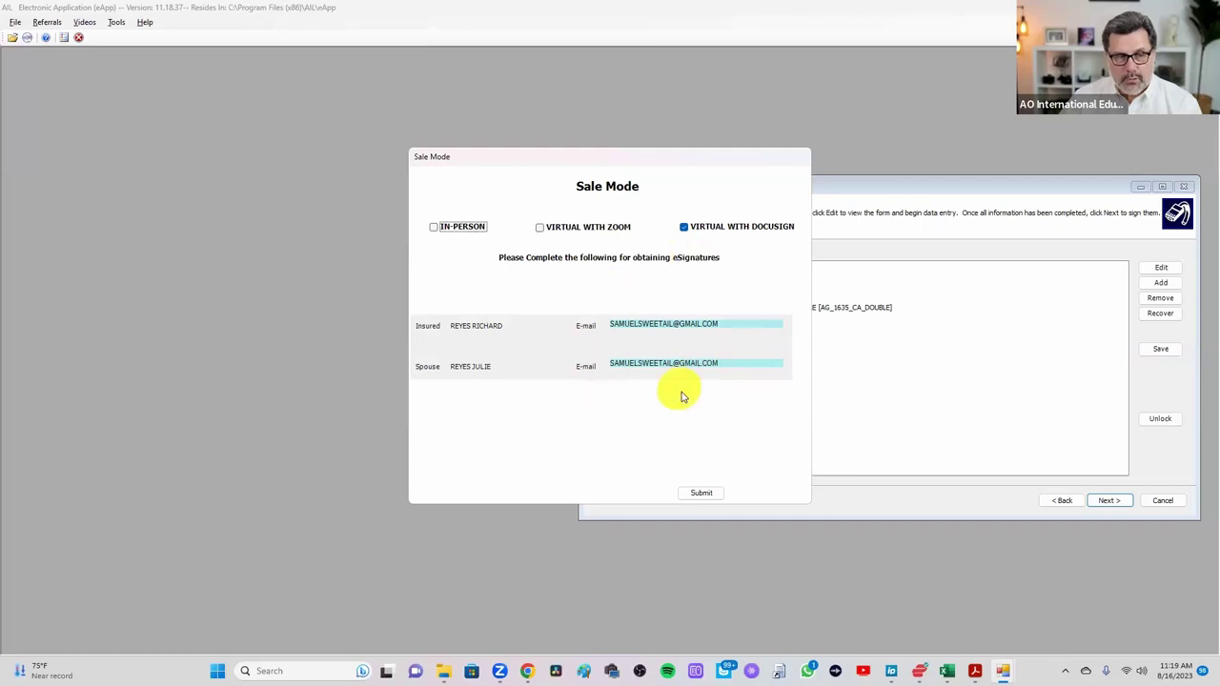
click(701, 491)
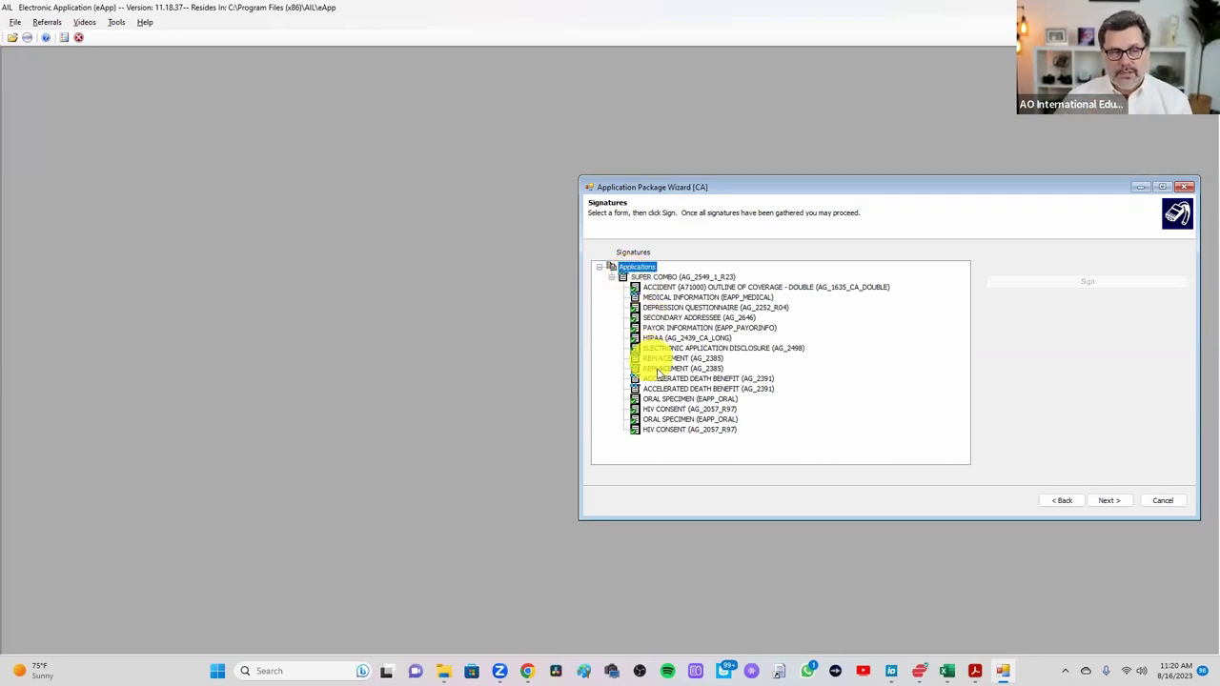
- Open SUPER COMBO, review pages 1 and 2, and begin the agent's signature
double_click(644, 277)
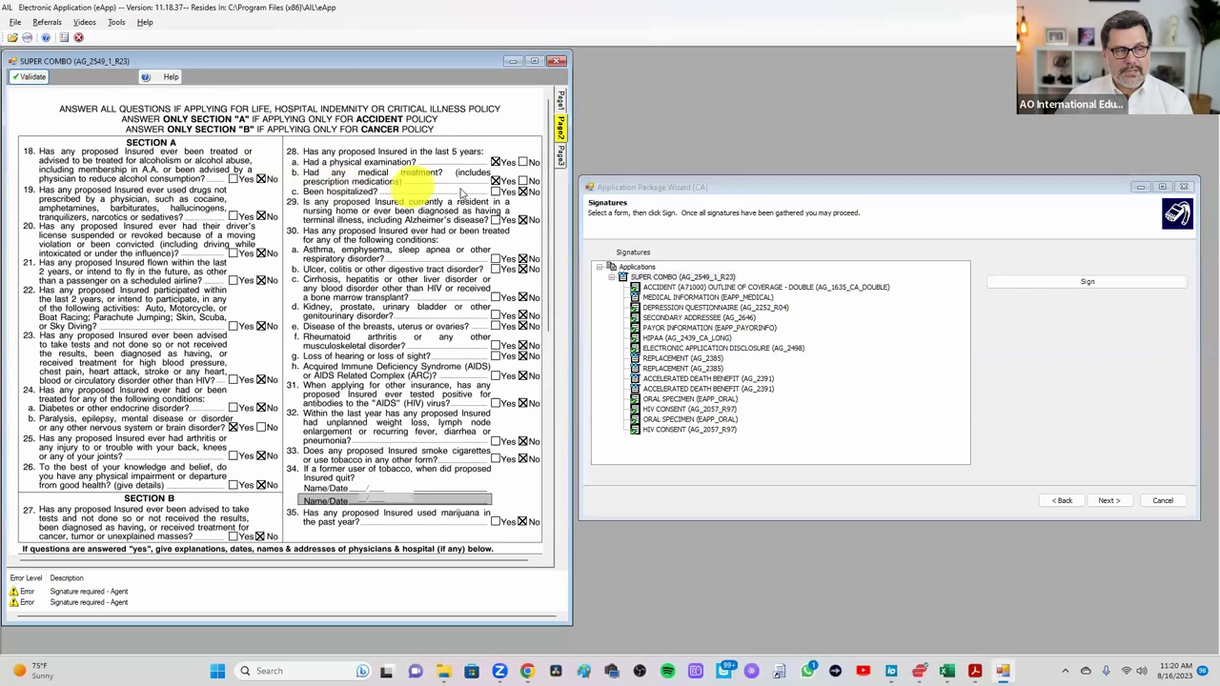
click(560, 100)
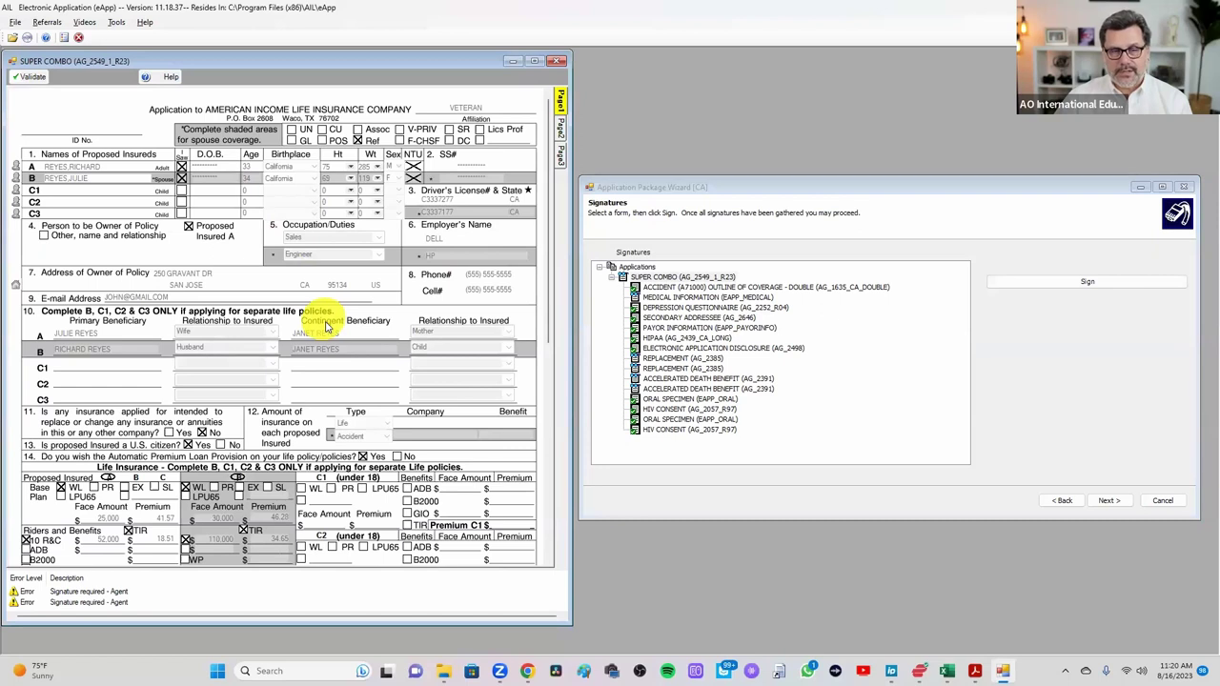
scroll(324, 327, down, 10)
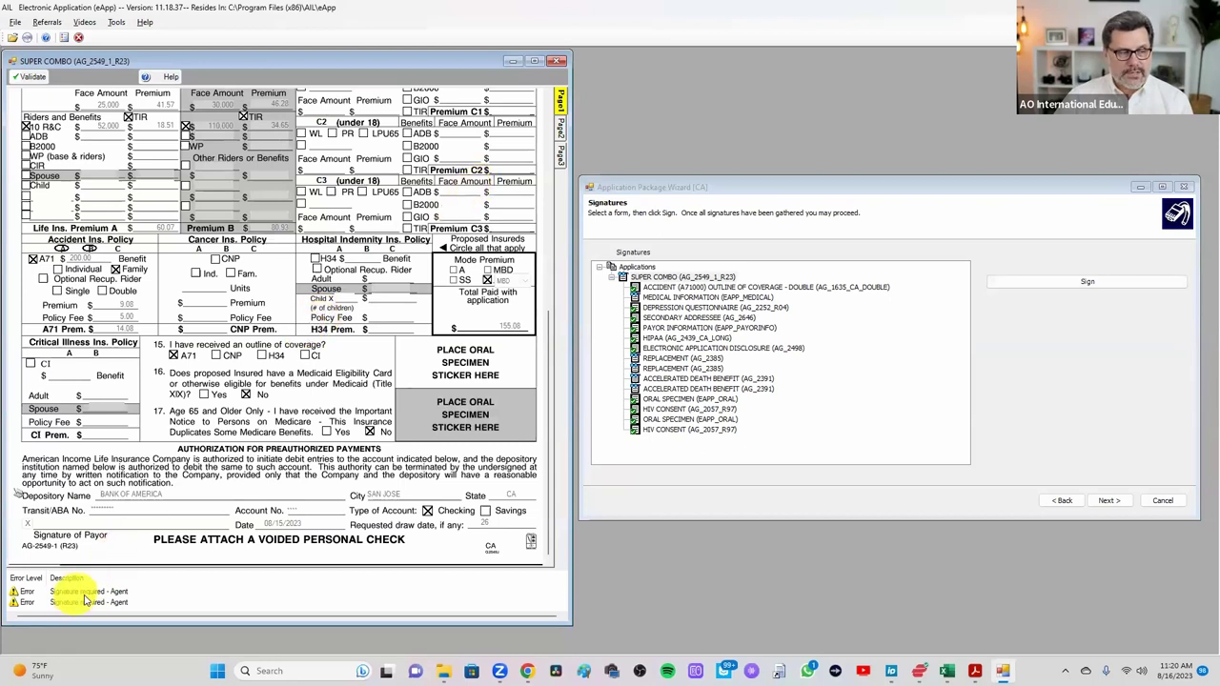
click(559, 123)
scroll(295, 405, down, 10)
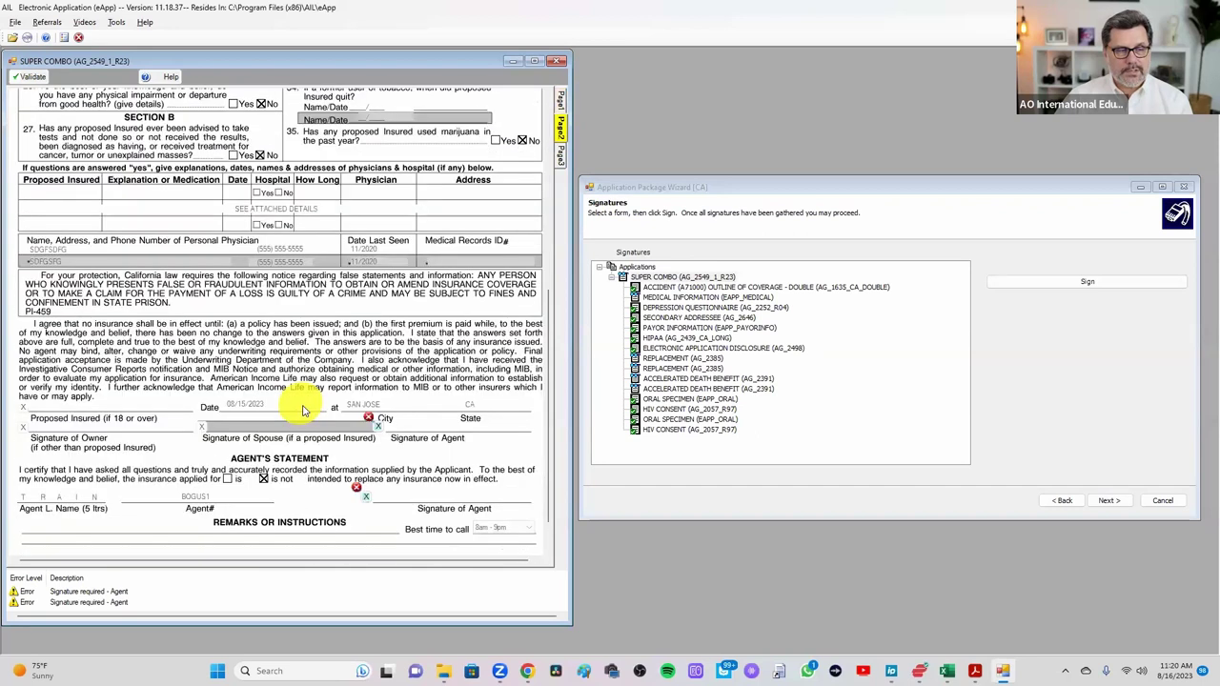
click(369, 420)
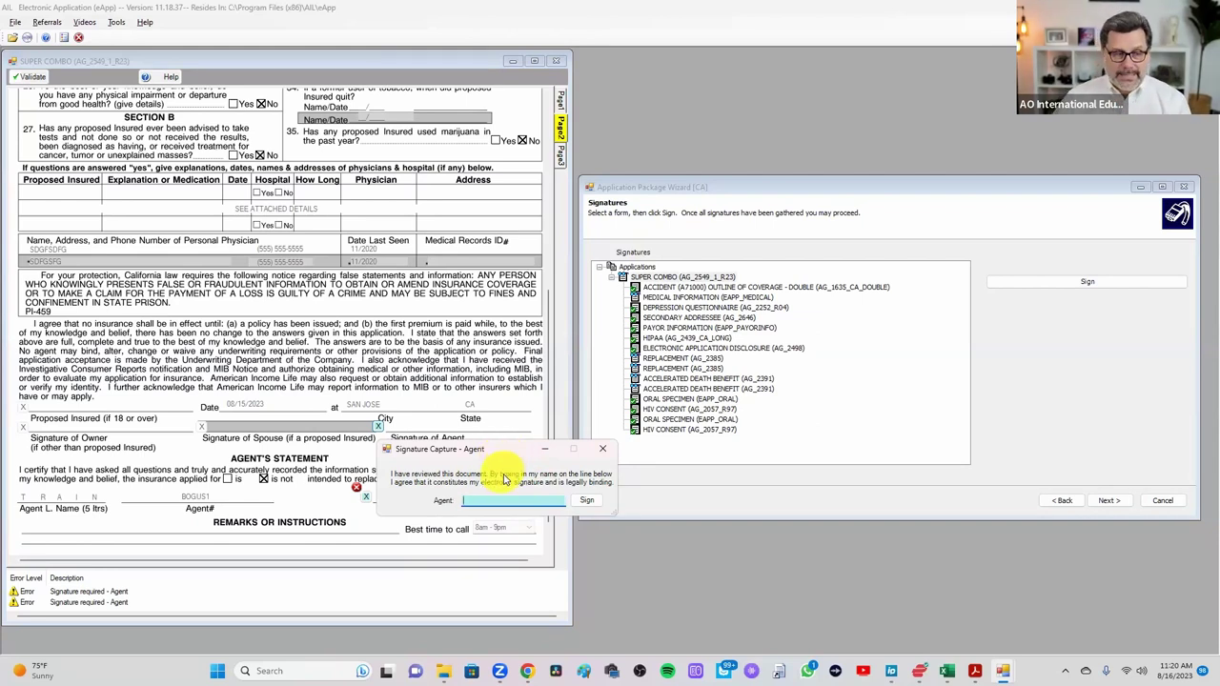
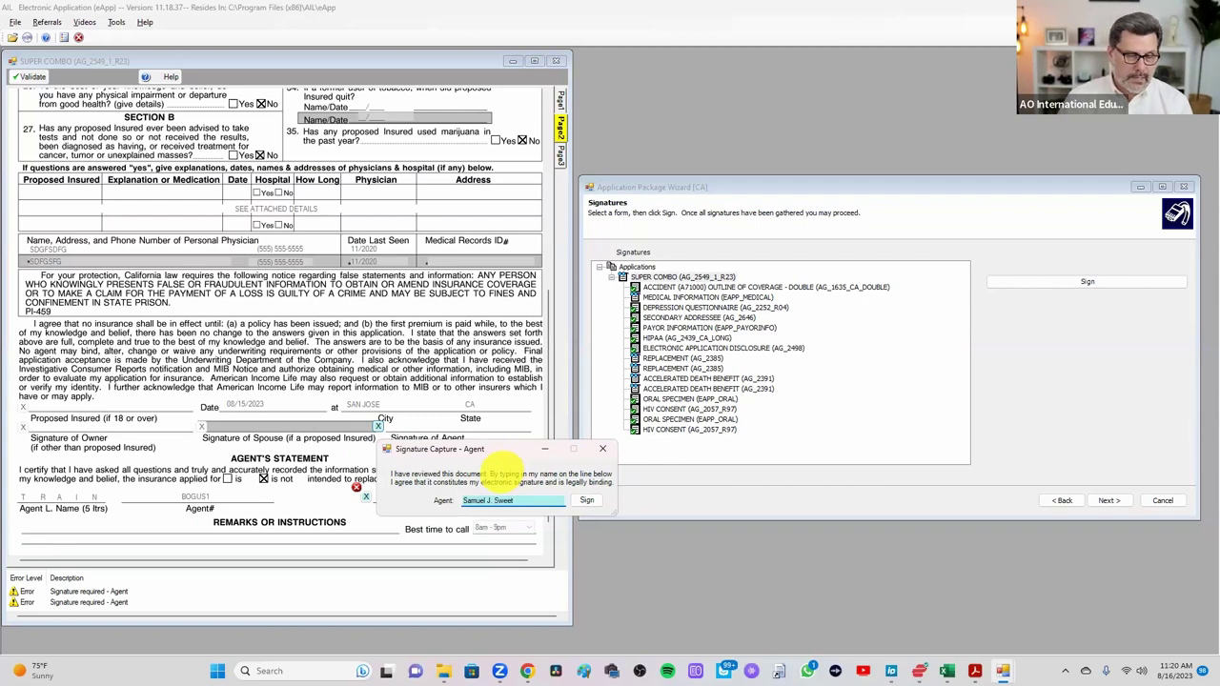
- Sign Super Combo with the agent's typed name, accepting the mismatch warning (08/16/2023 11:20:57)
click(583, 499)
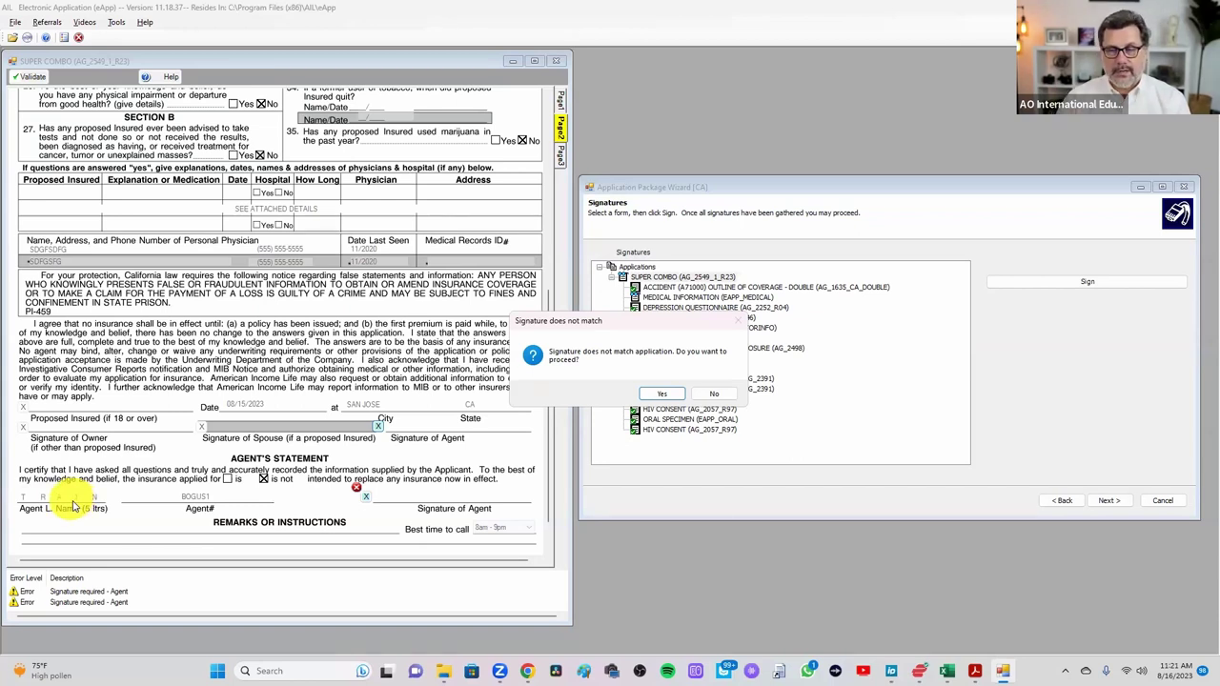
click(660, 396)
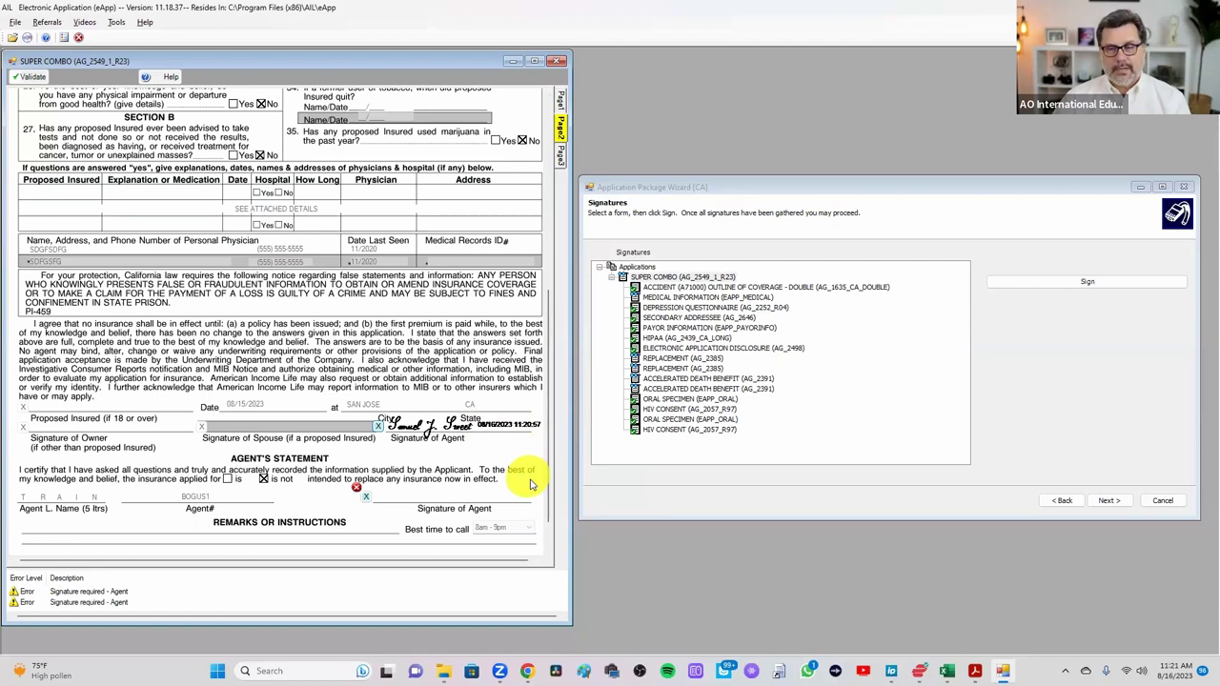
click(367, 499)
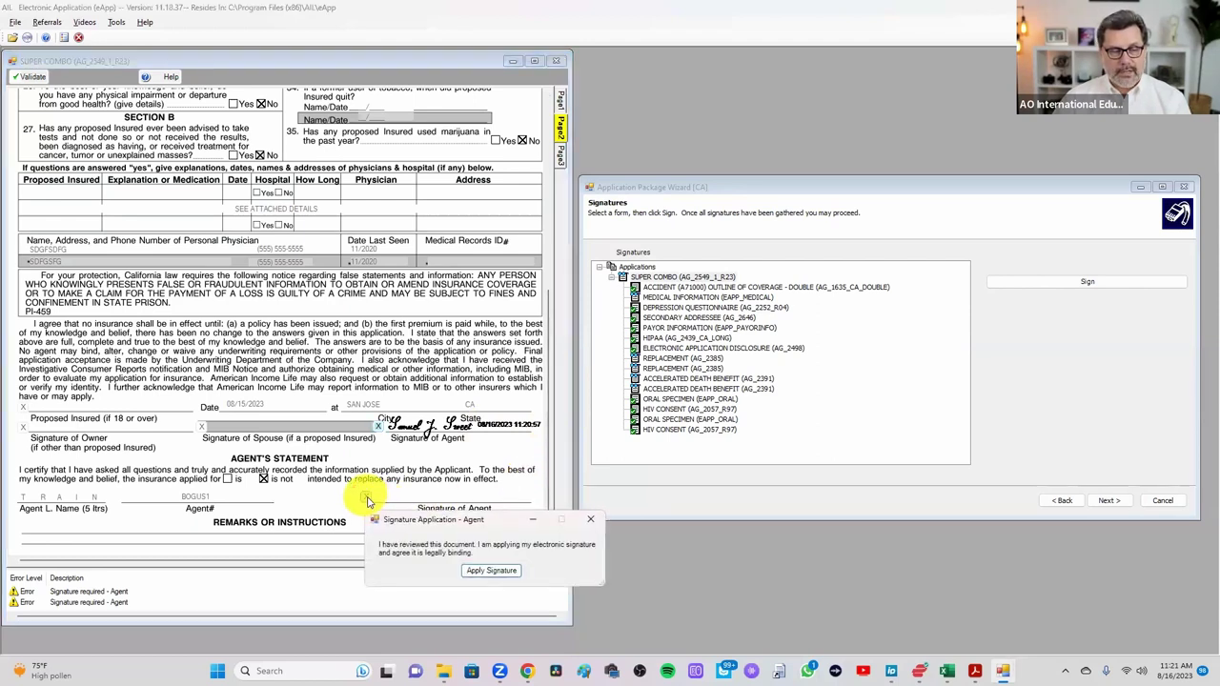
- Apply the agent's signature to the second Super Combo agent box, stamped 08/16/2023 11:21:37
click(494, 572)
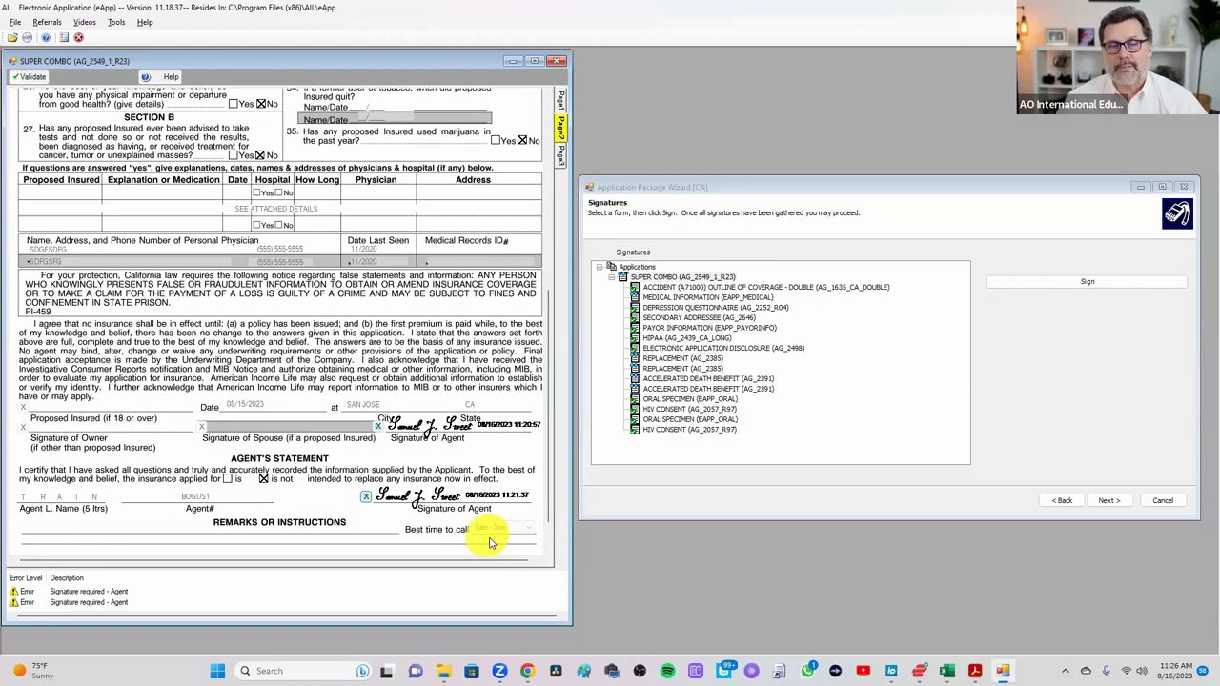
scroll(505, 484, down, 1)
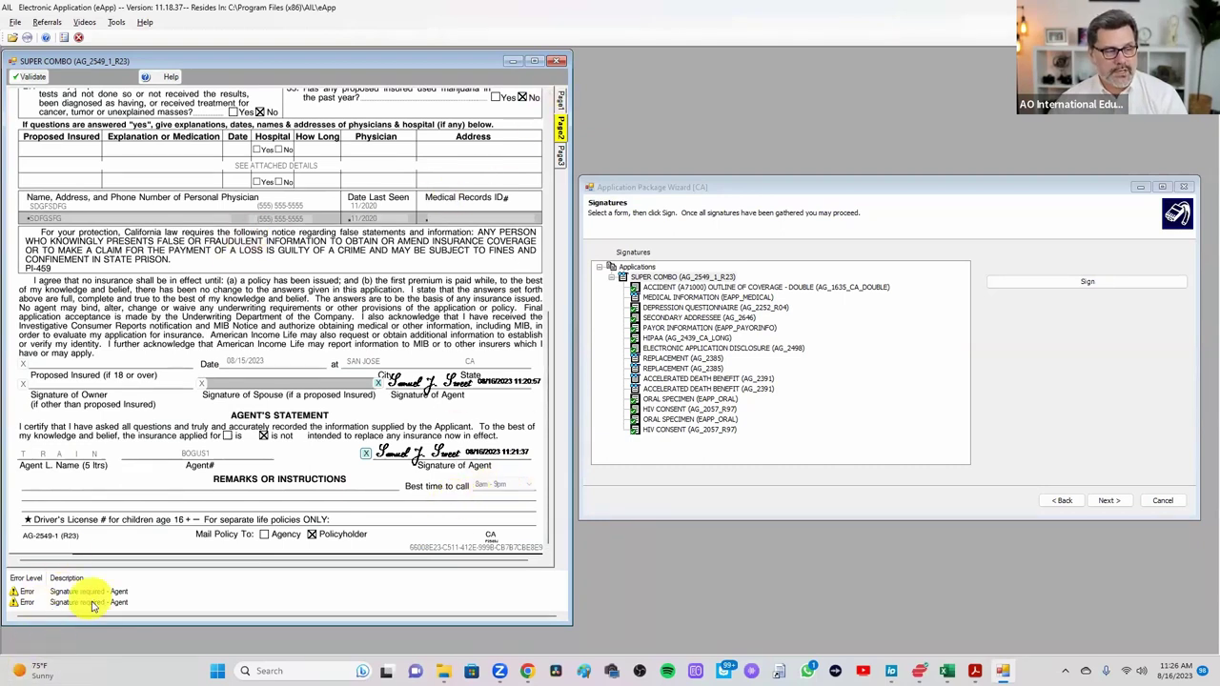
- Confirm Super Combo has no errors, then e-sign the Medical Information form as agent
click(35, 83)
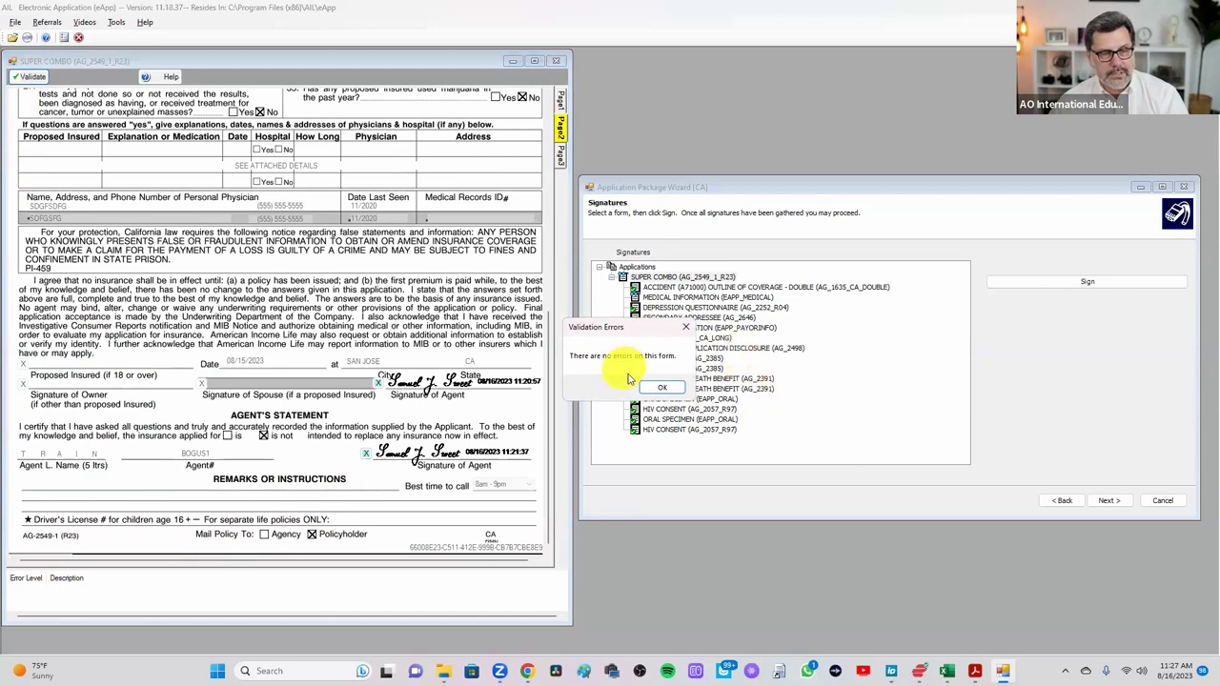
click(661, 386)
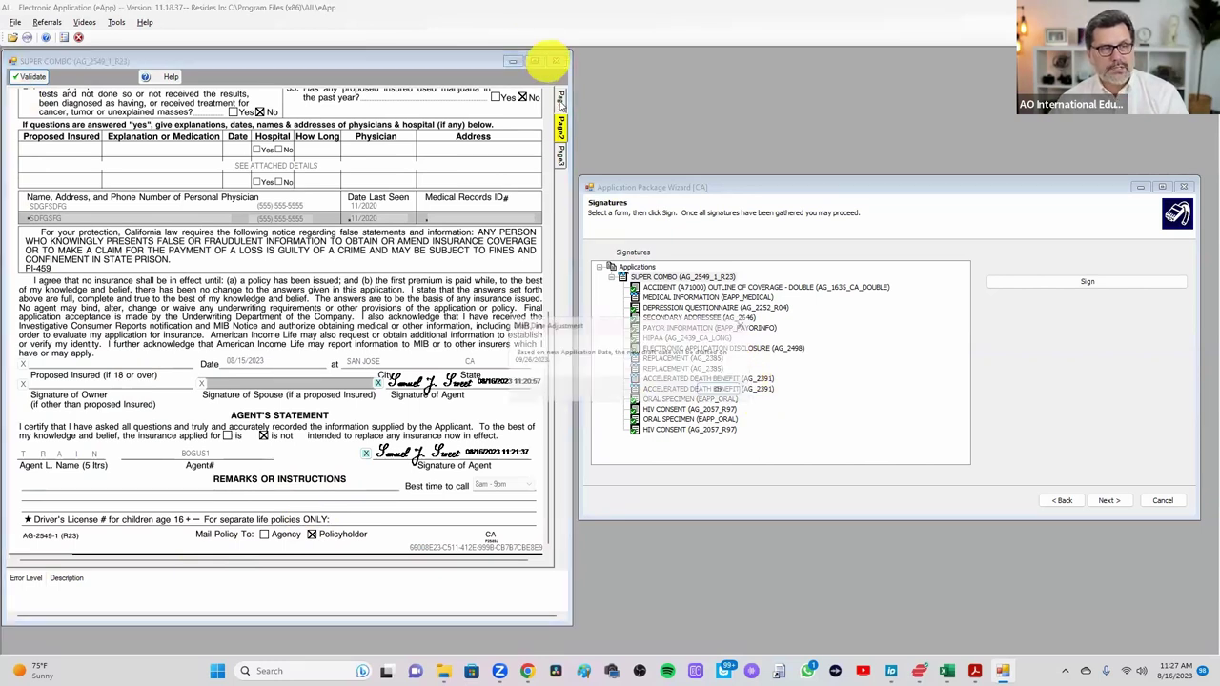
click(554, 61)
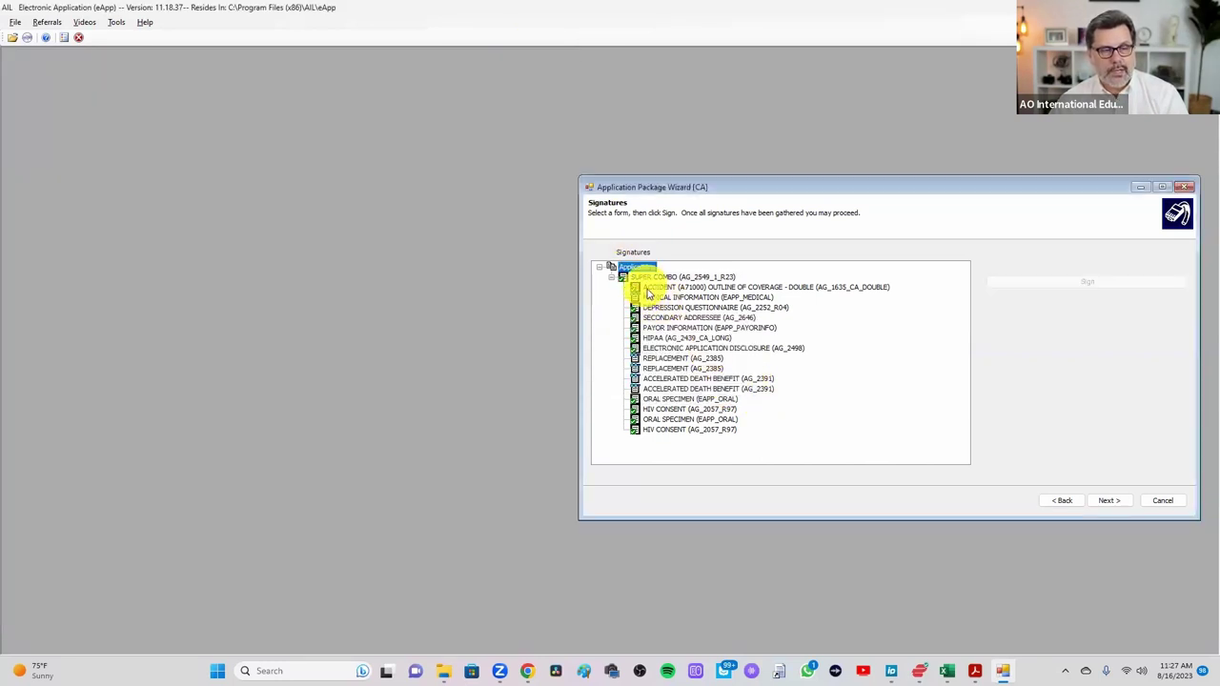
double_click(665, 297)
scroll(405, 403, down, 10)
click(290, 473)
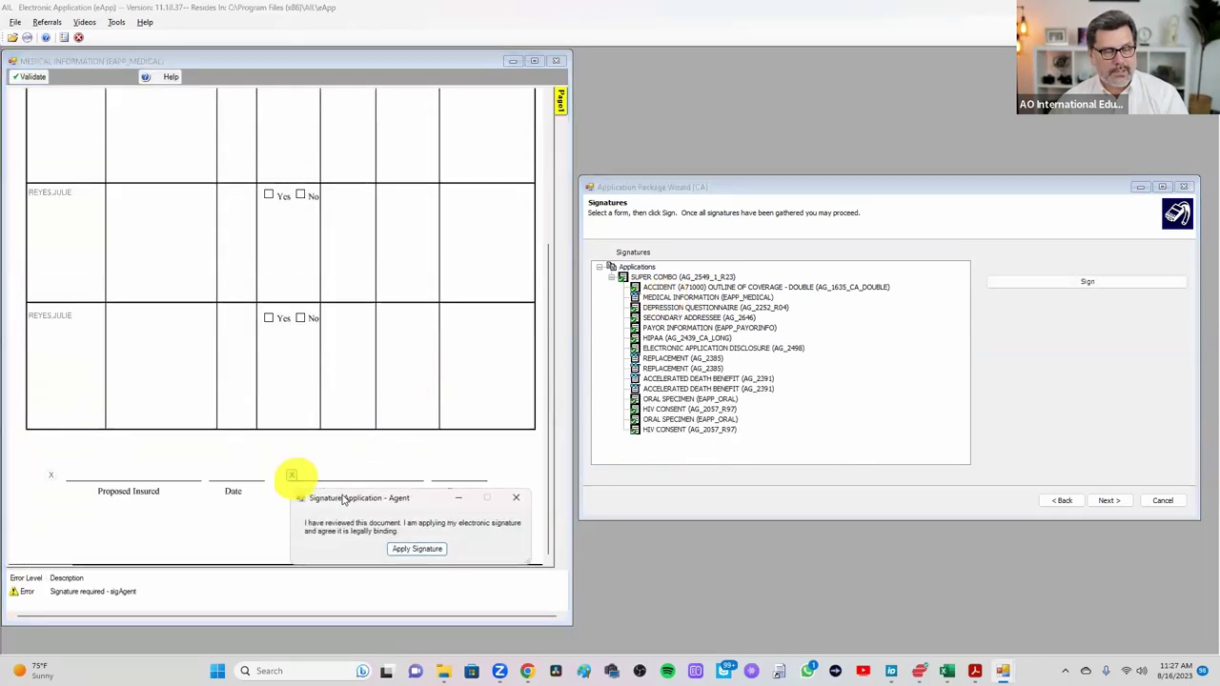
click(416, 548)
click(555, 61)
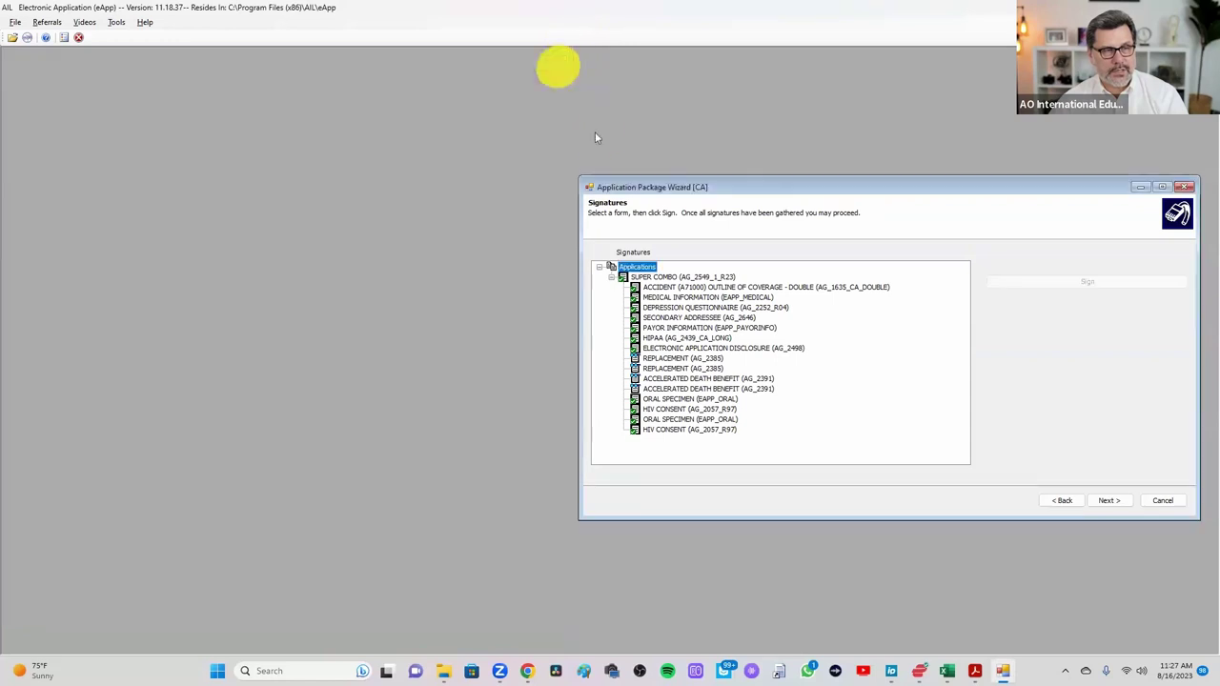
- Apply the agent's e-signature to both Replacement forms
double_click(670, 360)
scroll(448, 400, down, 10)
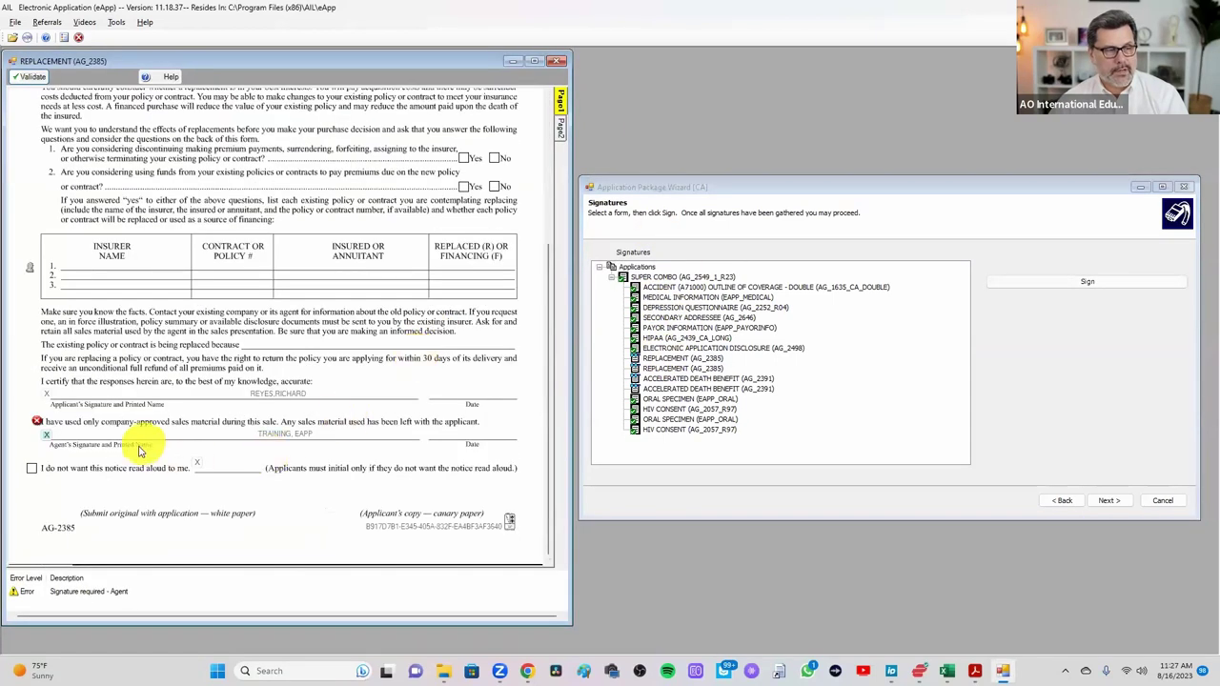
click(46, 434)
click(171, 509)
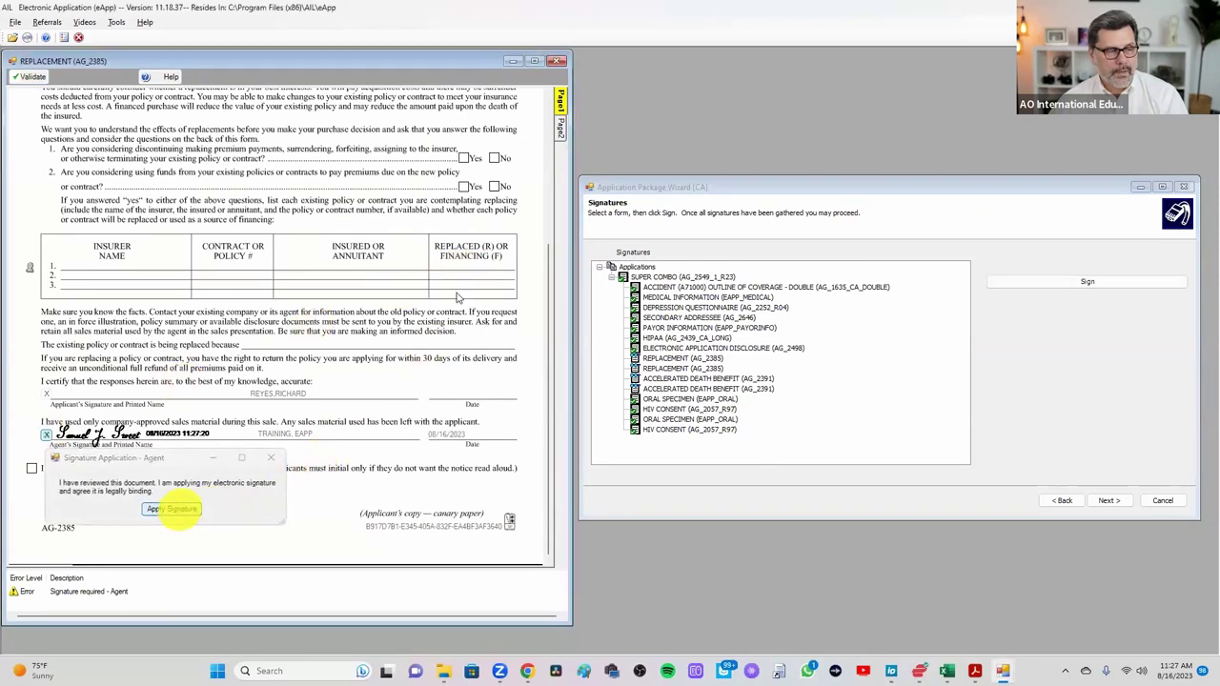
click(557, 61)
click(667, 368)
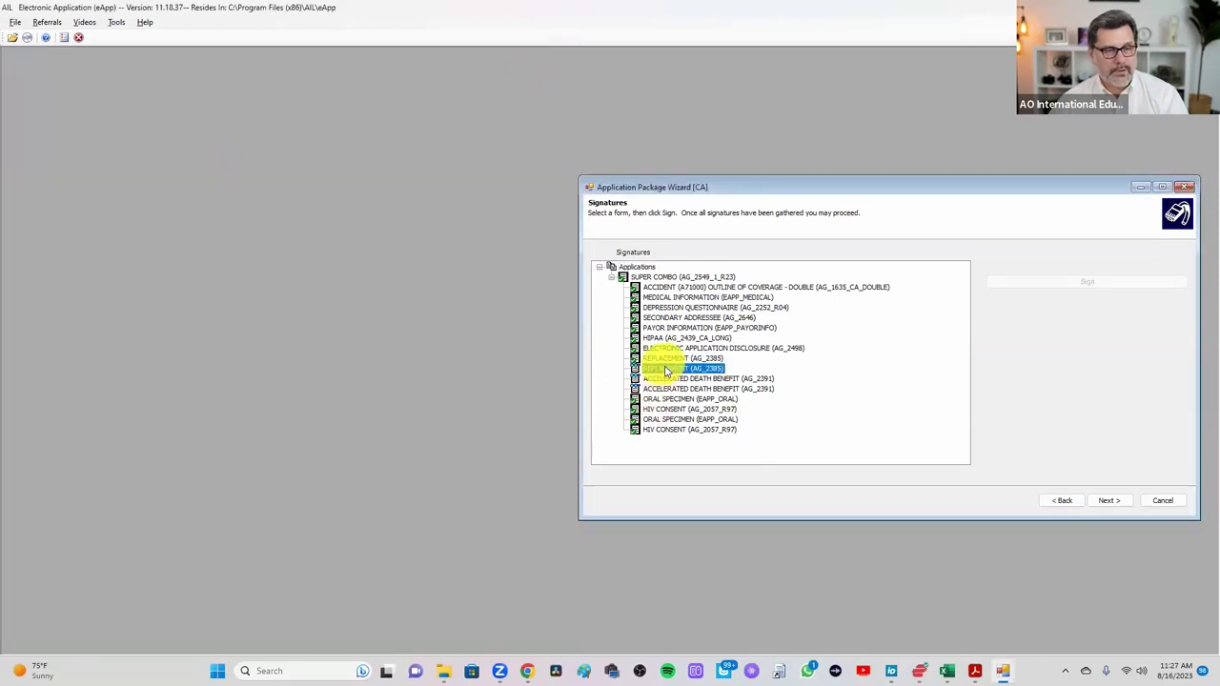
double_click(667, 369)
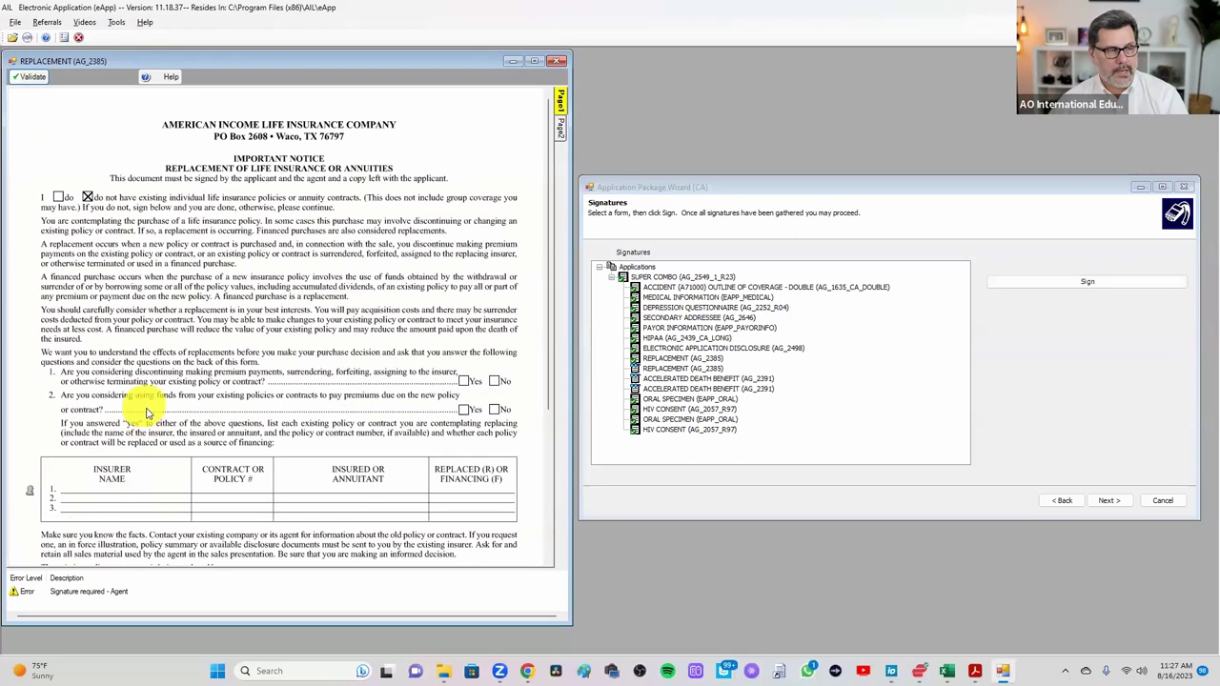
scroll(148, 411, down, 5)
click(46, 434)
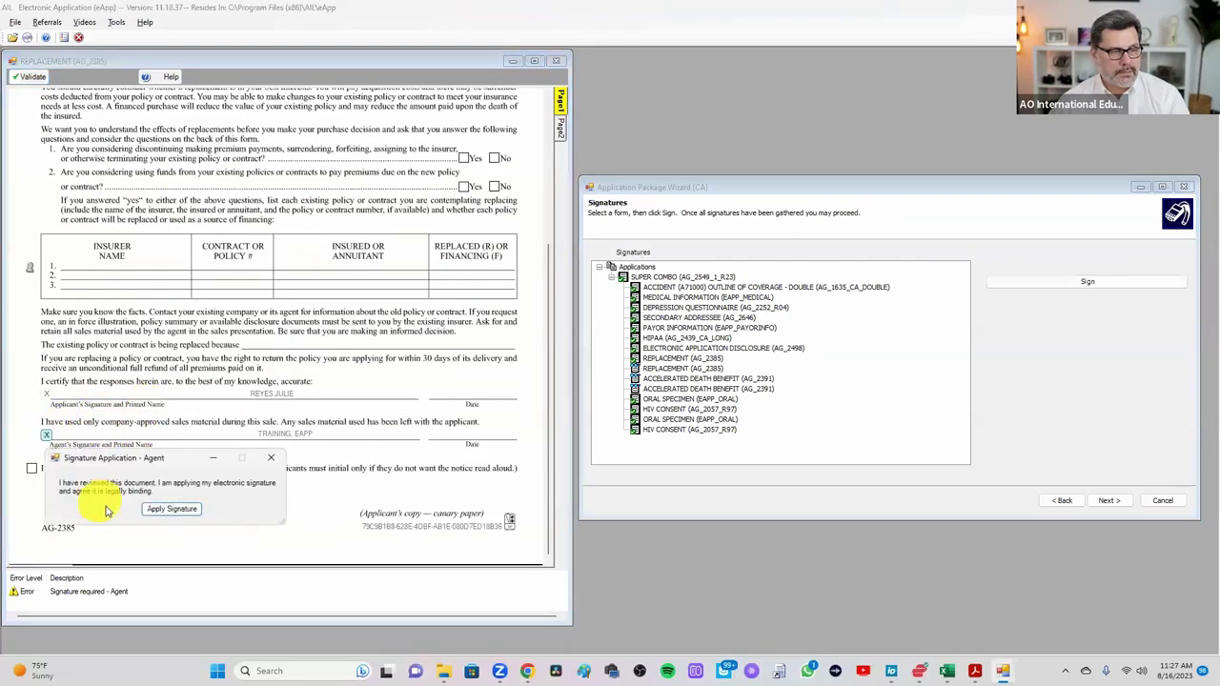
click(151, 509)
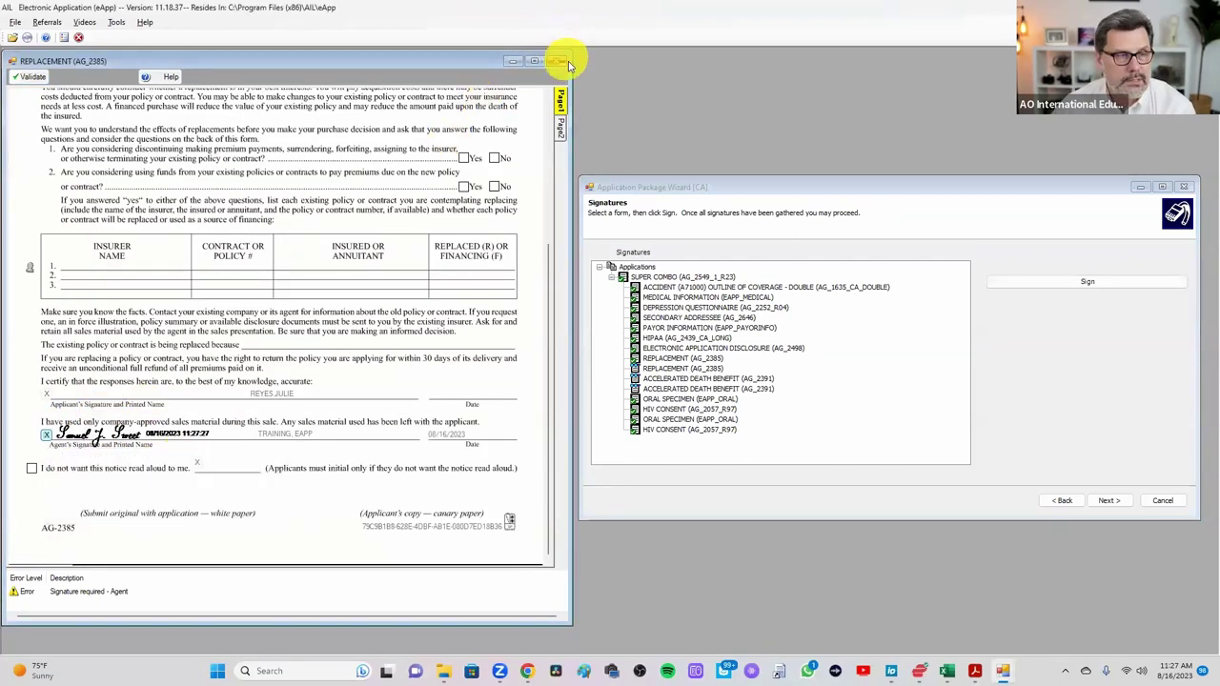
click(568, 61)
- Apply the agent's e-signature to both Accelerated Death Benefit forms
double_click(667, 378)
scroll(355, 380, down, 5)
click(61, 475)
click(187, 548)
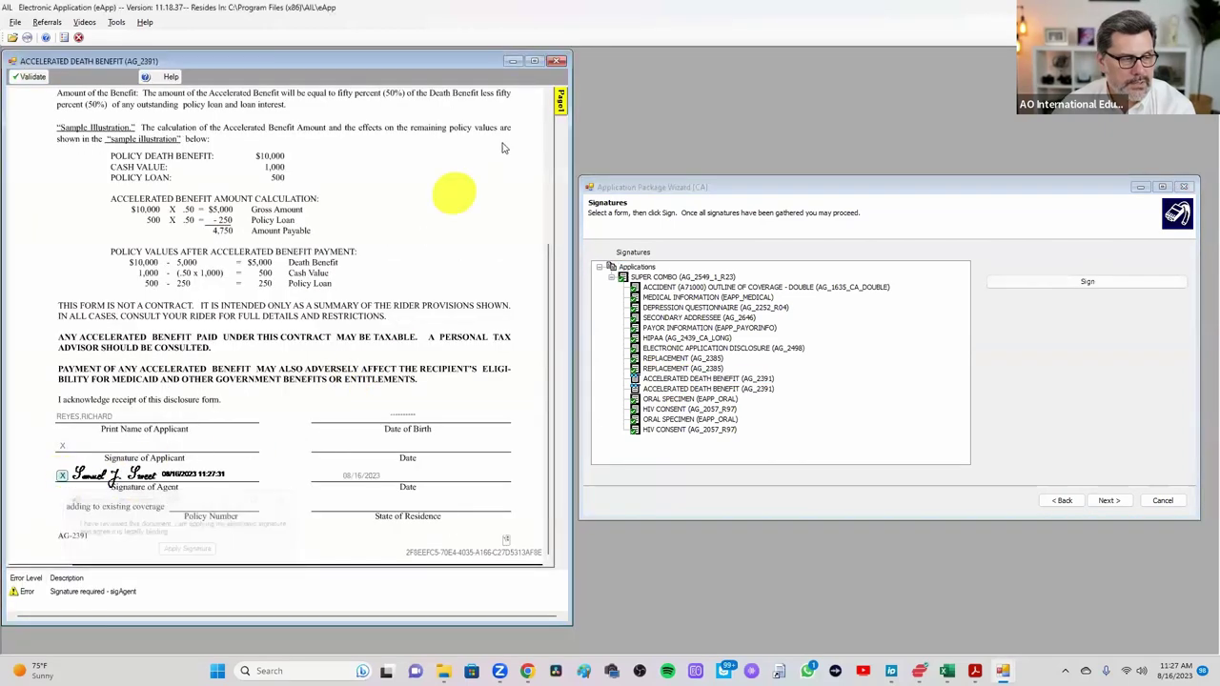
click(557, 60)
click(655, 390)
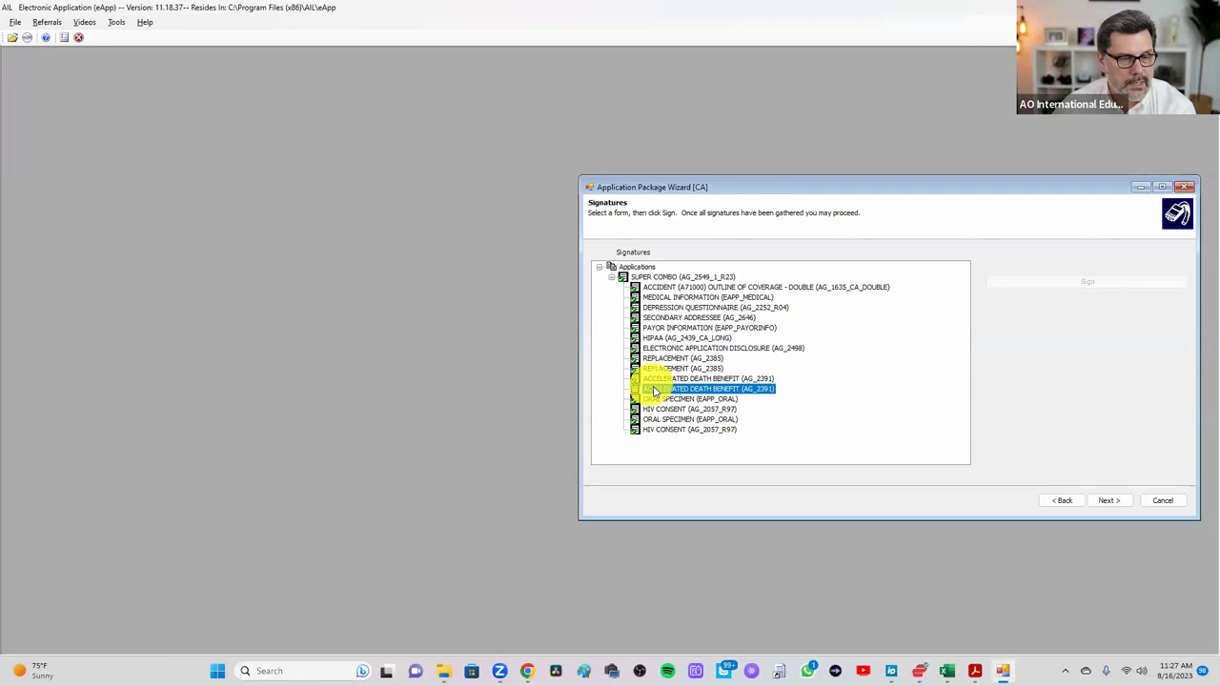
double_click(655, 389)
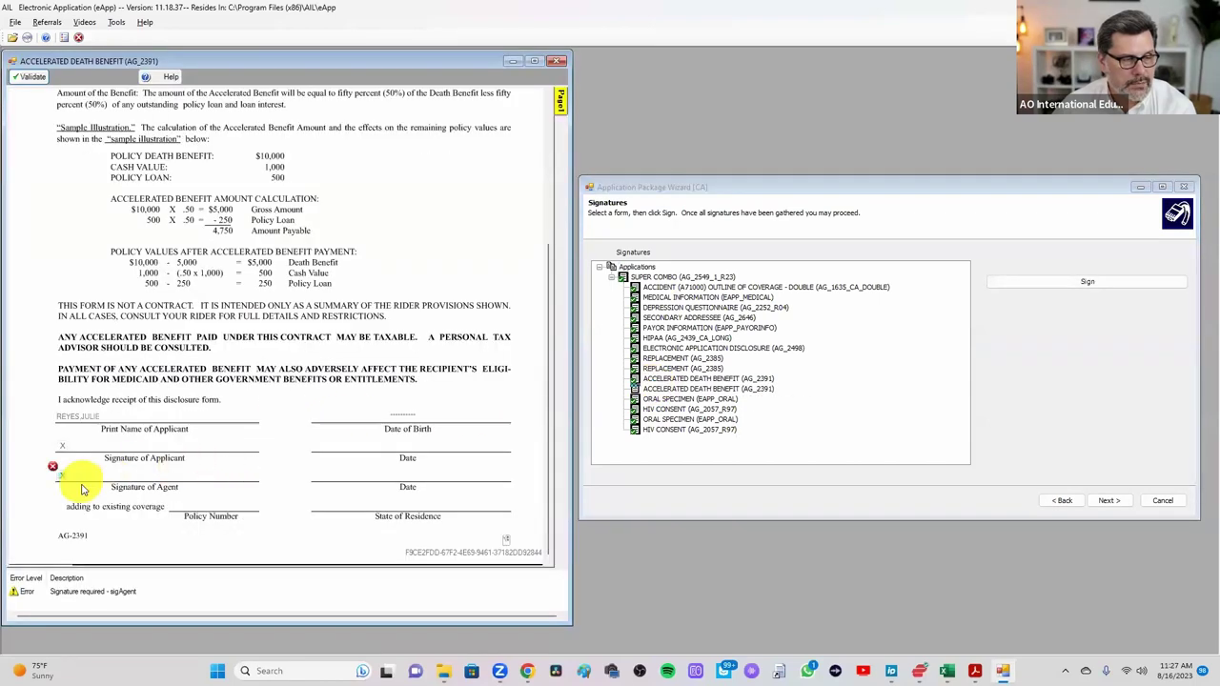
click(62, 475)
click(560, 60)
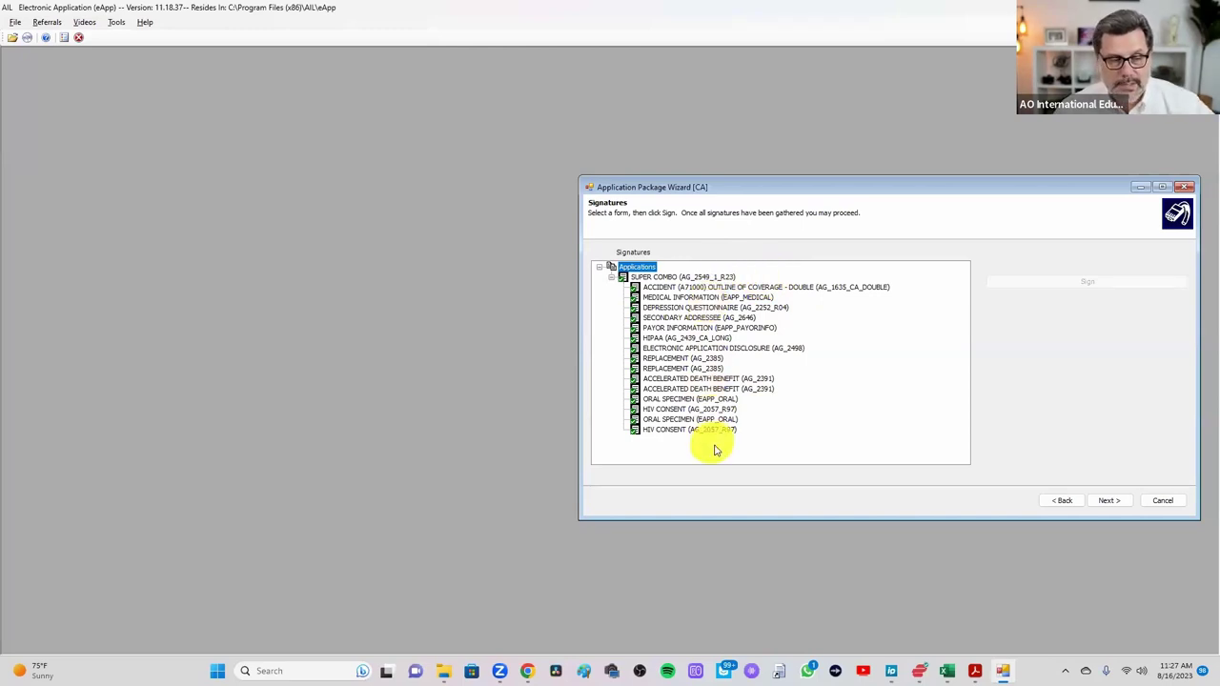
- Keep the first policy on Standard Submit after trying Trial Without Money, then continue to the checklist
click(1102, 501)
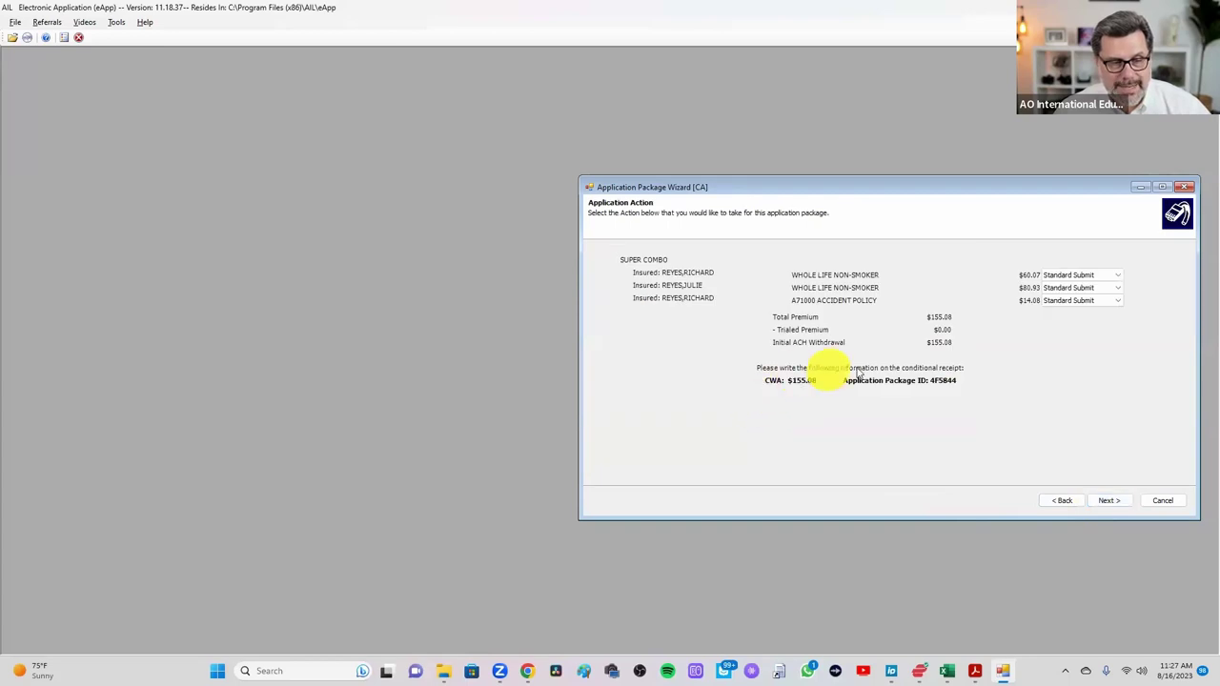
drag(898, 189, 786, 175)
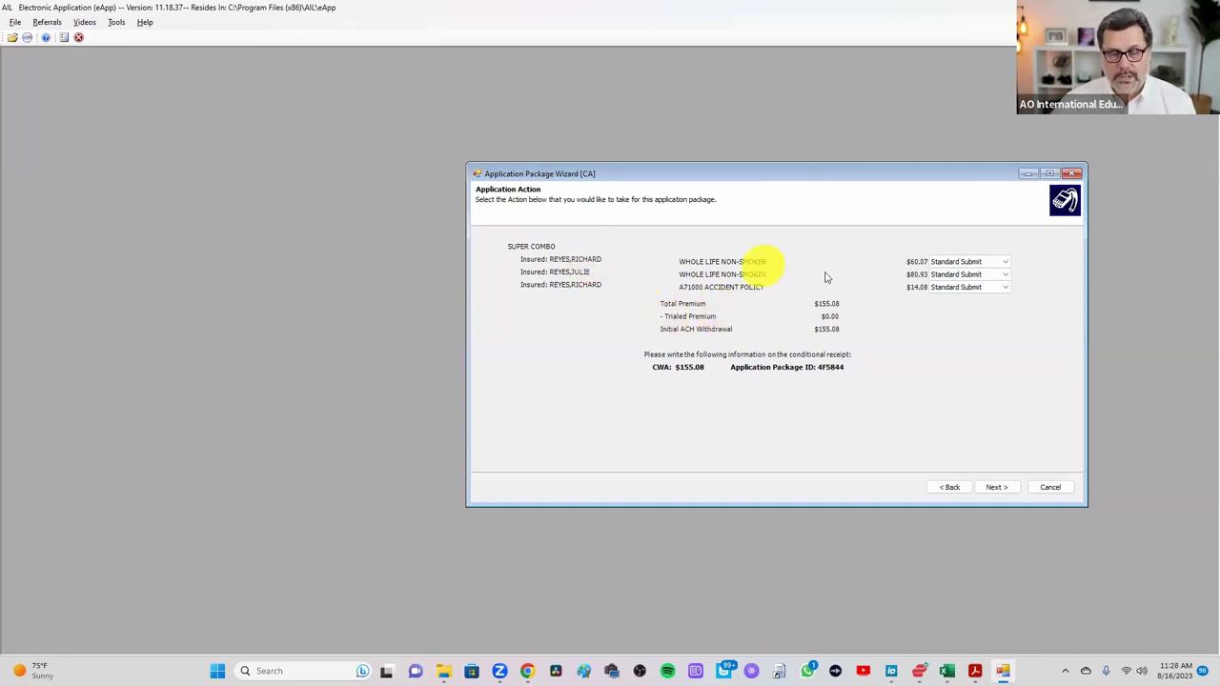
click(989, 263)
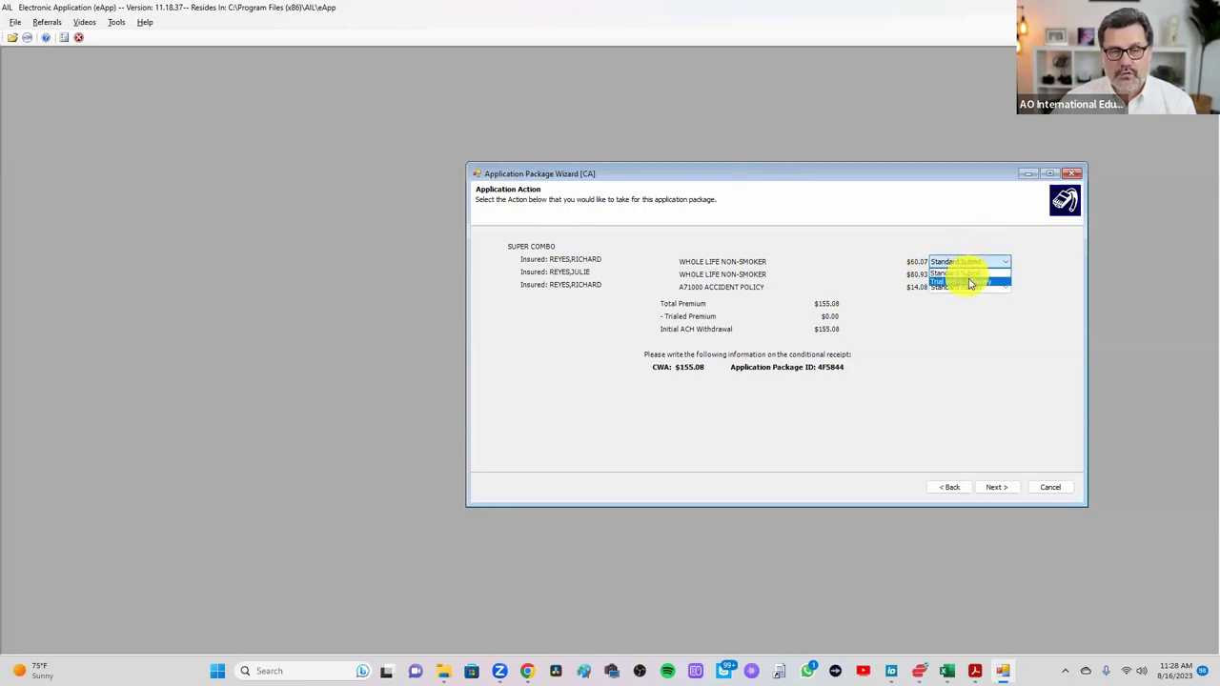
click(970, 283)
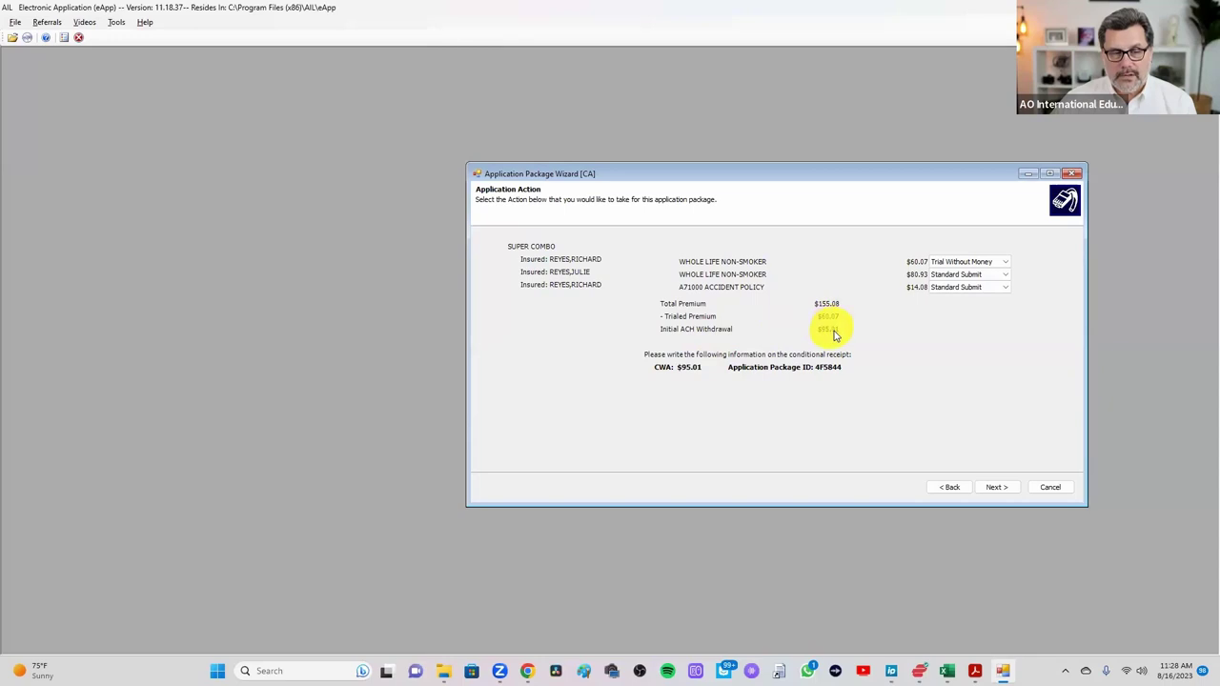
click(991, 261)
click(958, 274)
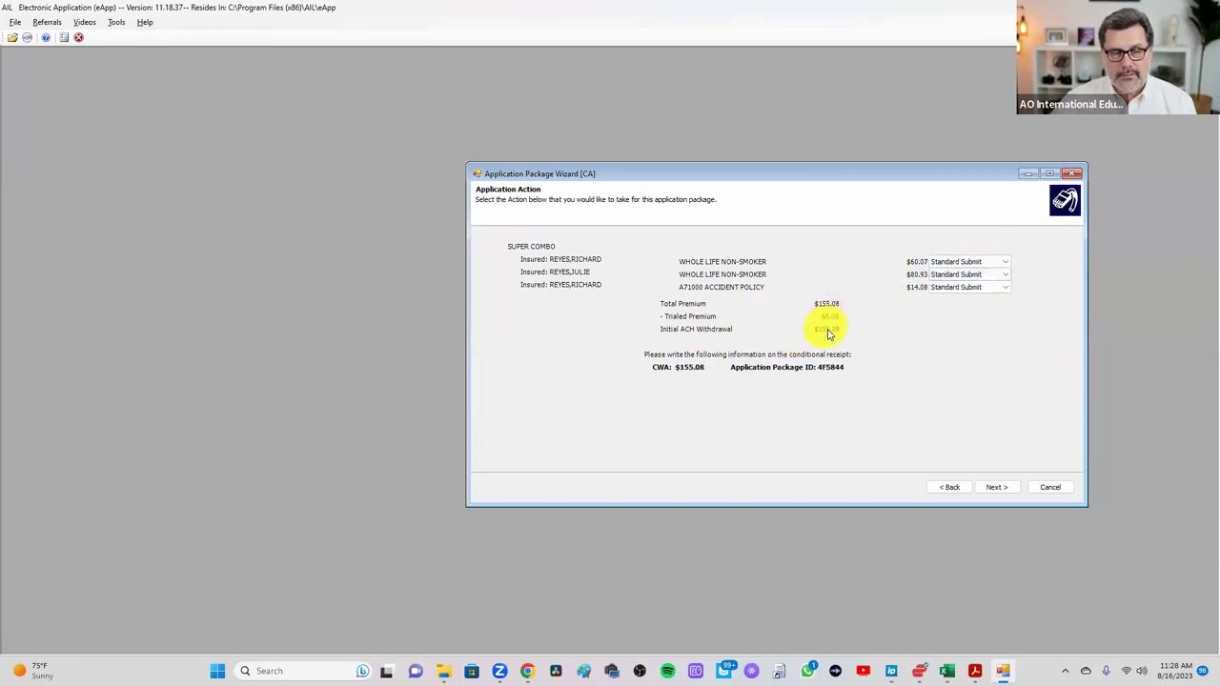
click(953, 261)
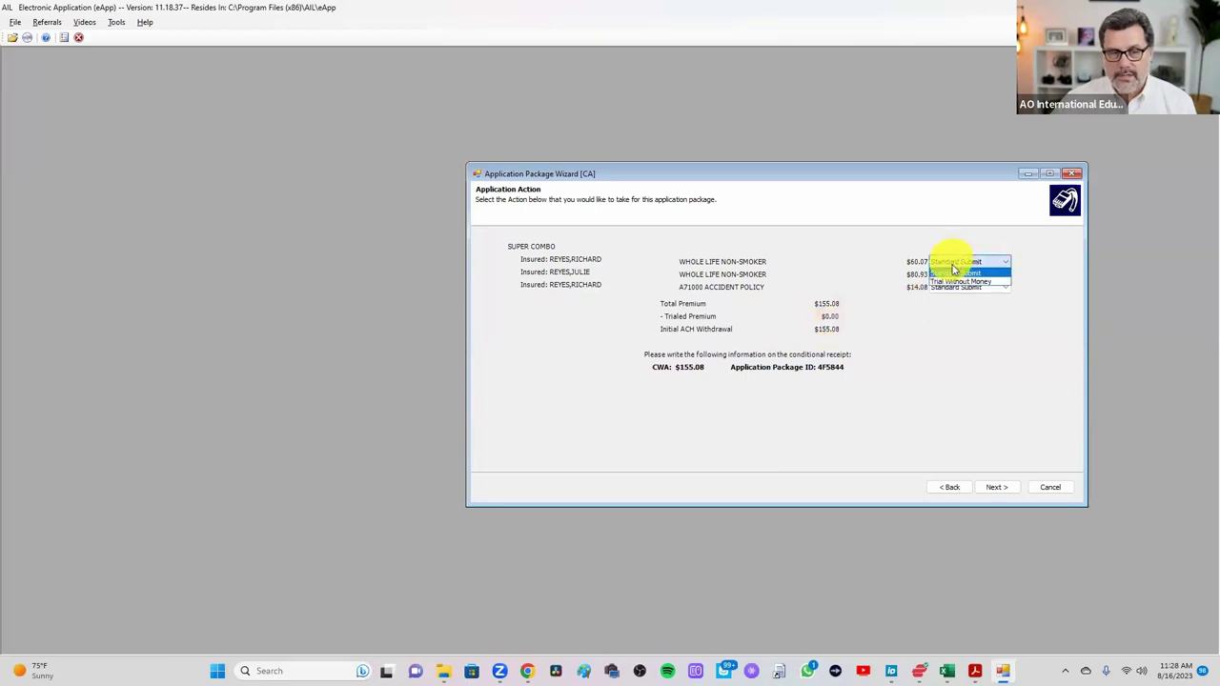
click(941, 280)
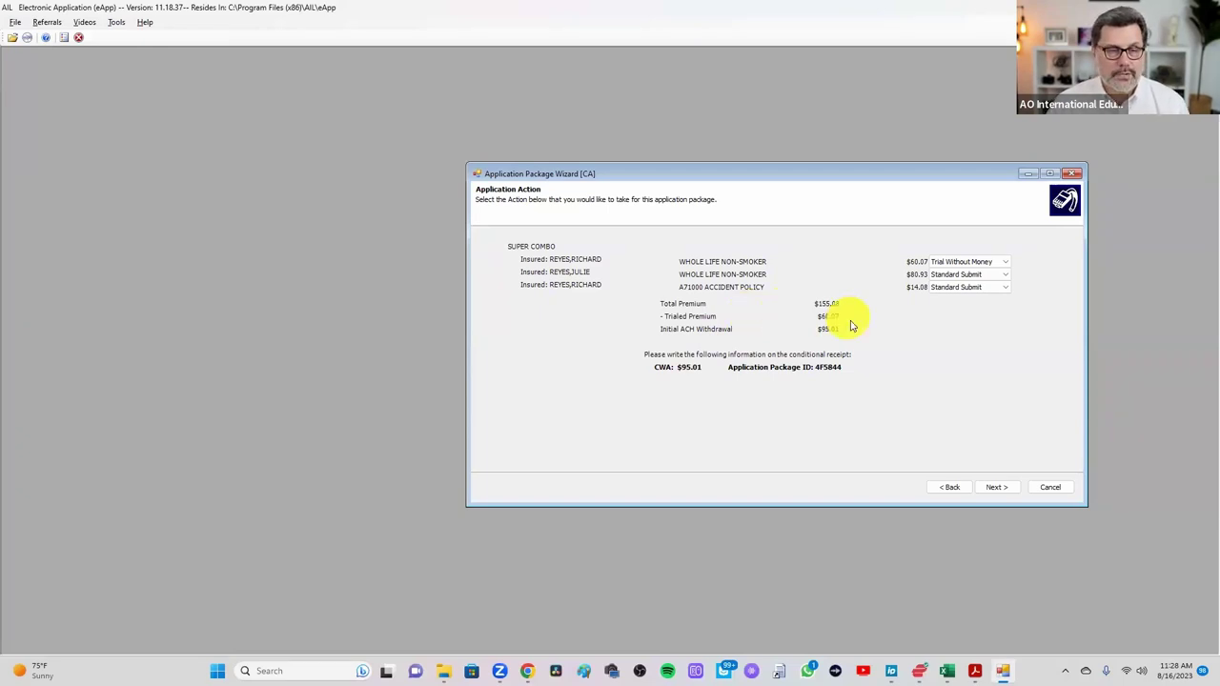
click(957, 263)
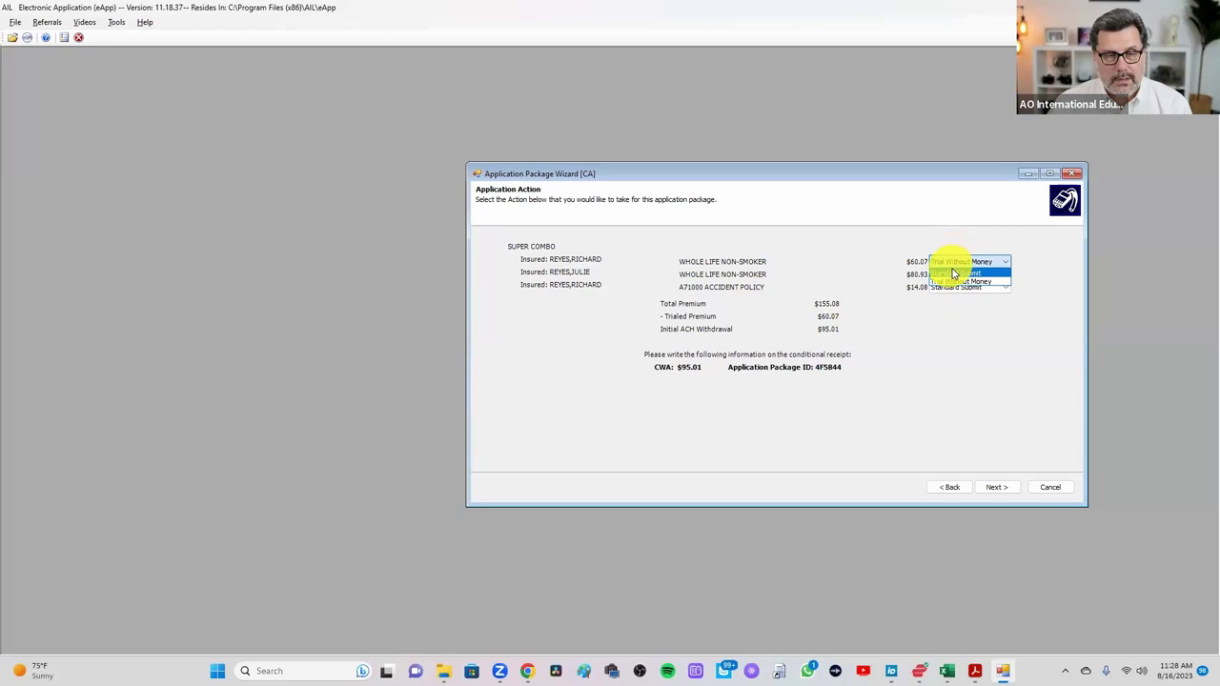
click(953, 273)
click(983, 485)
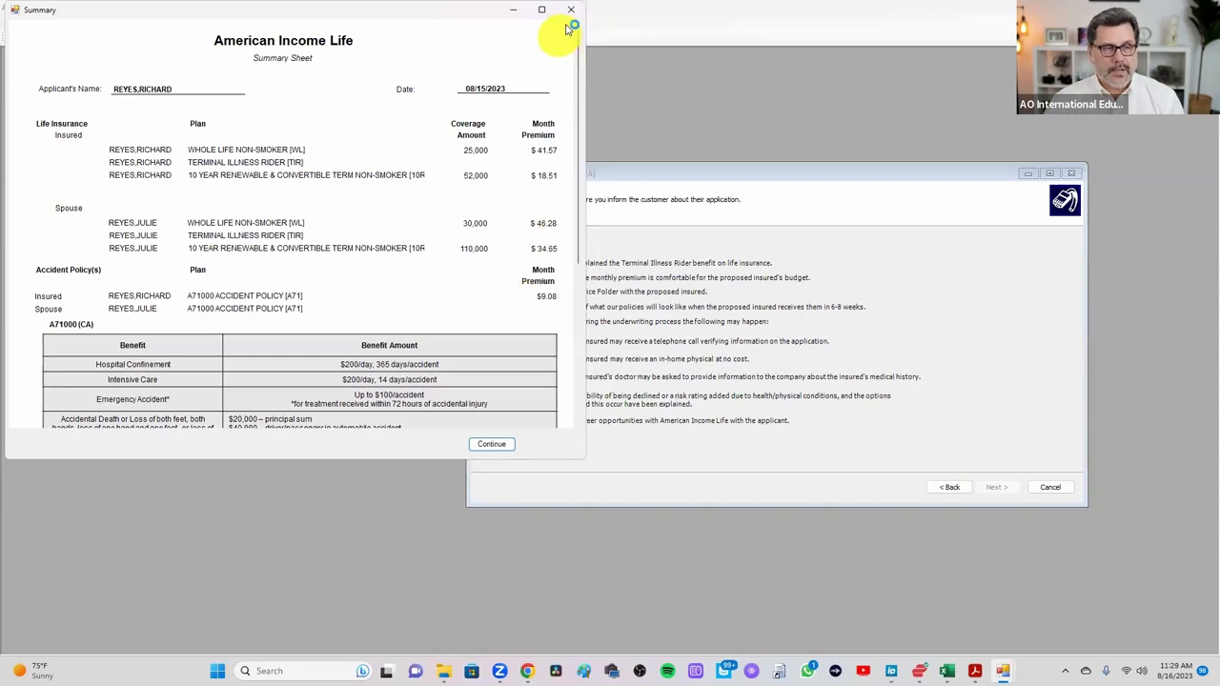
- Close the Summary sheet and the policy specimen Image Viewer to reach the Check List
click(571, 11)
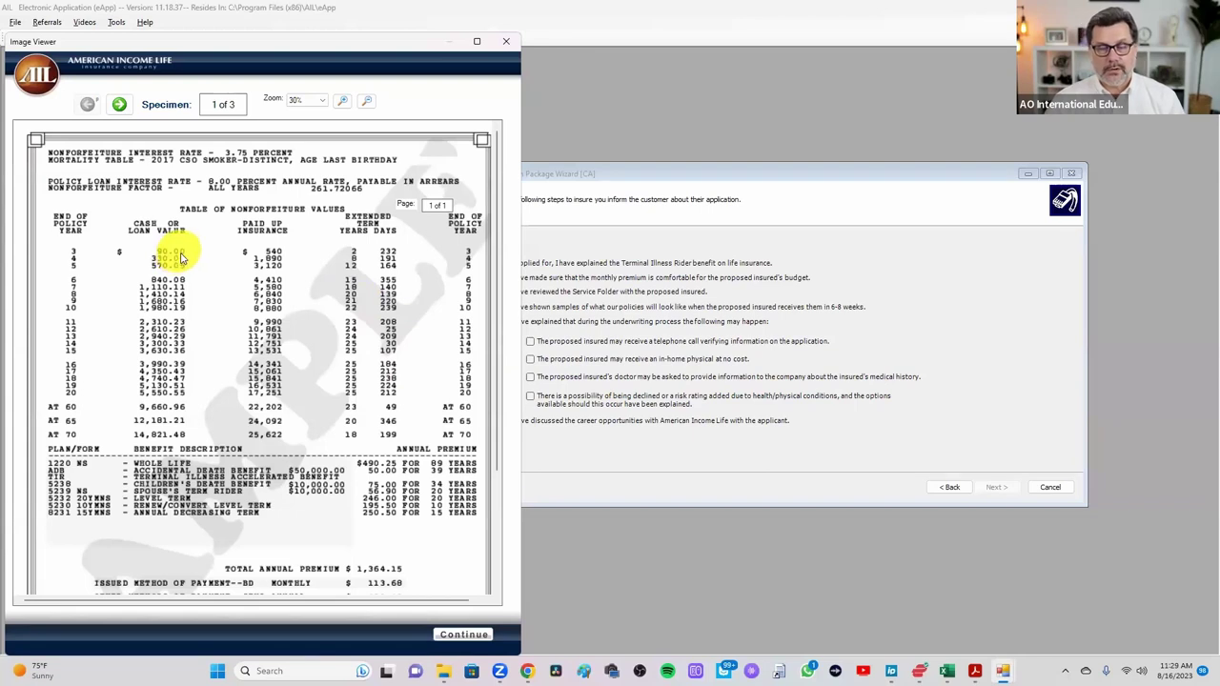
click(506, 41)
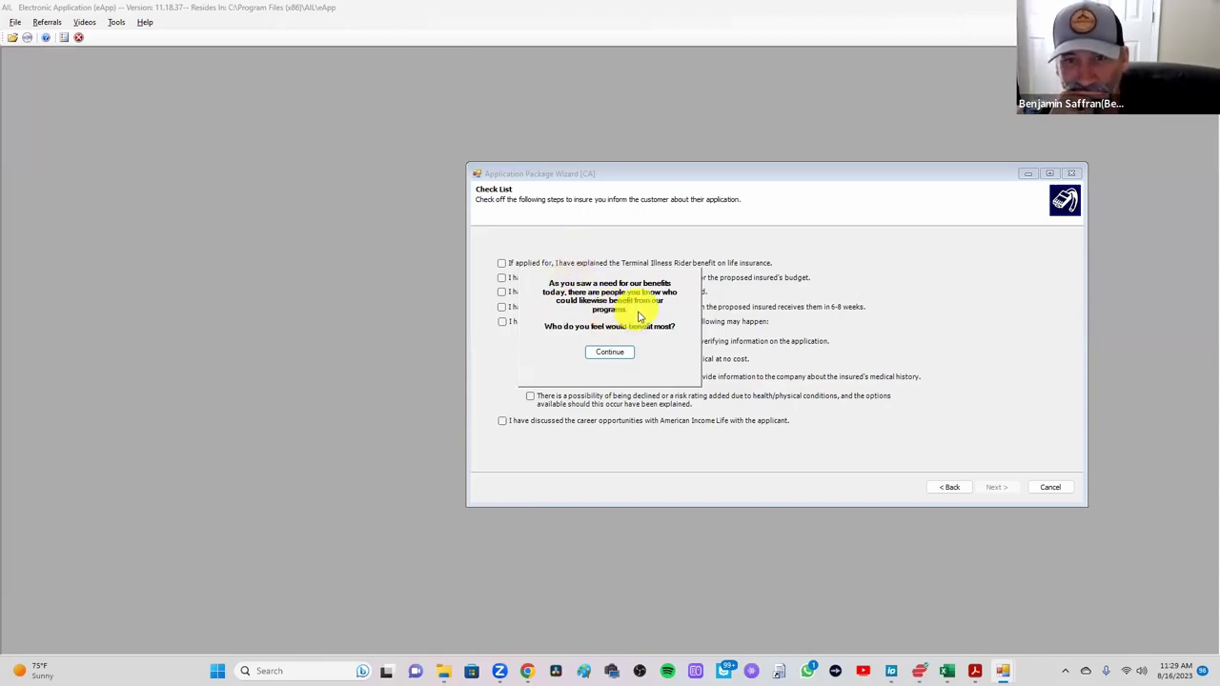
- Continue past the referral prompt and close the Add New Sponsorships form without submitting
click(621, 353)
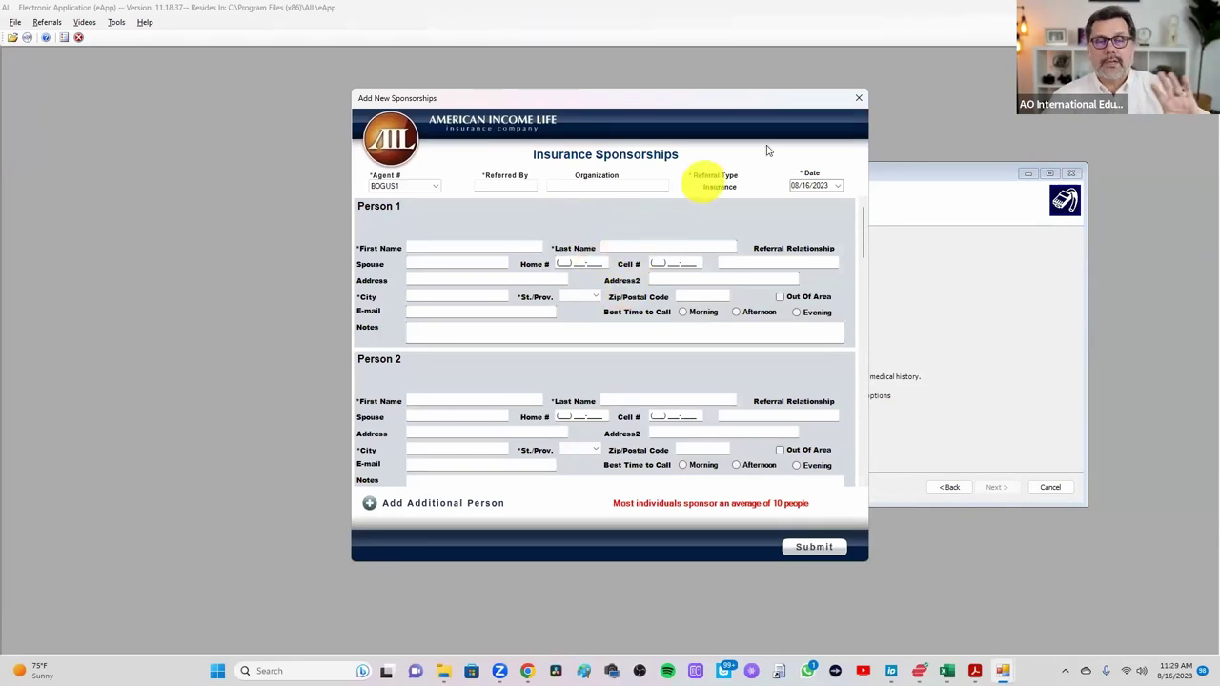
click(858, 97)
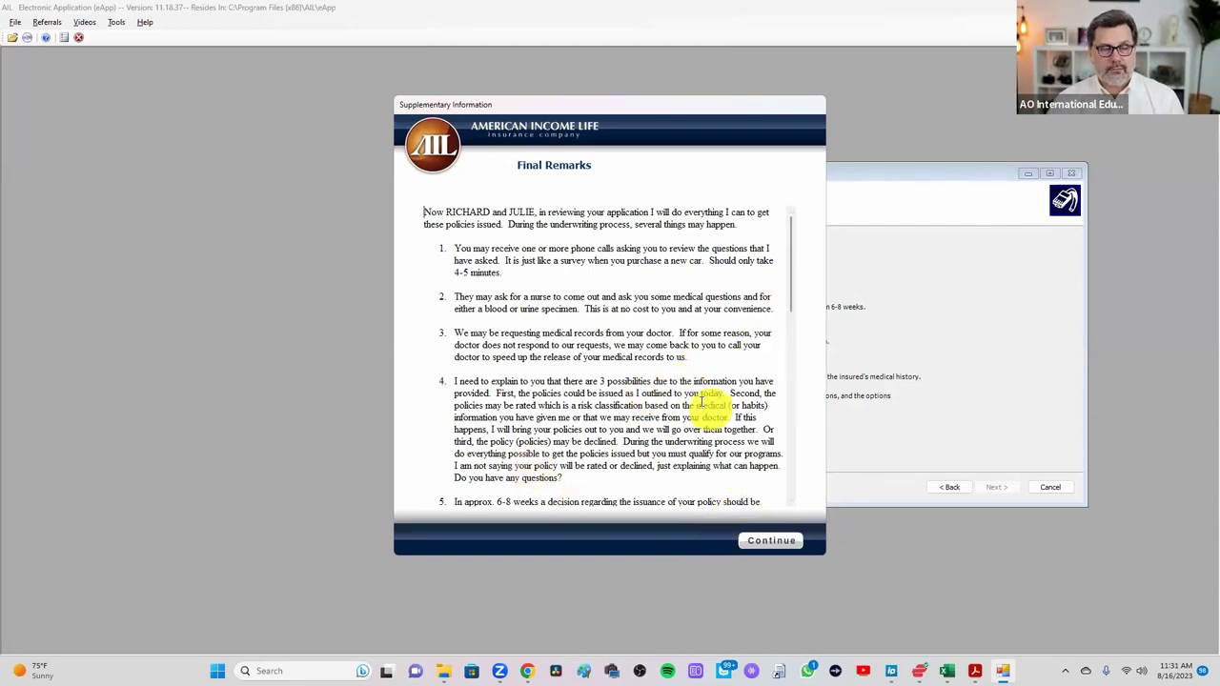
- Scroll through the Final Remarks script, then continue to the career opportunity prompt
scroll(684, 401, down, 3)
scroll(684, 401, down, 3)
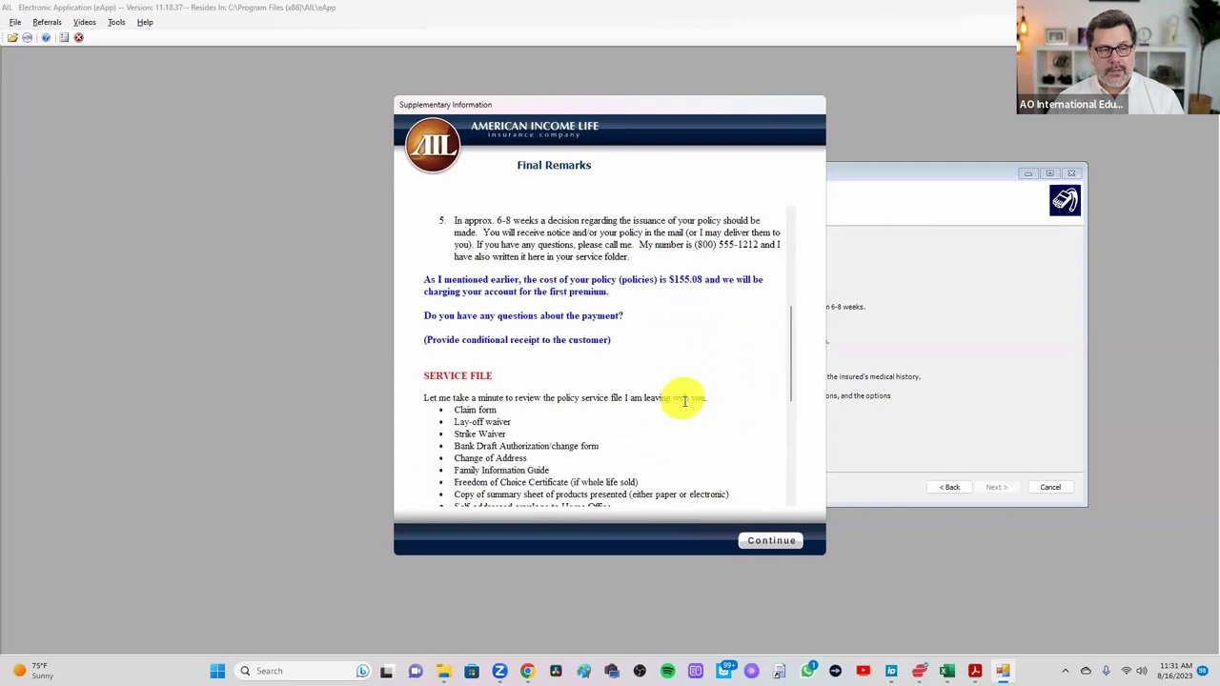
scroll(684, 401, down, 3)
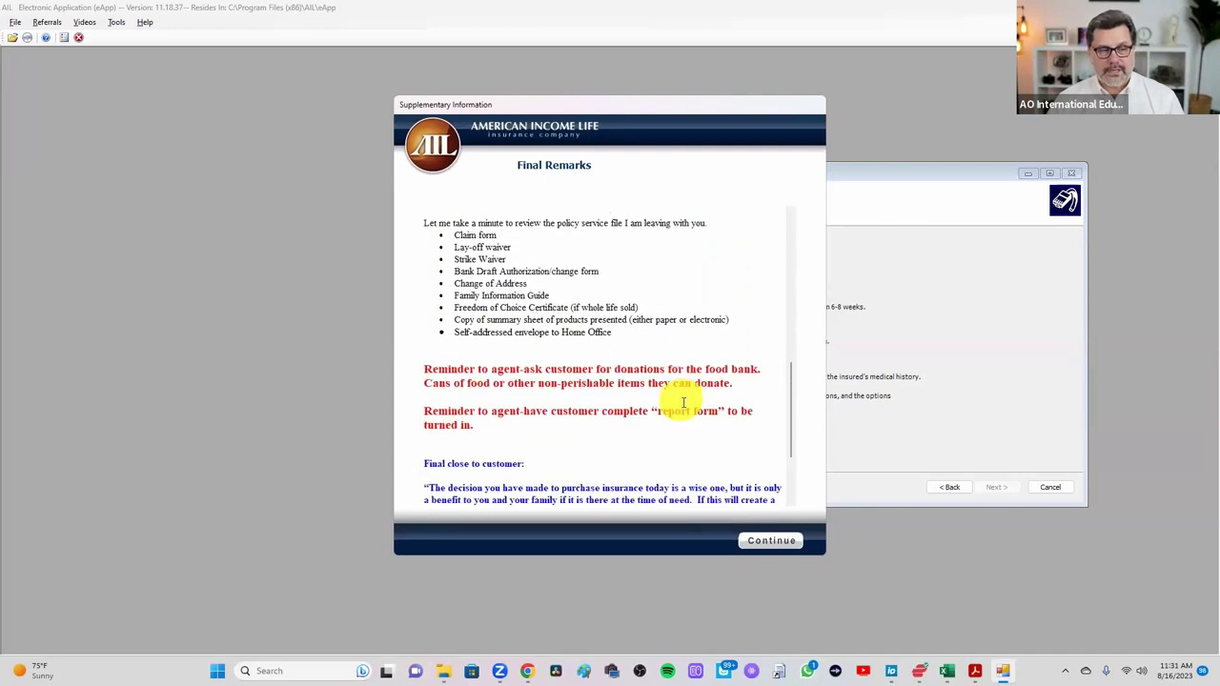
scroll(682, 405, up, 15)
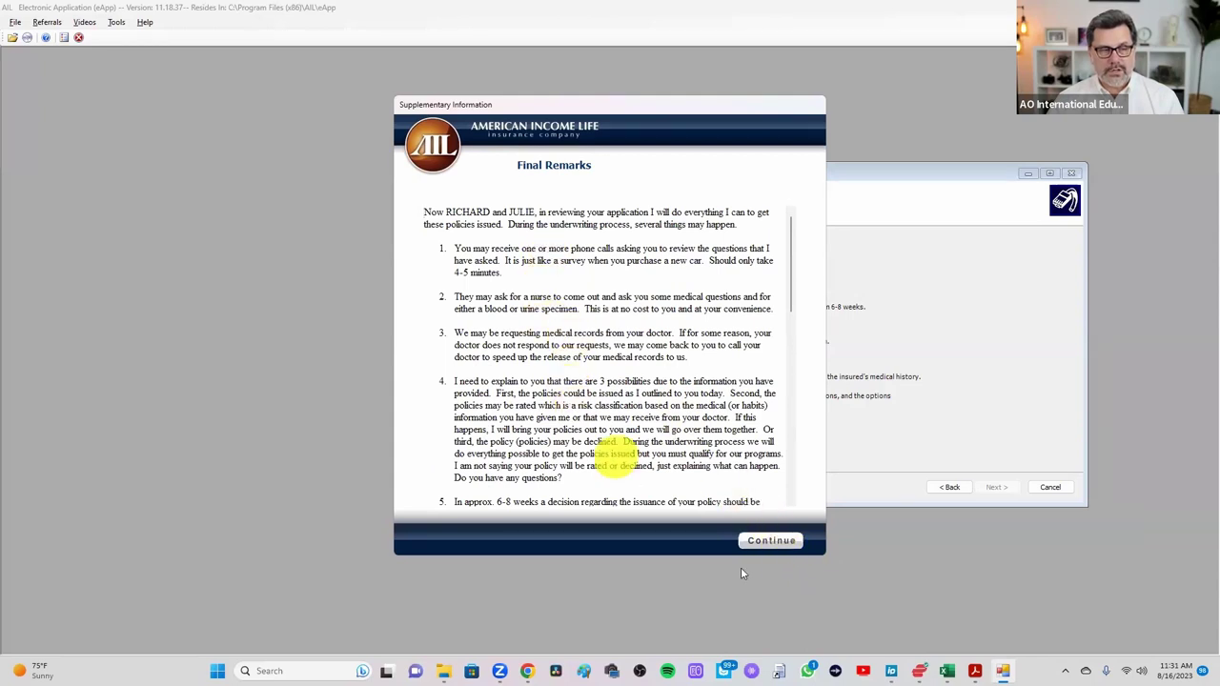
click(764, 541)
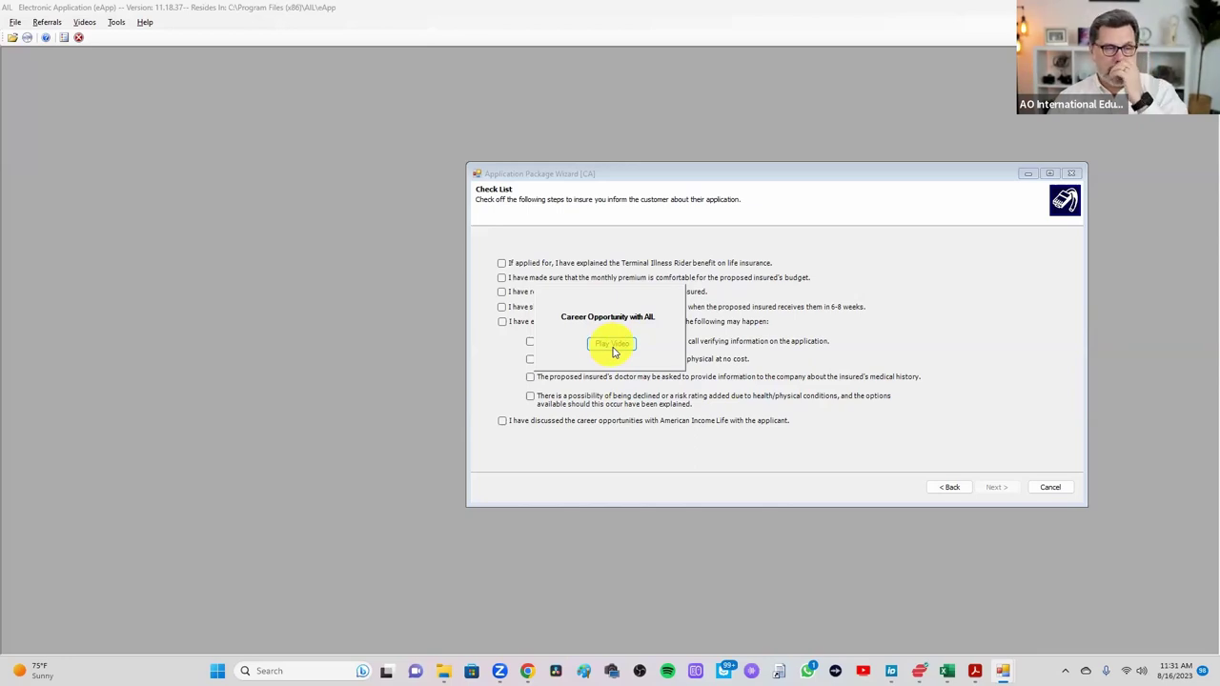
- Play the career video, close Add New Recruits unsubmitted, and dismiss the food donation prompt
click(613, 345)
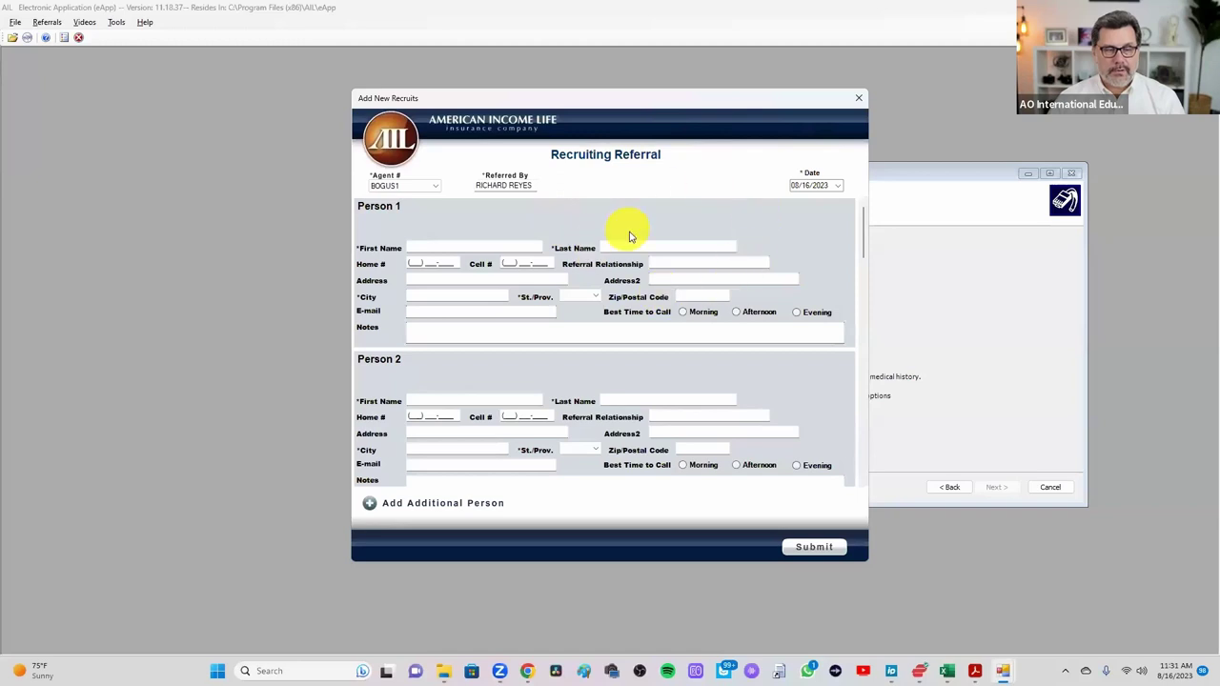
click(859, 97)
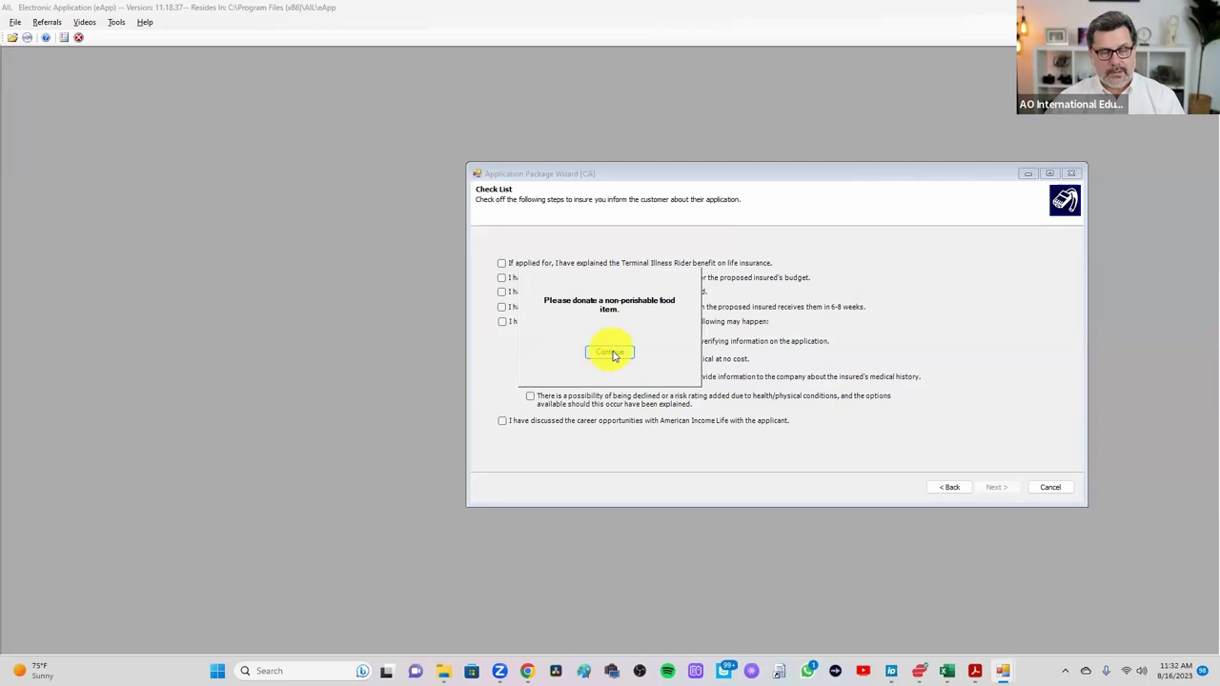
click(611, 353)
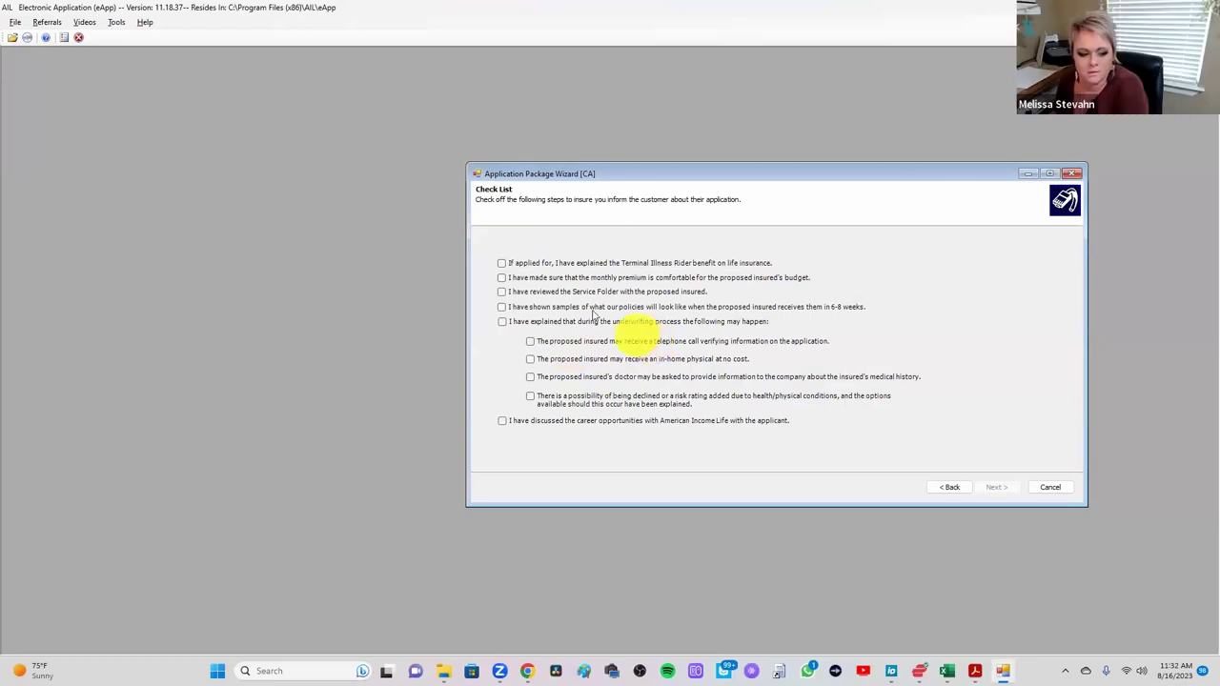
- Tick all ten customer checklist items, from Terminal Illness Rider through career opportunities discussed
click(501, 264)
click(501, 277)
click(502, 292)
click(502, 307)
click(501, 321)
click(530, 342)
click(530, 358)
click(530, 376)
click(530, 395)
click(502, 420)
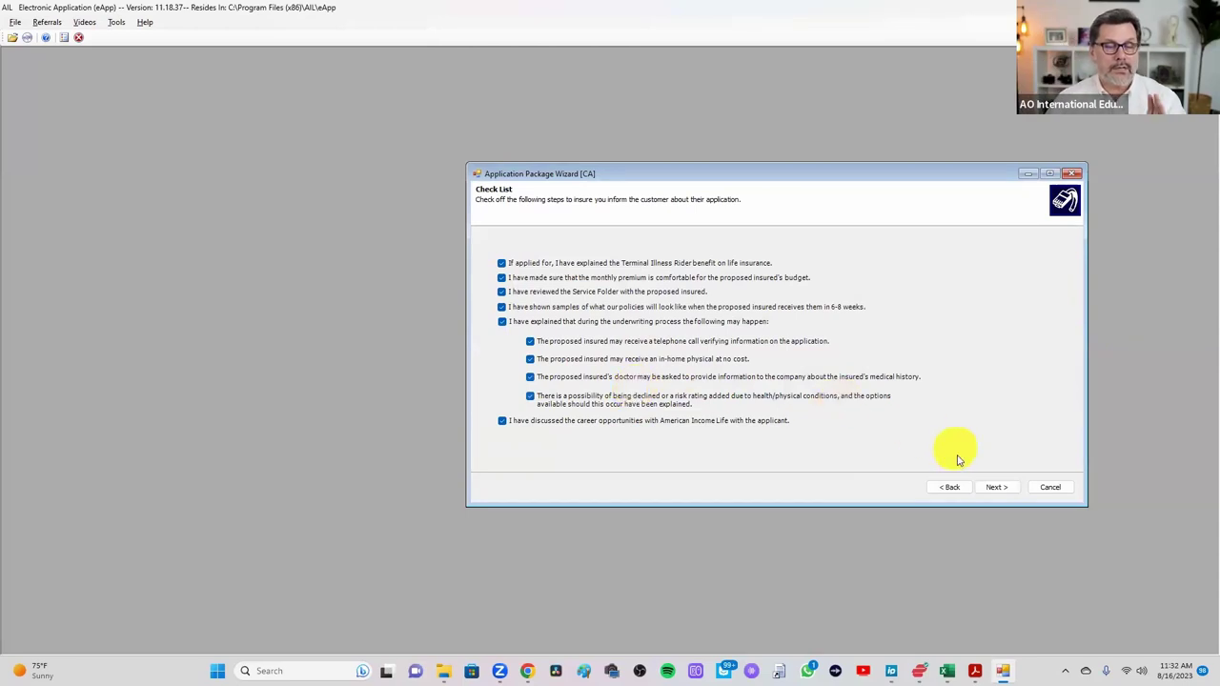
- Finish the package wizard and acknowledge it was sent successfully for signing
click(995, 487)
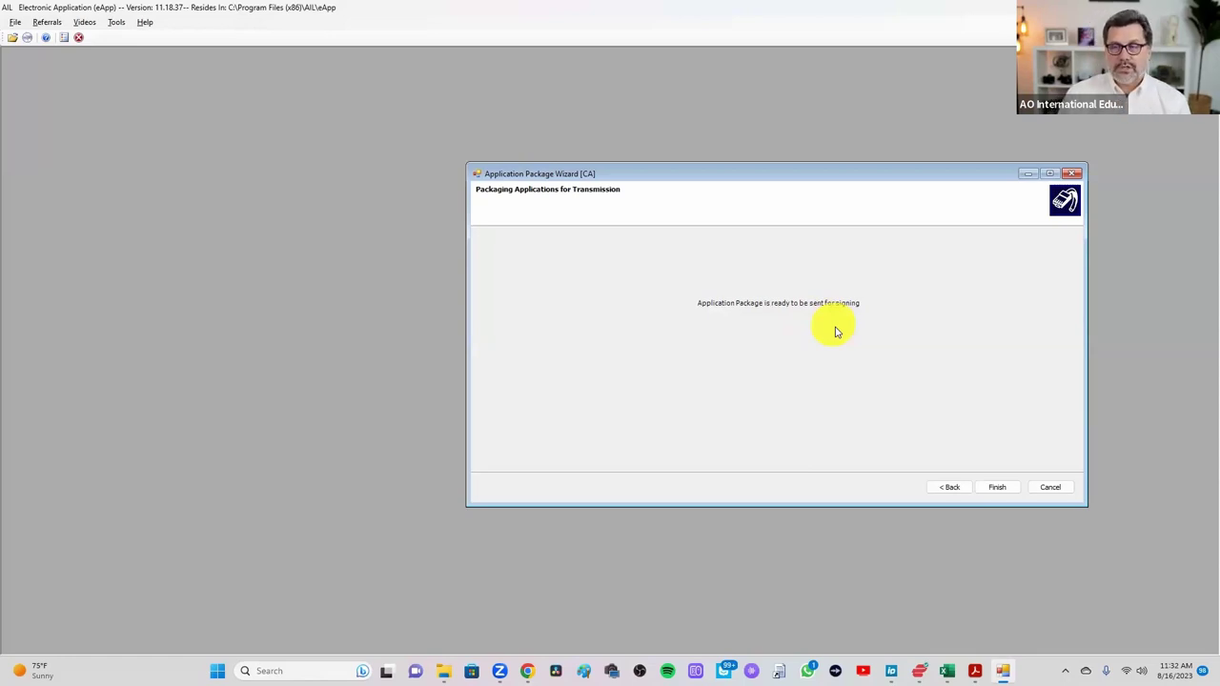
click(1000, 492)
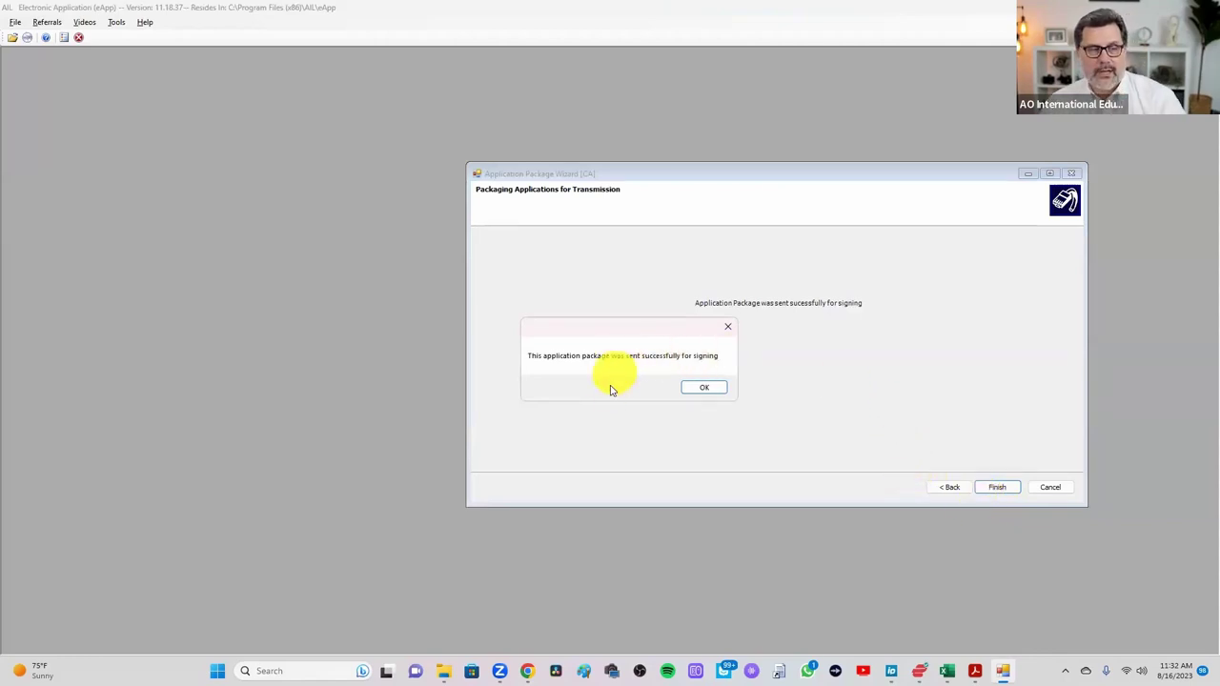
click(704, 387)
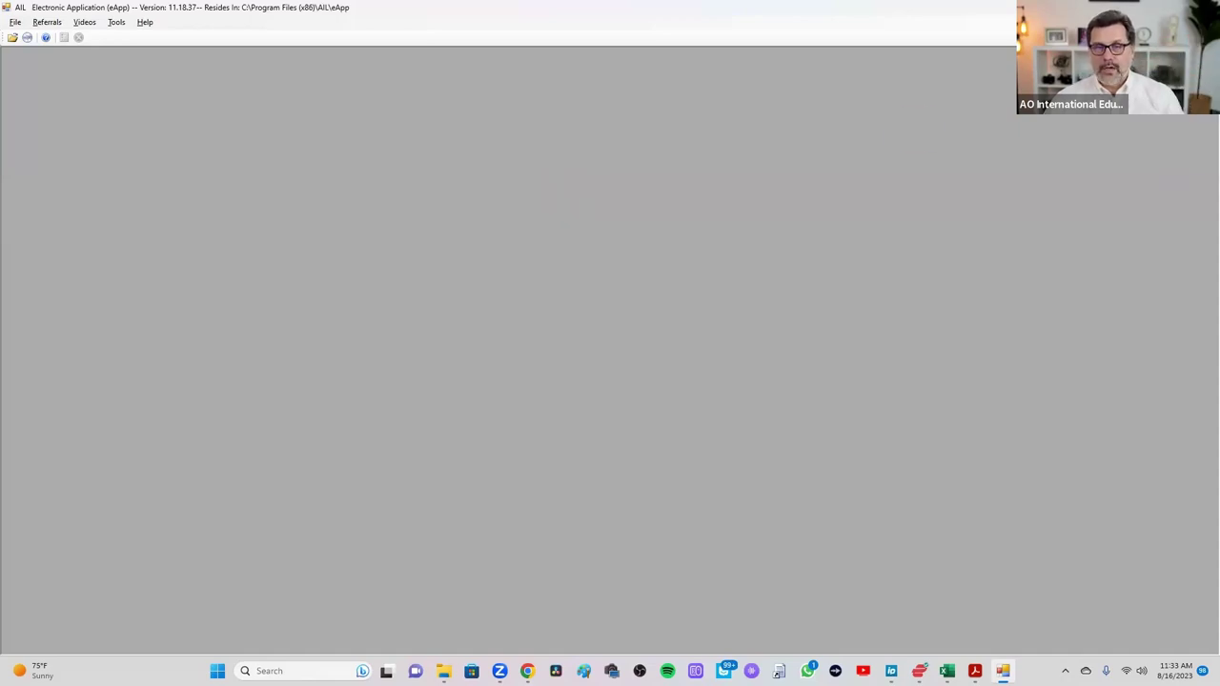
- Open the American Income Life DocuSign email in Gmail and launch Review Documents
key(alt+Tab)
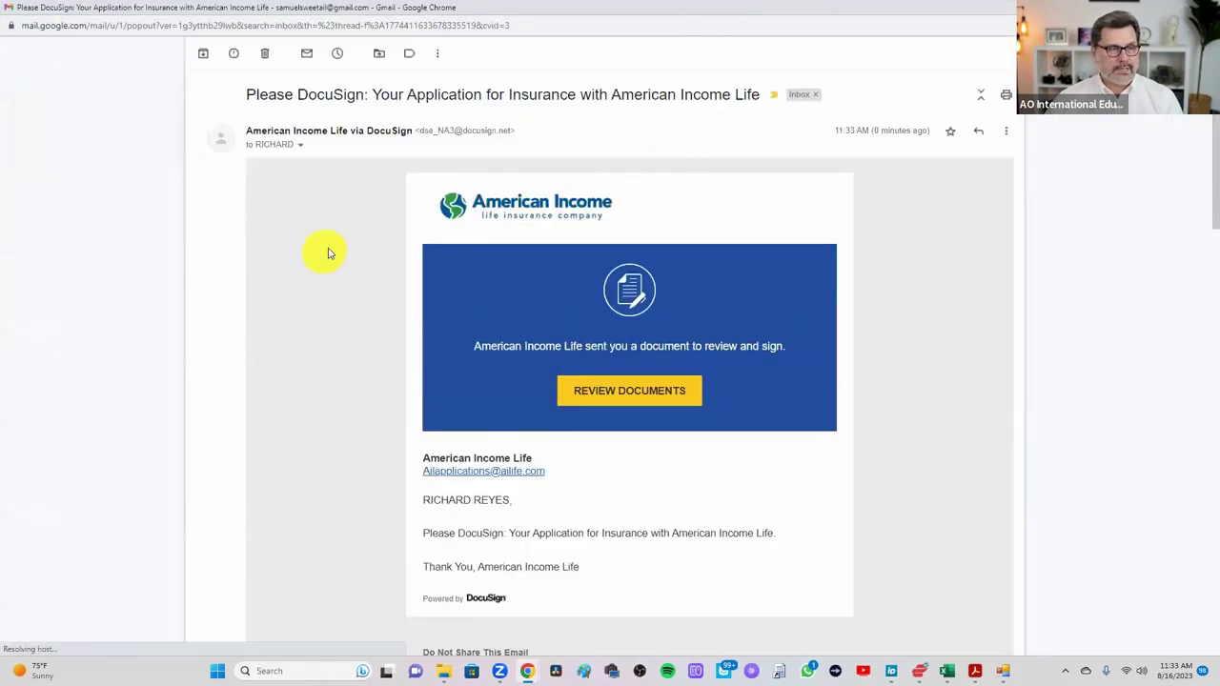
scroll(304, 281, down, 1)
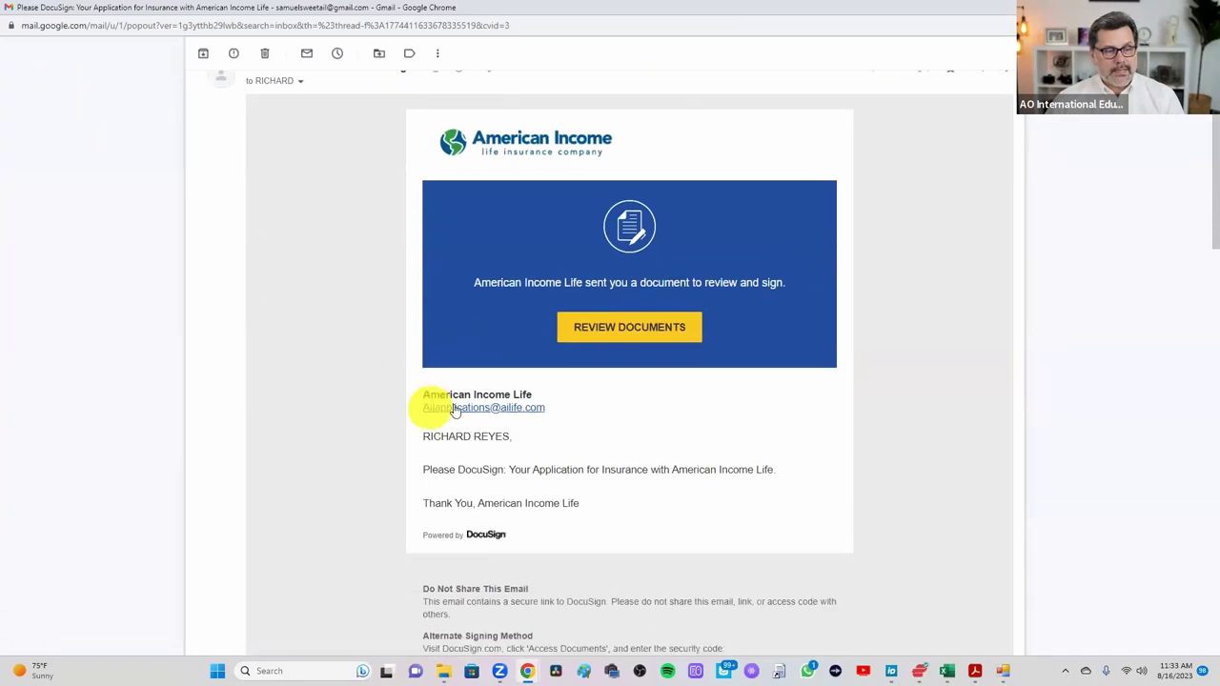
scroll(575, 496, down, 1)
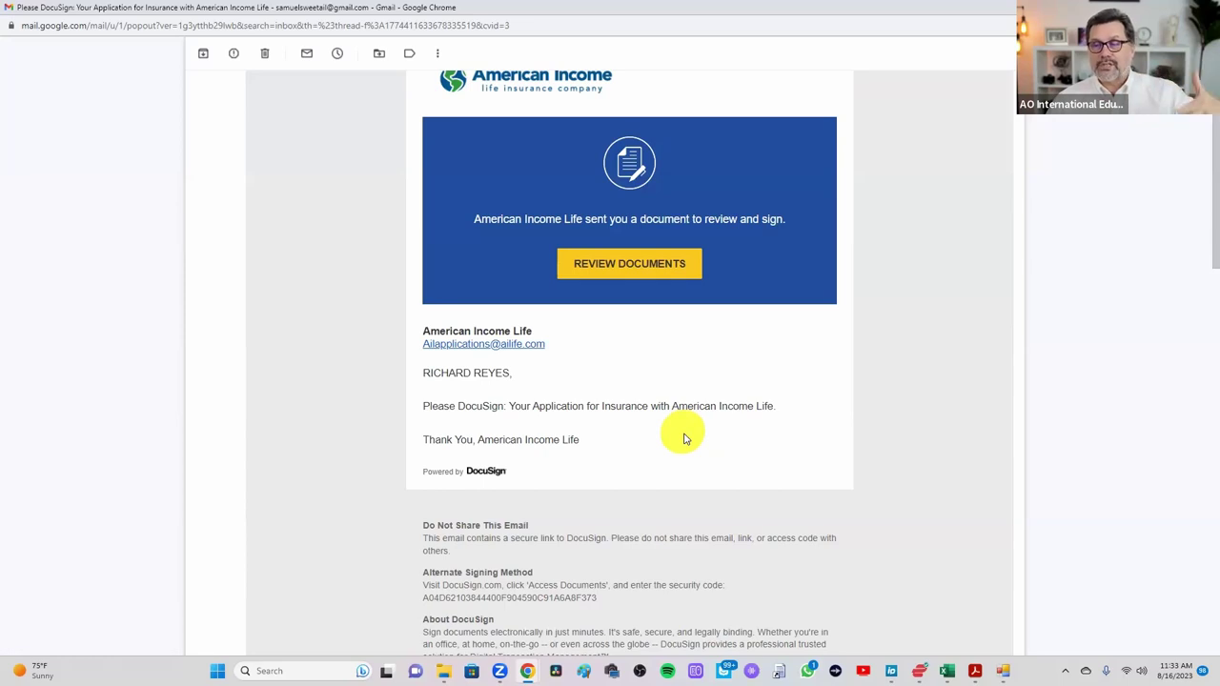
click(611, 272)
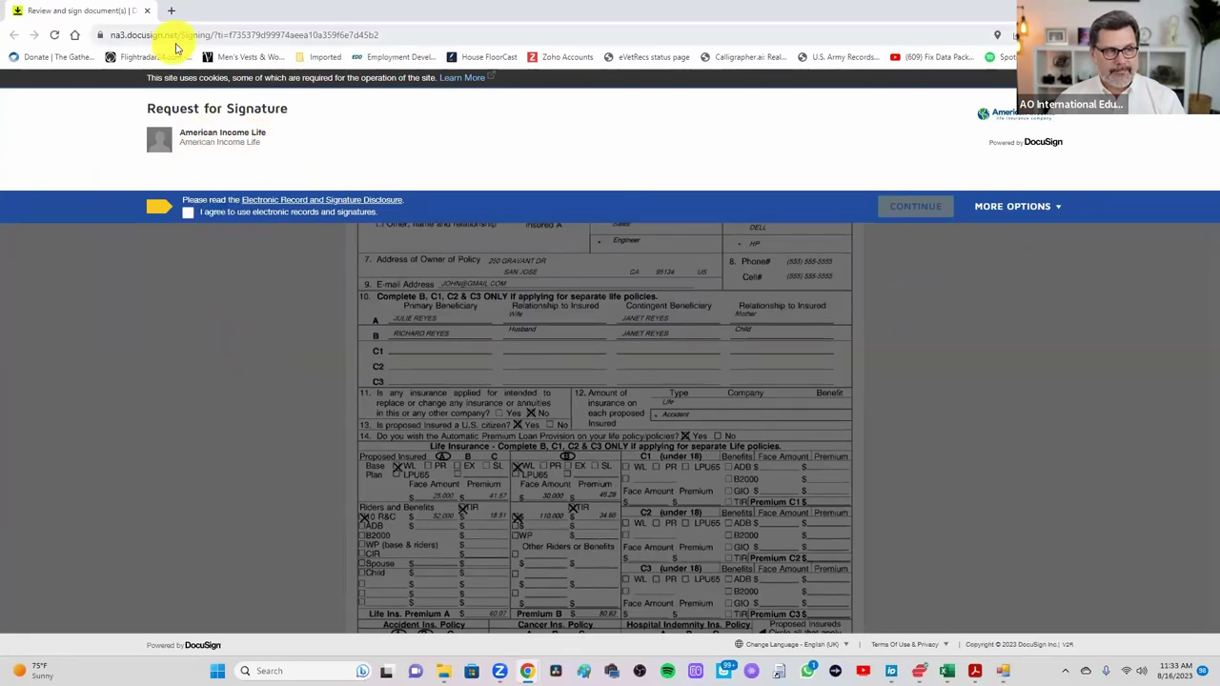
- Agree to electronic records, continue, and jump to the payor signature field
click(188, 214)
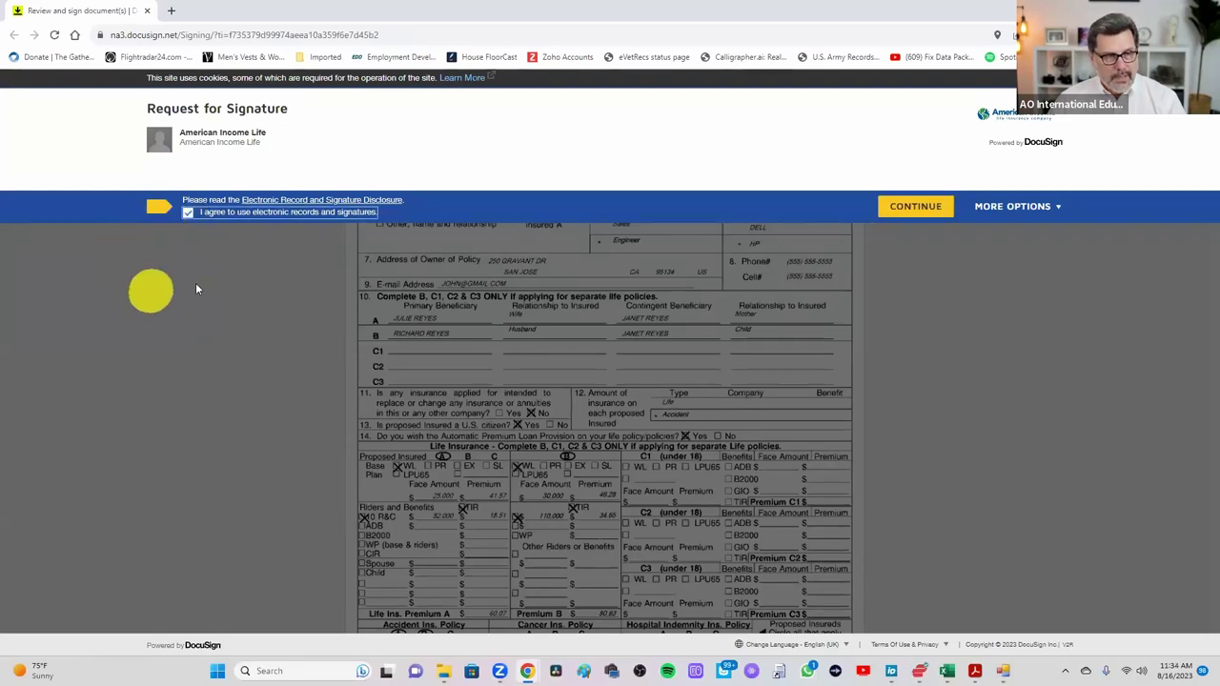
click(929, 218)
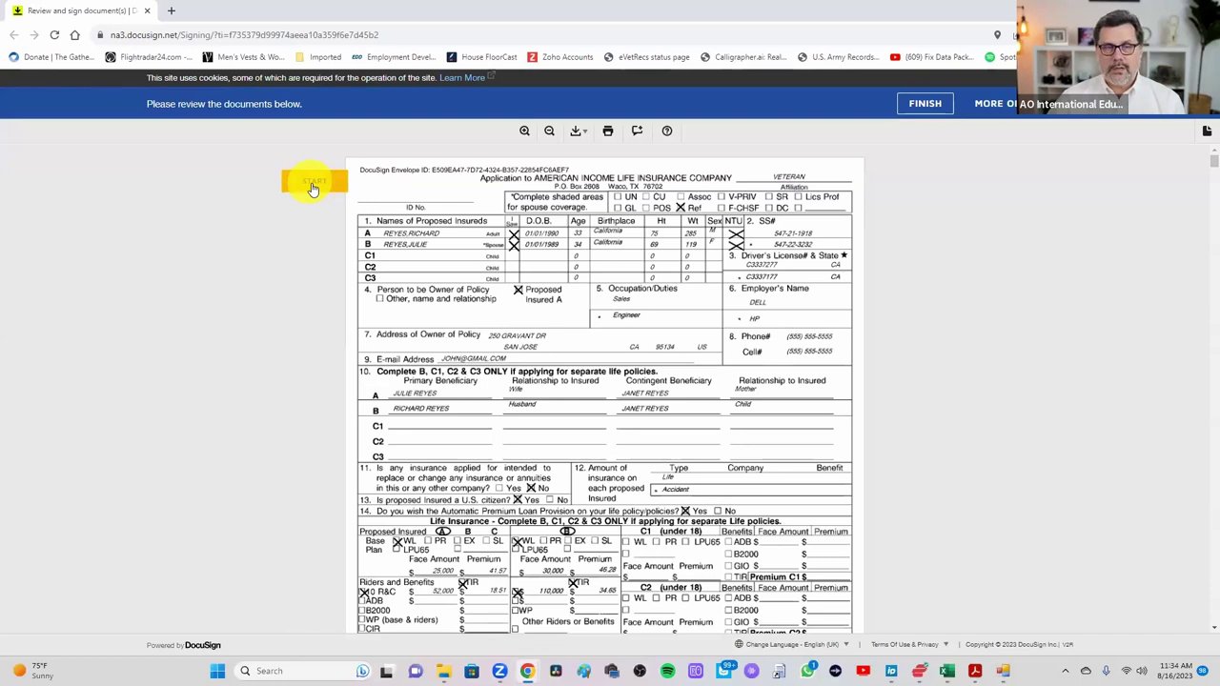
click(311, 184)
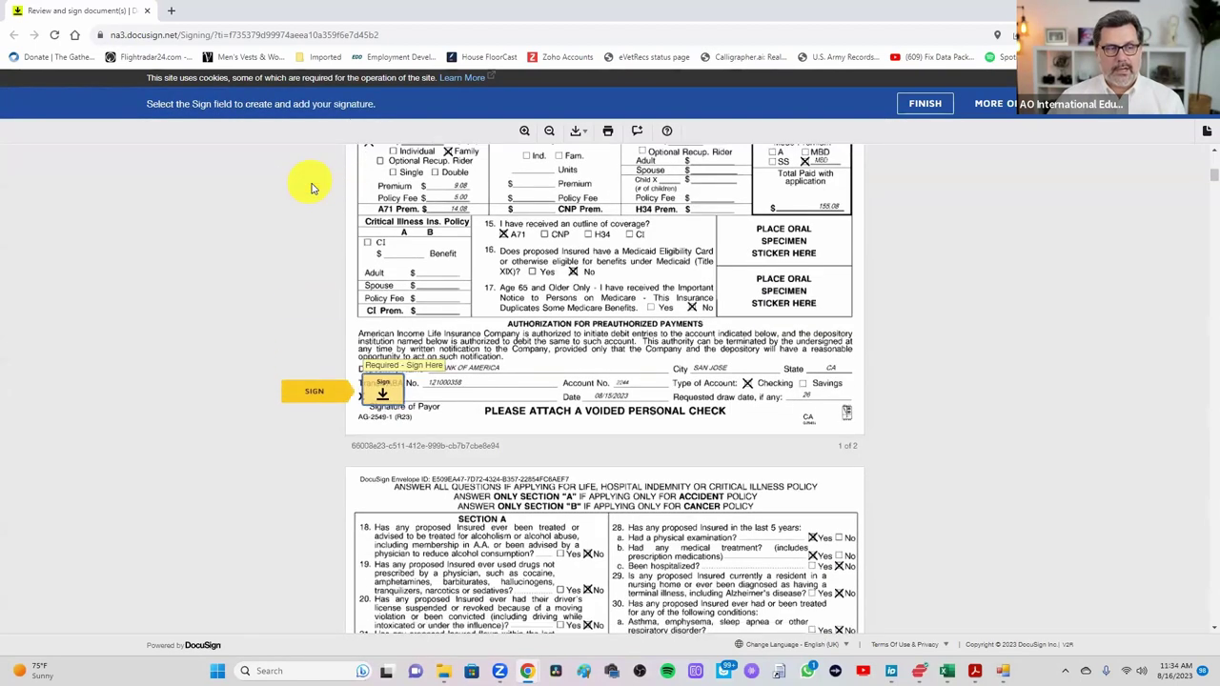
click(314, 394)
scroll(311, 369, up, 15)
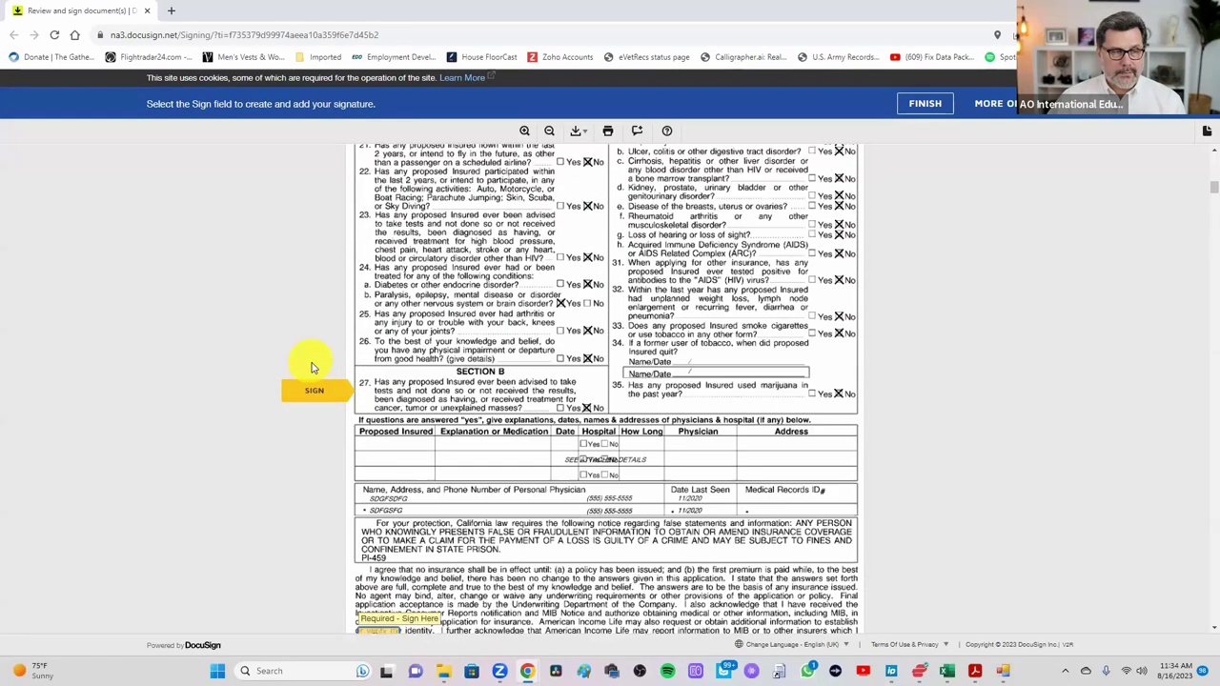
click(314, 370)
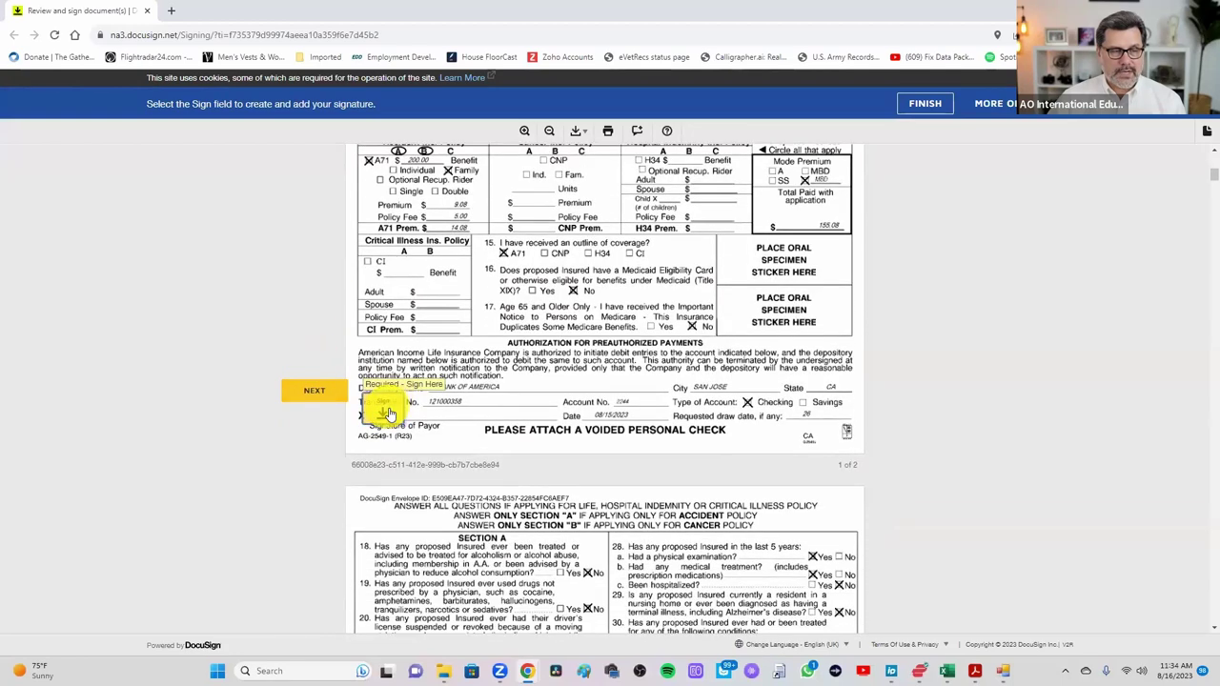
- Adopt the suggested signature and sign payor, insured, medical, replacement, rider and AIDS consent fields
click(387, 408)
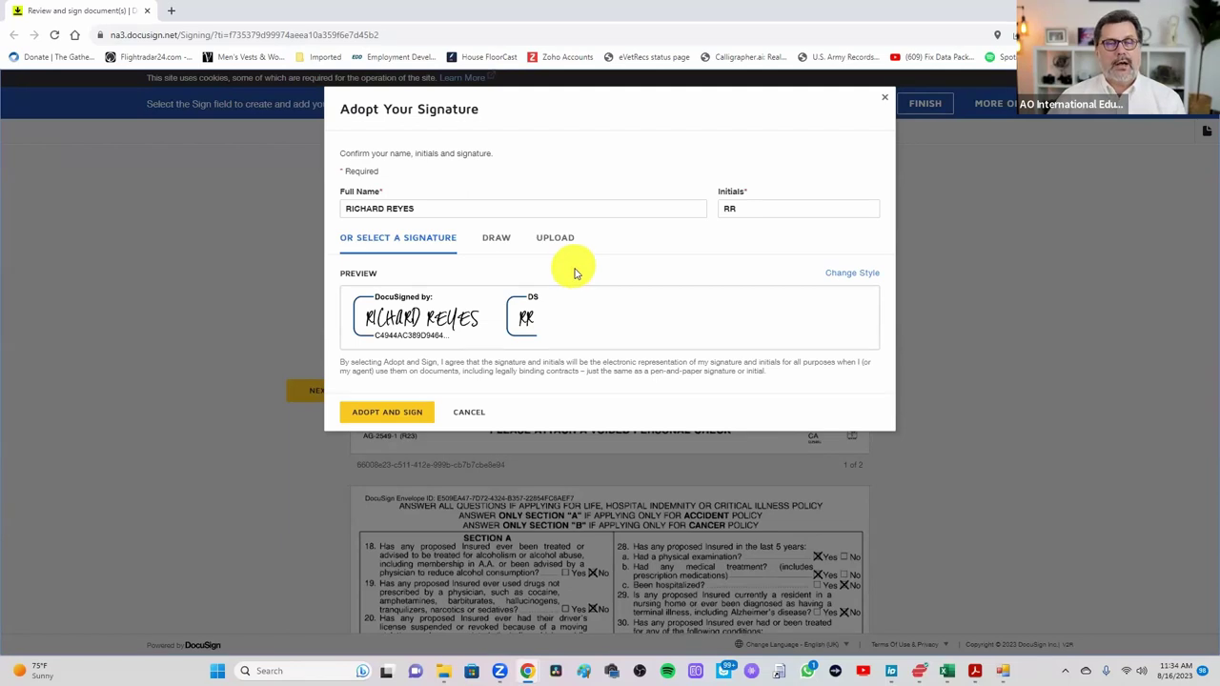
click(388, 413)
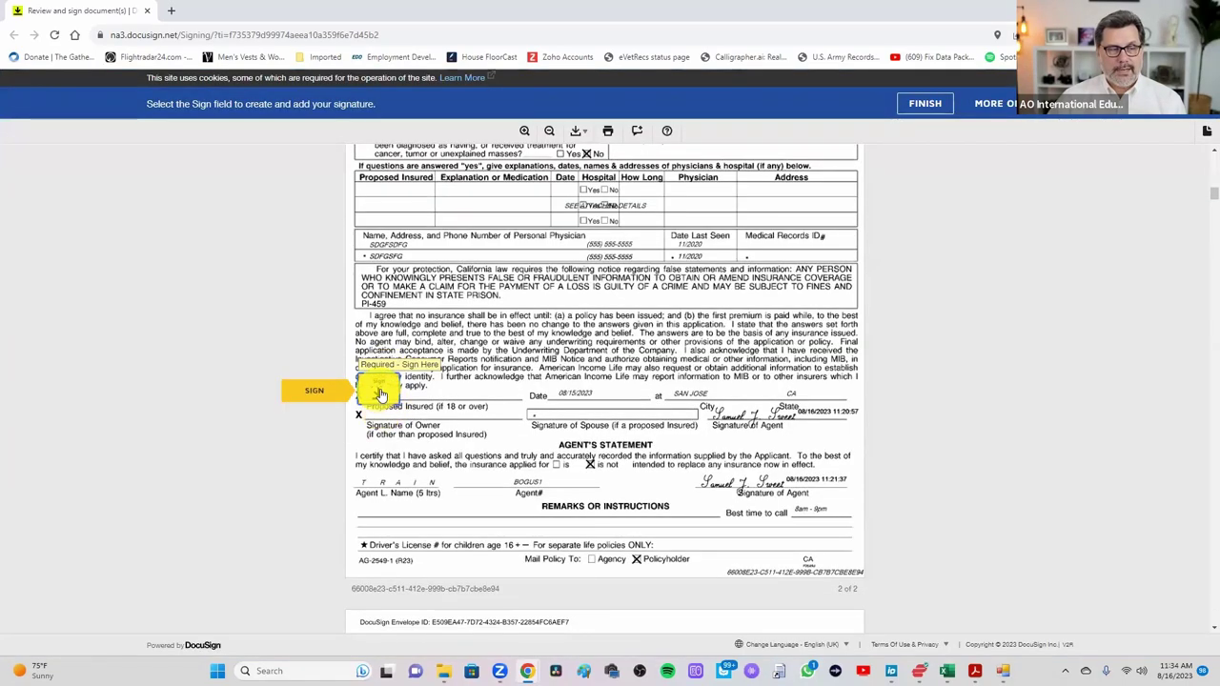
click(381, 393)
click(380, 394)
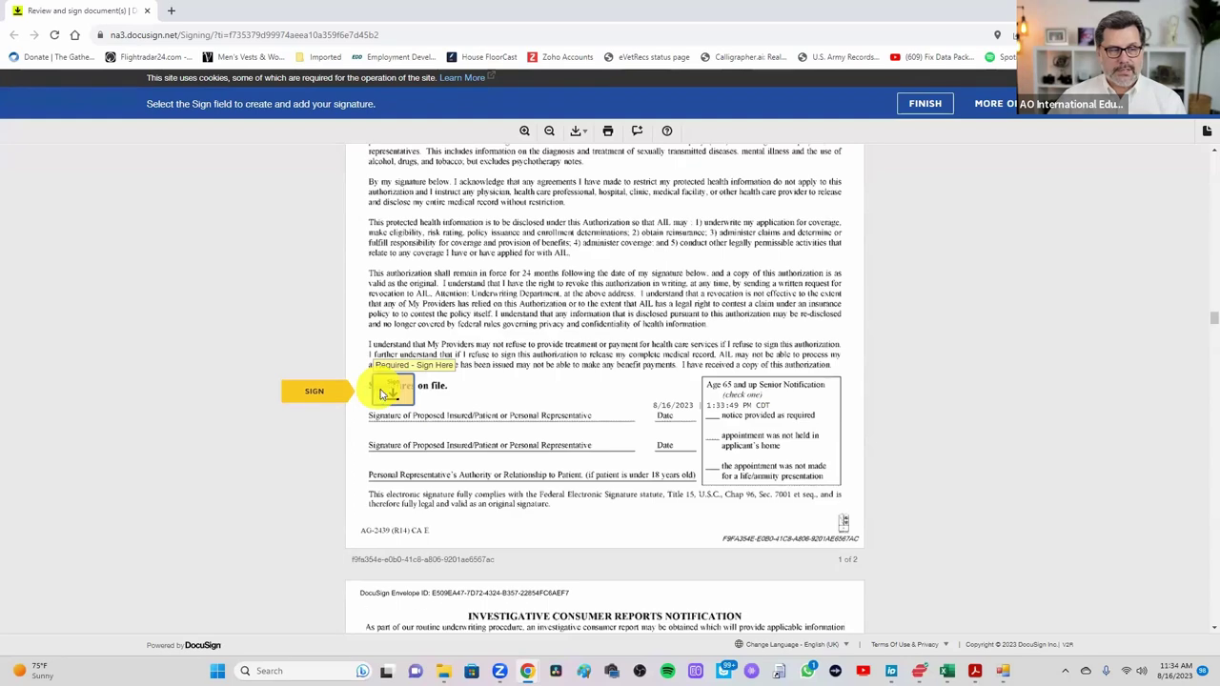
click(381, 394)
click(405, 389)
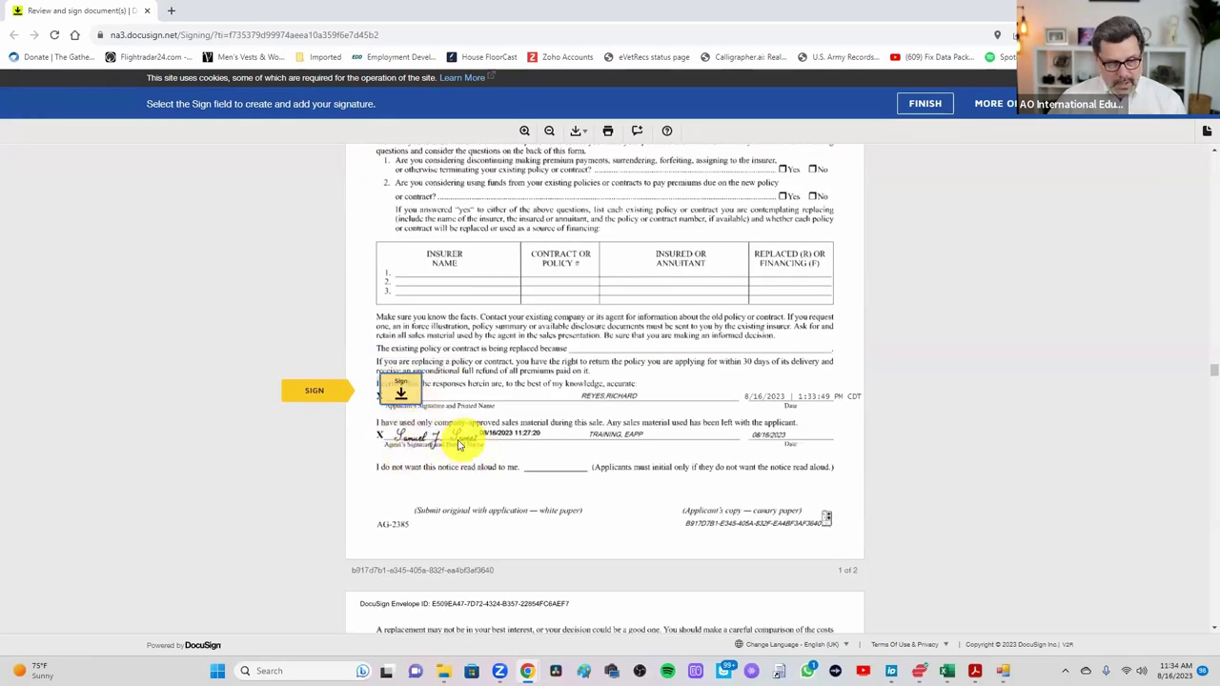
click(400, 389)
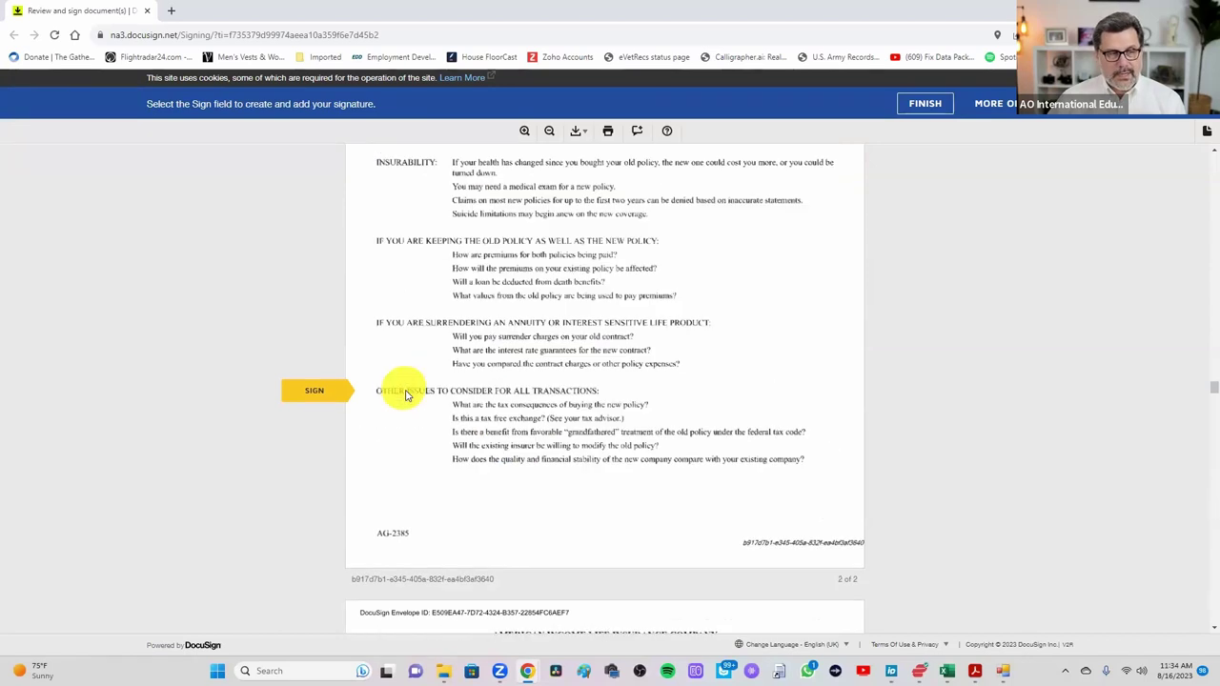
click(413, 397)
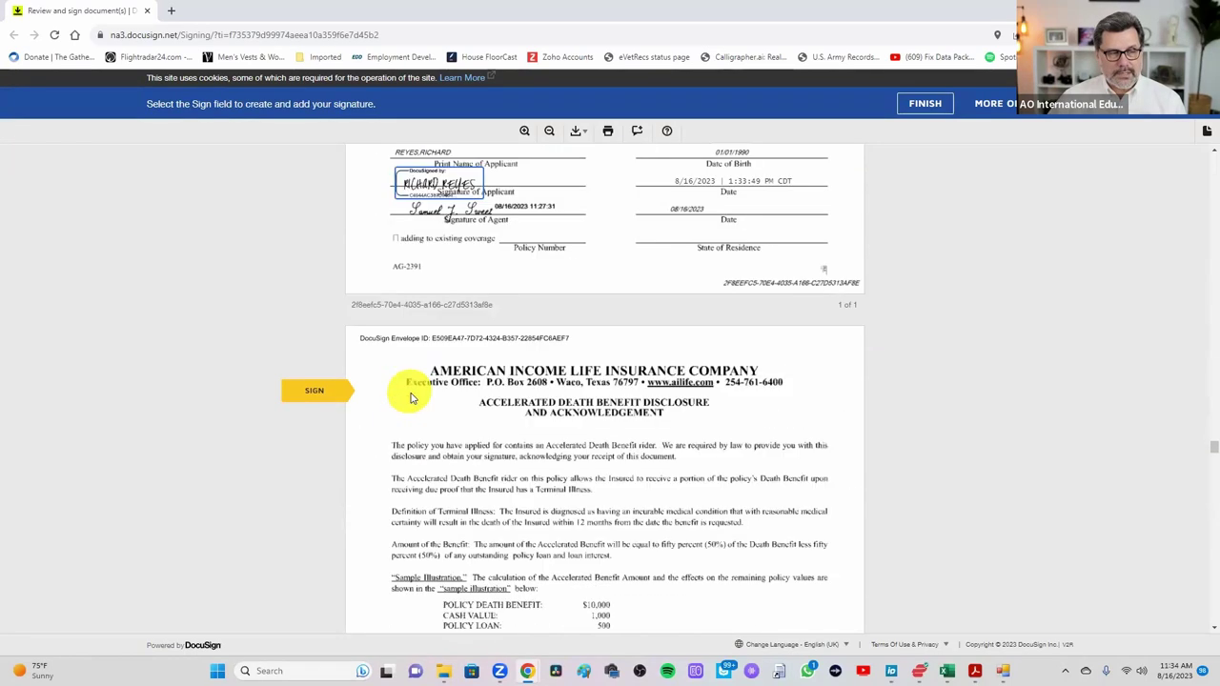
click(412, 400)
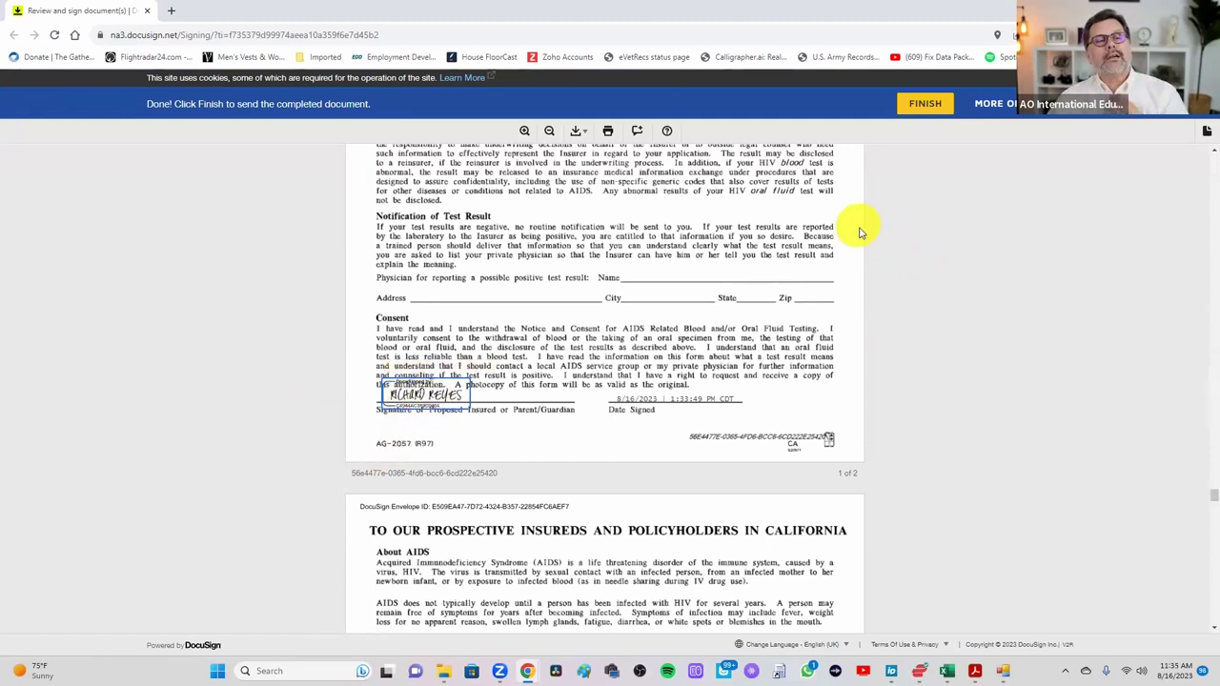
- Finish signing, decline saving a copy with No Thanks, and return to the Gmail request
click(923, 107)
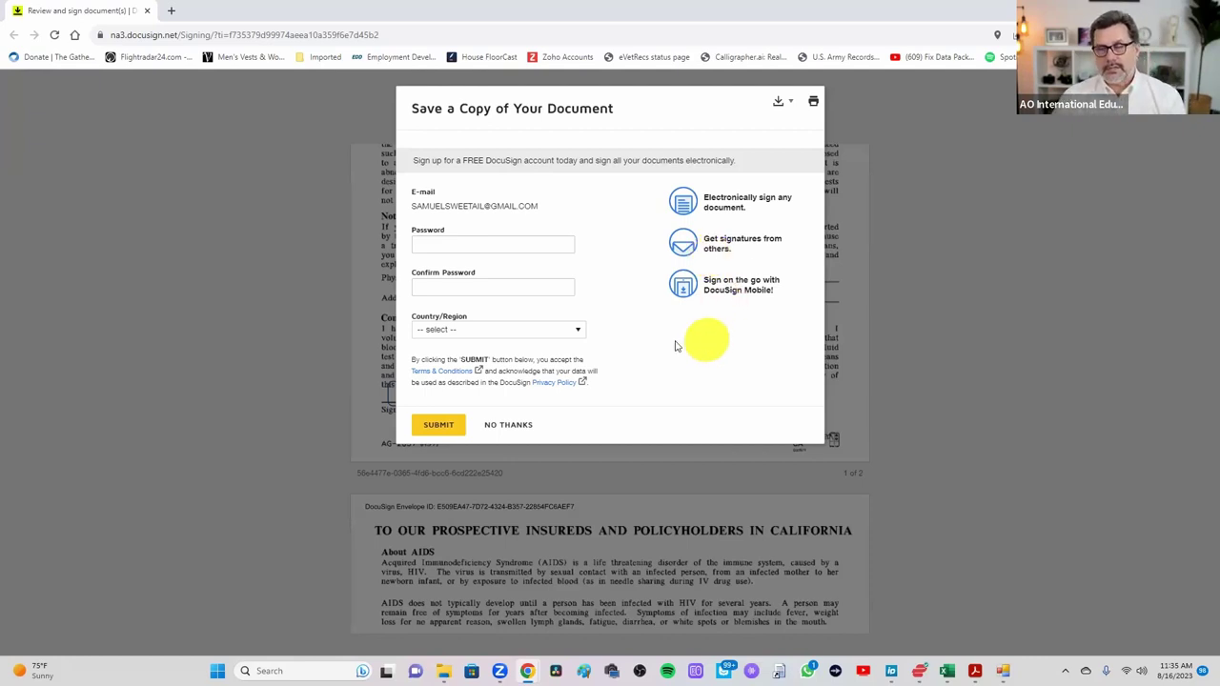
click(512, 424)
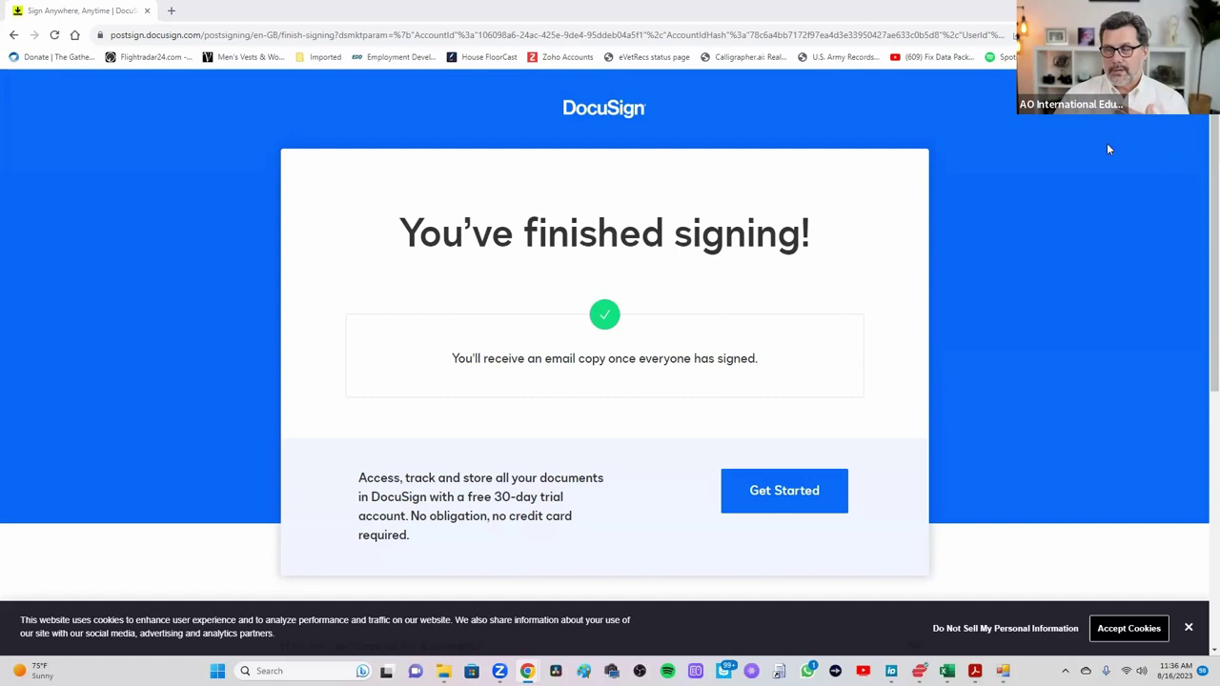
key(alt+Tab)
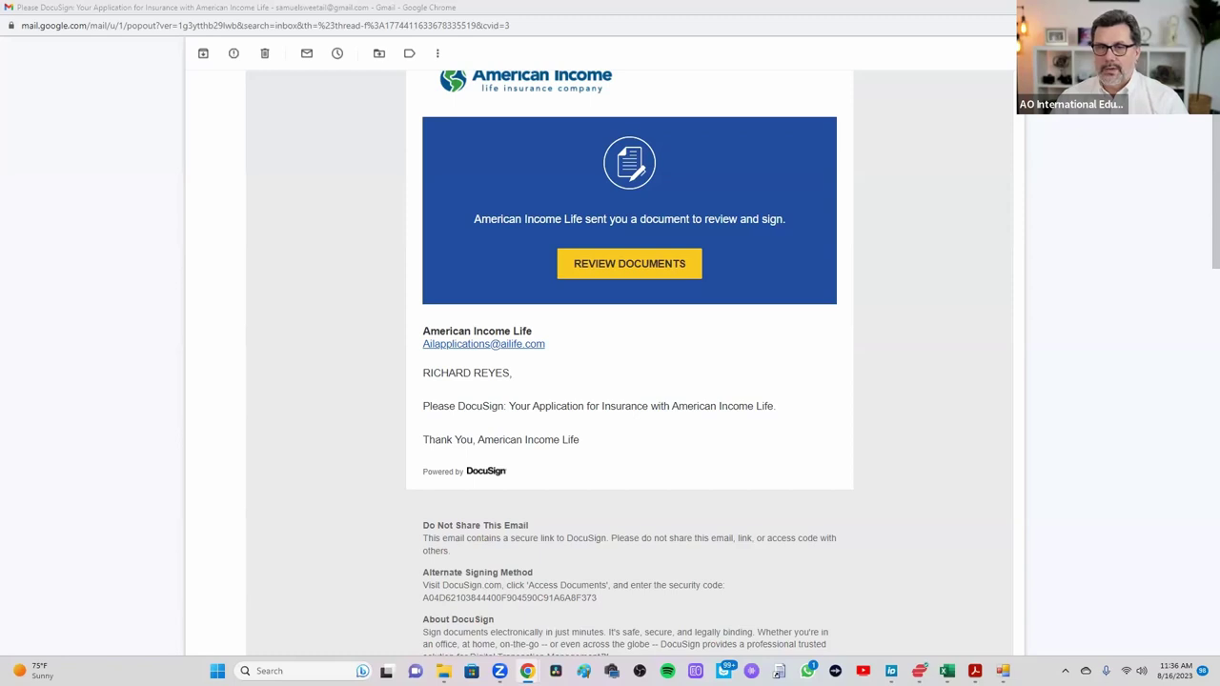
- Reopen the documents as the spouse, accept electronic records, and adopt a signature
click(744, 223)
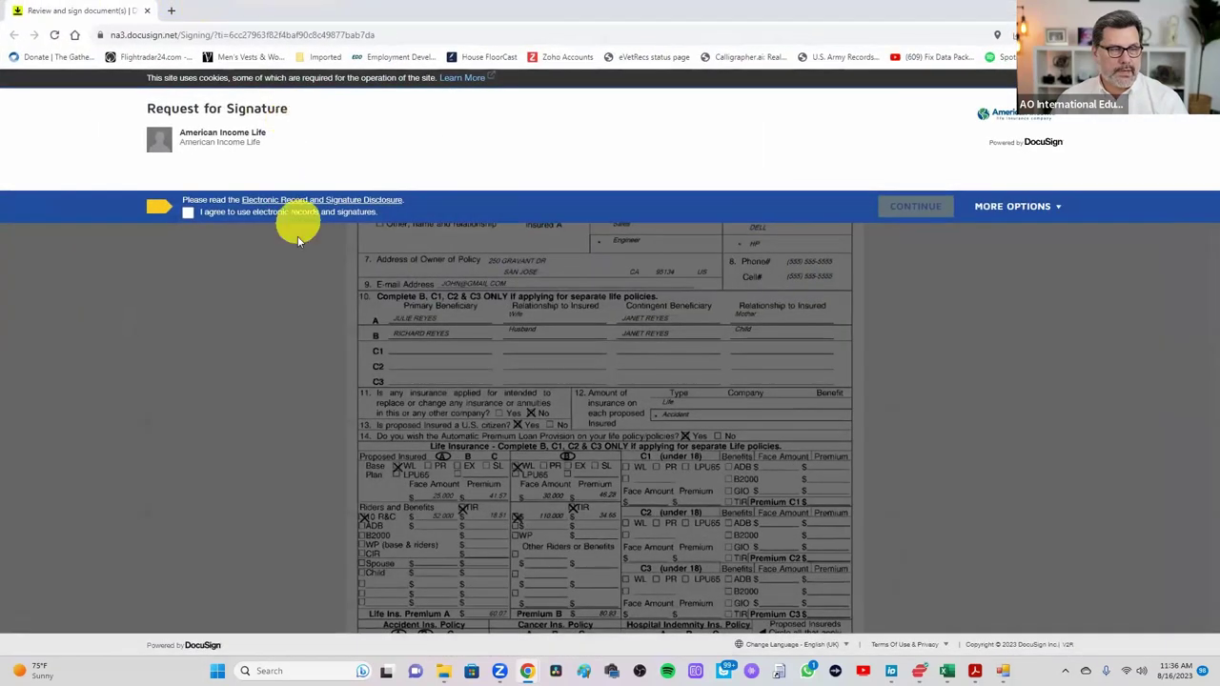
click(187, 213)
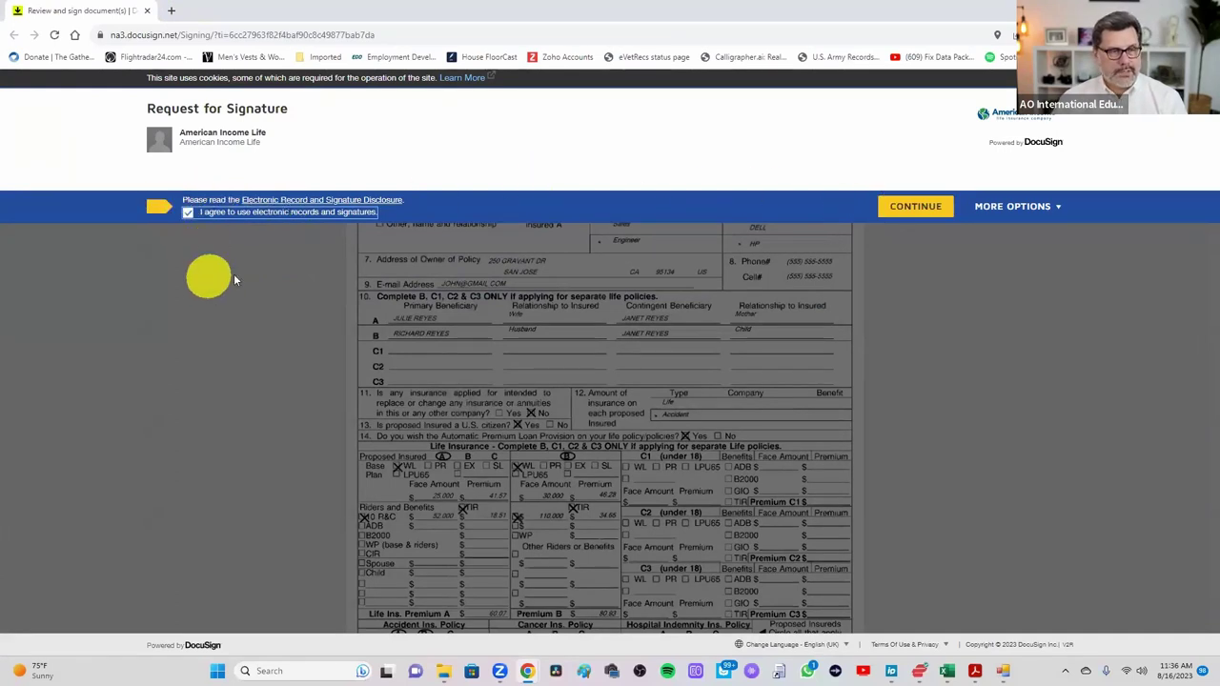
click(923, 206)
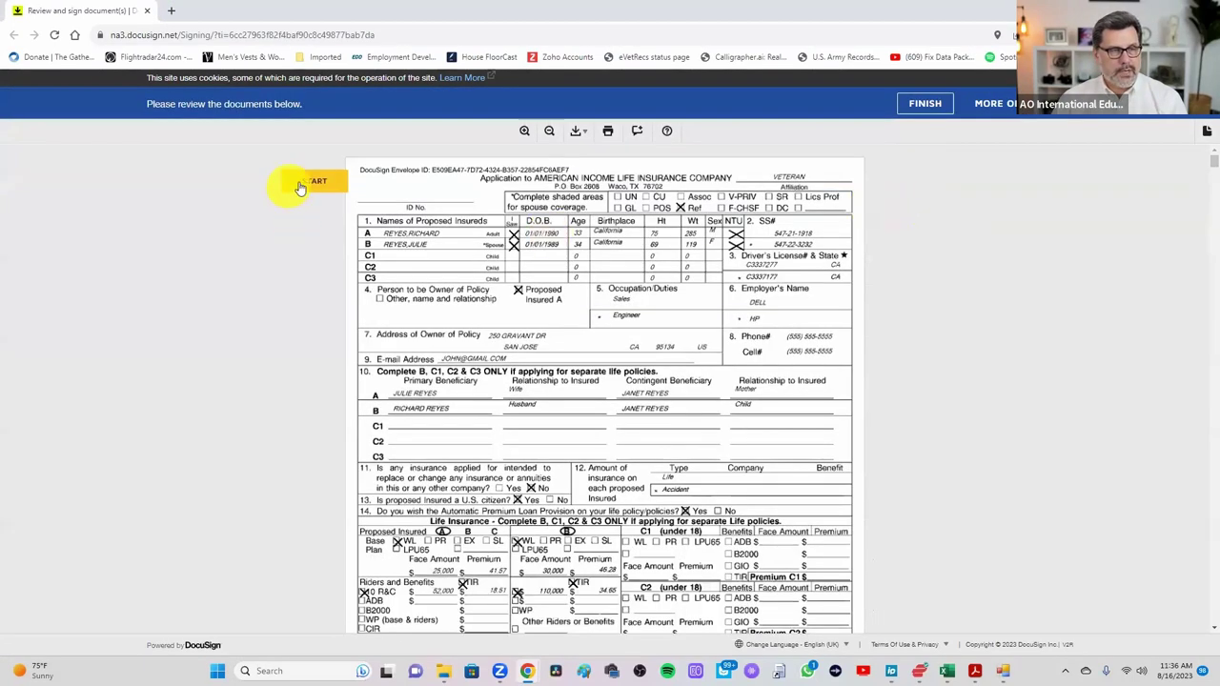
click(301, 186)
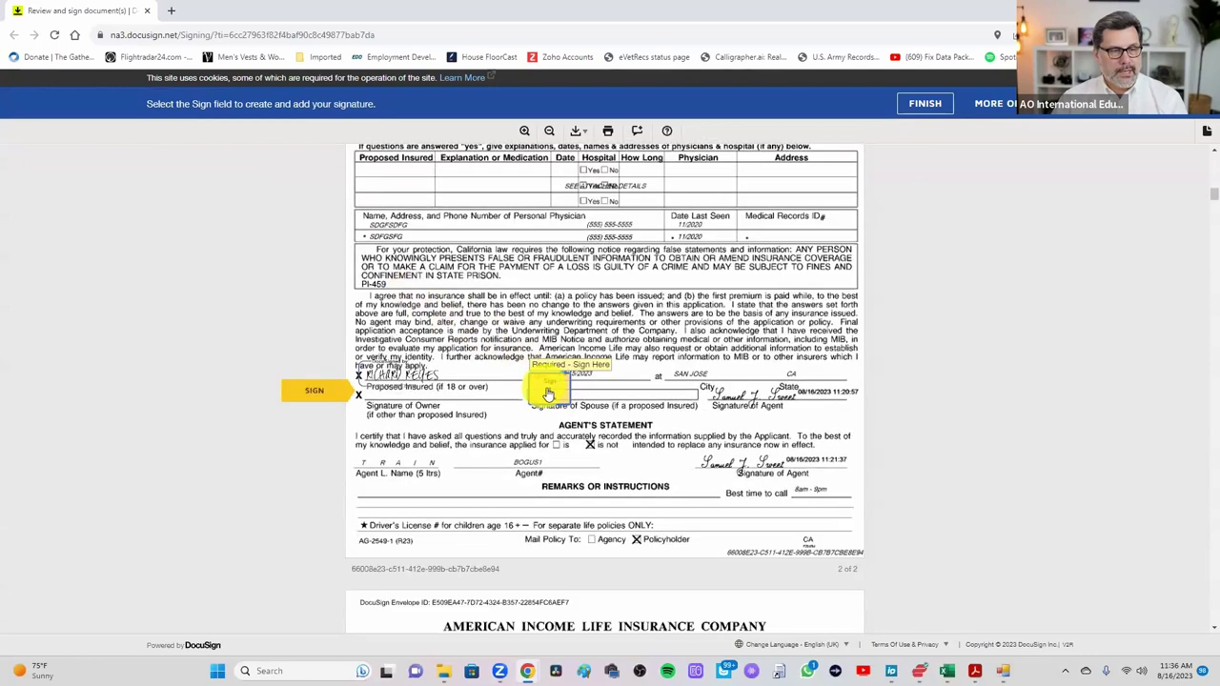
click(551, 392)
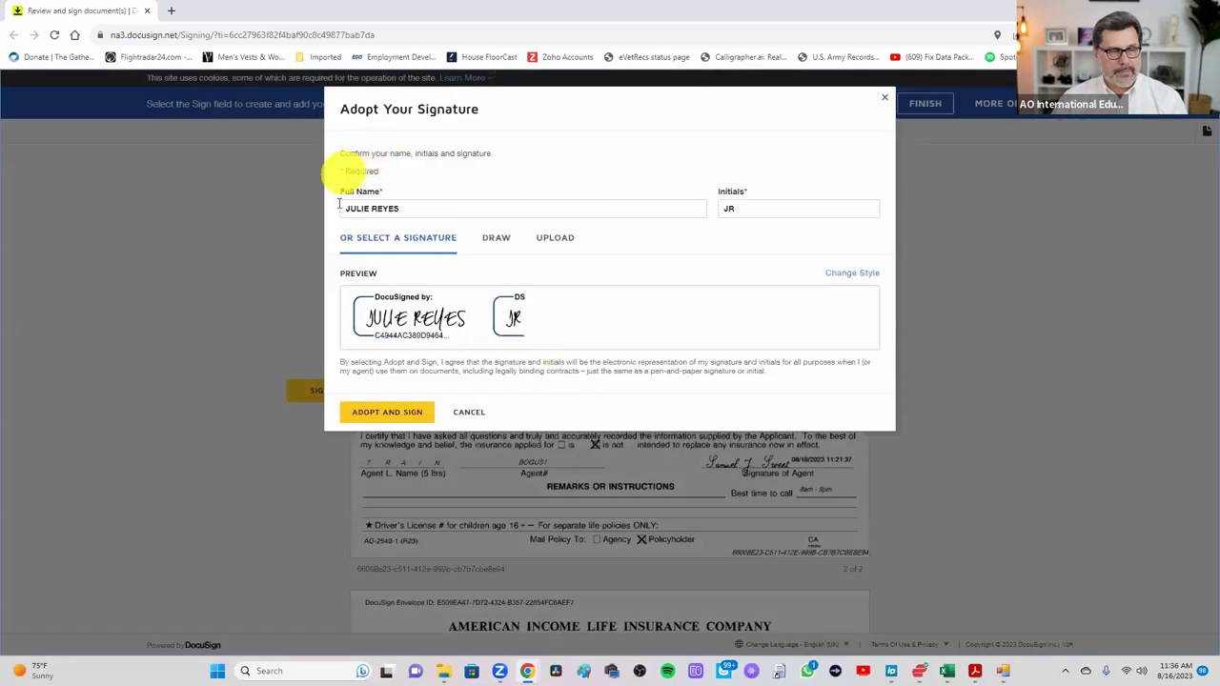
click(392, 411)
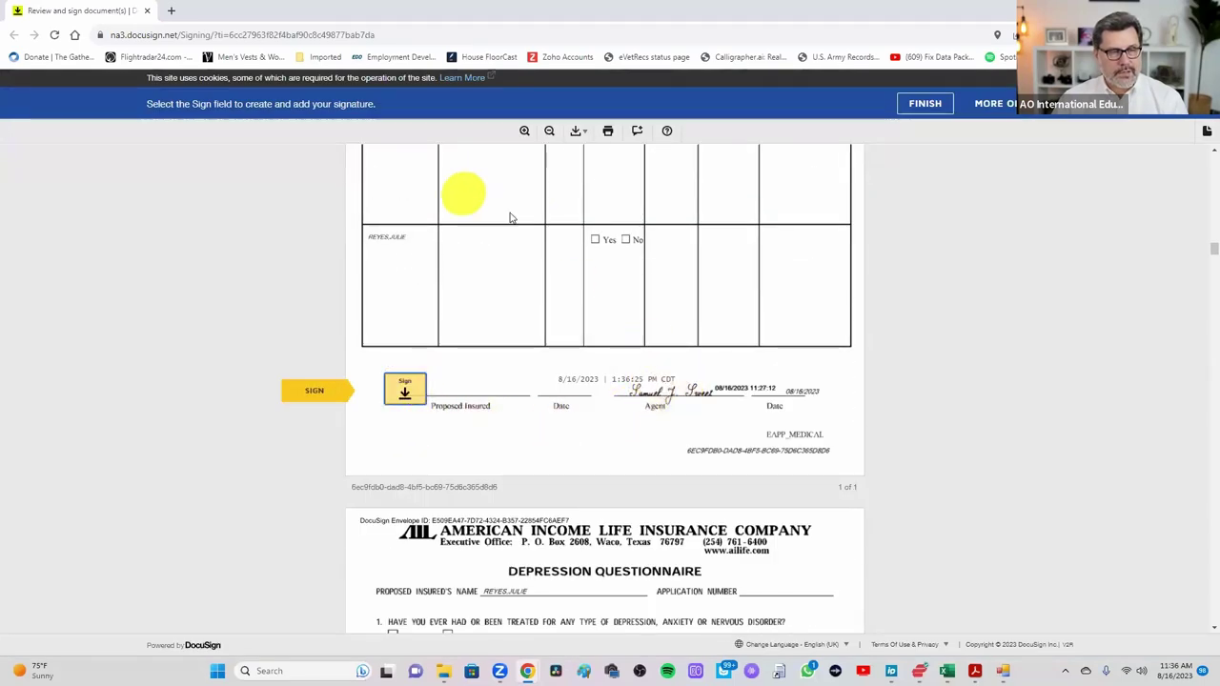
- Sign each of the spouse's remaining Sign Here fields, then finish the document
scroll(492, 255, up, 20)
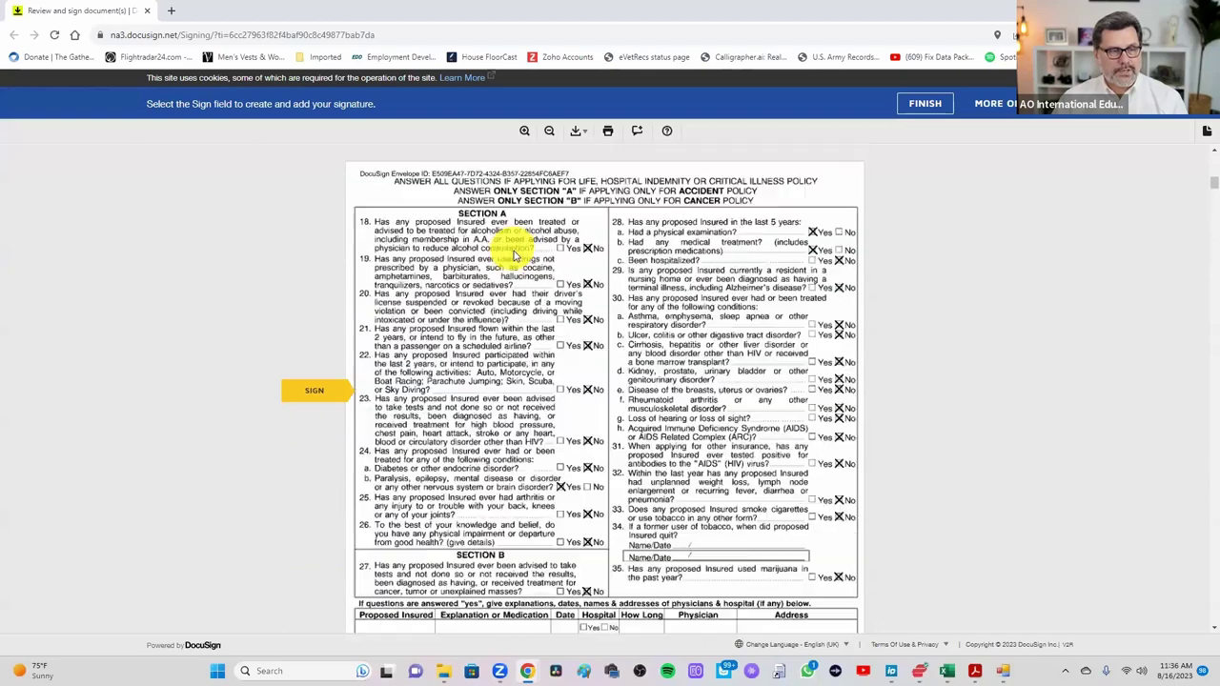
scroll(514, 250, down, 5)
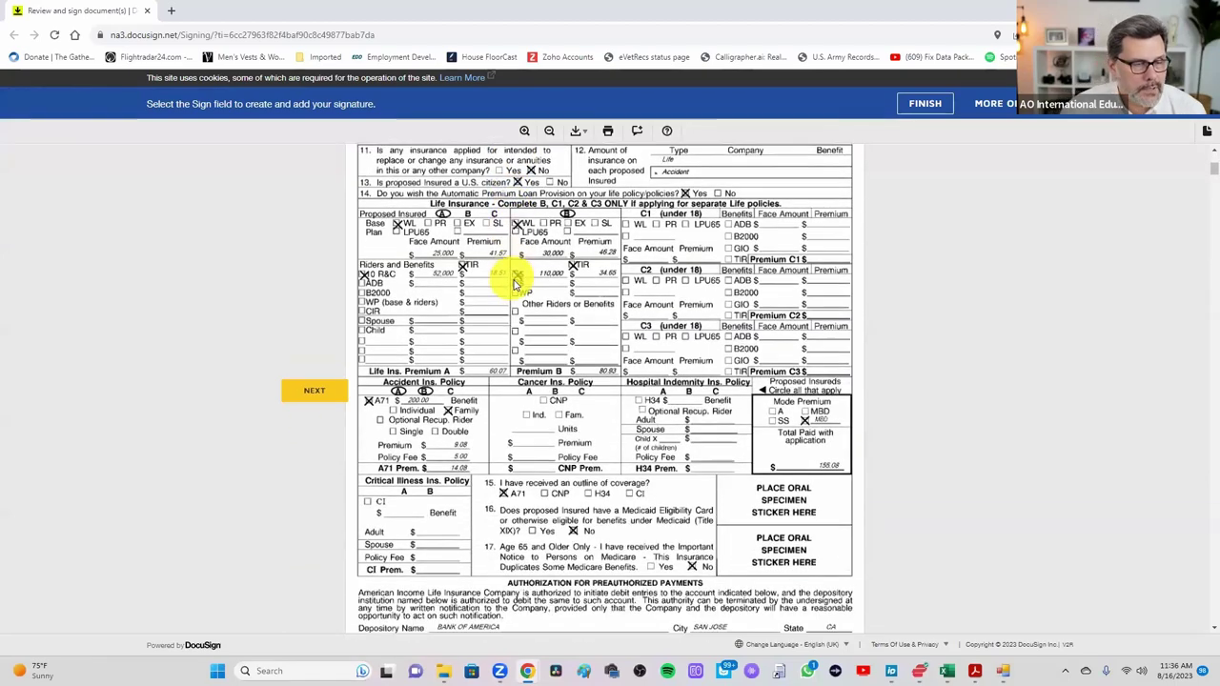
scroll(516, 276, up, 1)
scroll(496, 333, down, 1)
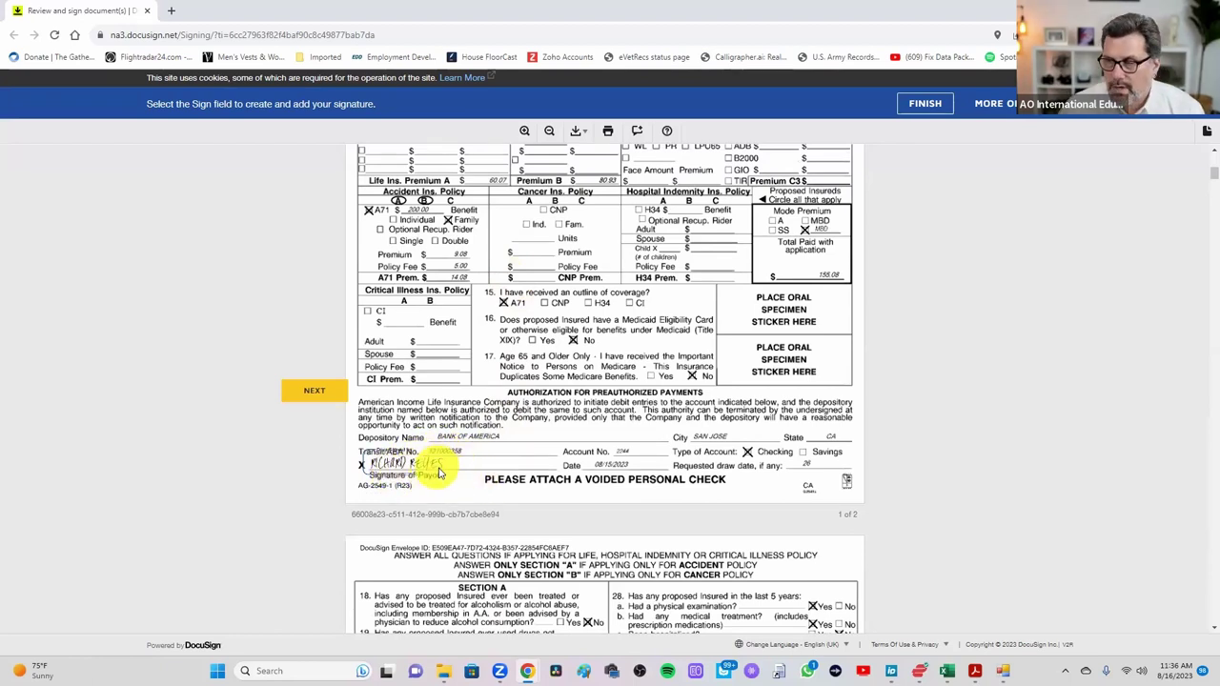
click(317, 393)
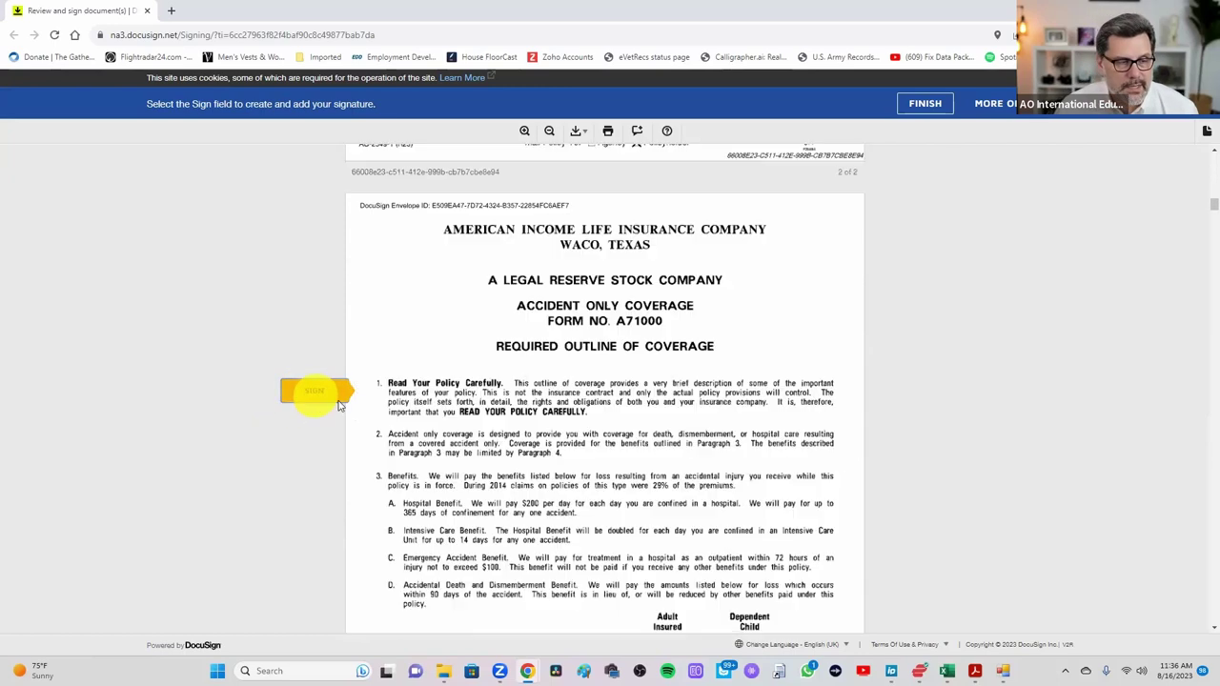
click(395, 390)
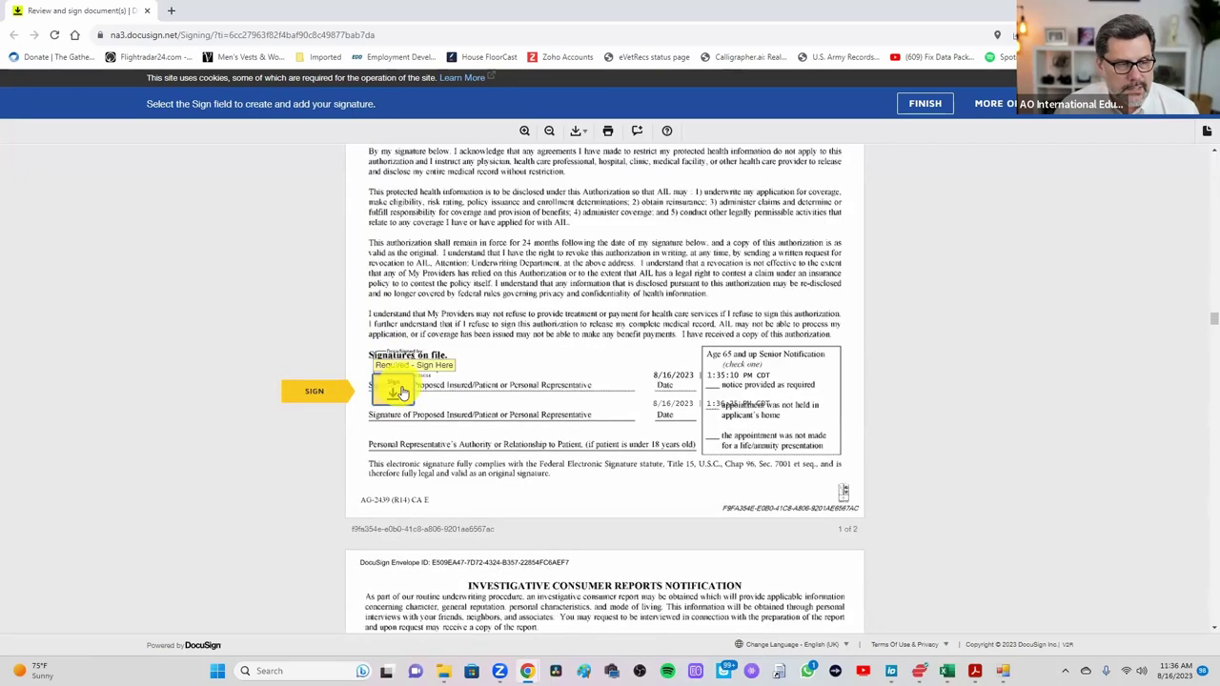
click(401, 392)
click(428, 390)
click(430, 393)
click(413, 392)
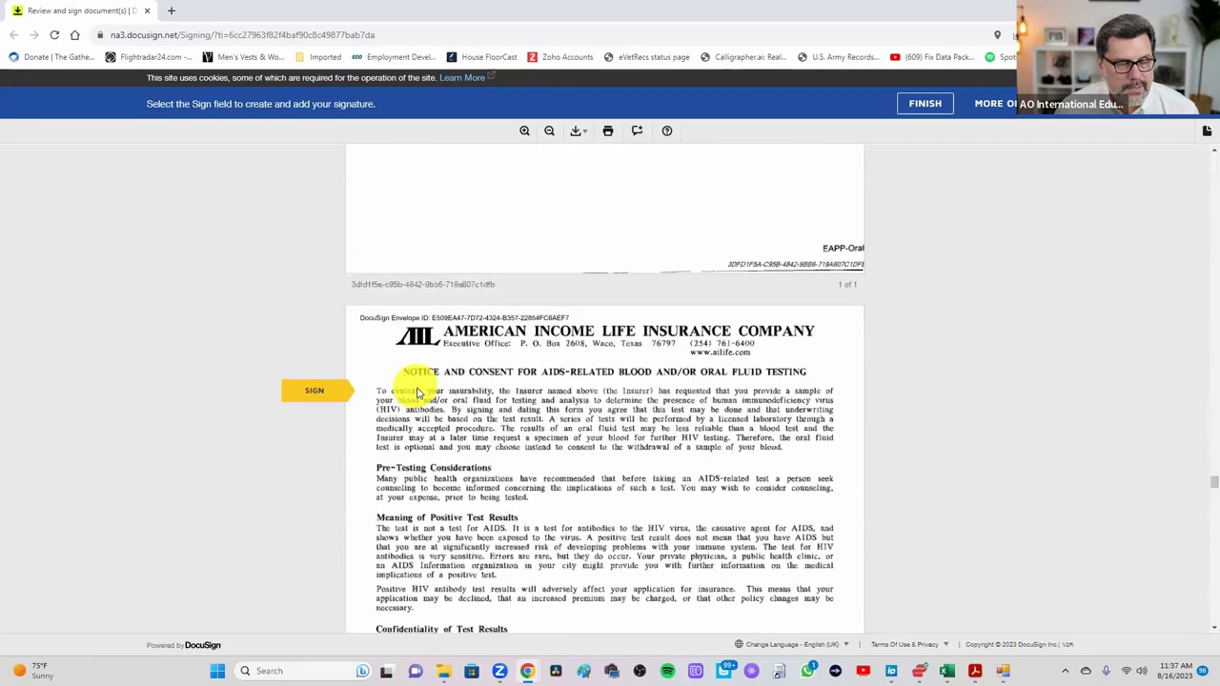
click(422, 393)
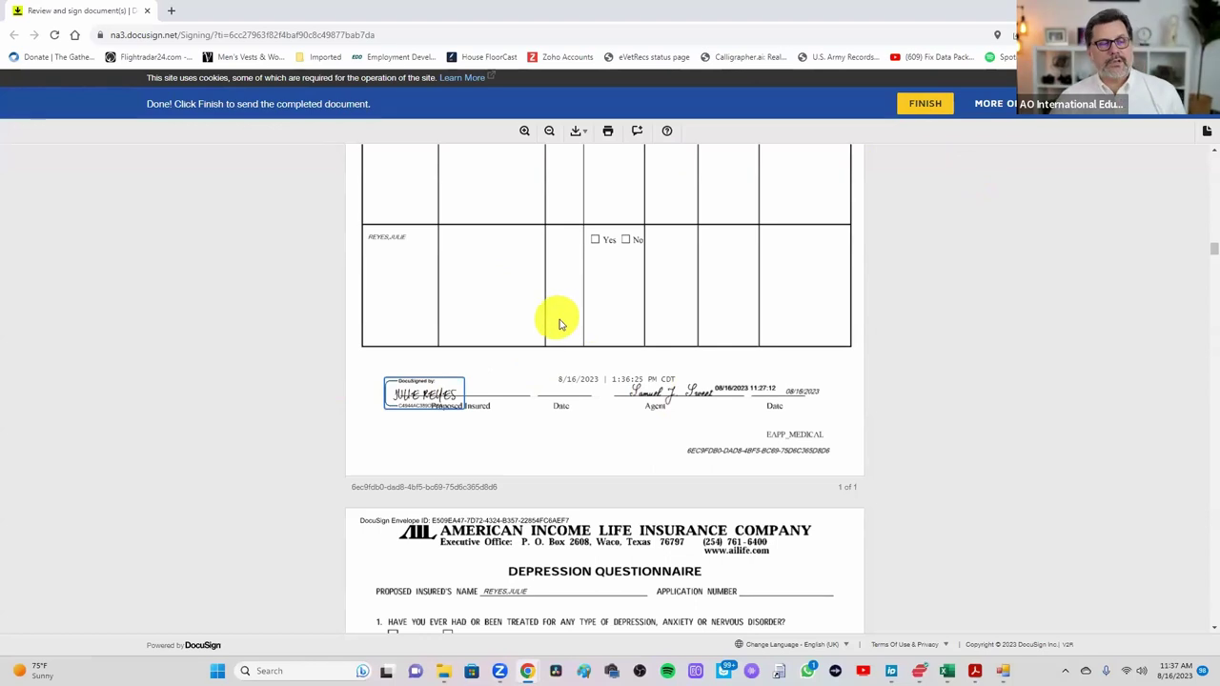
click(918, 110)
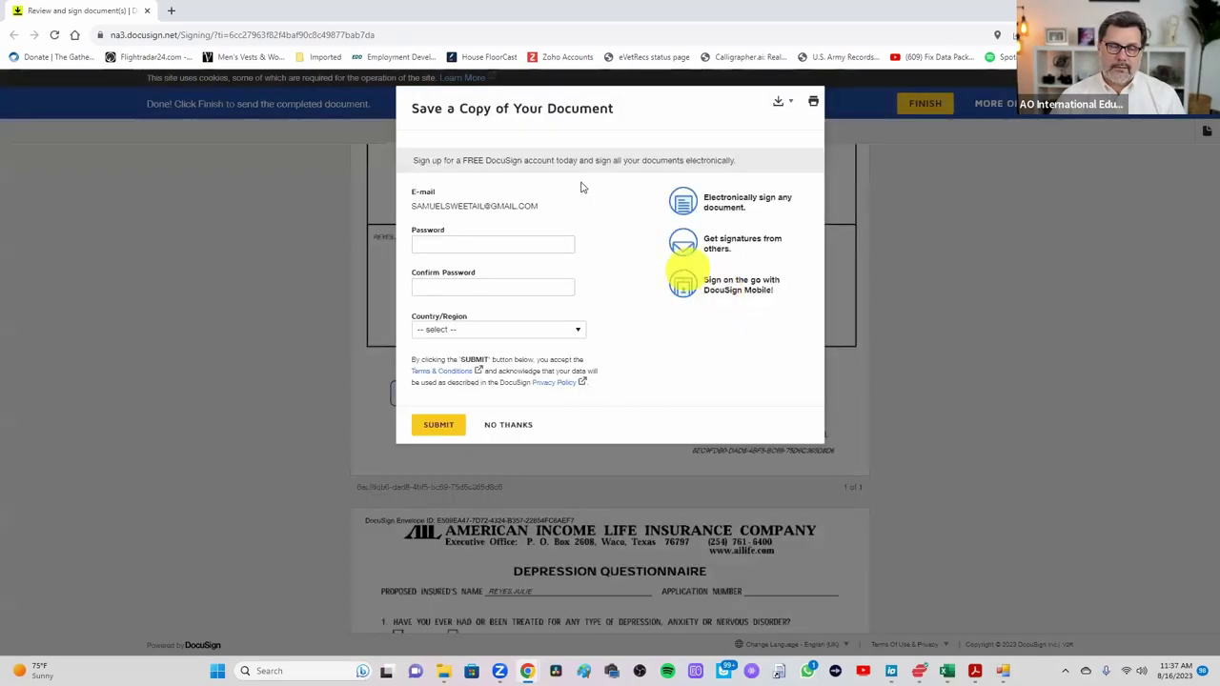
- Choose No Thanks on the Save a Copy of Your Document prompt
click(508, 424)
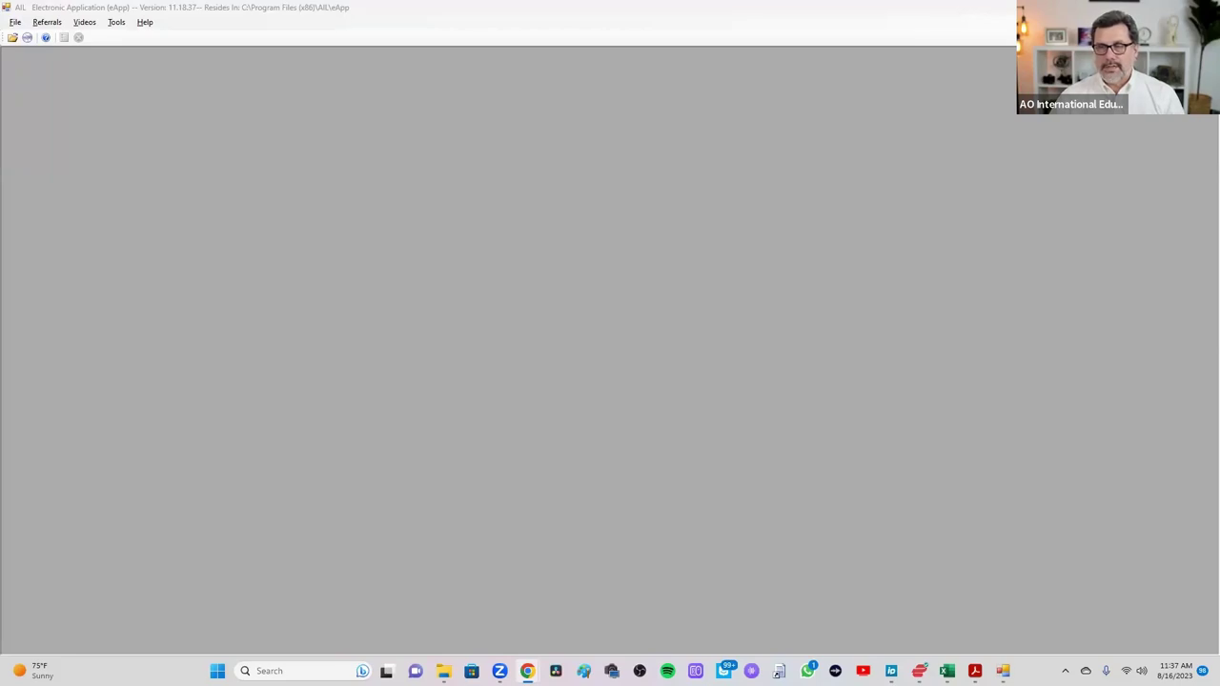
- Maximize and read DocuSign's all-parties-signed completion email in Gmail, then close the popout
drag(593, 19, 593, 6)
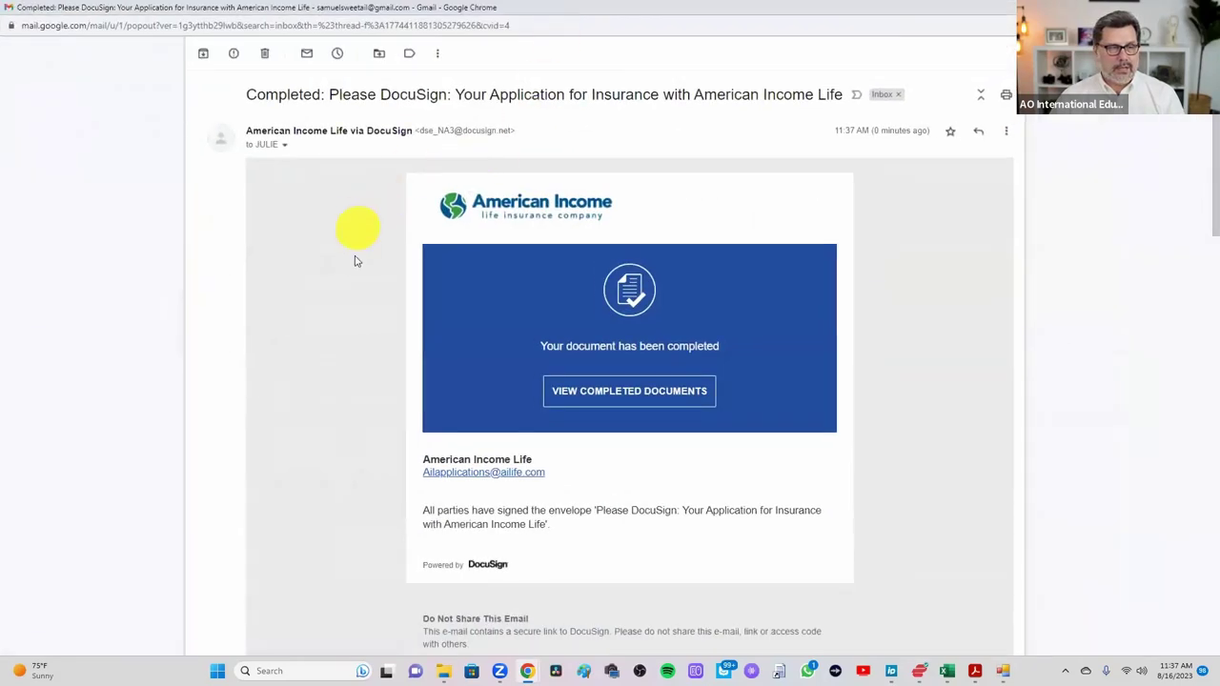
scroll(353, 257, down, 1)
scroll(357, 271, down, 1)
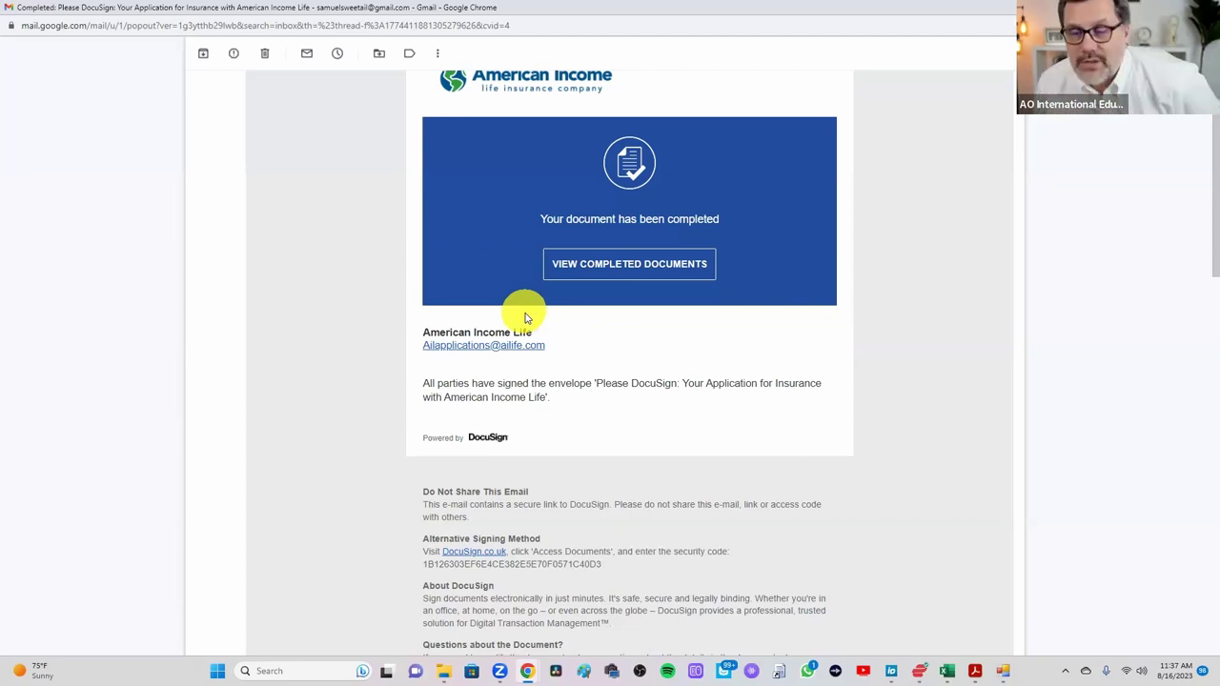
click(997, 8)
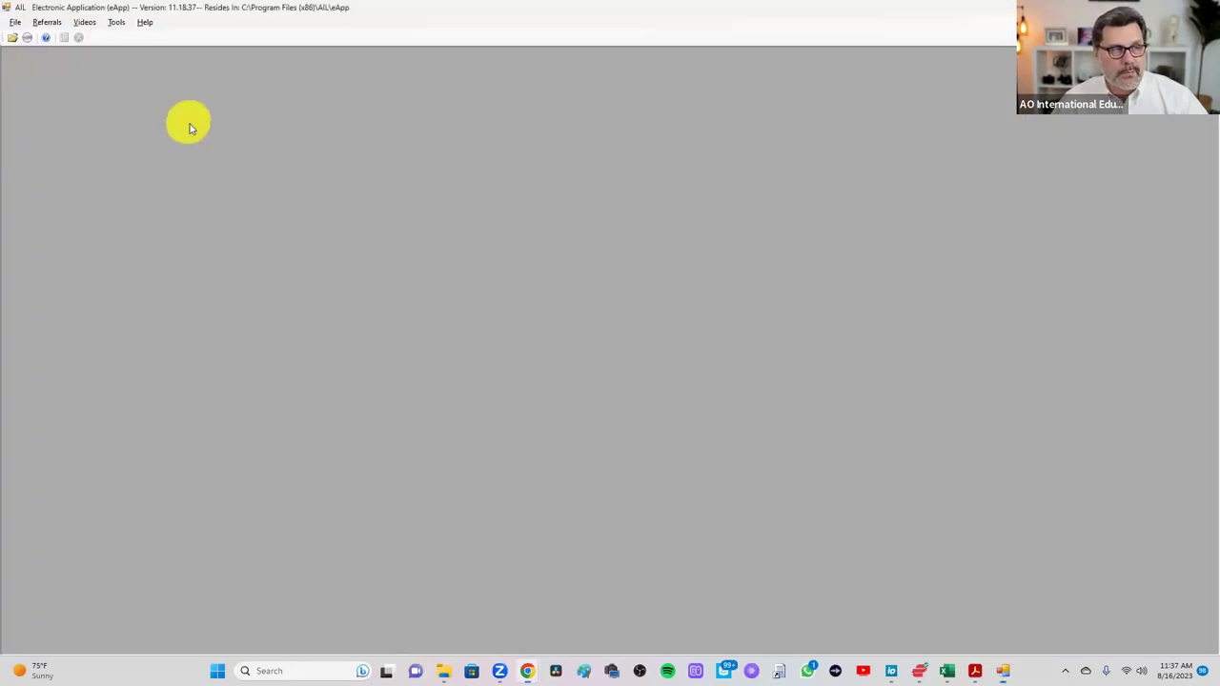
- Open the Submit Sales / Sales Status Screen, showing 0 incomplete sales and 0 ready for transfer
click(16, 25)
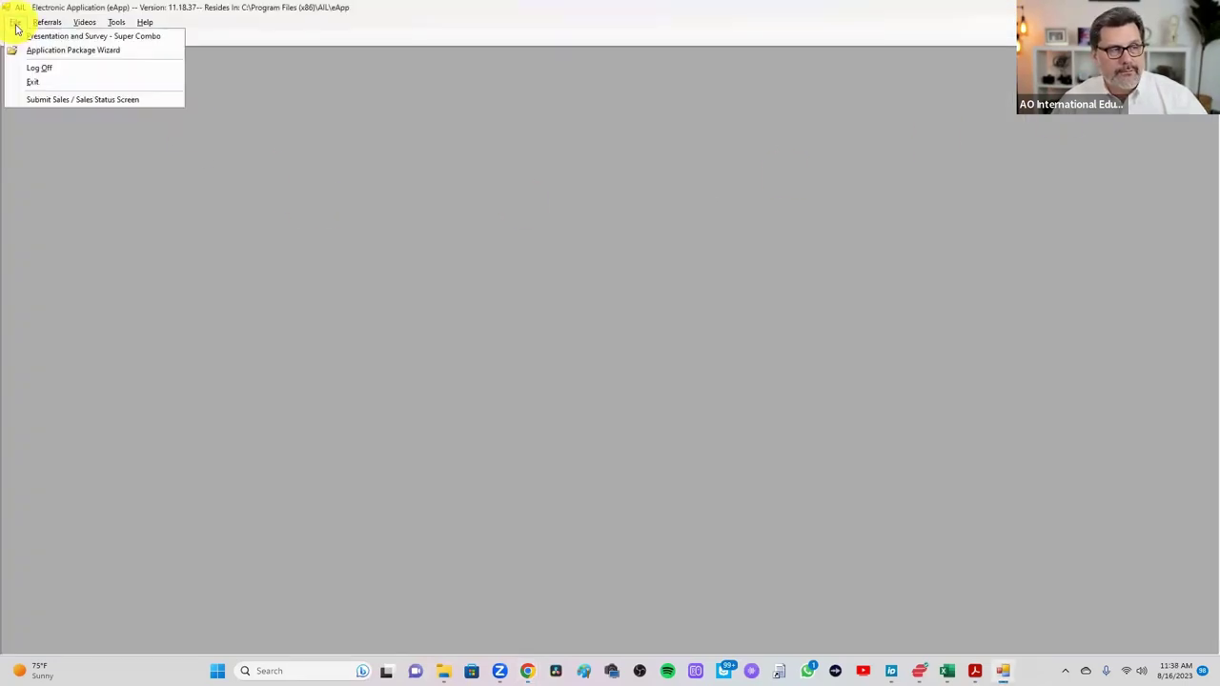
click(34, 100)
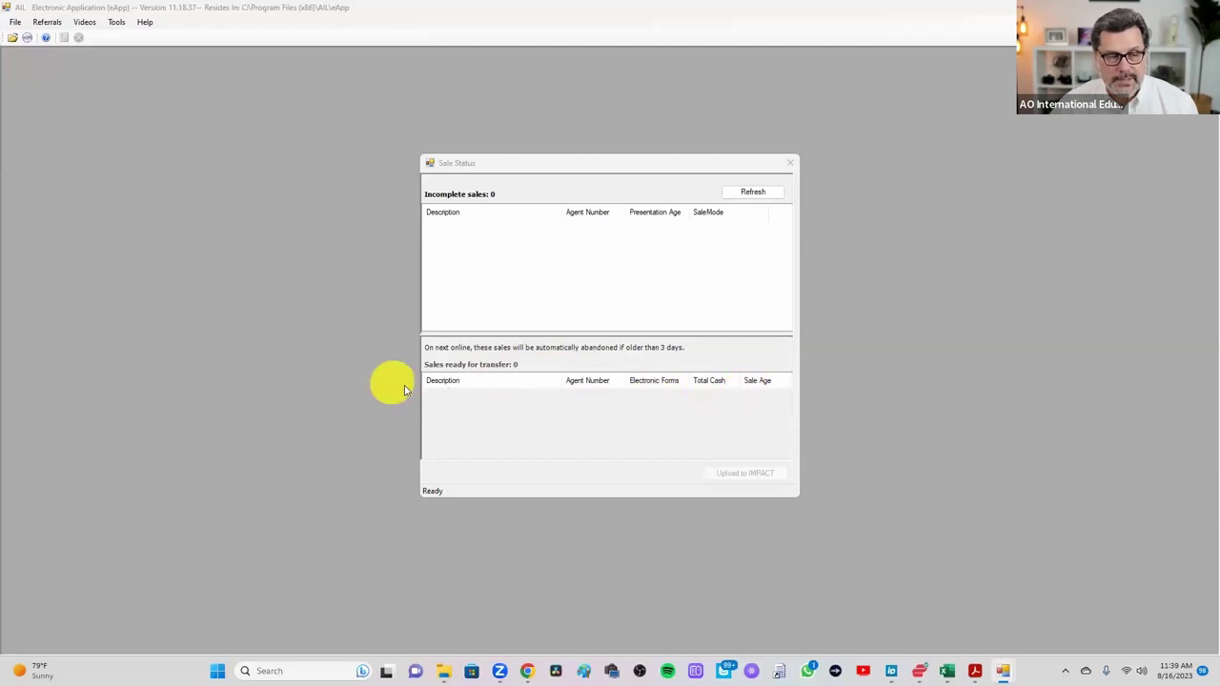
- Close the Sale Status window to return to the empty eApp main window
click(542, 398)
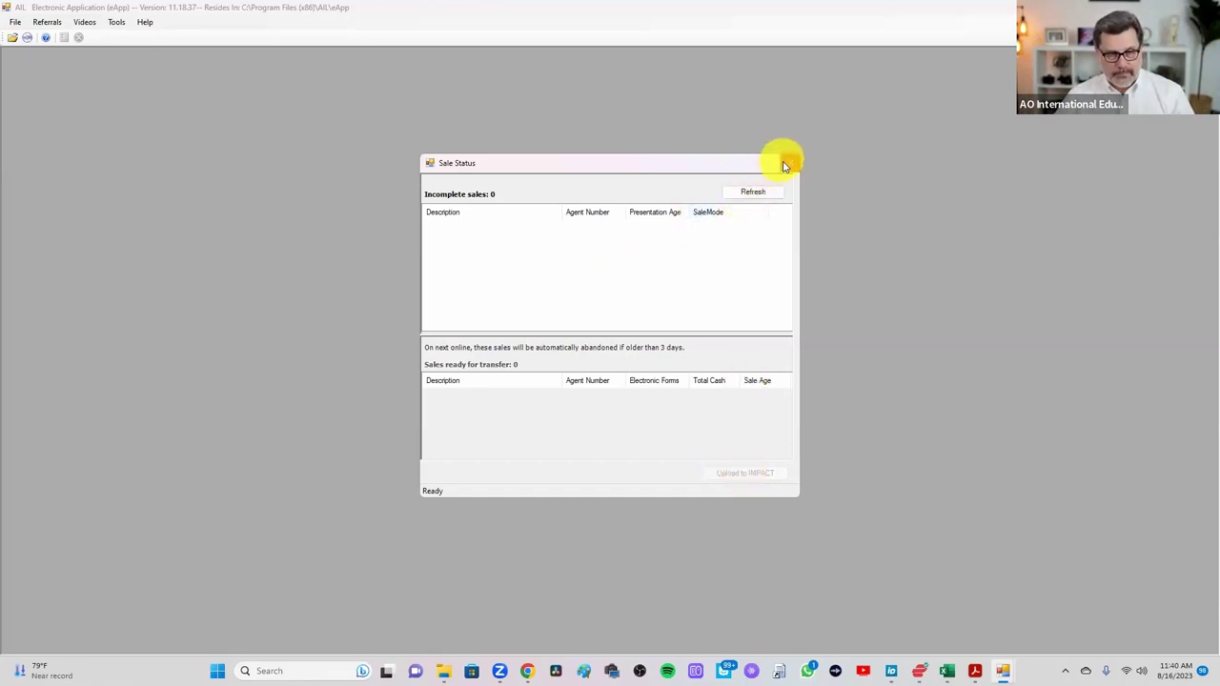
click(783, 166)
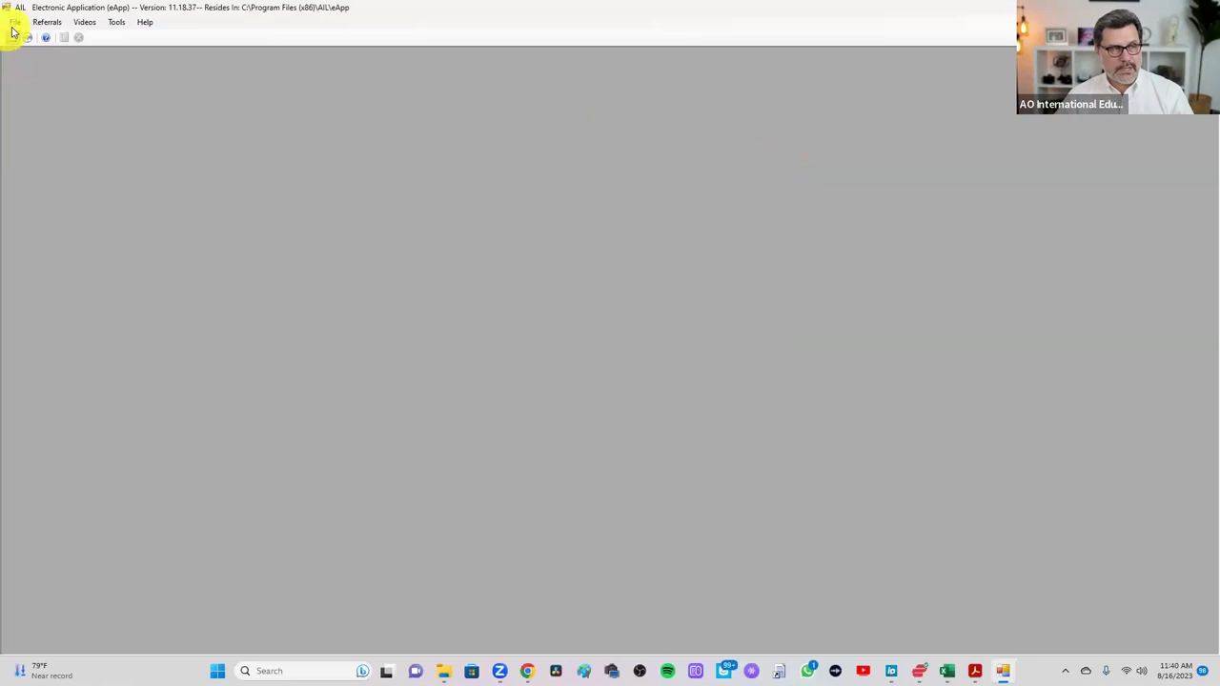
- Check the awaiting-signature and ready-to-transmit packages in the Application Package Wizard, then reopen Sale Status
click(14, 21)
click(43, 50)
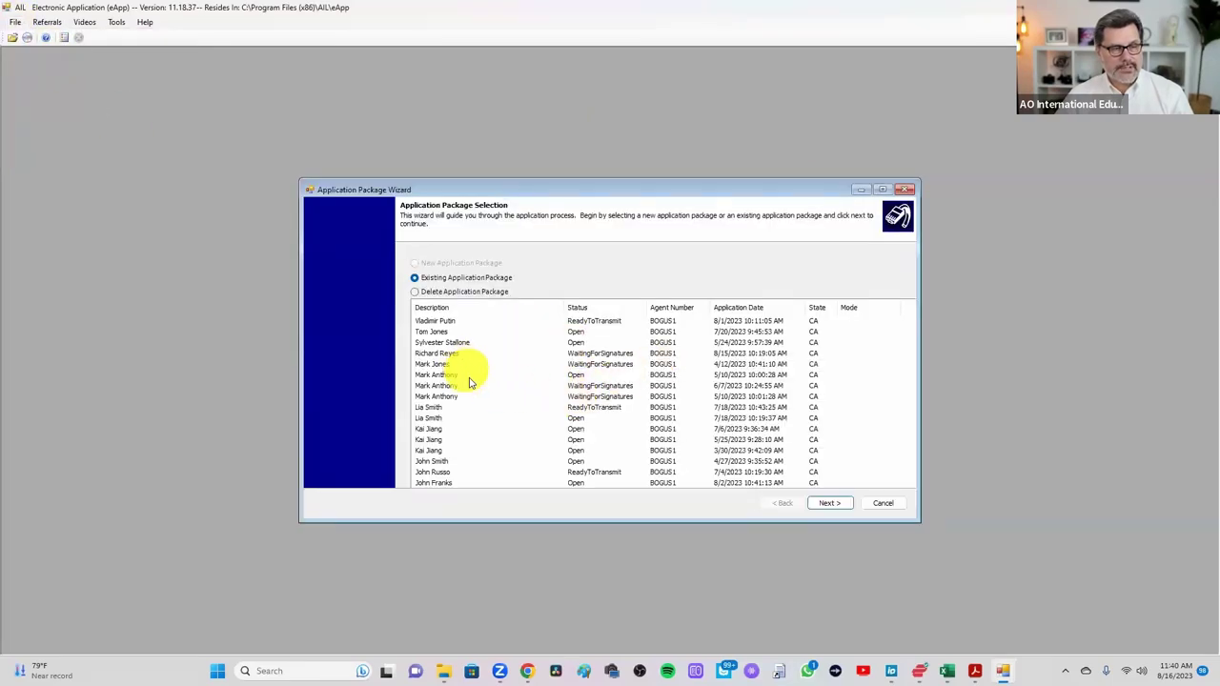
click(443, 353)
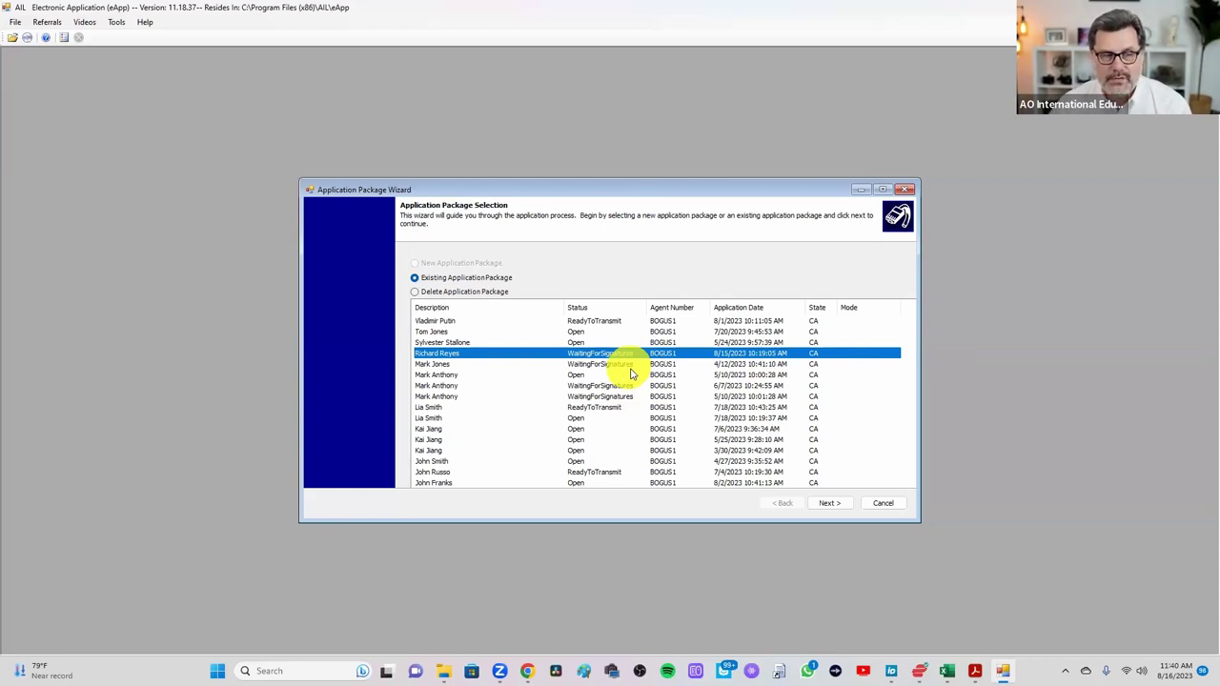
click(585, 321)
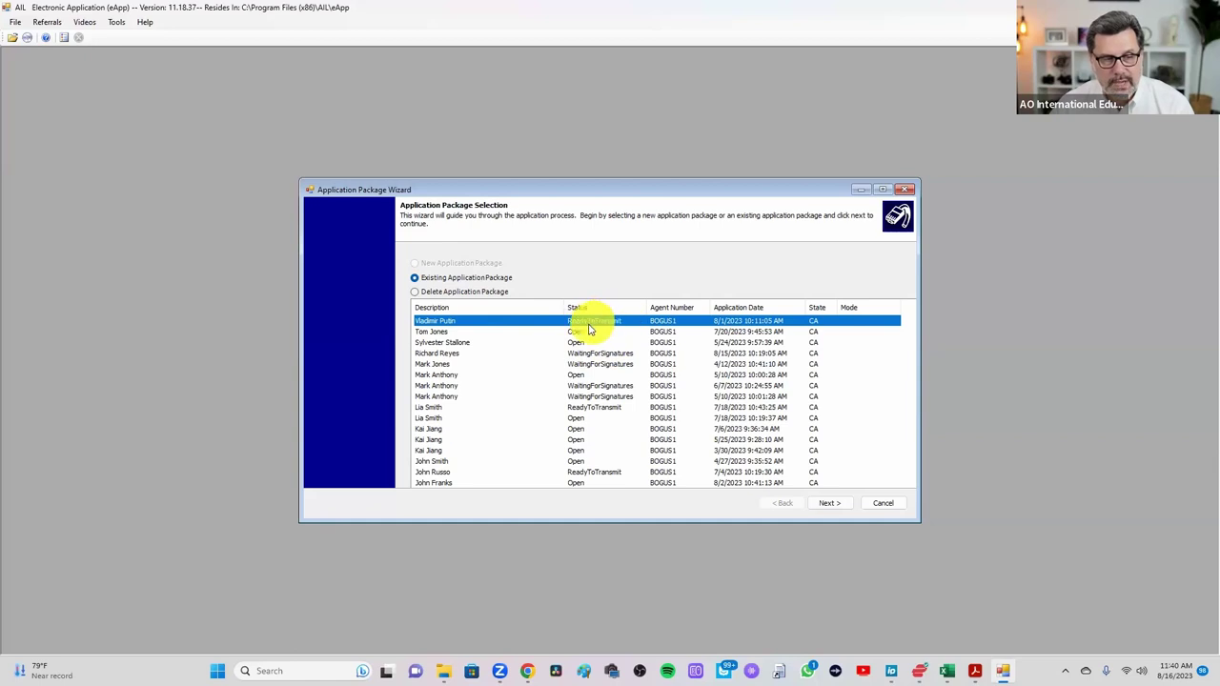
click(16, 22)
click(54, 100)
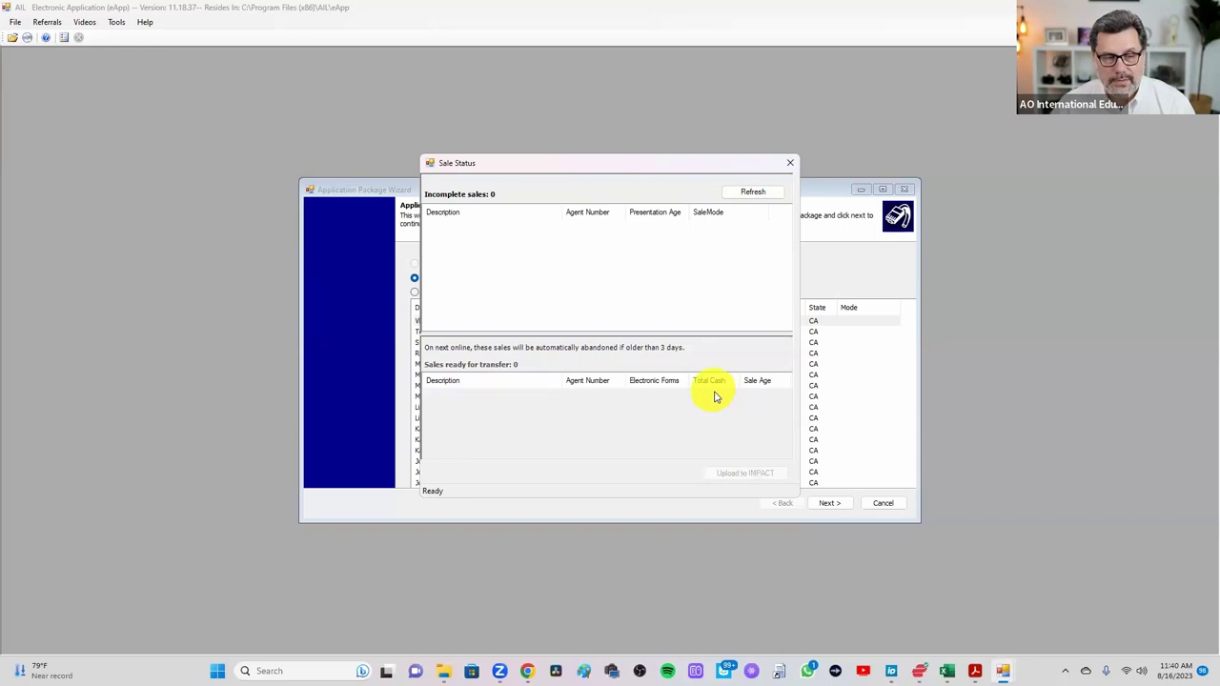
- Move Sale Status to the left edge and bring up the Veteran Presentation Script's Solidification page
drag(696, 167, 10, 171)
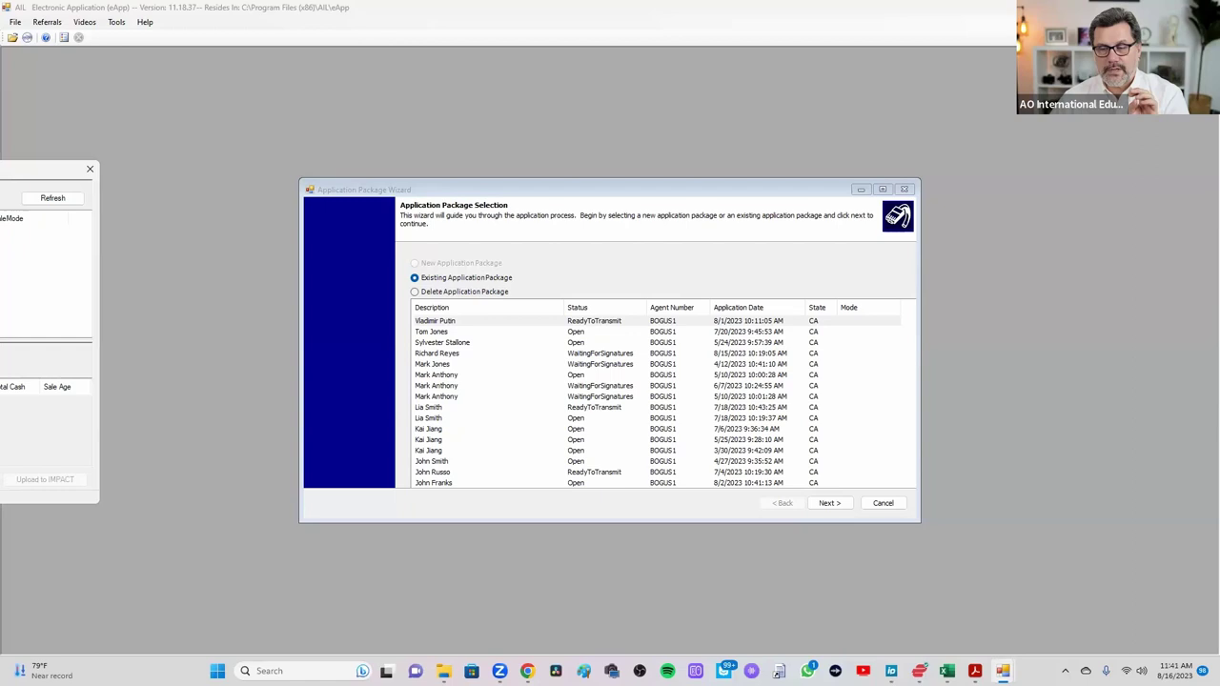
key(super+e)
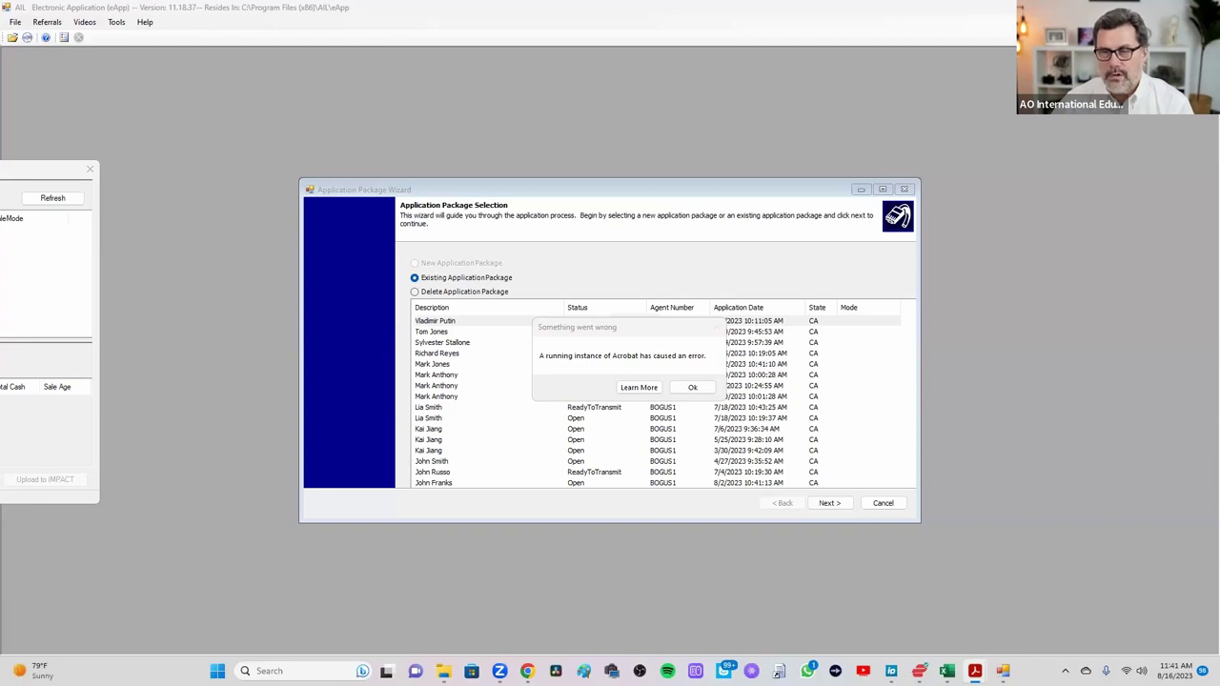
key(alt+Tab)
scroll(534, 445, down, 15)
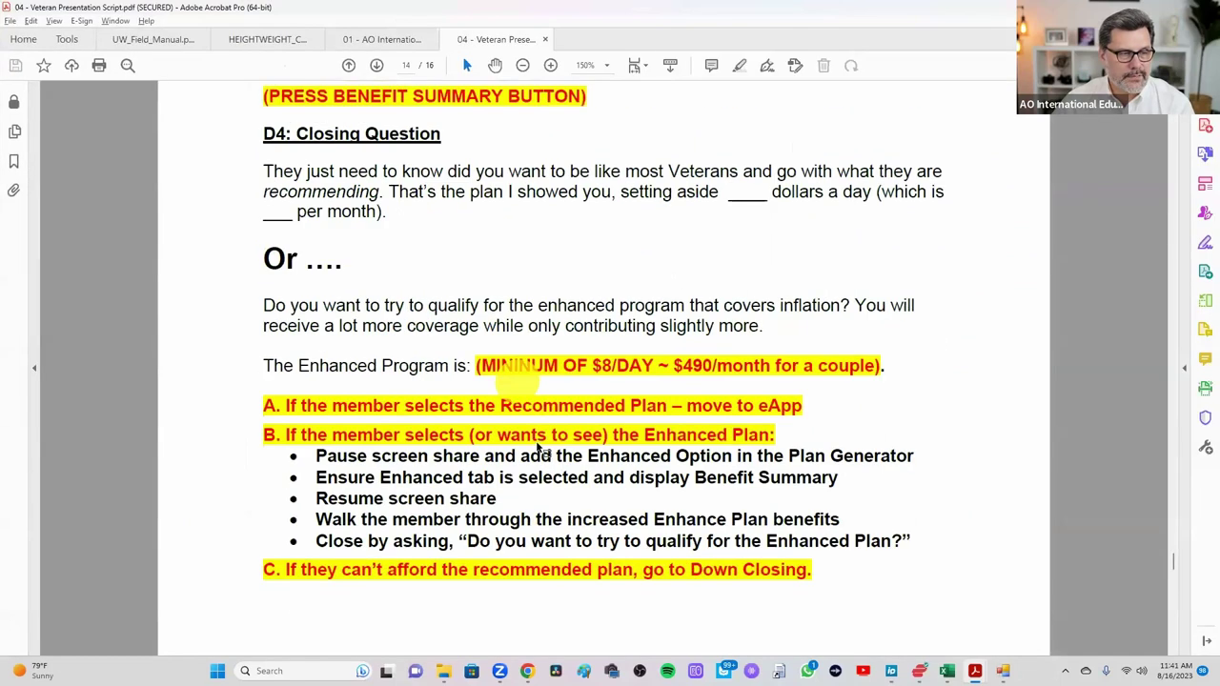
scroll(531, 438, up, 10)
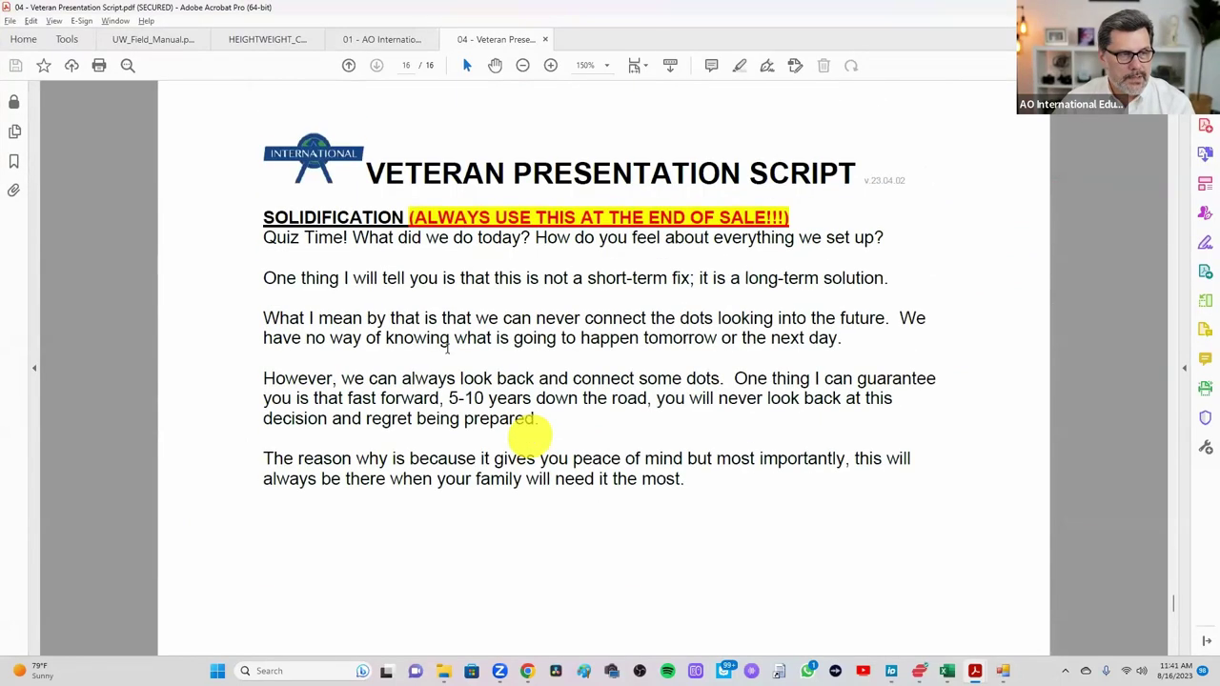